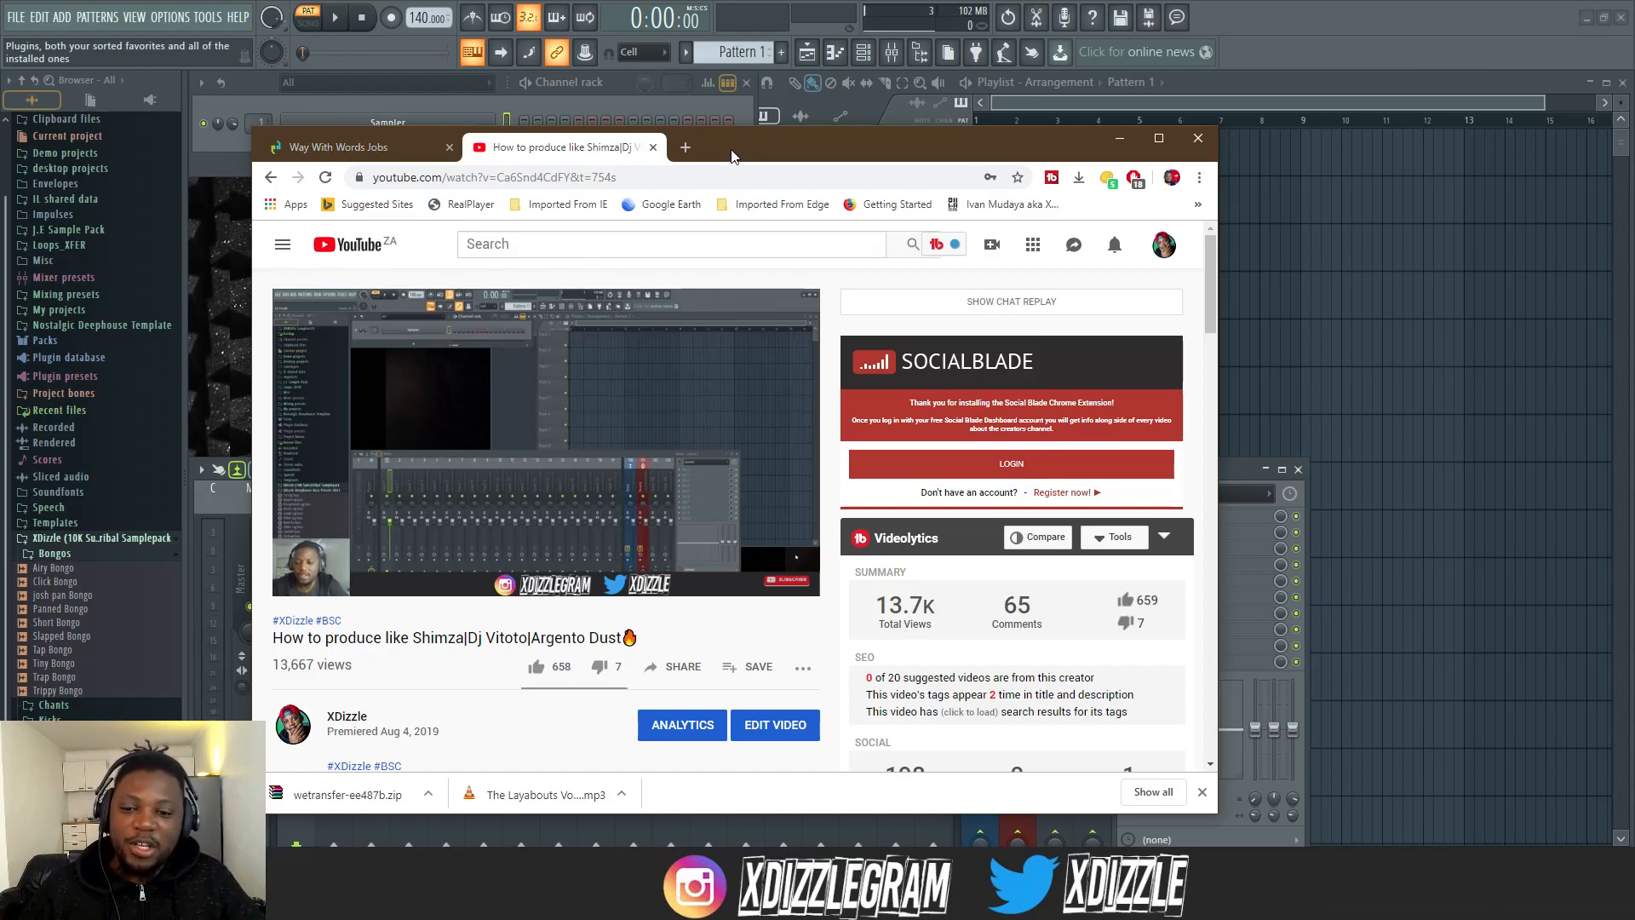
{"action": "scroll", "coordinate": [402, 426], "scroll_direction": "down", "scroll_amount": 2}
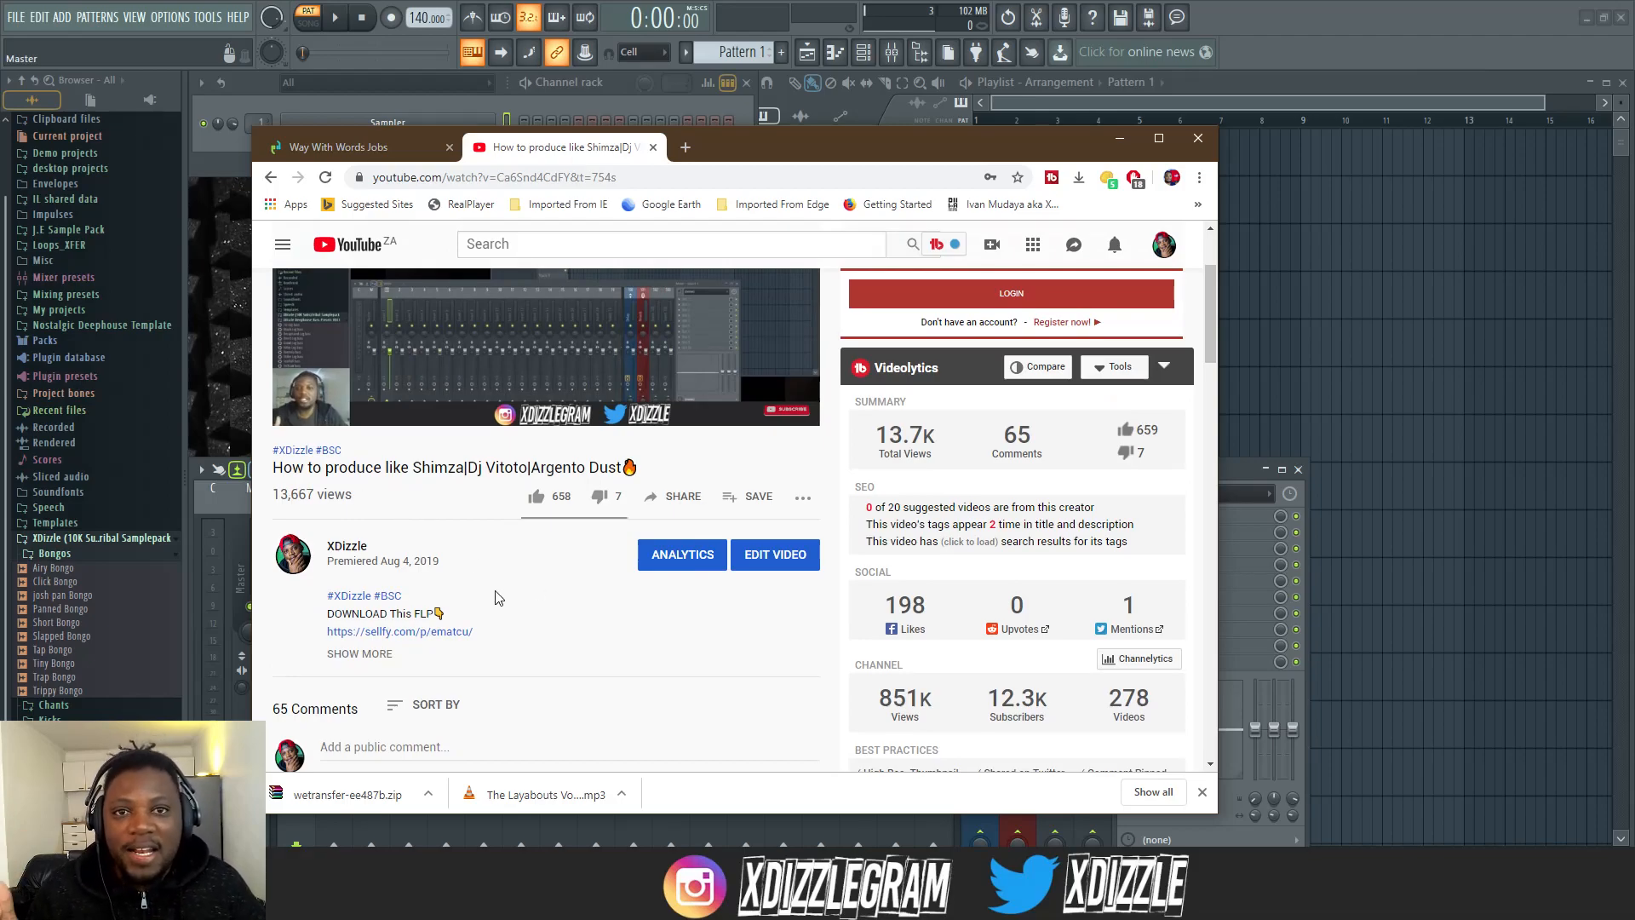
{"action": "scroll", "coordinate": [478, 453], "scroll_direction": "up", "scroll_amount": 2}
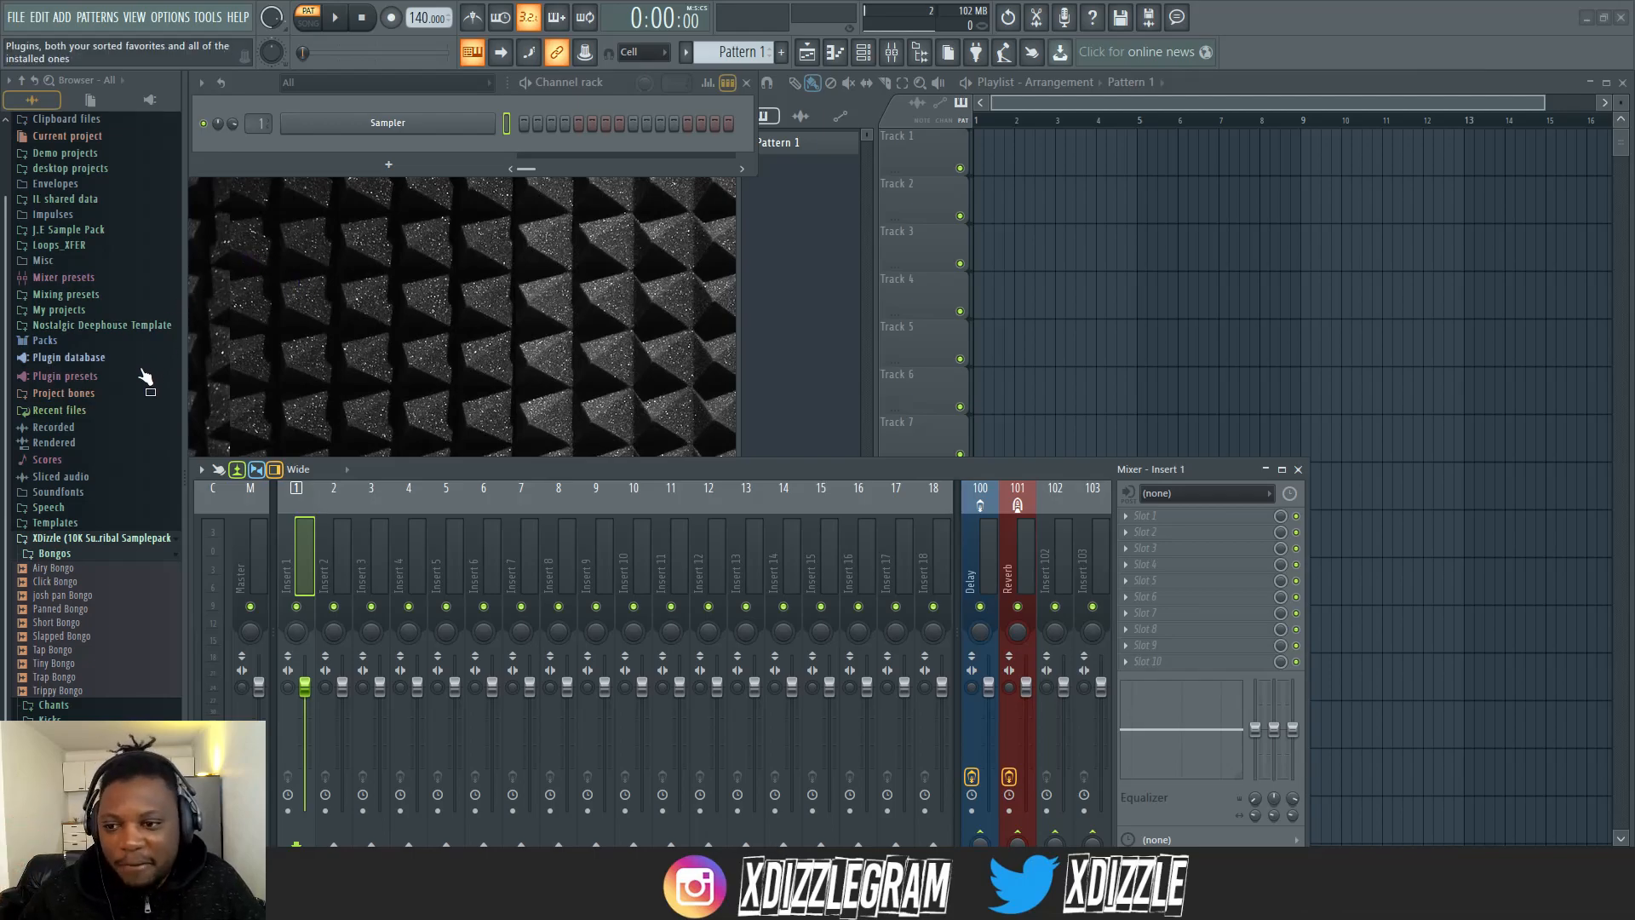
- Open the Organ Synth preset from the XDizzle Deephouse GMS Presets folder in a new channel
{"action": "left_click", "coordinate": [109, 555]}
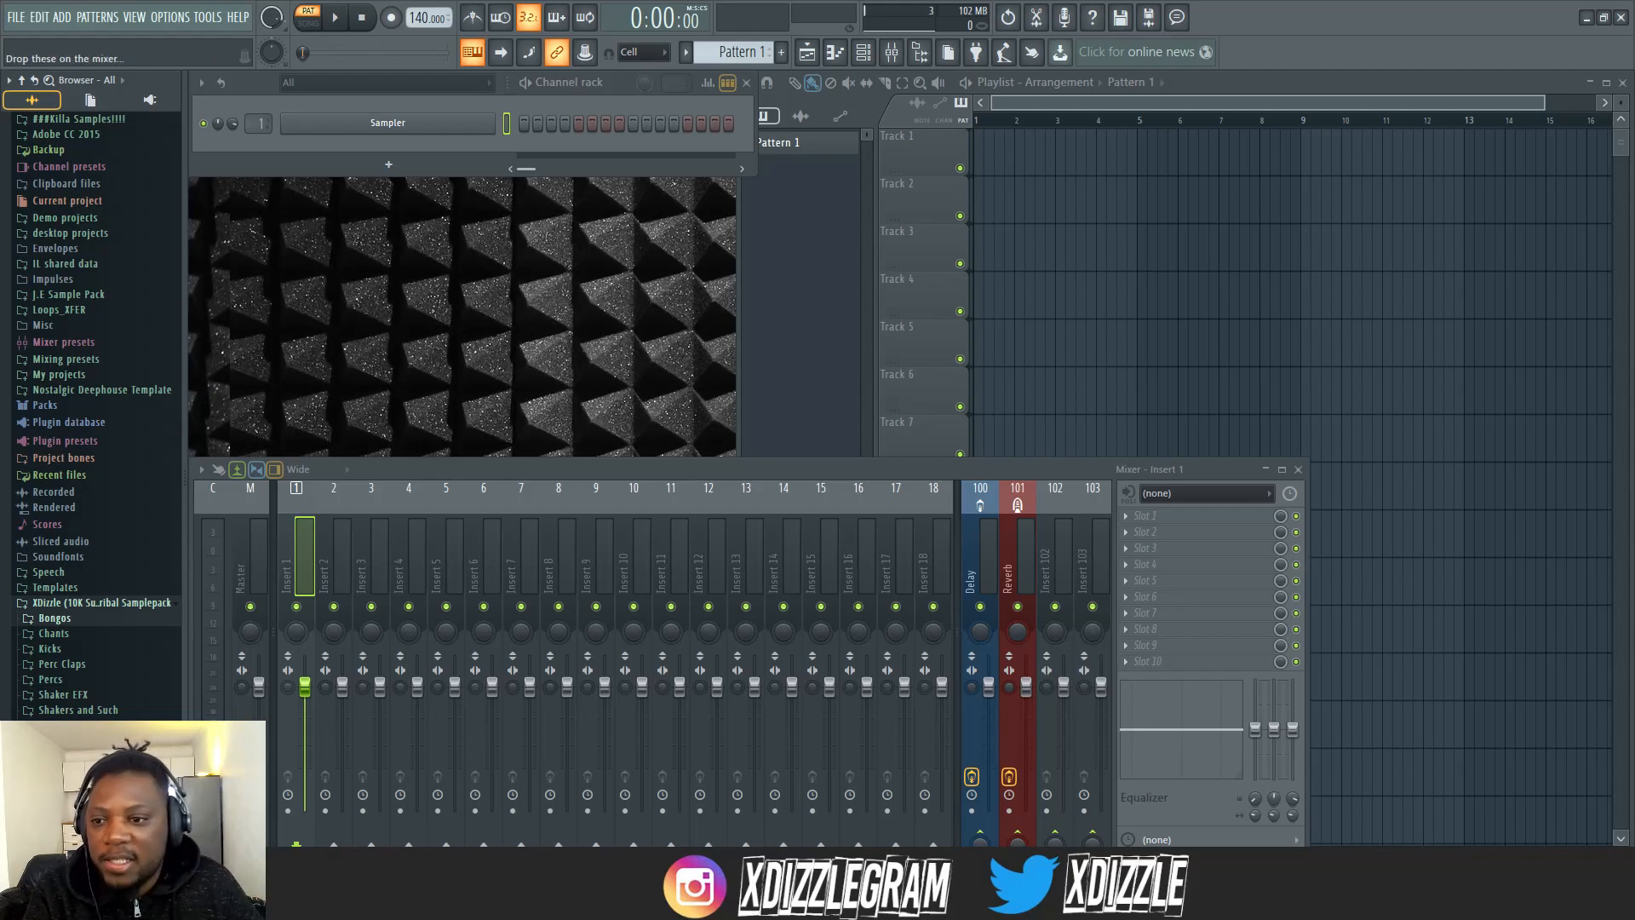
{"action": "left_click", "coordinate": [387, 165]}
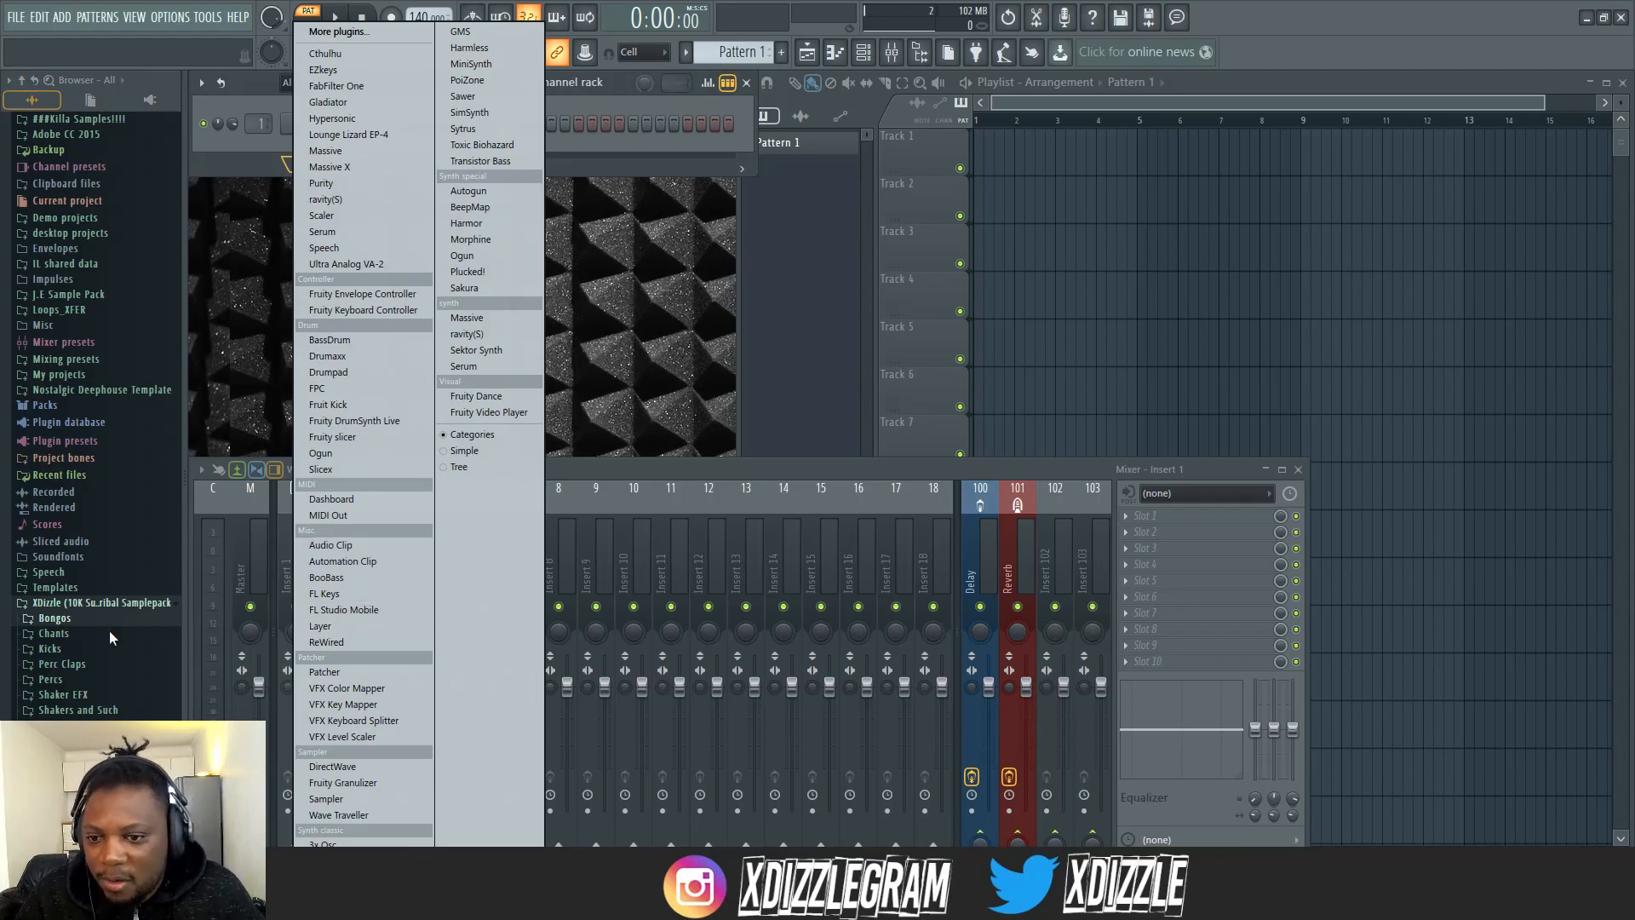
{"action": "left_click", "coordinate": [618, 475]}
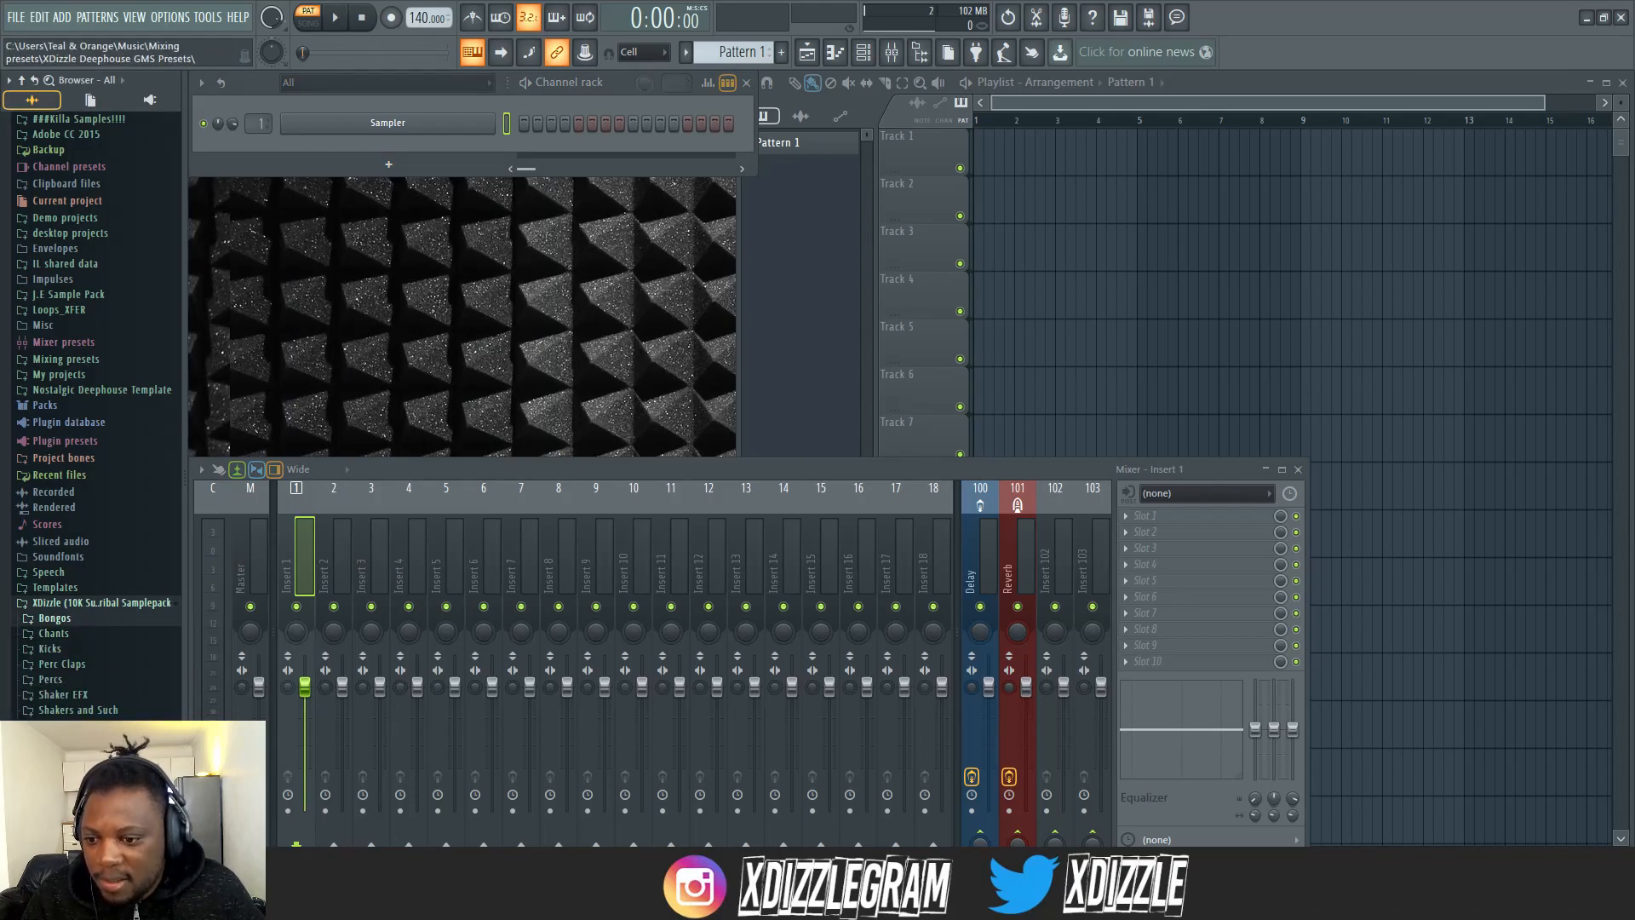
{"action": "scroll", "coordinate": [103, 678], "scroll_direction": "down", "scroll_amount": 5}
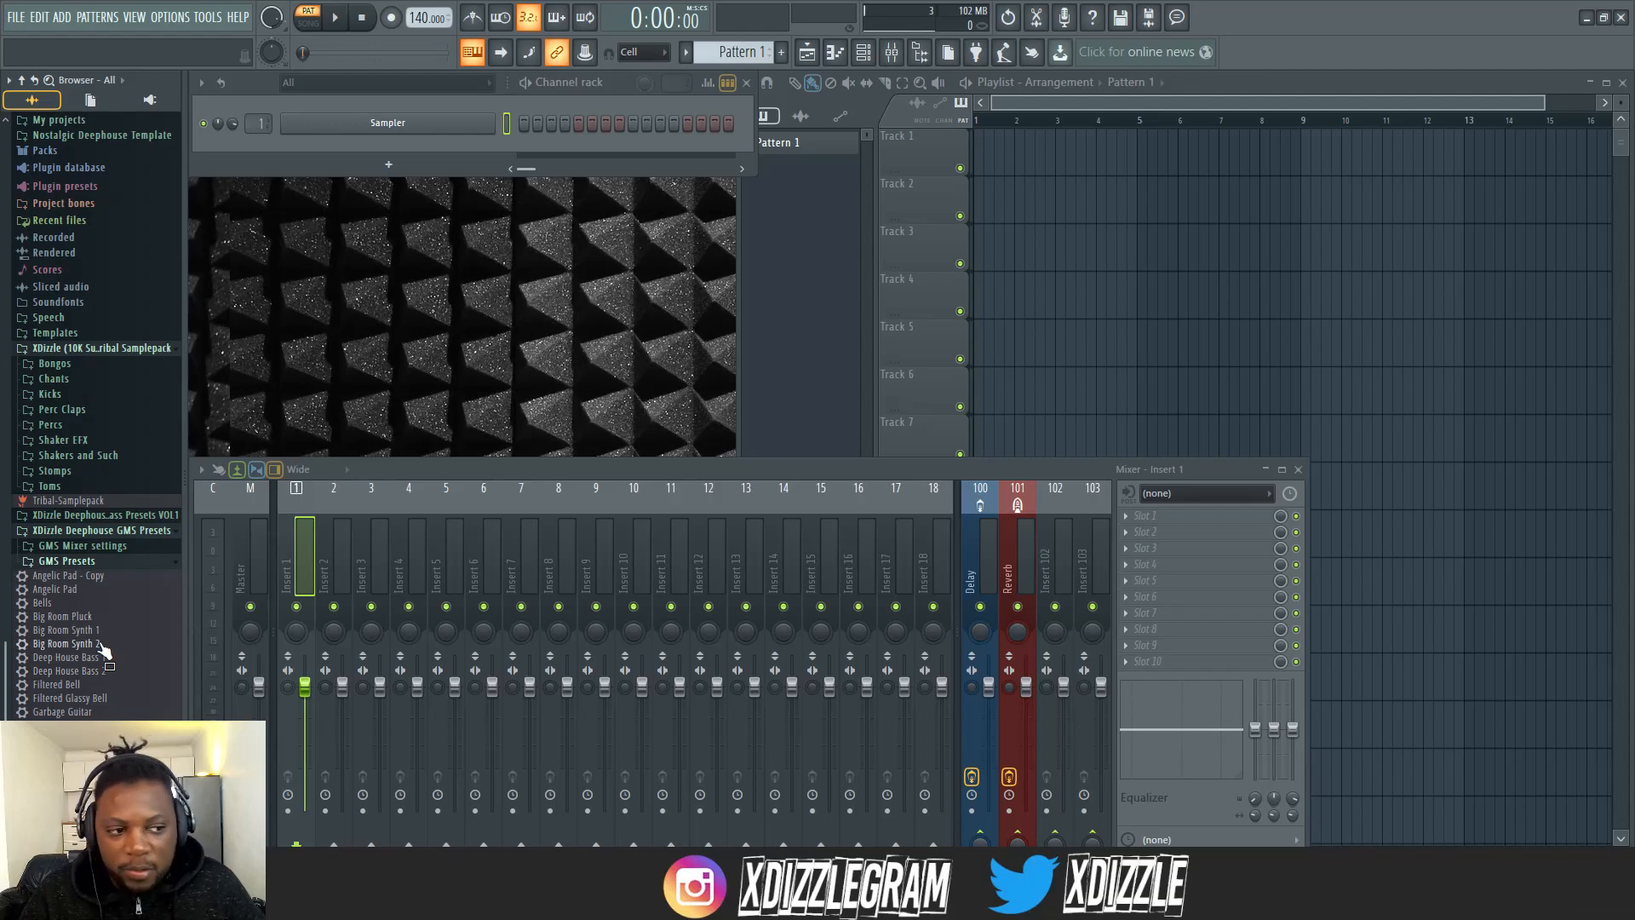
{"action": "scroll", "coordinate": [102, 679], "scroll_direction": "down", "scroll_amount": 2}
{"action": "scroll", "coordinate": [102, 680], "scroll_direction": "down", "scroll_amount": 4}
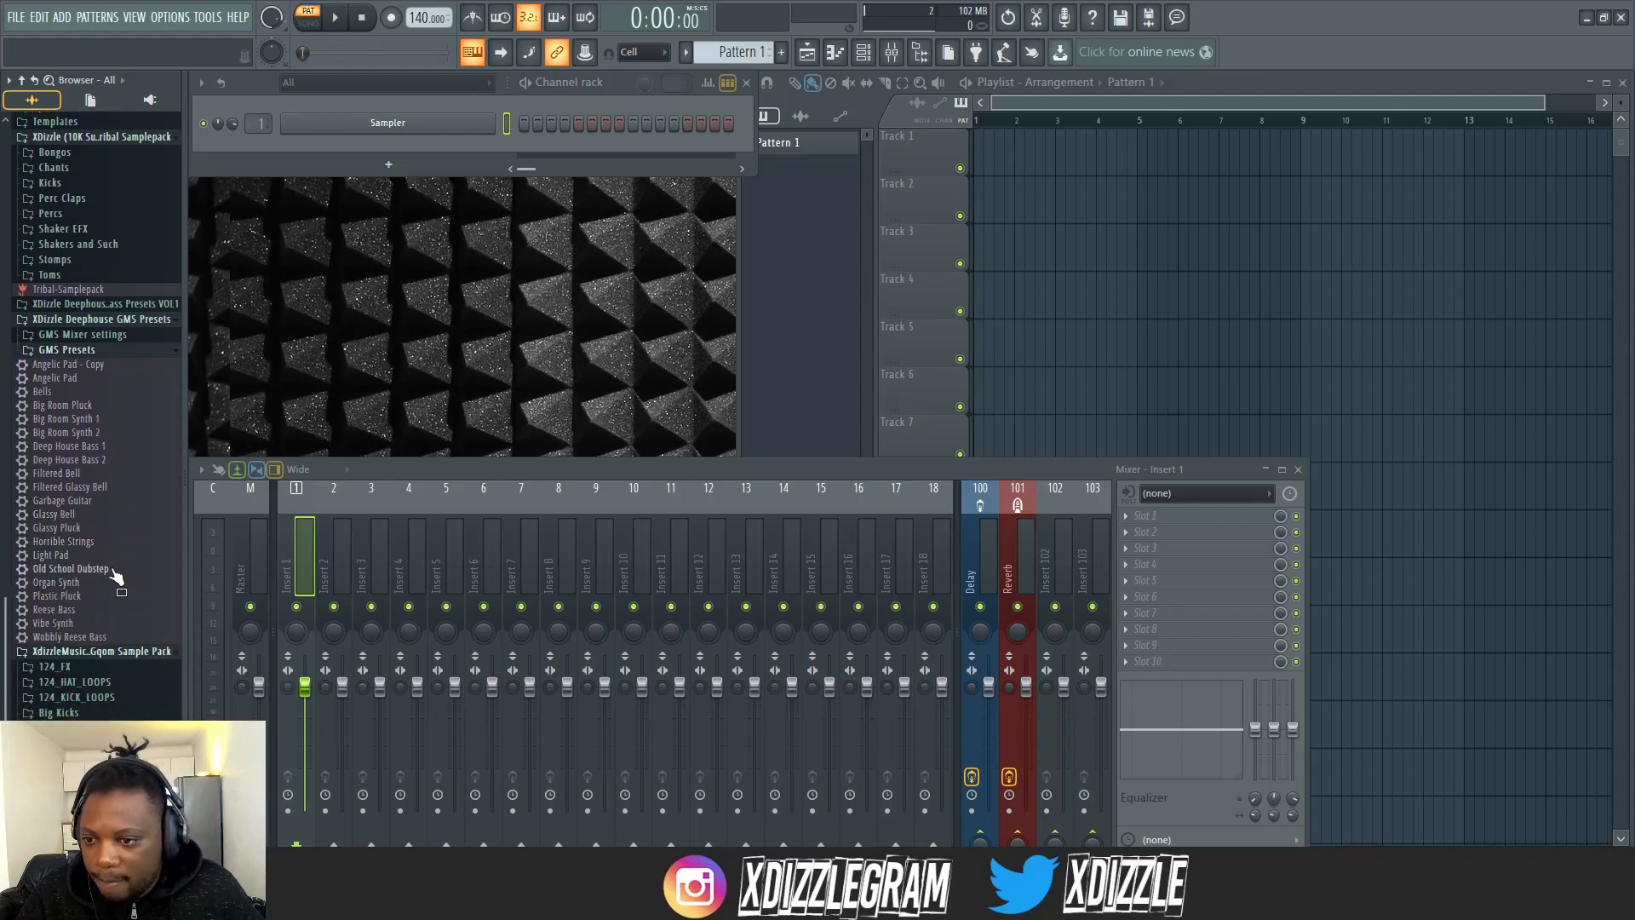
{"action": "right_click", "coordinate": [79, 586]}
{"action": "left_click", "coordinate": [141, 598]}
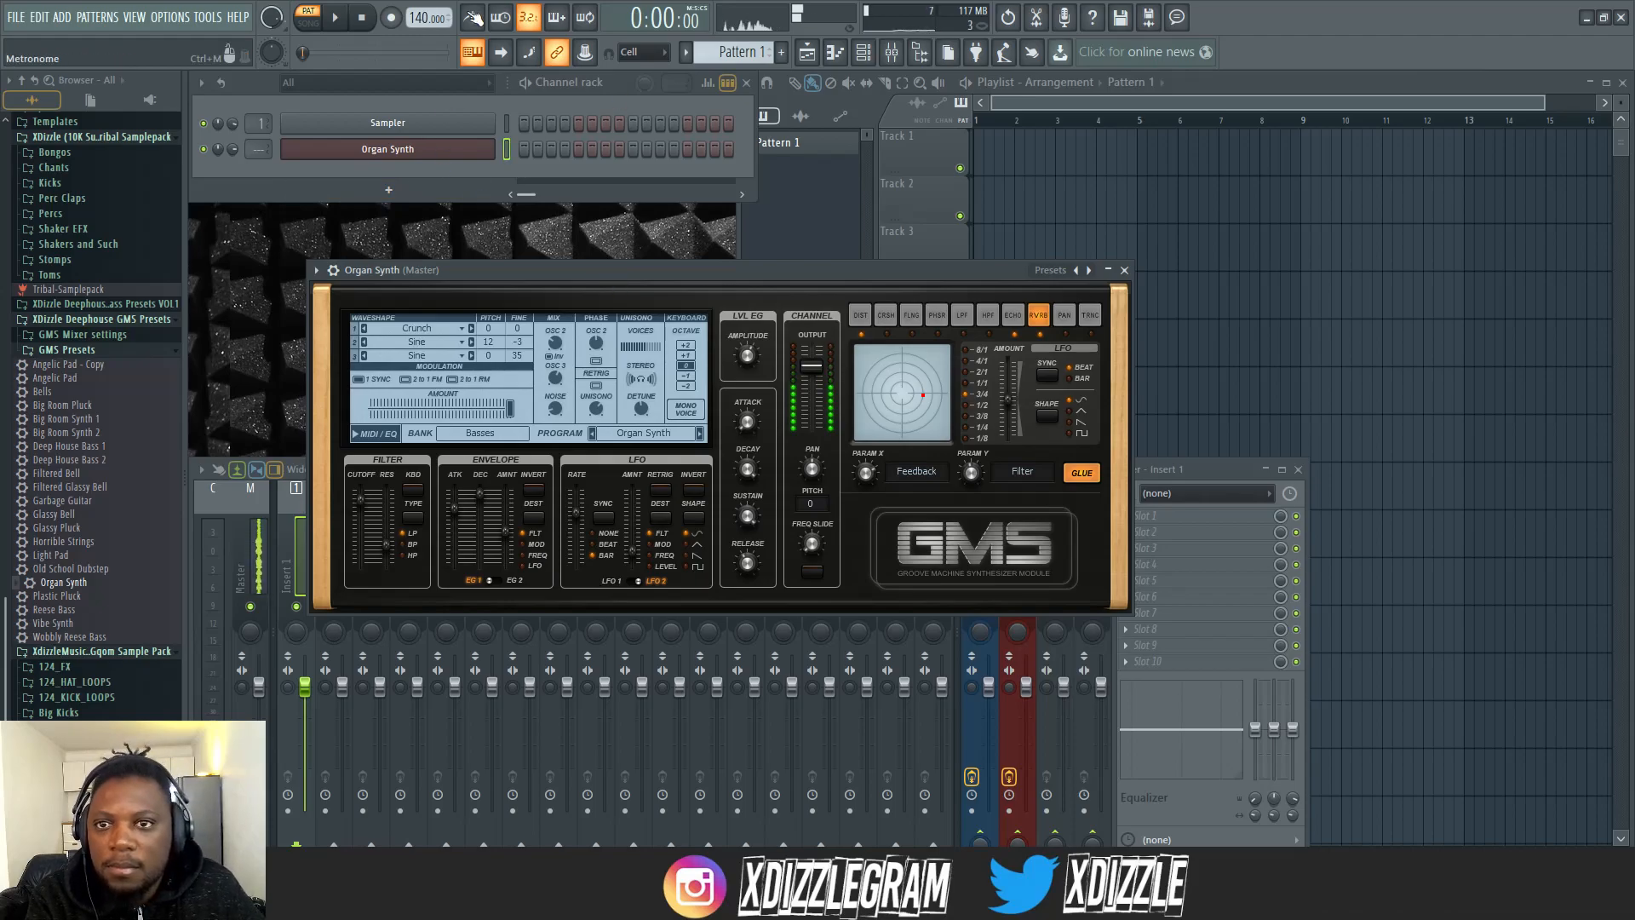
- Set the project tempo to 123 BPM
{"action": "right_click", "coordinate": [442, 19]}
{"action": "left_click", "coordinate": [601, 125]}
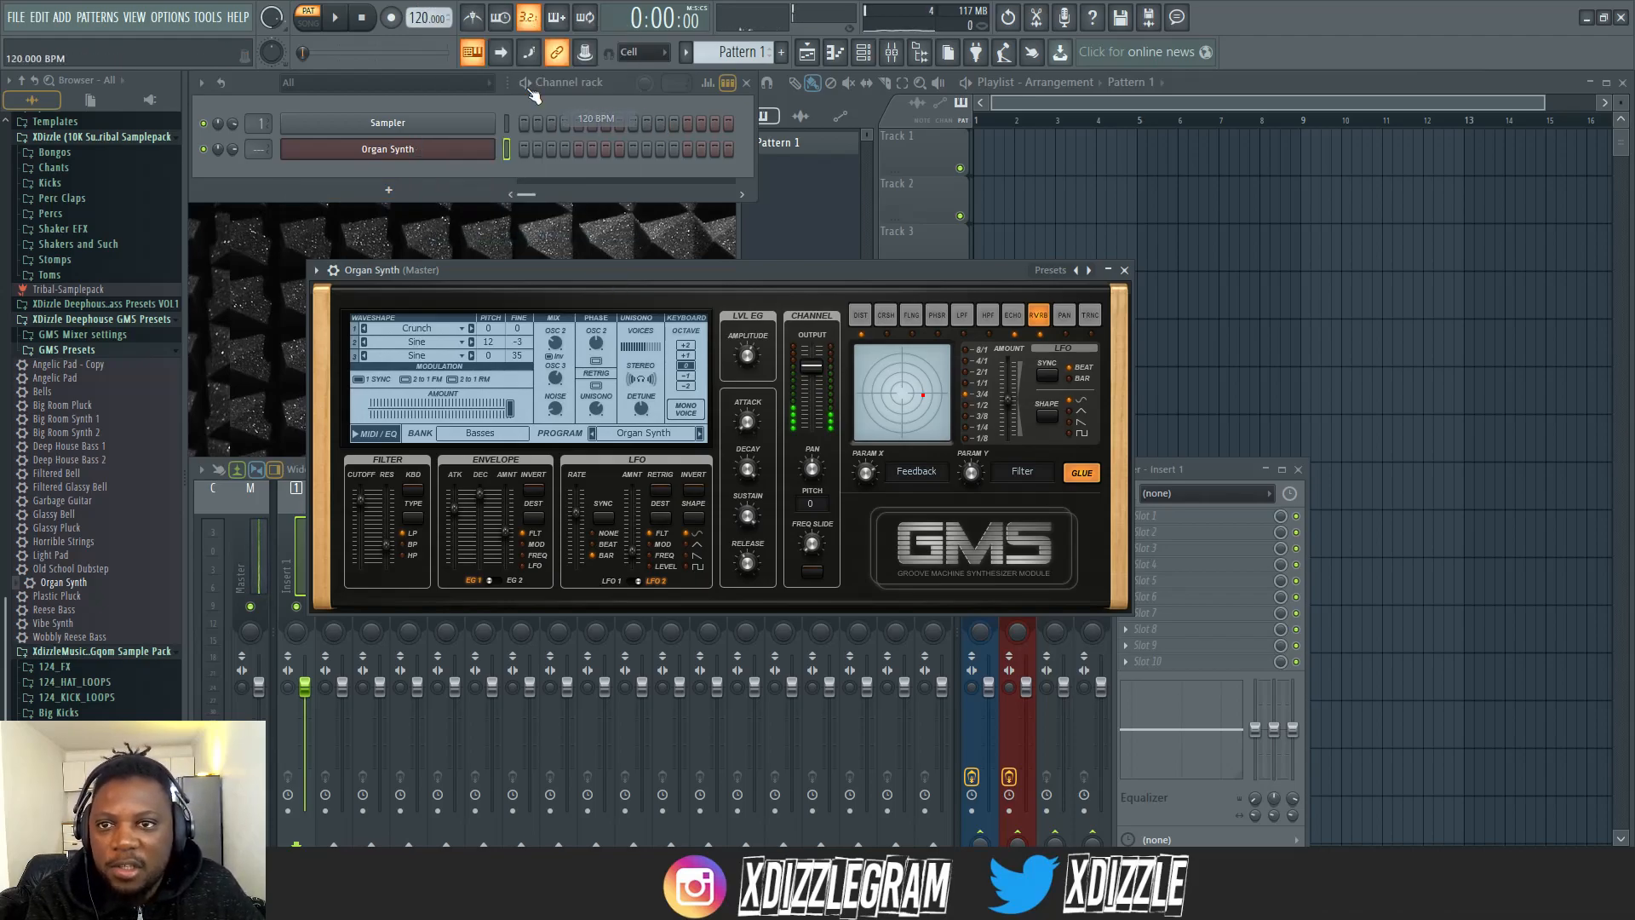
{"action": "scroll", "coordinate": [422, 21], "scroll_direction": "up", "scroll_amount": 3}
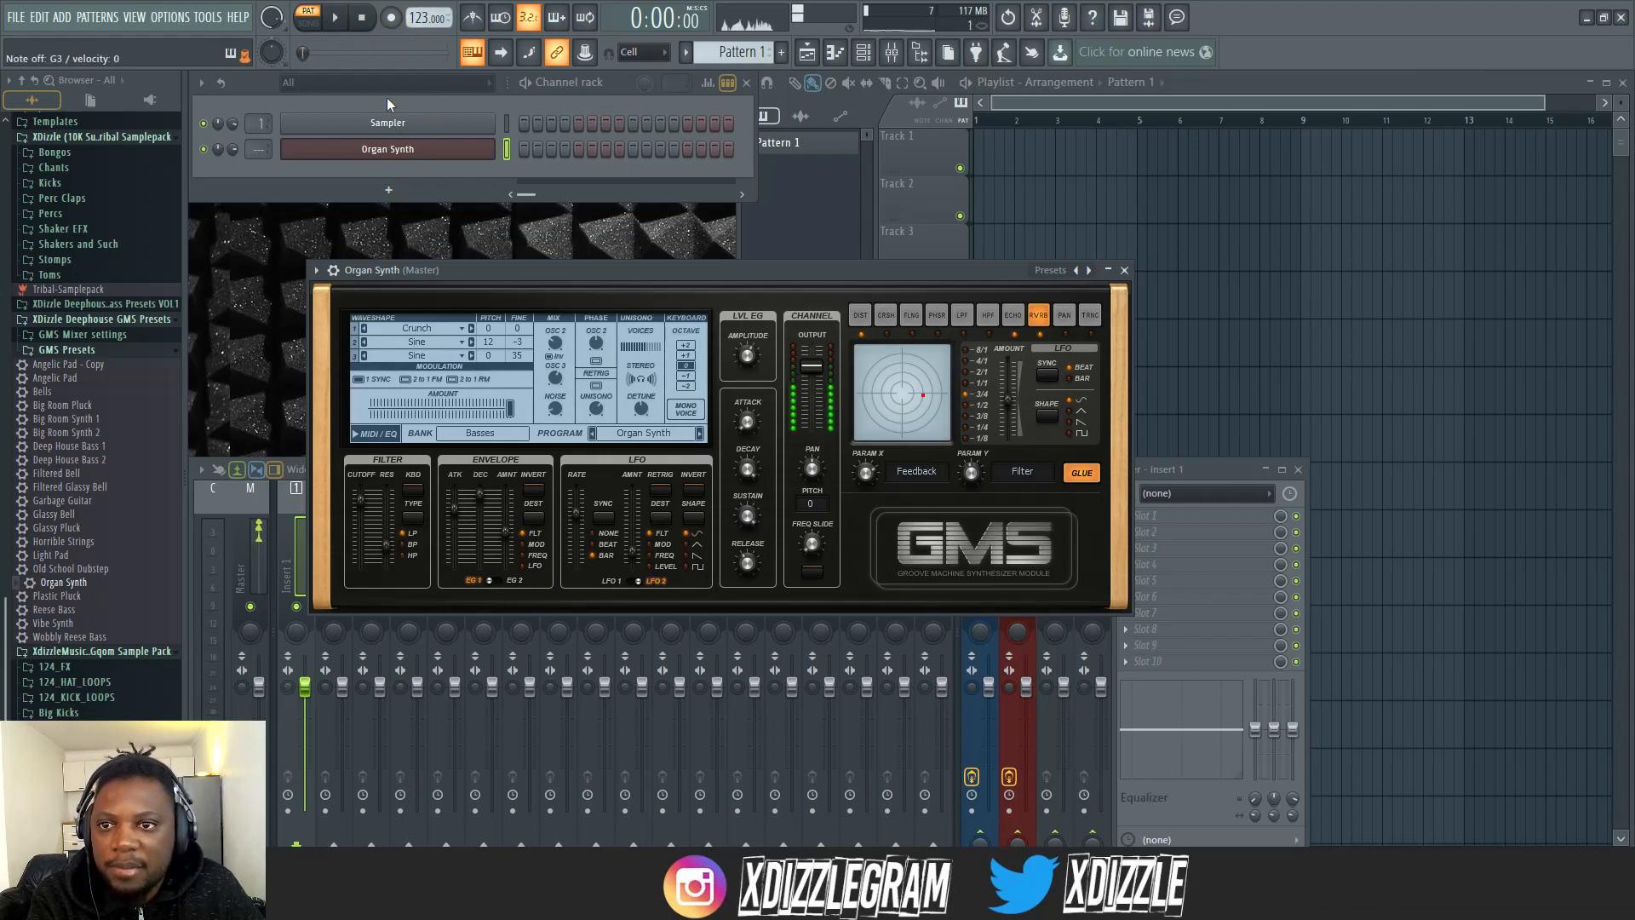
- Listen to the tempo in song mode with the metronome on, and stop playback
{"action": "key", "text": "l"}
{"action": "key", "text": "space"}
{"action": "left_click", "coordinate": [474, 18]}
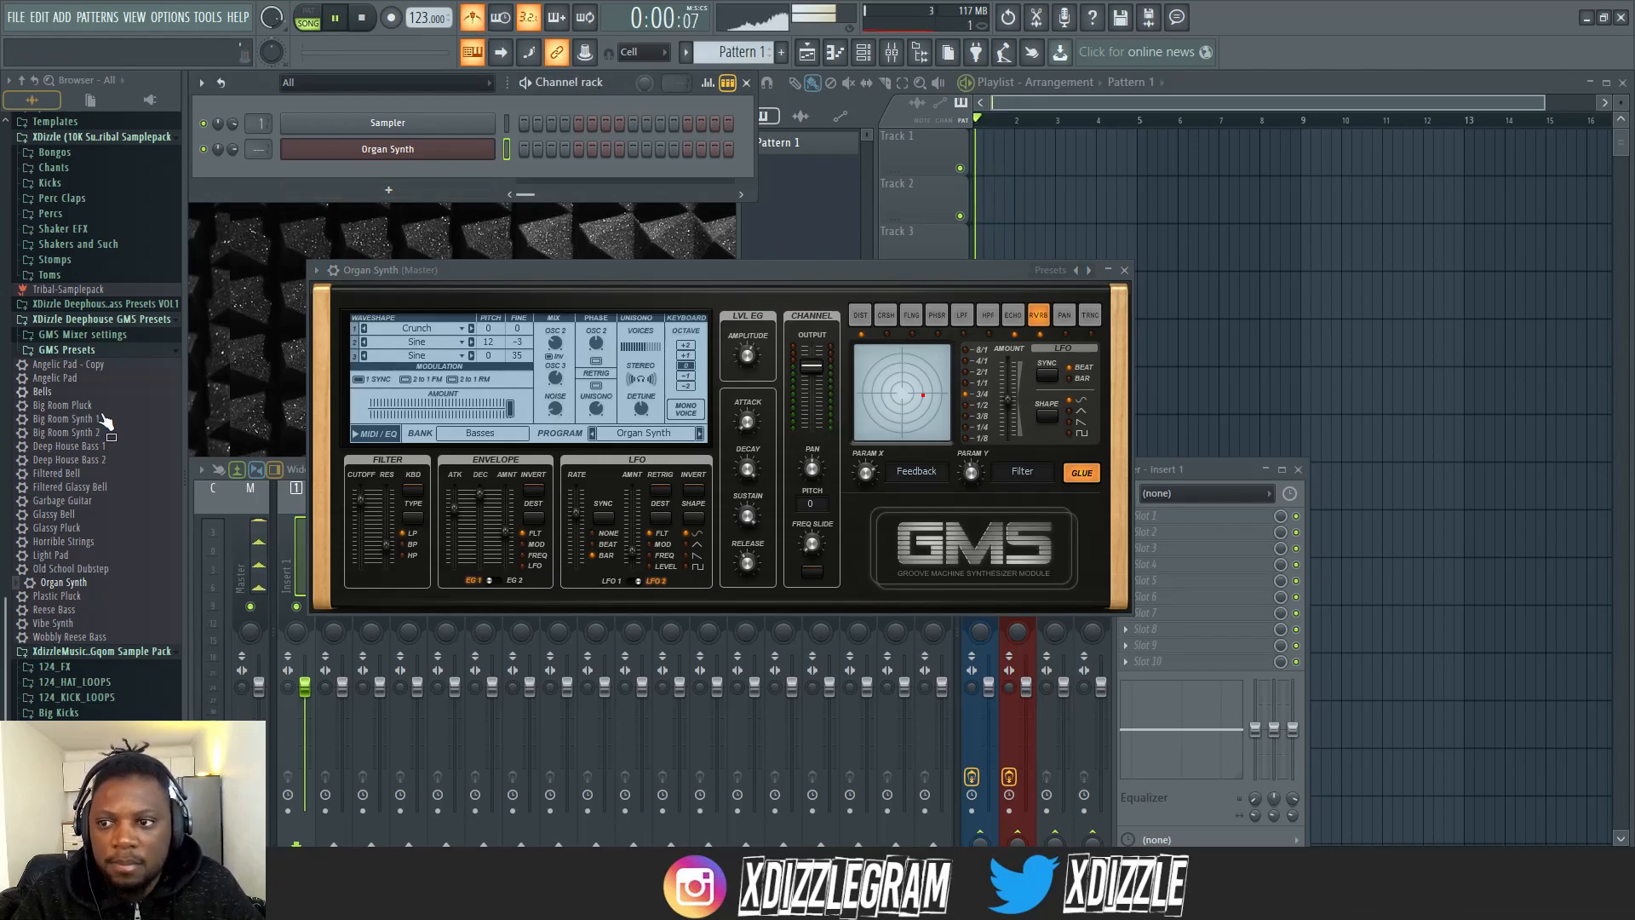
{"action": "key", "text": "space"}
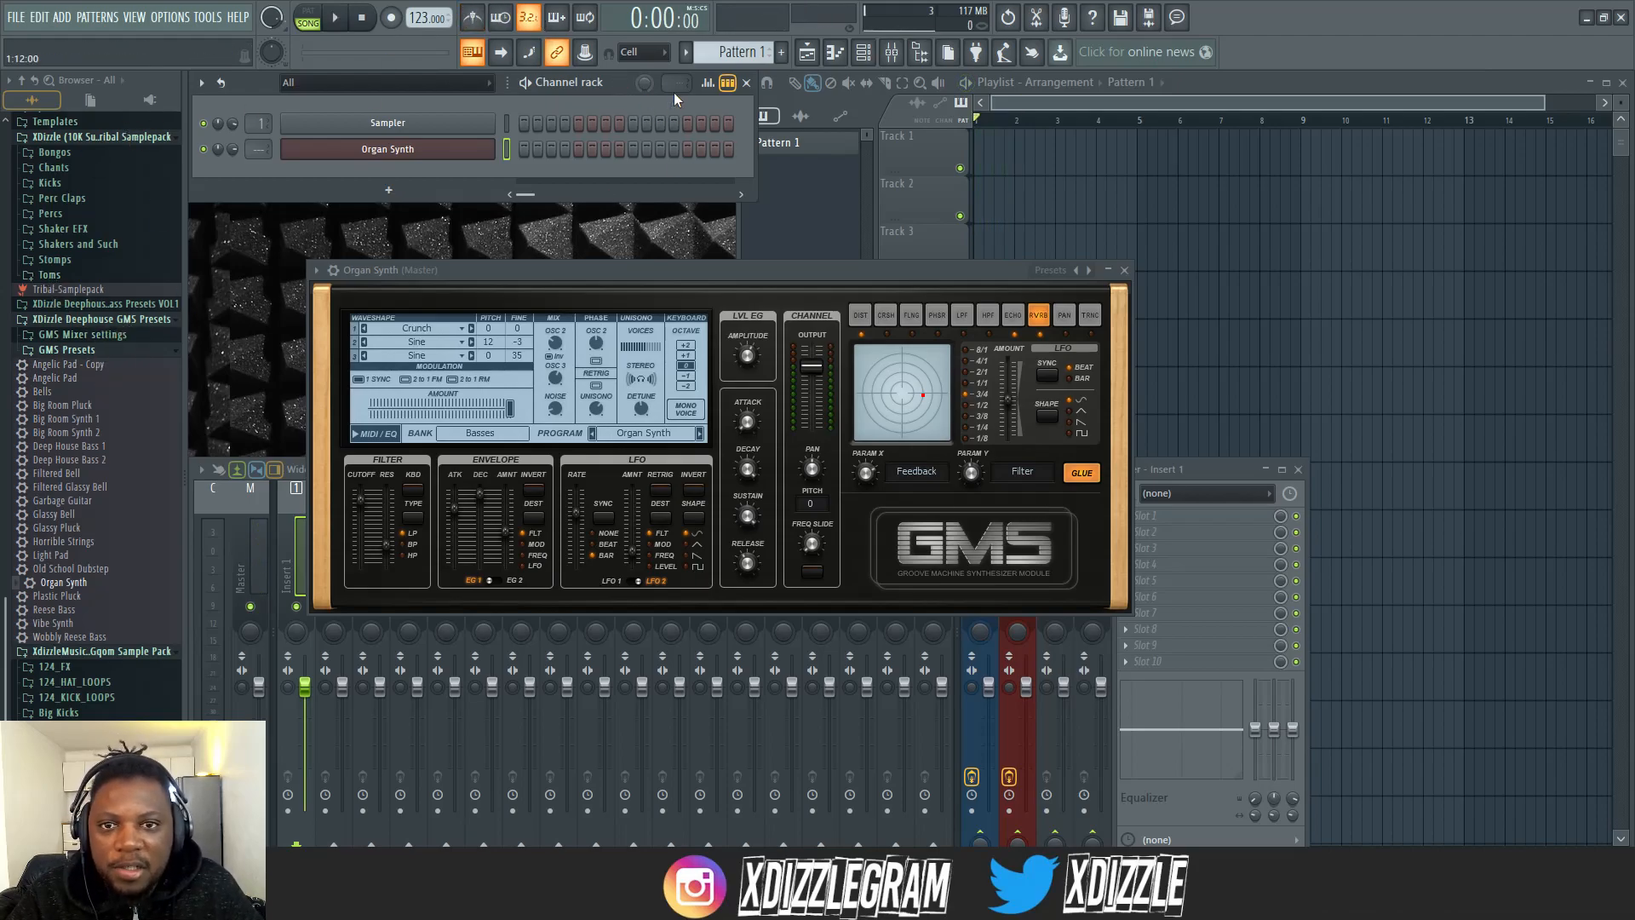
- Extend the pattern to 32 steps and size the channel rack to show them all
{"action": "left_click_drag", "start_coordinate": [757, 154], "coordinate": [1082, 151]}
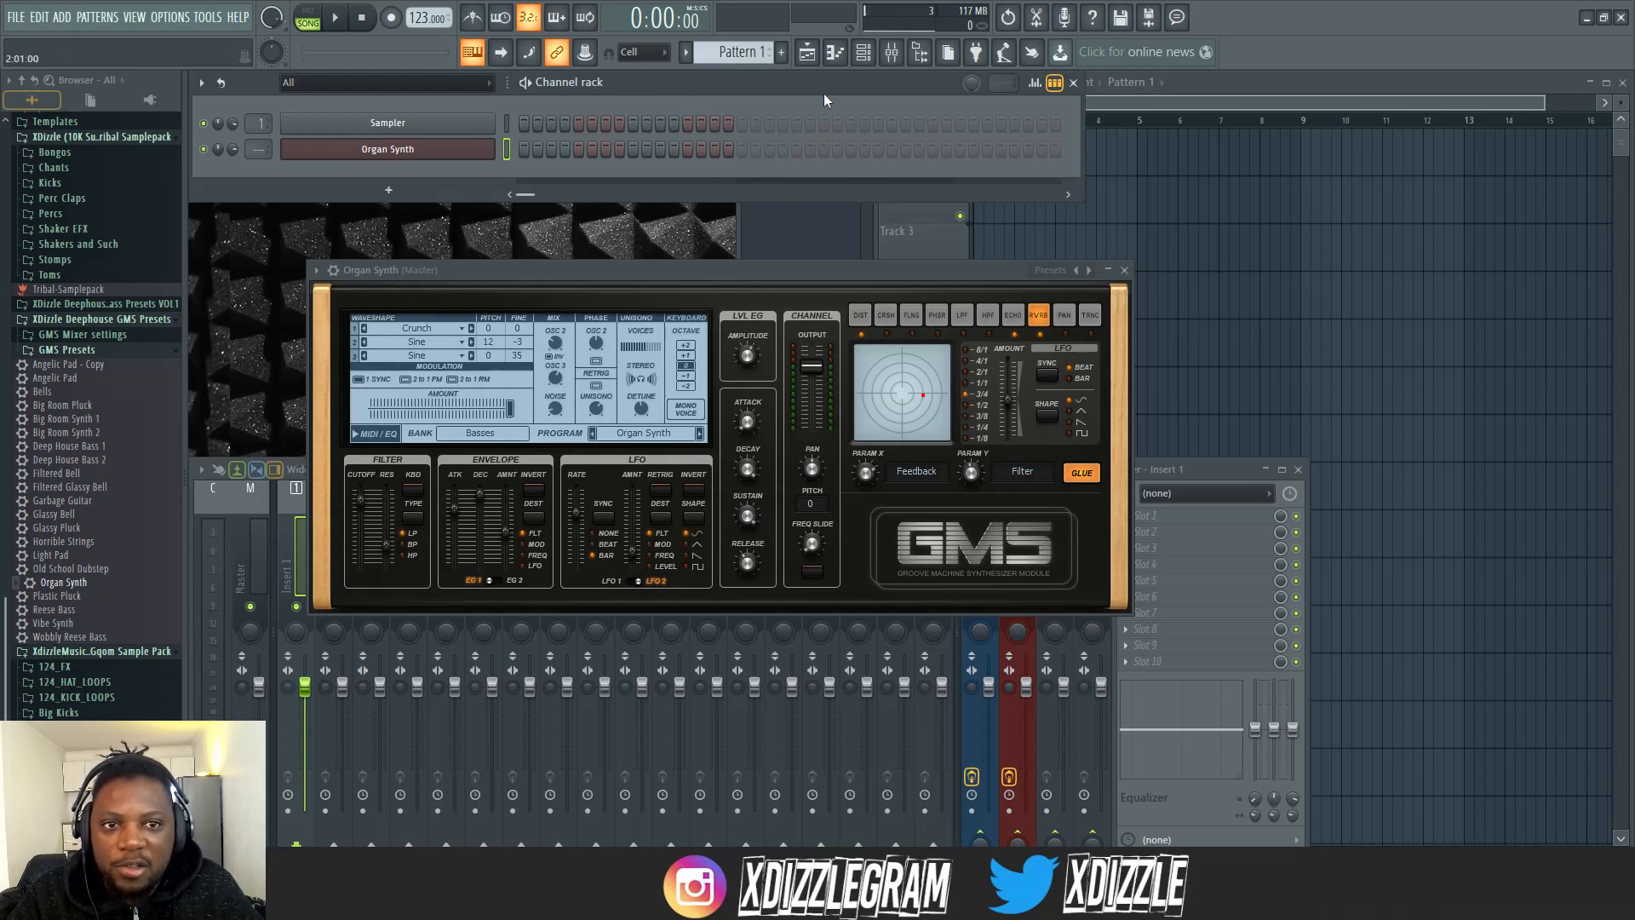
{"action": "scroll", "coordinate": [1005, 84], "scroll_direction": "up", "scroll_amount": 10}
{"action": "scroll", "coordinate": [1005, 85], "scroll_direction": "up", "scroll_amount": 2}
{"action": "scroll", "coordinate": [1004, 82], "scroll_direction": "up", "scroll_amount": 4}
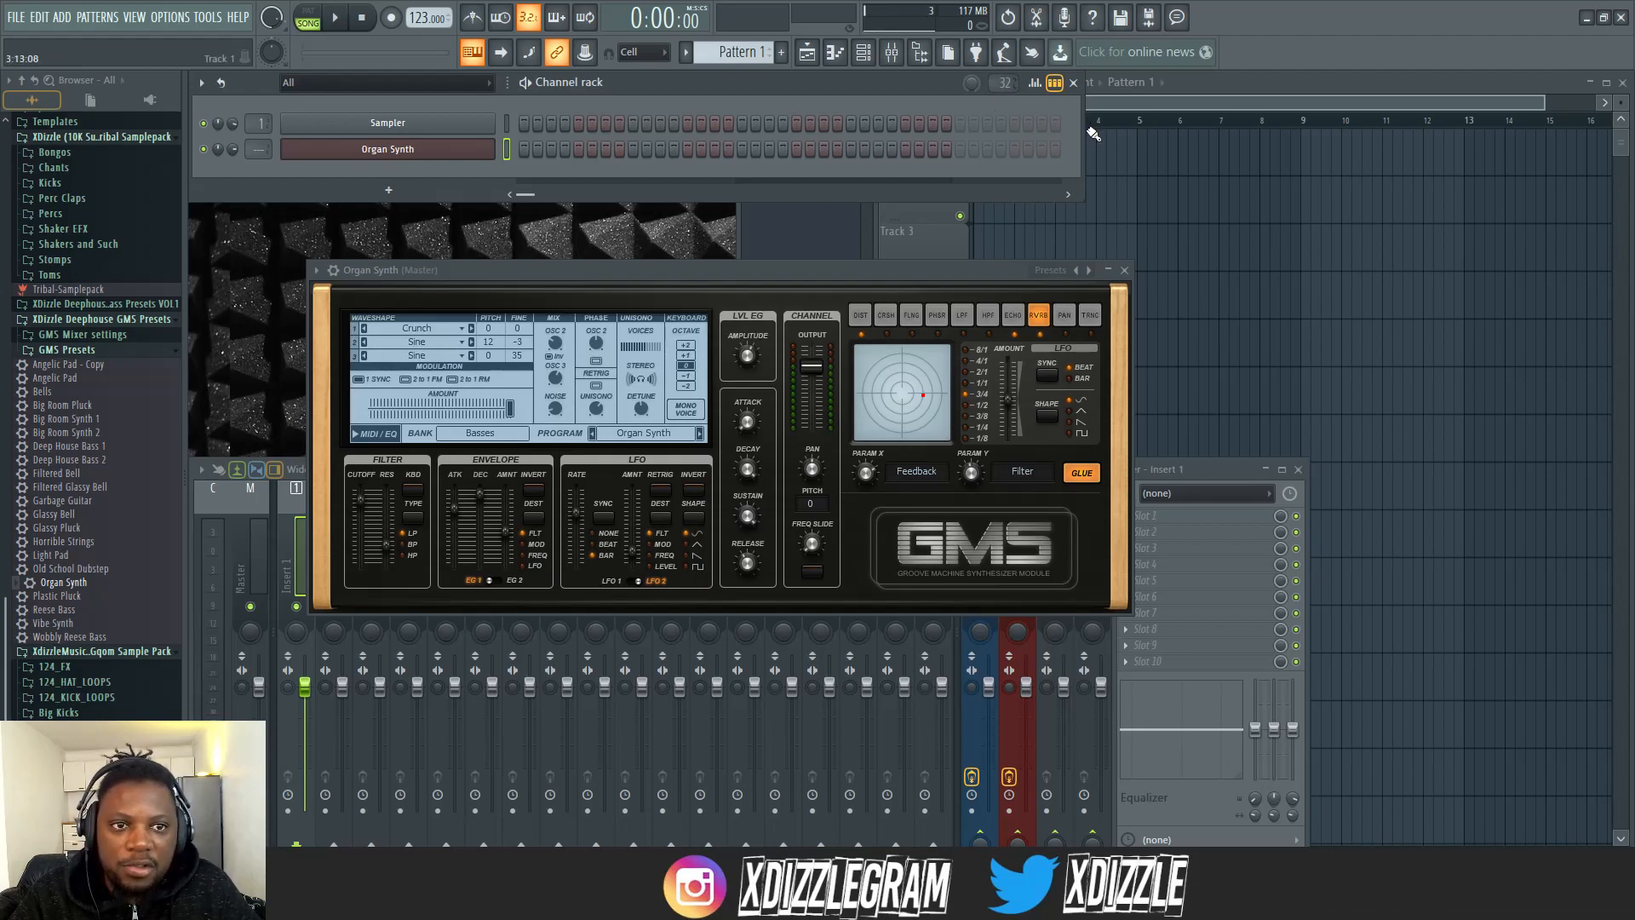
{"action": "left_click_drag", "start_coordinate": [1084, 140], "coordinate": [972, 128]}
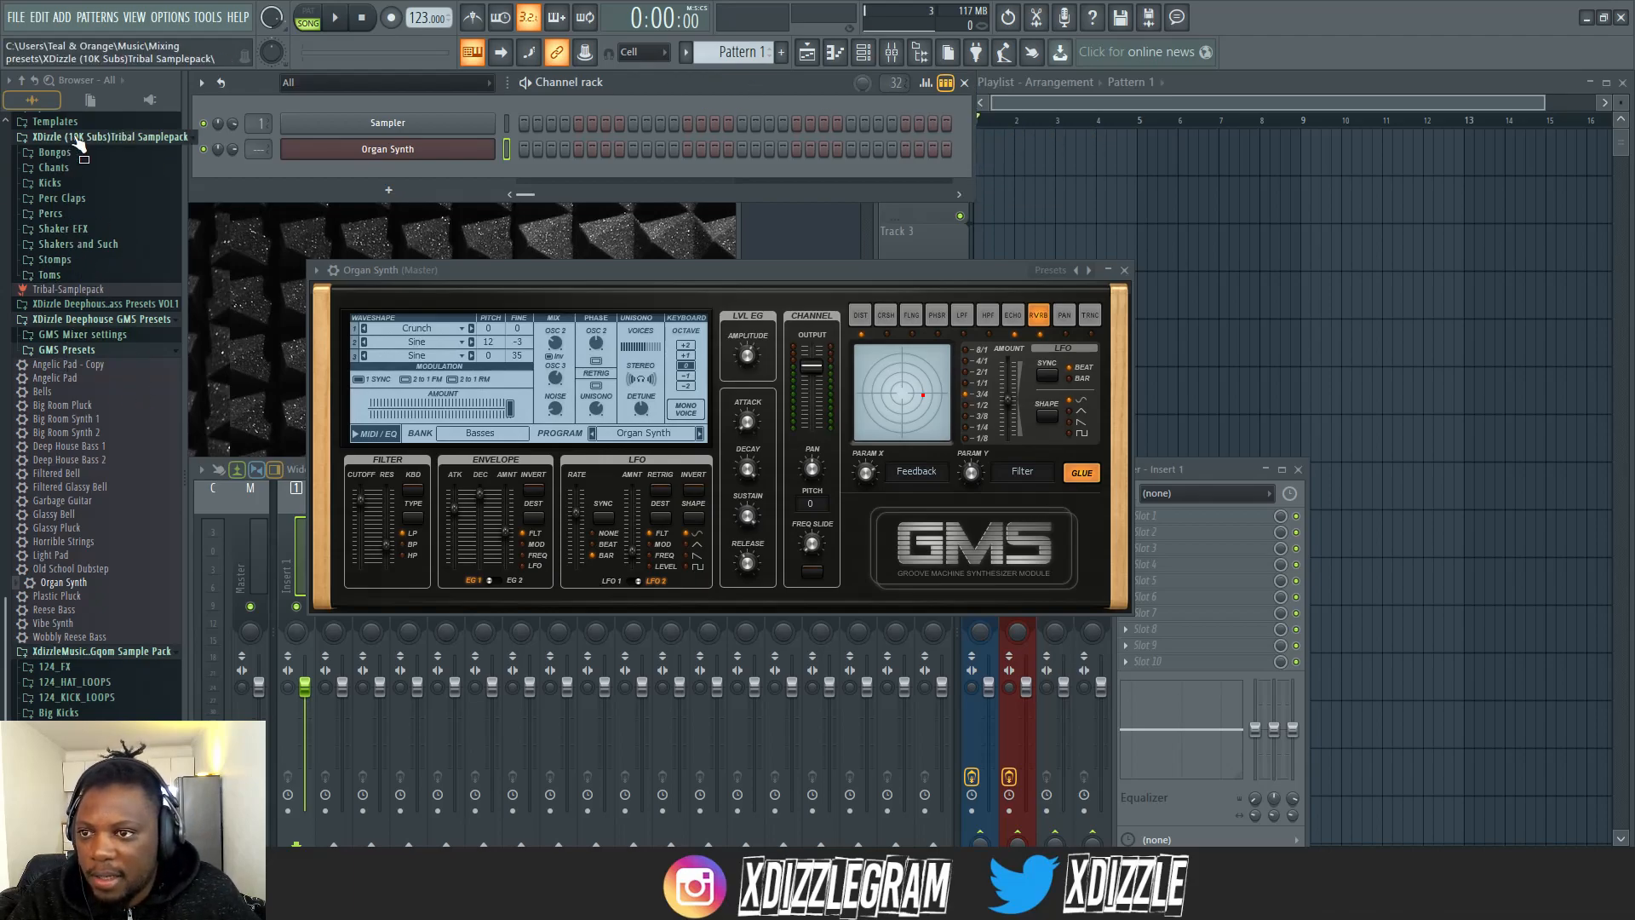
- Load Kick_01 from the tribal sample pack's Kicks folder onto the Sampler channel, widening the browser
{"action": "left_click", "coordinate": [70, 183]}
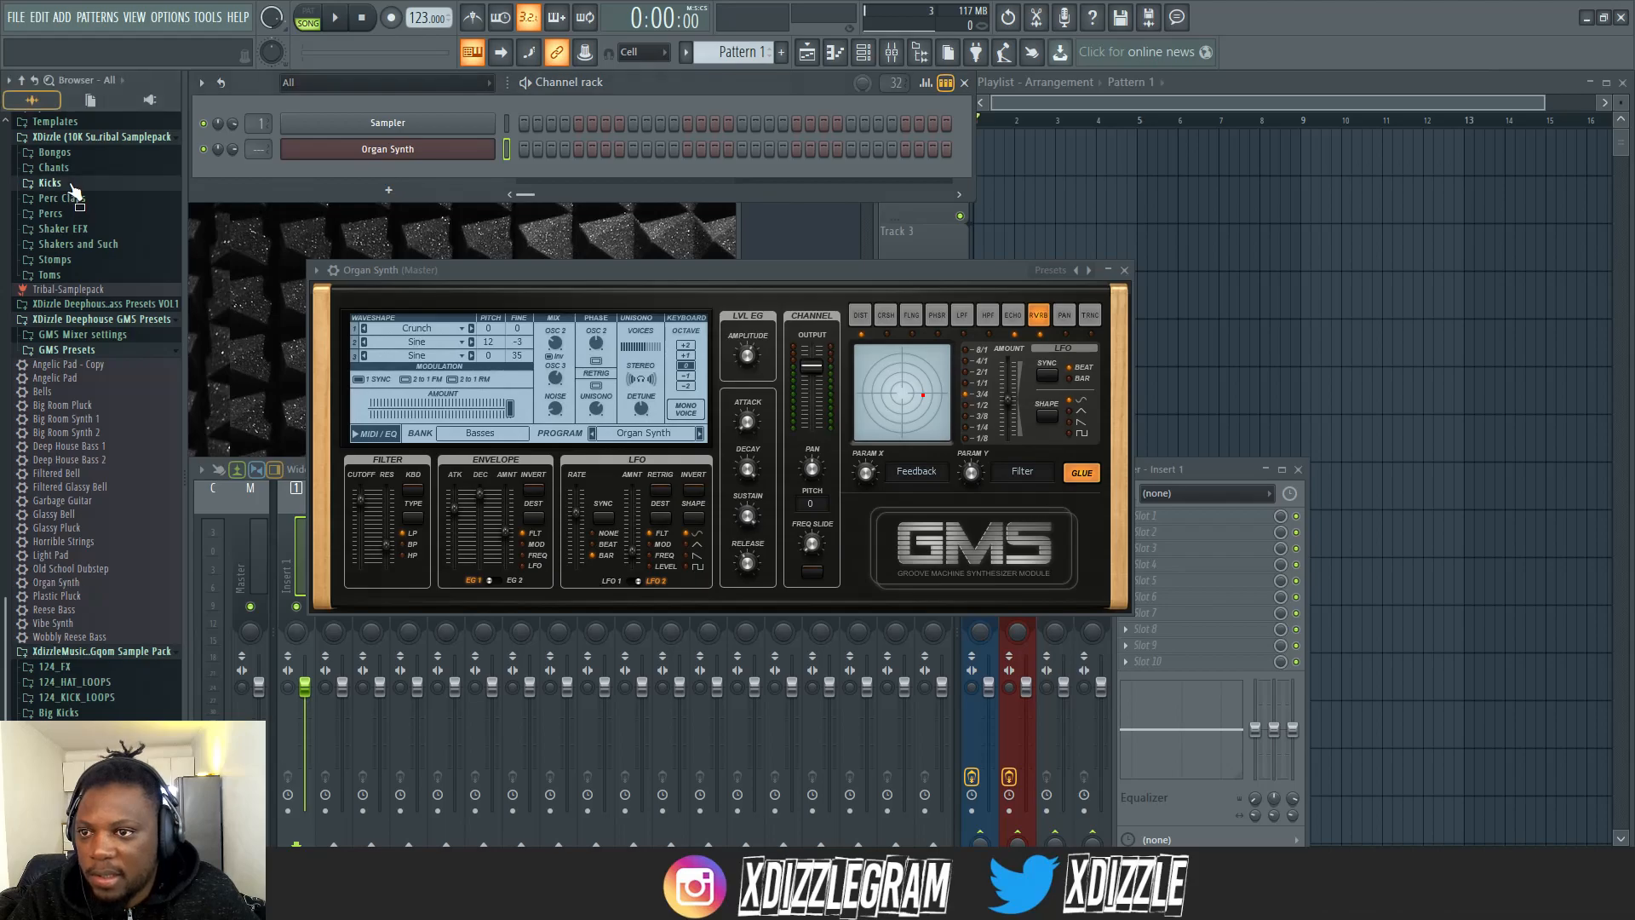
{"action": "left_click", "coordinate": [76, 199]}
{"action": "mouse_move", "coordinate": [182, 212]}
{"action": "left_mouse_down"}
{"action": "mouse_move", "coordinate": [256, 213]}
{"action": "mouse_move", "coordinate": [211, 213]}
{"action": "left_mouse_up"}
{"action": "left_click_drag", "start_coordinate": [54, 196], "coordinate": [483, 126]}
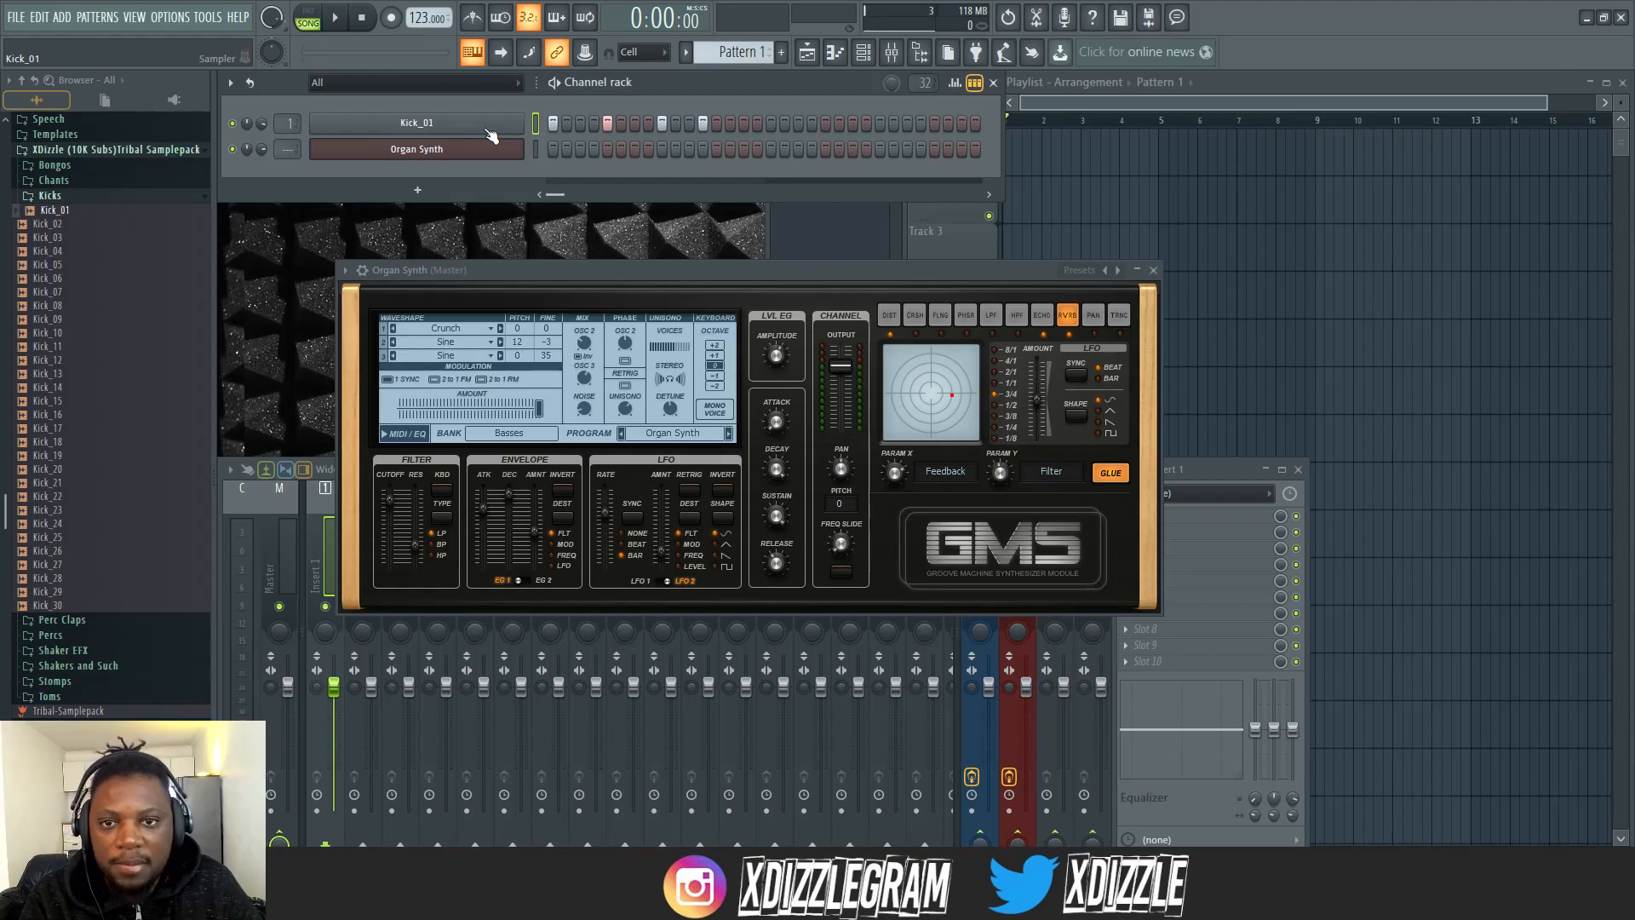
- Fill every fourth step of the Kick_01 channel across the 32 steps
{"action": "left_click", "coordinate": [766, 124]}
{"action": "right_click", "coordinate": [475, 132]}
{"action": "left_click", "coordinate": [763, 196]}
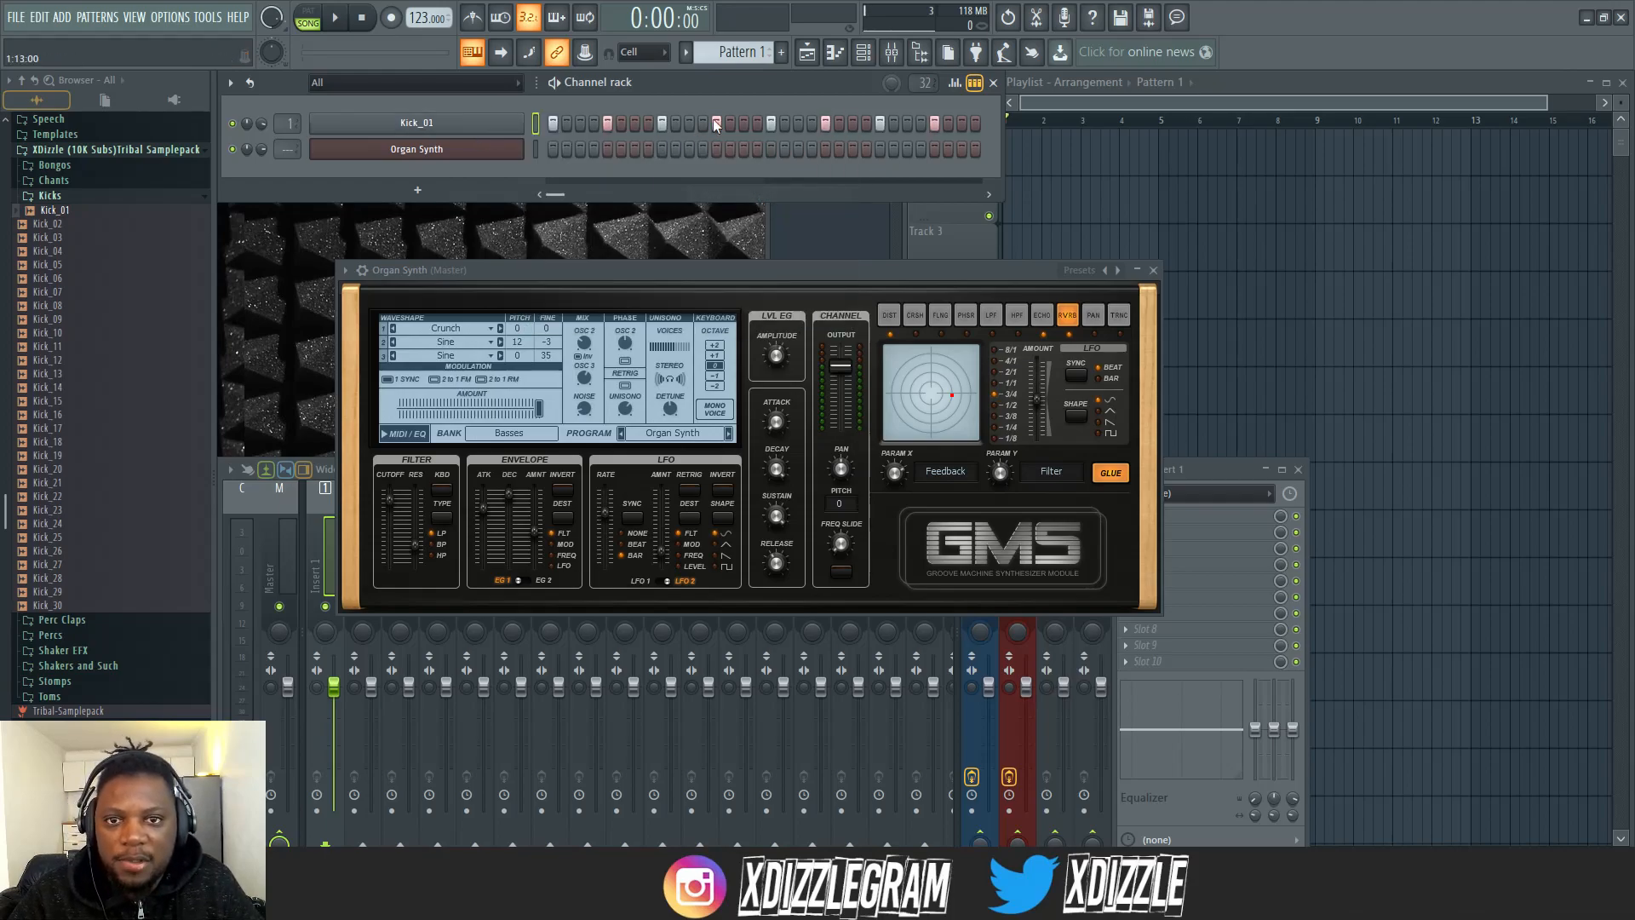
- Play the kick loop in pattern mode, open the Organ Synth channel's piano roll, and stop playback
{"action": "key", "text": "space"}
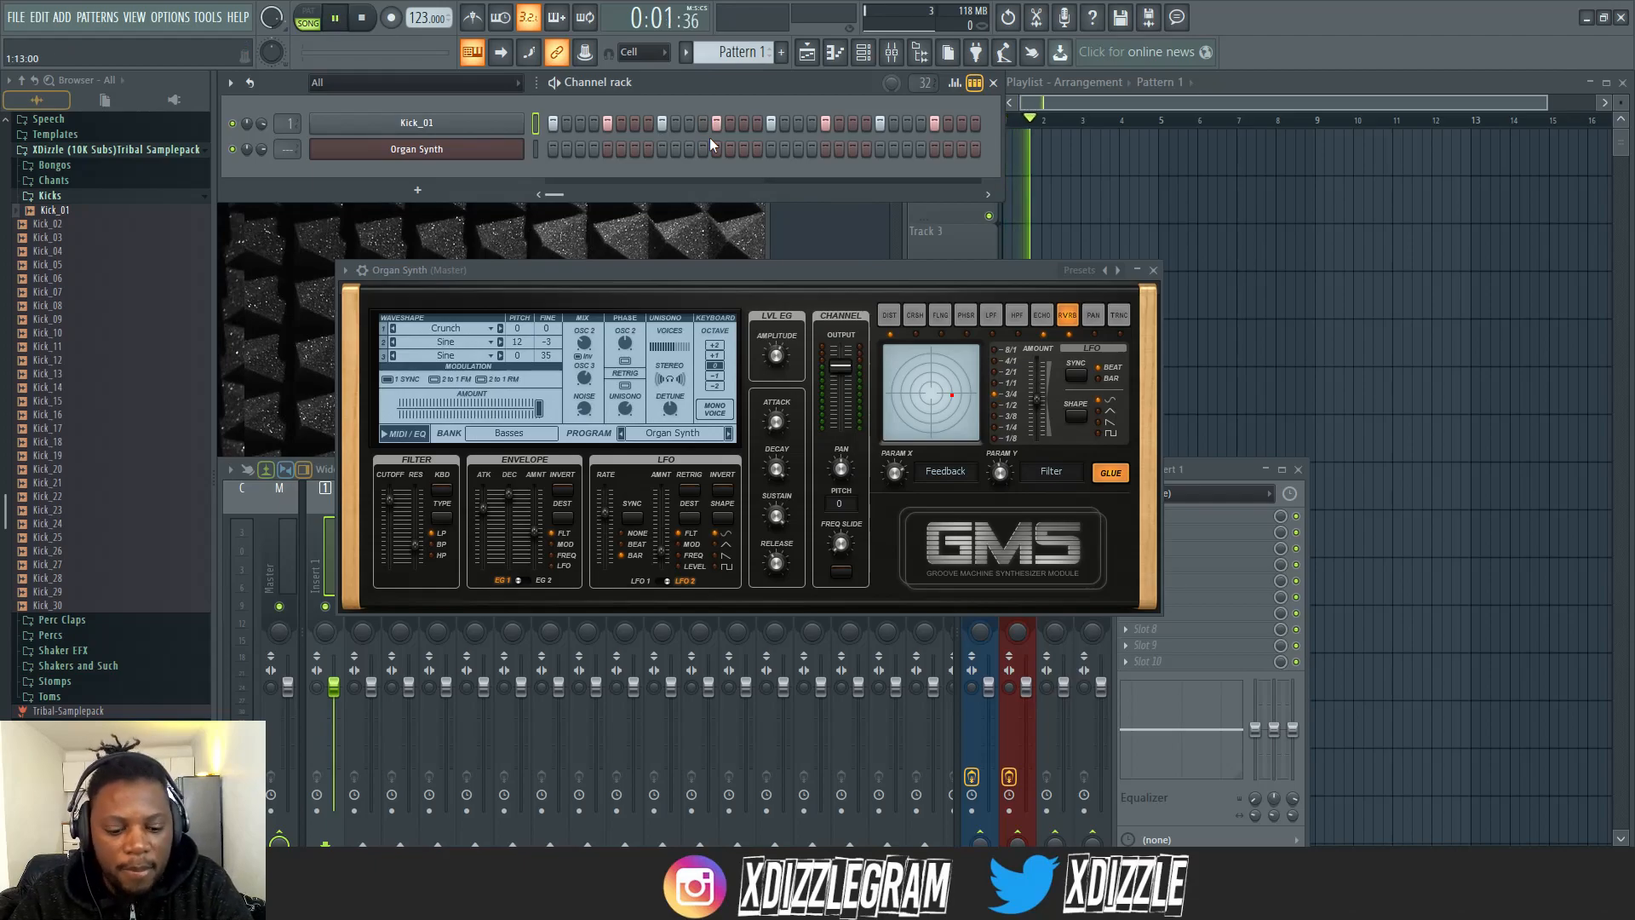
{"action": "key", "text": "l"}
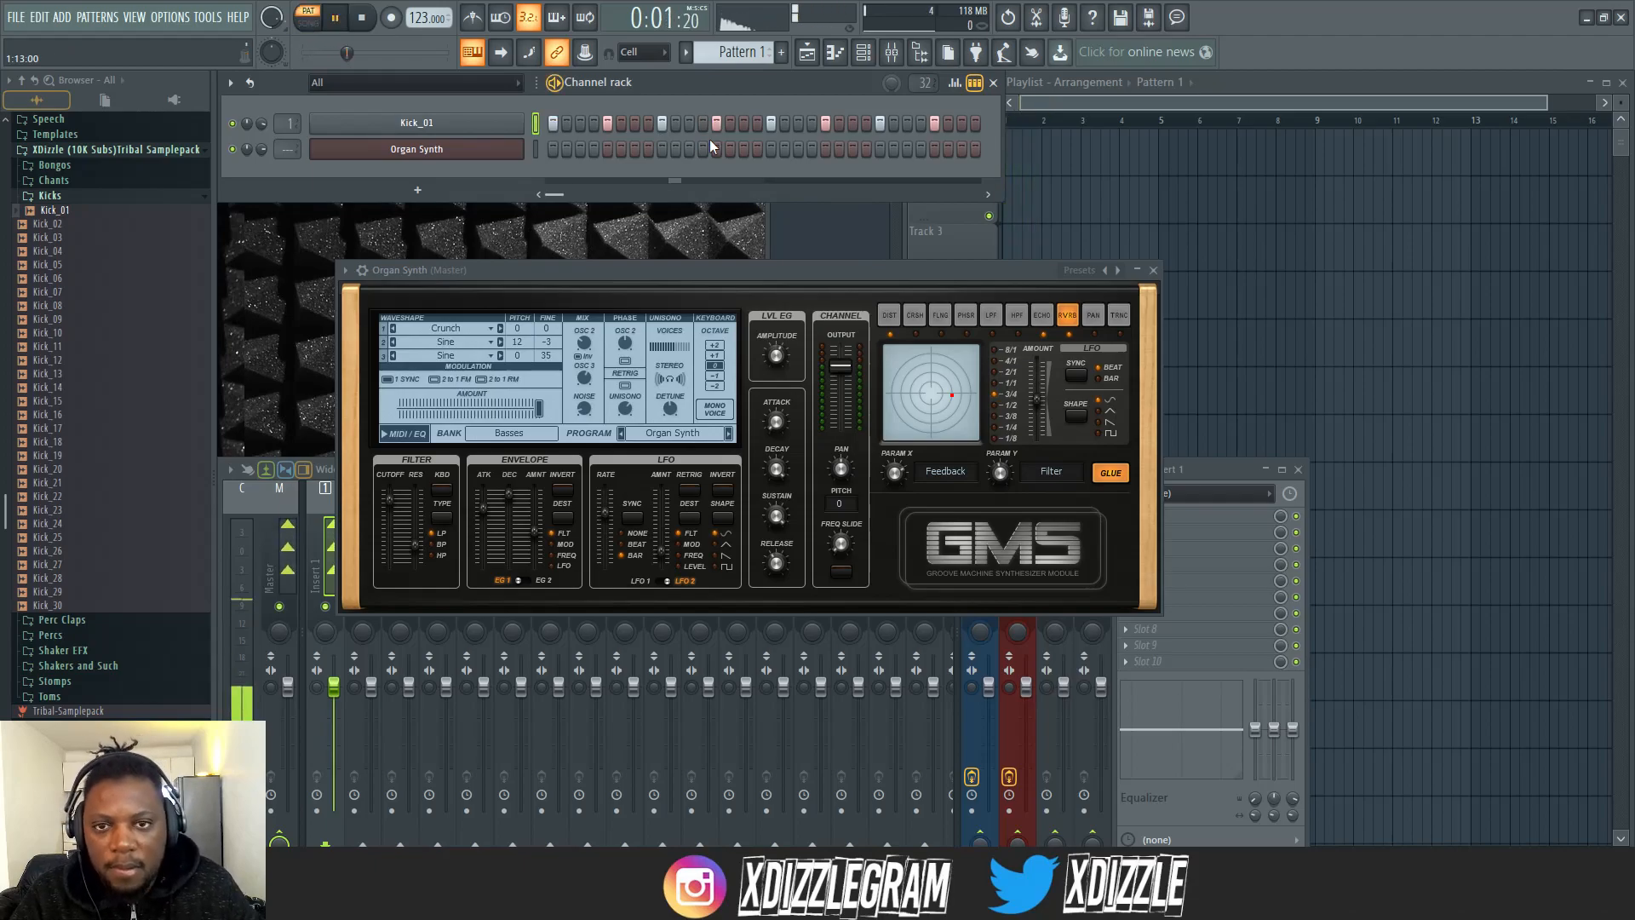
{"action": "right_click", "coordinate": [480, 147]}
{"action": "left_click", "coordinate": [746, 105]}
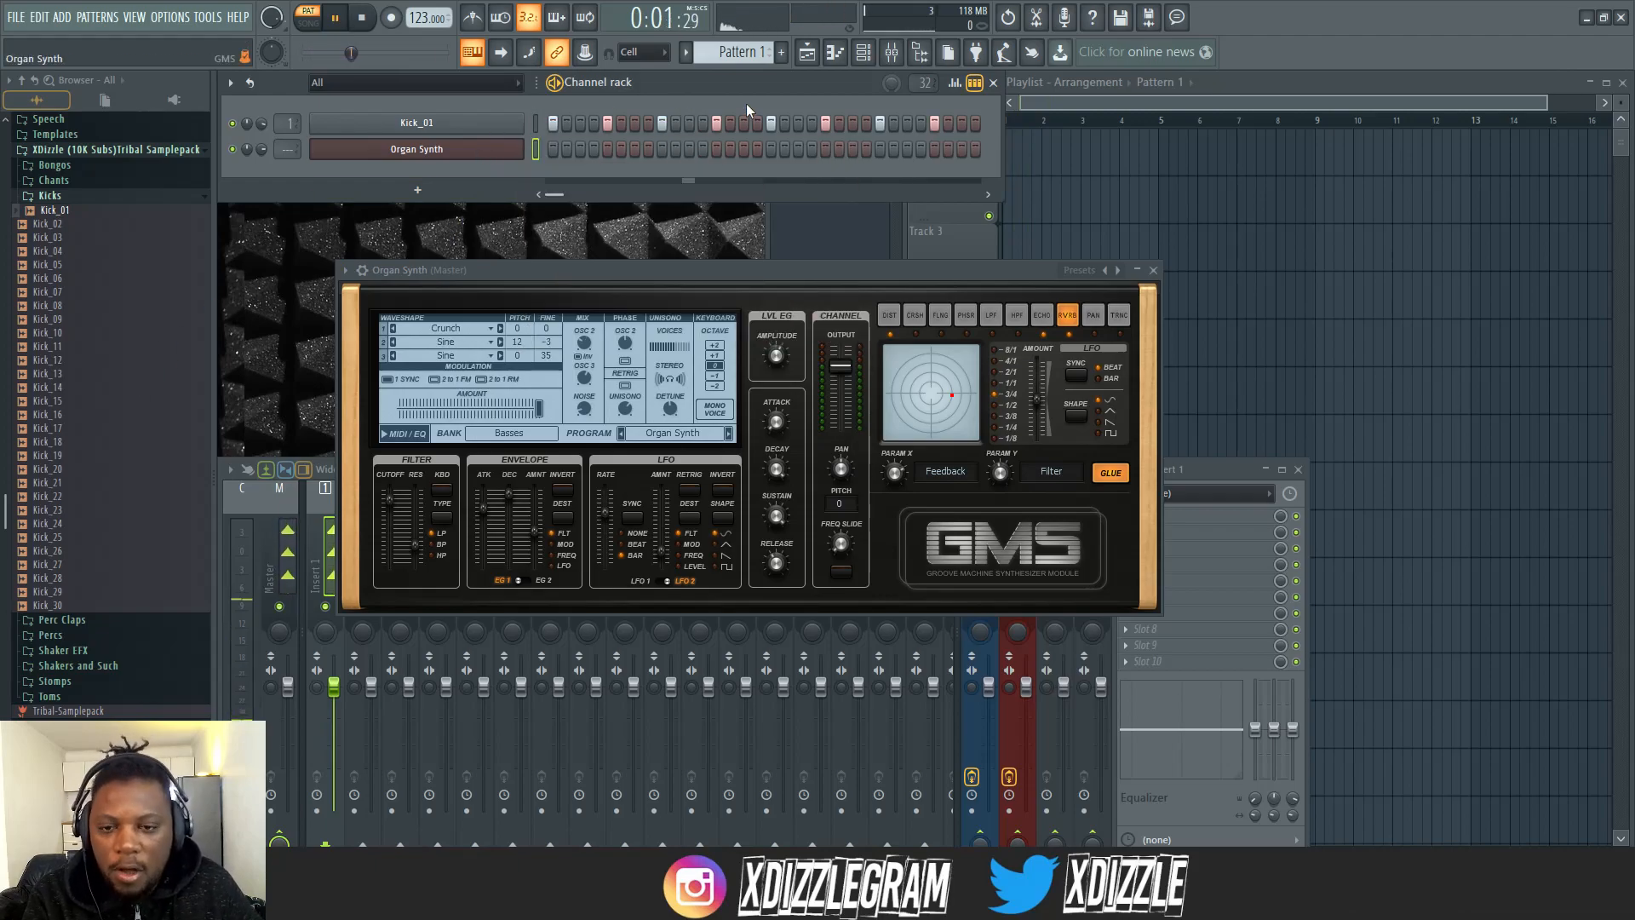
{"action": "right_click", "coordinate": [473, 155]}
{"action": "left_click", "coordinate": [589, 150]}
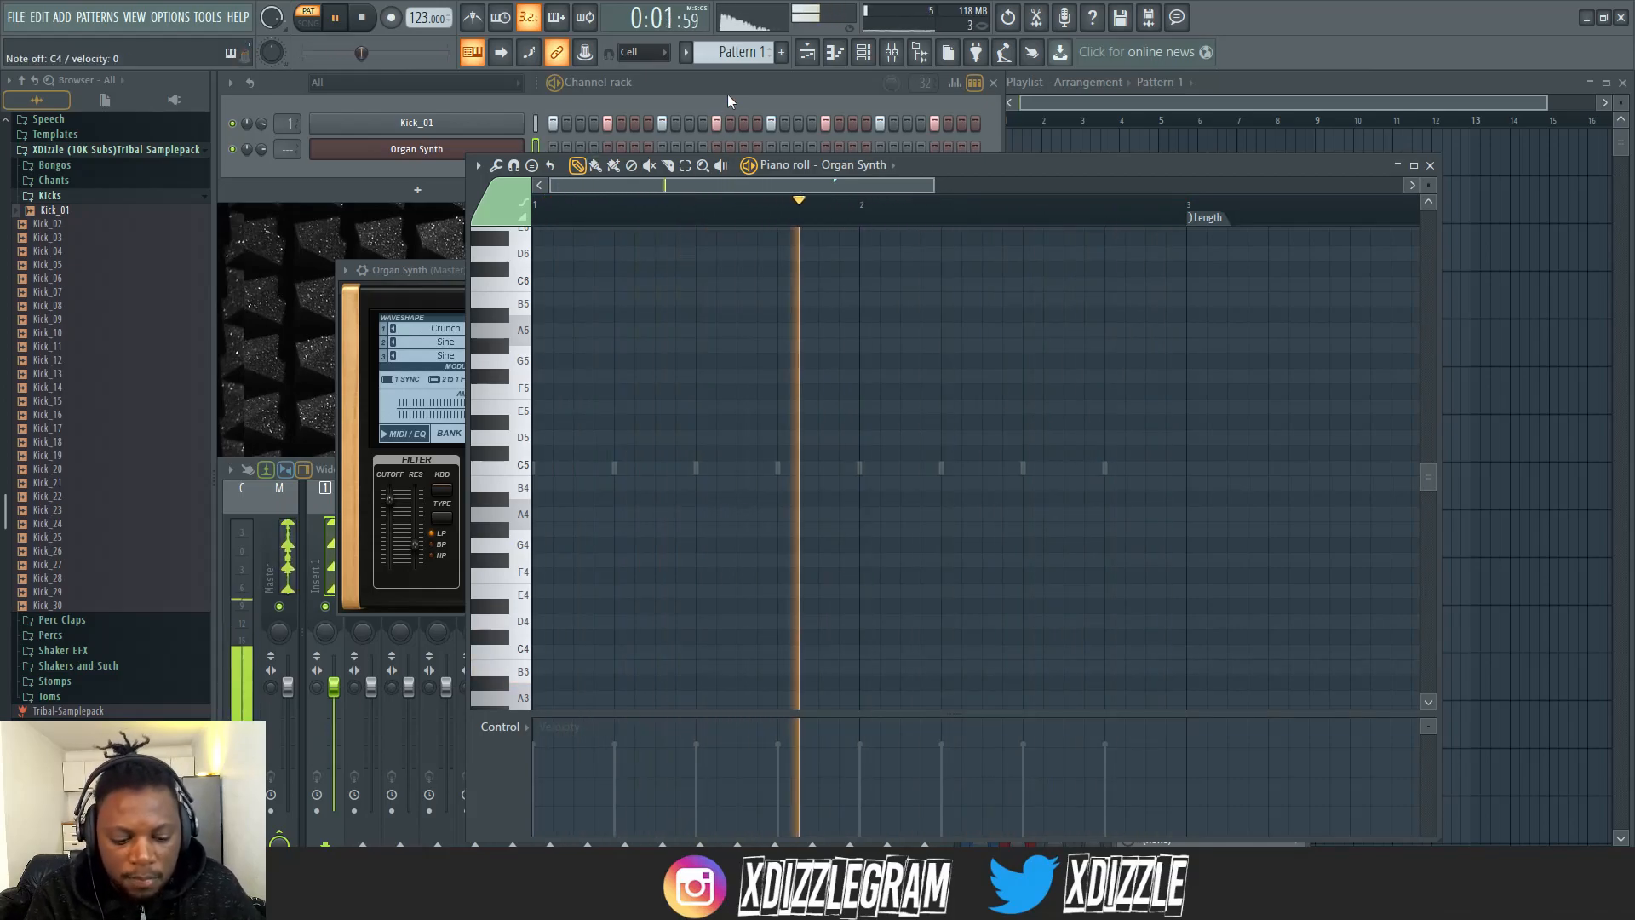
{"action": "key", "text": "space"}
- Add a Purity channel and load the Strings preset from its GM Normal category
{"action": "left_click", "coordinate": [687, 95]}
{"action": "left_click", "coordinate": [417, 189]}
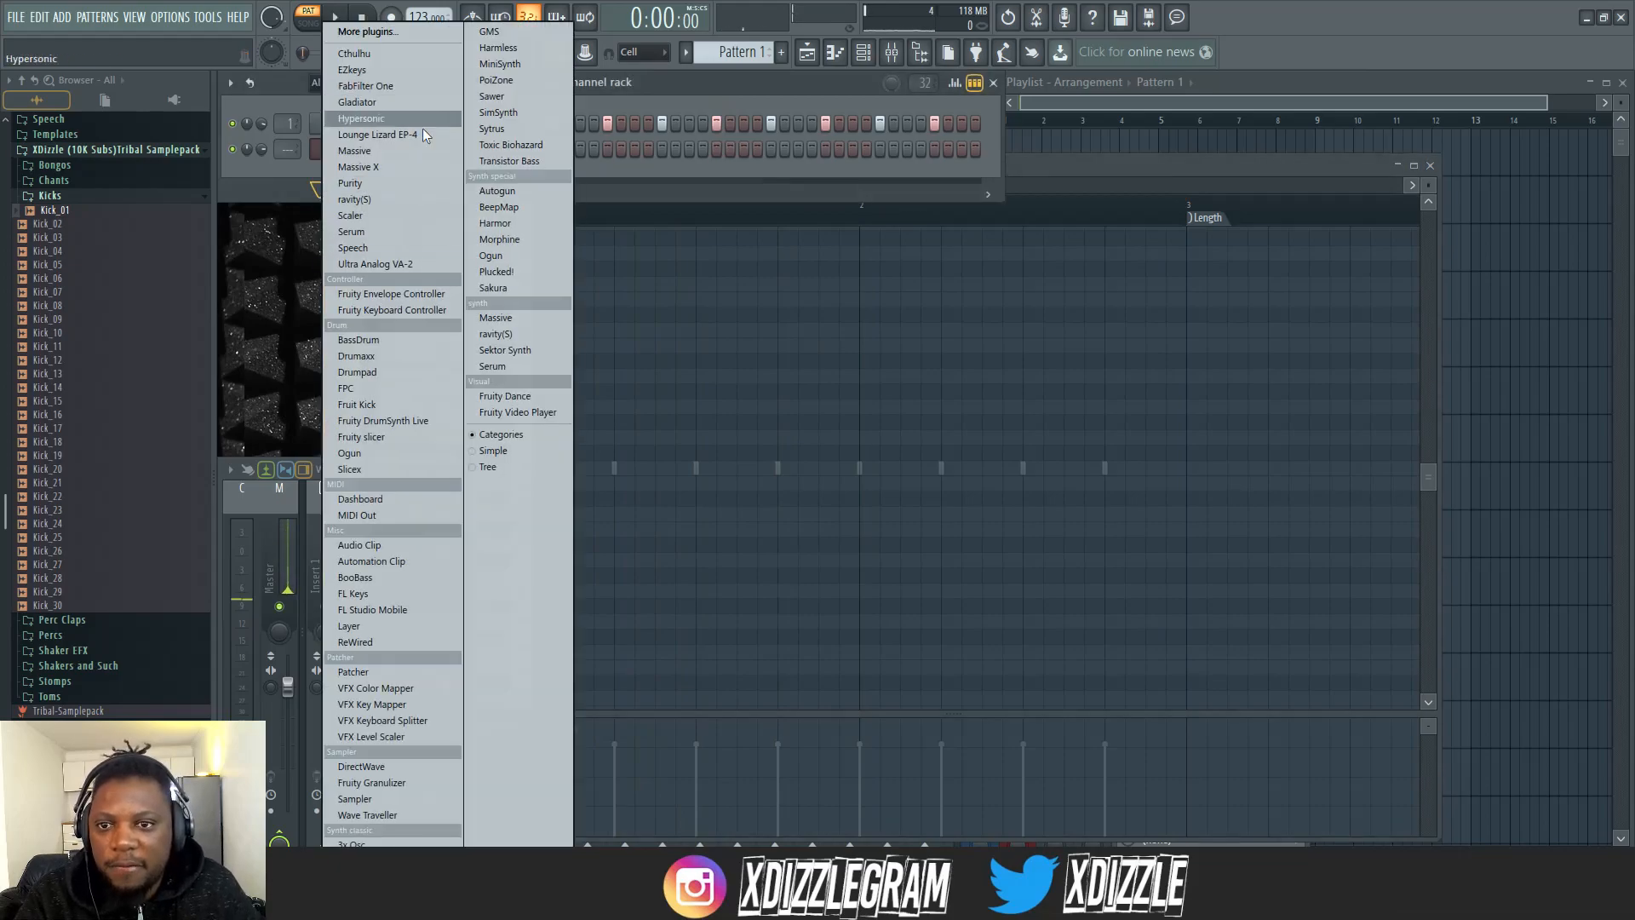
{"action": "left_click", "coordinate": [367, 184]}
{"action": "left_click_drag", "start_coordinate": [667, 290], "coordinate": [931, 96]}
{"action": "left_click", "coordinate": [1046, 542]}
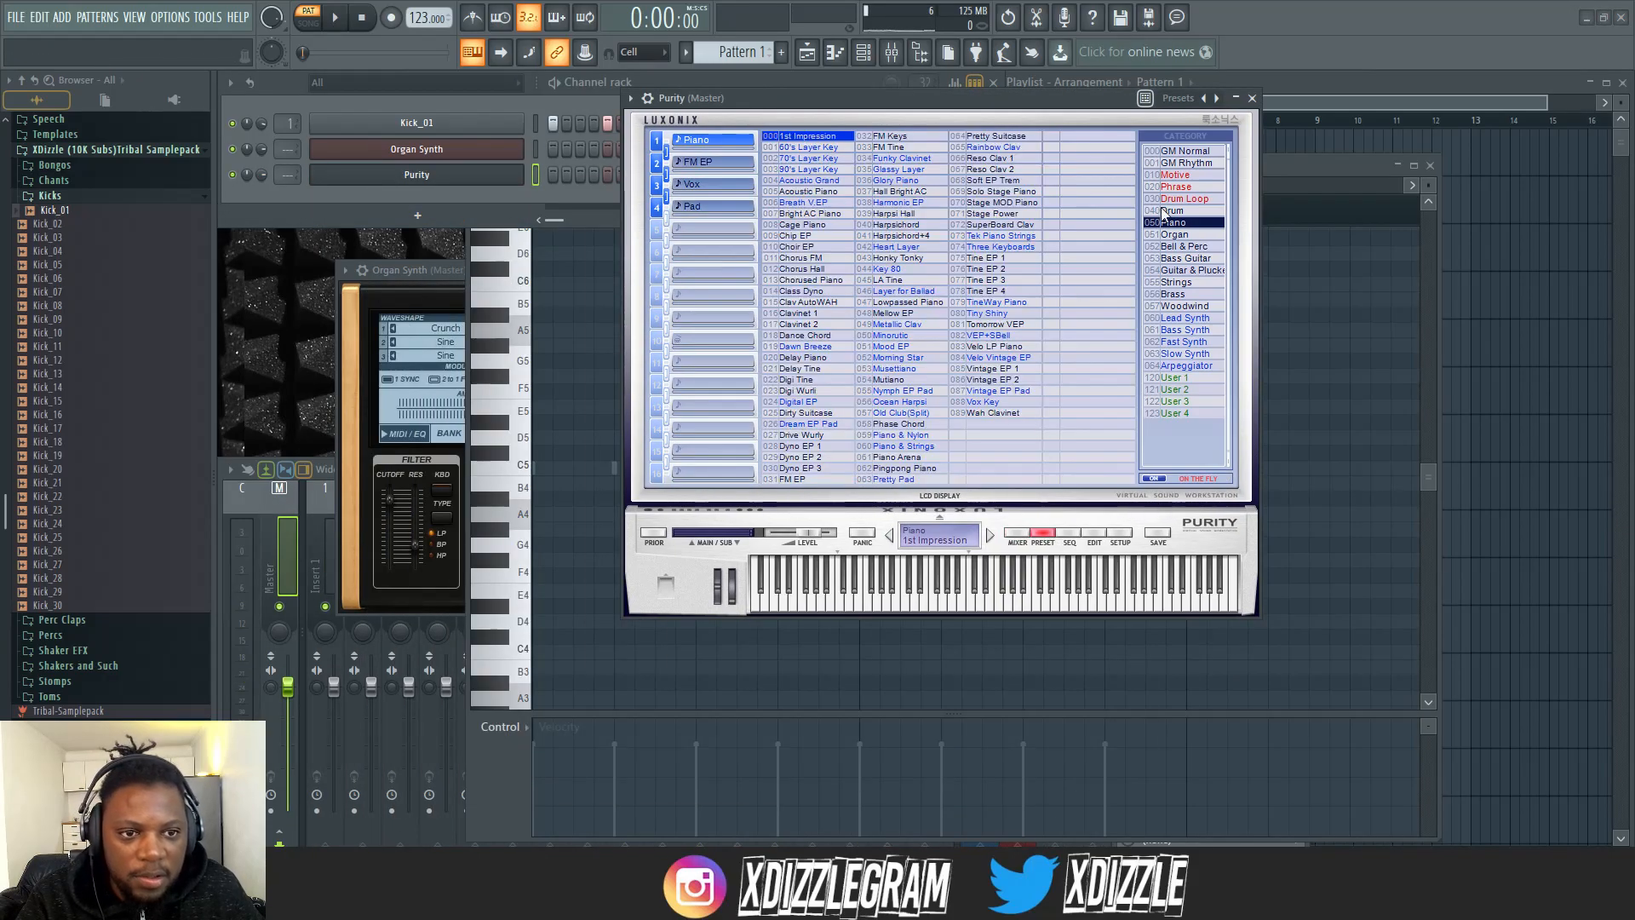
{"action": "left_click", "coordinate": [1190, 151]}
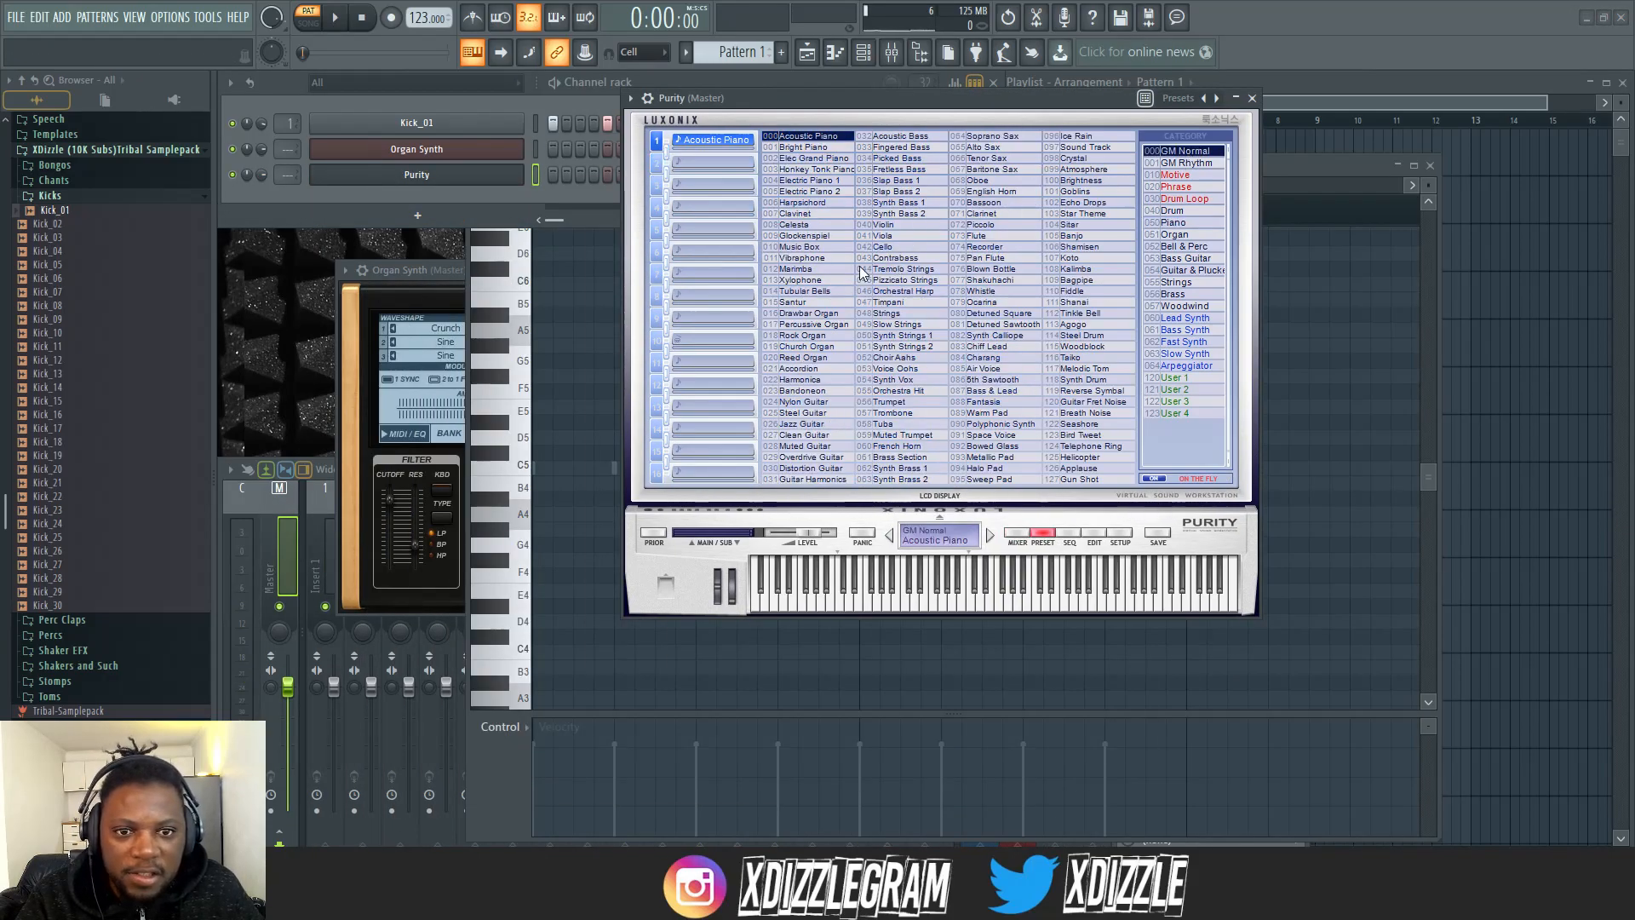
{"action": "left_click", "coordinate": [890, 314]}
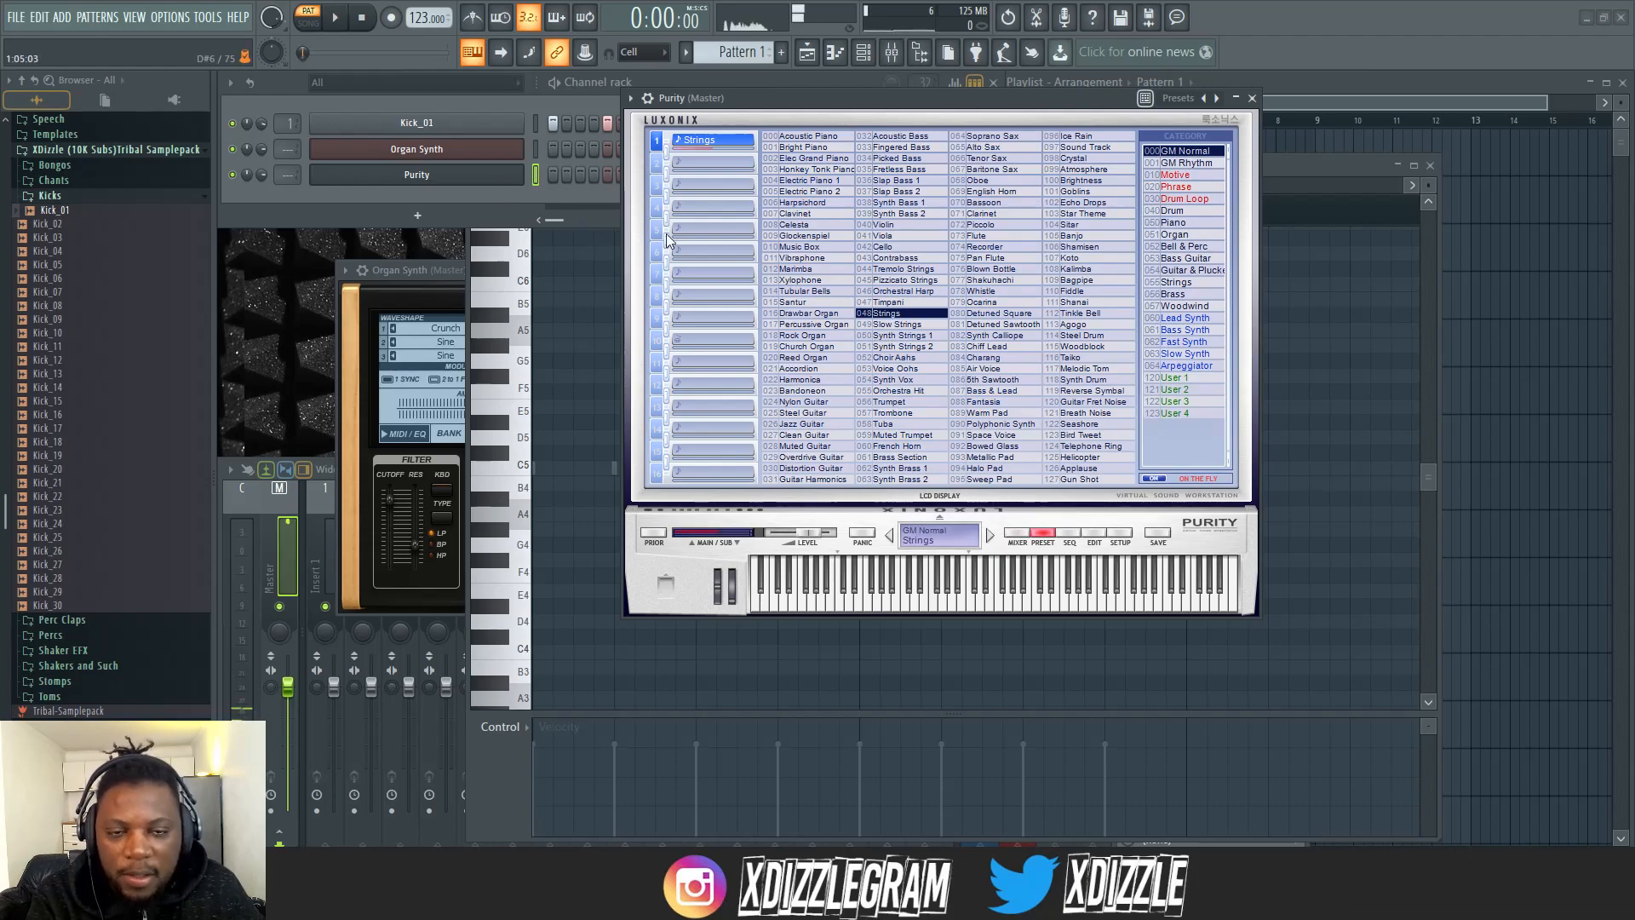
- Move the Purity window aside and lower the Purity channel's volume
{"action": "left_click_drag", "start_coordinate": [793, 103], "coordinate": [881, 130]}
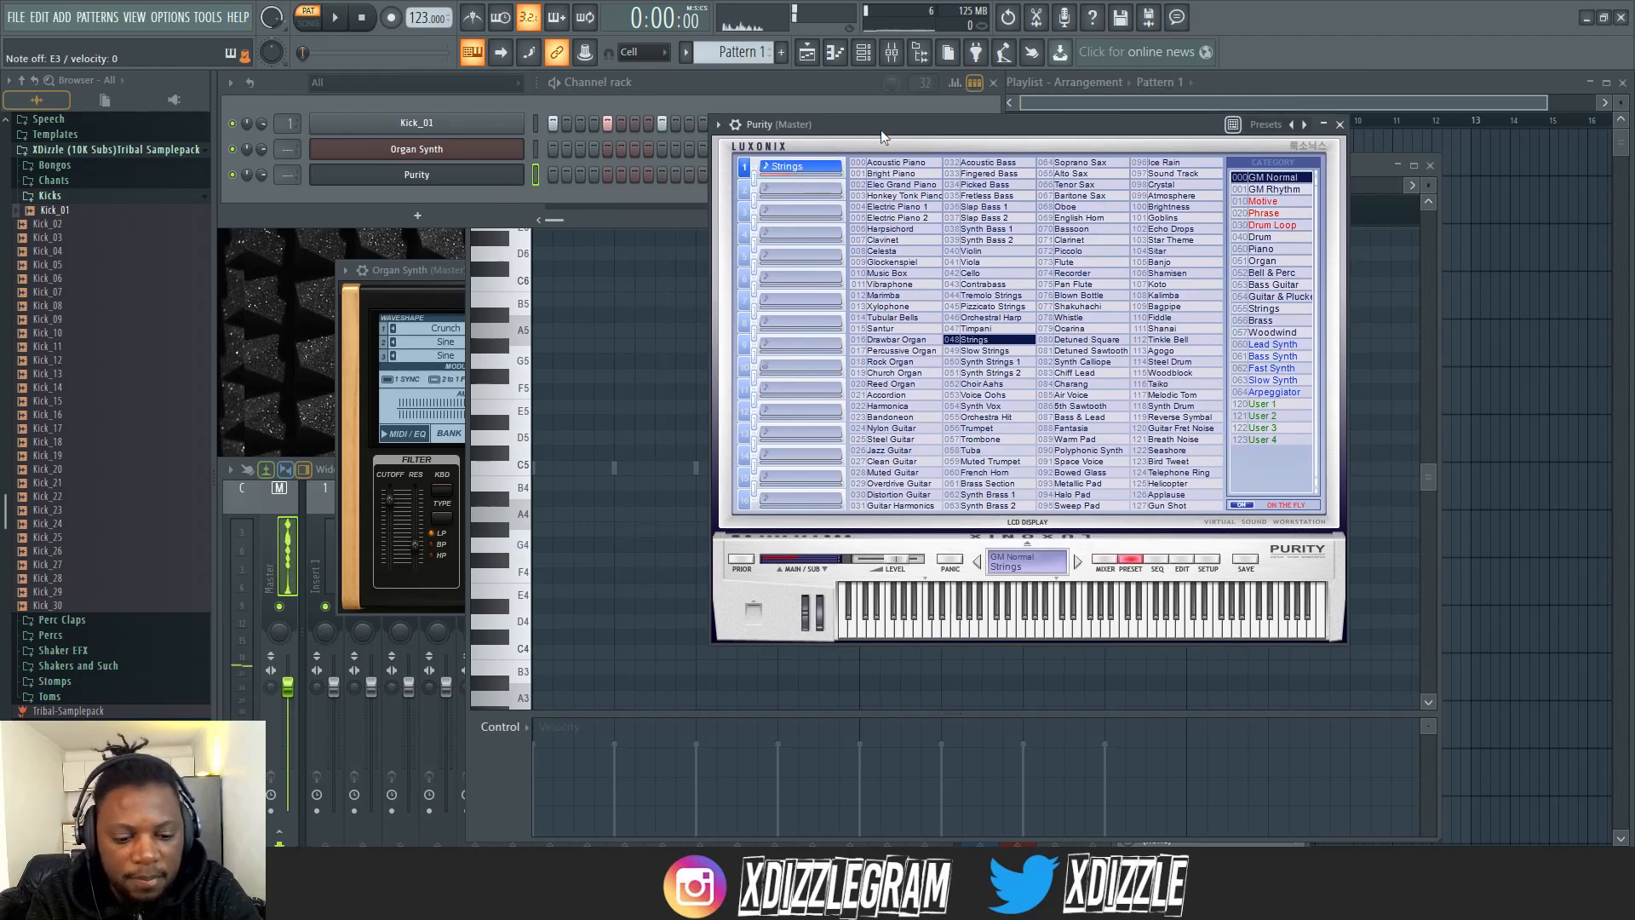
{"action": "left_click", "coordinate": [710, 80]}
{"action": "left_click_drag", "start_coordinate": [263, 177], "coordinate": [264, 208]}
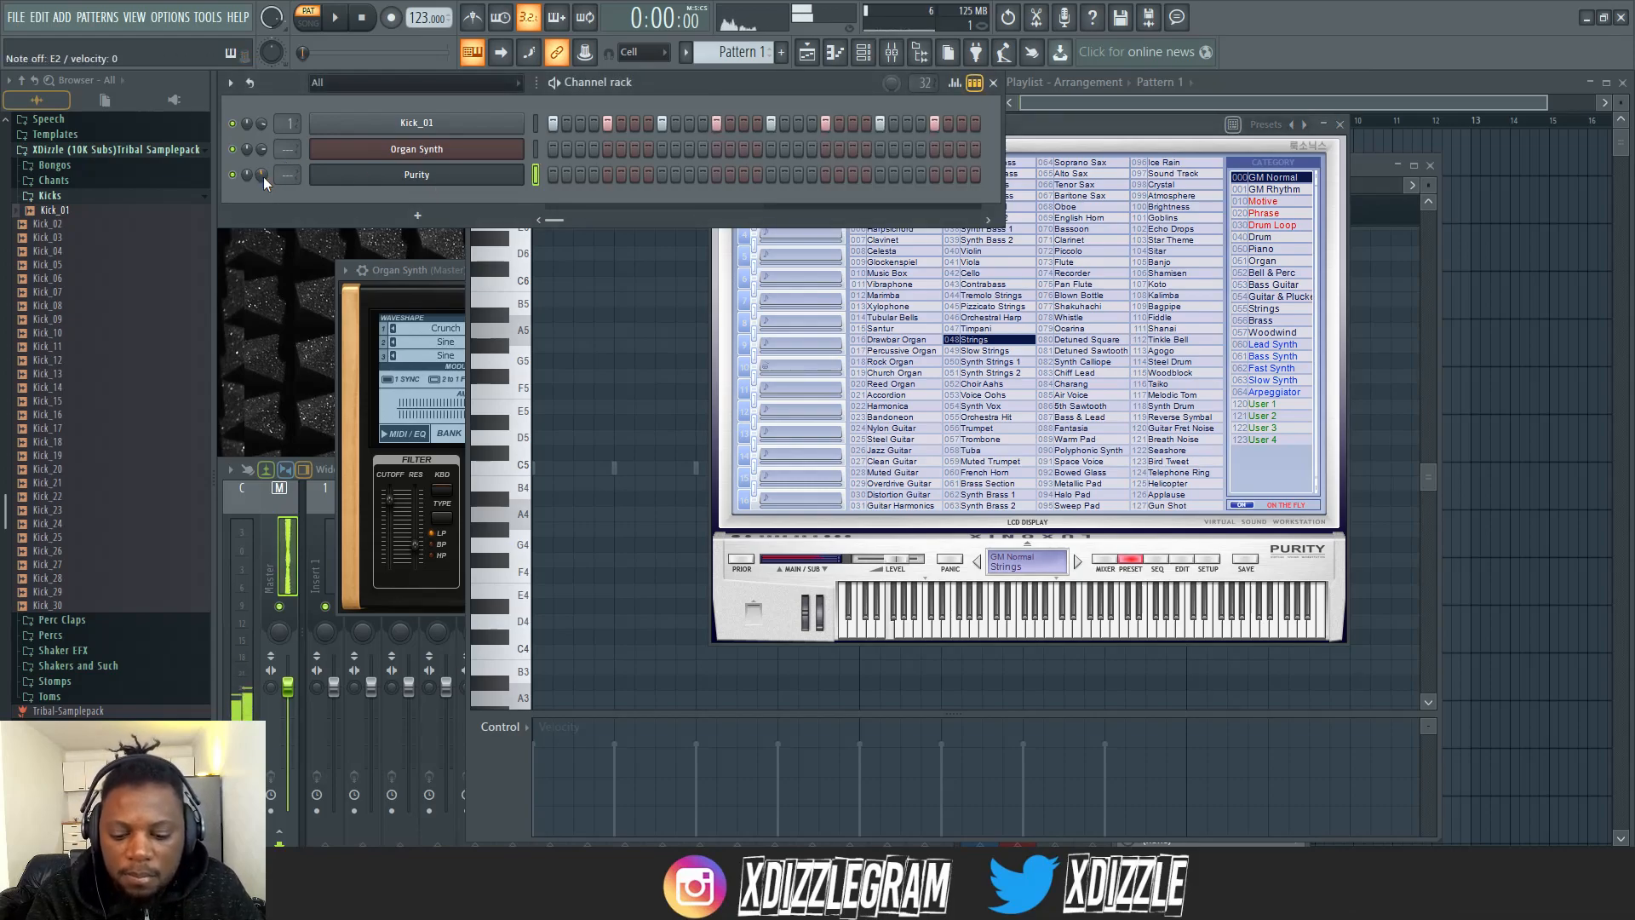
- Draw a four-bar E2 note from bar 1 in the Purity channel's piano roll and delete the pattern length marker
{"action": "right_click", "coordinate": [427, 176]}
{"action": "left_click", "coordinate": [563, 175]}
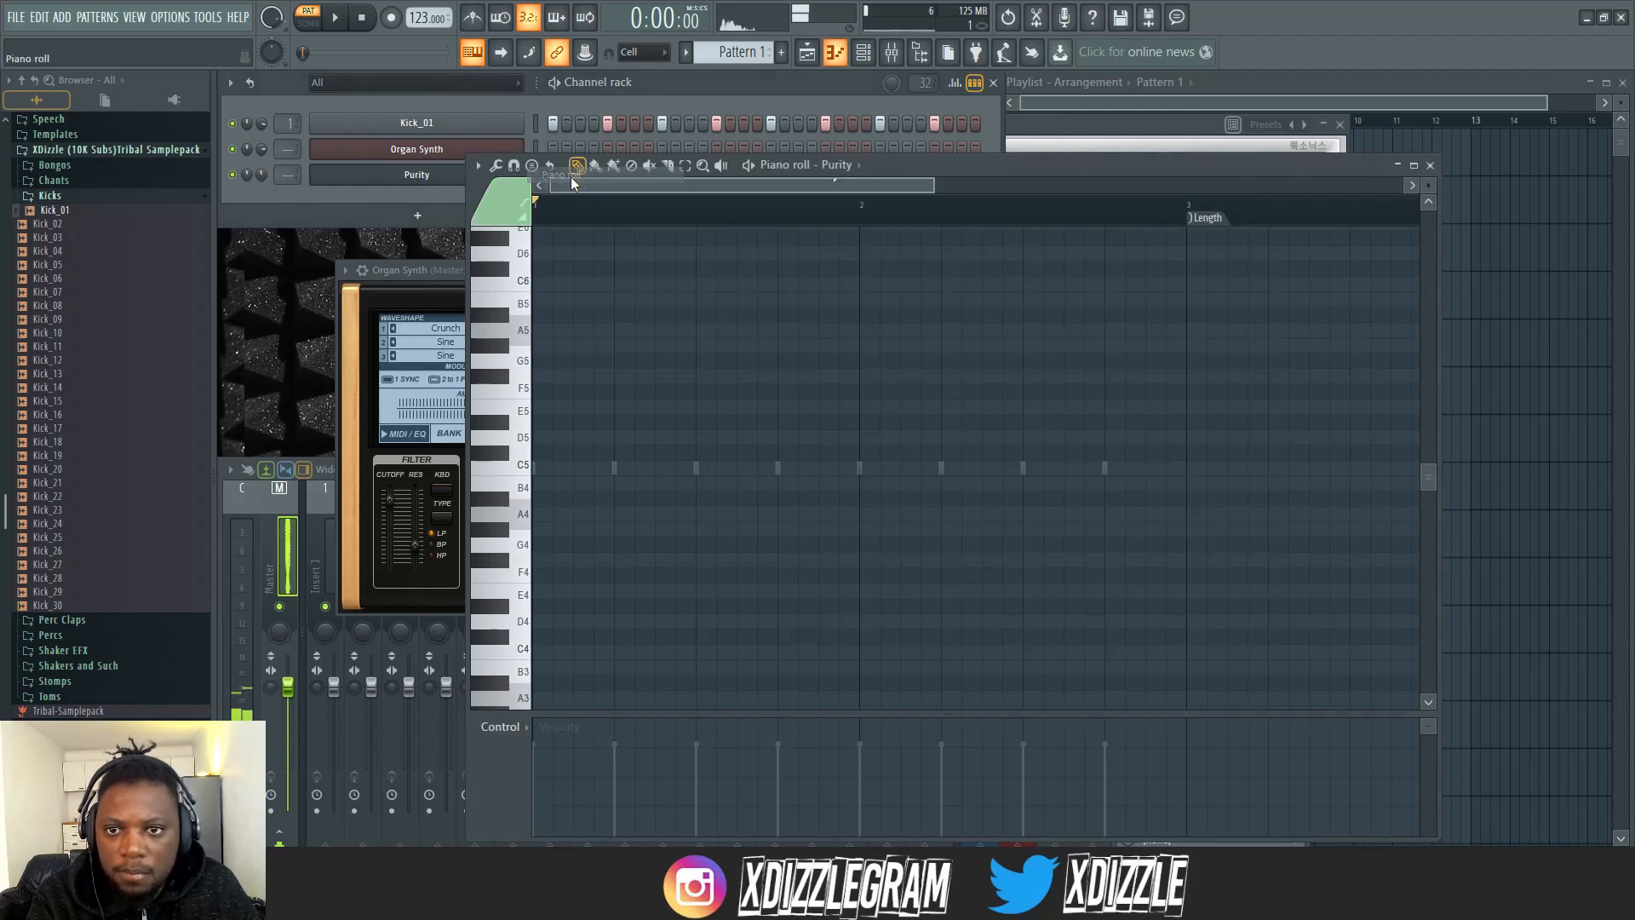
{"action": "left_click", "coordinate": [713, 82]}
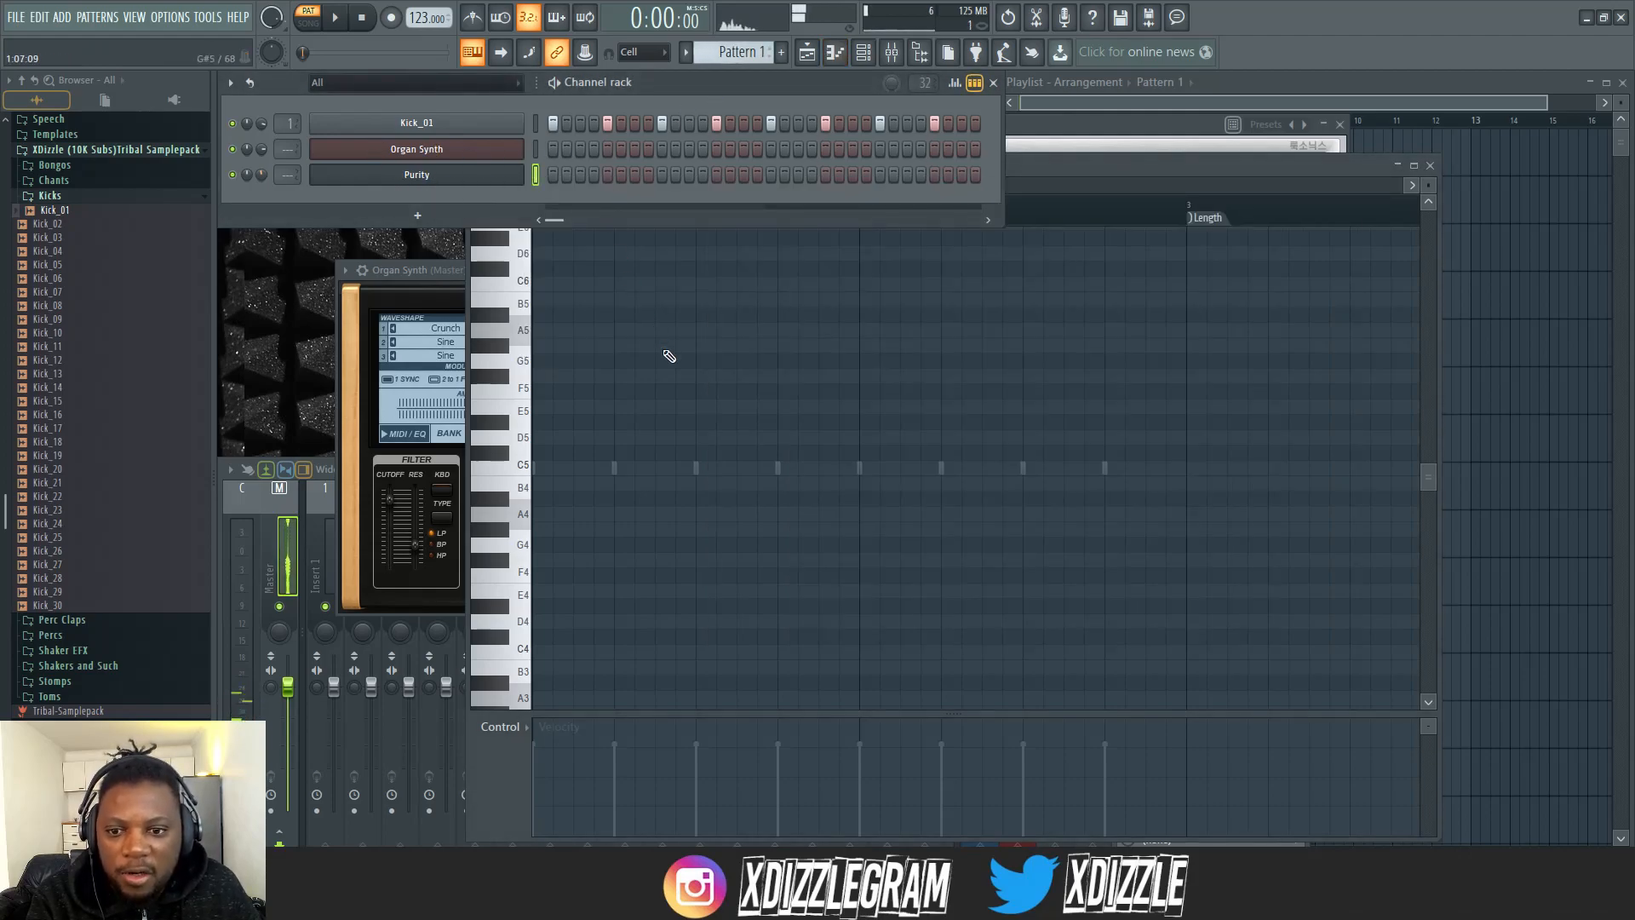
{"action": "scroll", "coordinate": [665, 409], "scroll_direction": "down", "scroll_amount": 6}
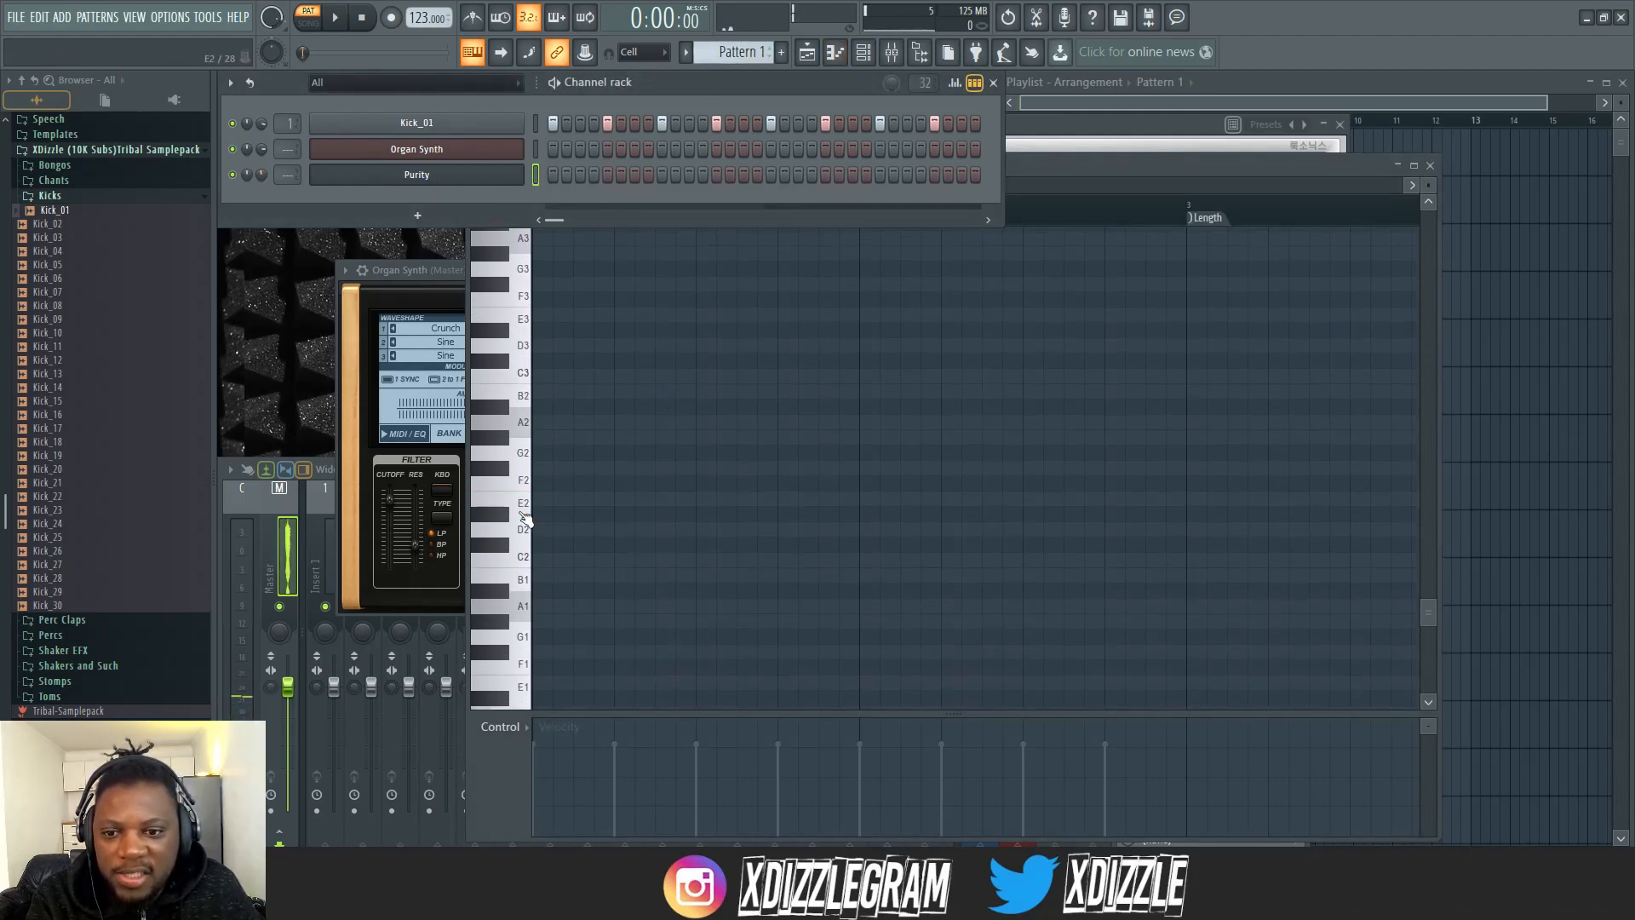
{"action": "left_click", "coordinate": [545, 499]}
{"action": "left_click_drag", "start_coordinate": [568, 498], "coordinate": [1304, 401]}
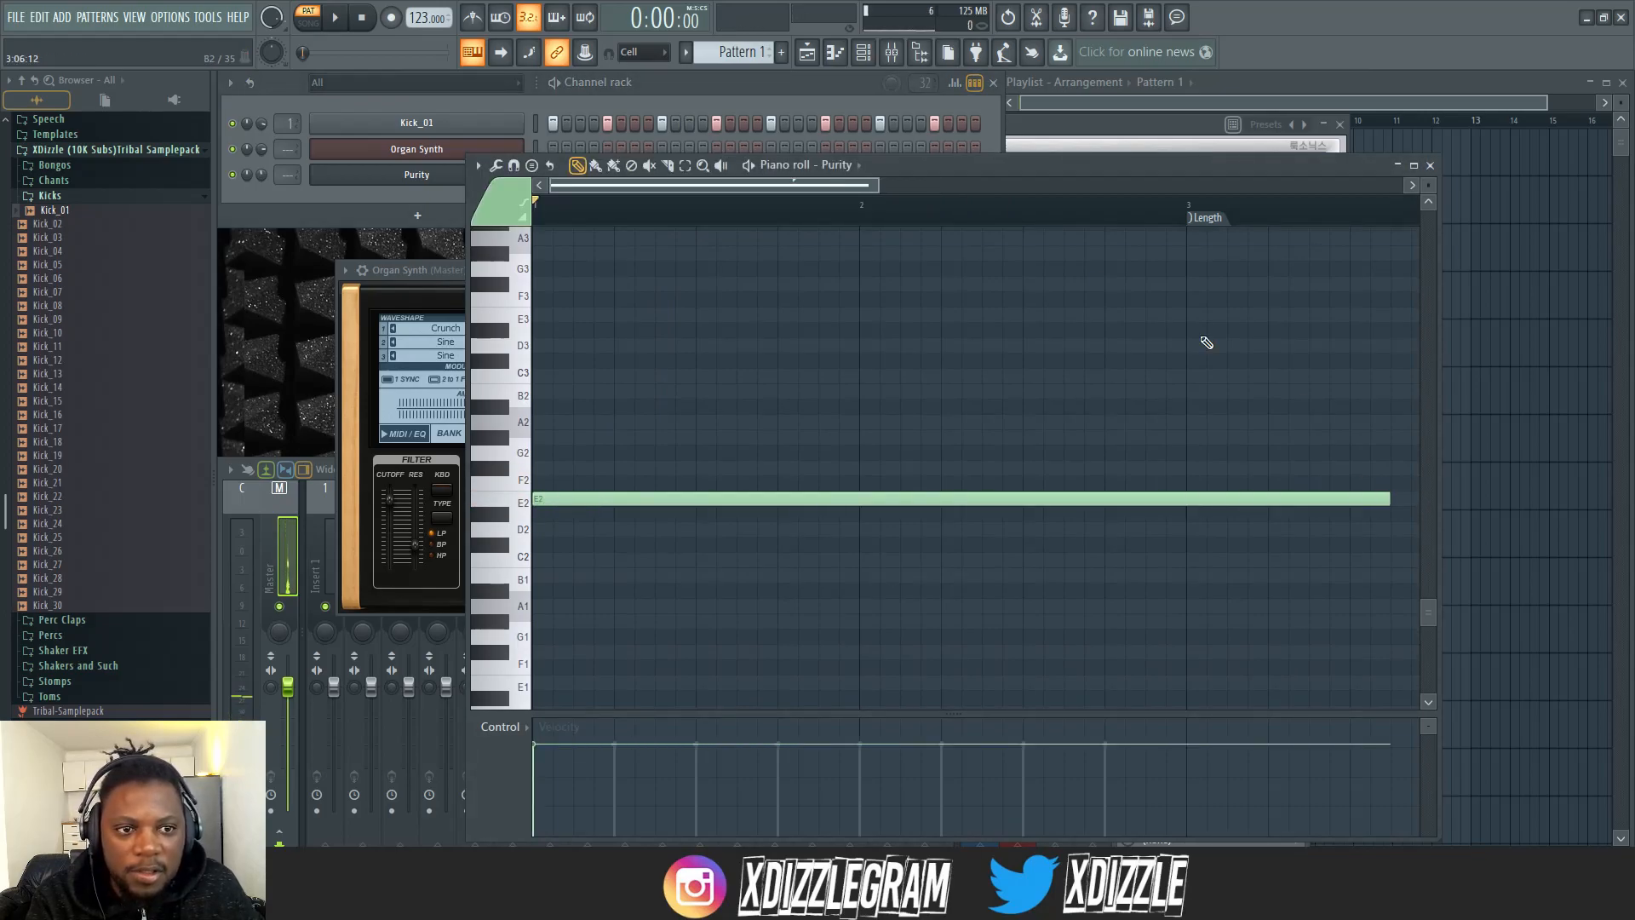
{"action": "scroll", "coordinate": [974, 226], "scroll_direction": "down", "scroll_amount": 3}
{"action": "mouse_move", "coordinate": [864, 497]}
{"action": "left_mouse_down"}
{"action": "mouse_move", "coordinate": [1080, 495]}
{"action": "mouse_move", "coordinate": [1047, 498]}
{"action": "left_mouse_up"}
{"action": "right_click", "coordinate": [820, 220]}
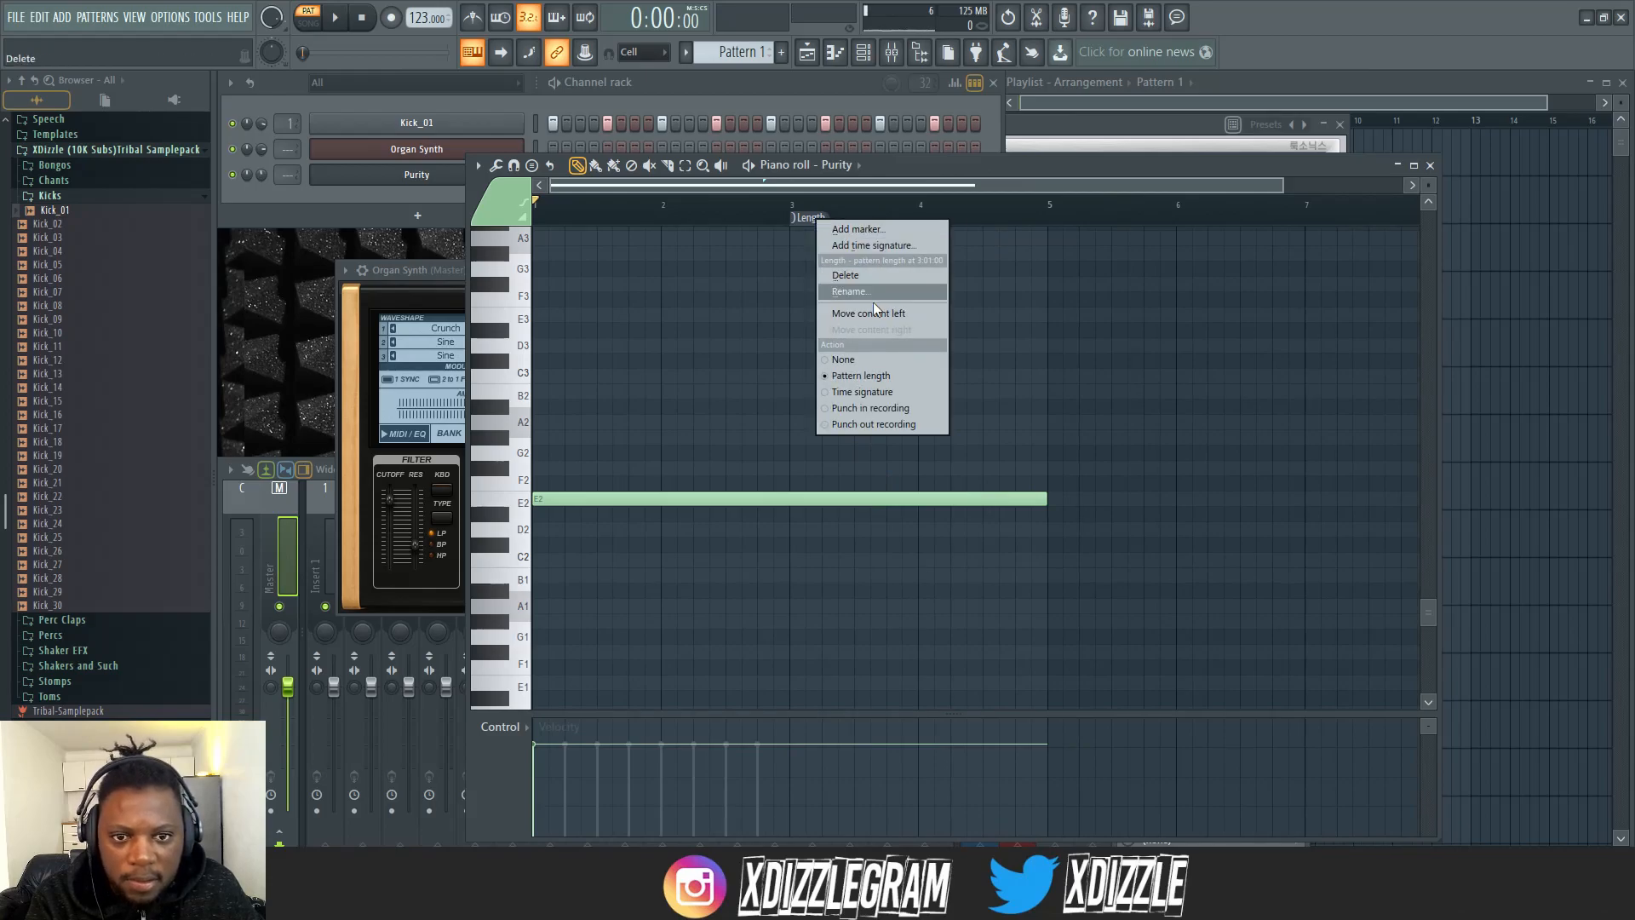
- Move the Purity string note from Pattern 1 into Pattern 2 and bring the Playlist to the front
{"action": "left_click", "coordinate": [831, 84]}
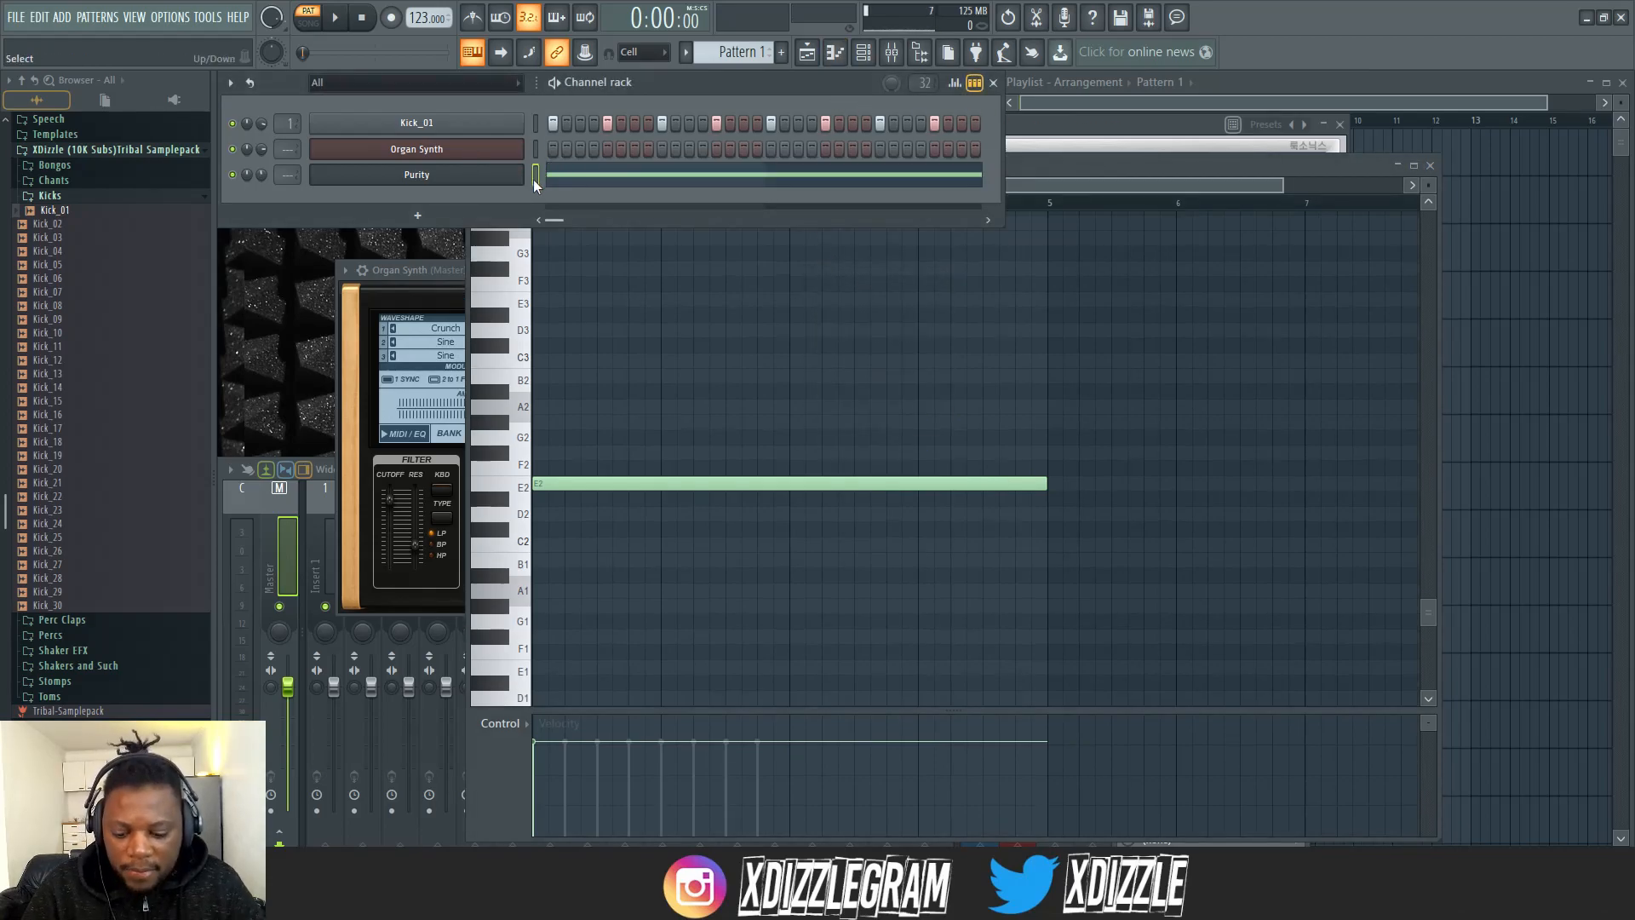
{"action": "key", "text": "ctrl+x"}
{"action": "key", "text": "KP_Add"}
{"action": "key", "text": "ctrl+v"}
{"action": "left_click", "coordinate": [1203, 84]}
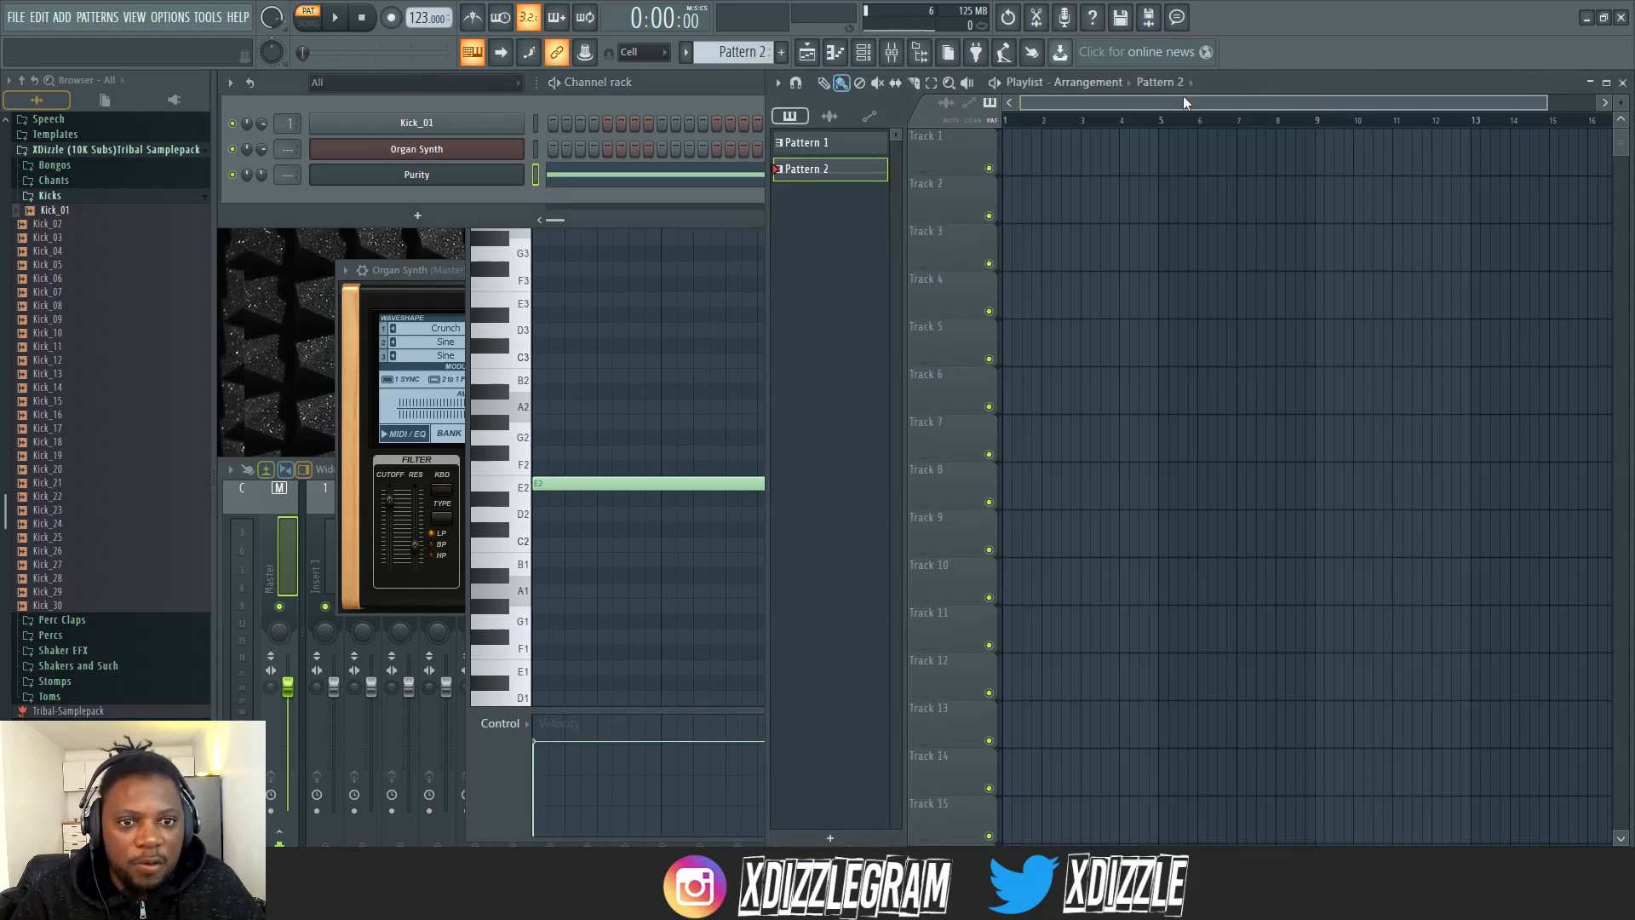
- Place Pattern 2 on Track 2 and two copies of Pattern 1 on Track 1, filling bars 1 to 4
{"action": "left_click", "coordinate": [1005, 209]}
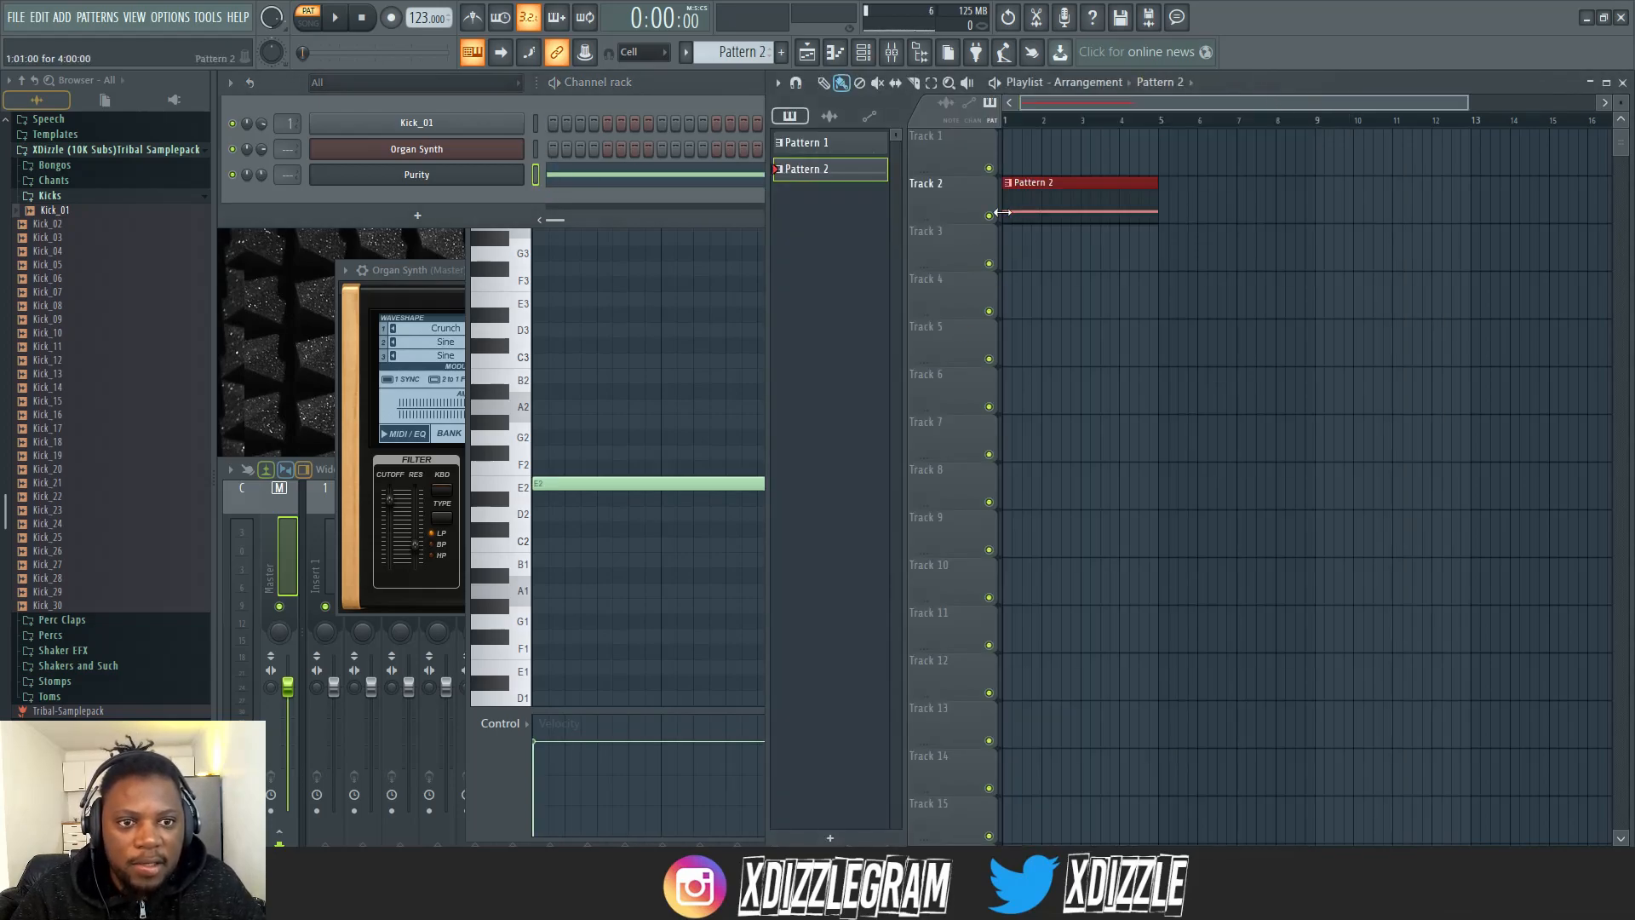
{"action": "left_click", "coordinate": [841, 145]}
{"action": "left_click", "coordinate": [1009, 142]}
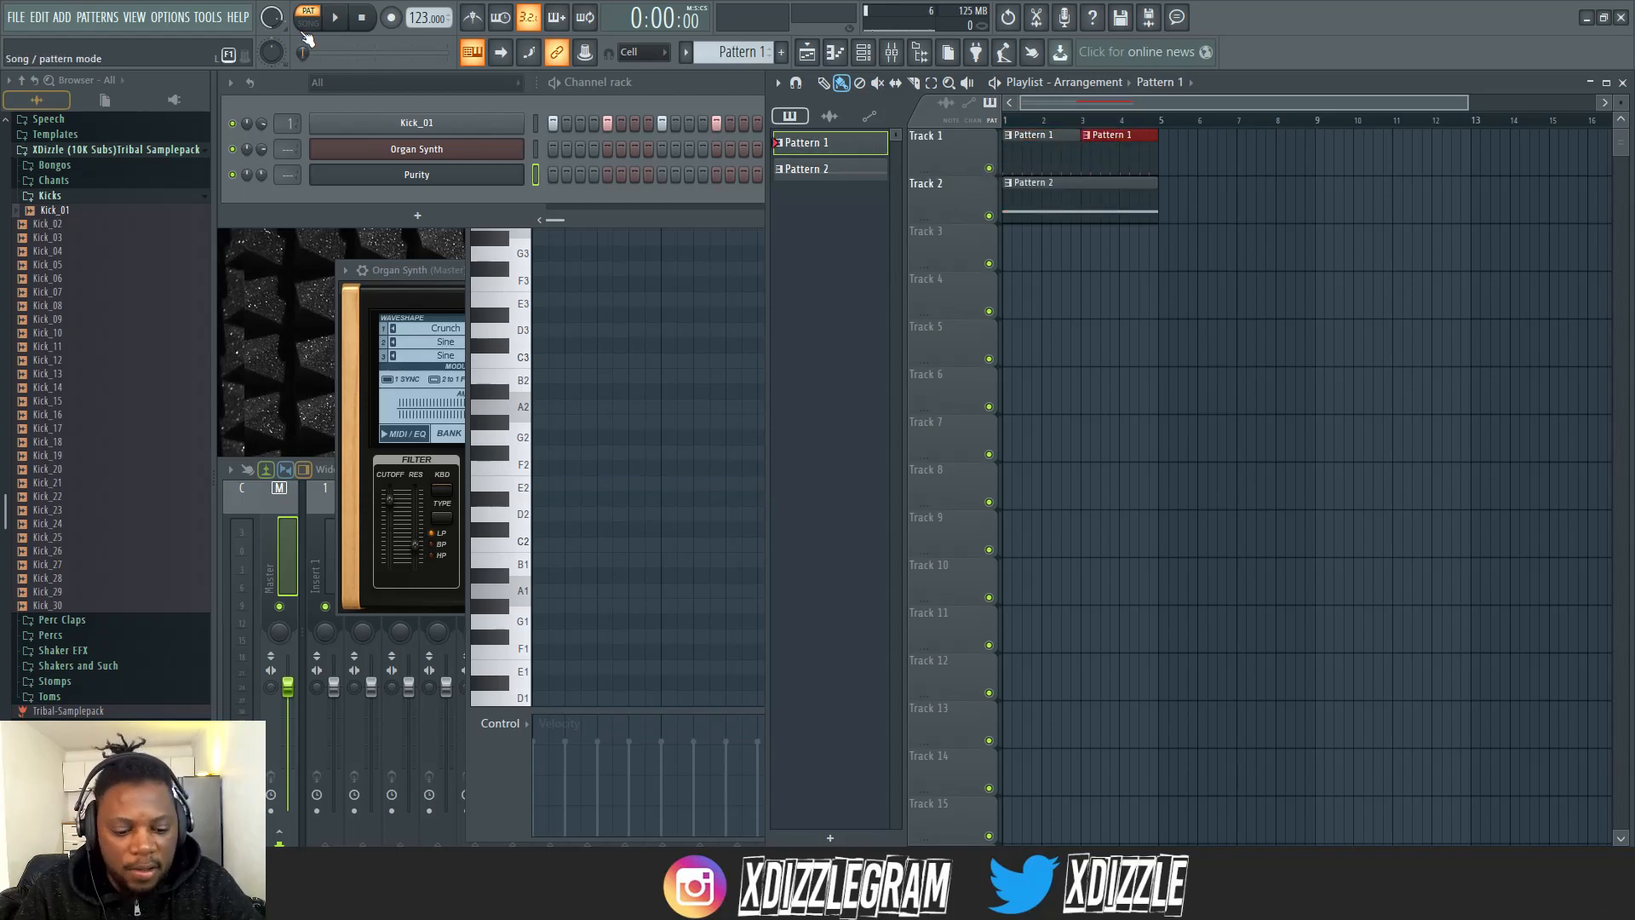
- Play the arrangement in song mode and lower the Purity channel's volume
{"action": "left_click", "coordinate": [335, 17]}
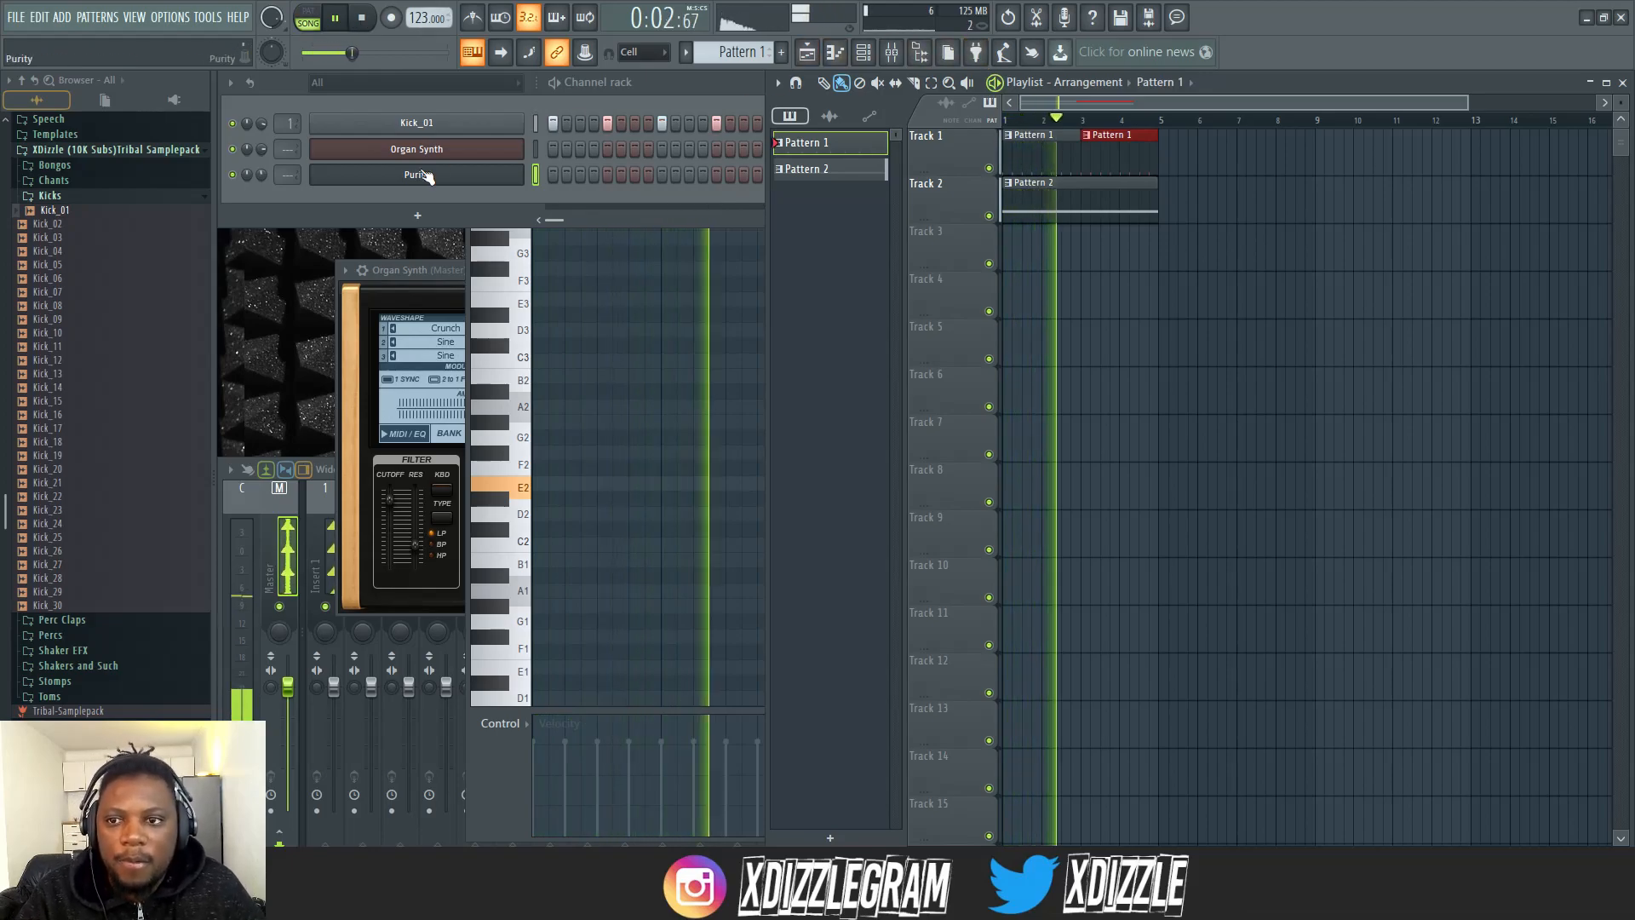
{"action": "left_click_drag", "start_coordinate": [262, 176], "coordinate": [263, 193]}
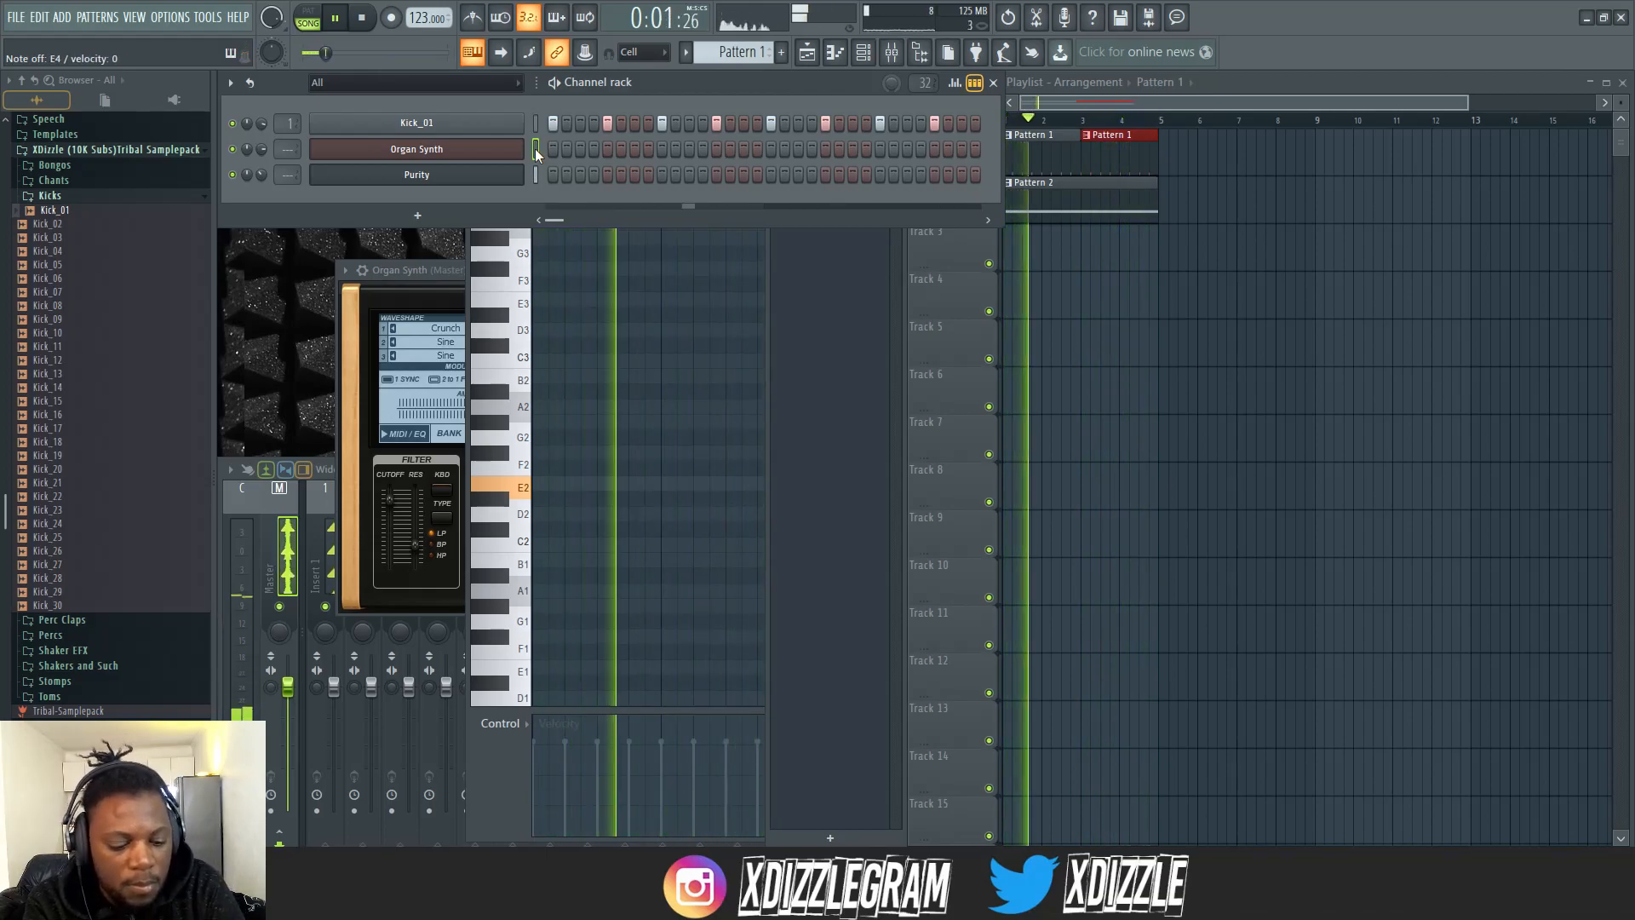
{"action": "key", "text": "space"}
- Record a two-bar Organ Synth melody of B3, D4 and E4 into new Pattern 3 and repeat its clip at bar 3 on Track 3
{"action": "key", "text": "r"}
{"action": "key", "text": "F4"}
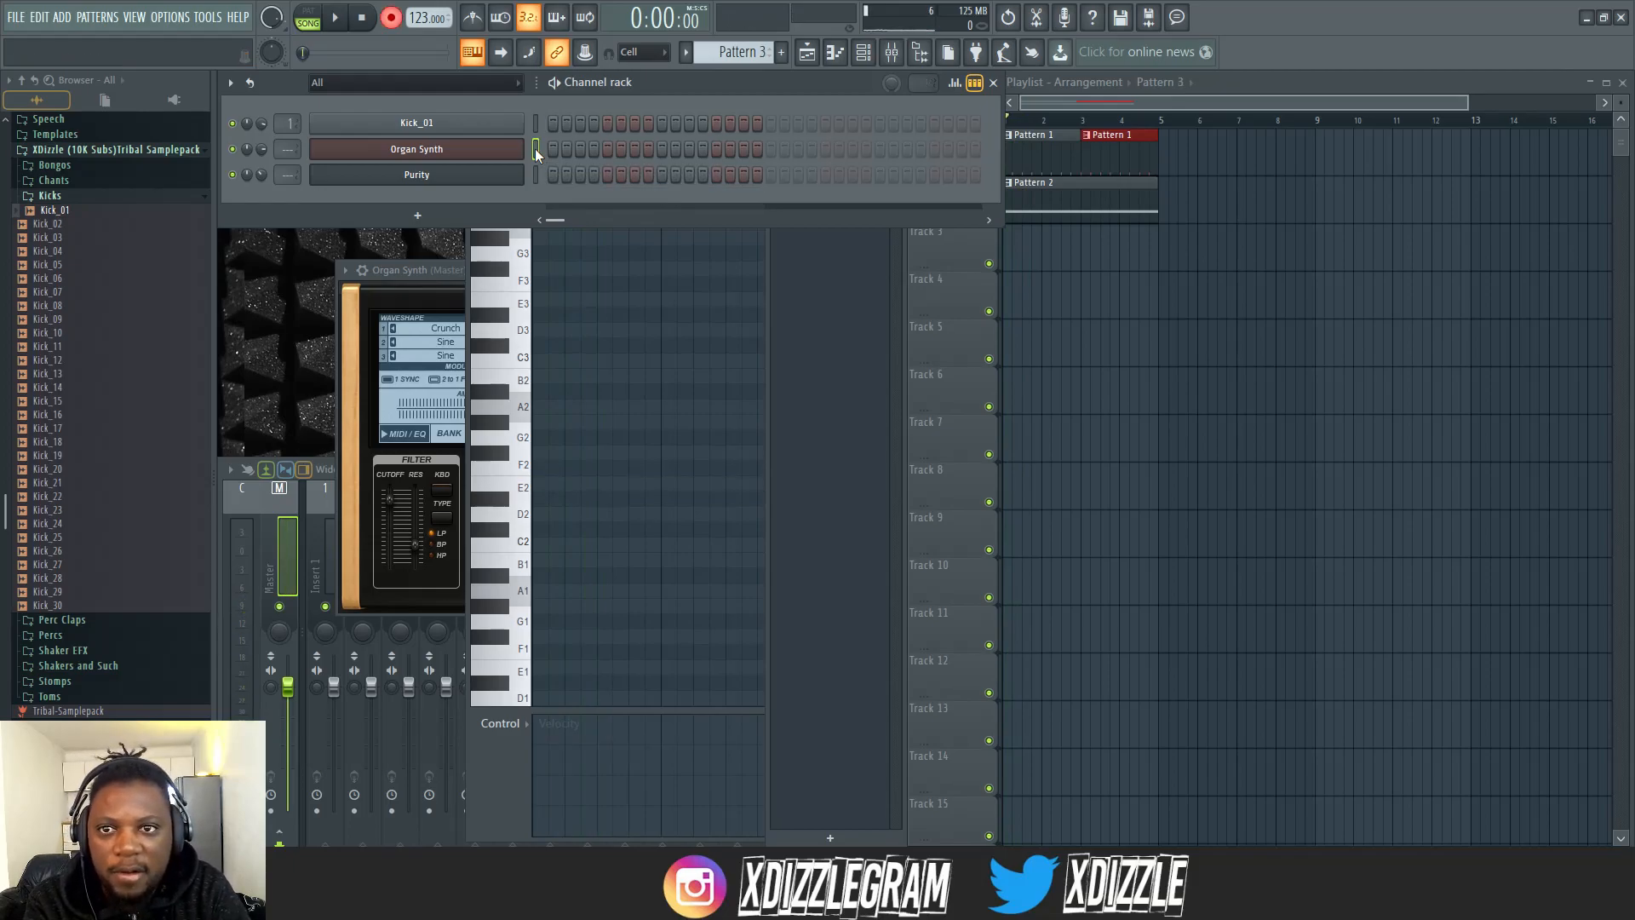
{"action": "key", "text": "space"}
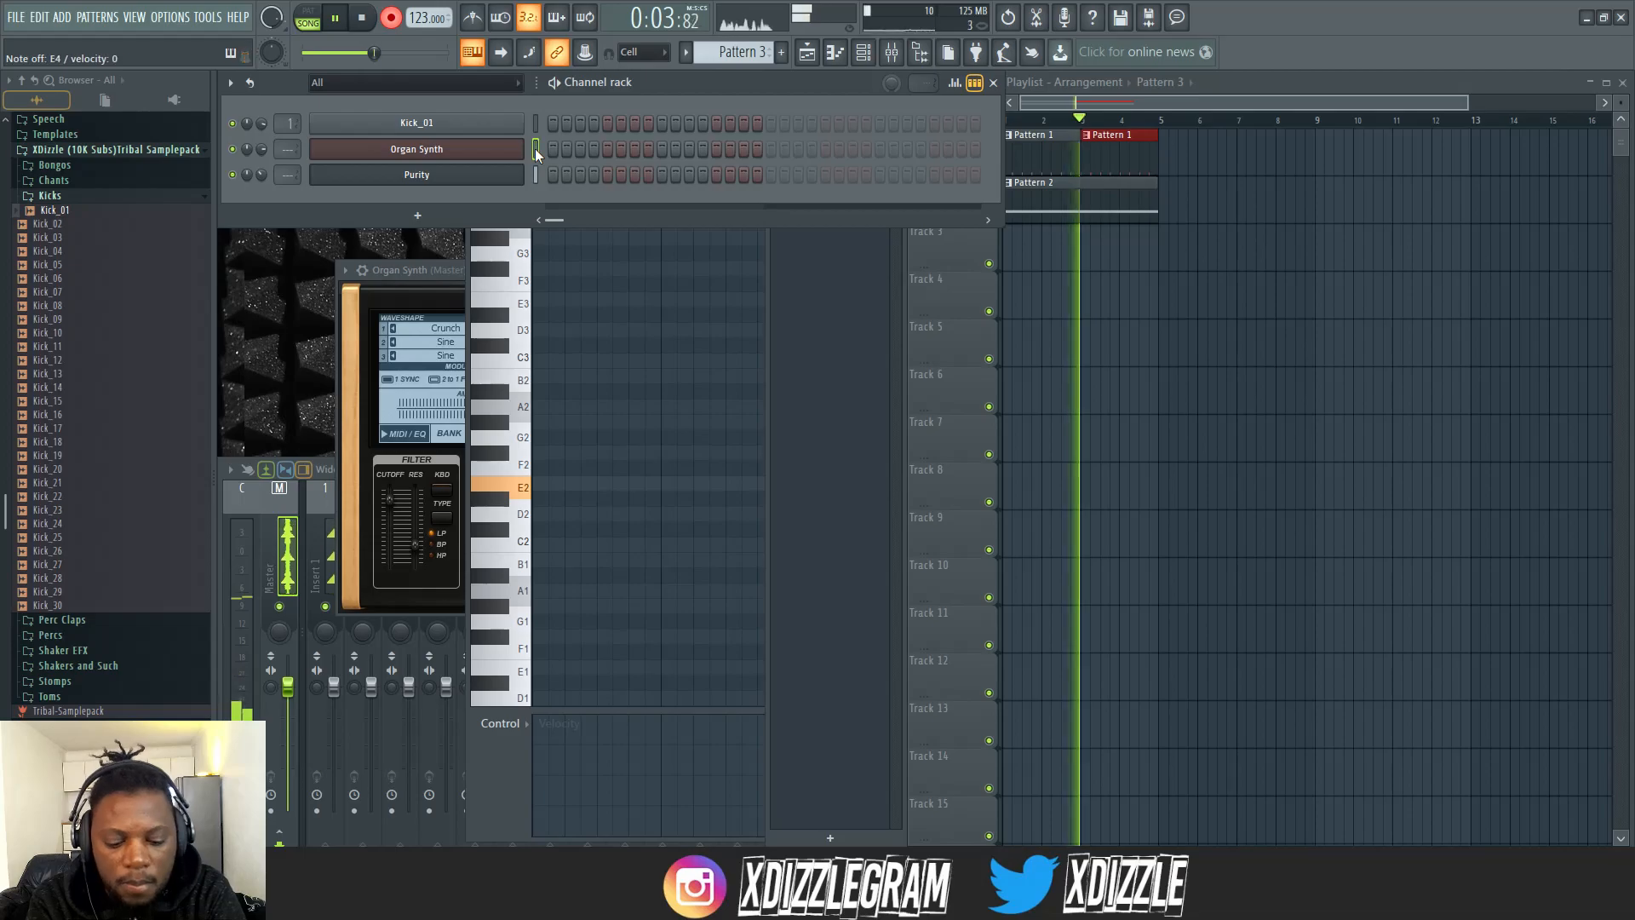
{"action": "key", "text": "space"}
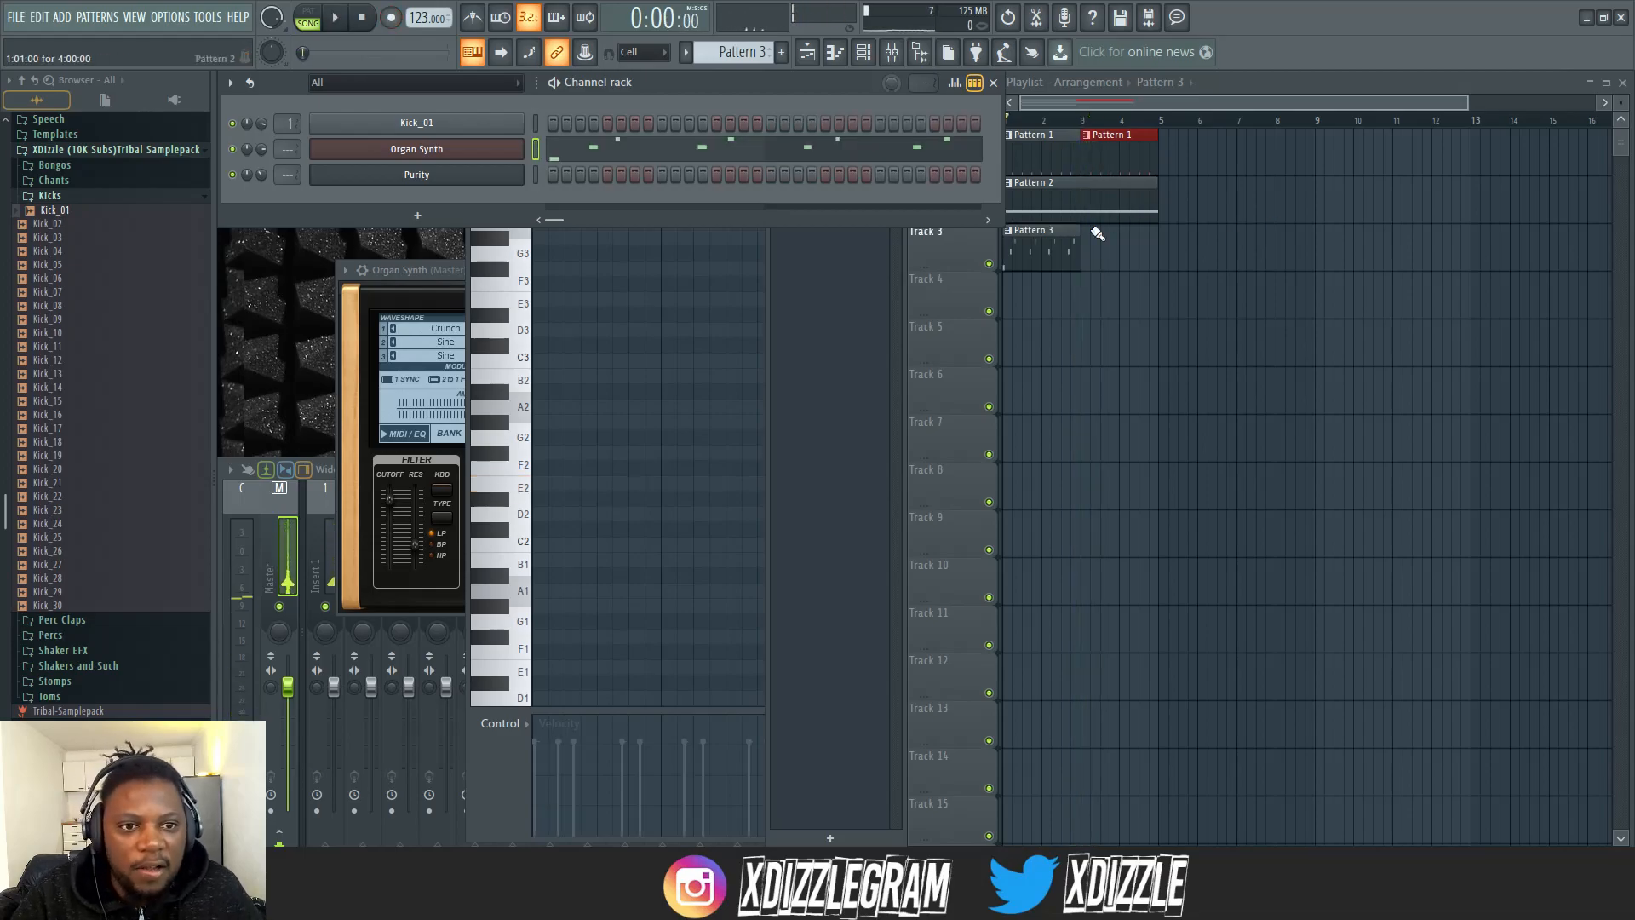
{"action": "left_click", "coordinate": [1094, 254]}
- Quantize the Organ Synth notes in Pattern 3's piano roll and play them back with the arrangement
{"action": "left_click", "coordinate": [701, 155]}
{"action": "scroll", "coordinate": [778, 428], "scroll_direction": "up", "scroll_amount": 8}
{"action": "scroll", "coordinate": [776, 431], "scroll_direction": "down", "scroll_amount": 3}
{"action": "key", "text": "alt+q"}
{"action": "key", "text": "Return"}
{"action": "key", "text": "space"}
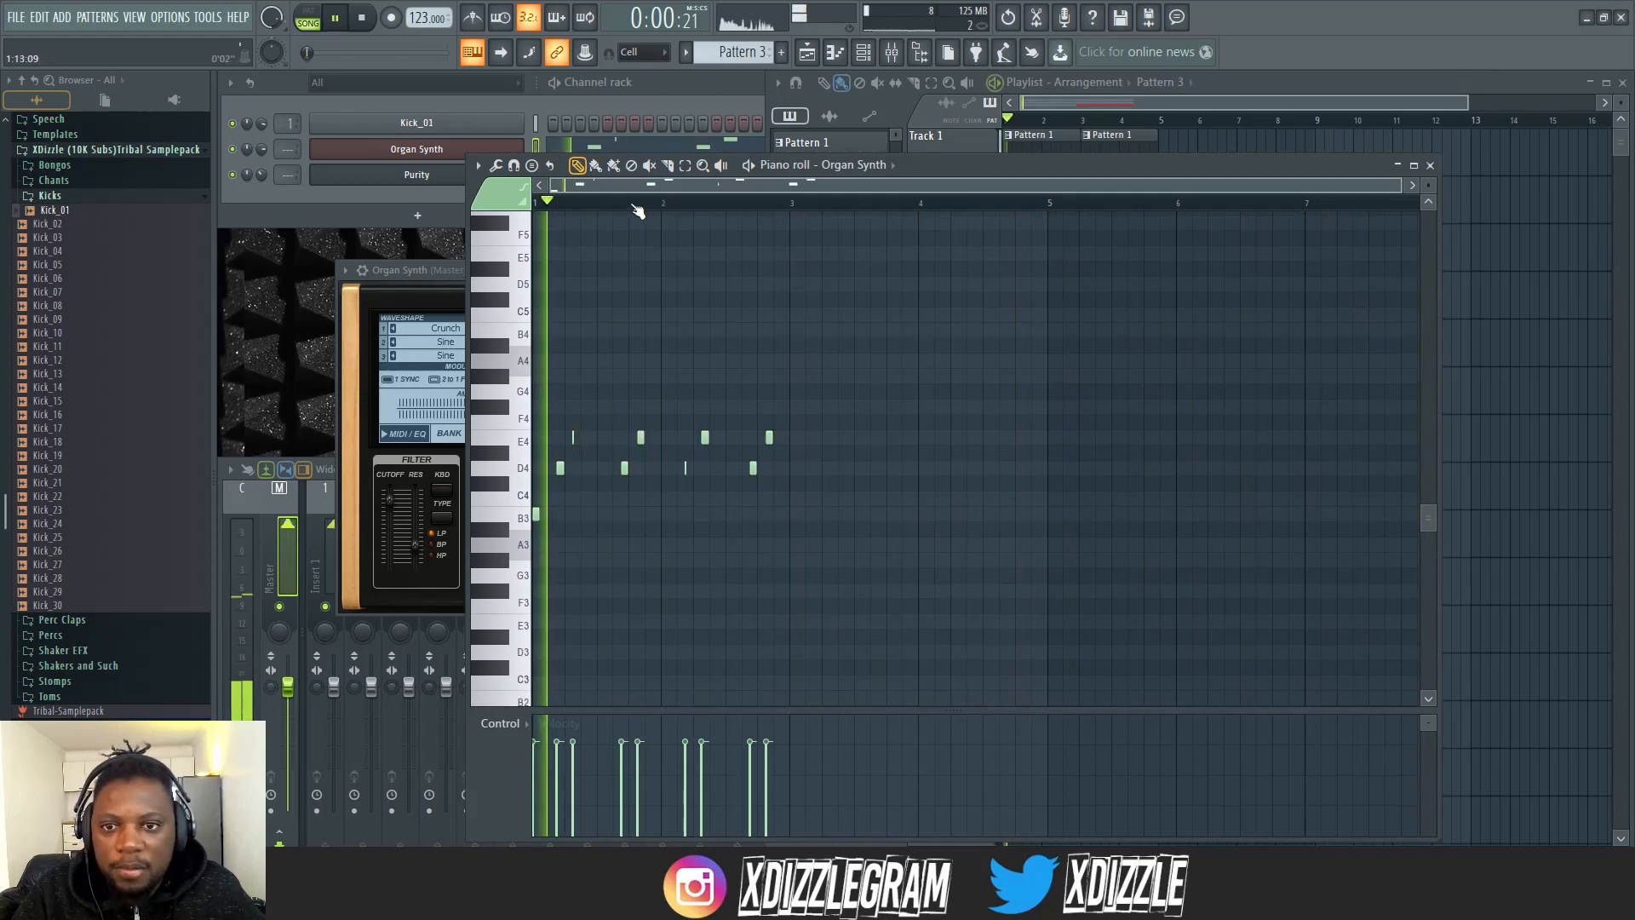
{"action": "scroll", "coordinate": [637, 204], "scroll_direction": "up", "scroll_amount": 3}
{"action": "scroll", "coordinate": [635, 201], "scroll_direction": "up", "scroll_amount": 2}
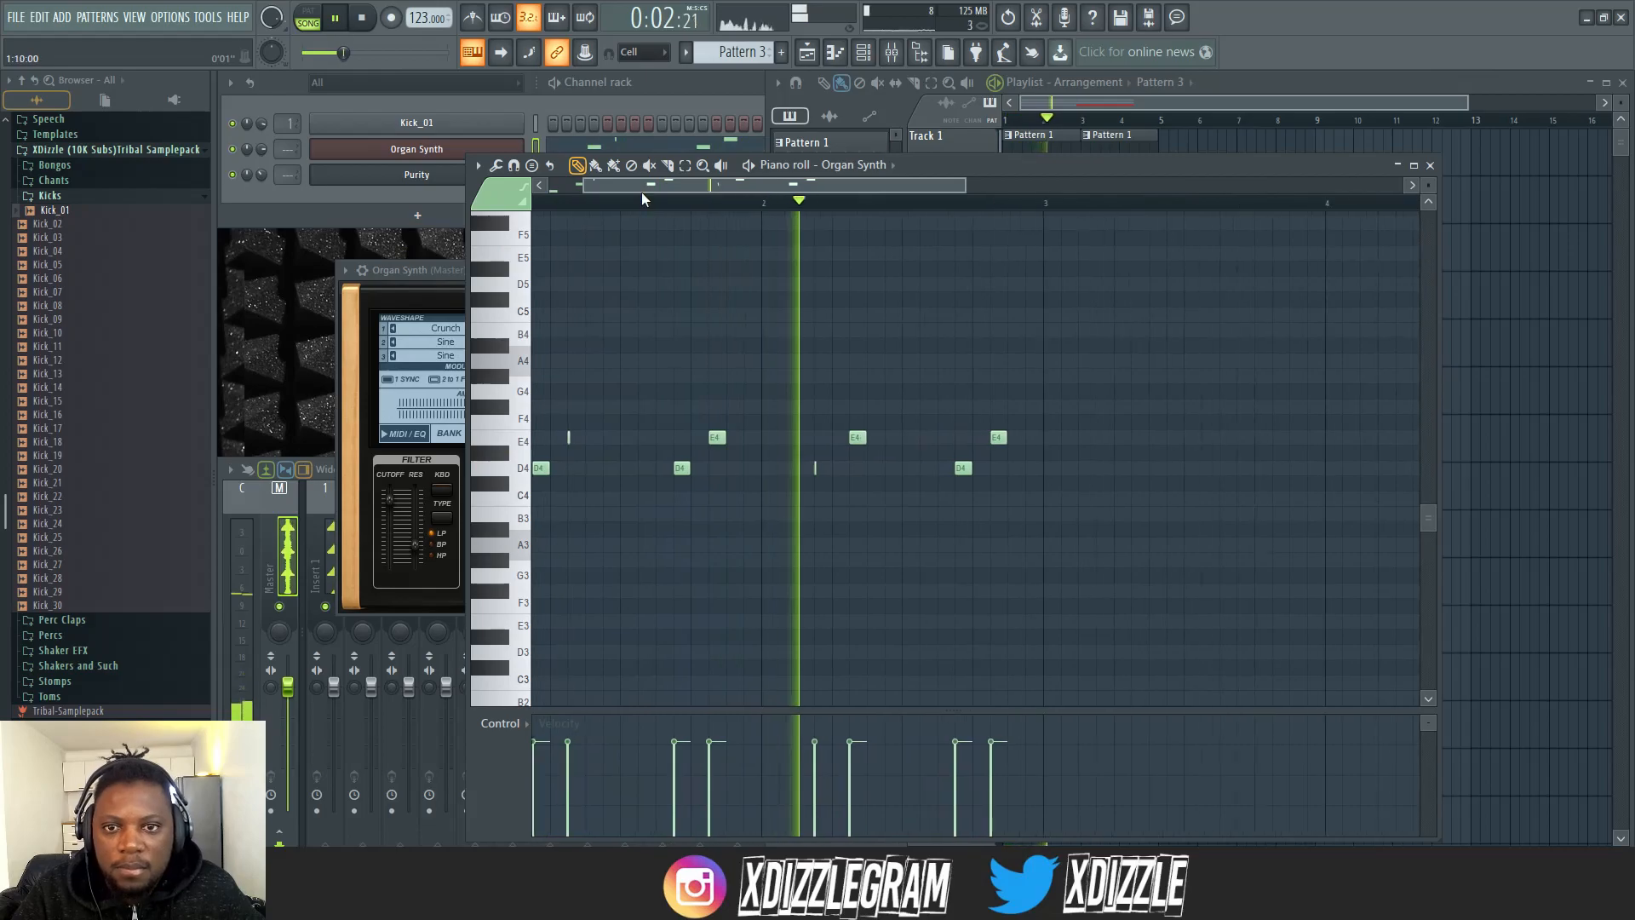
{"action": "key", "text": "space"}
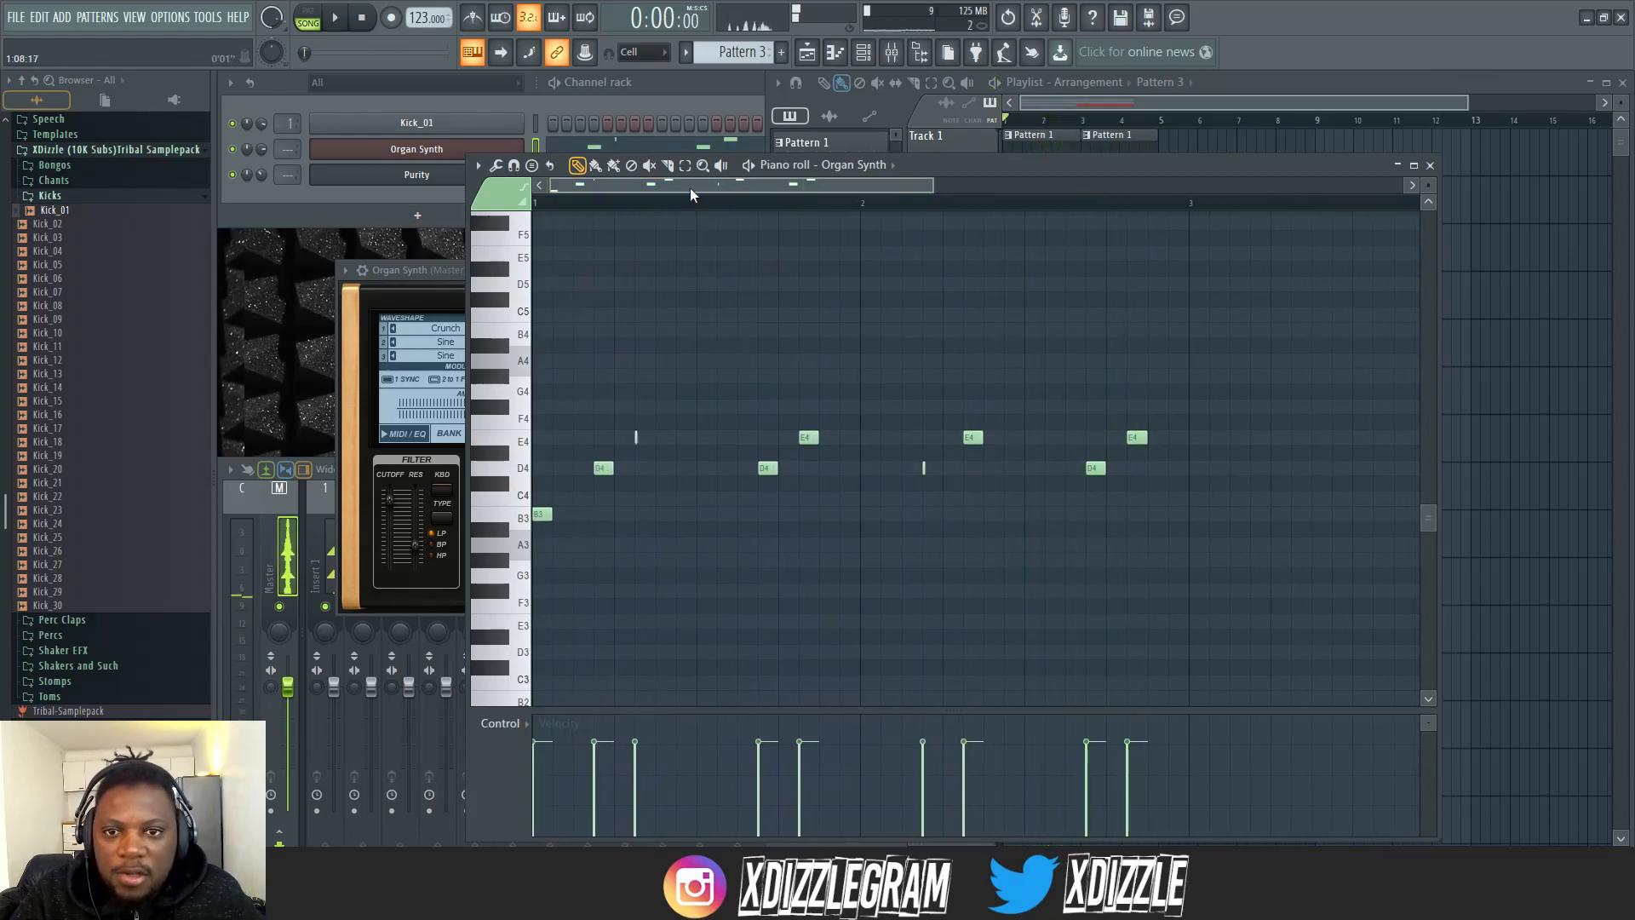
- Shorten all the Organ Synth notes in Pattern 3 to very short, even stabs
{"action": "scroll", "coordinate": [673, 186], "scroll_direction": "up", "scroll_amount": 2}
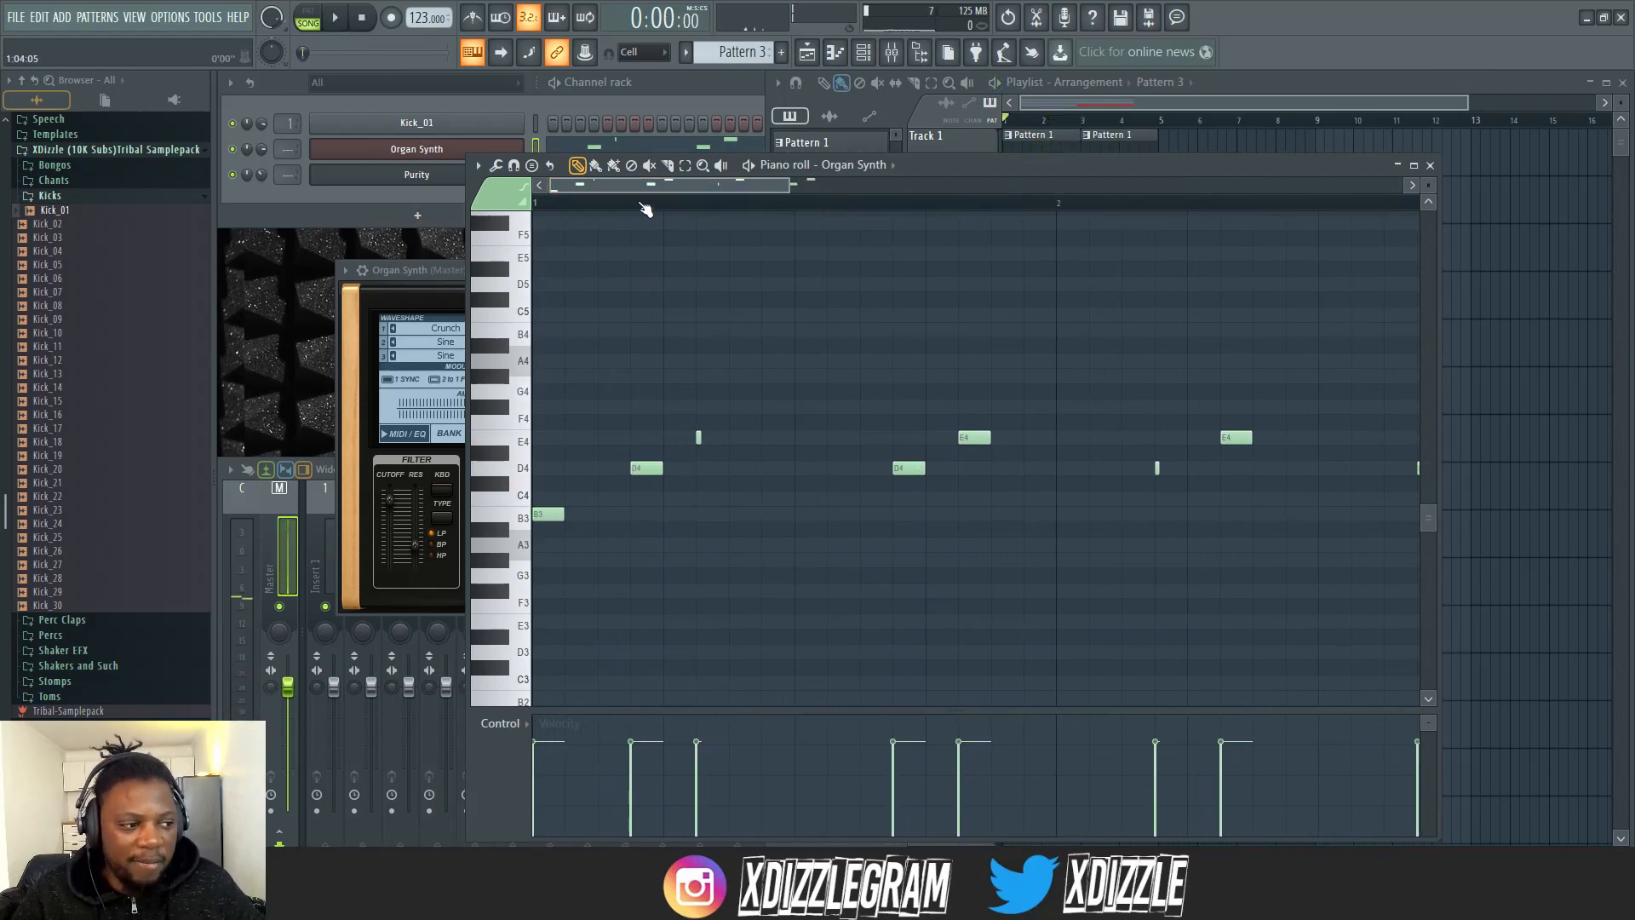
{"action": "scroll", "coordinate": [656, 185], "scroll_direction": "up", "scroll_amount": 2}
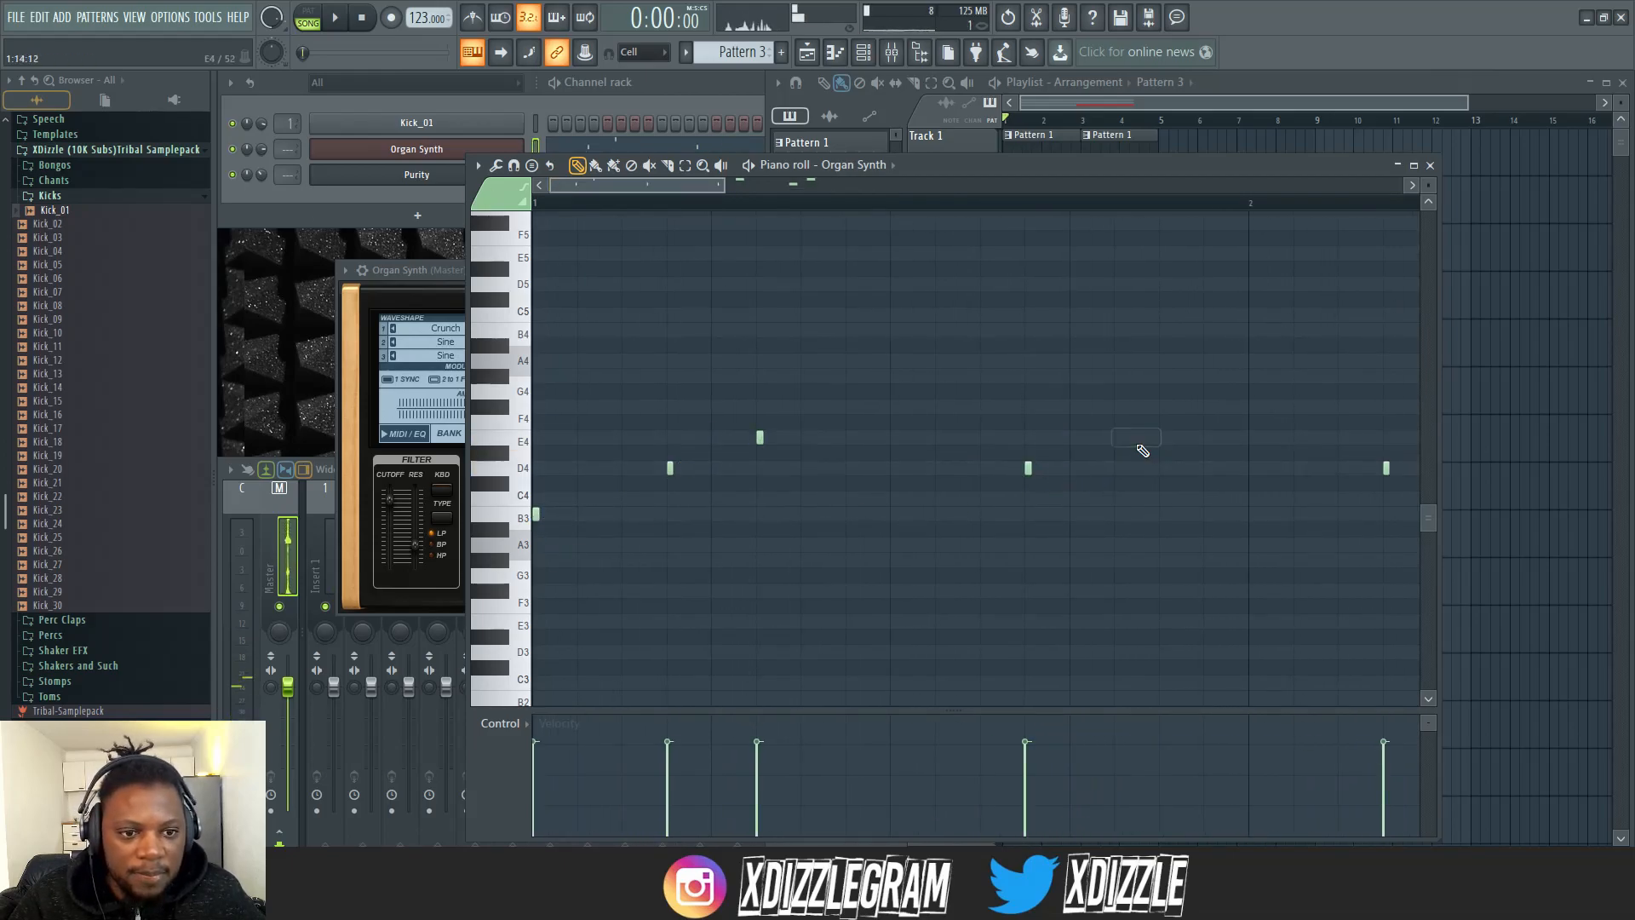
{"action": "scroll", "coordinate": [739, 187], "scroll_direction": "down", "scroll_amount": 3}
{"action": "left_click_drag", "start_coordinate": [739, 187], "coordinate": [854, 195]}
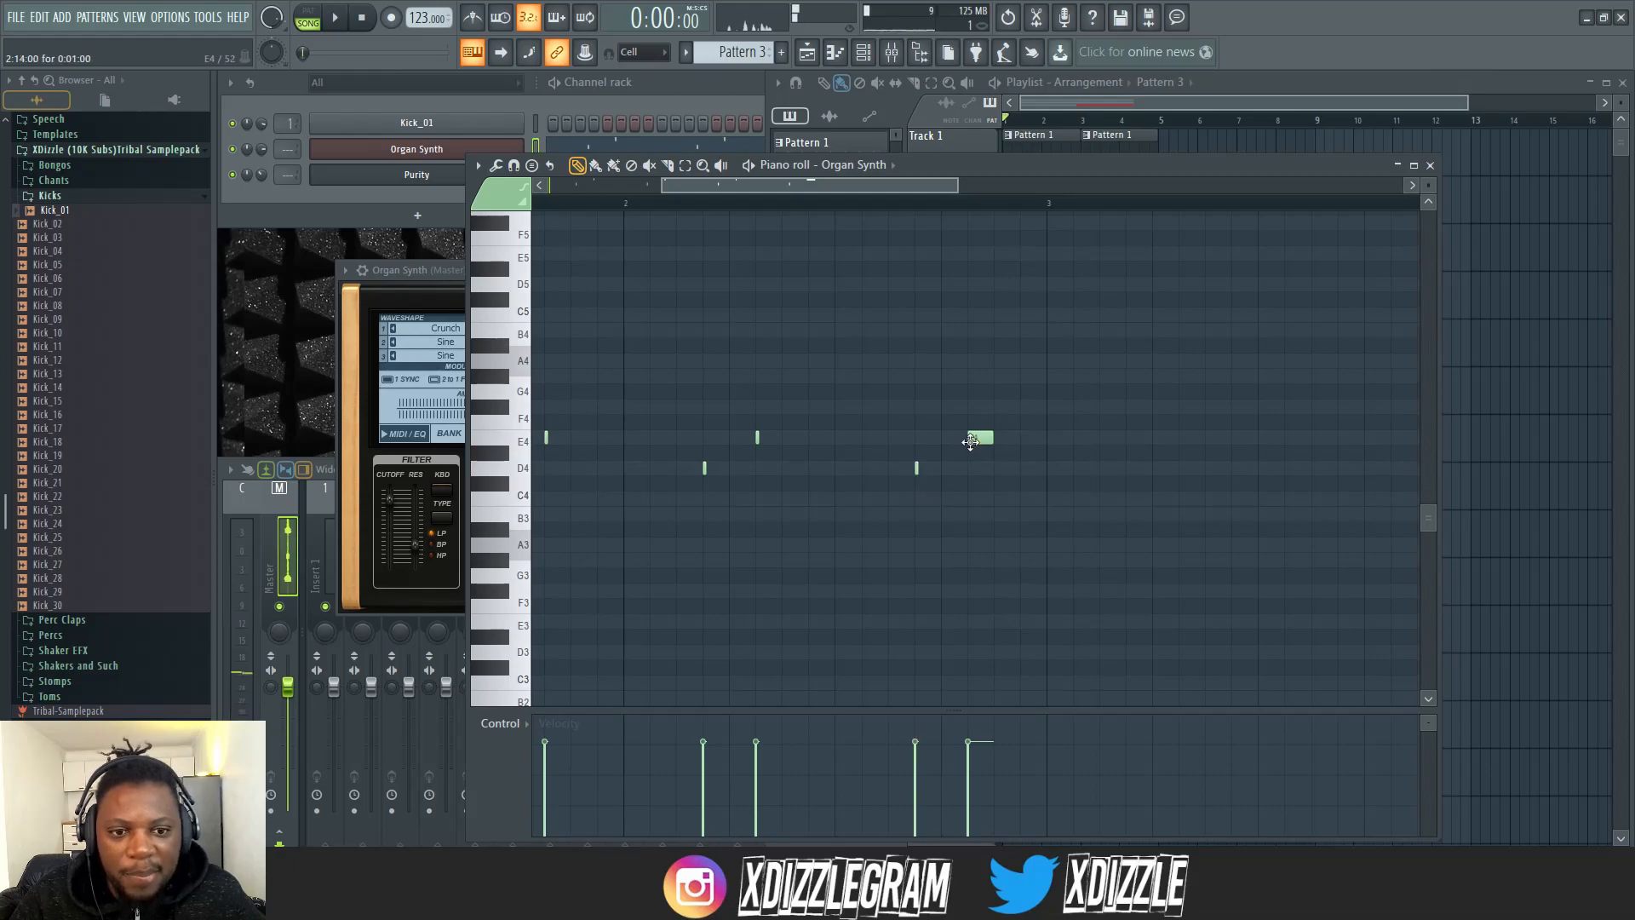
- Add the Glassy Pluck preset from GMS Presets as a new channel and create Pattern 4
{"action": "left_click", "coordinate": [707, 90]}
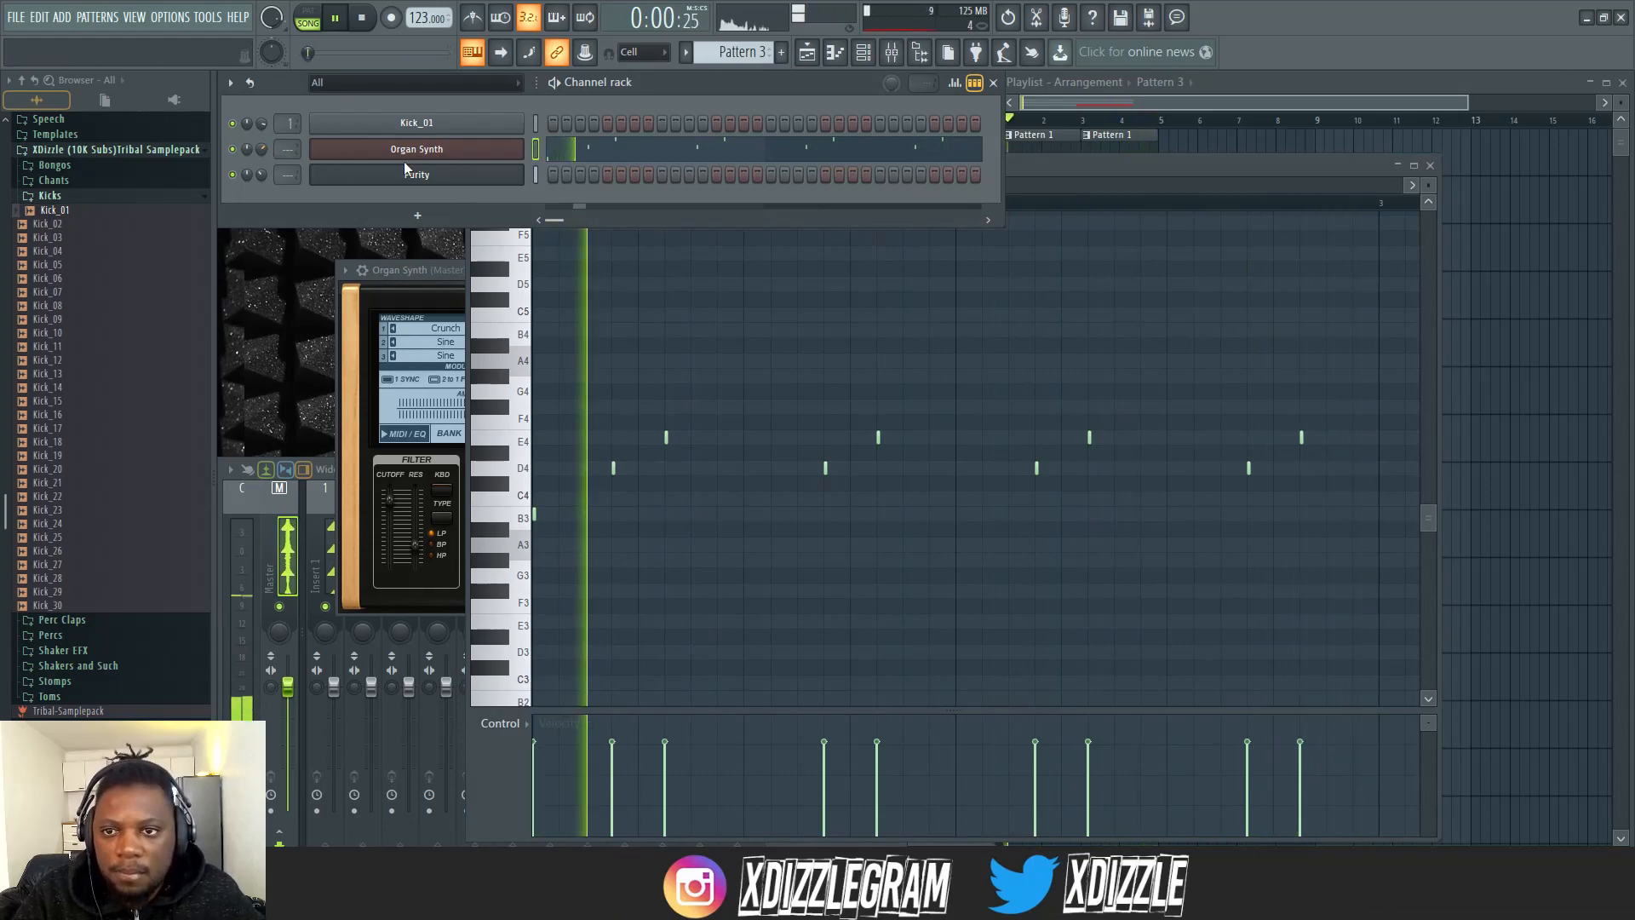
{"action": "scroll", "coordinate": [85, 248], "scroll_direction": "down", "scroll_amount": 5}
{"action": "scroll", "coordinate": [89, 313], "scroll_direction": "down", "scroll_amount": 2}
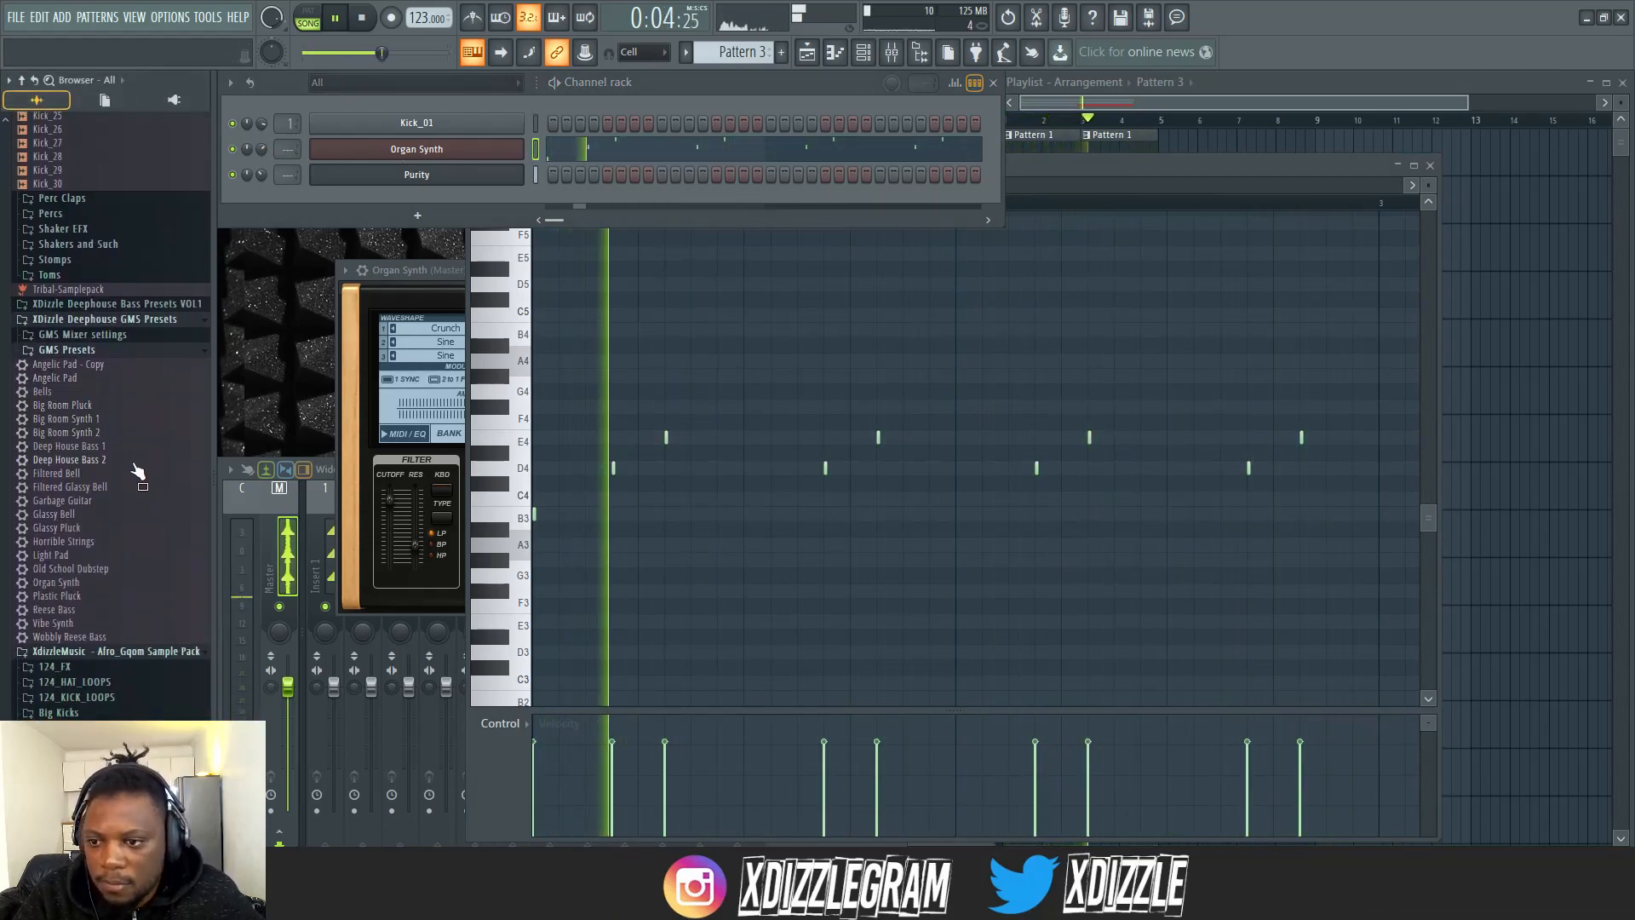
{"action": "left_click_drag", "start_coordinate": [56, 527], "coordinate": [462, 197]}
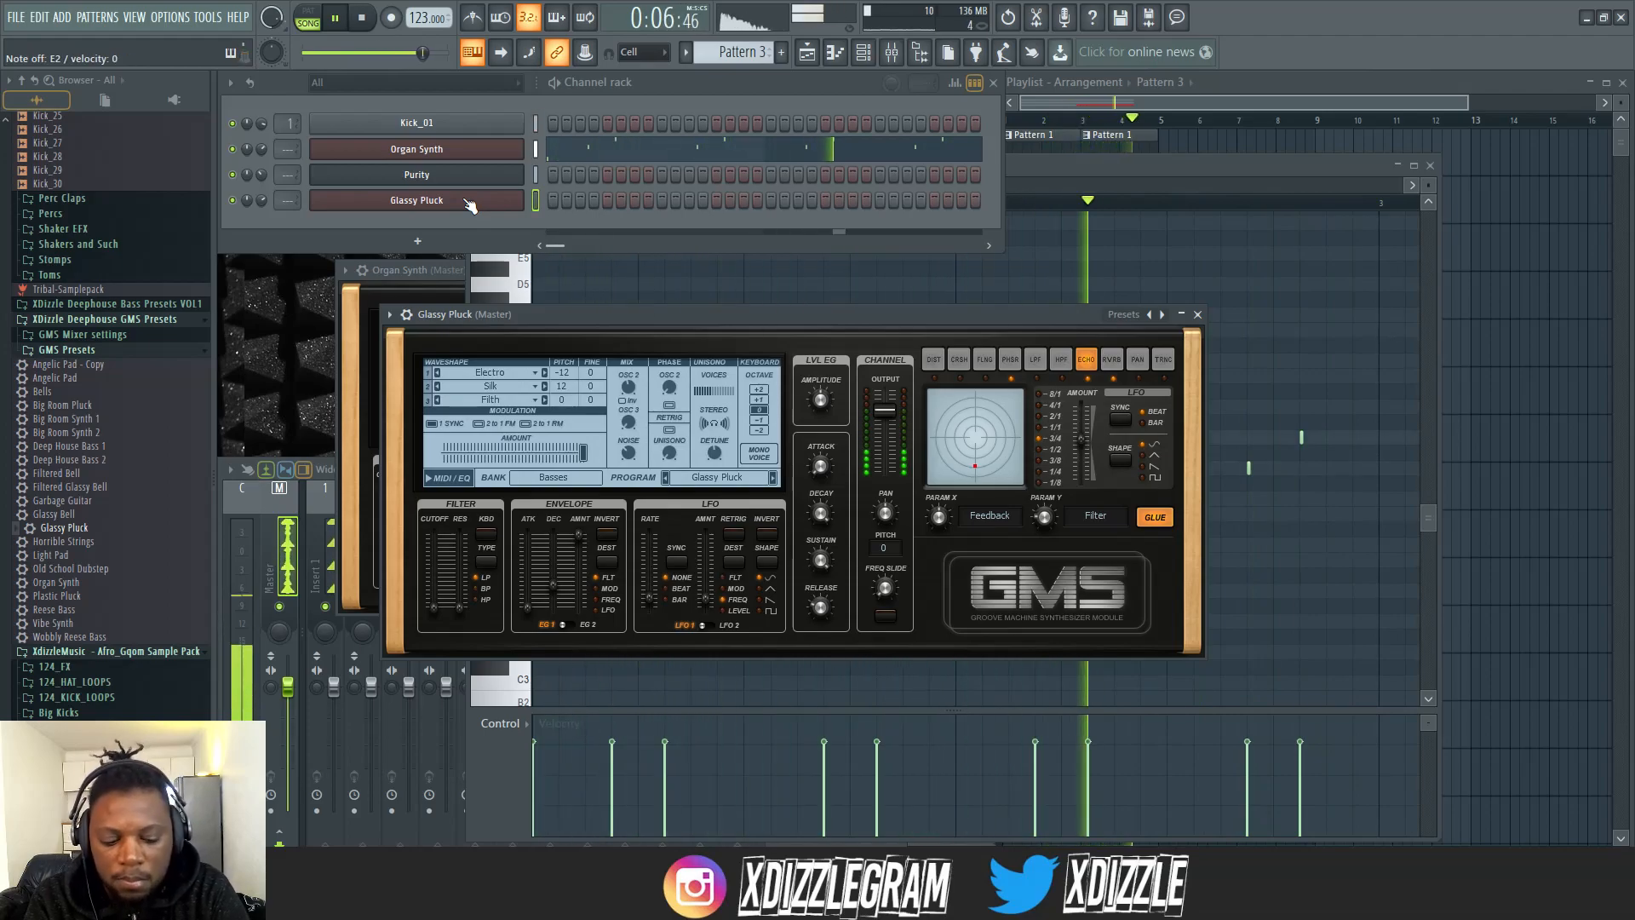
{"action": "key", "text": "F4"}
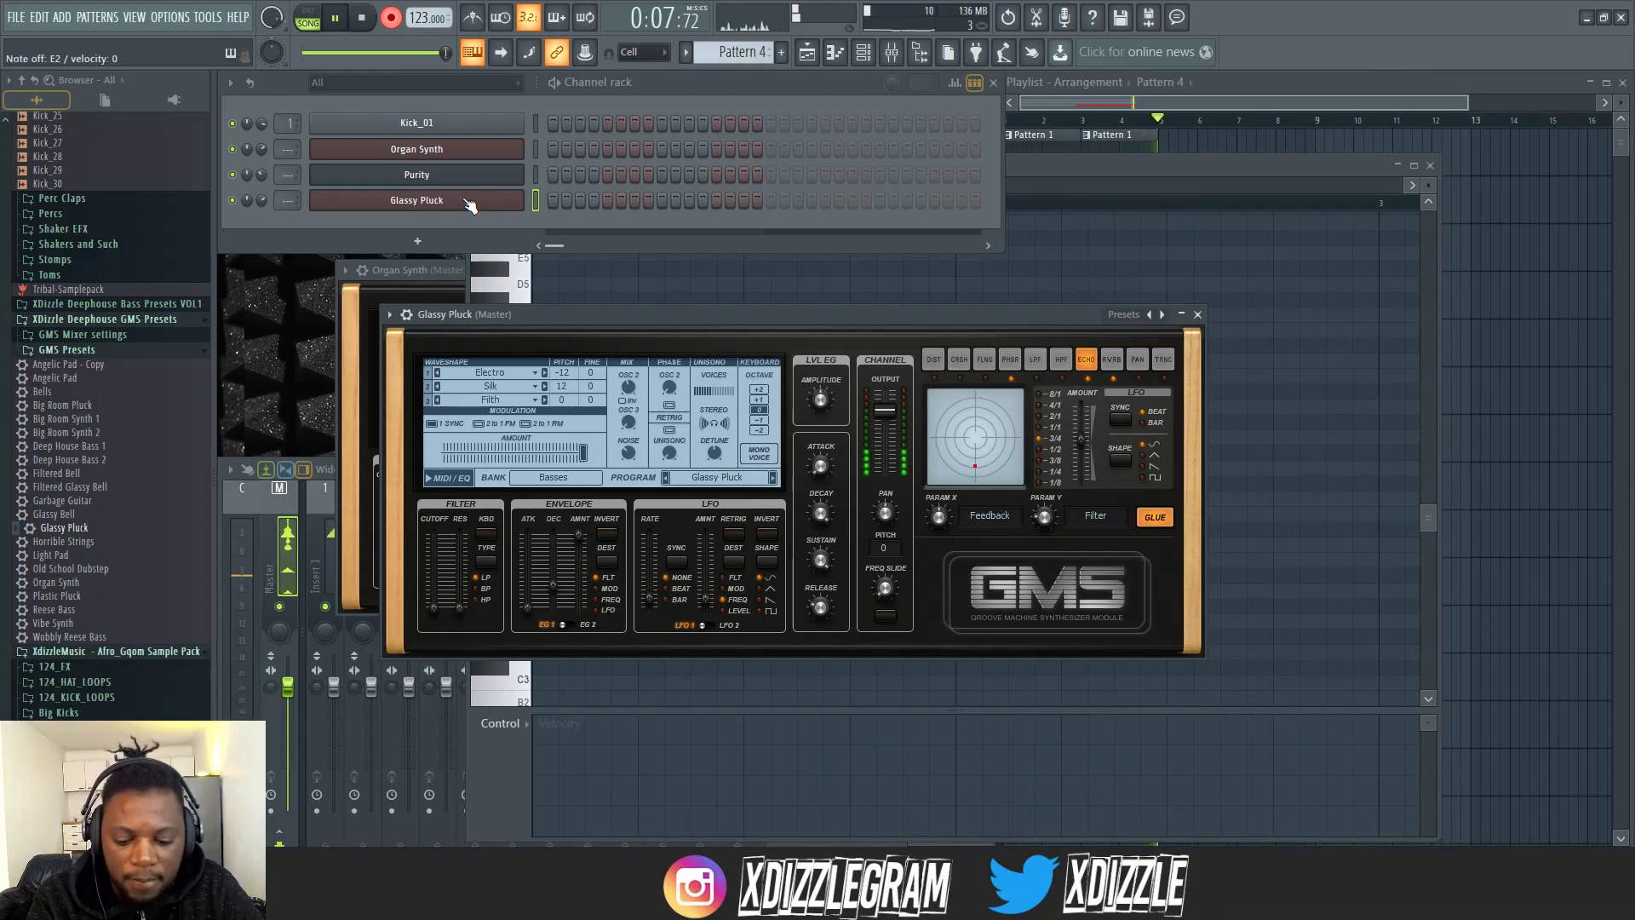
{"action": "key", "text": "space"}
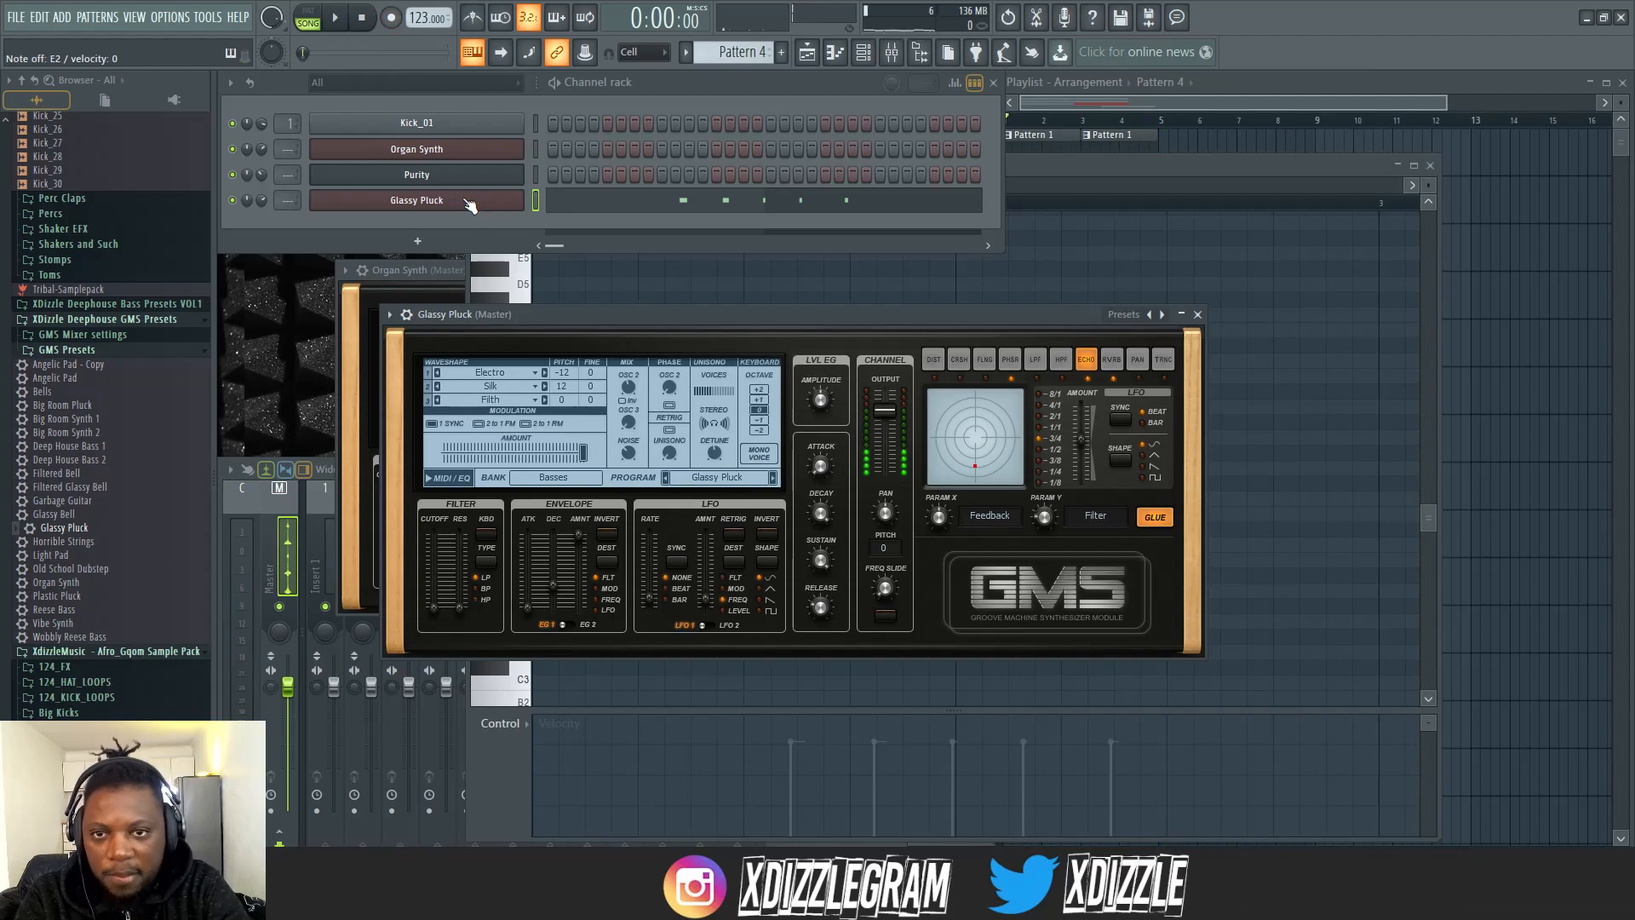
{"action": "key", "text": "ctrl+z"}
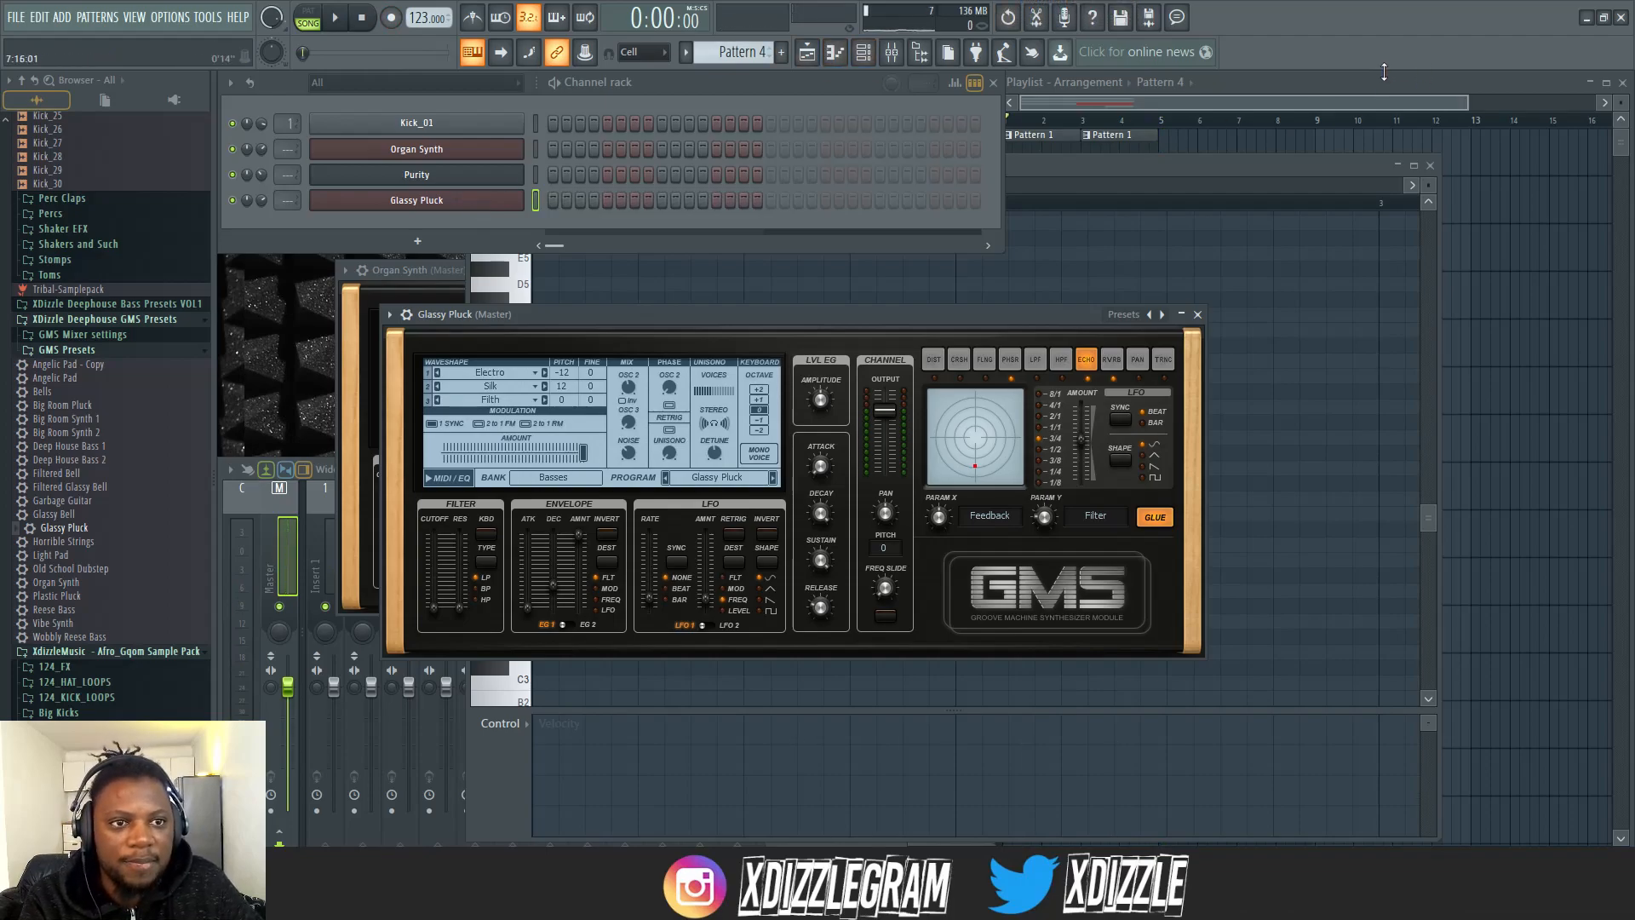
{"action": "left_click", "coordinate": [1352, 101]}
{"action": "key", "text": "ctrl+z"}
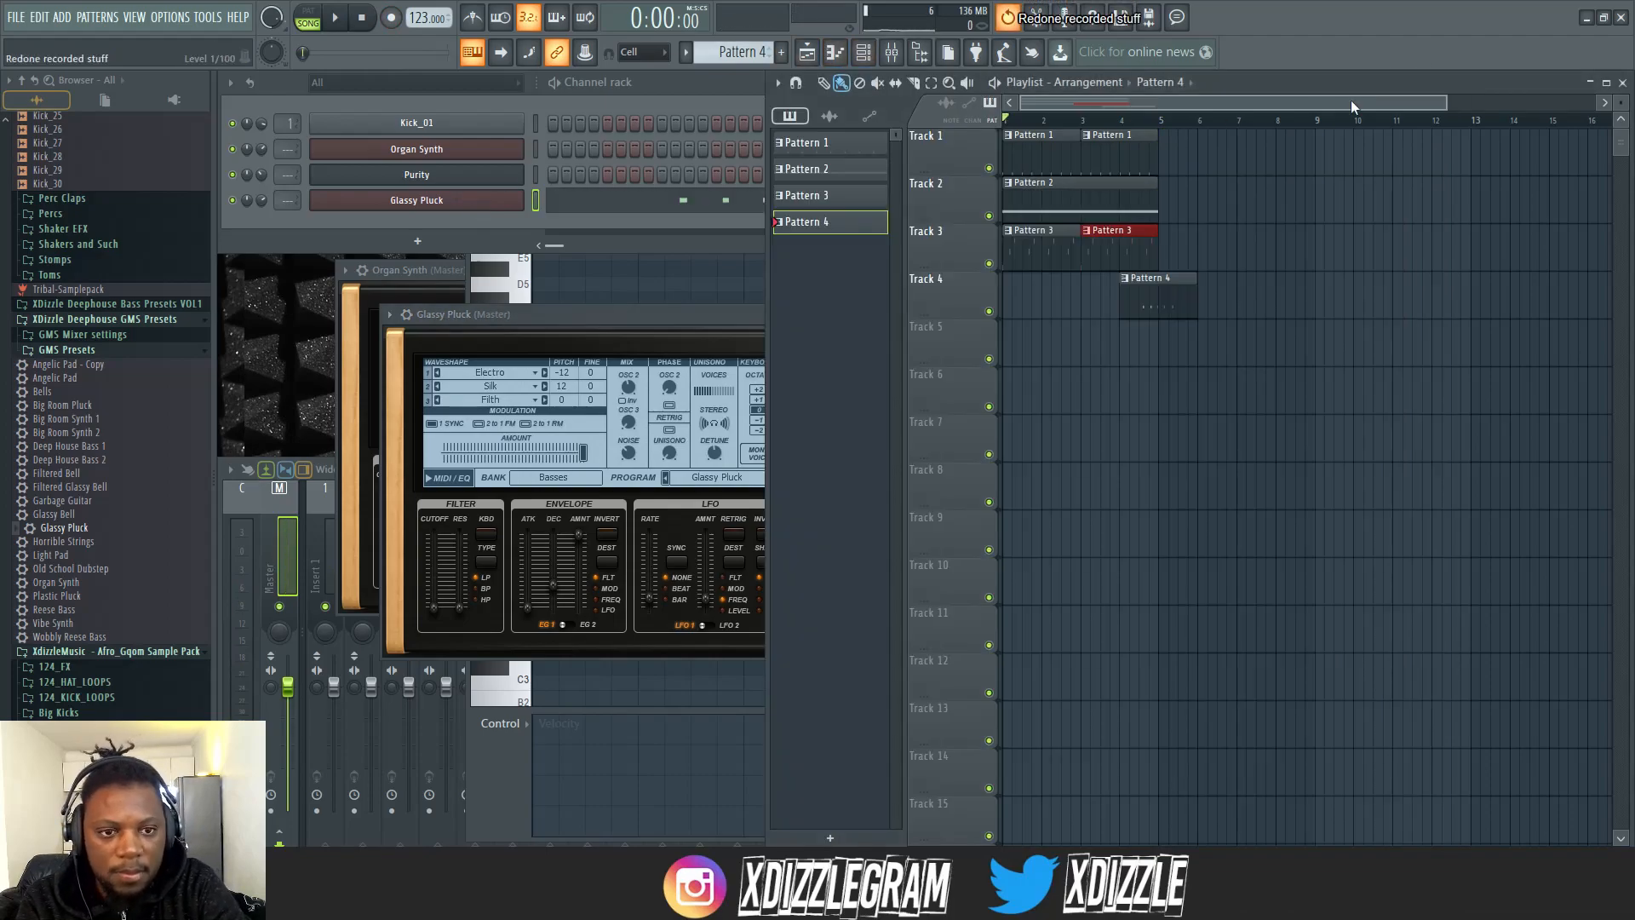
{"action": "key", "text": "ctrl+z"}
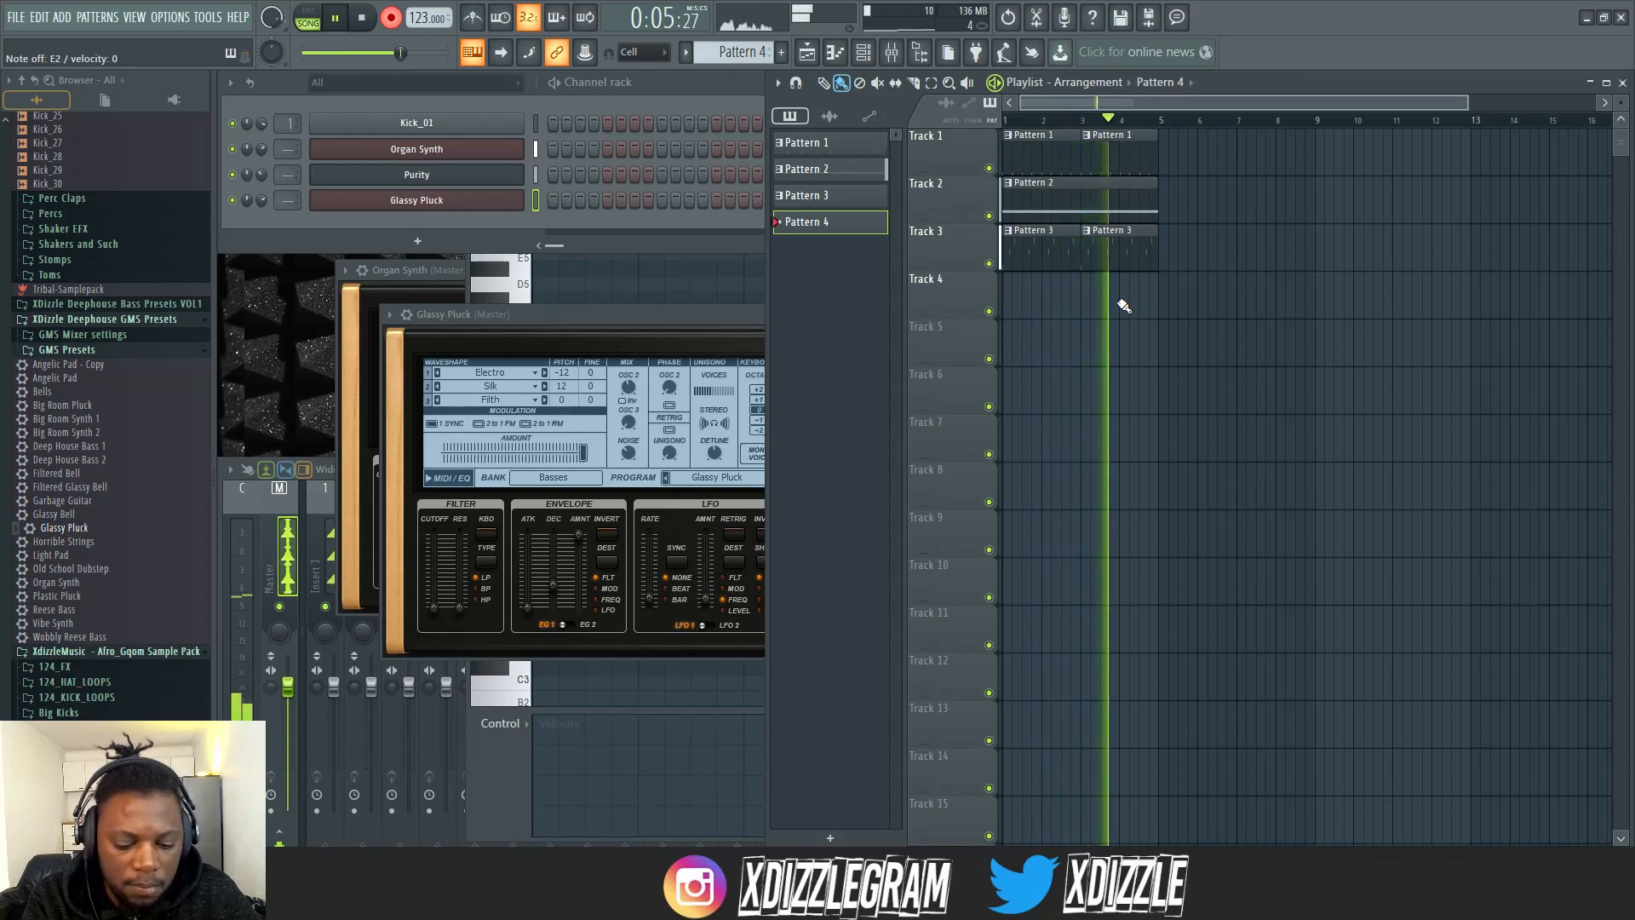
- Record a repeated E2 Glassy Pluck rhythm into Pattern 4 and play it back
{"action": "key", "text": "space"}
{"action": "left_click", "coordinate": [1125, 311]}
{"action": "left_click", "coordinate": [668, 206]}
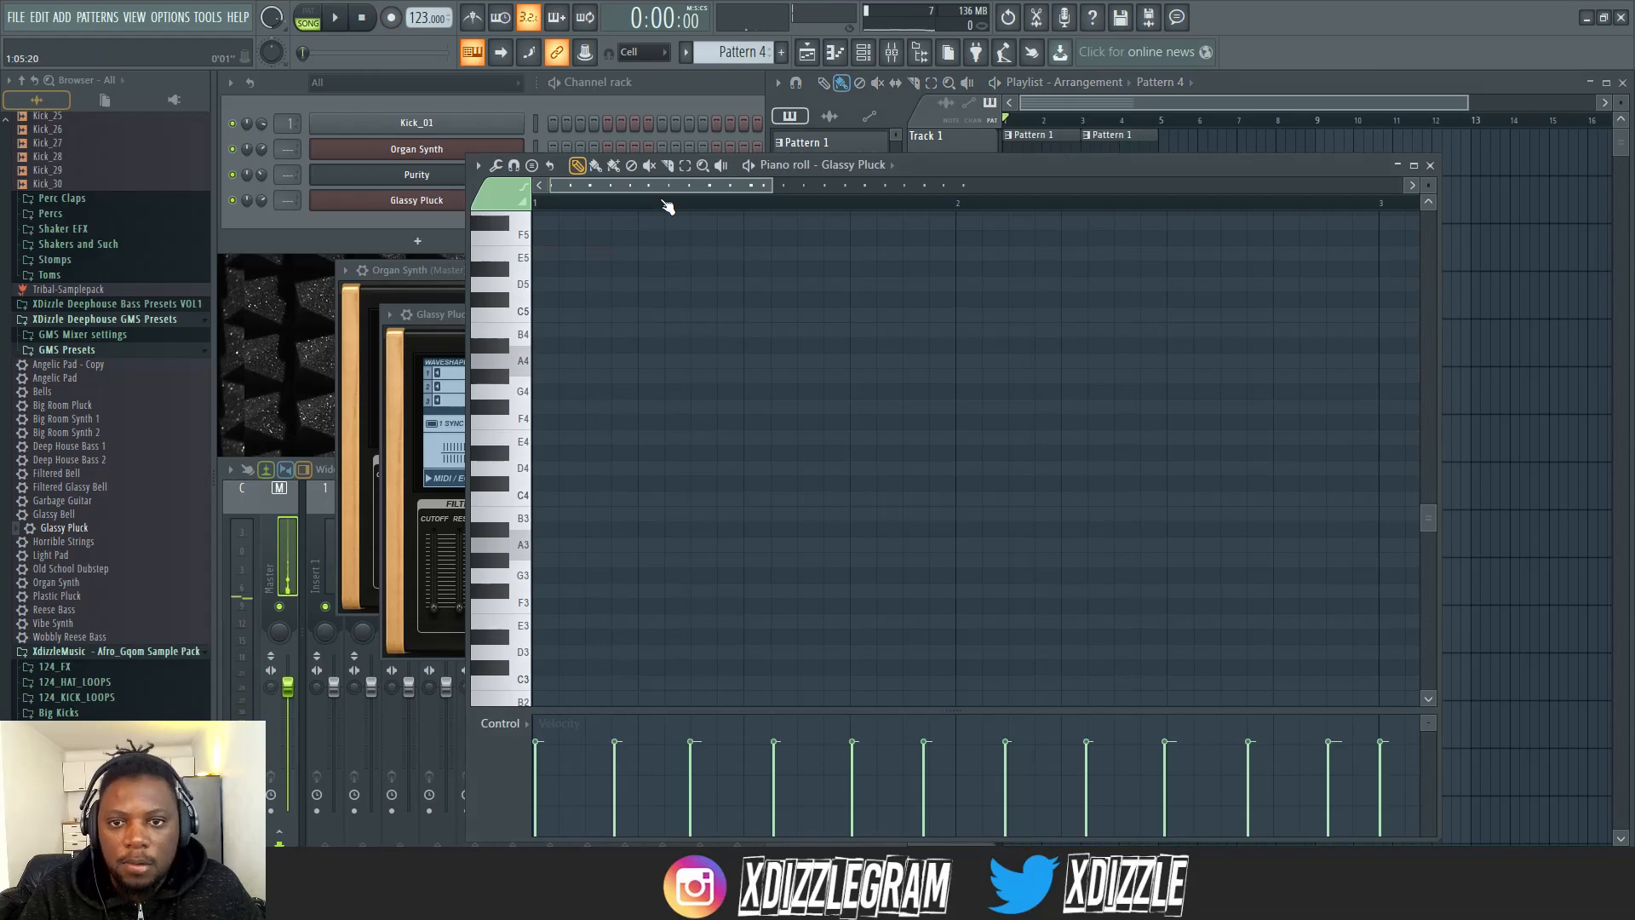
{"action": "key", "text": "space"}
{"action": "left_click", "coordinate": [661, 81]}
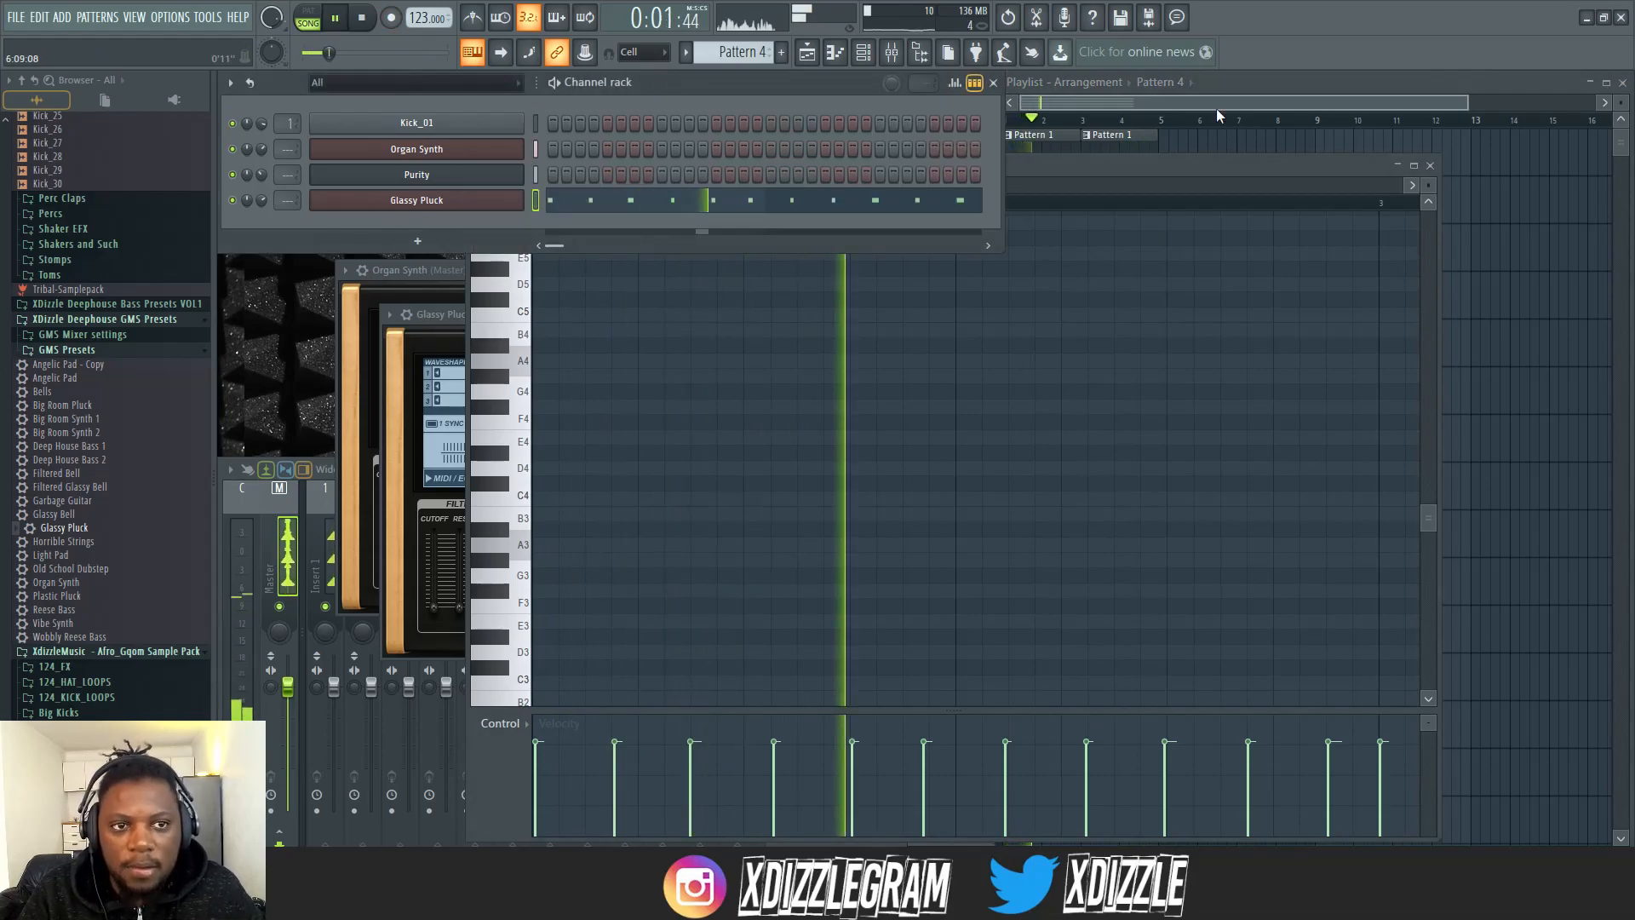
{"action": "left_click", "coordinate": [975, 106]}
- Quantize the E2 Glassy Pluck notes in Pattern 4's piano roll with the Default template and play the result
{"action": "left_click", "coordinate": [646, 204]}
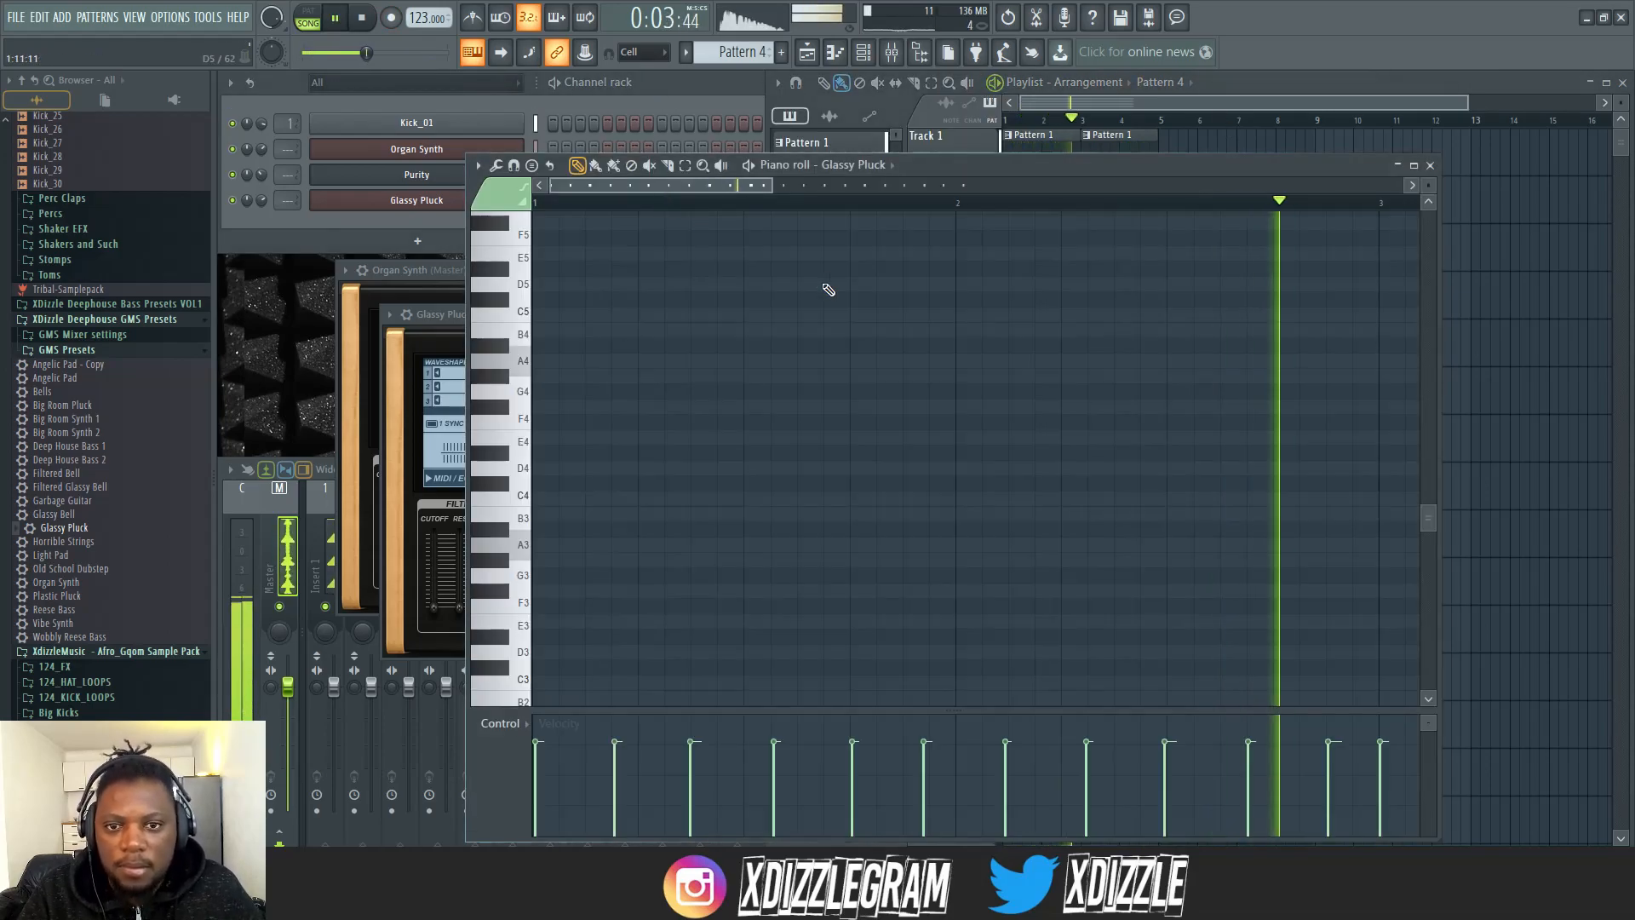
{"action": "scroll", "coordinate": [820, 287], "scroll_direction": "down", "scroll_amount": 3}
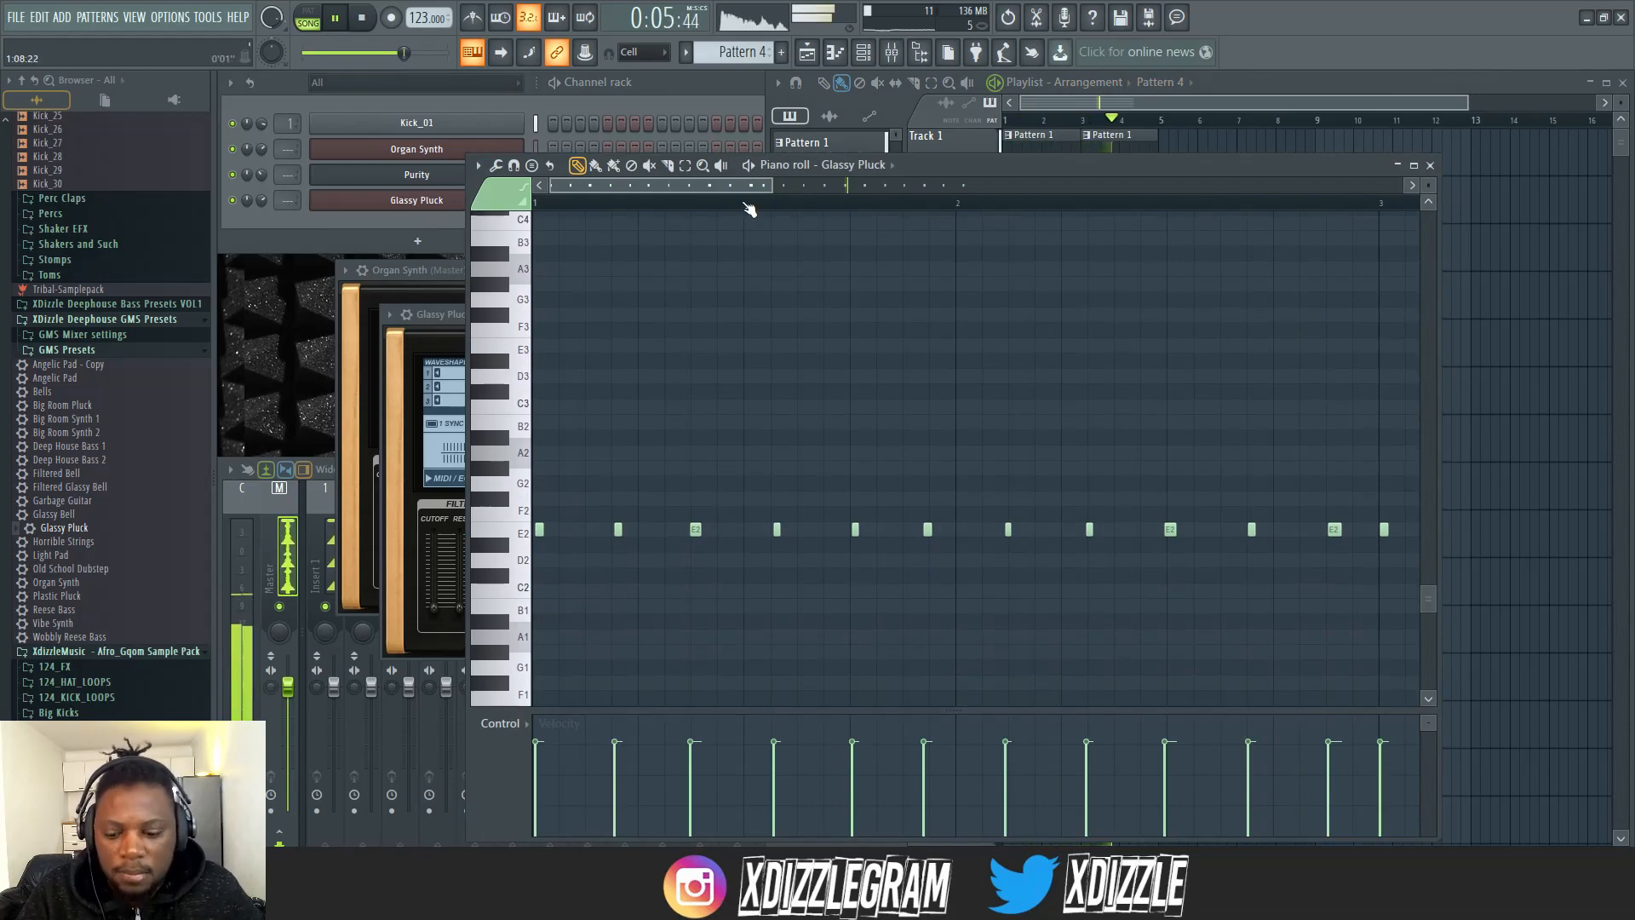
{"action": "key", "text": "alt+q"}
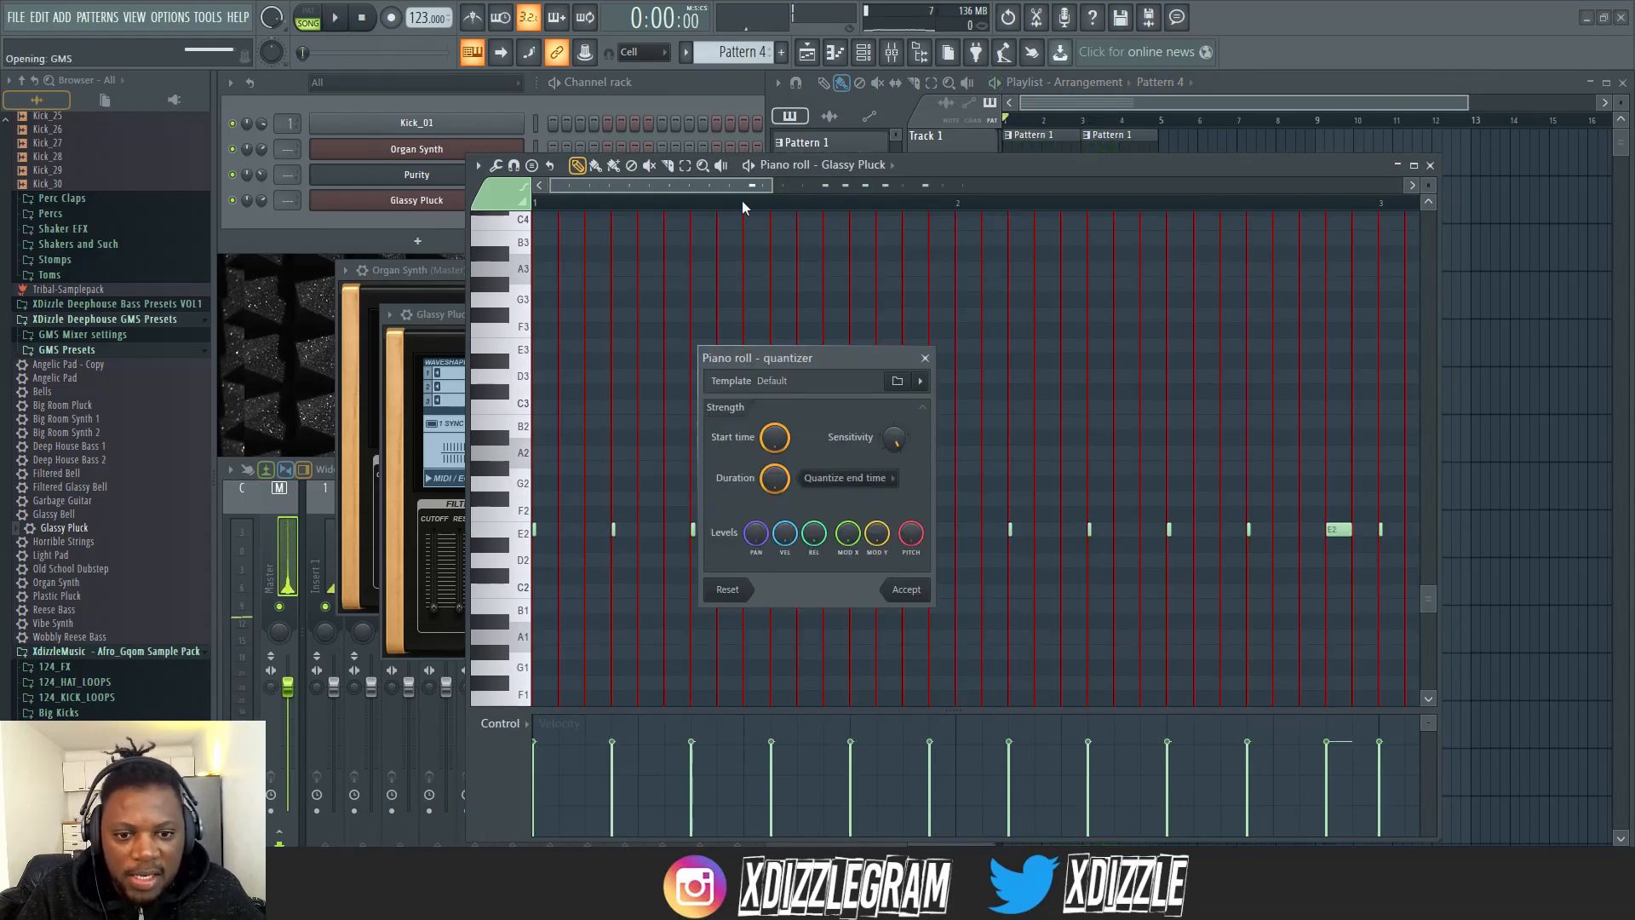
{"action": "key", "text": "Return"}
{"action": "key", "text": "space"}
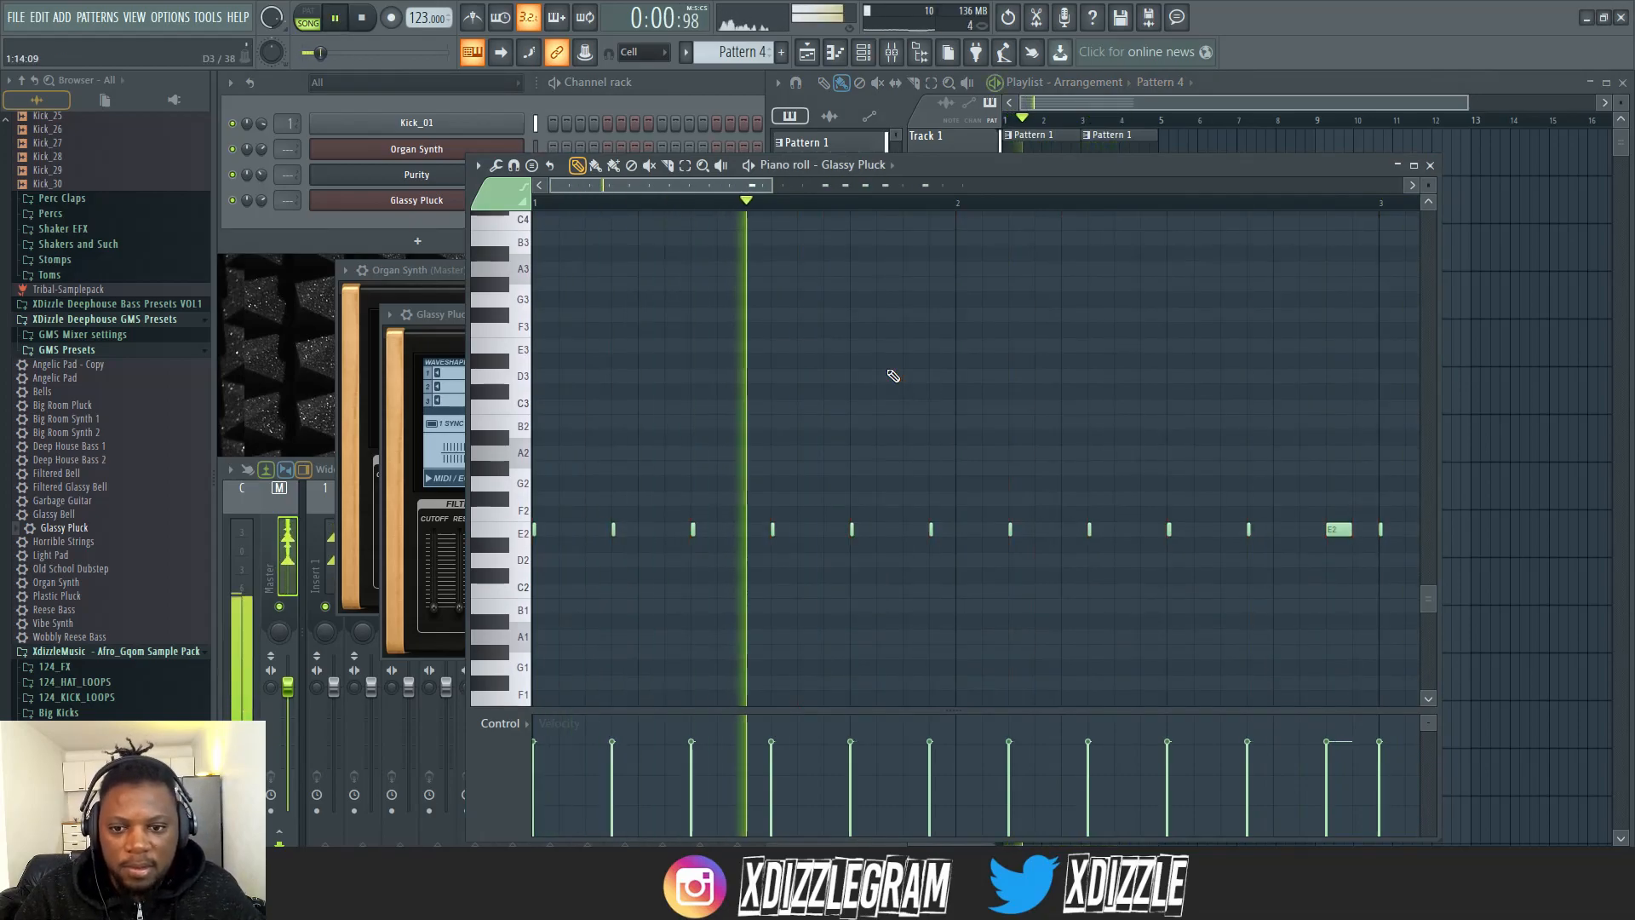
{"action": "scroll", "coordinate": [860, 212], "scroll_direction": "down", "scroll_amount": 3}
- Stop playback and add the Vibe Synth preset from GMS Presets as a new channel
{"action": "left_click", "coordinate": [680, 90]}
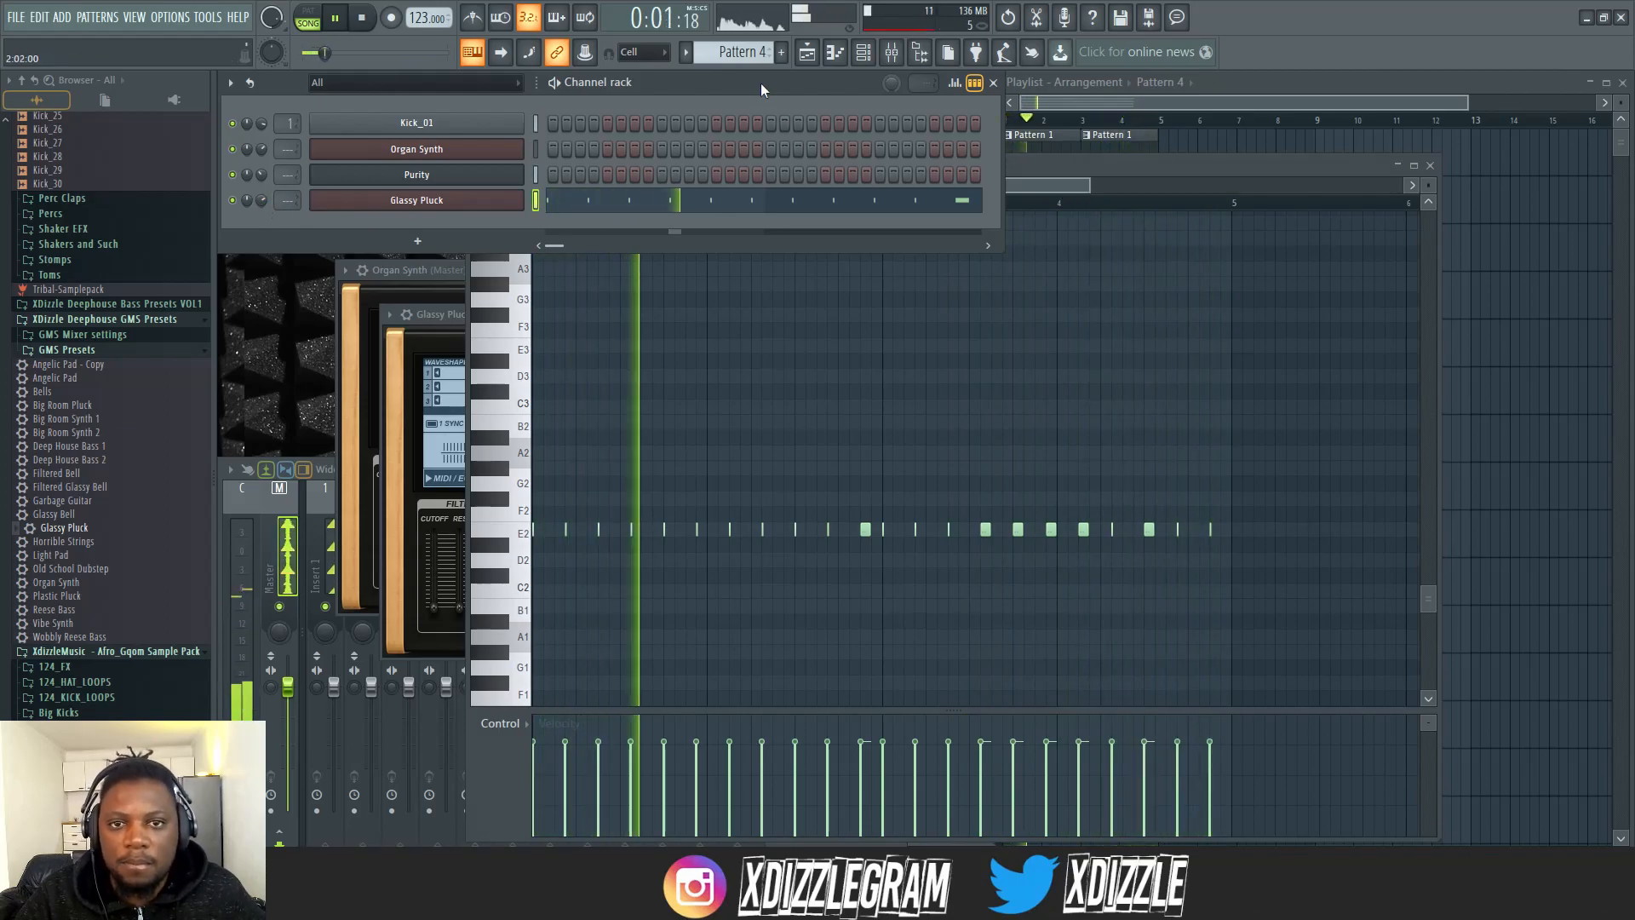
{"action": "key", "text": "space"}
{"action": "right_click", "coordinate": [83, 624]}
{"action": "left_click", "coordinate": [176, 640]}
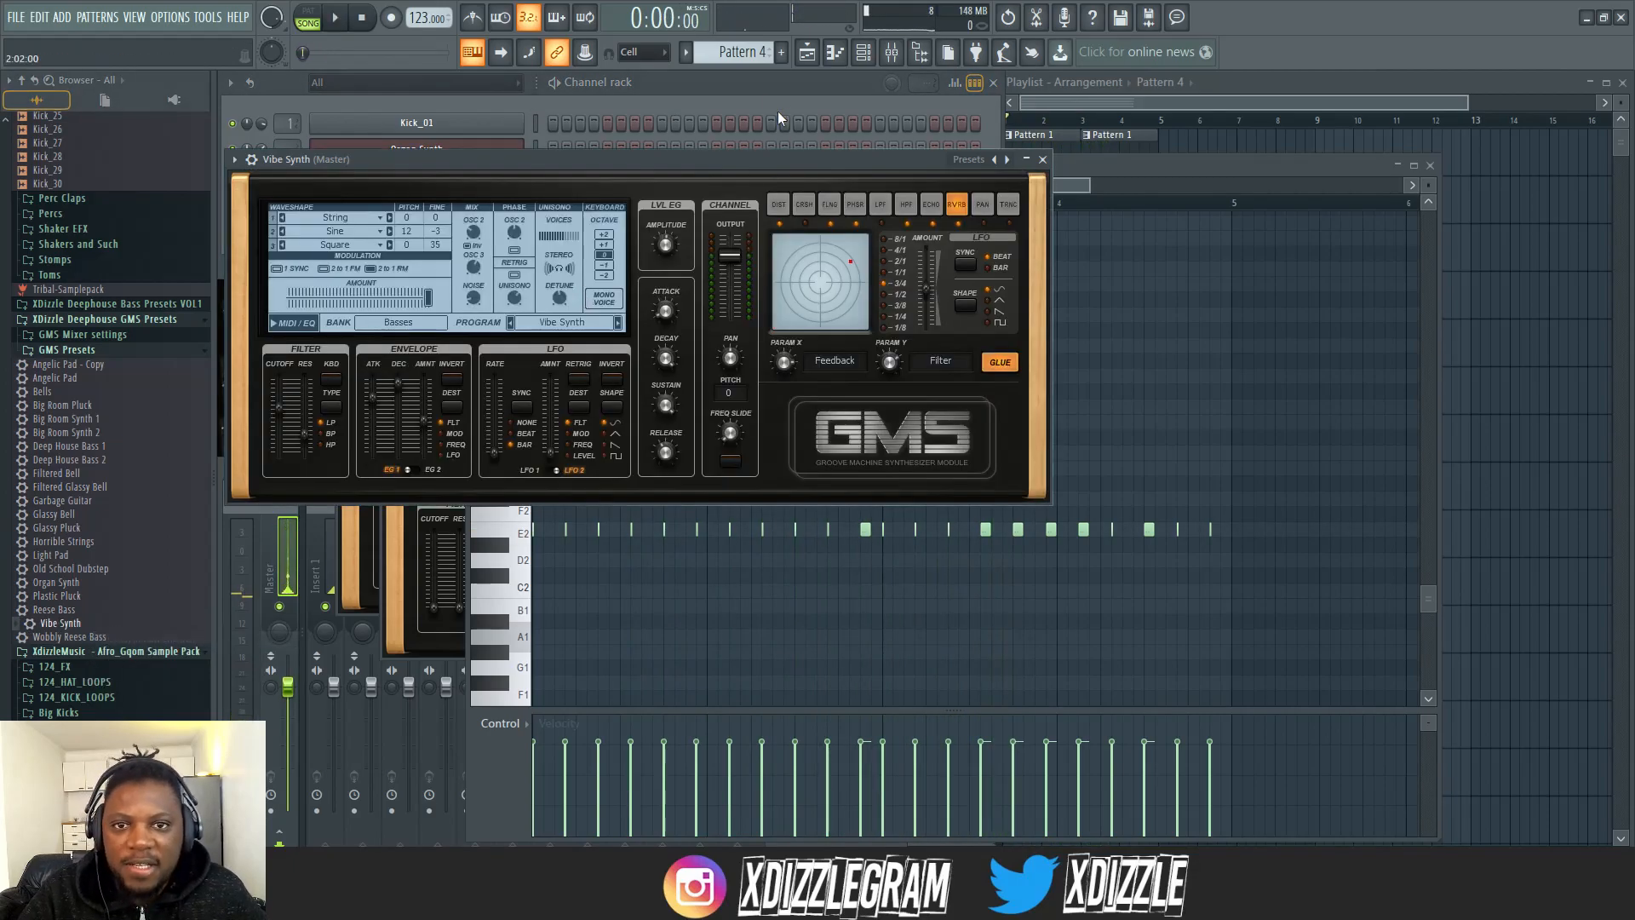
- Create Pattern 5, rehearse over the arrangement, and record a two-bar Vibe Synth melody of E3, A3 and D3
{"action": "left_click", "coordinate": [776, 89]}
{"action": "key", "text": "F4"}
{"action": "key", "text": "space"}
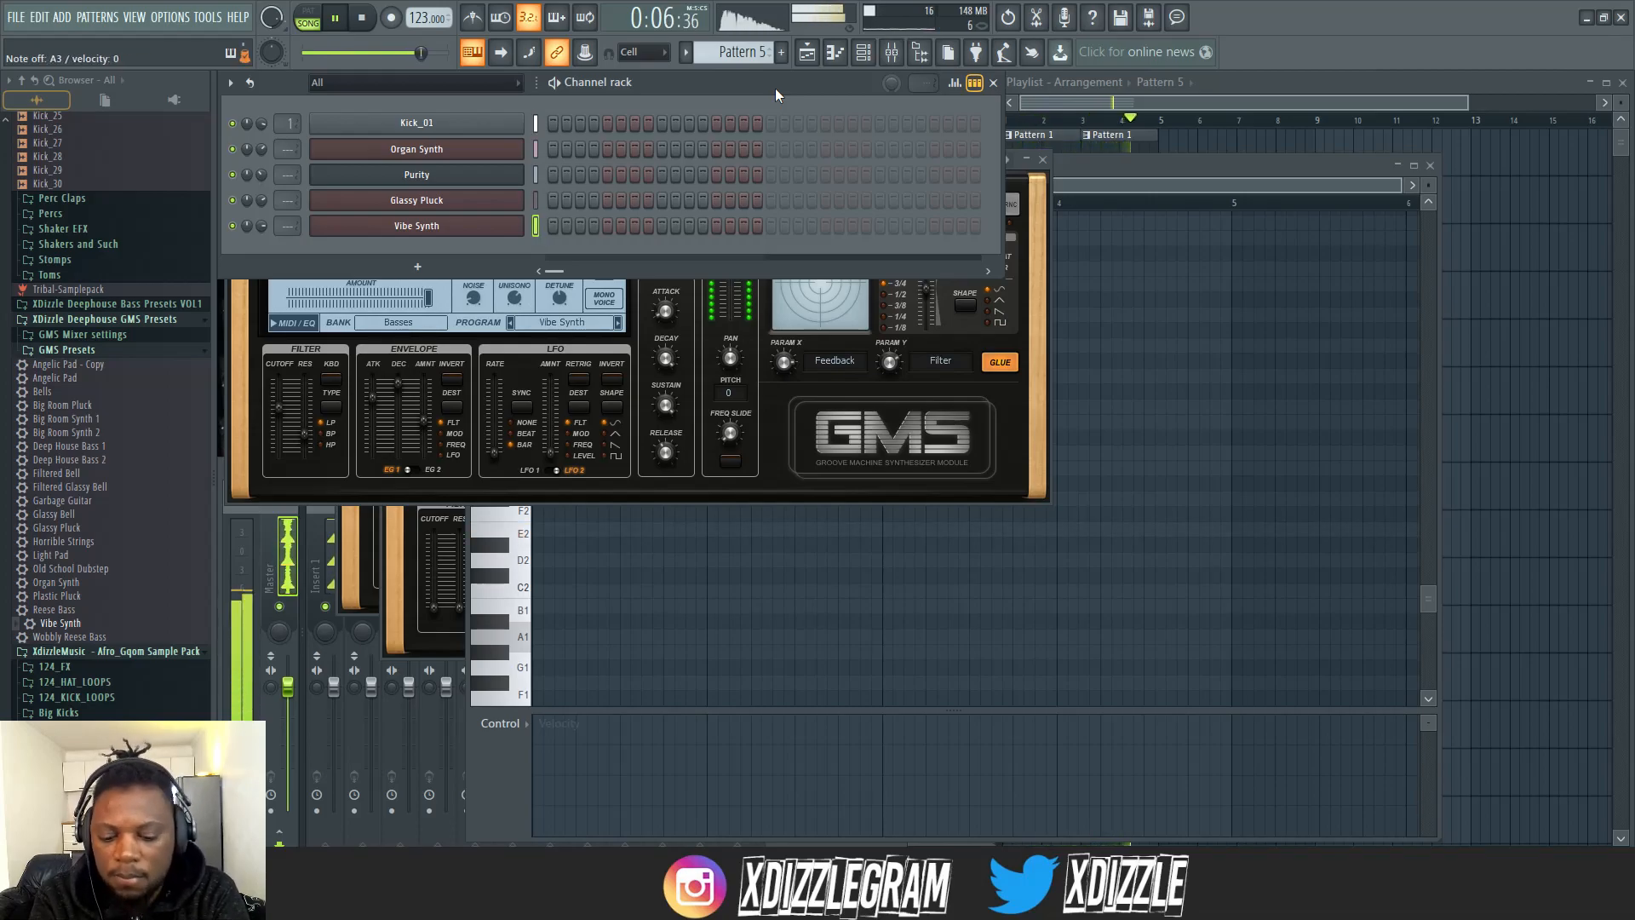
{"action": "key", "text": "space"}
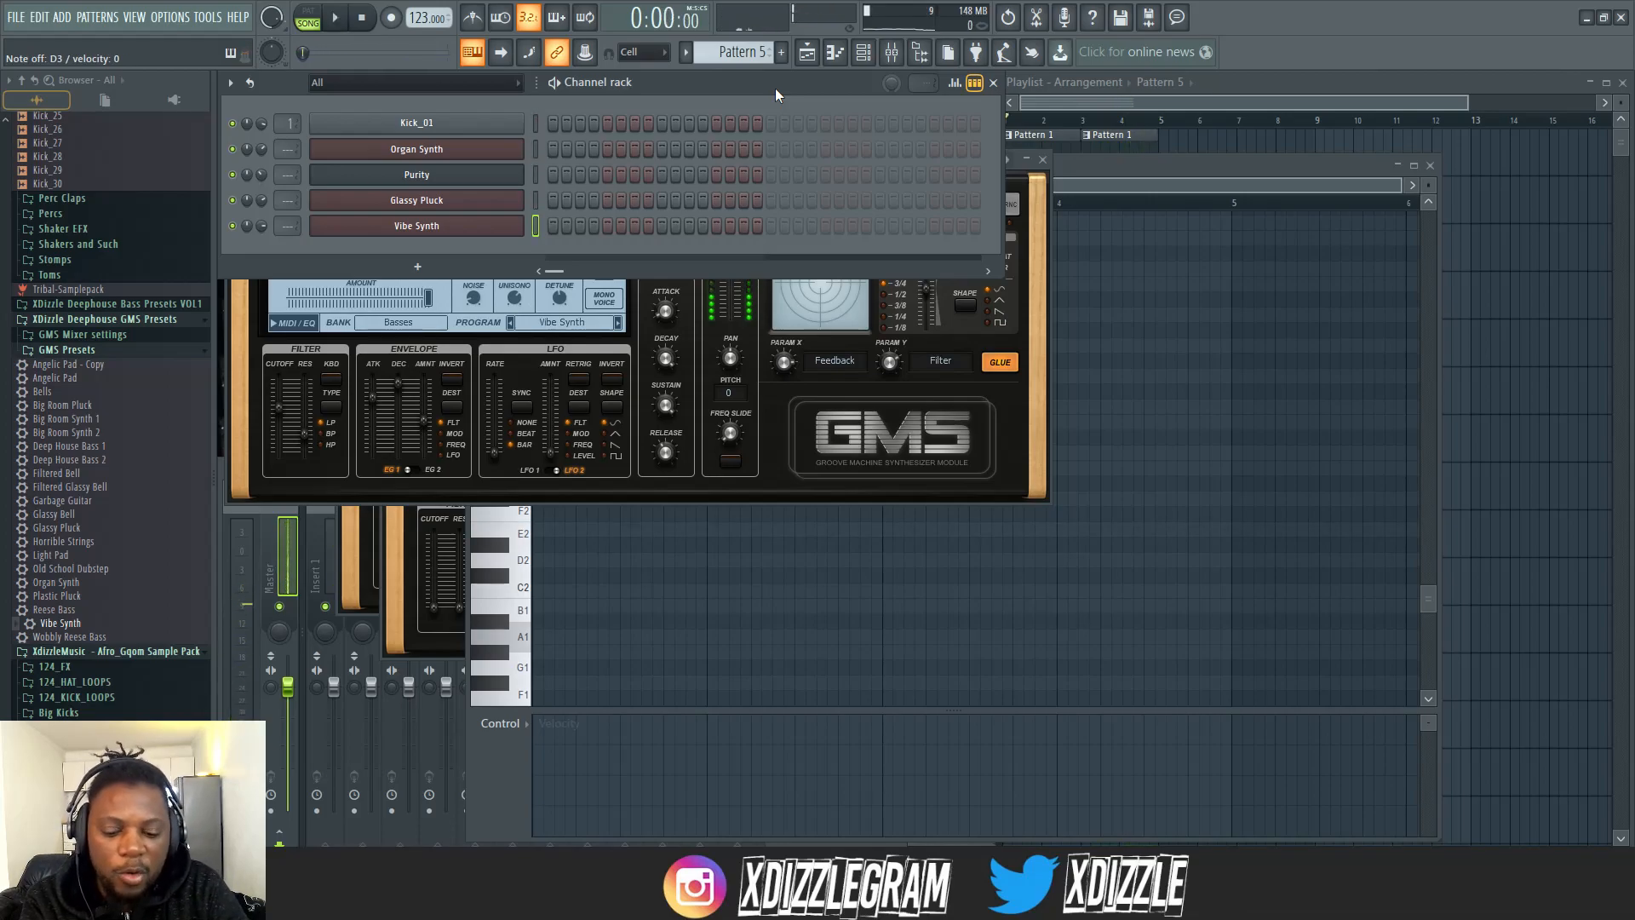
{"action": "key", "text": "space"}
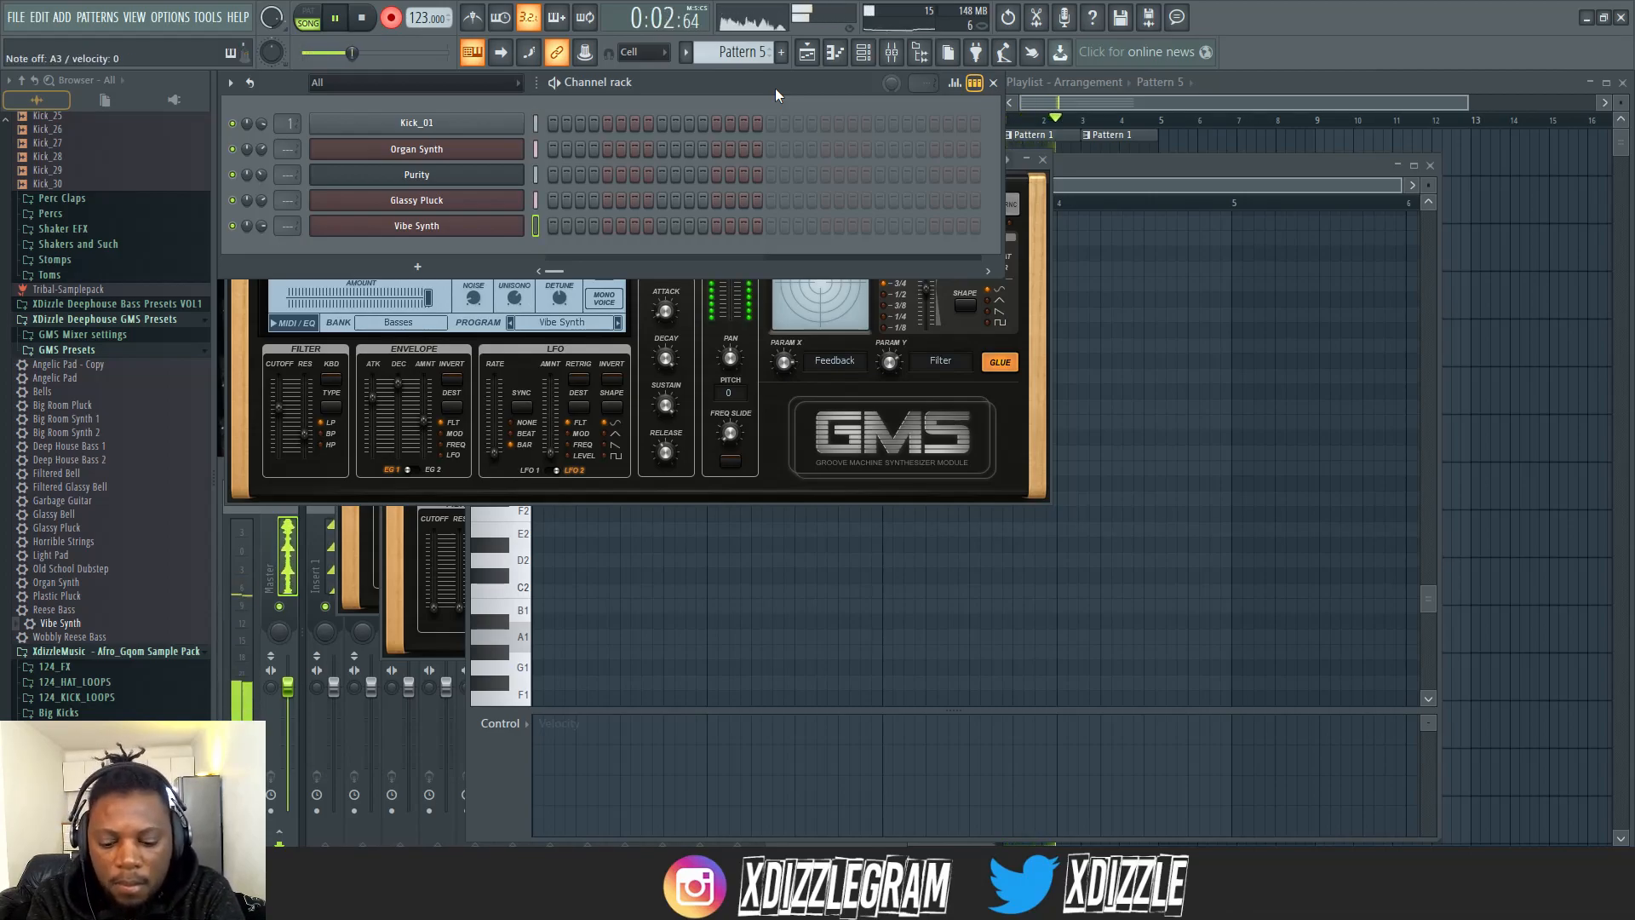
{"action": "key", "text": "space"}
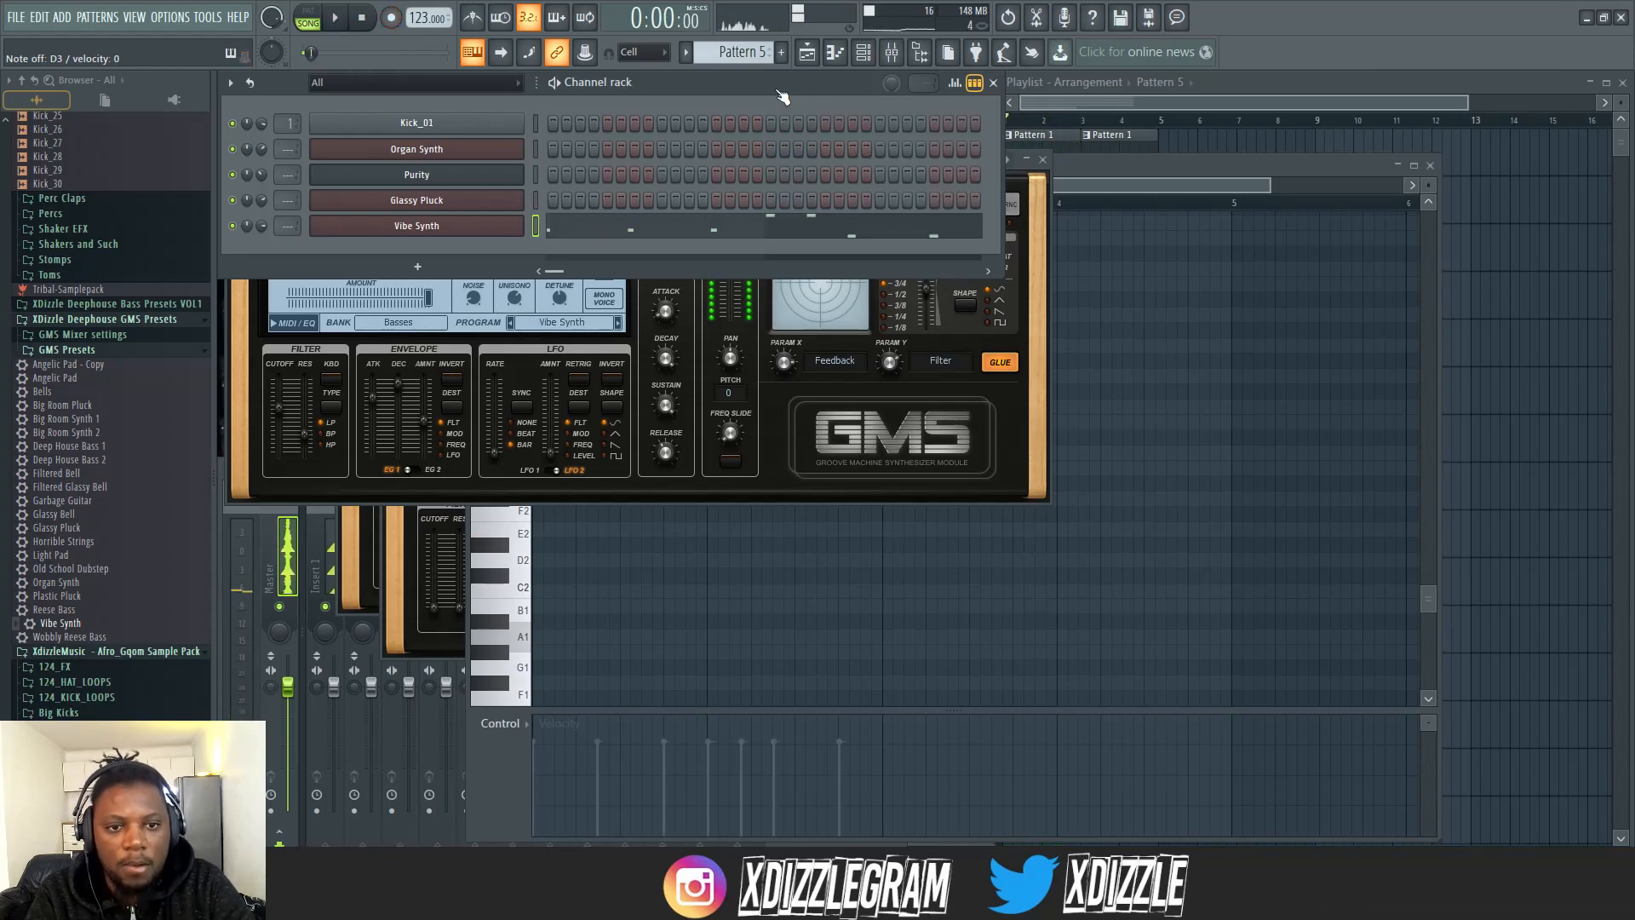
- Quantize the Vibe Synth notes in Pattern 5's piano roll and bring the Playlist to the front
{"action": "left_click", "coordinate": [801, 228]}
{"action": "key", "text": "alt+q"}
{"action": "key", "text": "Return"}
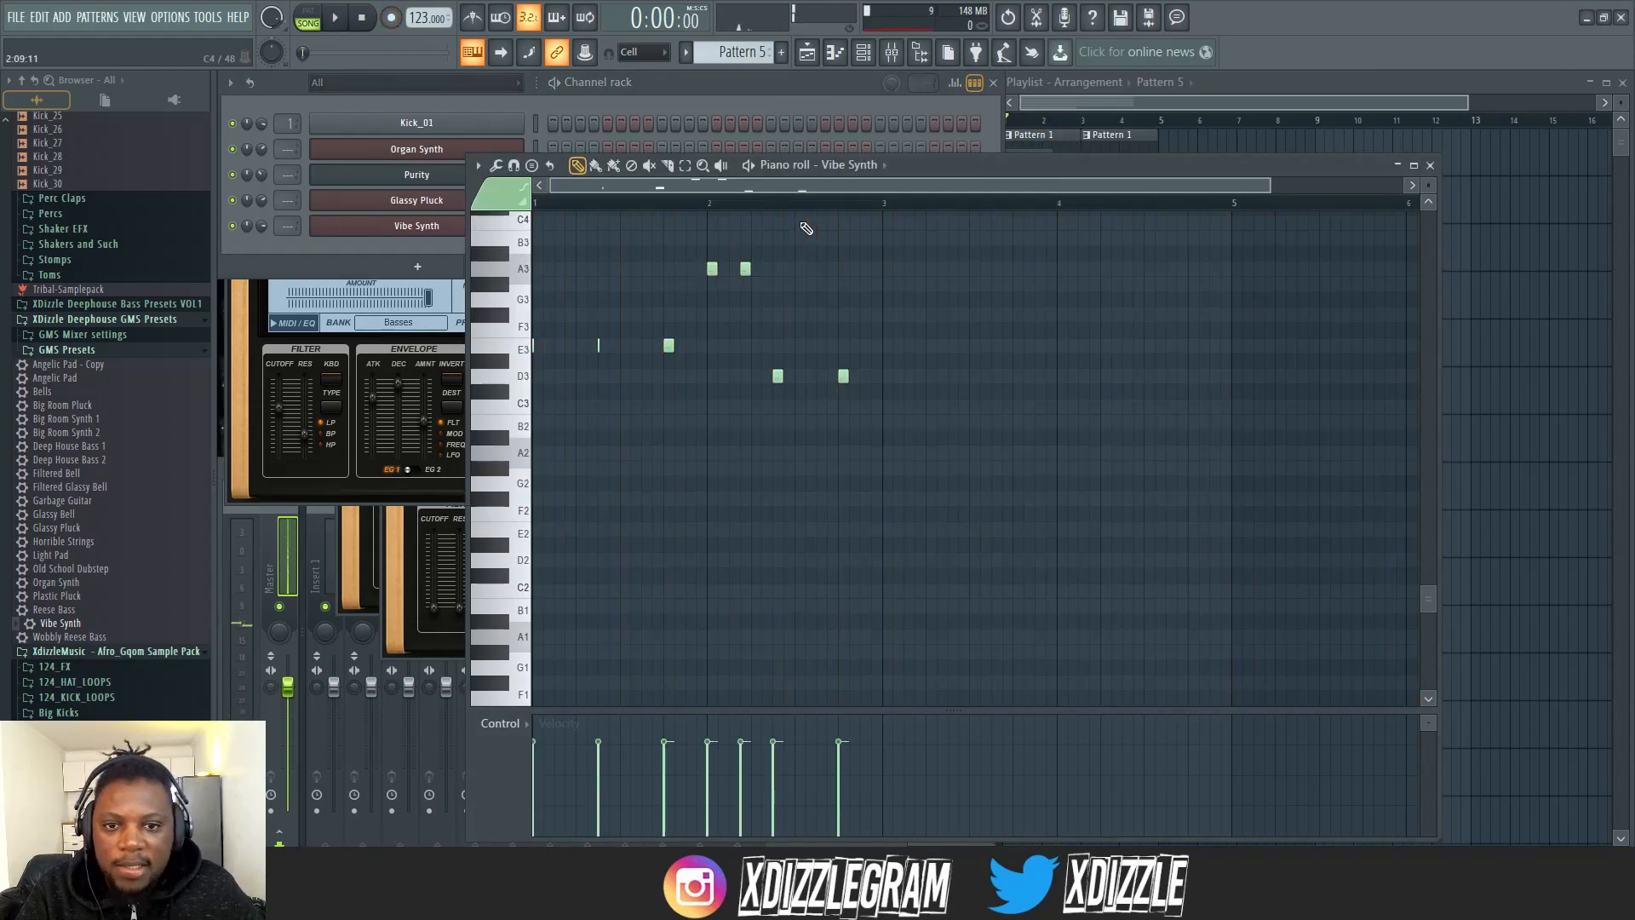
{"action": "left_click", "coordinate": [1261, 94]}
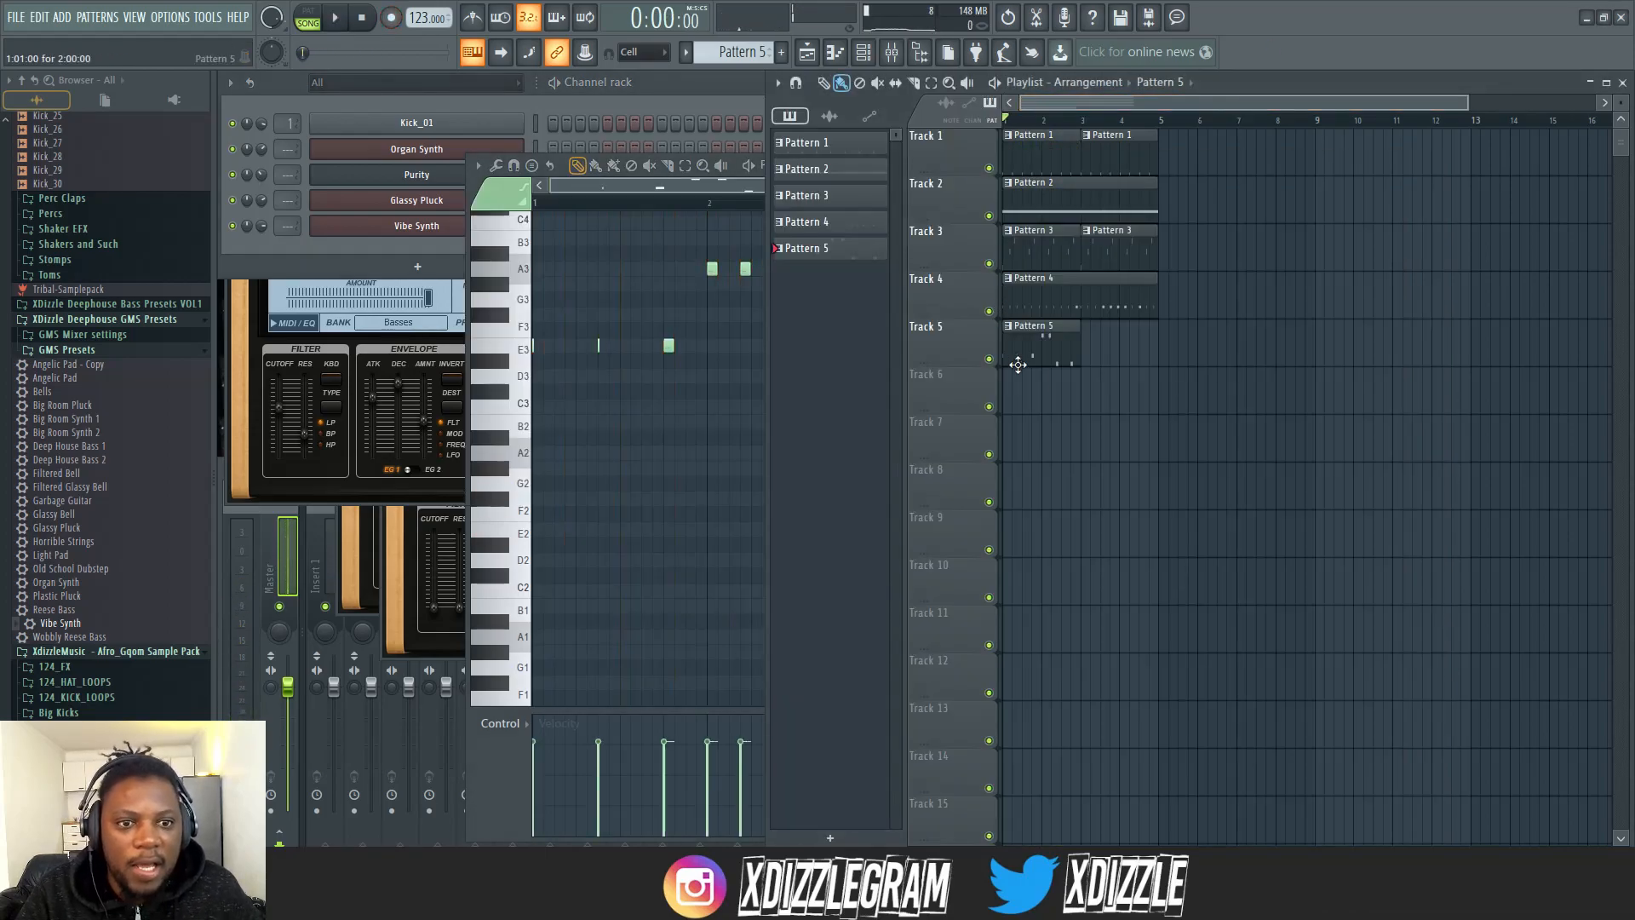
- Duplicate the Pattern 5 clip on Track 5 to start at bar 3, play the arrangement, and slightly raise the Vibe Synth channel's volume
{"action": "left_click", "coordinate": [602, 109]}
{"action": "left_click", "coordinate": [1072, 109]}
{"action": "scroll", "coordinate": [1096, 105], "scroll_direction": "up", "scroll_amount": 3}
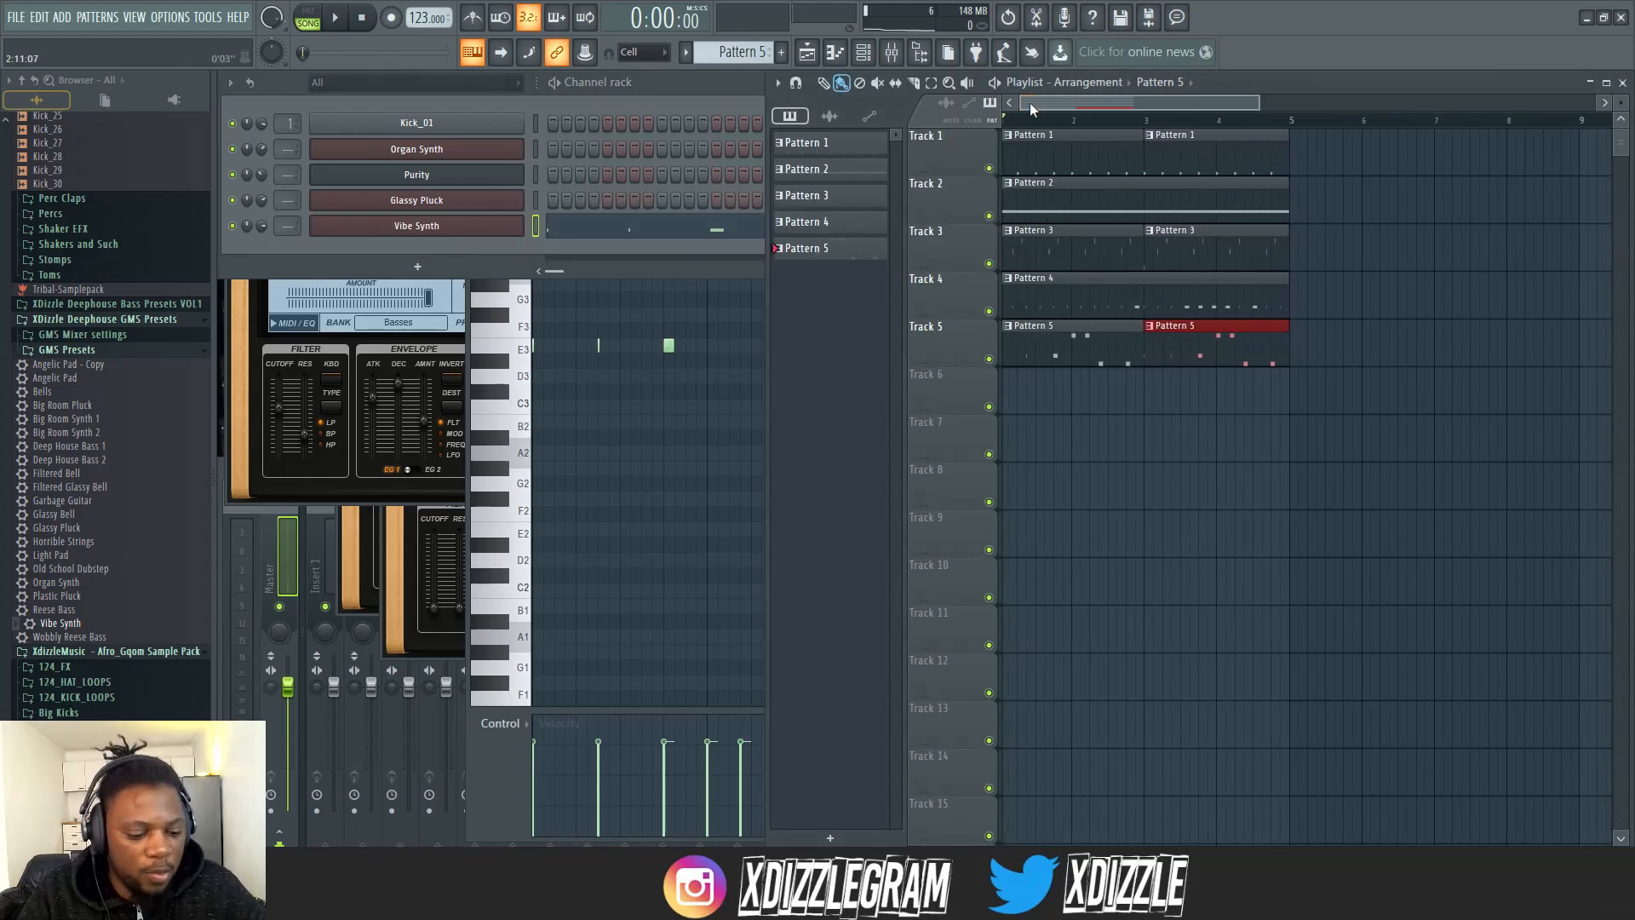
{"action": "key", "text": "space"}
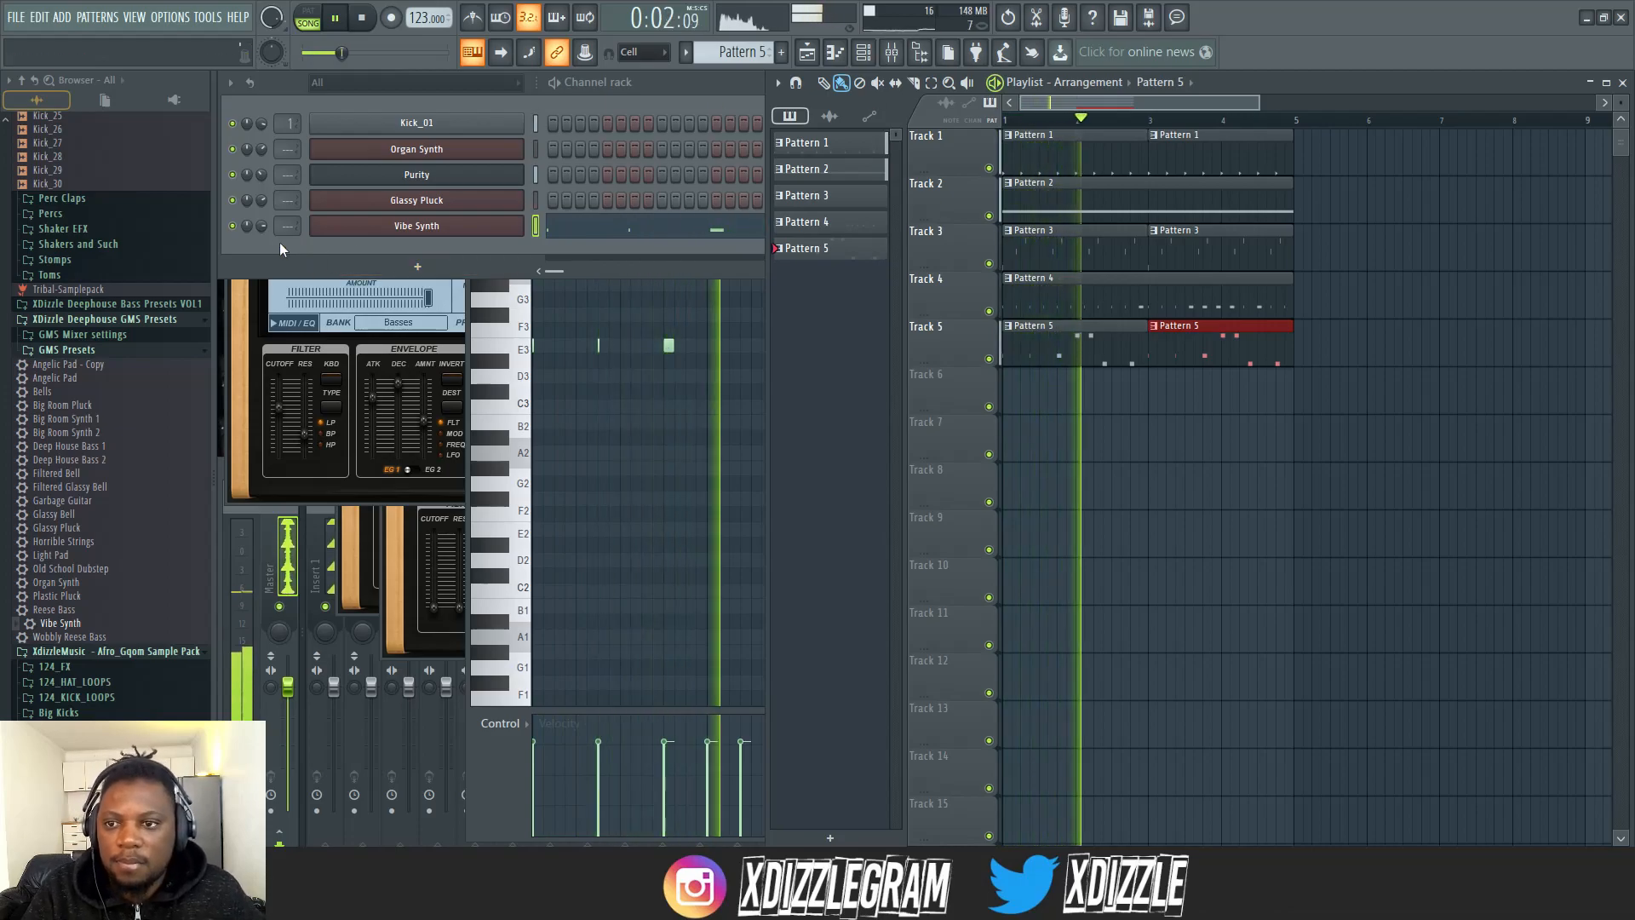
{"action": "left_click_drag", "start_coordinate": [261, 225], "coordinate": [262, 220]}
- Add a short E3 note just before bar 2 in Pattern 5's Vibe Synth piano roll while the arrangement plays
{"action": "left_click", "coordinate": [771, 231]}
{"action": "left_click", "coordinate": [770, 232]}
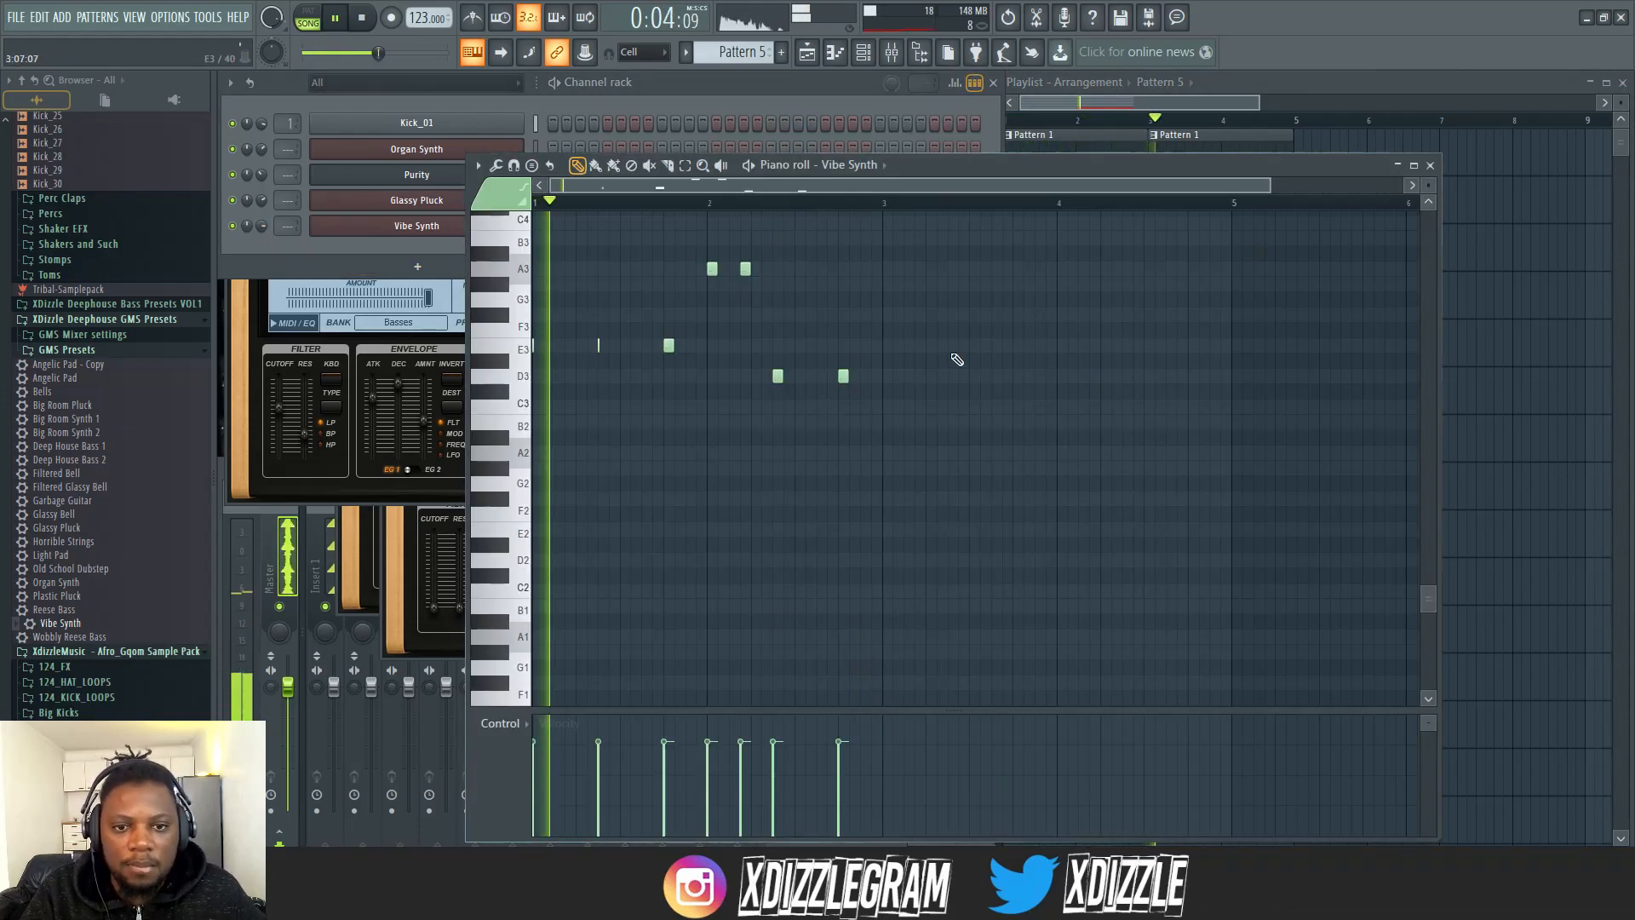
{"action": "scroll", "coordinate": [645, 288], "scroll_direction": "down", "scroll_amount": 2}
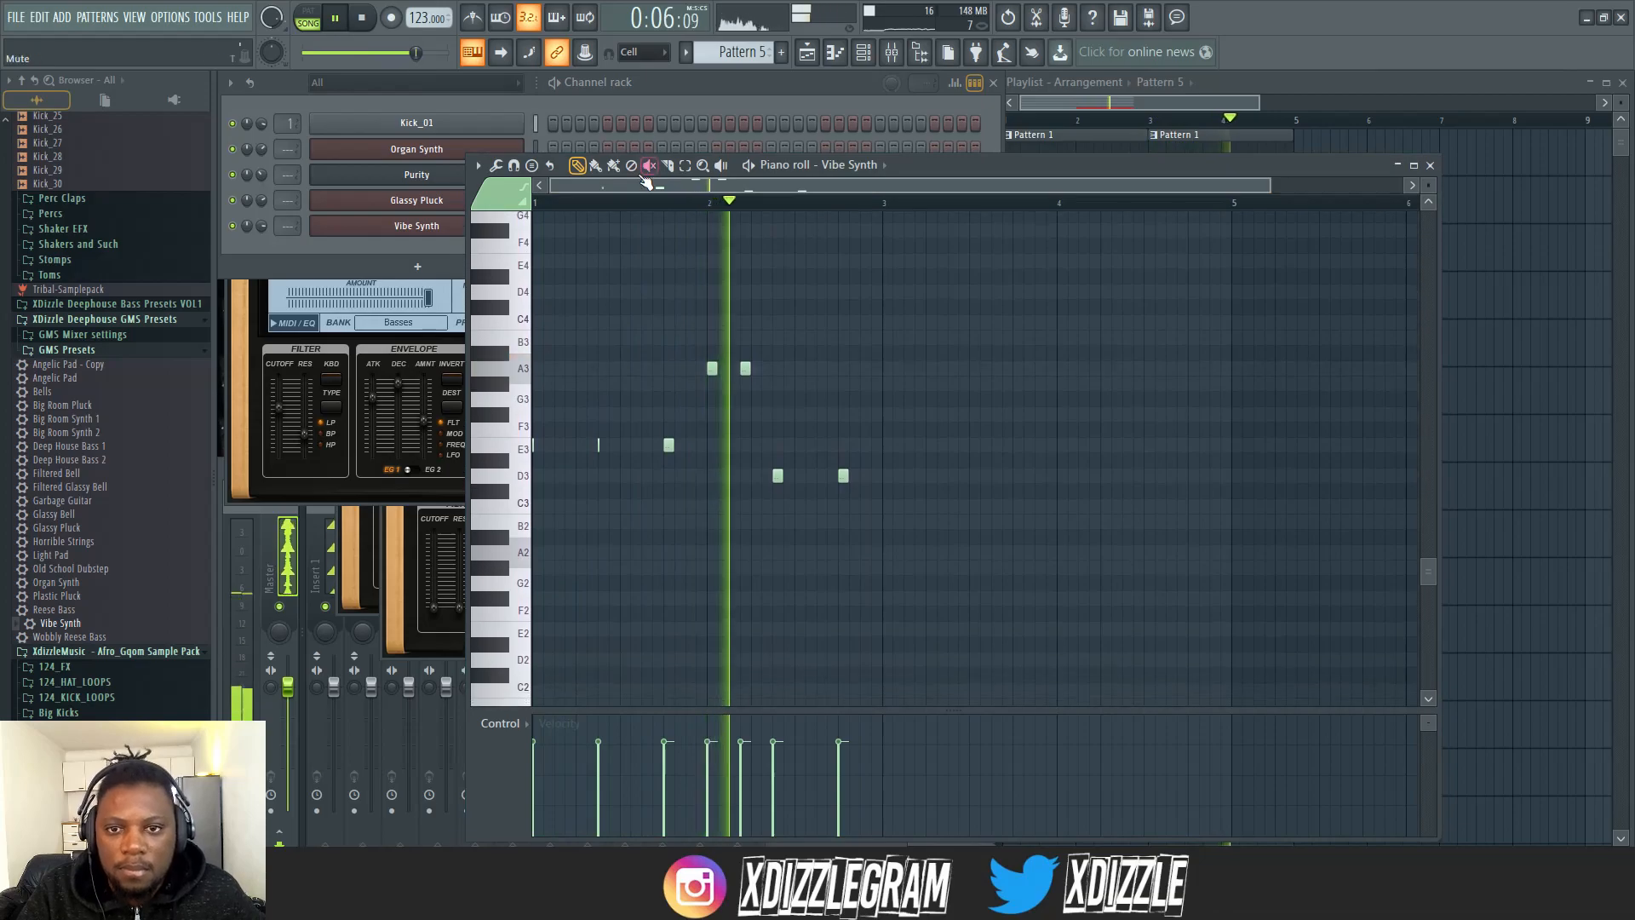
{"action": "scroll", "coordinate": [648, 184], "scroll_direction": "up", "scroll_amount": 3}
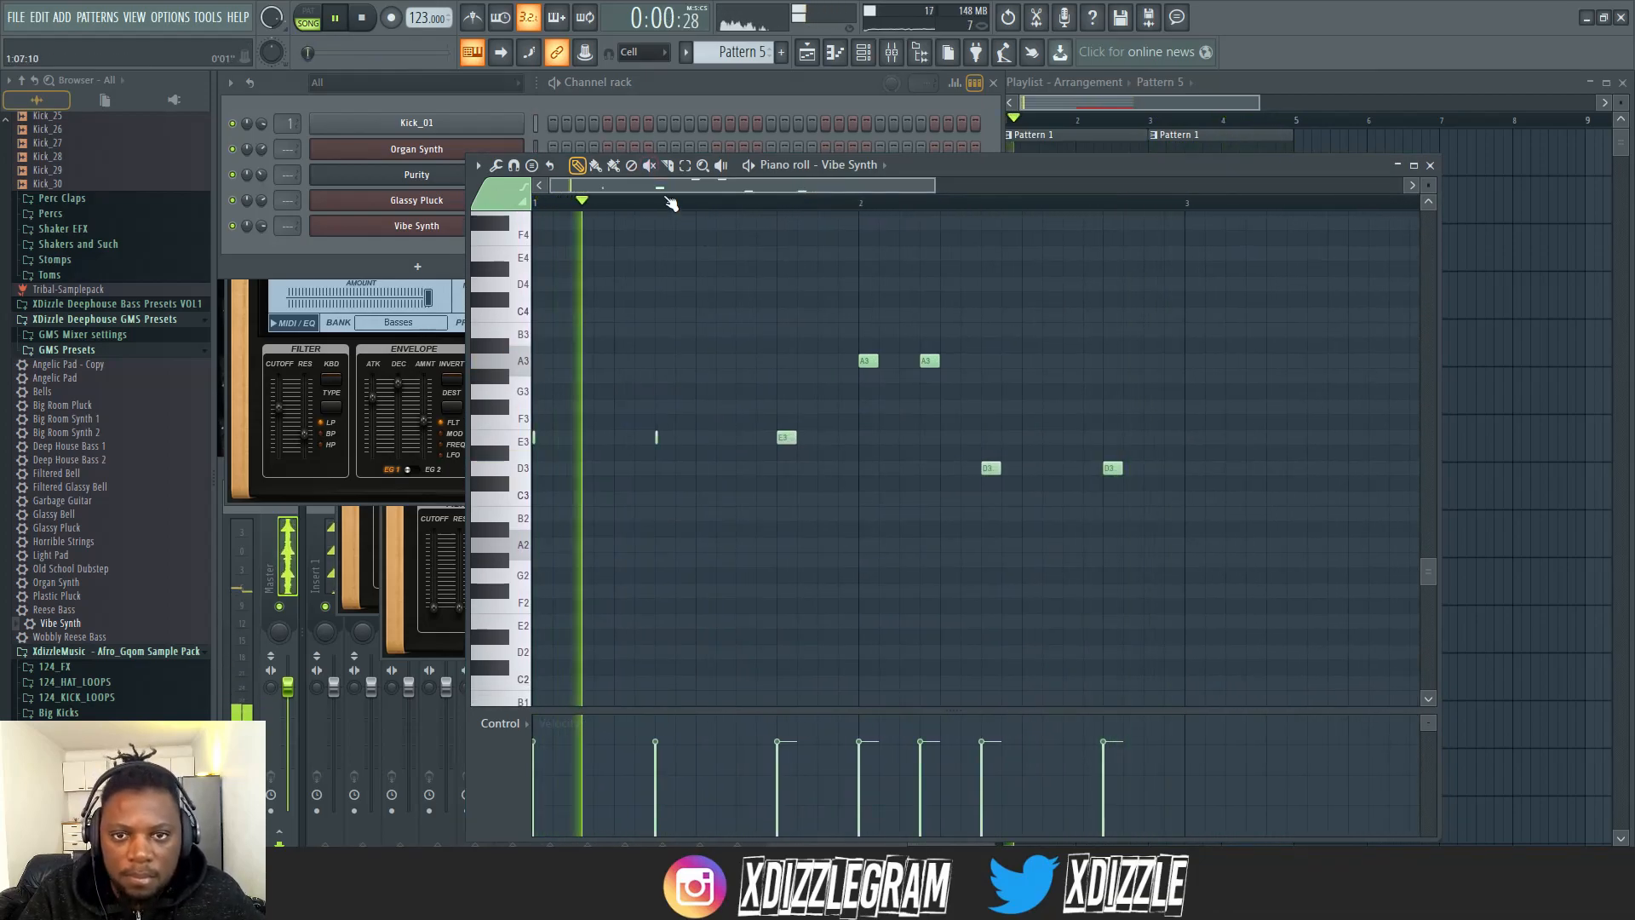
{"action": "scroll", "coordinate": [656, 204], "scroll_direction": "up", "scroll_amount": 2}
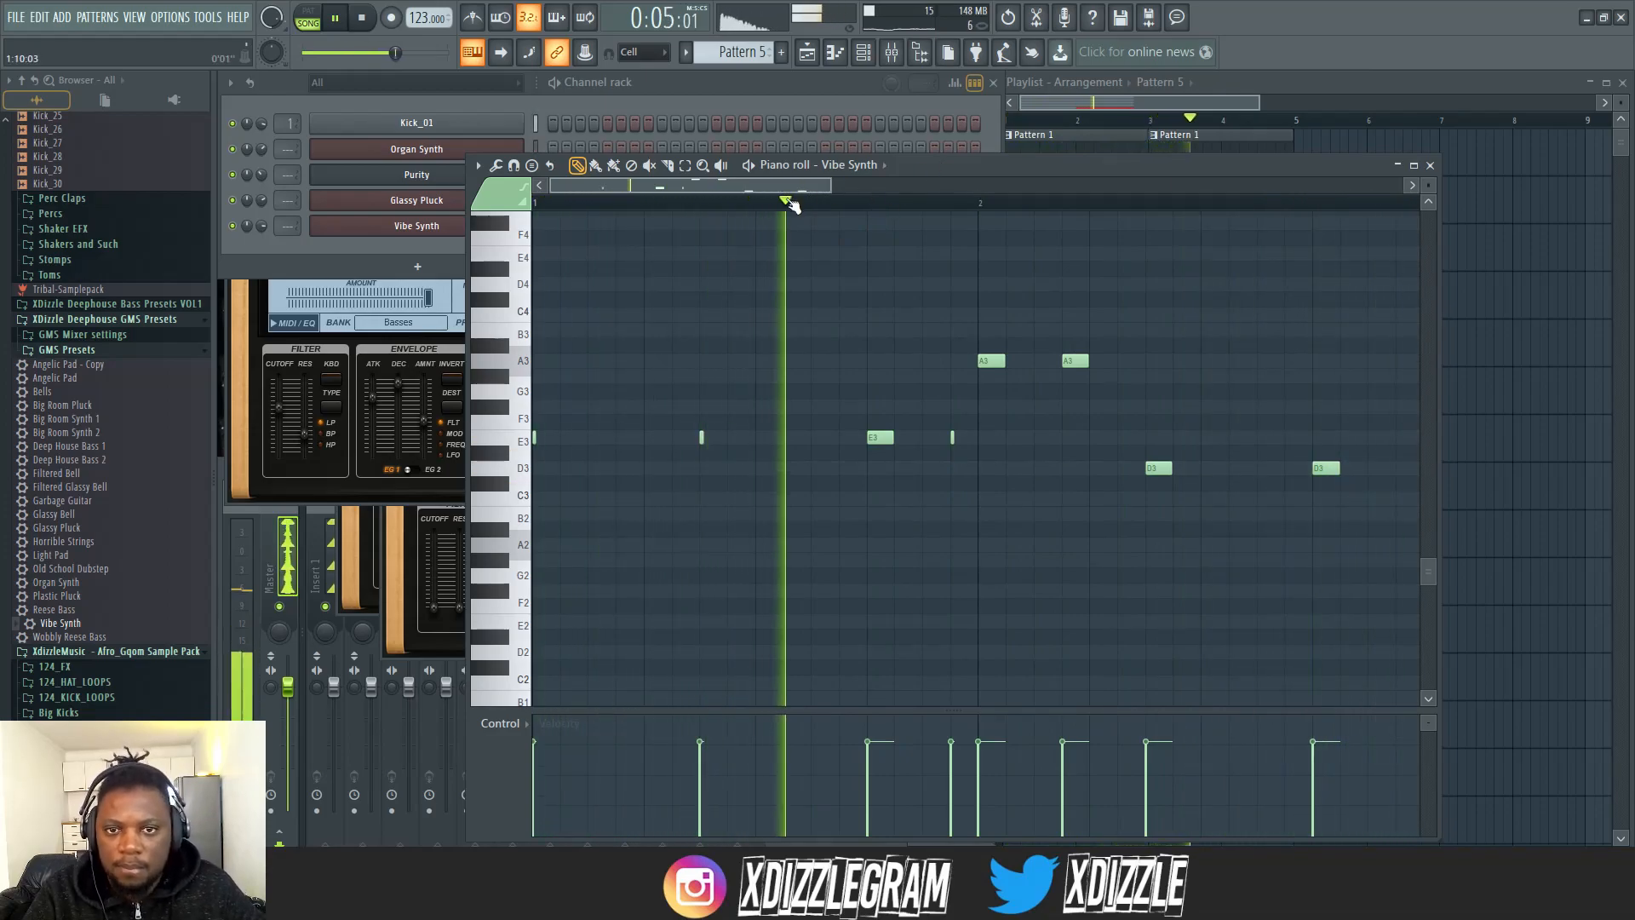
{"action": "scroll", "coordinate": [764, 212], "scroll_direction": "down", "scroll_amount": 3}
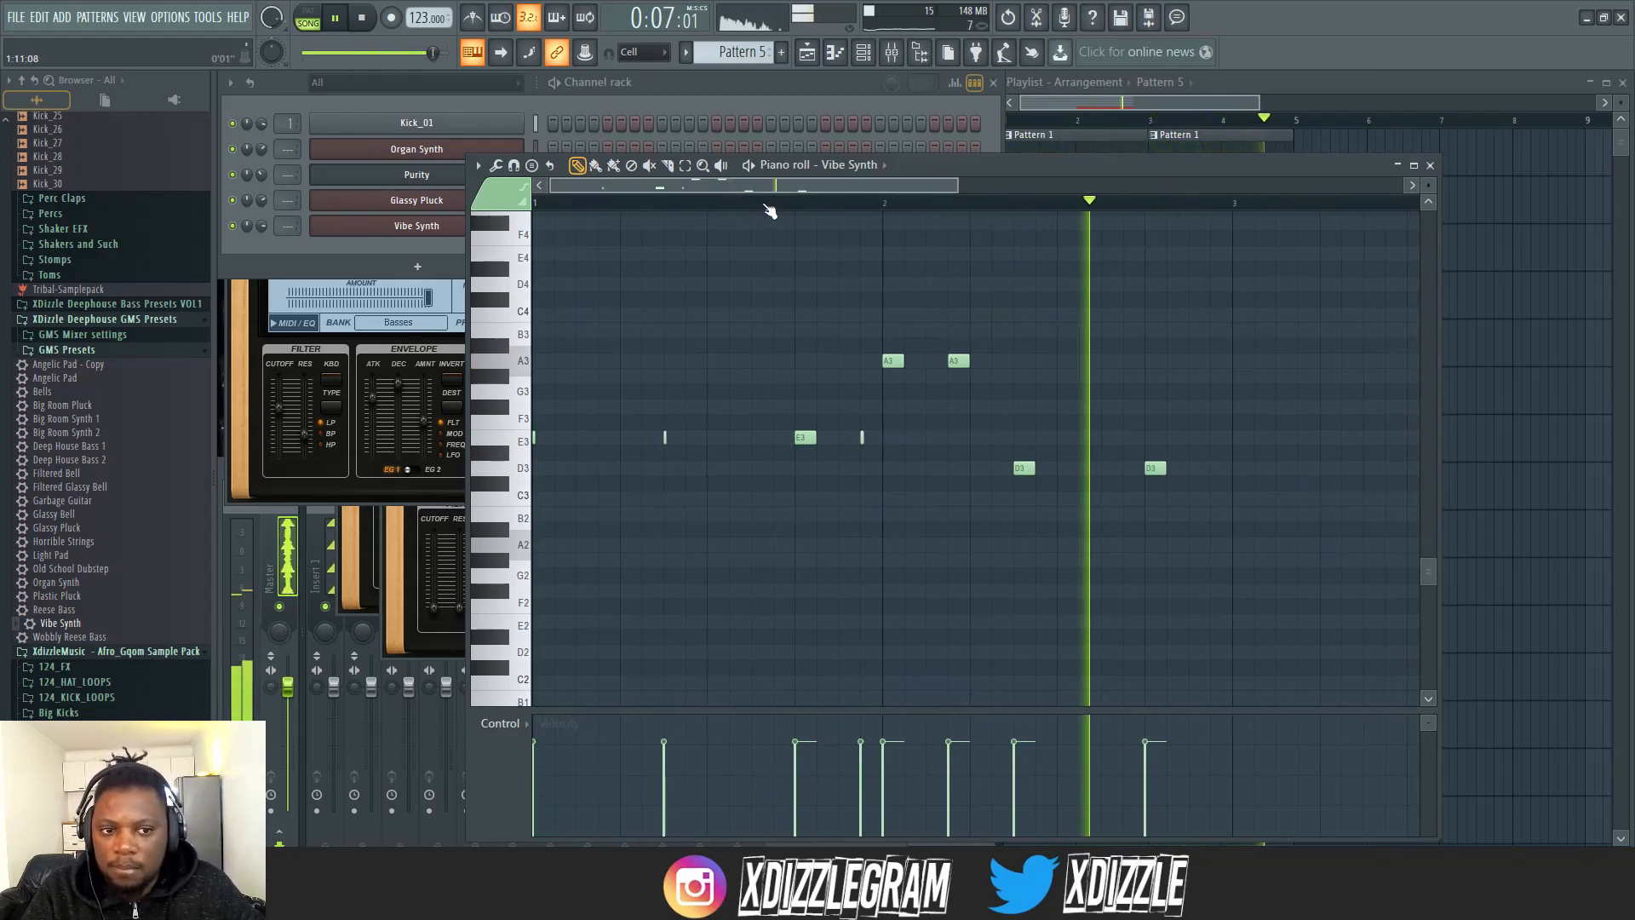
- Create Pattern 6 and add the Big Room Synth 2 preset from GMS Presets as a new channel
{"action": "left_click", "coordinate": [772, 92]}
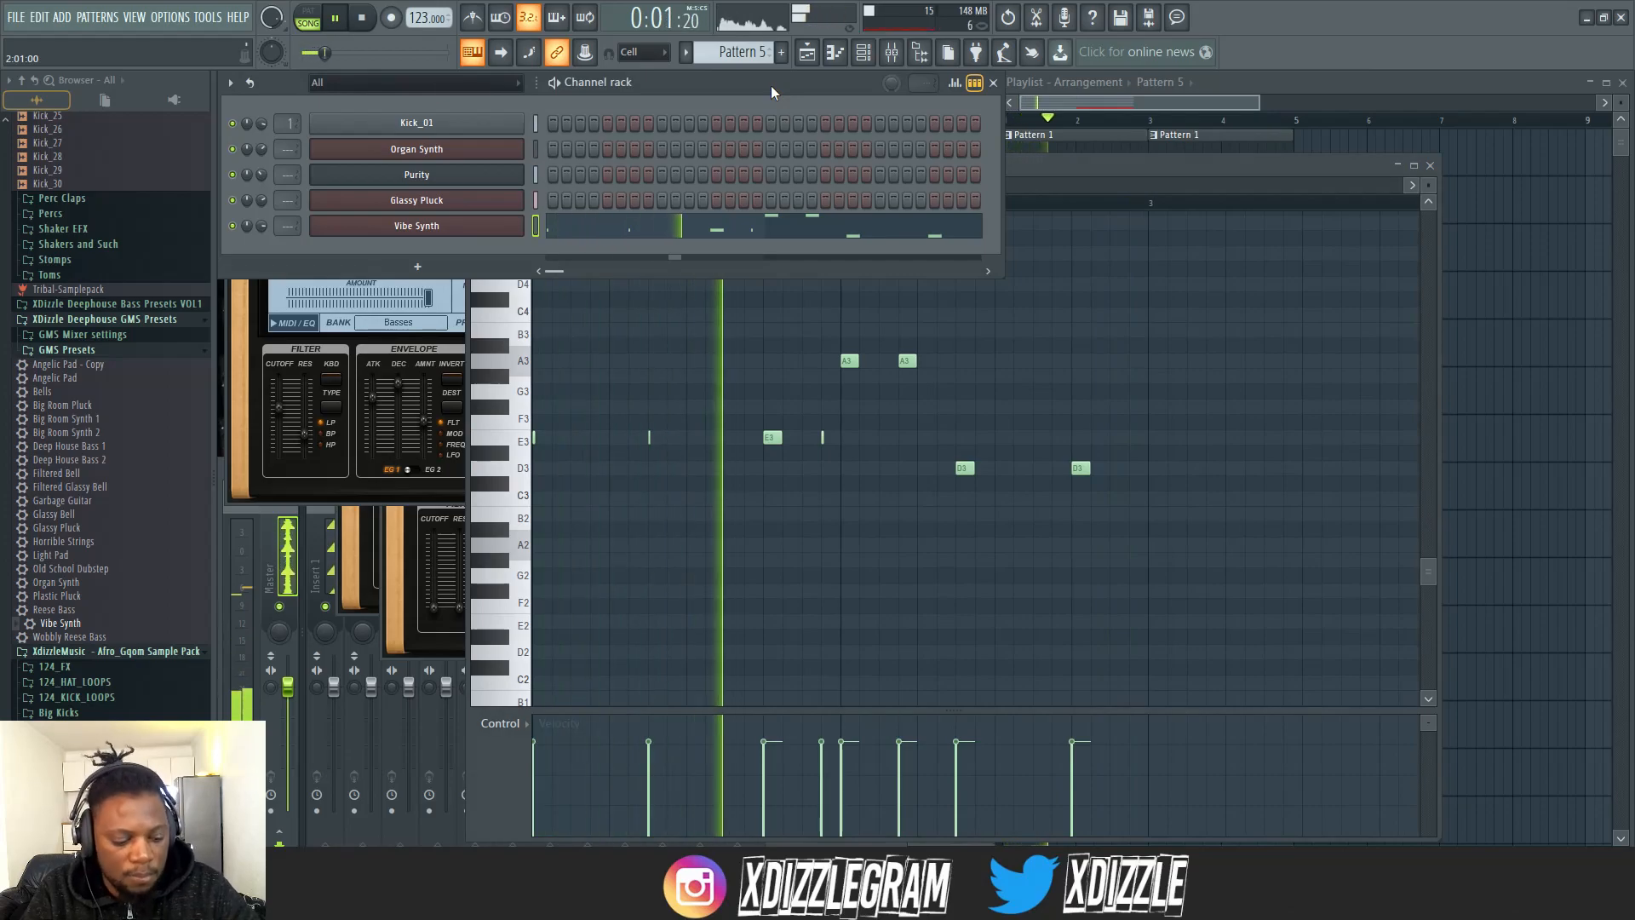
{"action": "key", "text": "F4"}
{"action": "left_click", "coordinate": [1280, 89]}
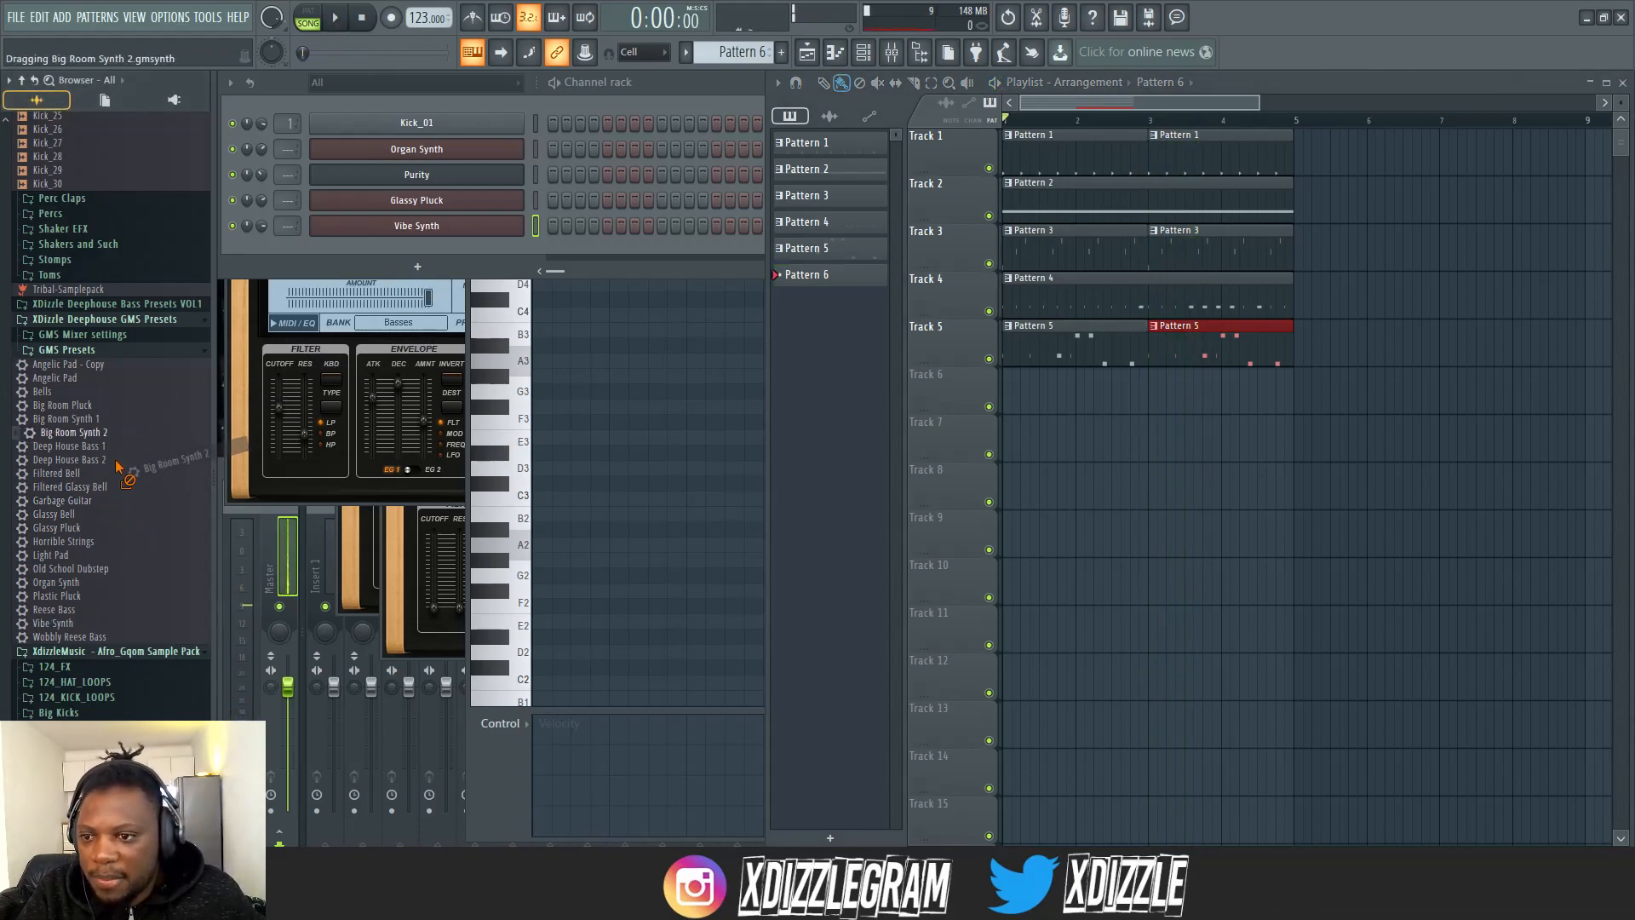
{"action": "left_click_drag", "start_coordinate": [467, 228], "coordinate": [442, 242]}
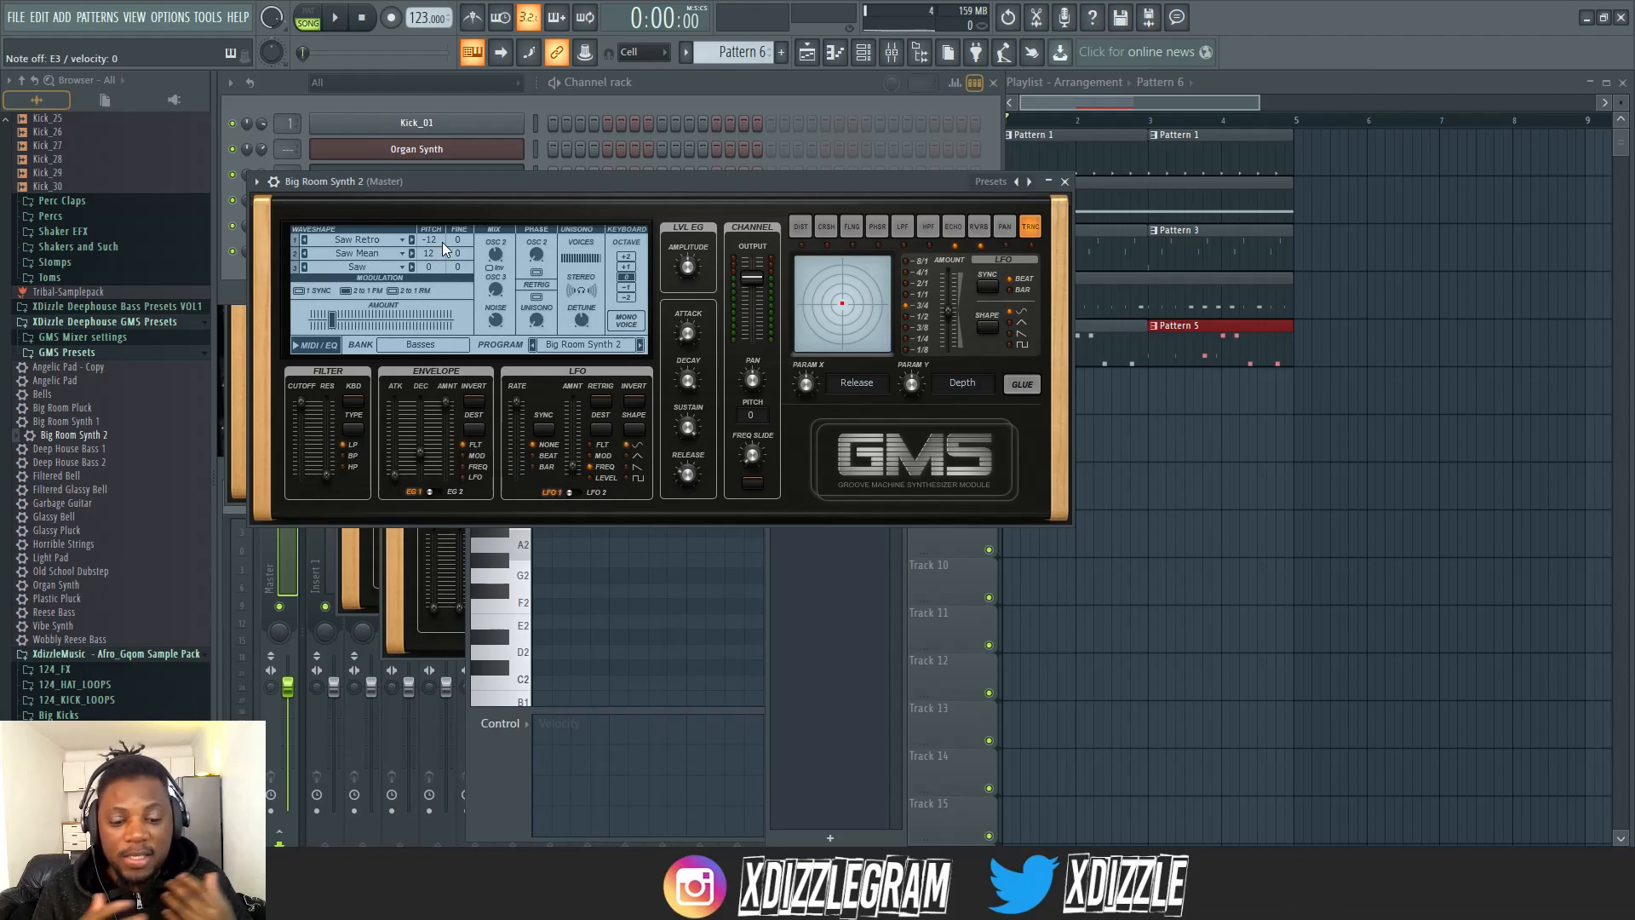
- Rehearse over the arrangement, and record a two-bar Big Room Synth 2 melody of B6, A6, G6 and E6 into Pattern 6
{"action": "key", "text": "space"}
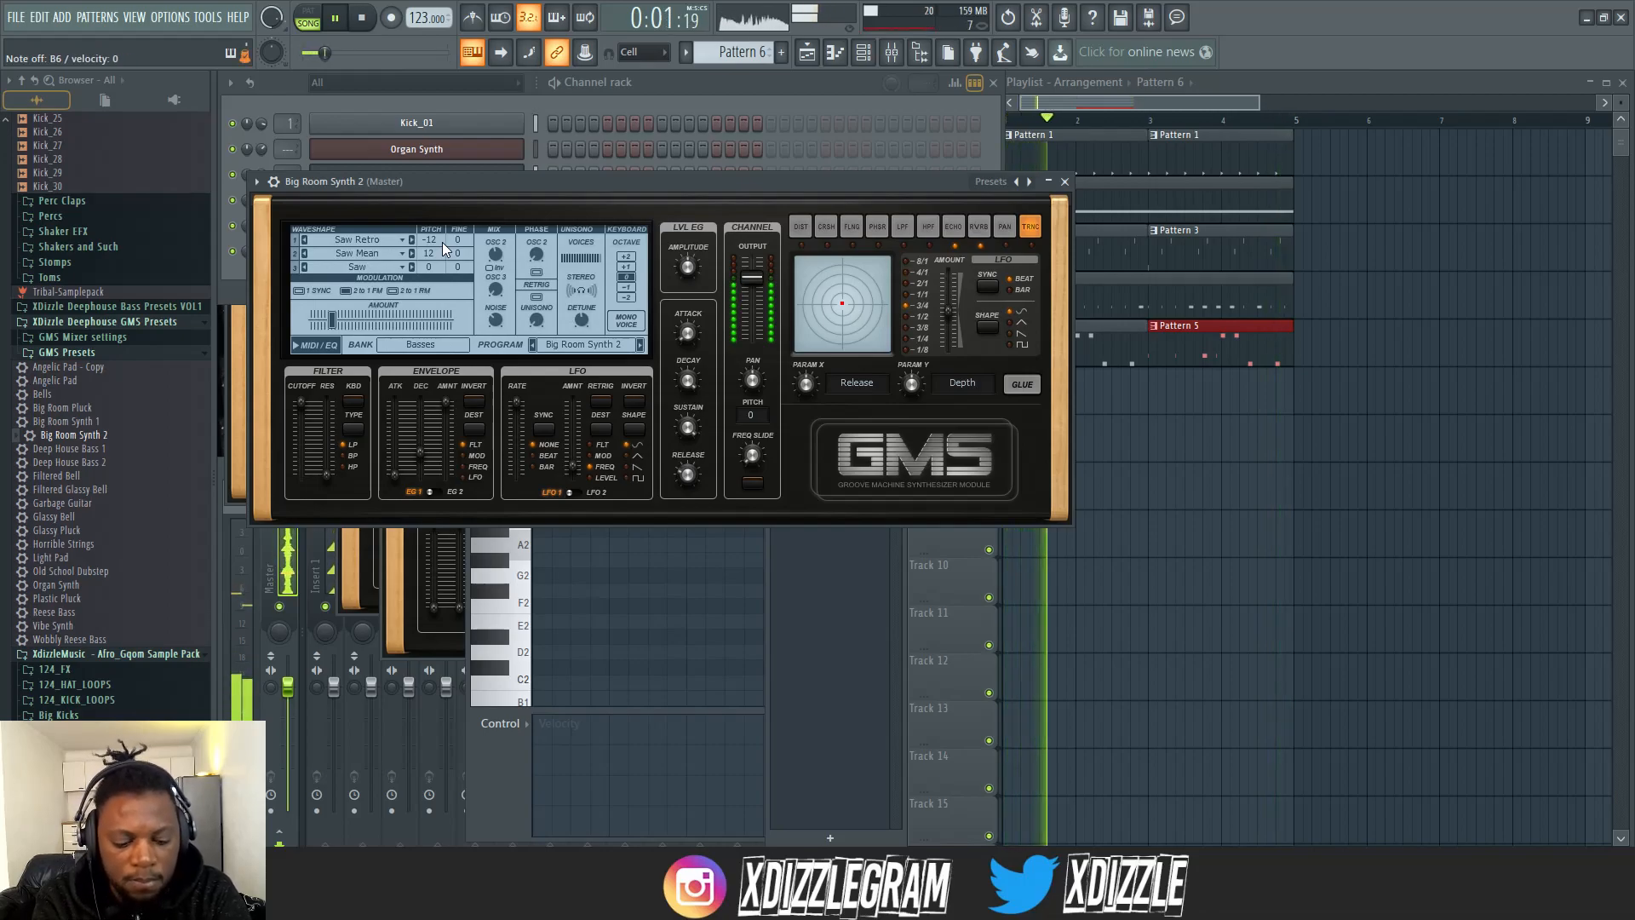
{"action": "key", "text": "space"}
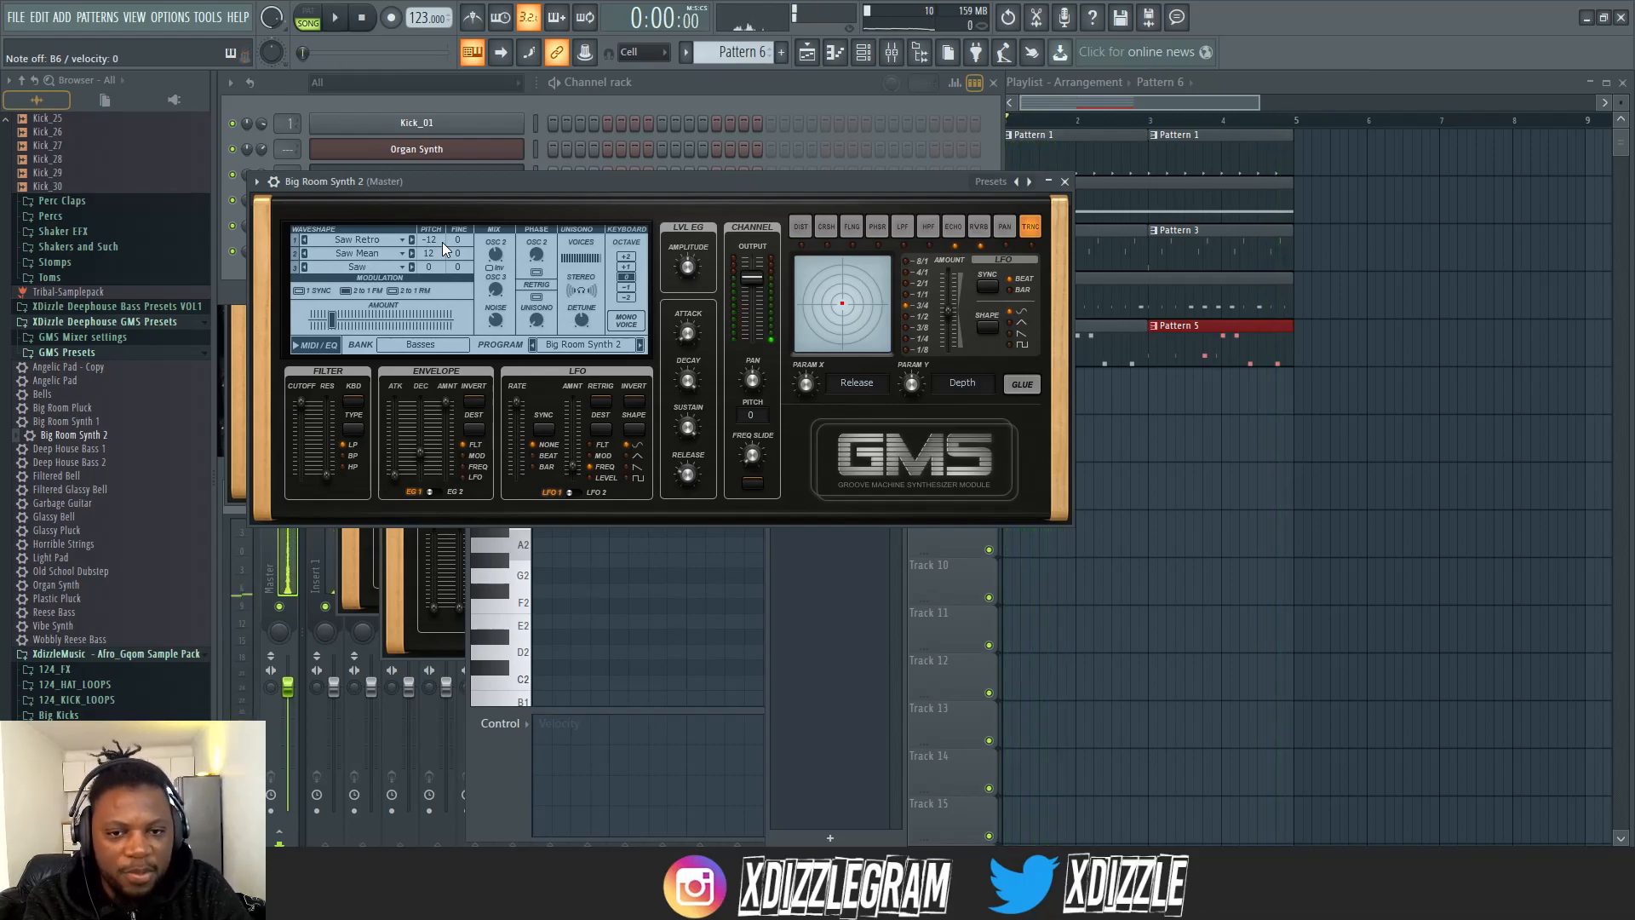
{"action": "left_click", "coordinate": [806, 87]}
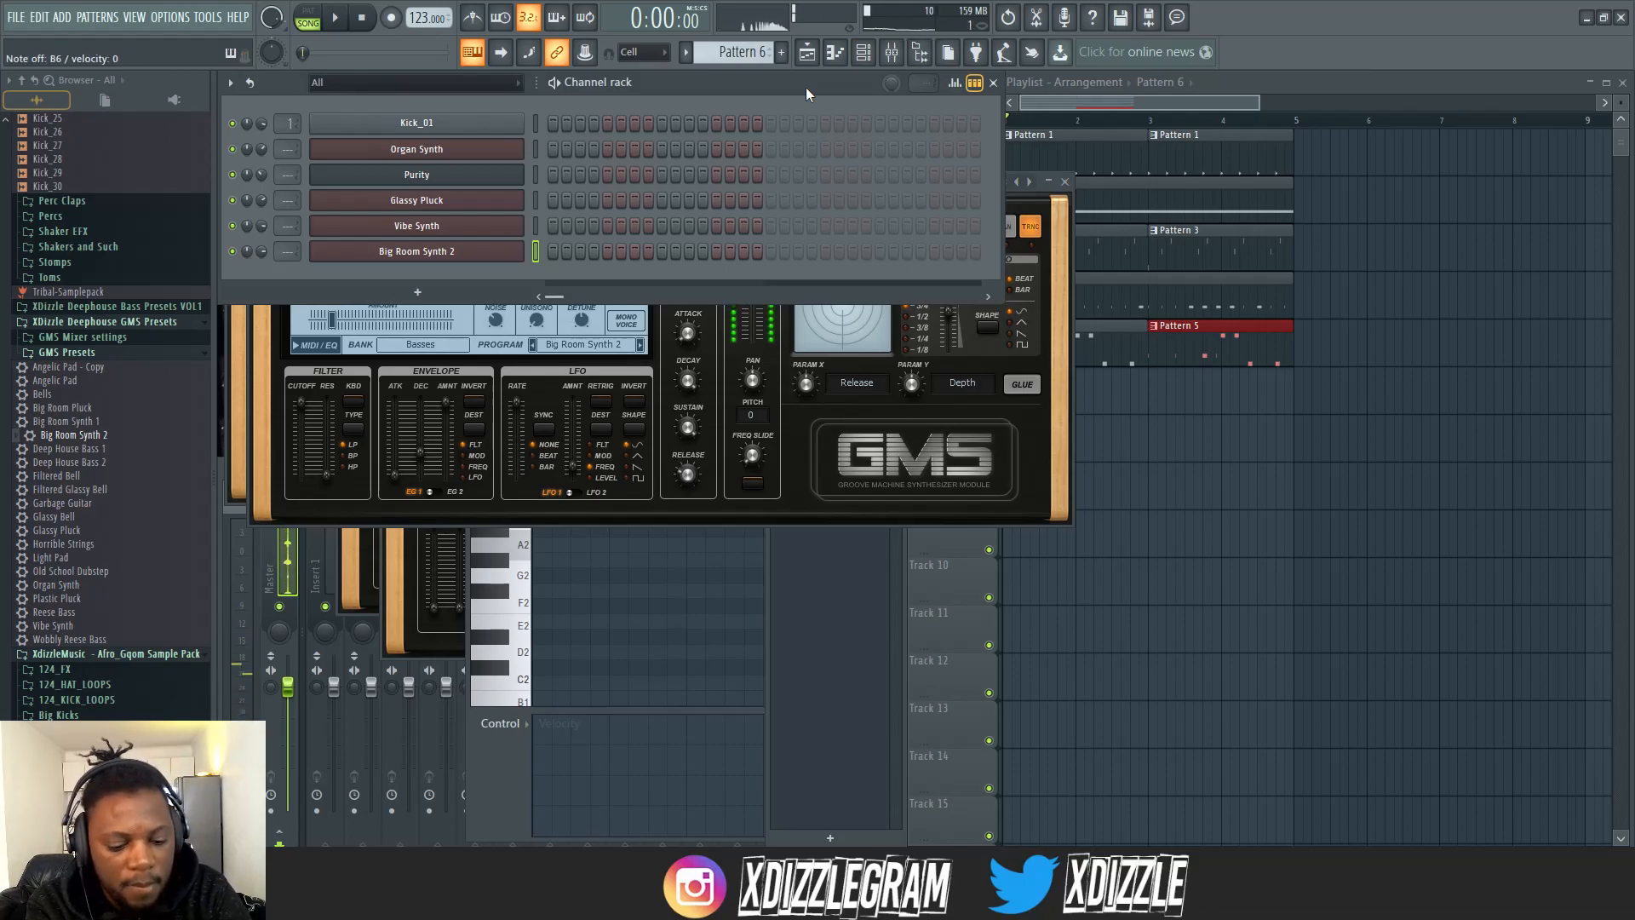
{"action": "key", "text": "r"}
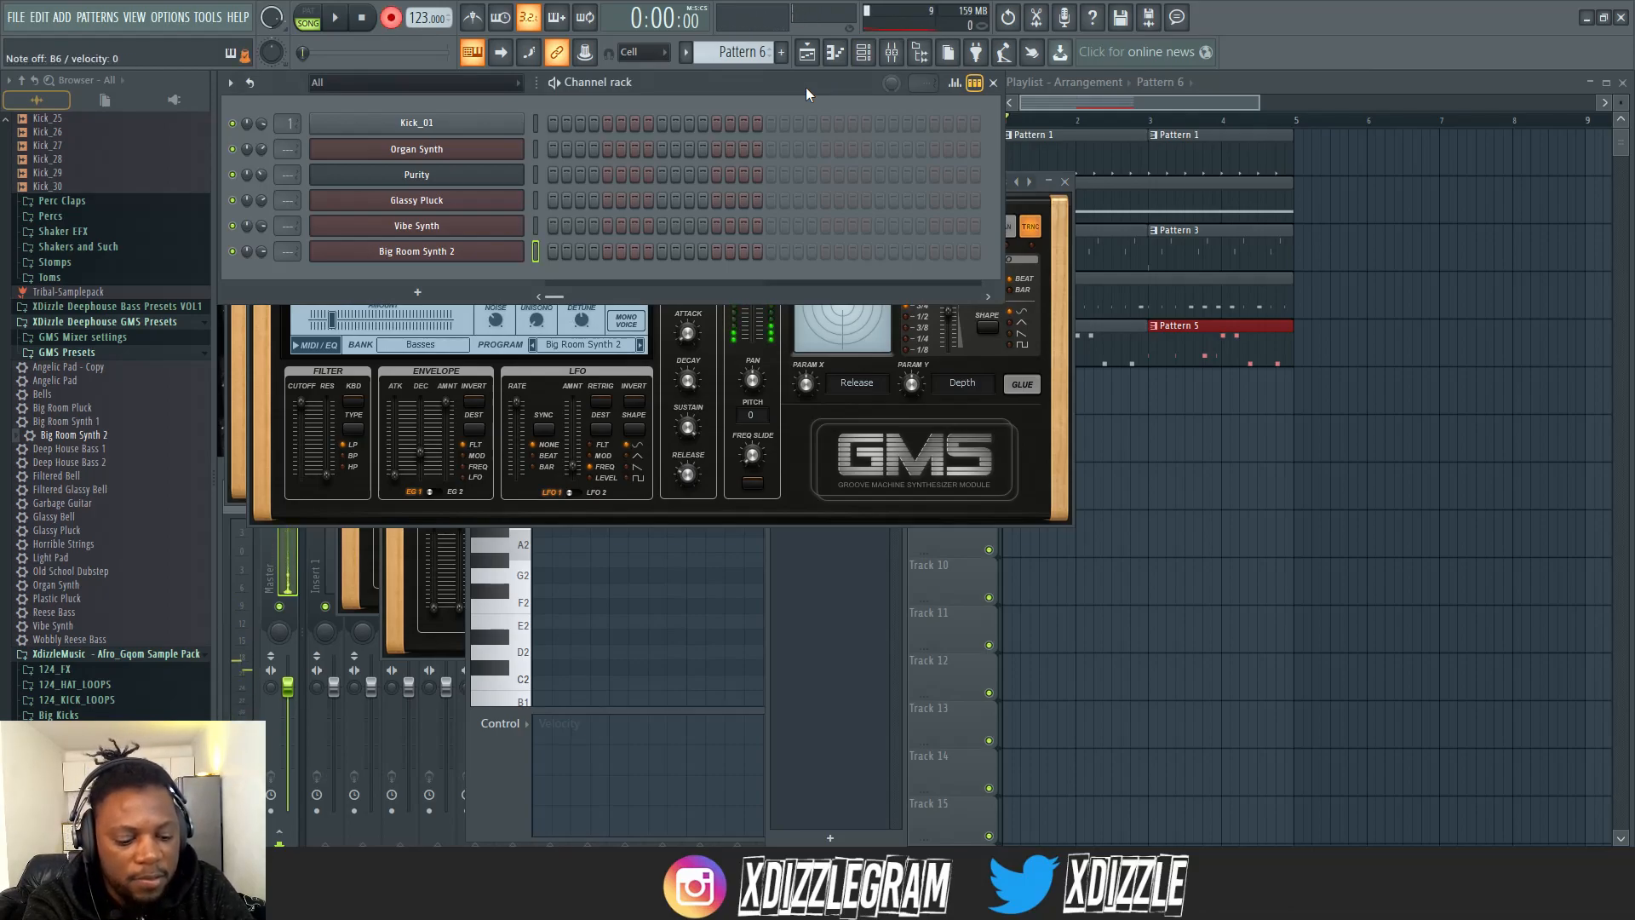
{"action": "key", "text": "space"}
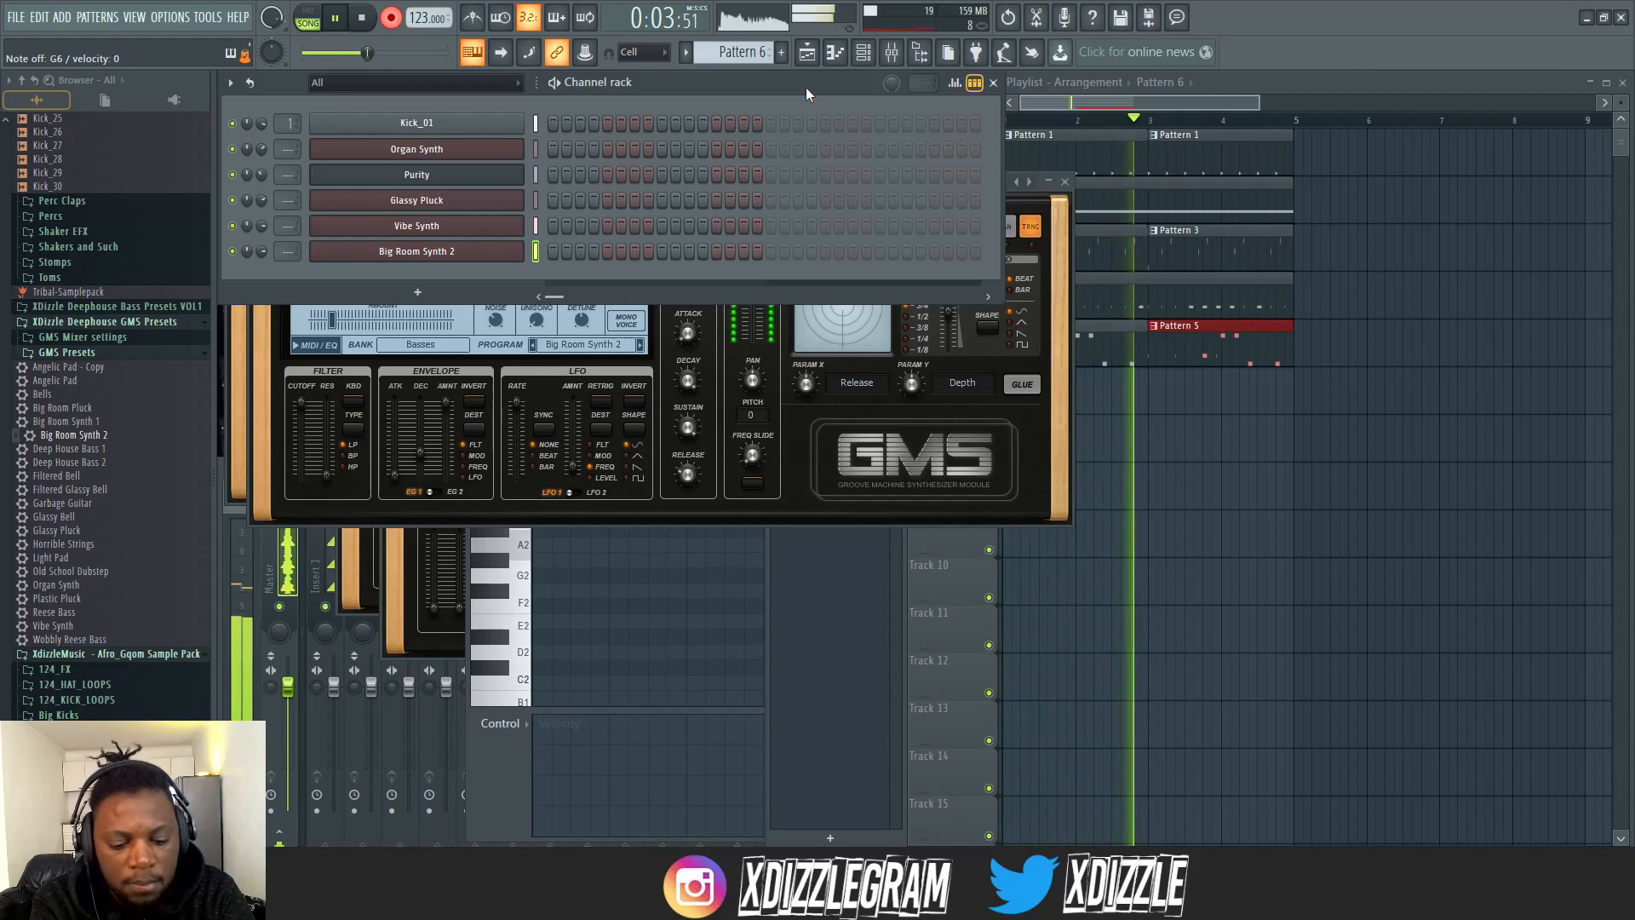
{"action": "key", "text": "space"}
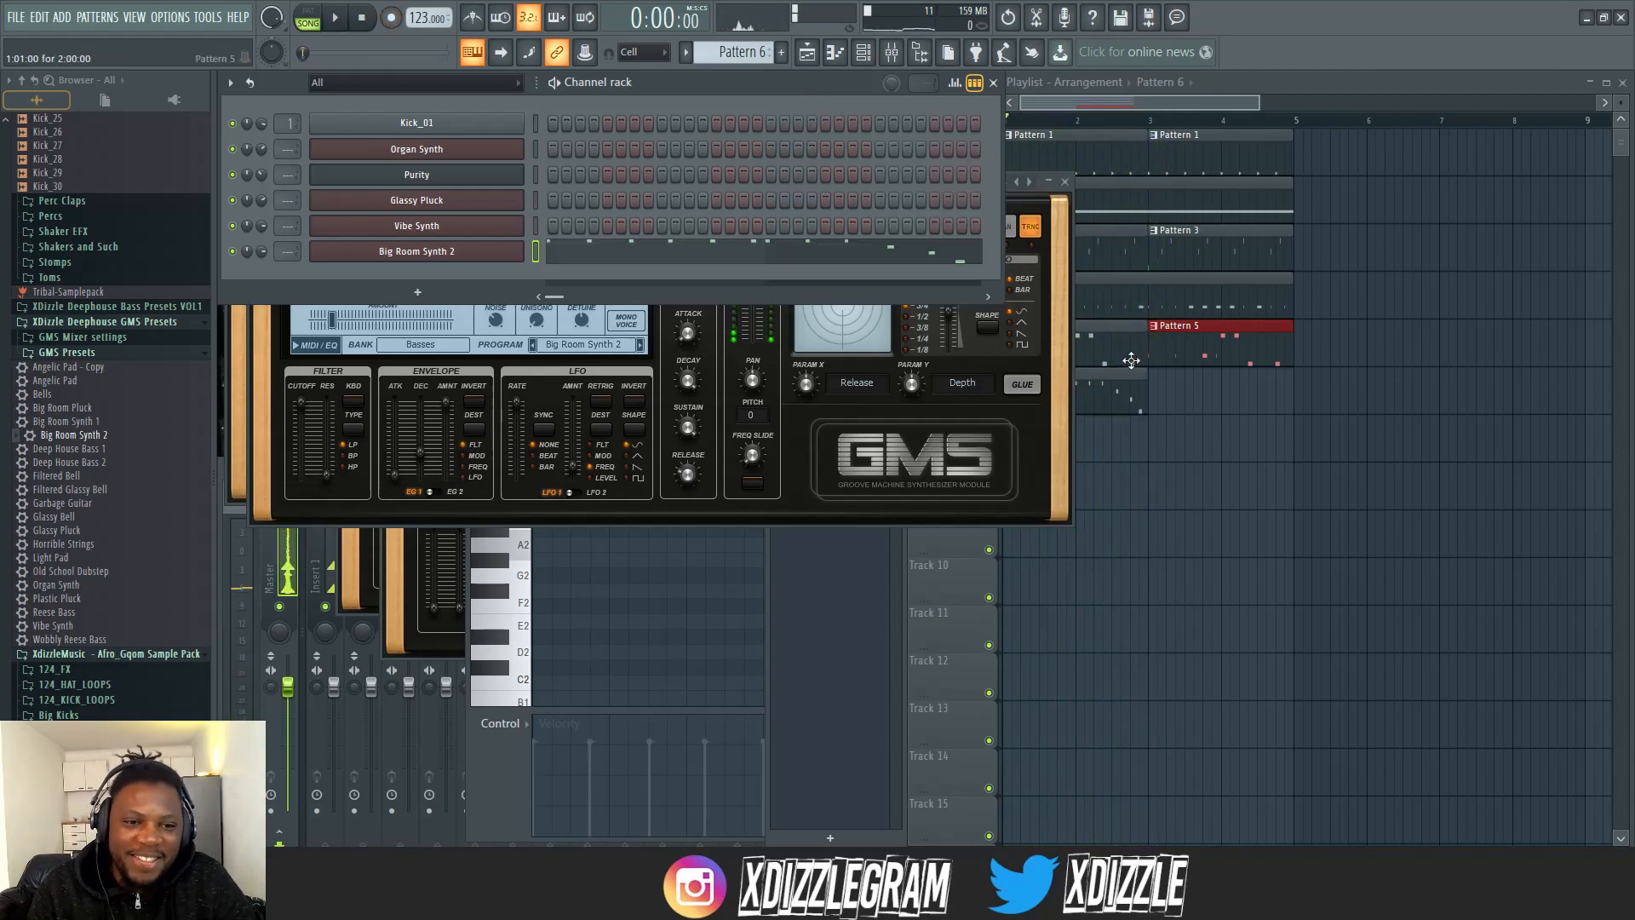
- Duplicate the Pattern 6 clip on Track 6, quantize the Big Room Synth 2 notes in the piano roll, and play the result
{"action": "left_click", "coordinate": [1162, 397]}
{"action": "left_click", "coordinate": [707, 256]}
{"action": "scroll", "coordinate": [723, 292], "scroll_direction": "up", "scroll_amount": 5}
{"action": "scroll", "coordinate": [719, 288], "scroll_direction": "up", "scroll_amount": 3}
{"action": "key", "text": "alt+q"}
{"action": "key", "text": "Return"}
{"action": "key", "text": "space"}
- Move Pattern 6's last A6, G6 and E6 notes one step earlier and add another E6 just before bar 3
{"action": "left_click", "coordinate": [649, 100]}
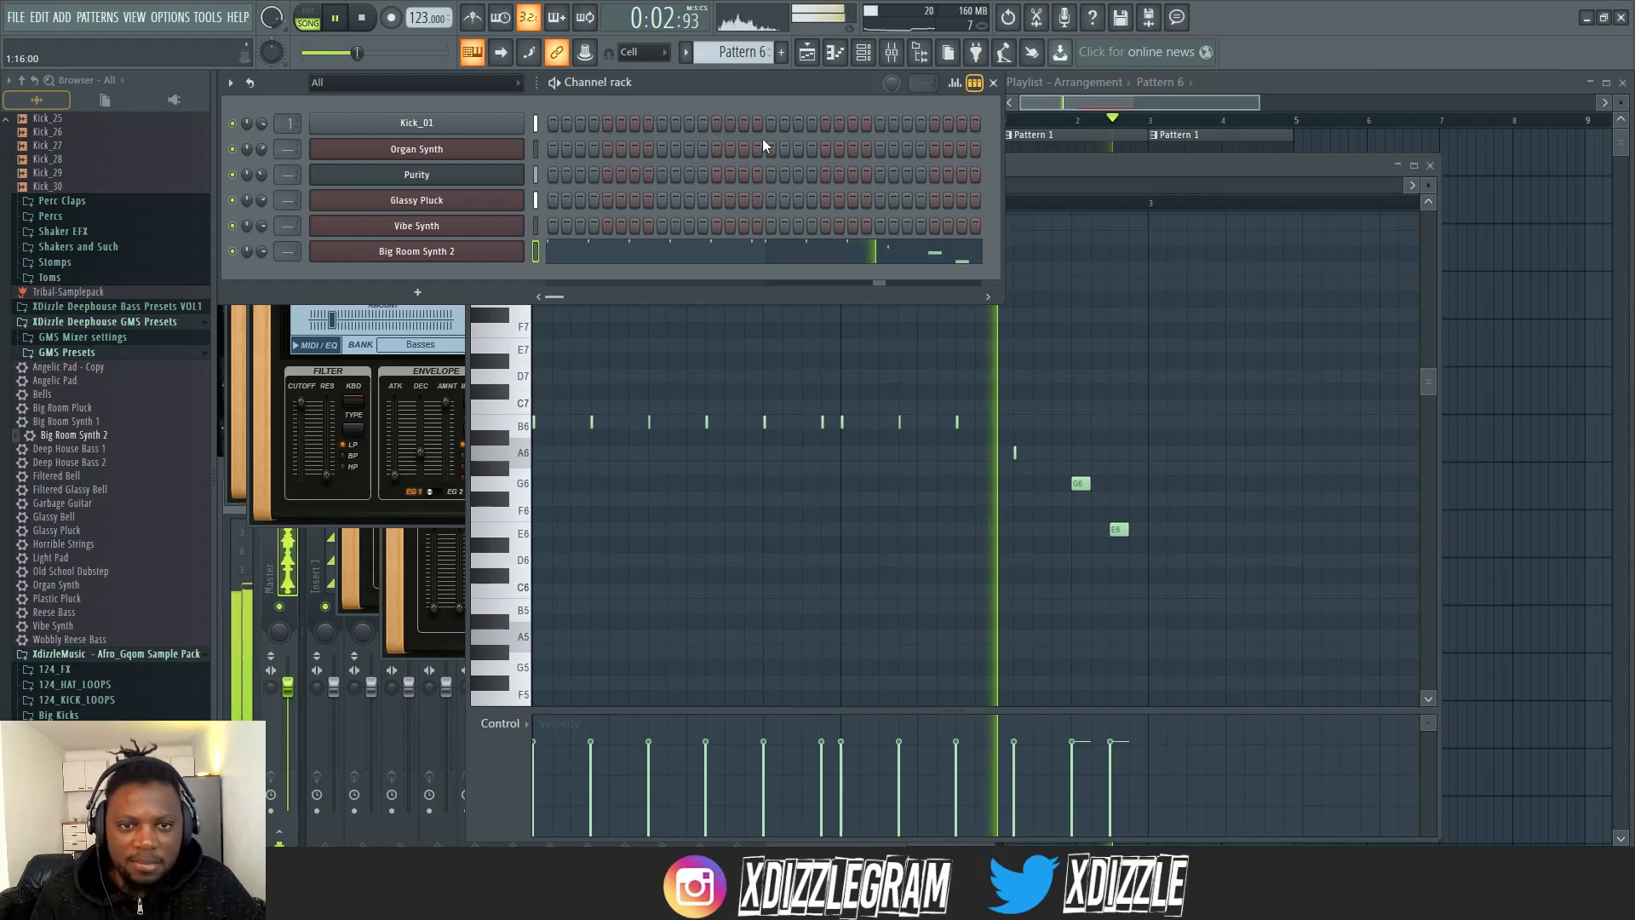
{"action": "left_click", "coordinate": [1113, 170]}
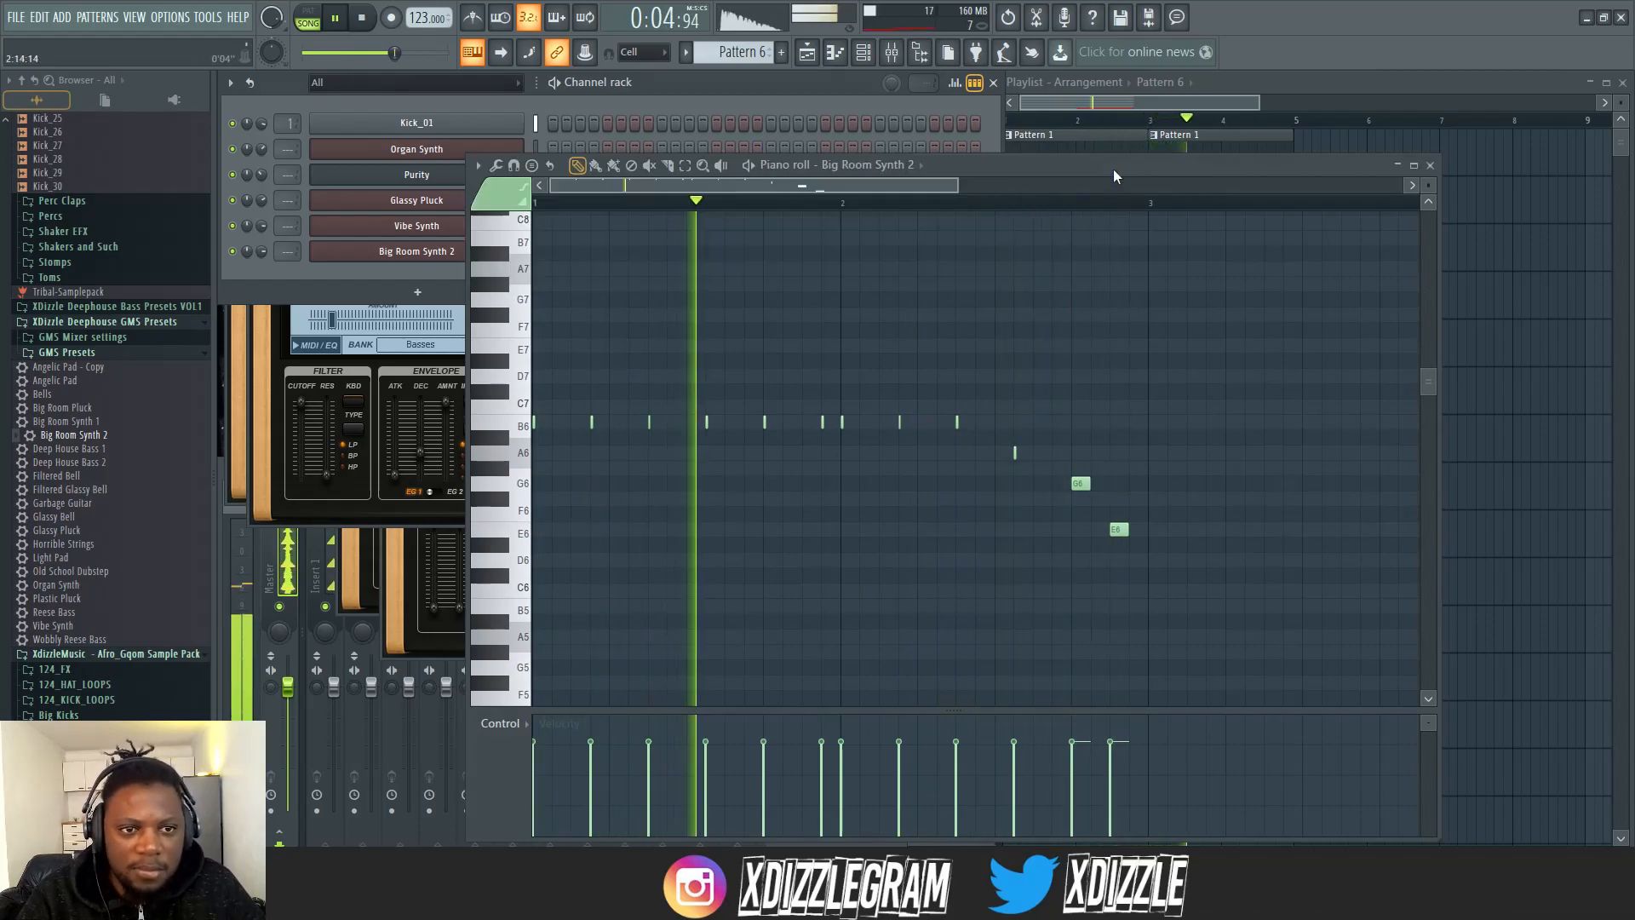
{"action": "key", "text": "space"}
{"action": "left_click_drag", "start_coordinate": [1212, 596], "coordinate": [1013, 433]}
{"action": "key", "text": "space"}
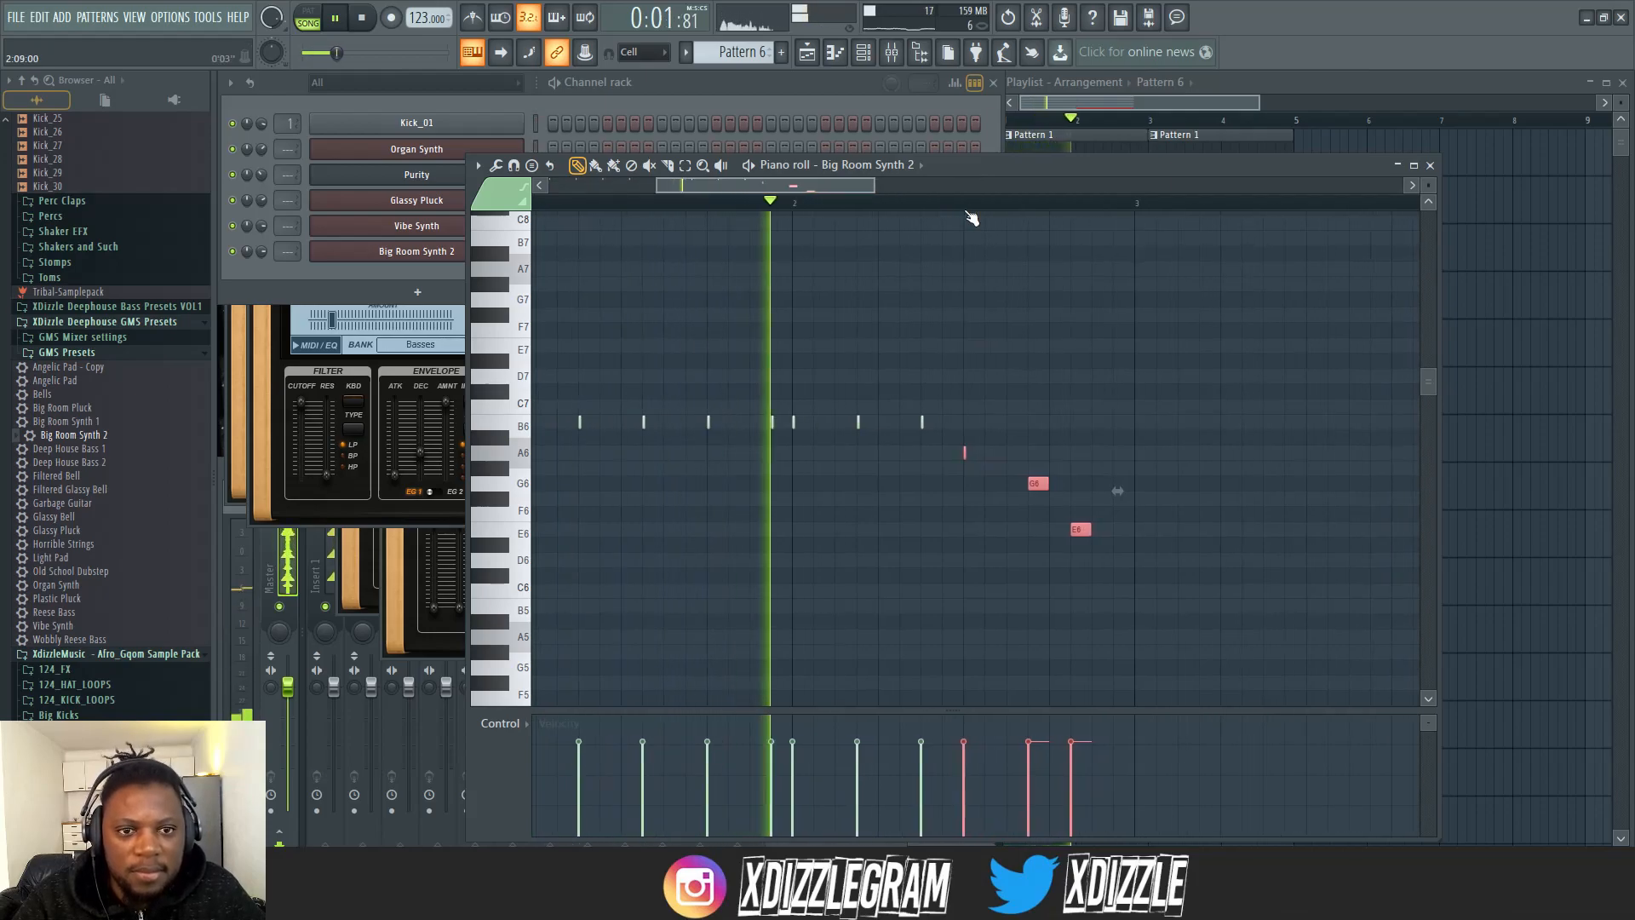
{"action": "left_click", "coordinate": [966, 330], "text": "ctrl"}
{"action": "key", "text": "space"}
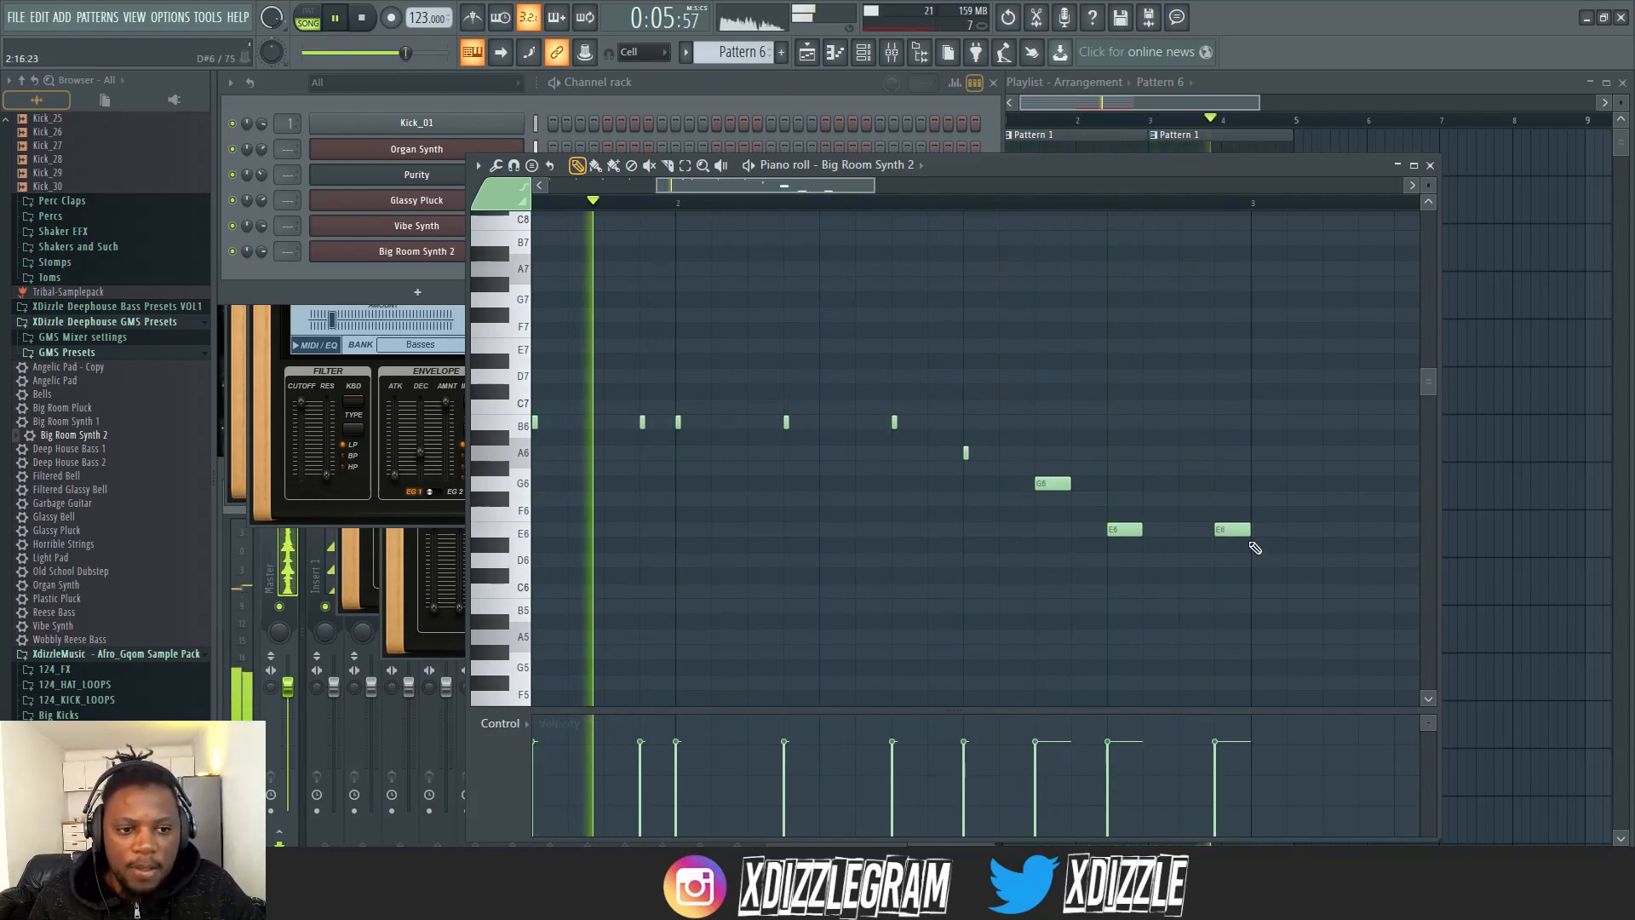
- Listen to the looping arrangement with the Playlist in front, and stop playback
{"action": "left_click", "coordinate": [720, 107]}
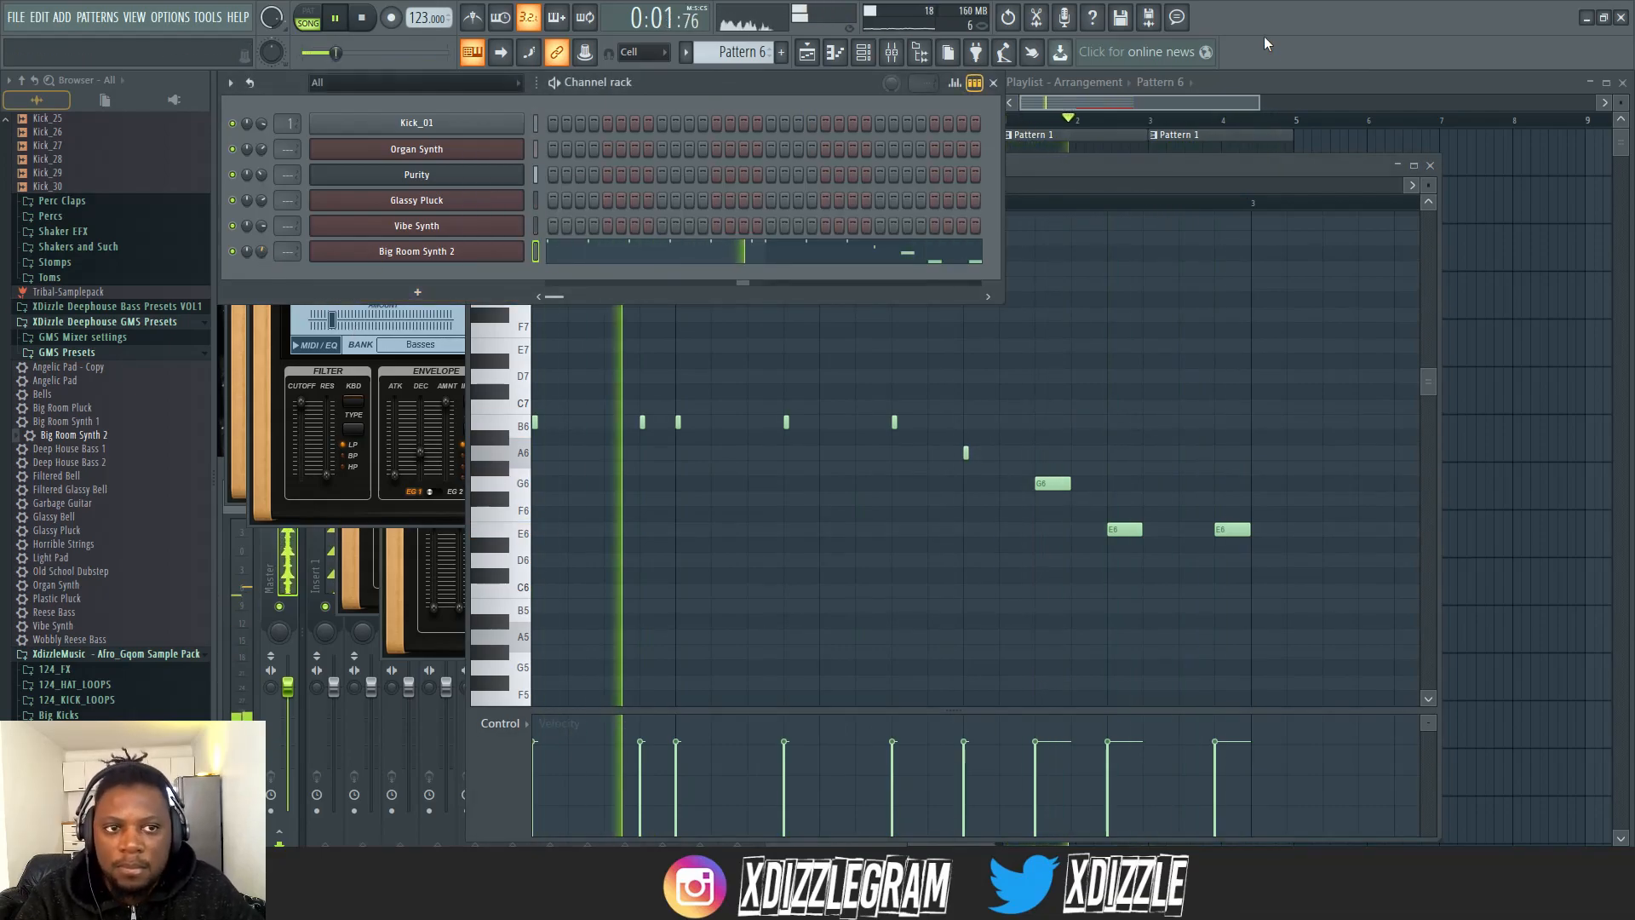
{"action": "left_click", "coordinate": [1095, 150]}
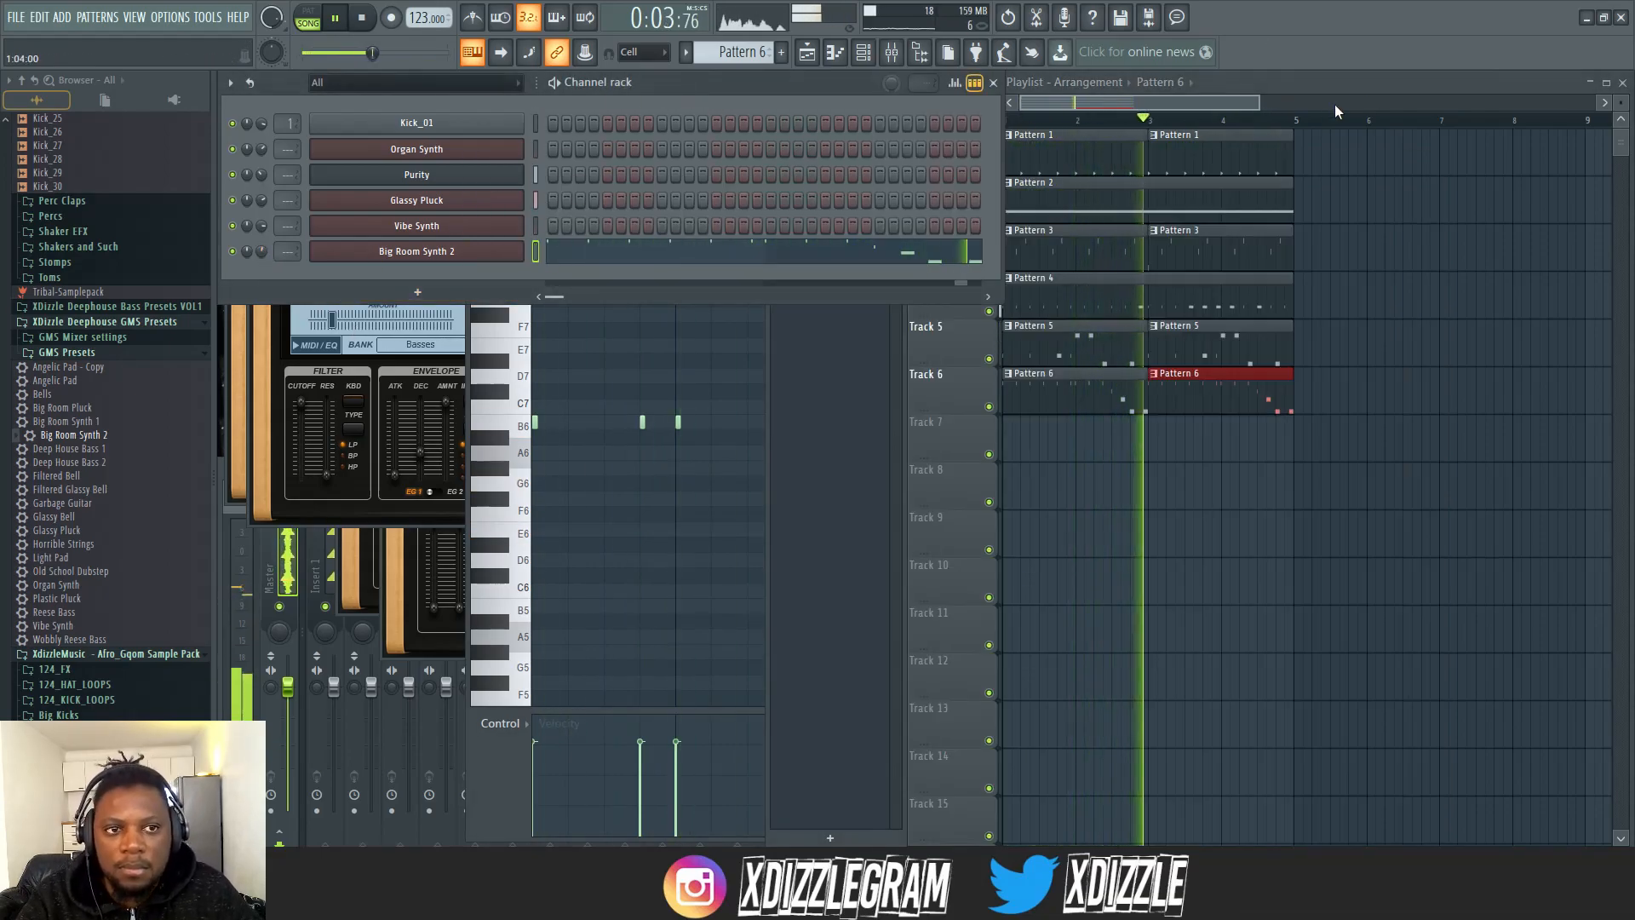
{"action": "scroll", "coordinate": [1099, 106], "scroll_direction": "up", "scroll_amount": 2}
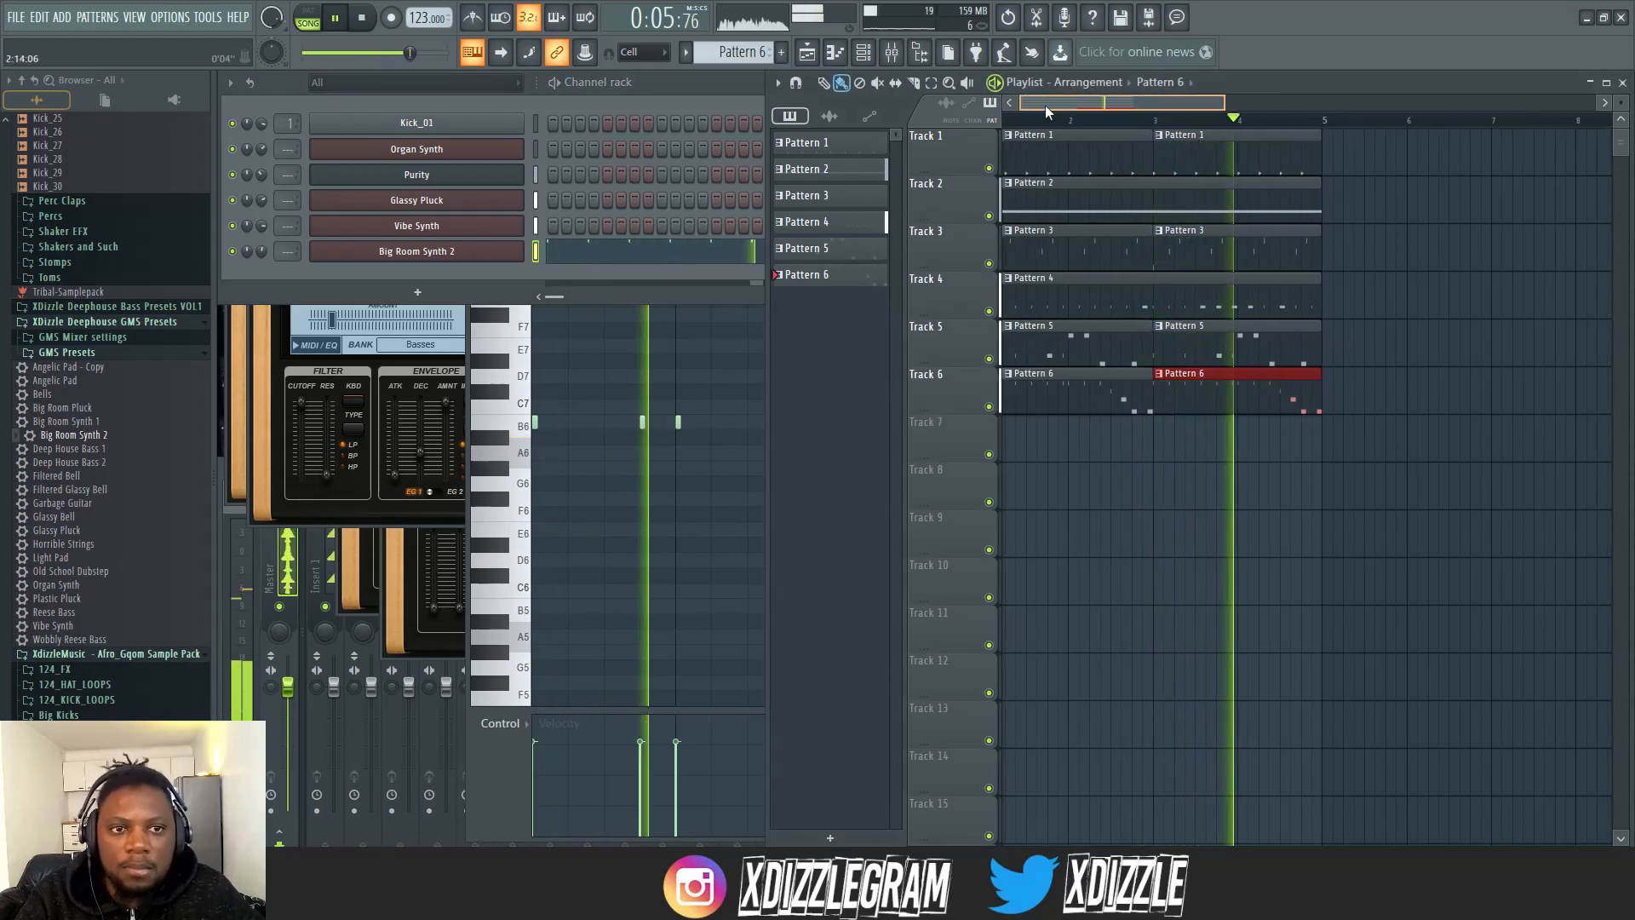
{"action": "left_click", "coordinate": [675, 98]}
{"action": "left_click", "coordinate": [1316, 94]}
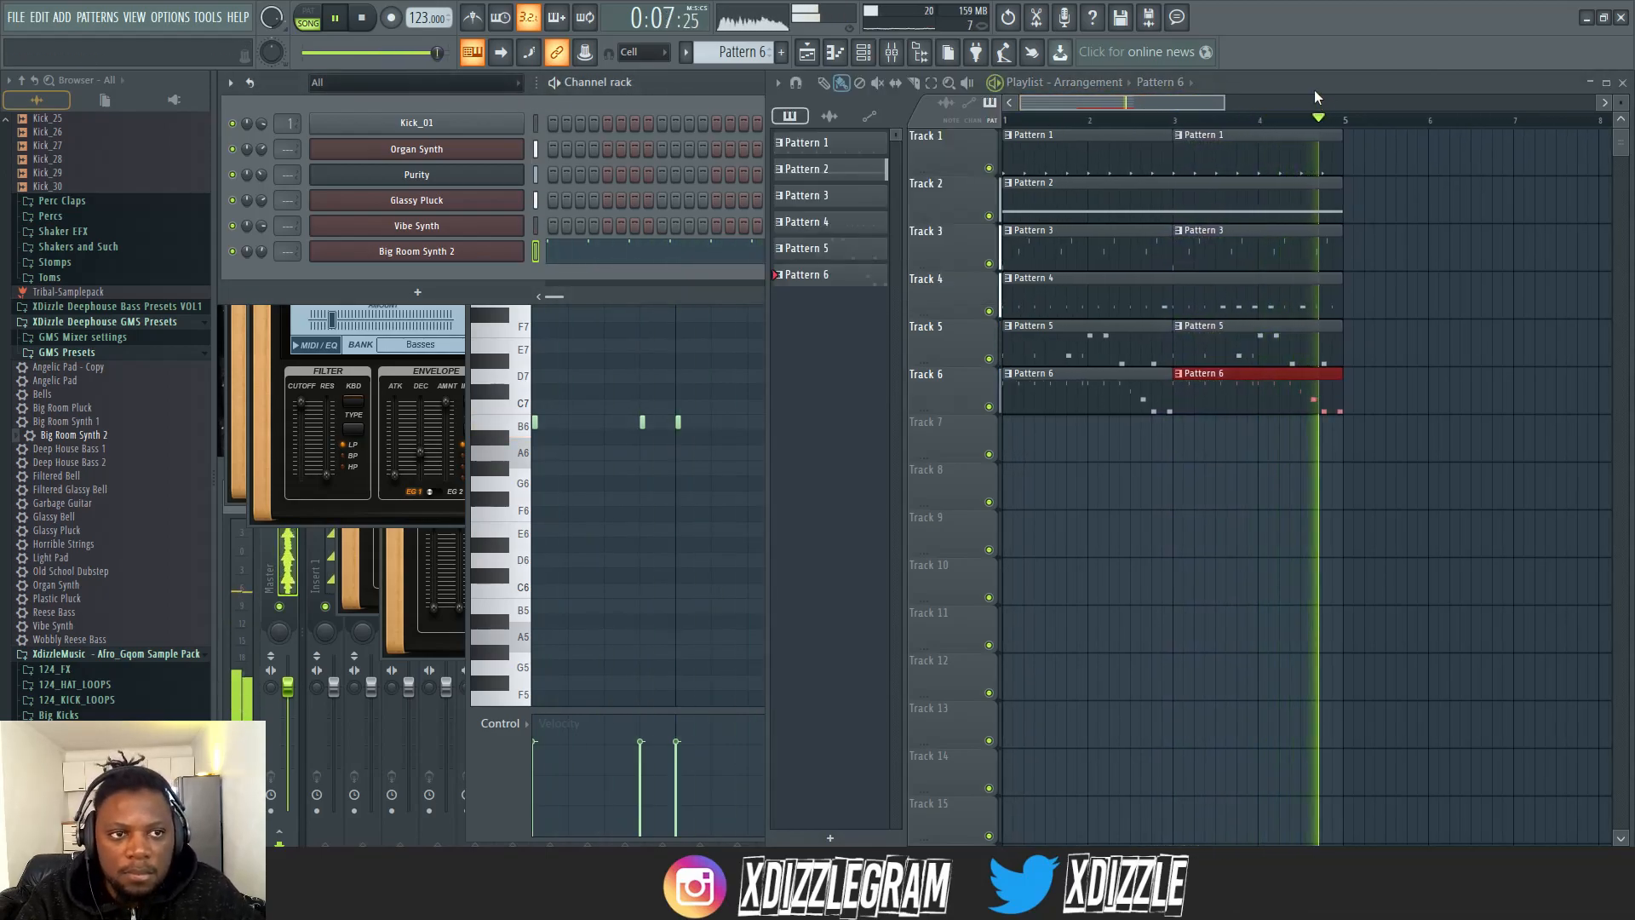
{"action": "left_click", "coordinate": [658, 80]}
{"action": "key", "text": "space"}
- Create Pattern 7 and add a Fruity DX10 channel with the eFlute preset
{"action": "key", "text": "F4"}
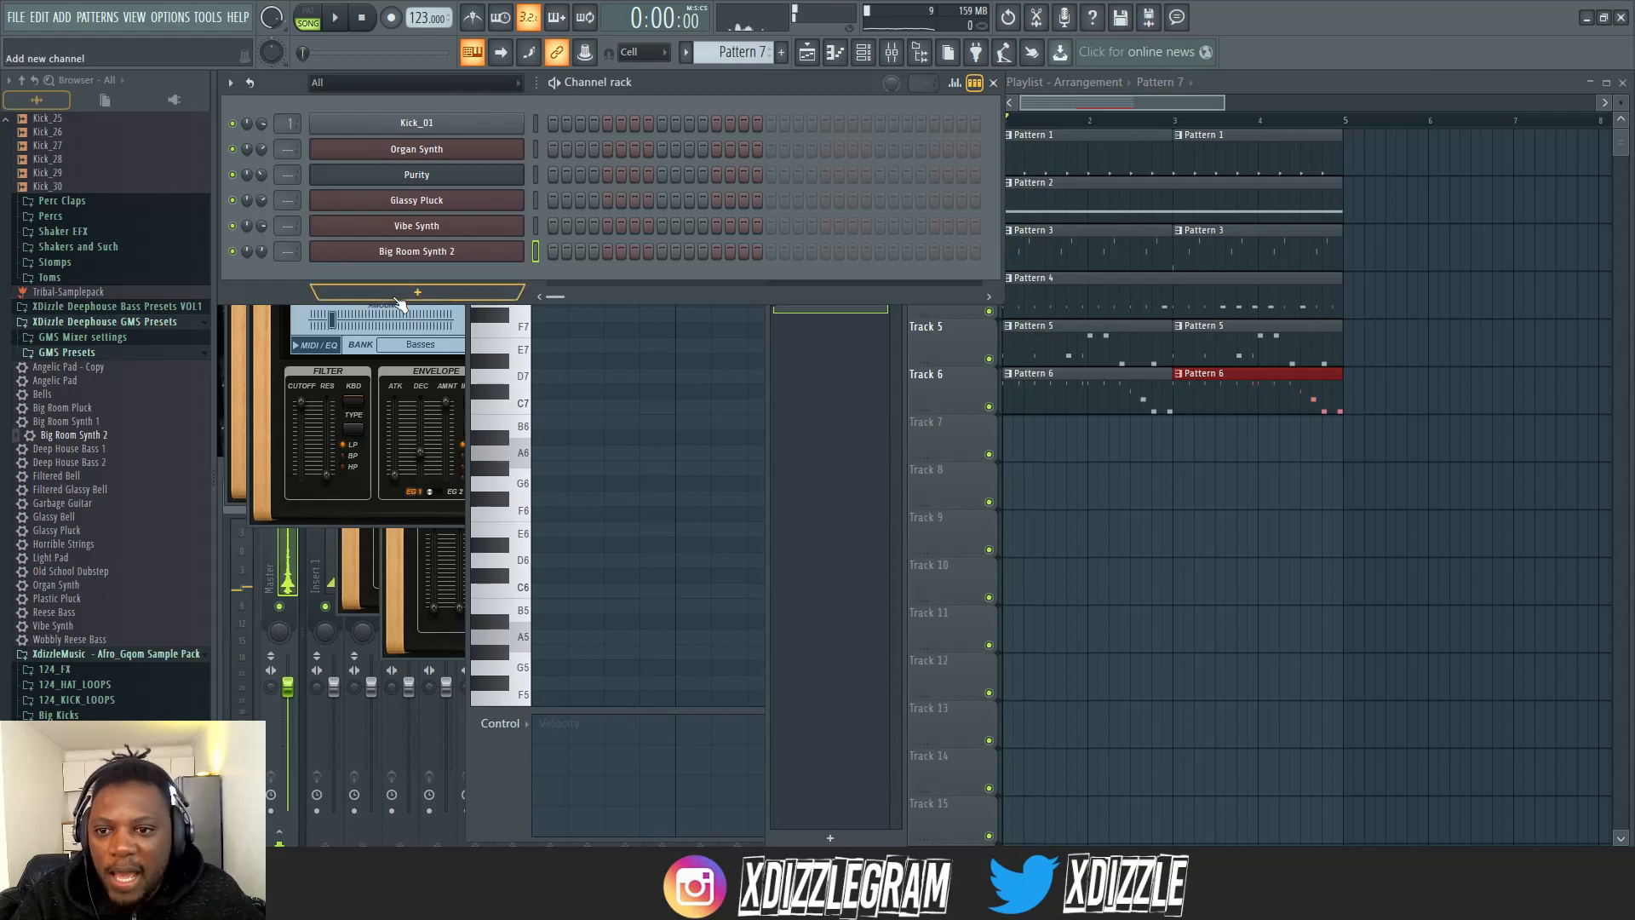
{"action": "left_click", "coordinate": [326, 292]}
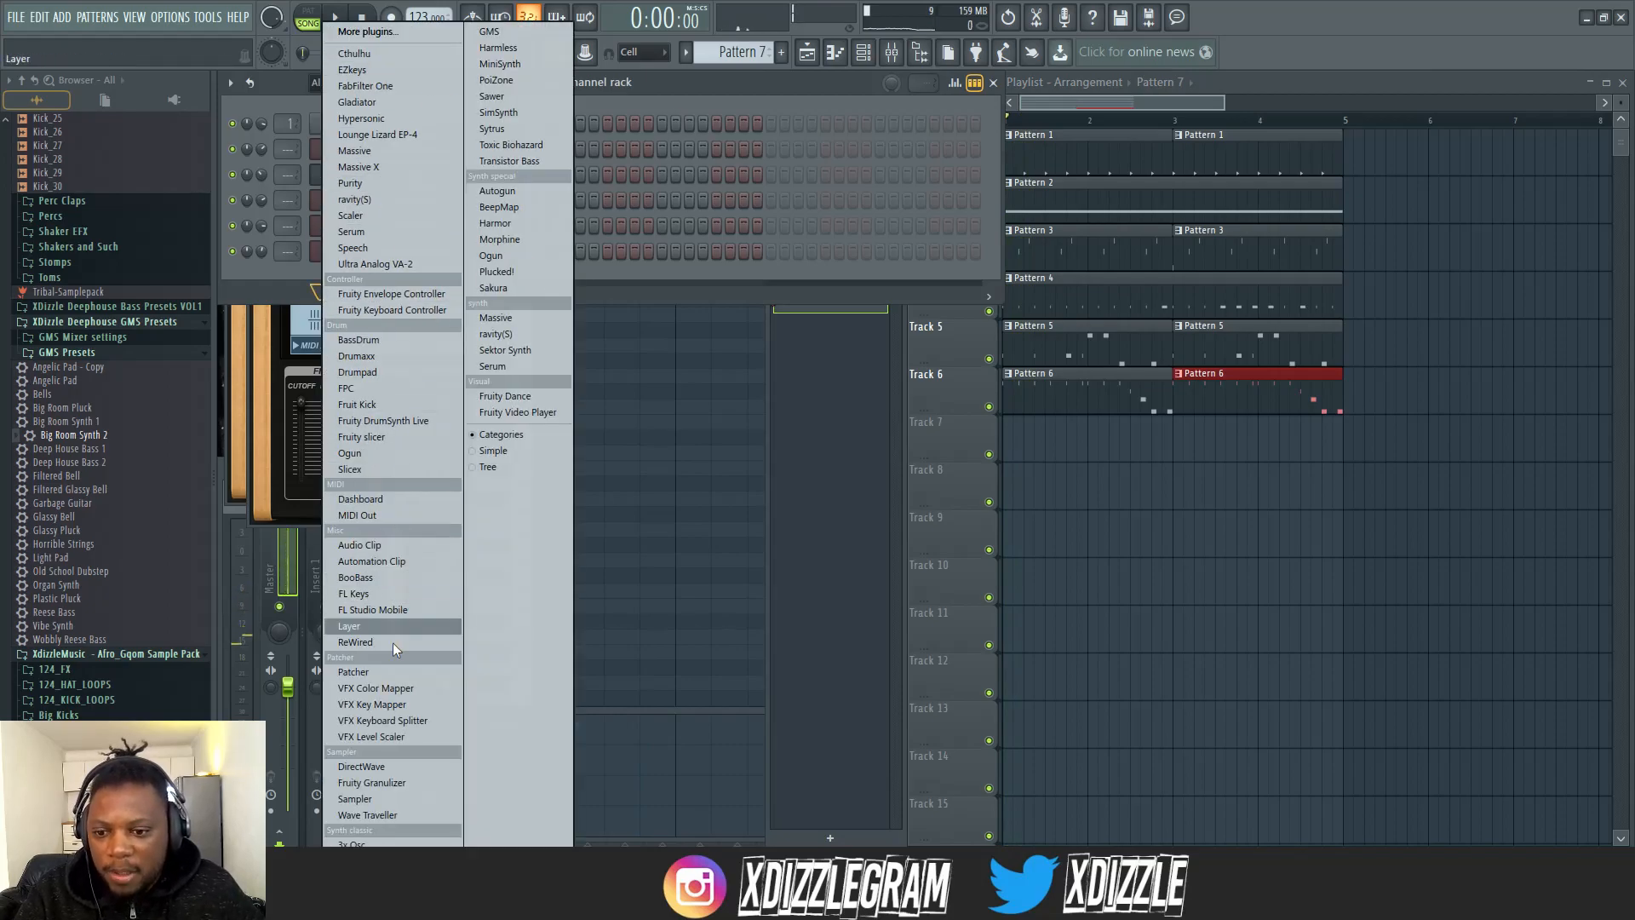
{"action": "left_click", "coordinate": [372, 874]}
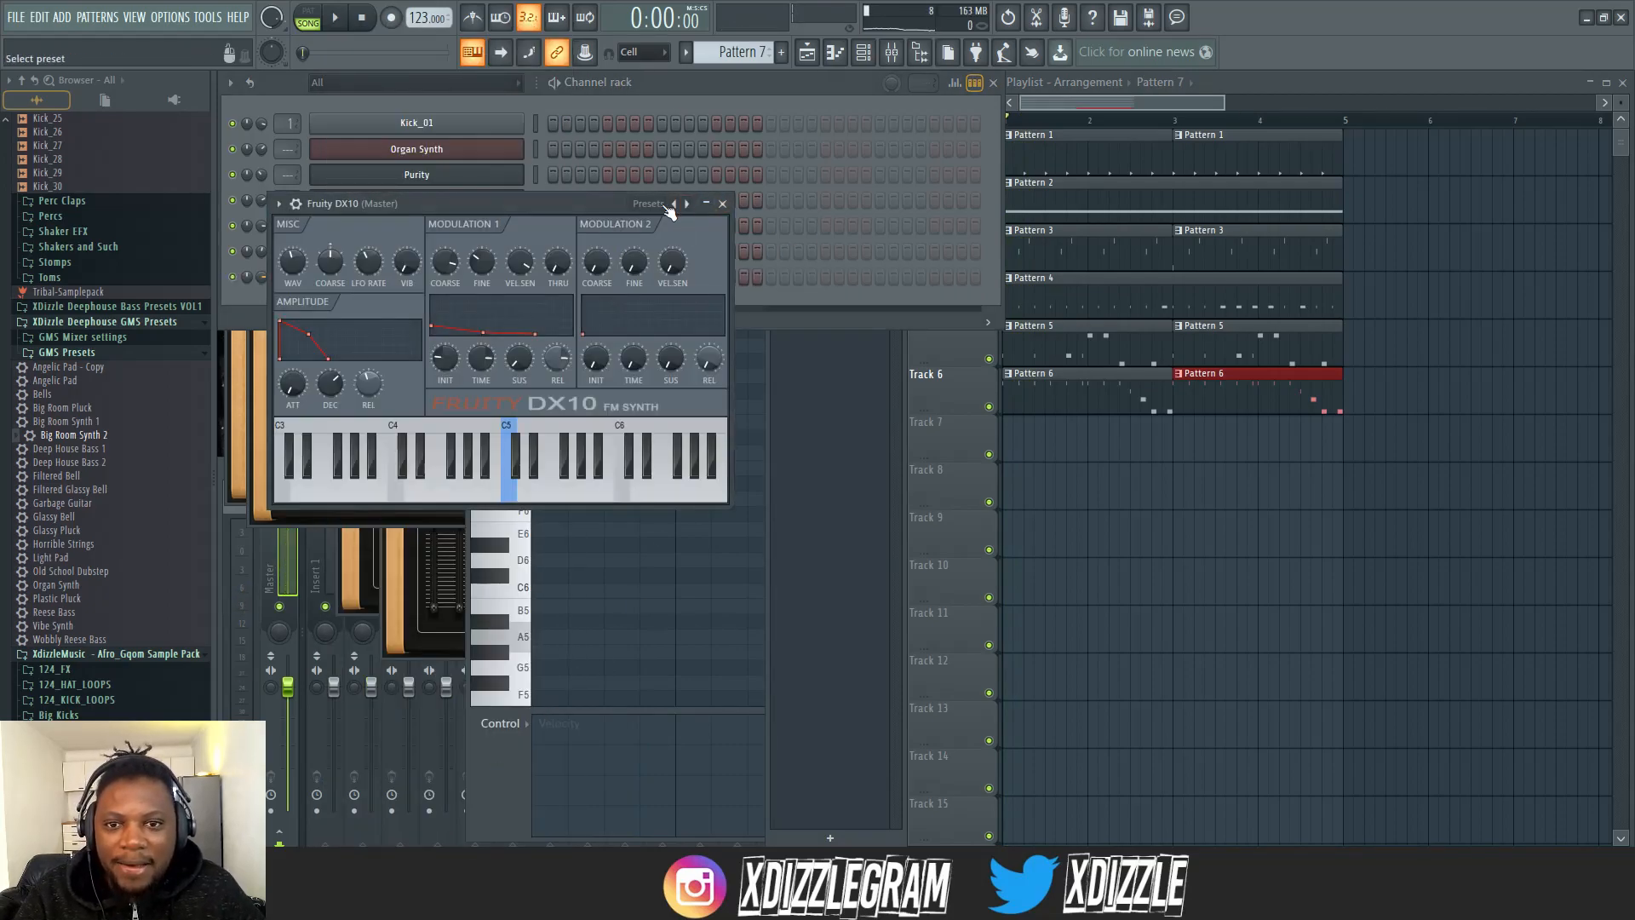
{"action": "left_click", "coordinate": [668, 207]}
{"action": "left_click", "coordinate": [722, 206]}
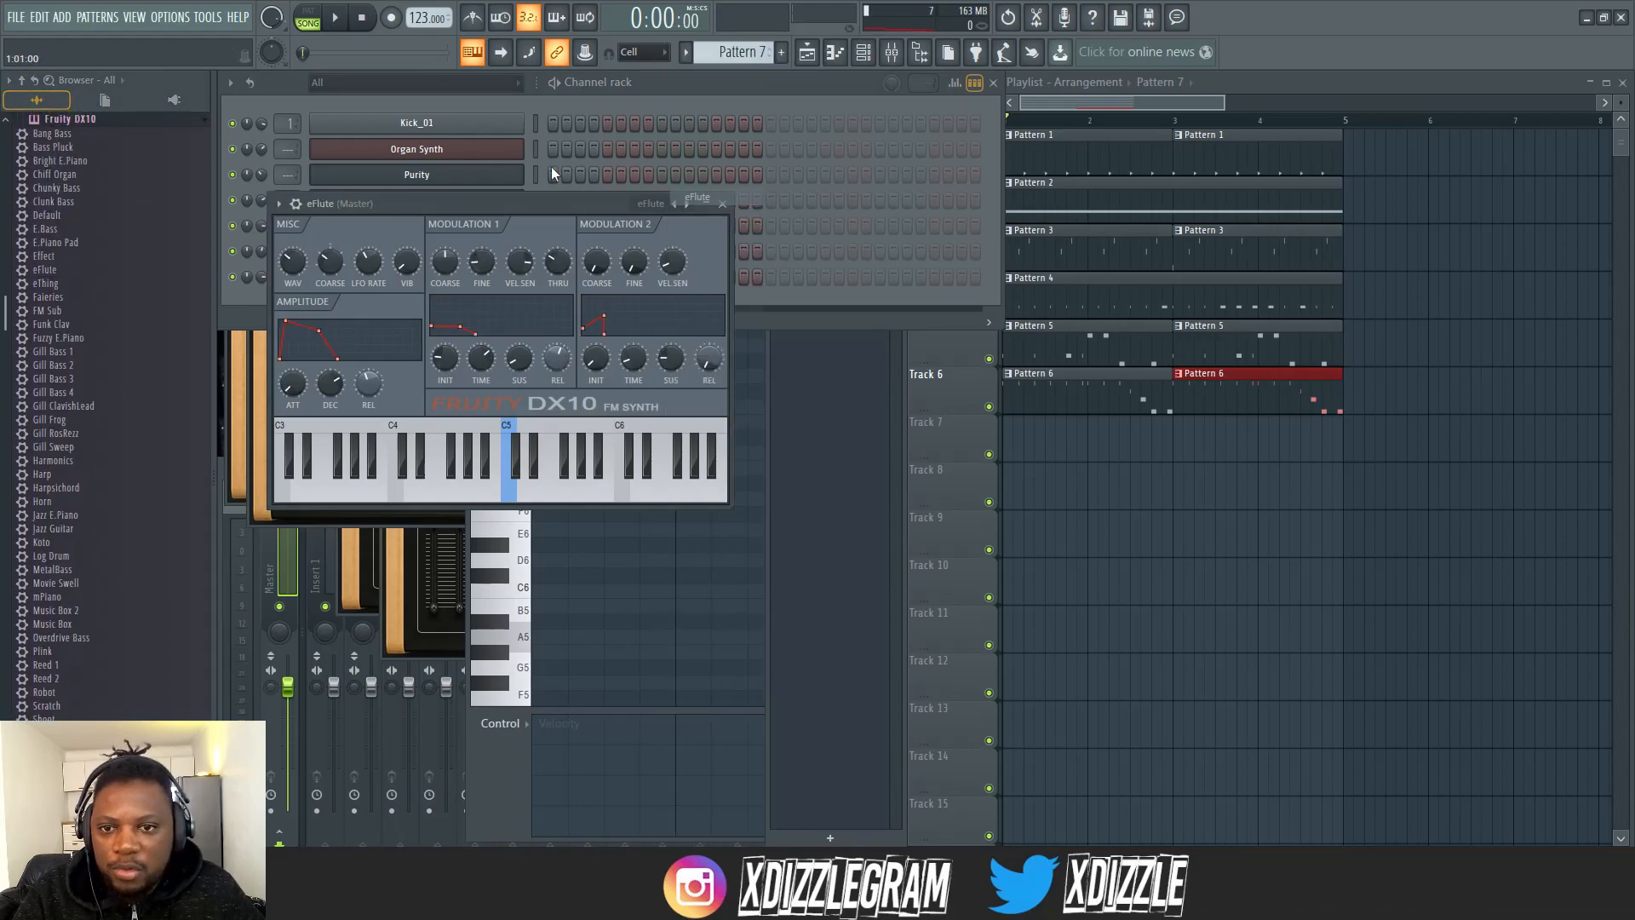
{"action": "left_click_drag", "start_coordinate": [407, 208], "coordinate": [505, 239]}
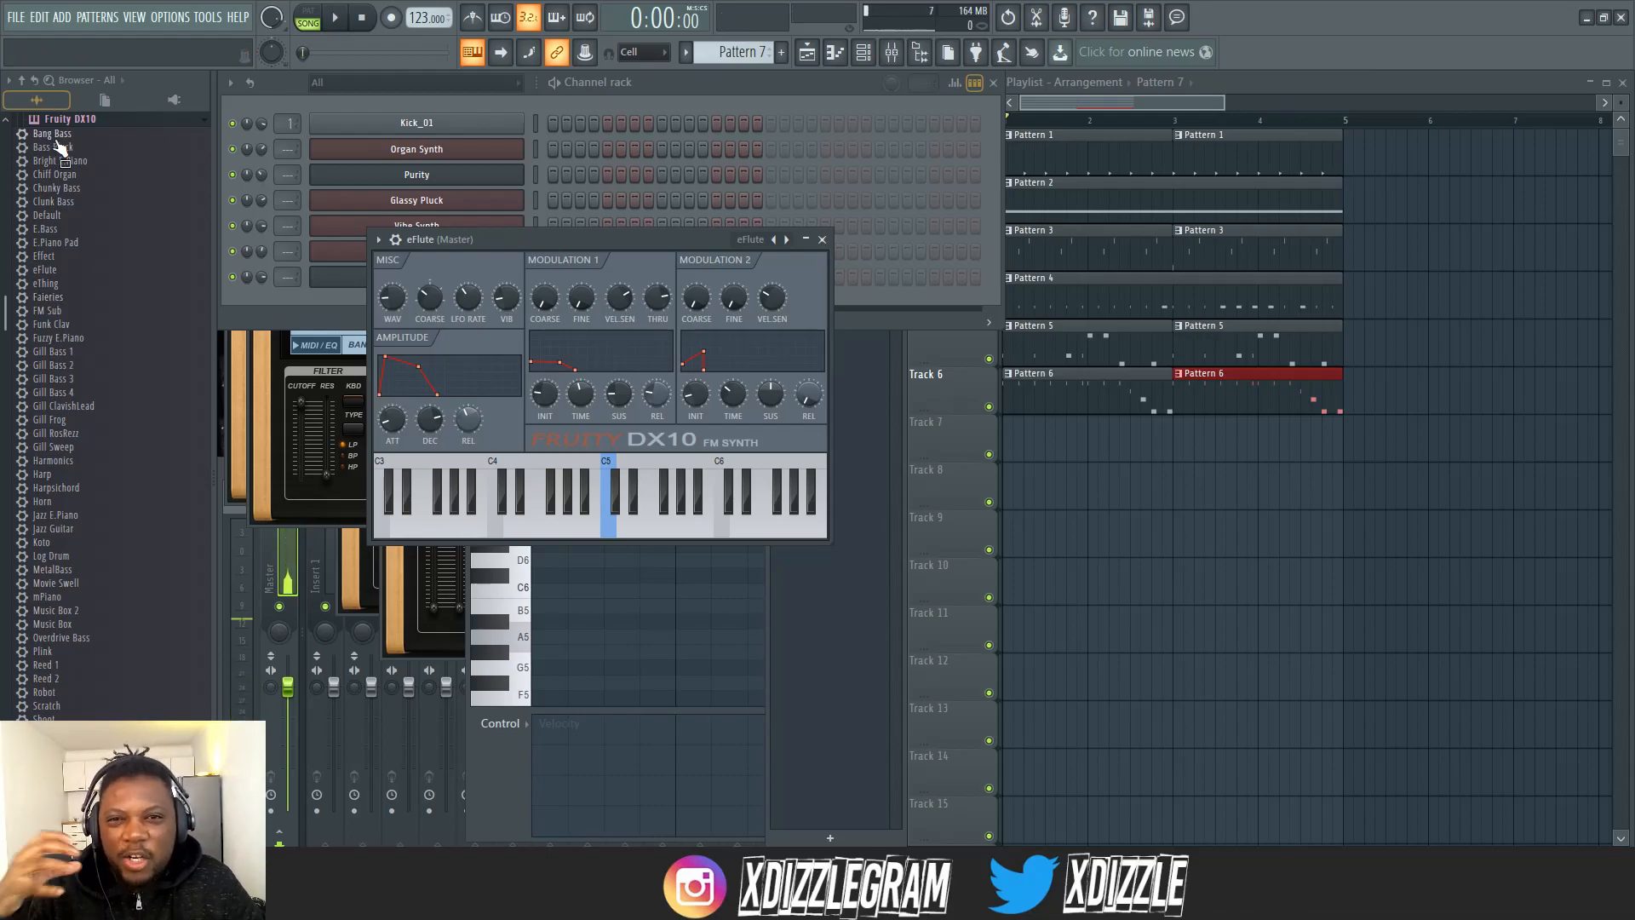
- Rehearse over the arrangement, record an eFlute melody into Pattern 7, and open its notes in the piano roll
{"action": "left_click", "coordinate": [720, 104]}
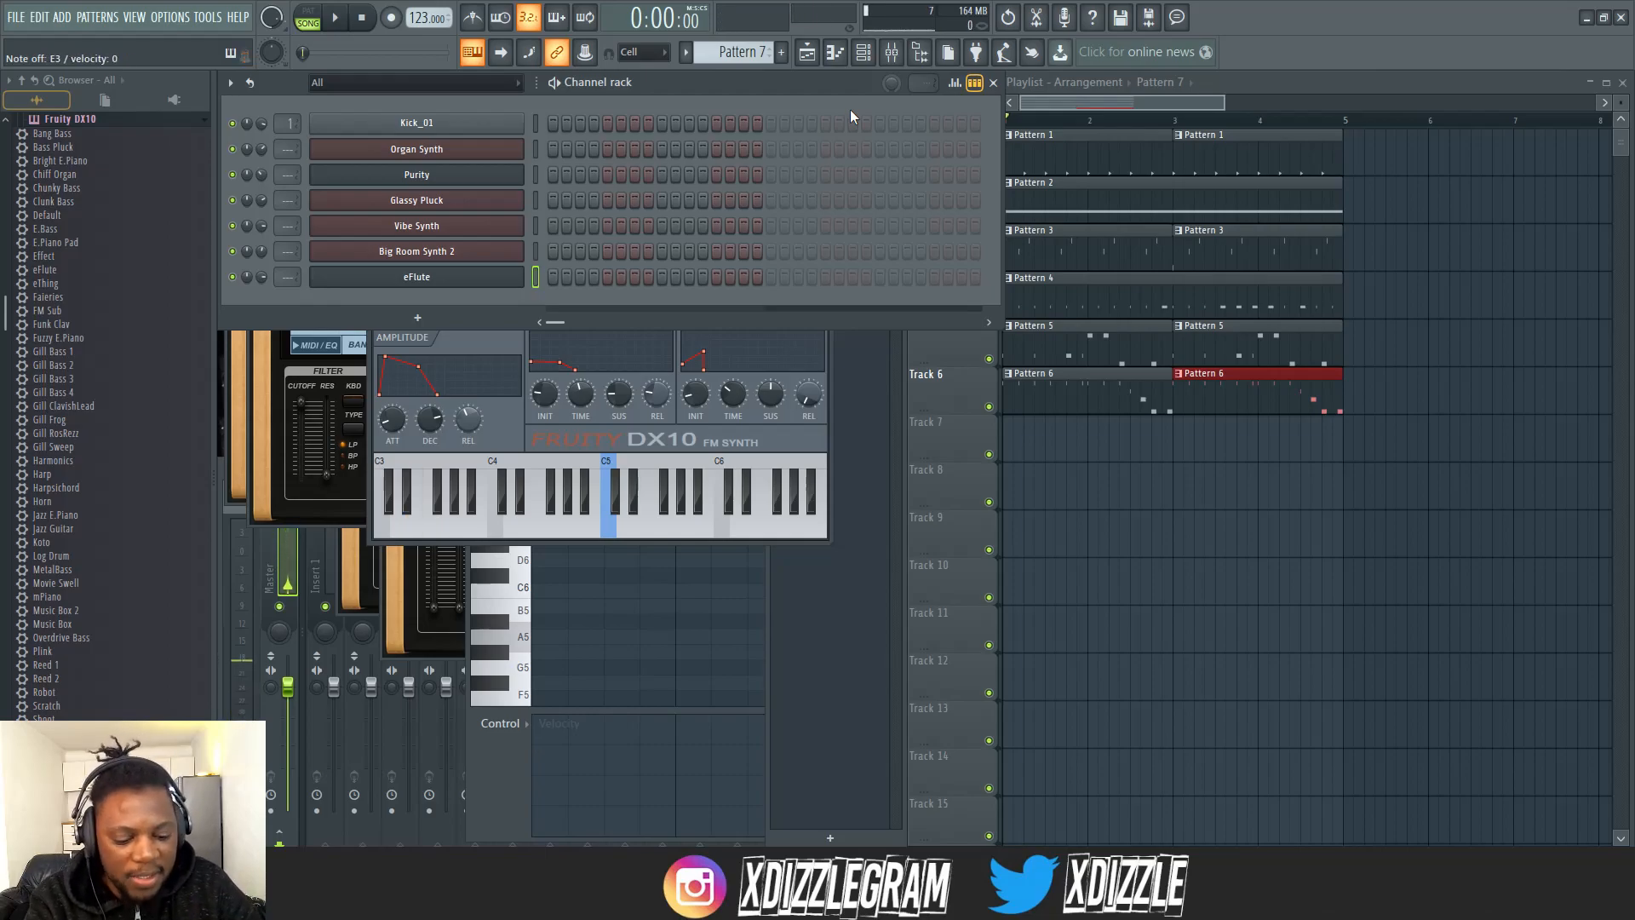
{"action": "key", "text": "space"}
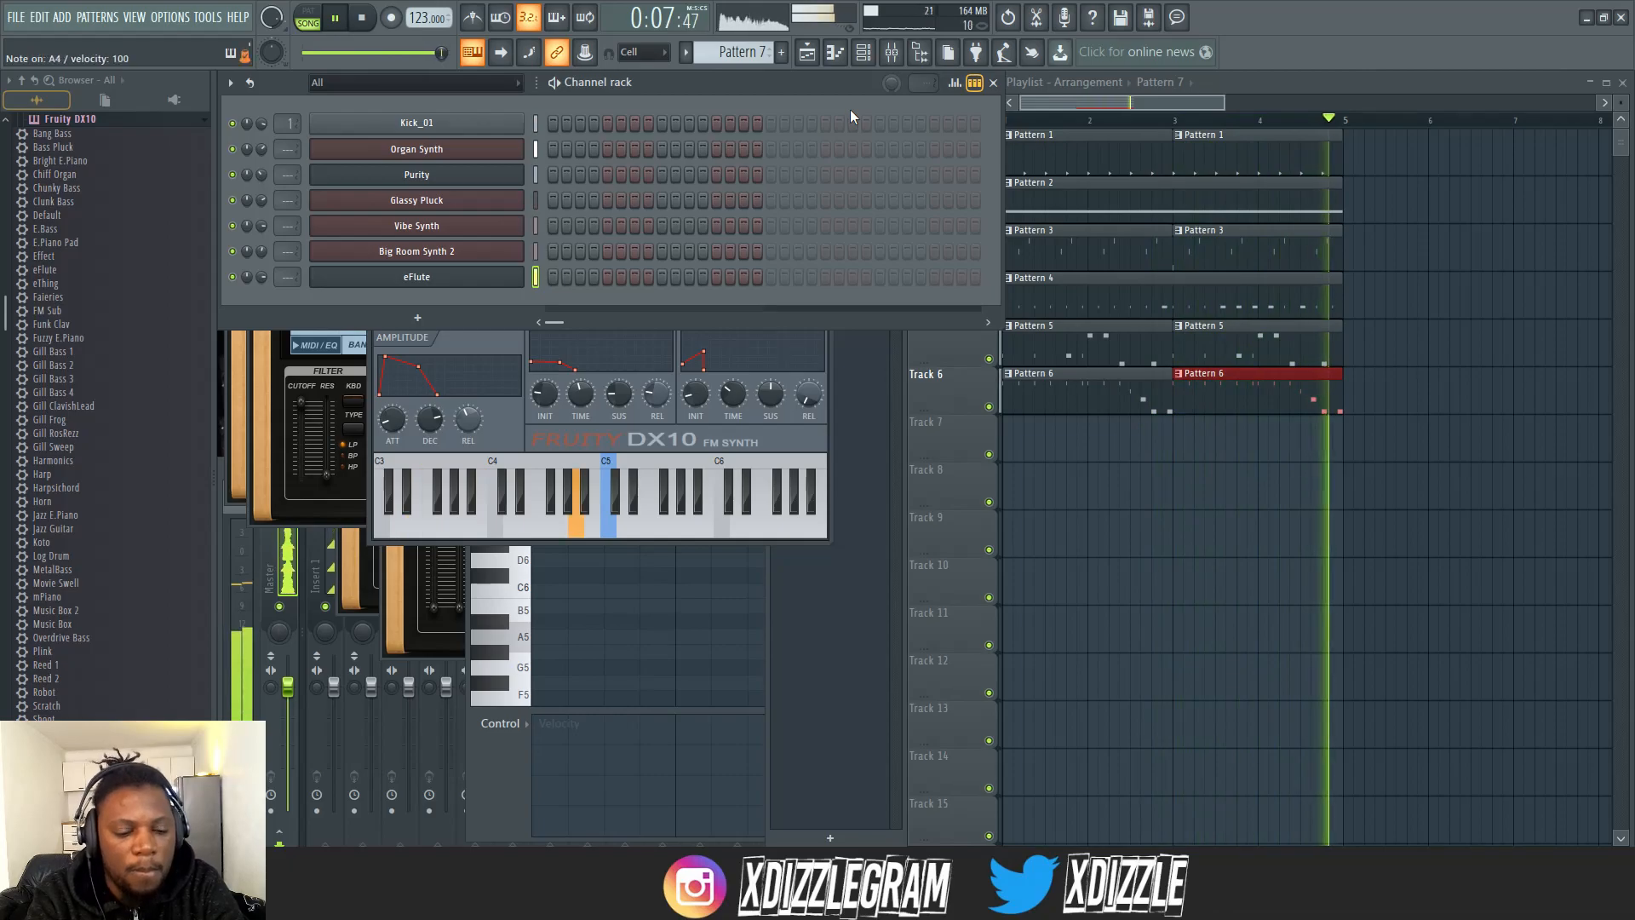
{"action": "key", "text": "space"}
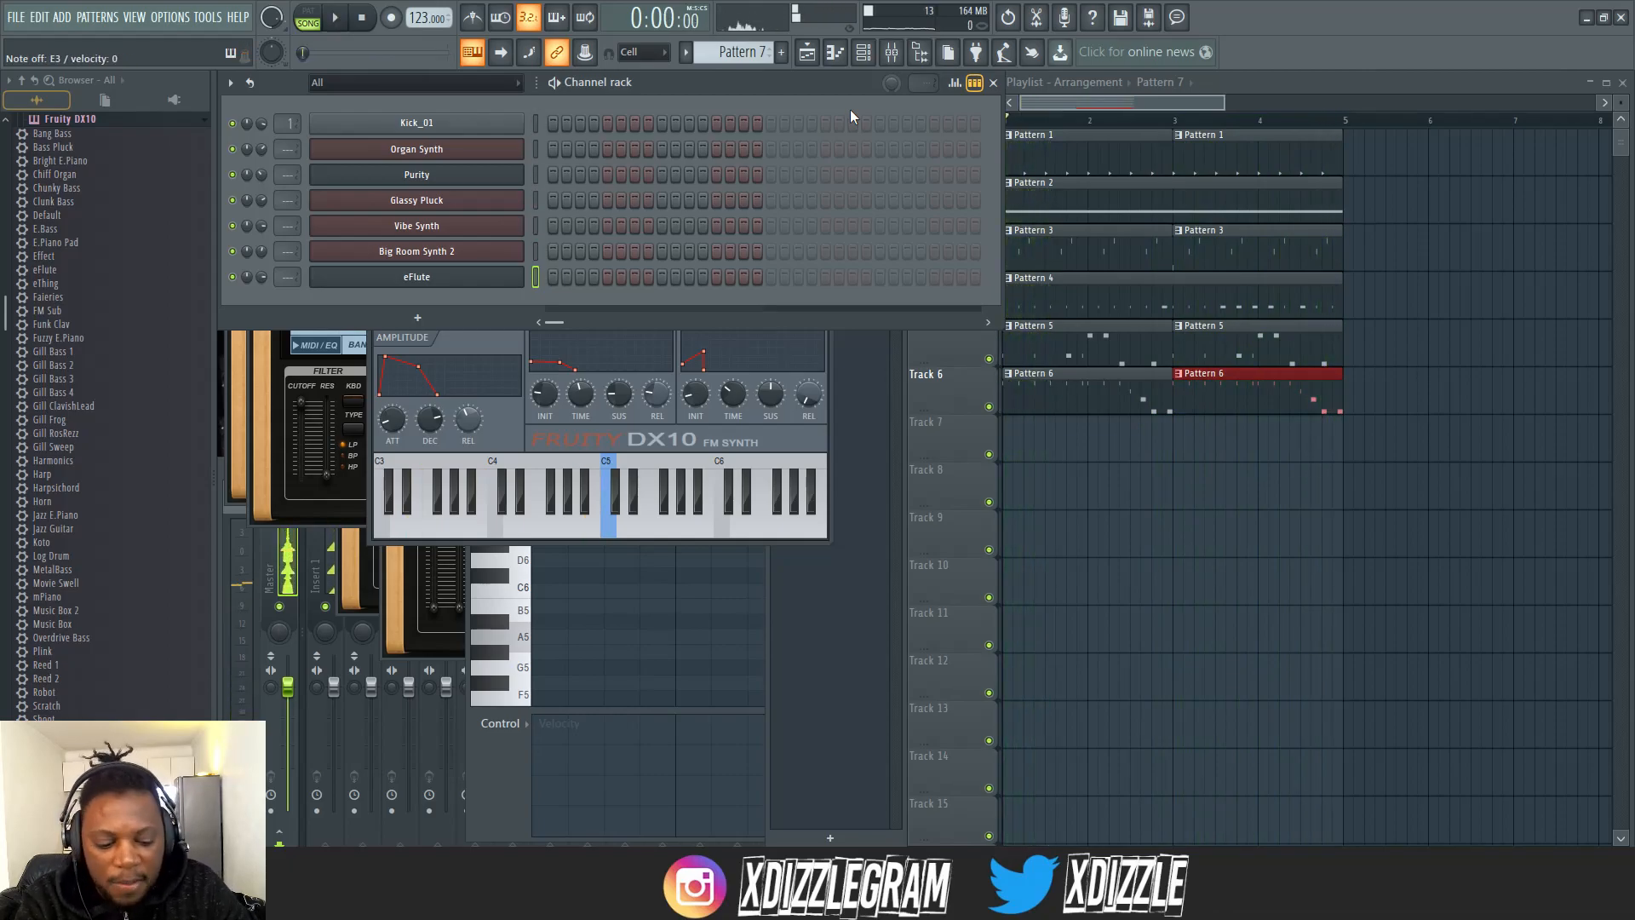
{"action": "key", "text": "r"}
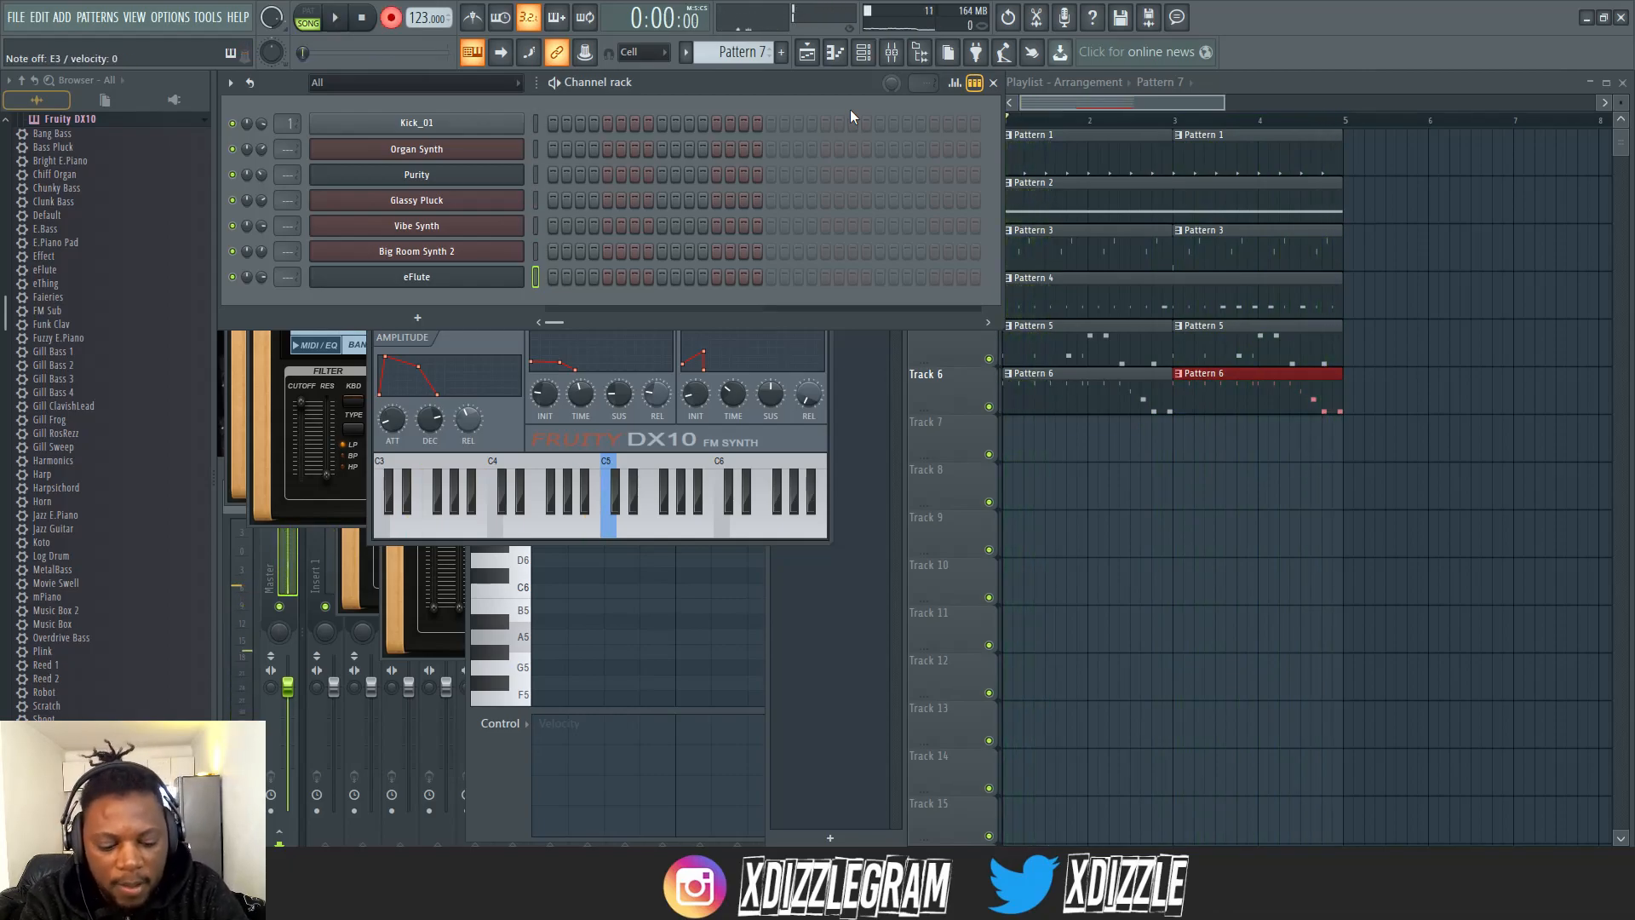
{"action": "key", "text": "space"}
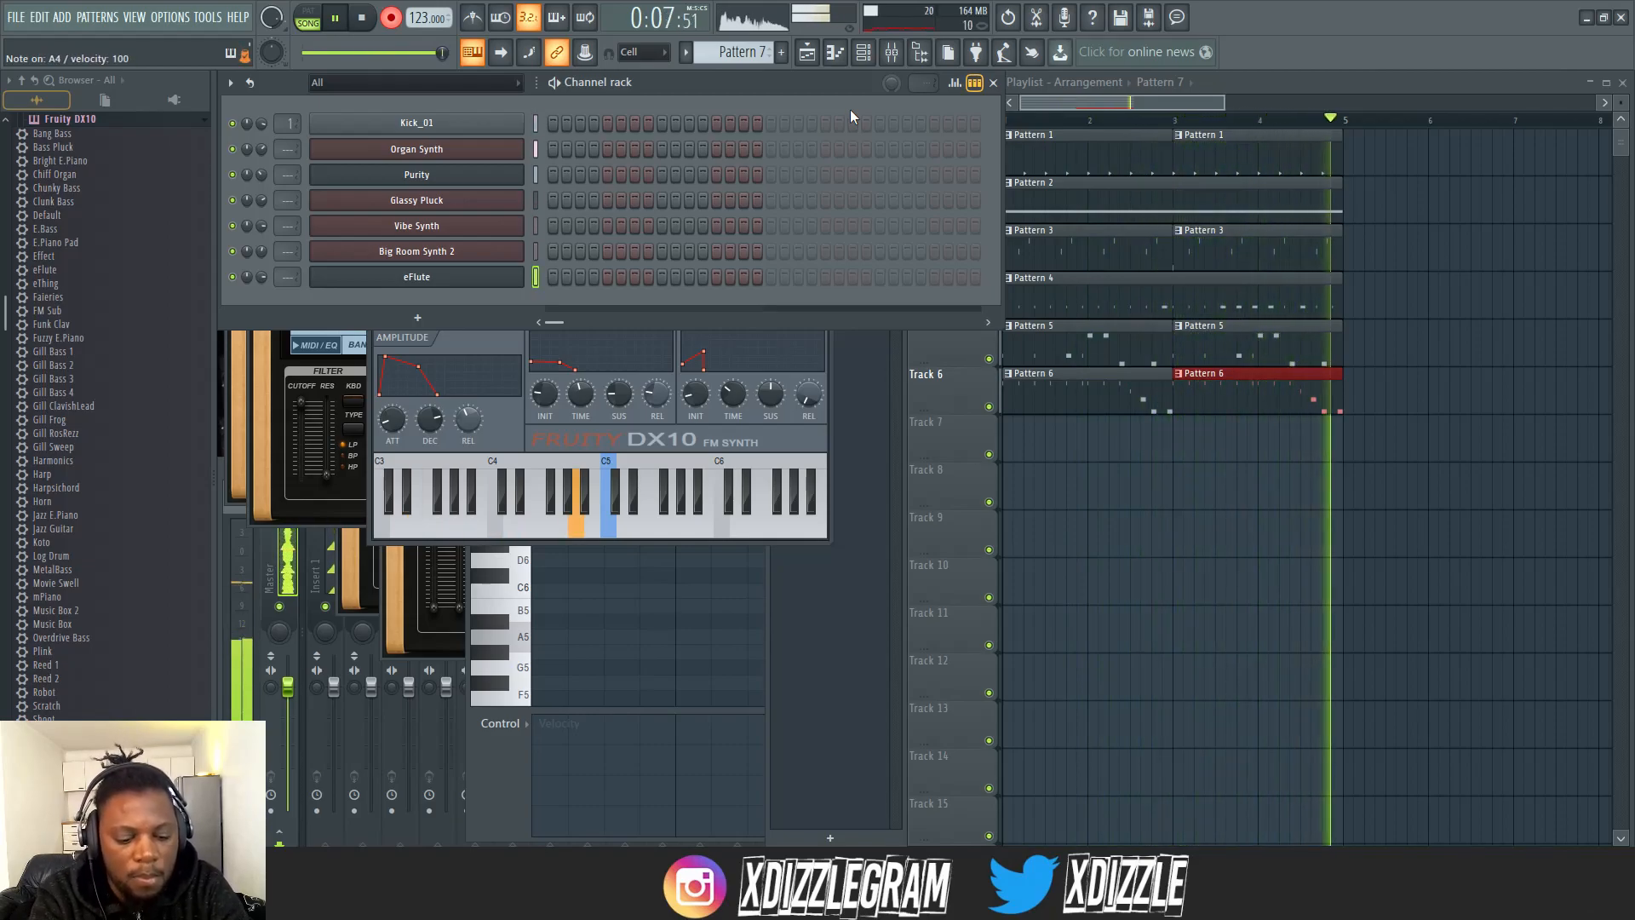
{"action": "key", "text": "space"}
{"action": "left_click", "coordinate": [657, 273]}
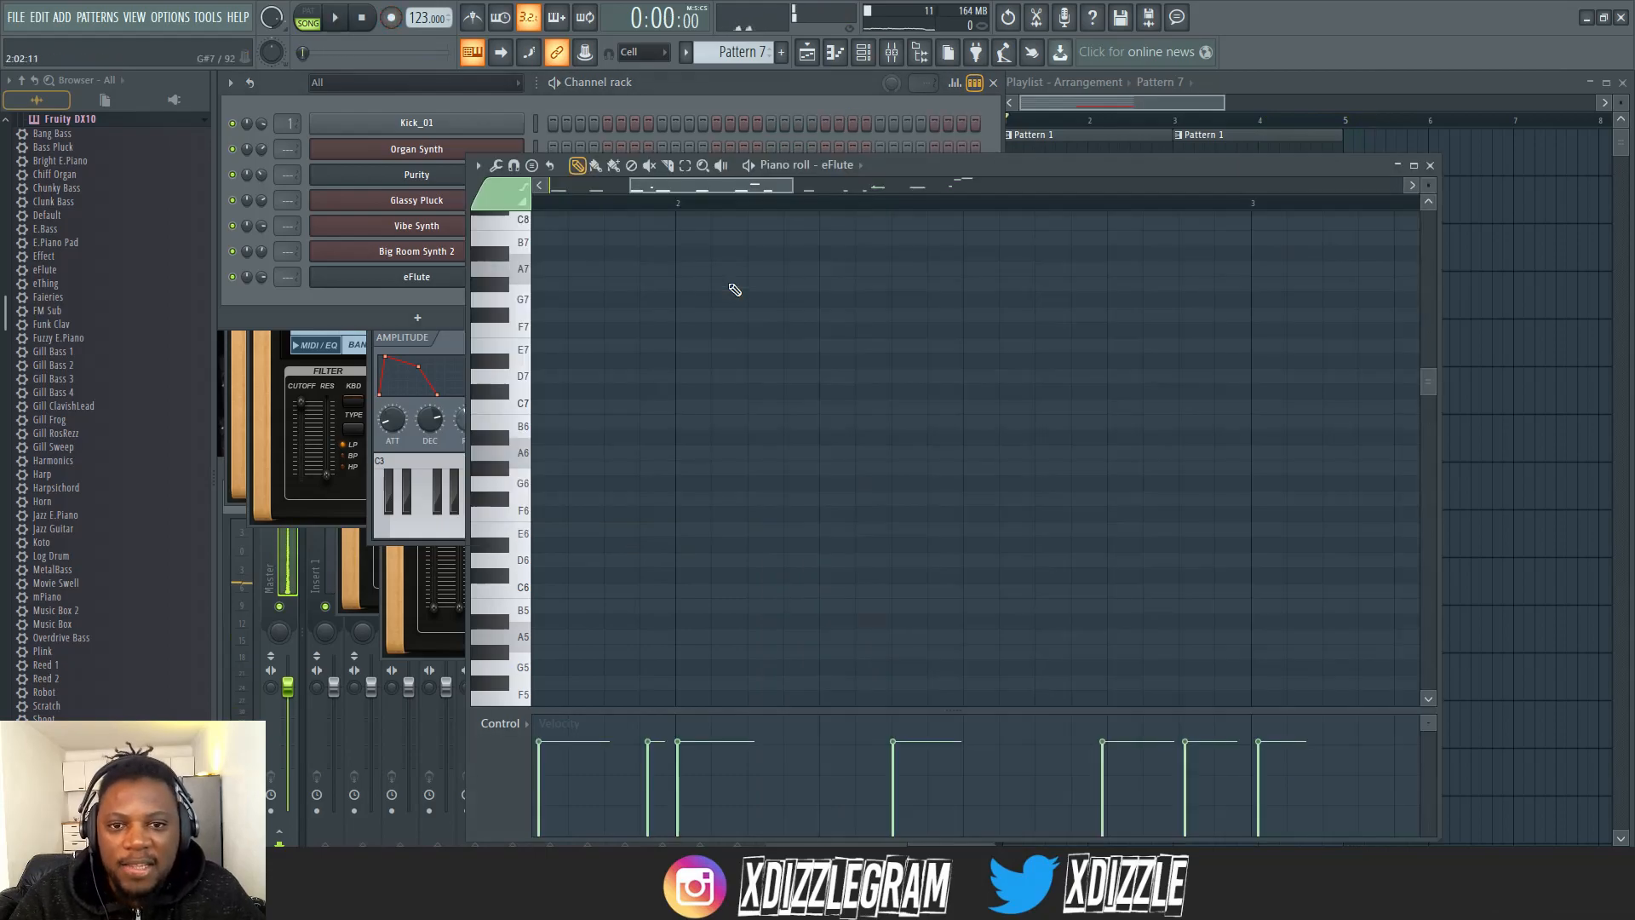
- Quantize the recorded eFlute notes and delete the tiny stray D3 note at bar 2 and stray B3 note in bar 4
{"action": "scroll", "coordinate": [754, 341], "scroll_direction": "down", "scroll_amount": 10}
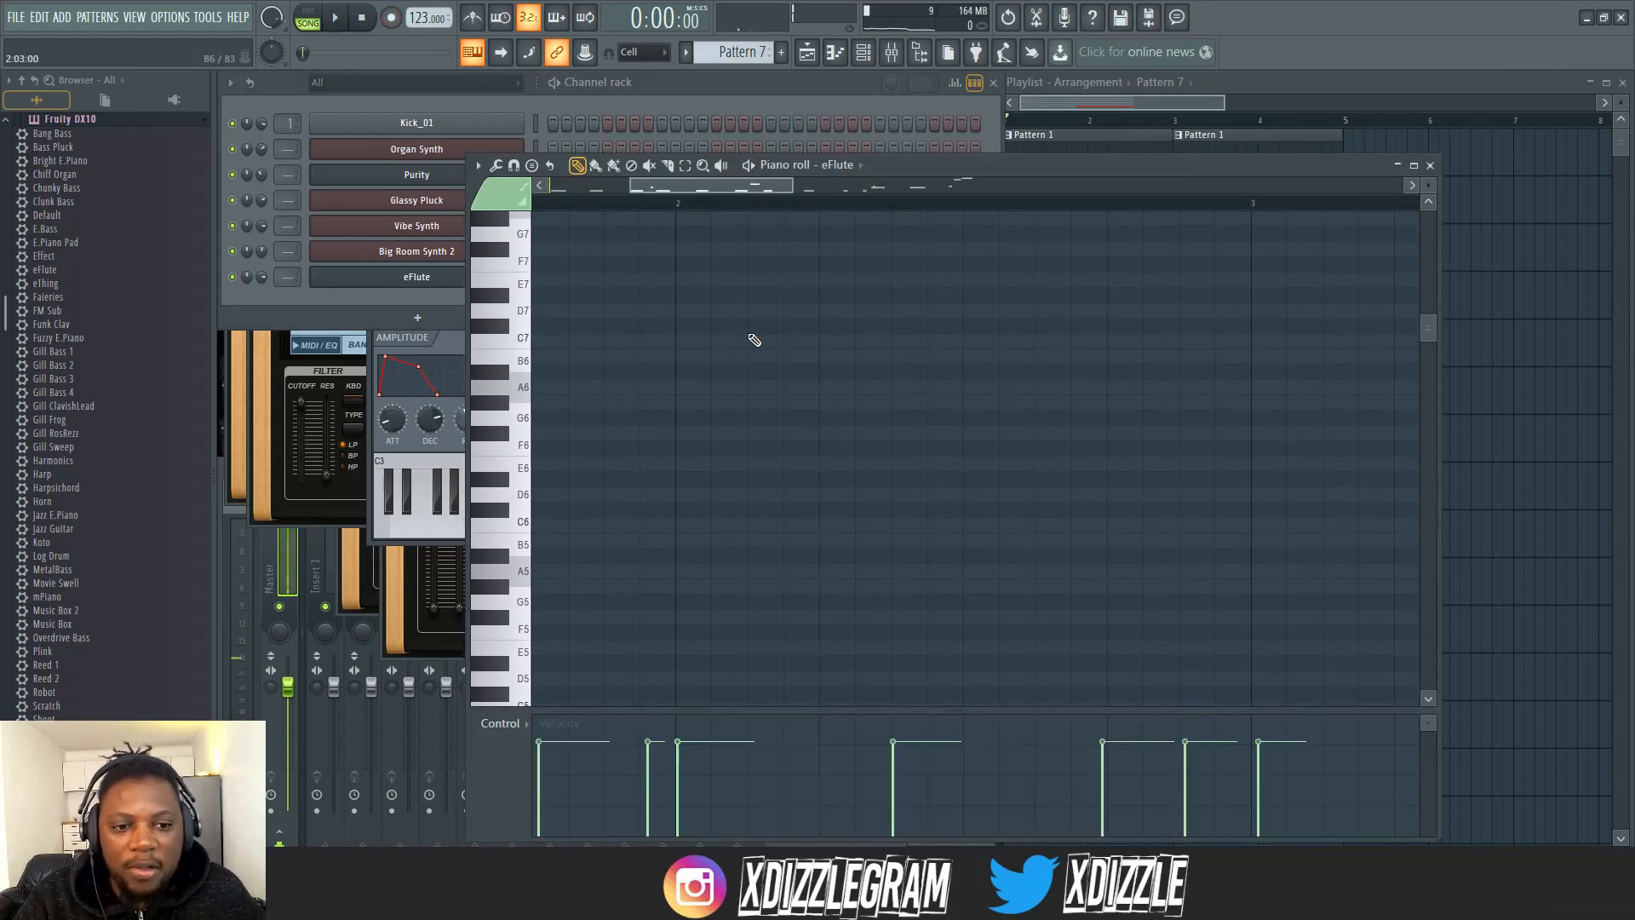
{"action": "key", "text": "alt+q"}
{"action": "key", "text": "Return"}
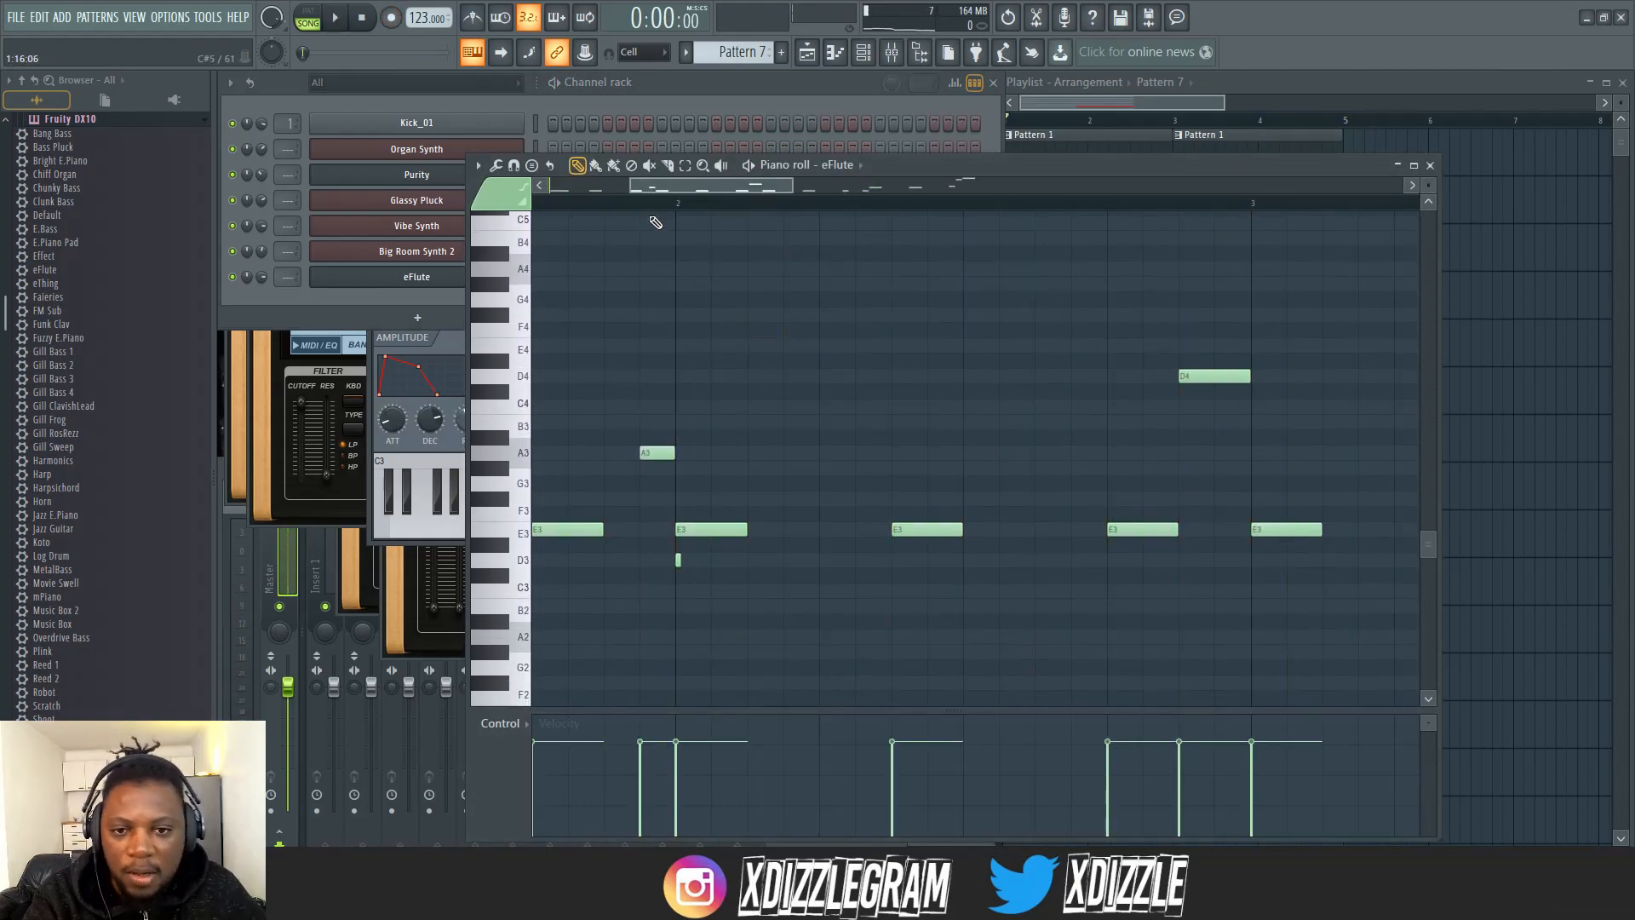
{"action": "left_click_drag", "start_coordinate": [729, 209], "coordinate": [521, 198]}
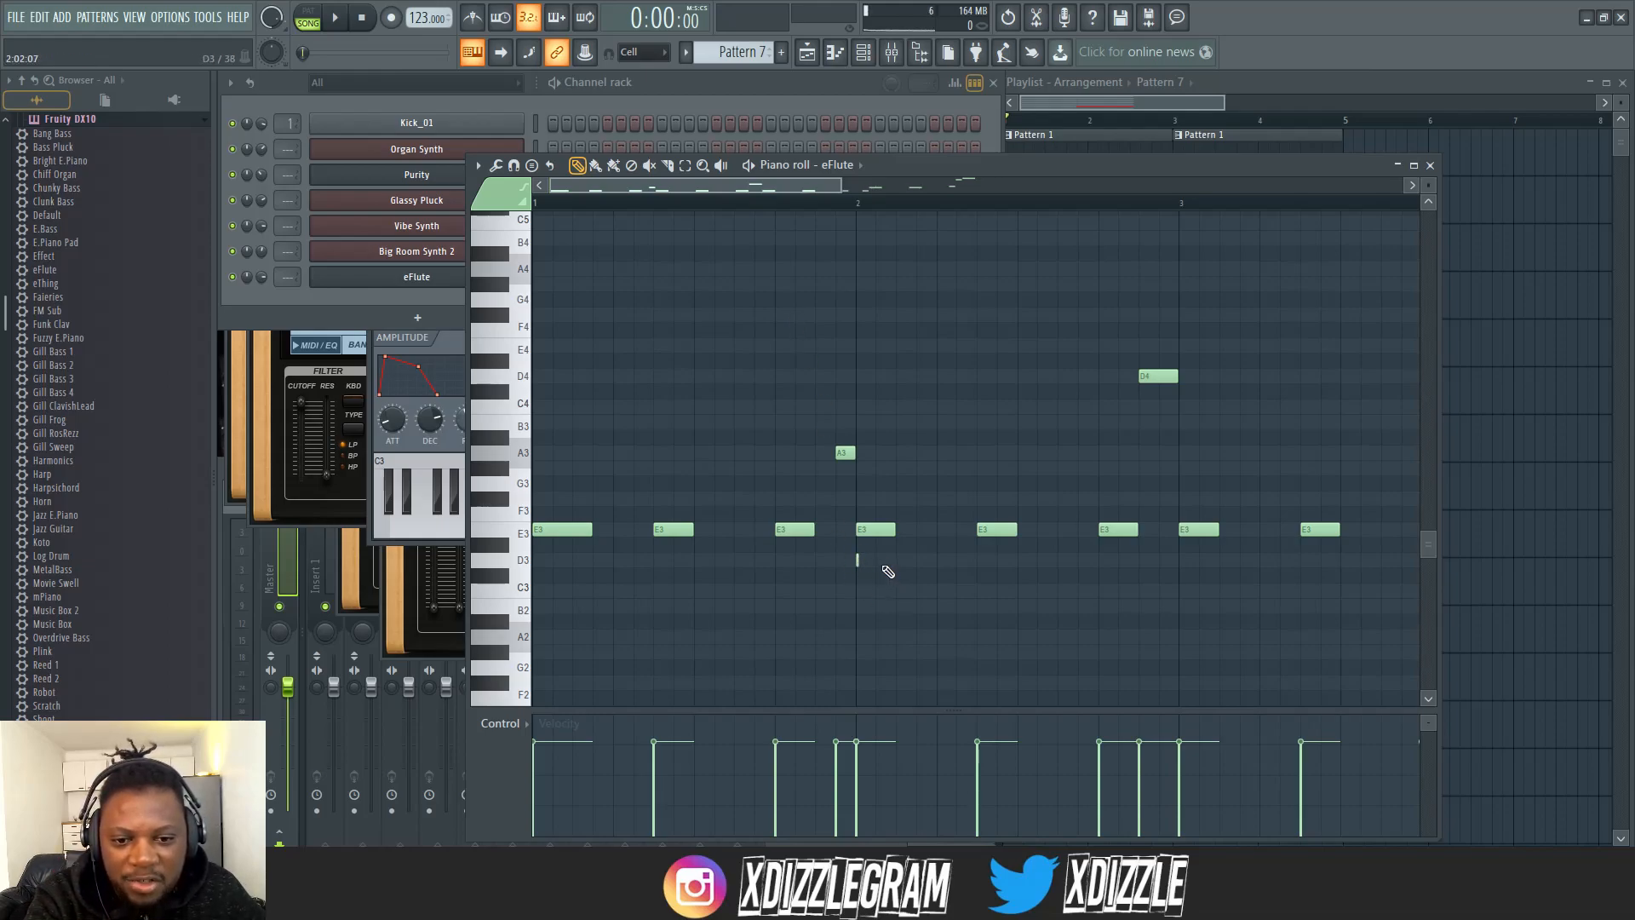
{"action": "scroll", "coordinate": [764, 210], "scroll_direction": "down", "scroll_amount": 3}
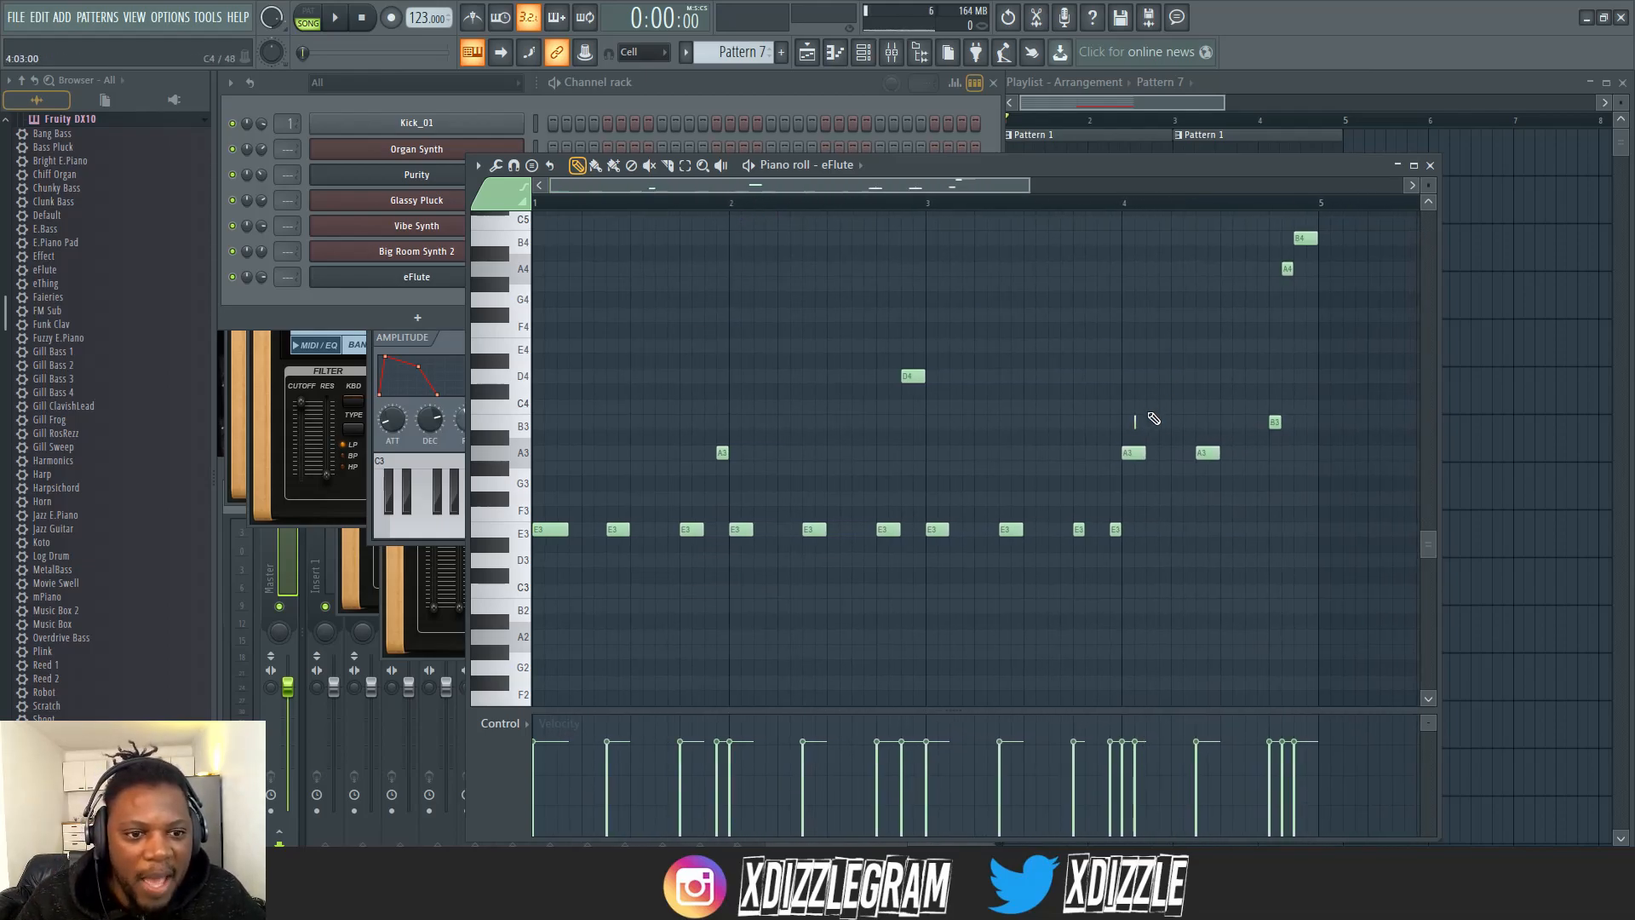
{"action": "scroll", "coordinate": [924, 241], "scroll_direction": "up", "scroll_amount": 3}
{"action": "scroll", "coordinate": [869, 277], "scroll_direction": "down", "scroll_amount": 3}
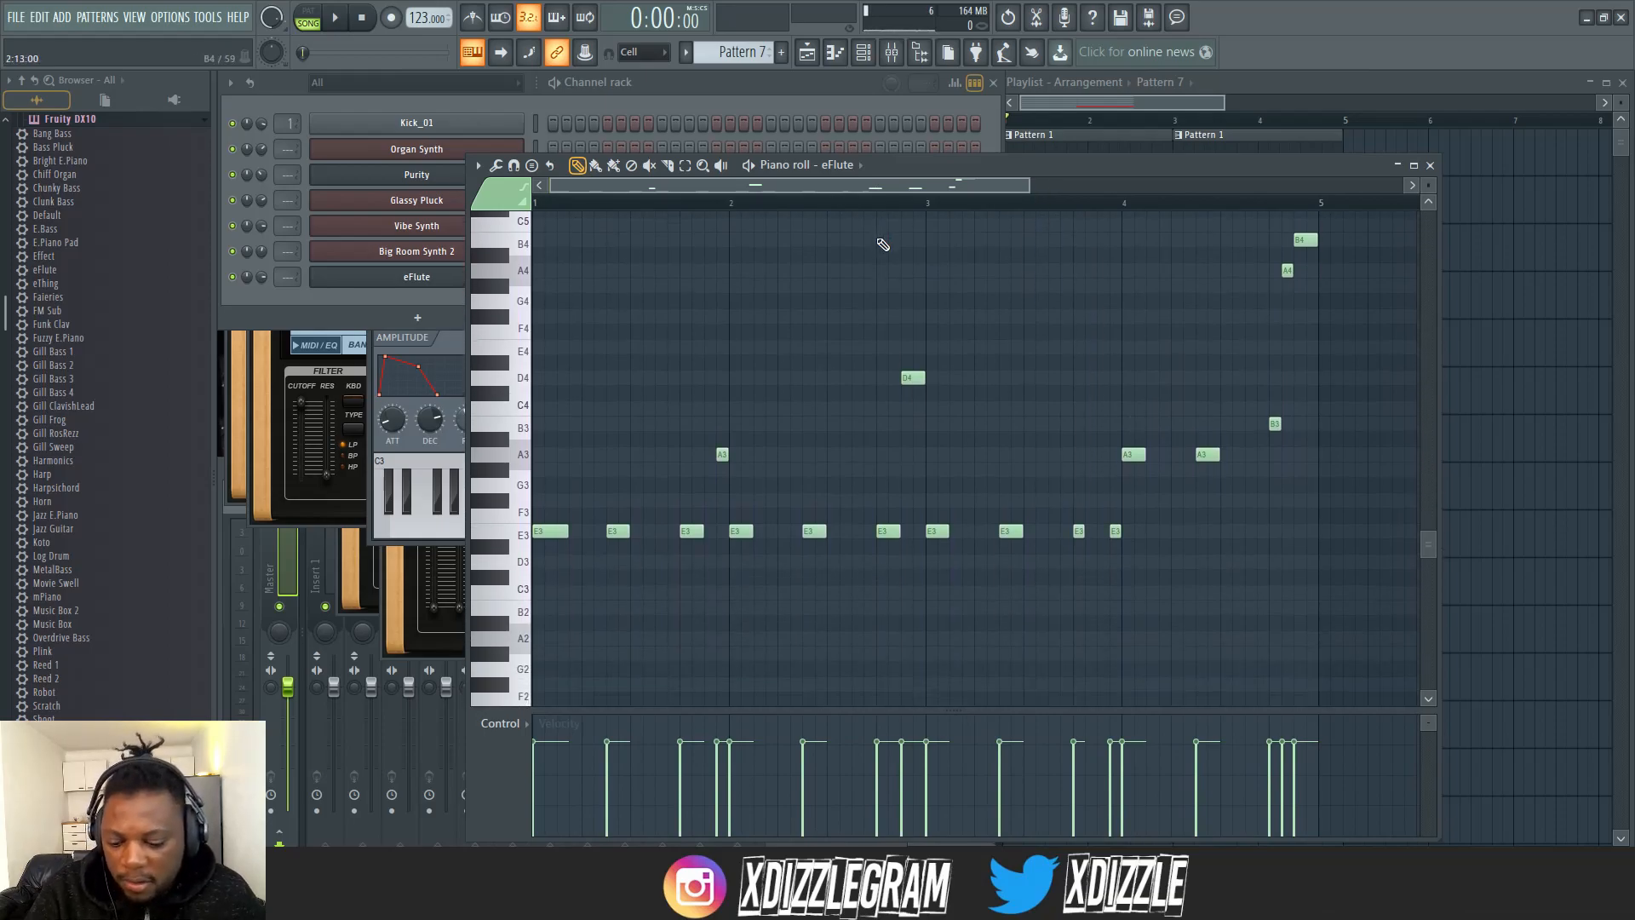
- During playback, set the eFlute channel volume to 64%, lower the A3 before bar 2 to E3, and shift D4 onto bar 2's last step
{"action": "left_click", "coordinate": [778, 139]}
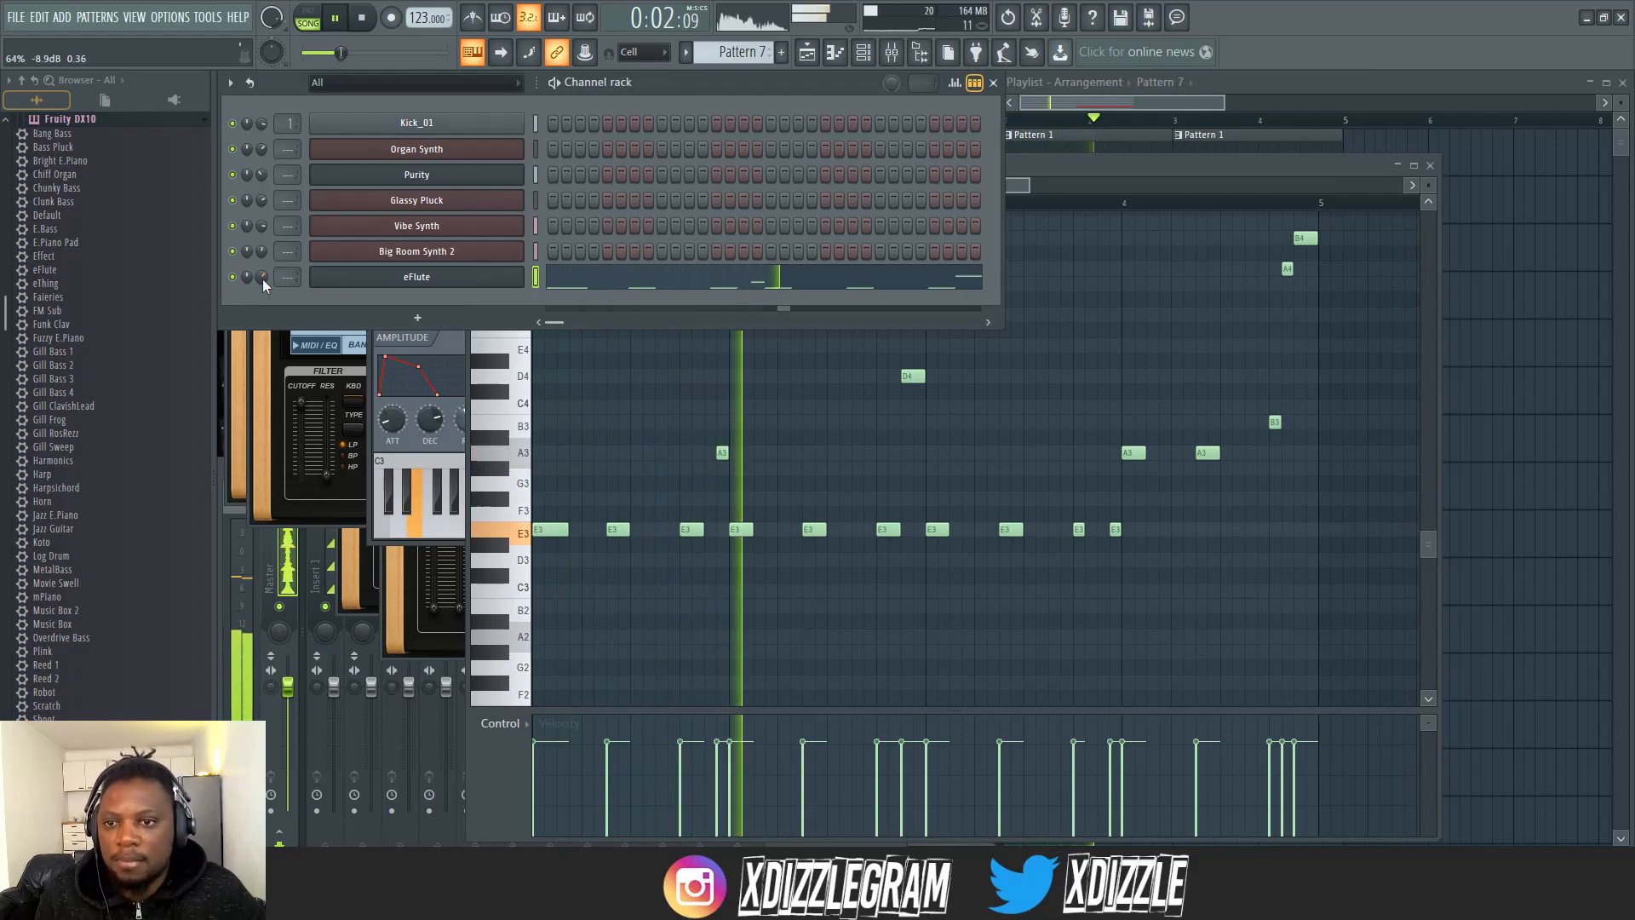
{"action": "right_click", "coordinate": [722, 452]}
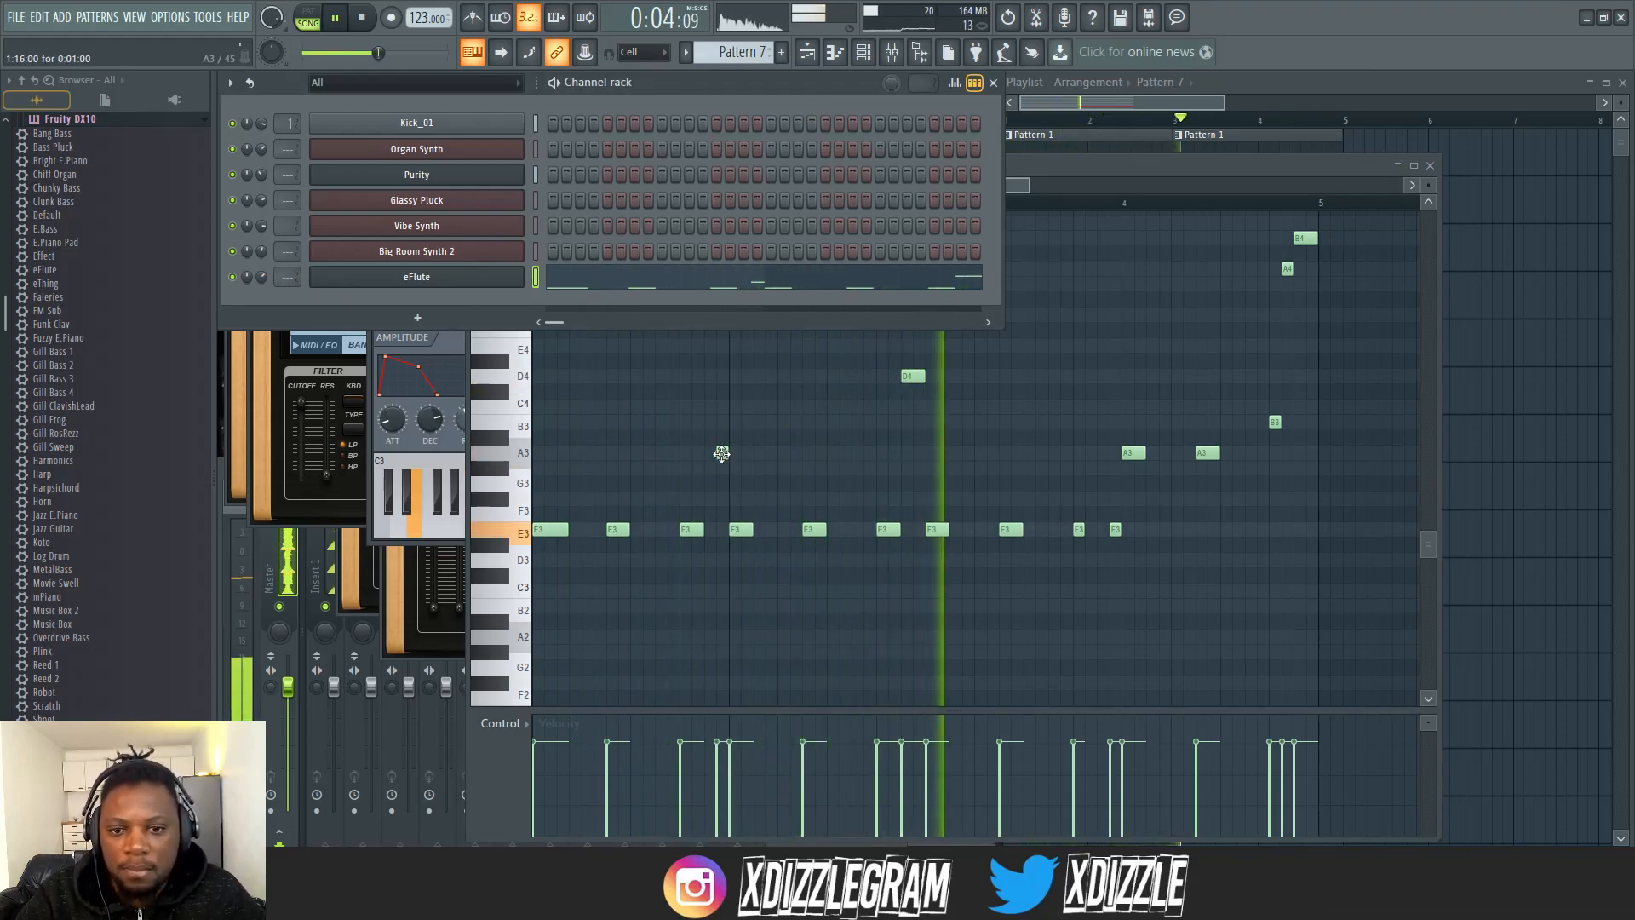
{"action": "left_click_drag", "start_coordinate": [722, 454], "coordinate": [724, 533]}
{"action": "left_click_drag", "start_coordinate": [912, 375], "coordinate": [924, 375]}
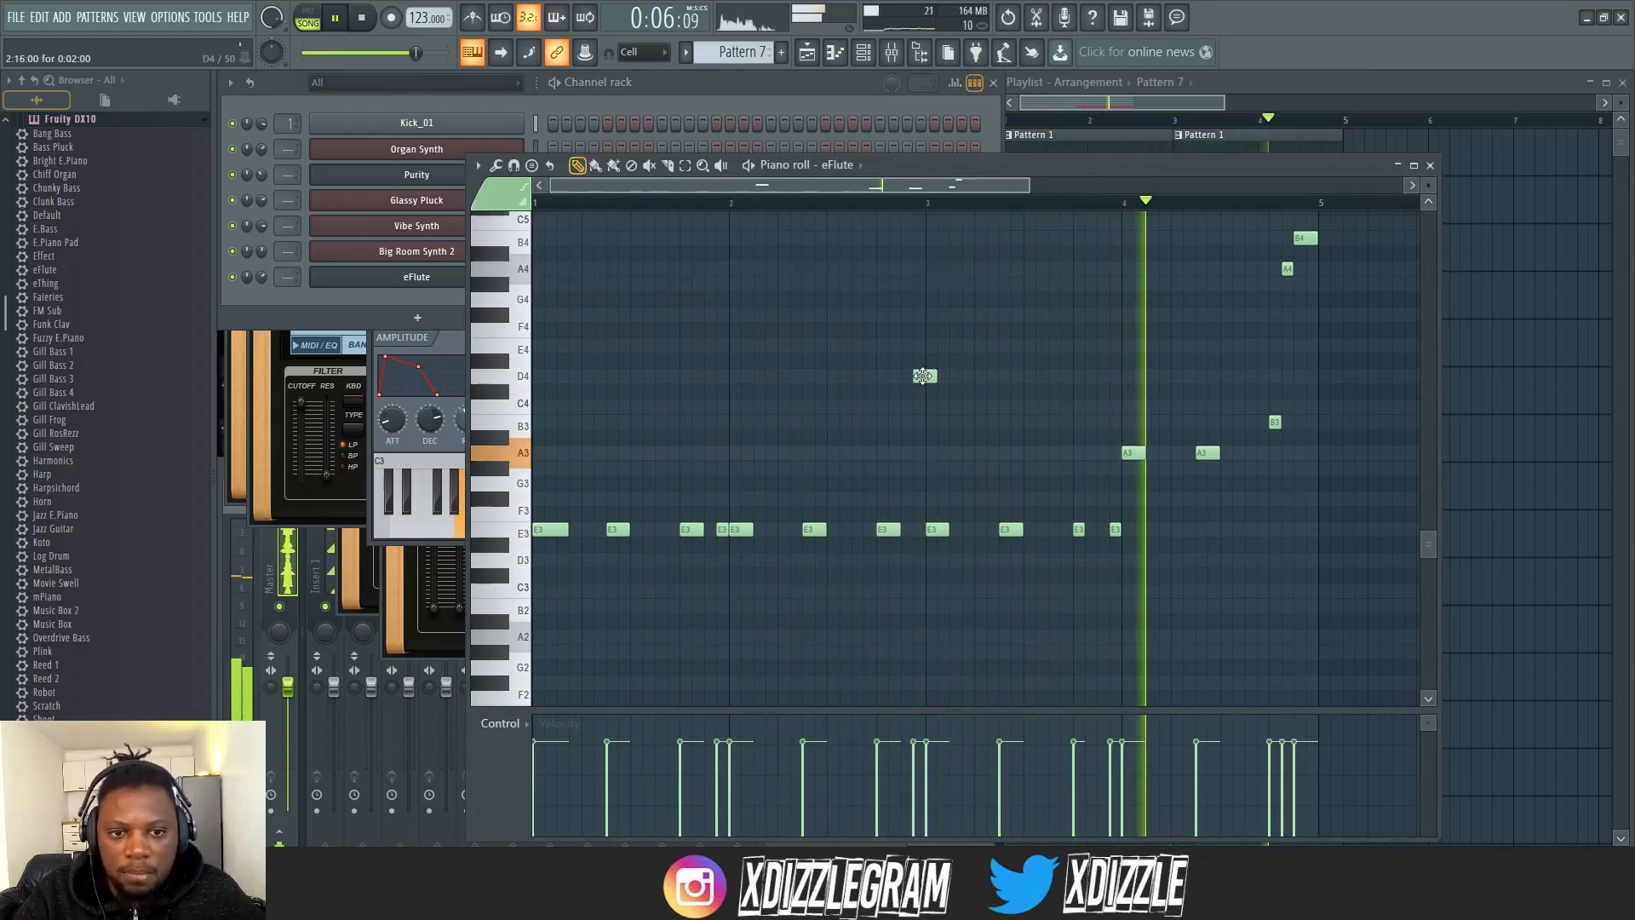
- Select the two A3 notes in bar 4, lower them one semitone to G#3, and deselect them
{"action": "left_click_drag", "start_coordinate": [1309, 490], "coordinate": [1139, 397]}
{"action": "left_click_drag", "start_coordinate": [1247, 485], "coordinate": [1065, 428]}
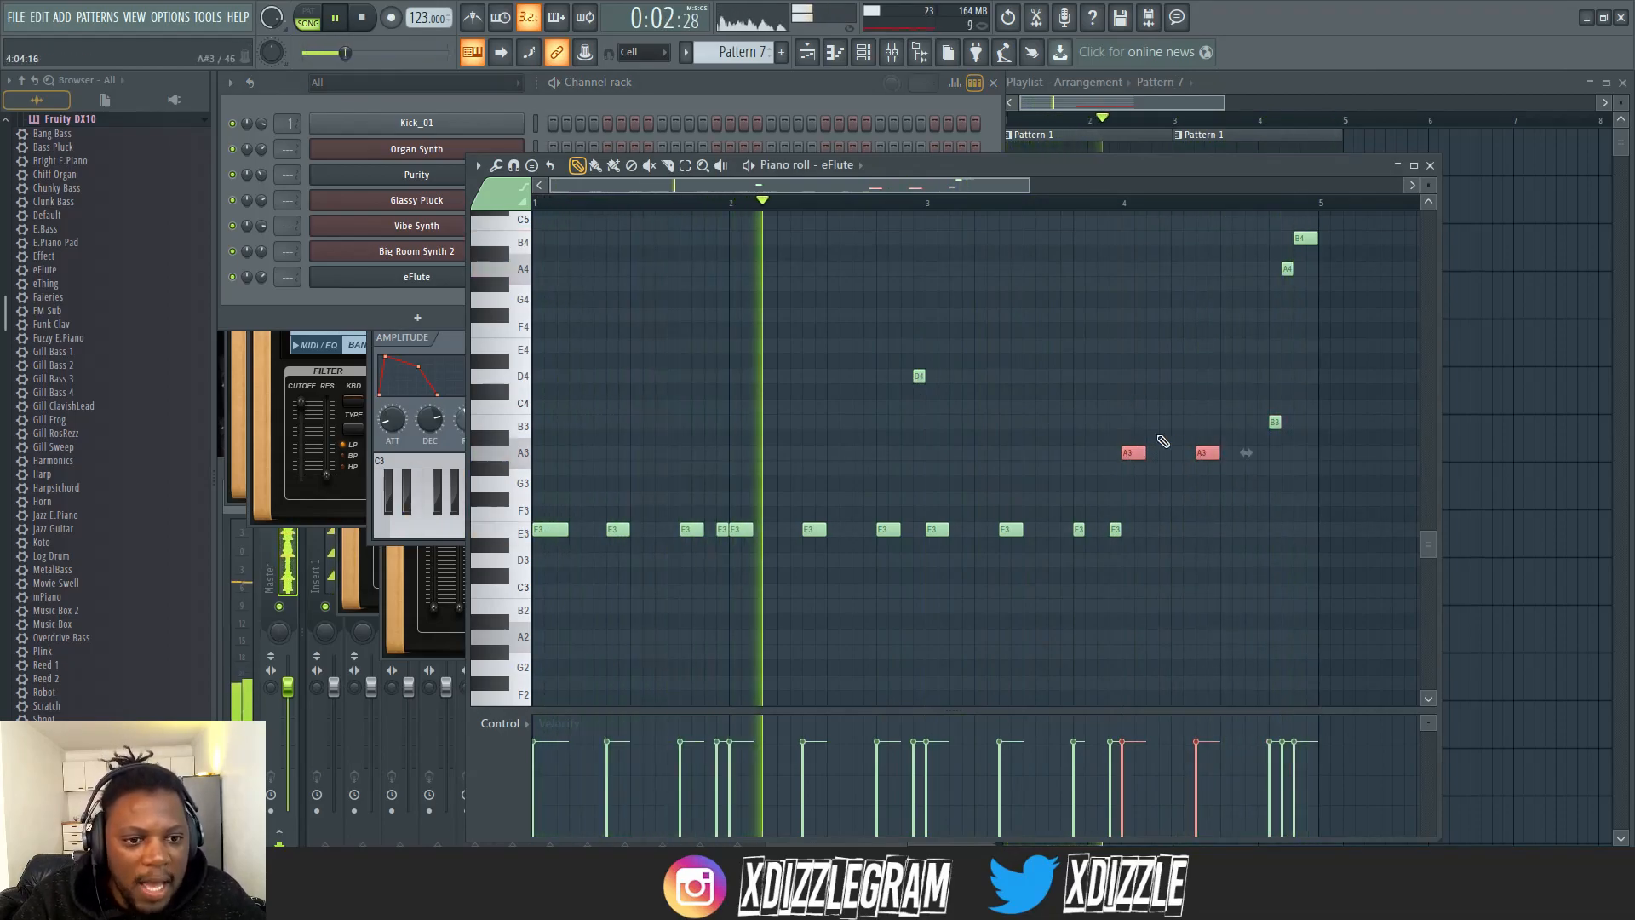
{"action": "key", "text": "shift+Down"}
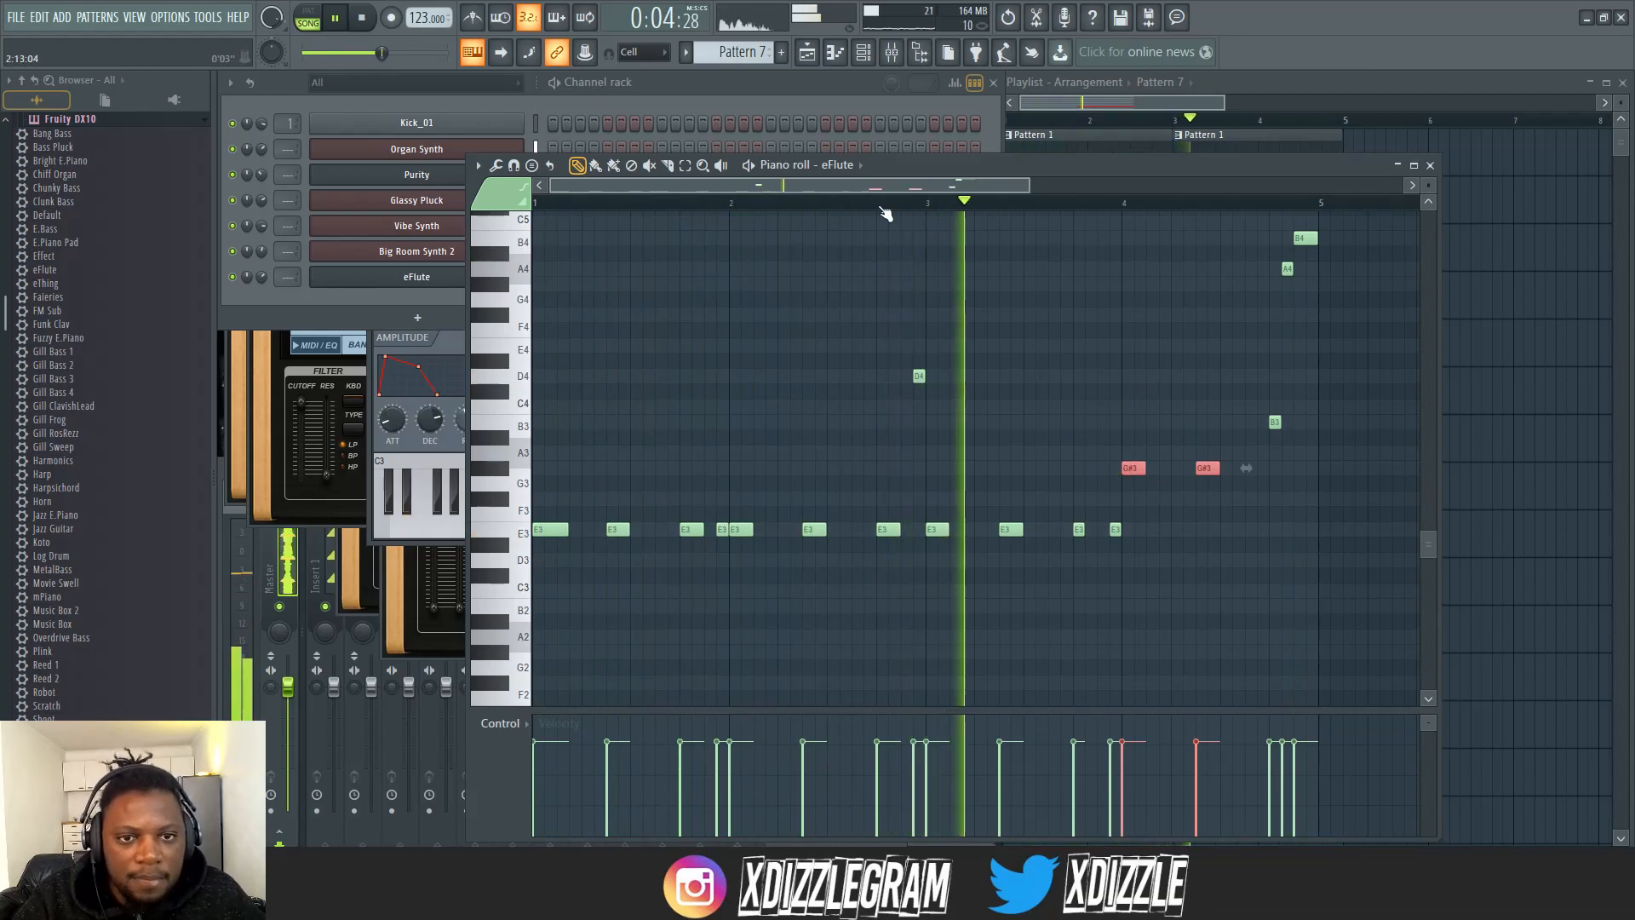
{"action": "left_click_drag", "start_coordinate": [913, 189], "coordinate": [965, 204]}
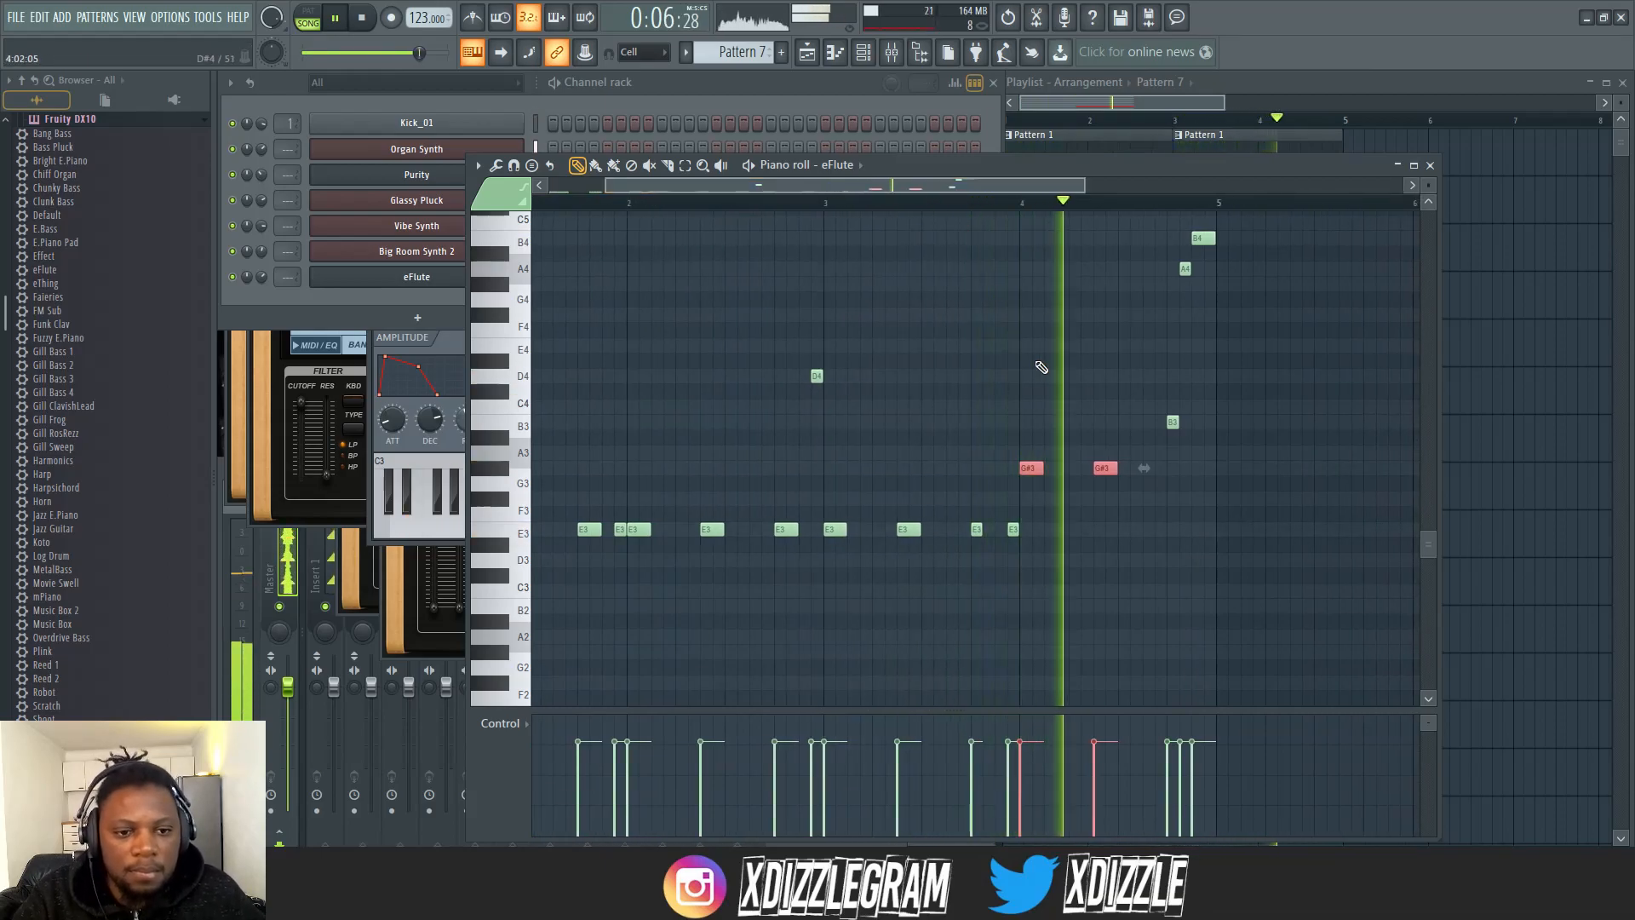
{"action": "left_click", "coordinate": [1103, 452]}
{"action": "right_click", "coordinate": [1103, 452]}
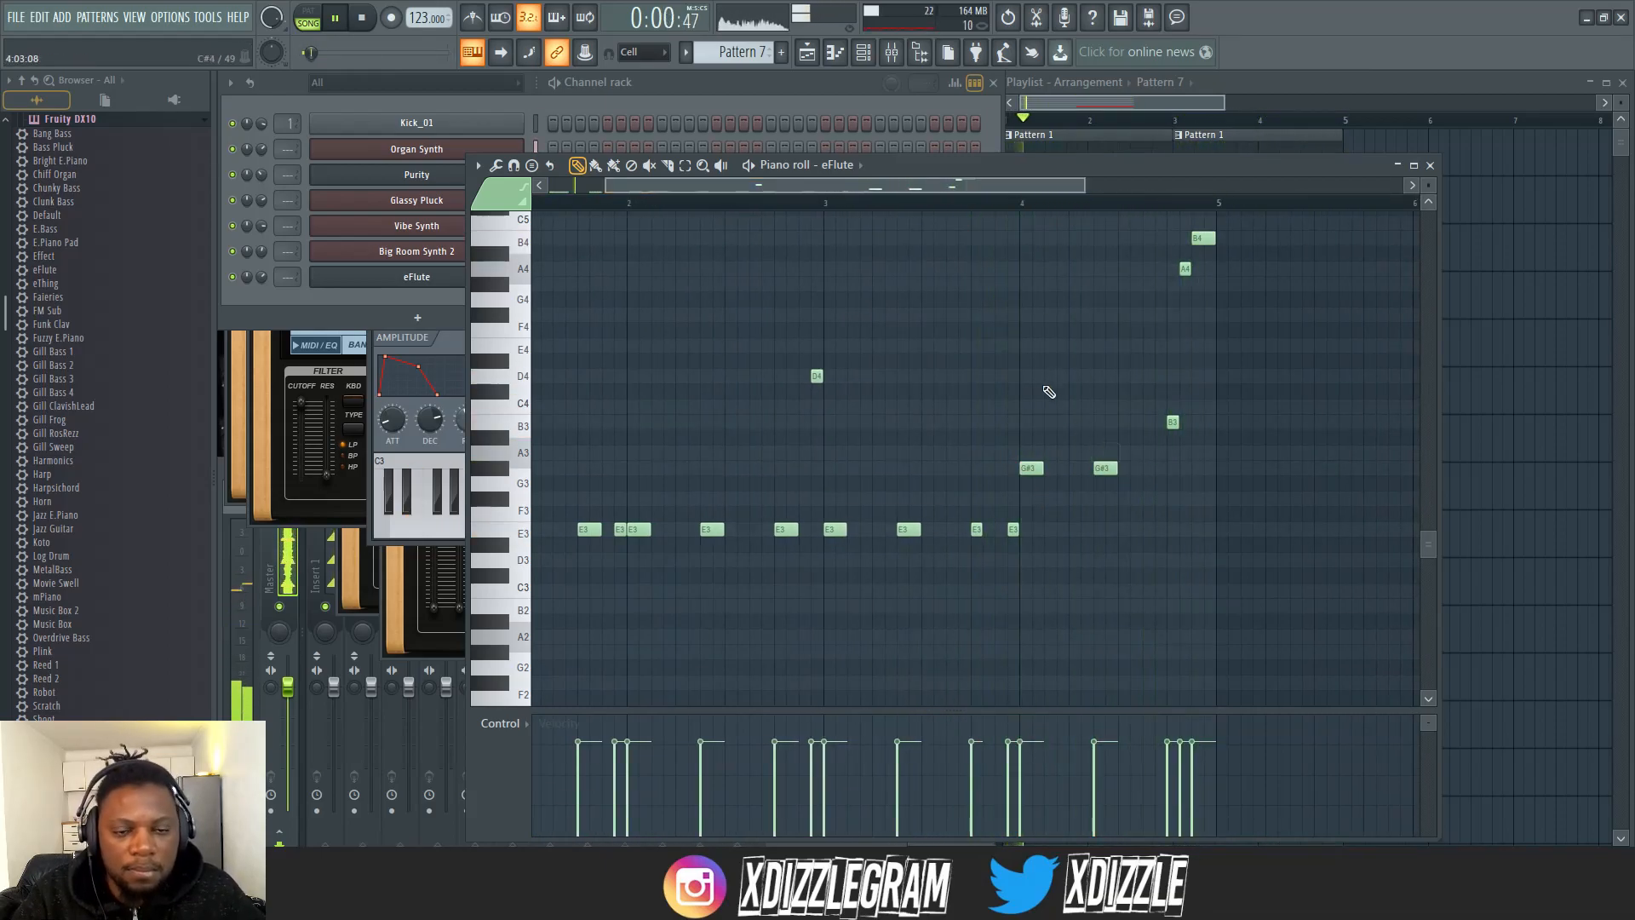
- Stop playback, open the eFlute channel's detailed settings, and route it to mixer track 2
{"action": "left_click", "coordinate": [802, 109]}
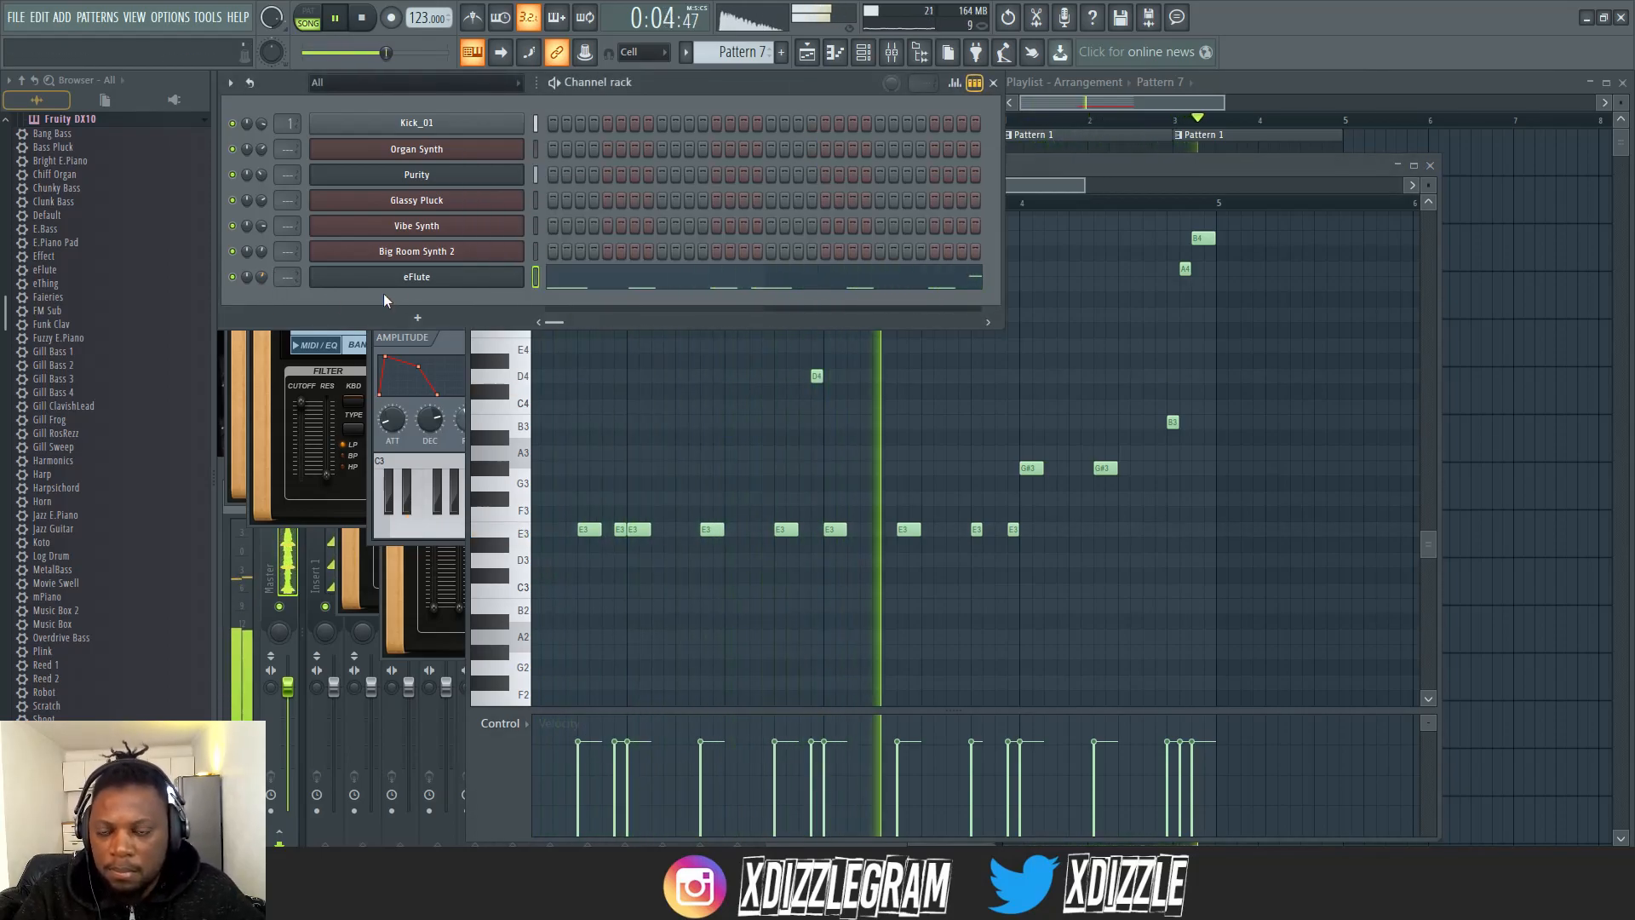
{"action": "key", "text": "space"}
{"action": "left_click", "coordinate": [430, 281]}
{"action": "left_click", "coordinate": [430, 281]}
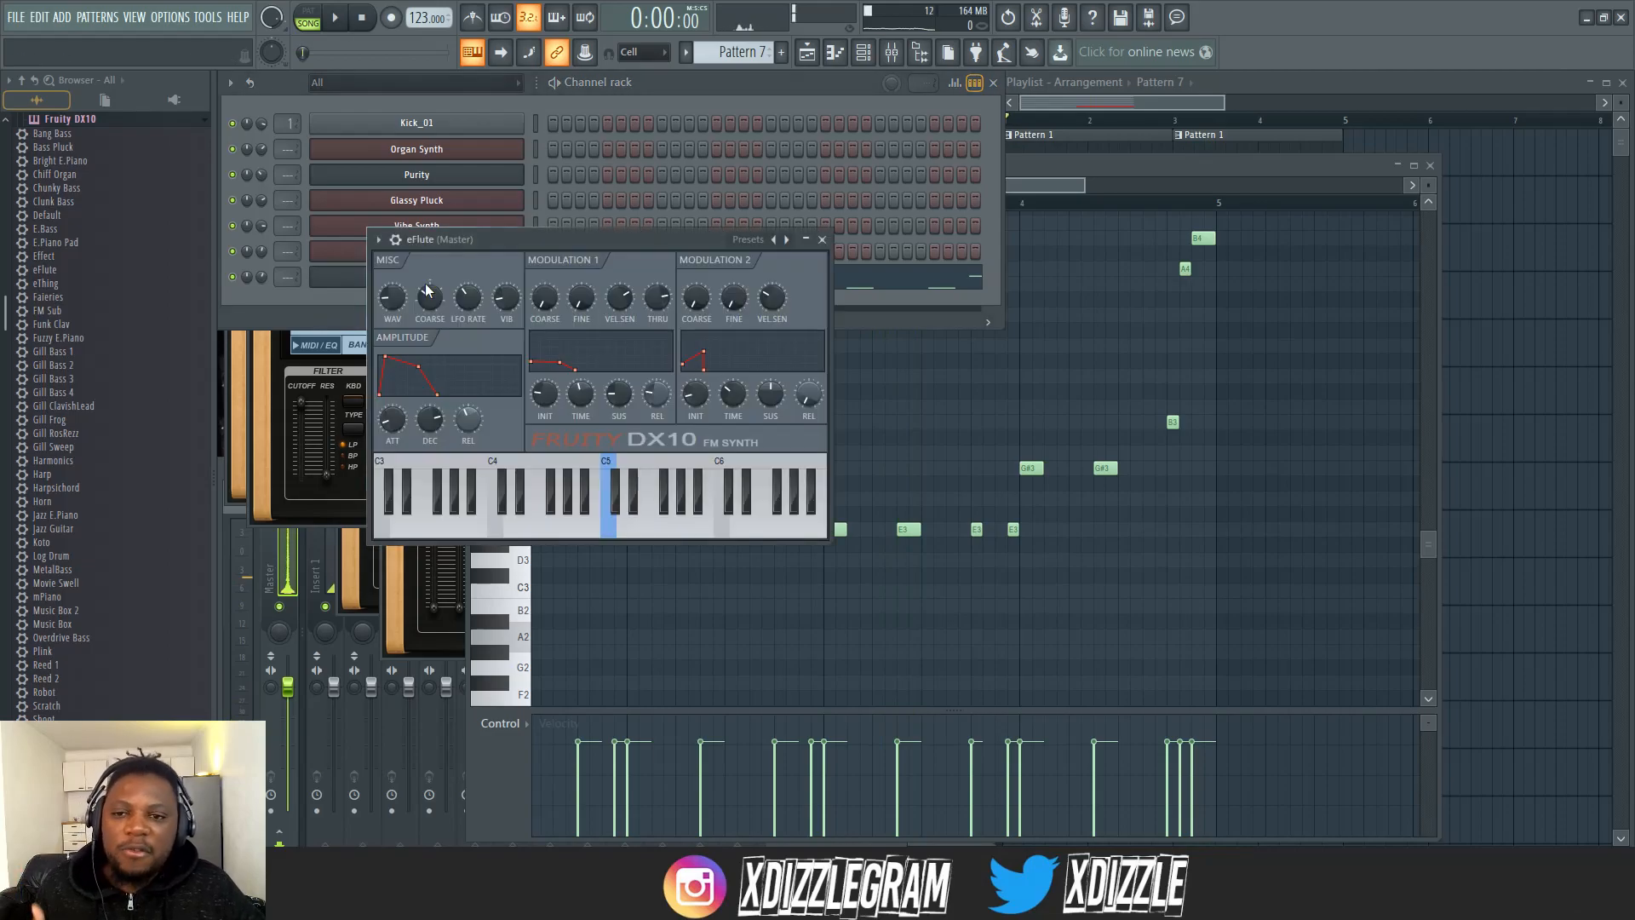
{"action": "left_click_drag", "start_coordinate": [520, 239], "coordinate": [621, 293]}
{"action": "left_click", "coordinate": [488, 289]}
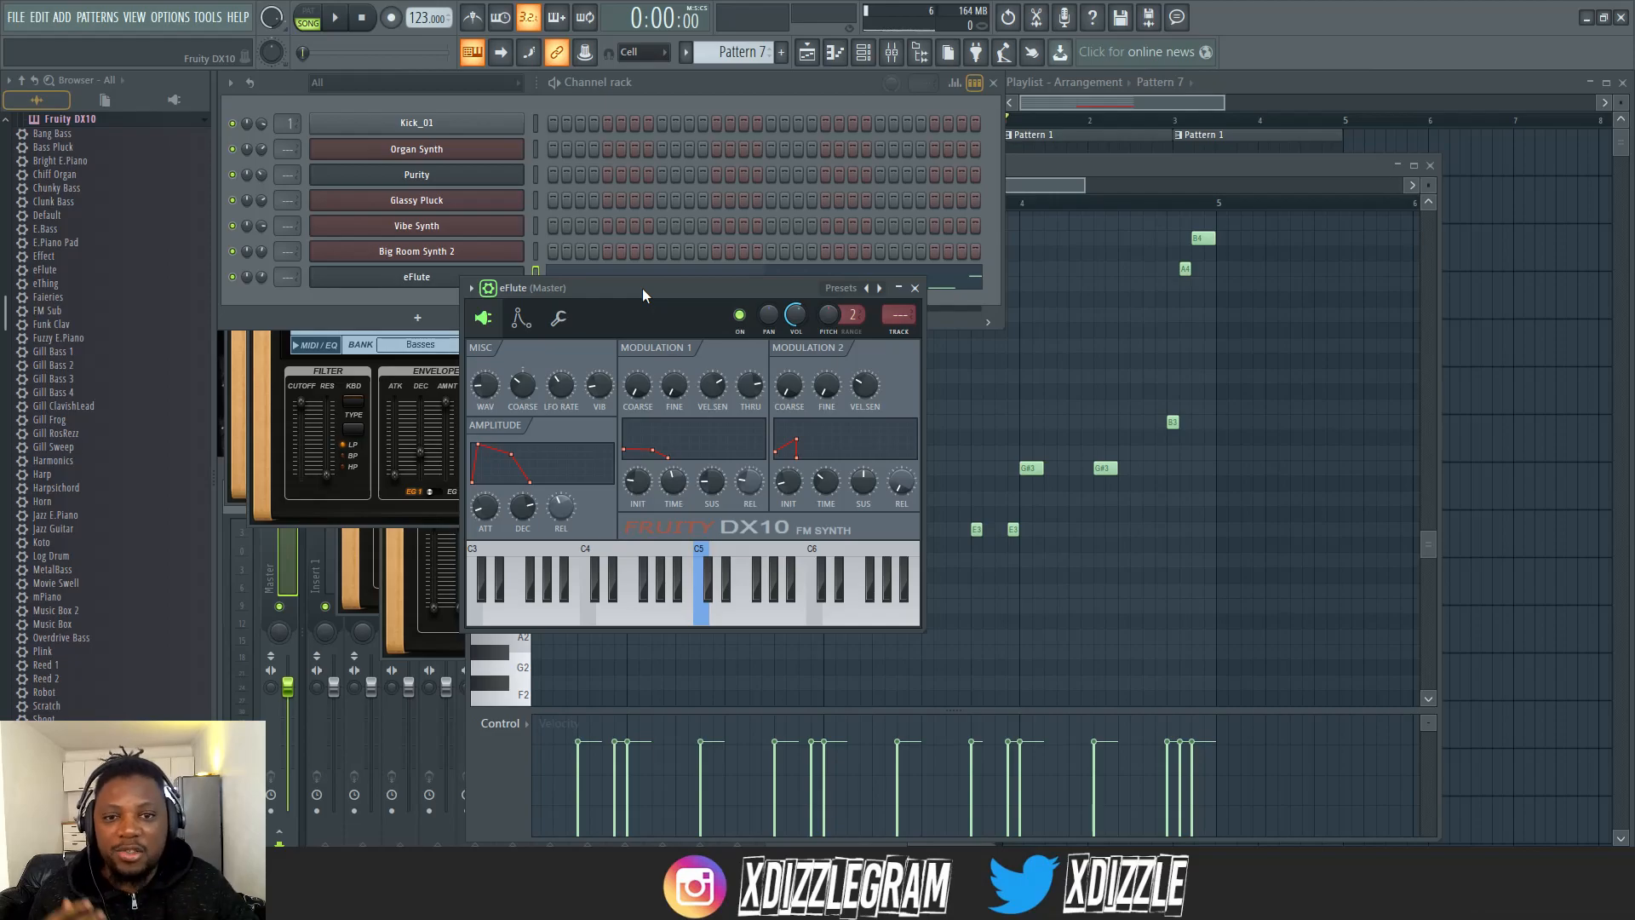
{"action": "left_click", "coordinate": [900, 317]}
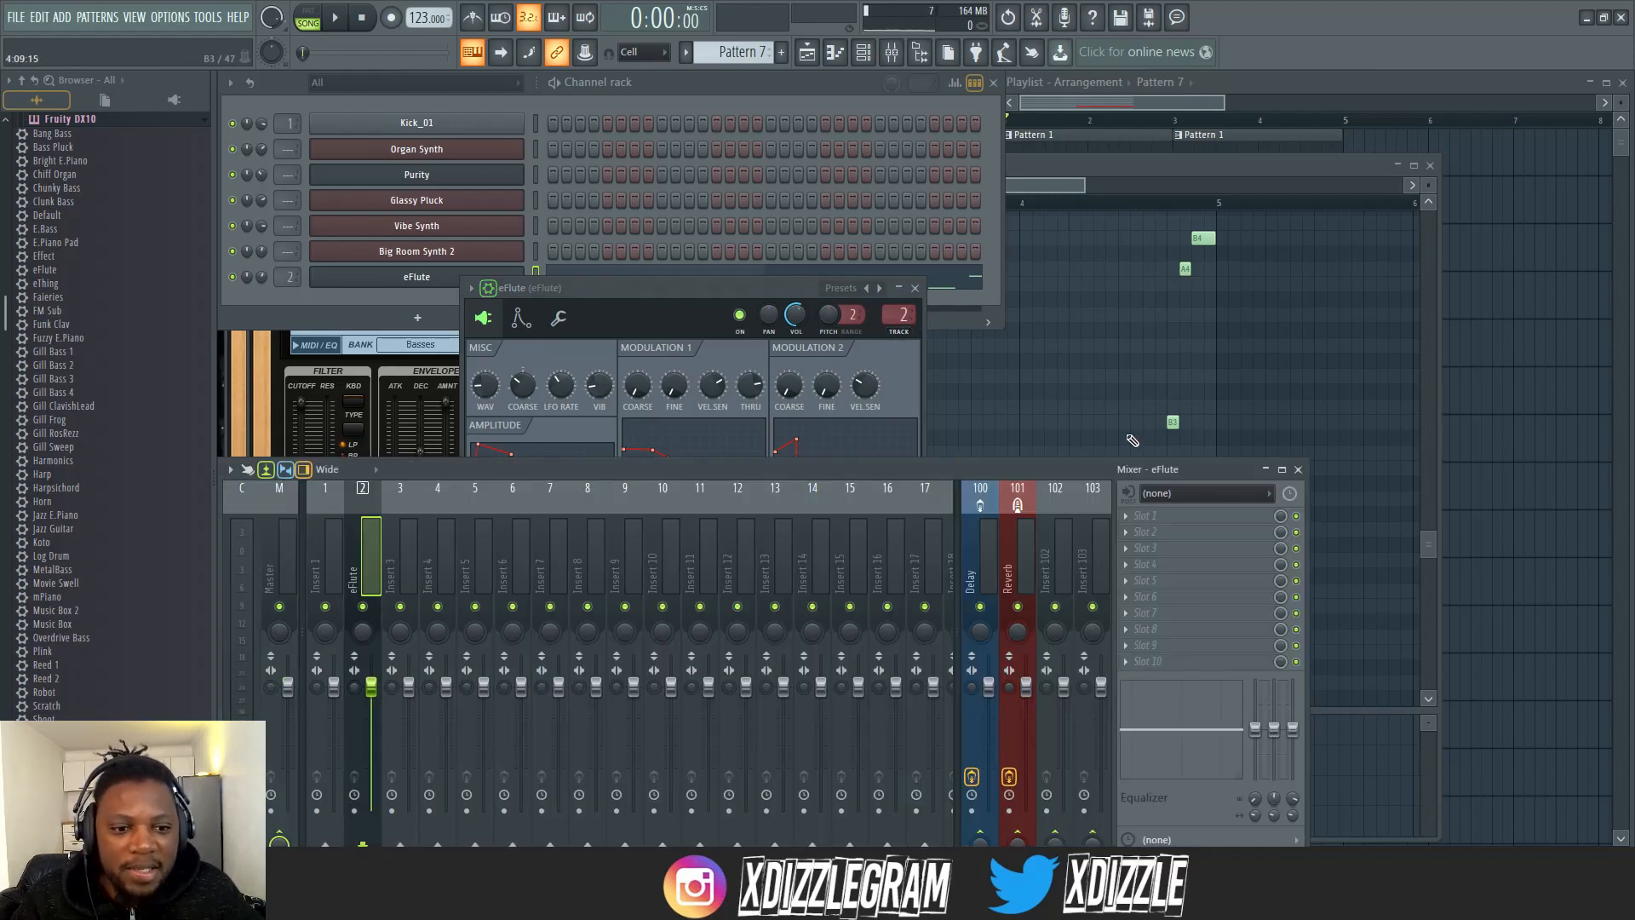
- Load Decapitator into slot 3 of the eFlute mixer track and choose its Beefy preset
{"action": "left_click", "coordinate": [1190, 556]}
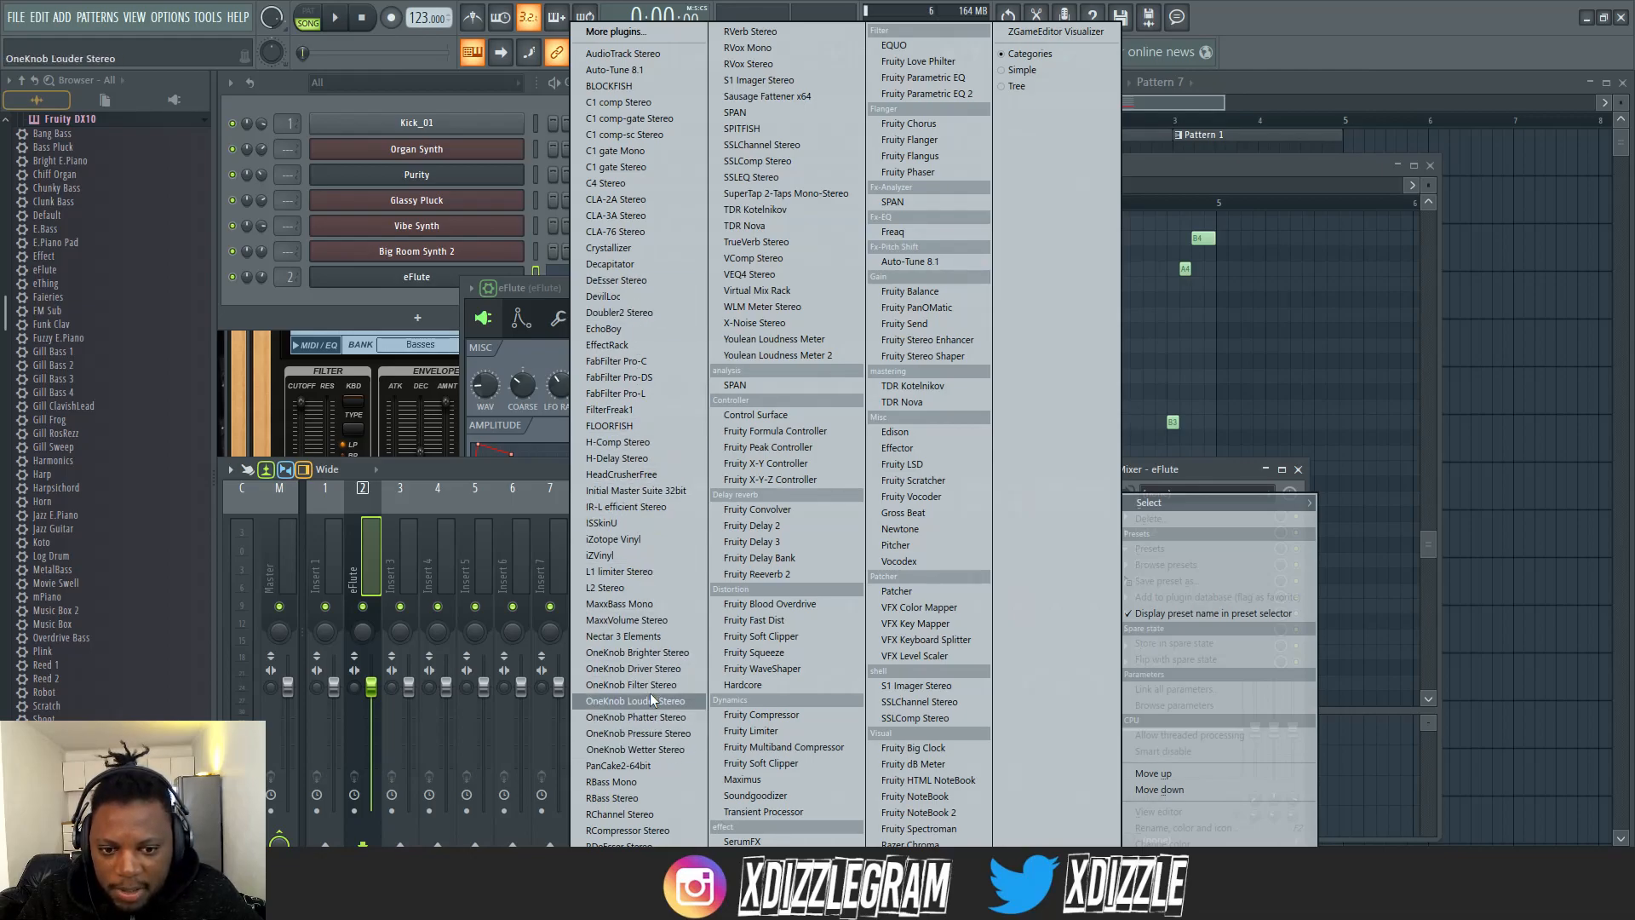
{"action": "left_click", "coordinate": [628, 265]}
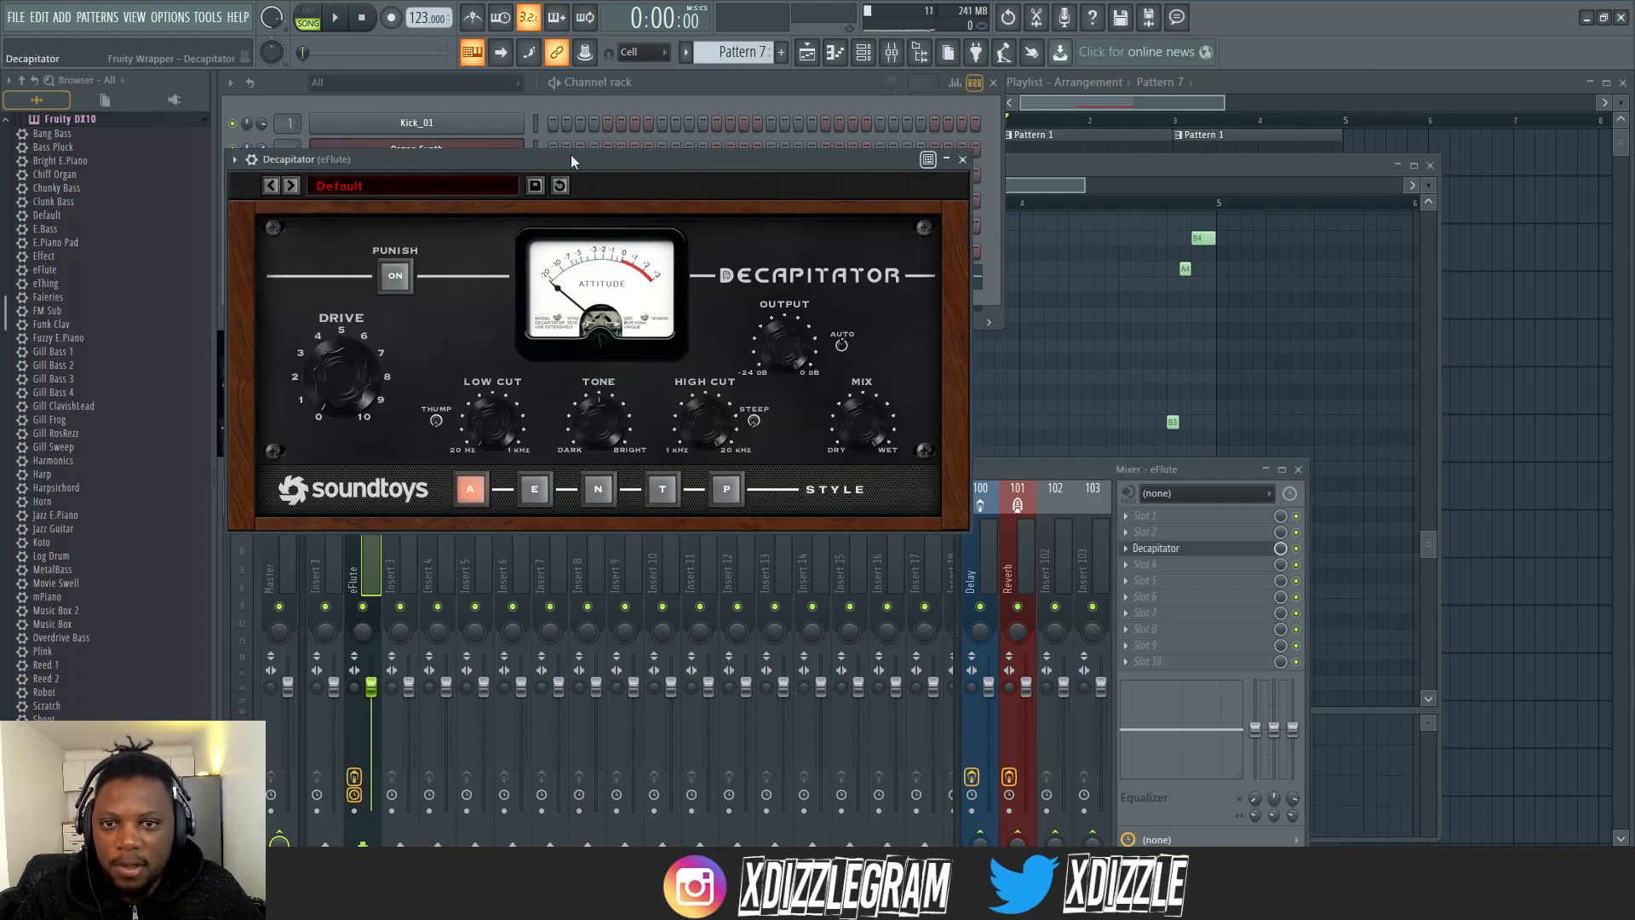
{"action": "left_click_drag", "start_coordinate": [621, 155], "coordinate": [720, 164]}
{"action": "left_click", "coordinate": [473, 197]}
{"action": "left_click", "coordinate": [463, 192]}
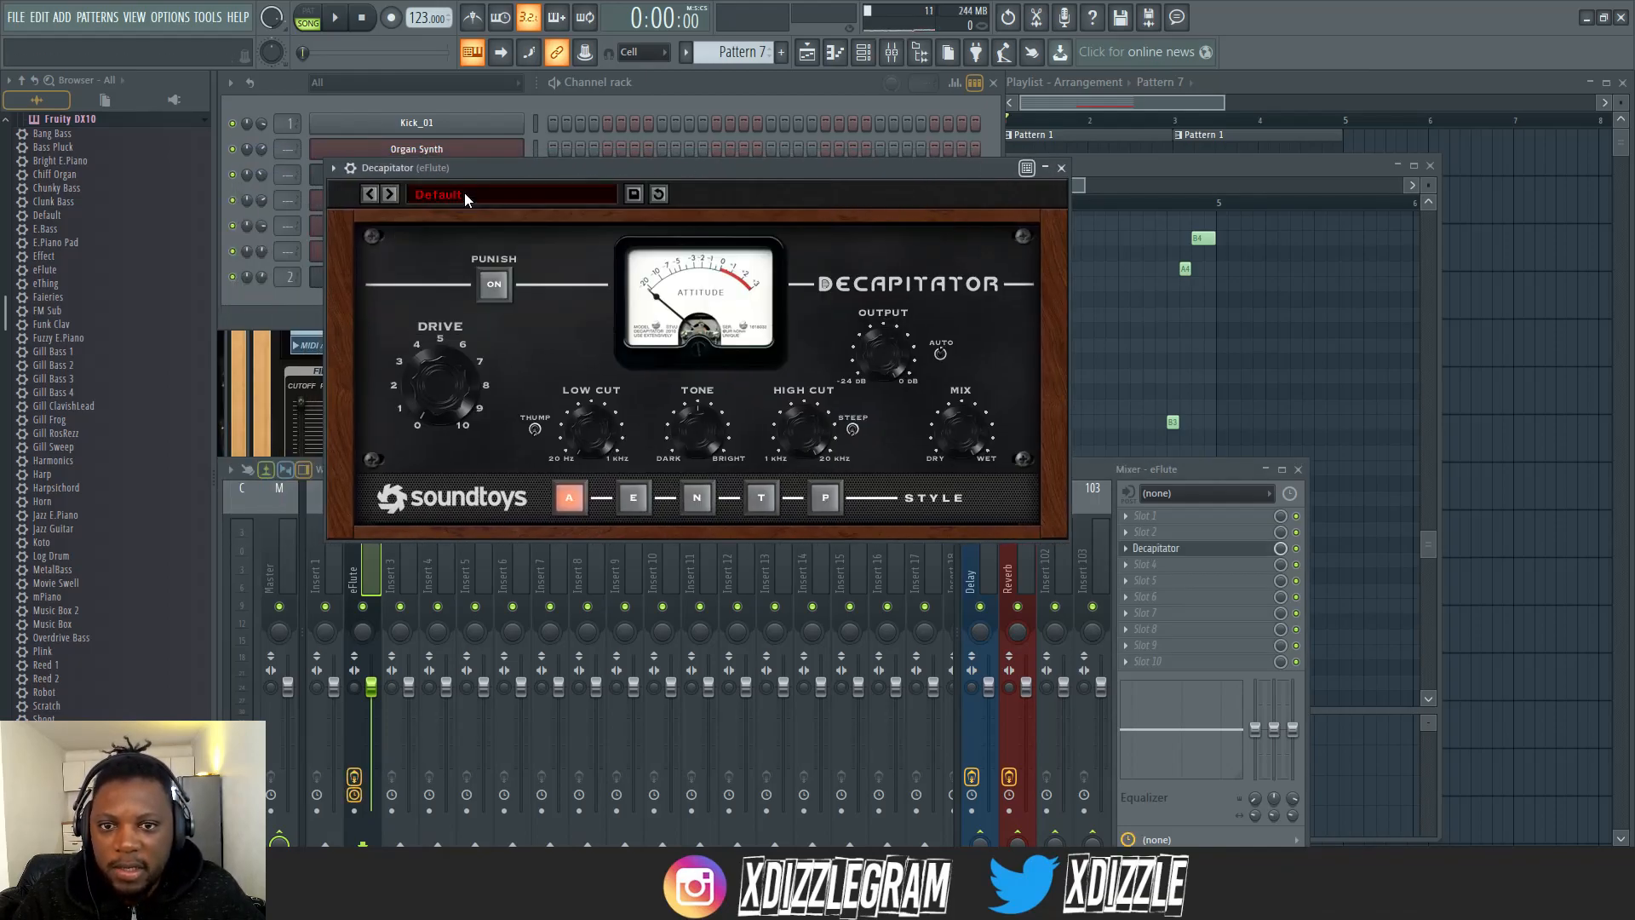
{"action": "left_click", "coordinate": [528, 196]}
{"action": "mouse_move", "coordinate": [498, 203]}
{"action": "left_click", "coordinate": [674, 194]}
{"action": "left_click_drag", "start_coordinate": [695, 162], "coordinate": [784, 194]}
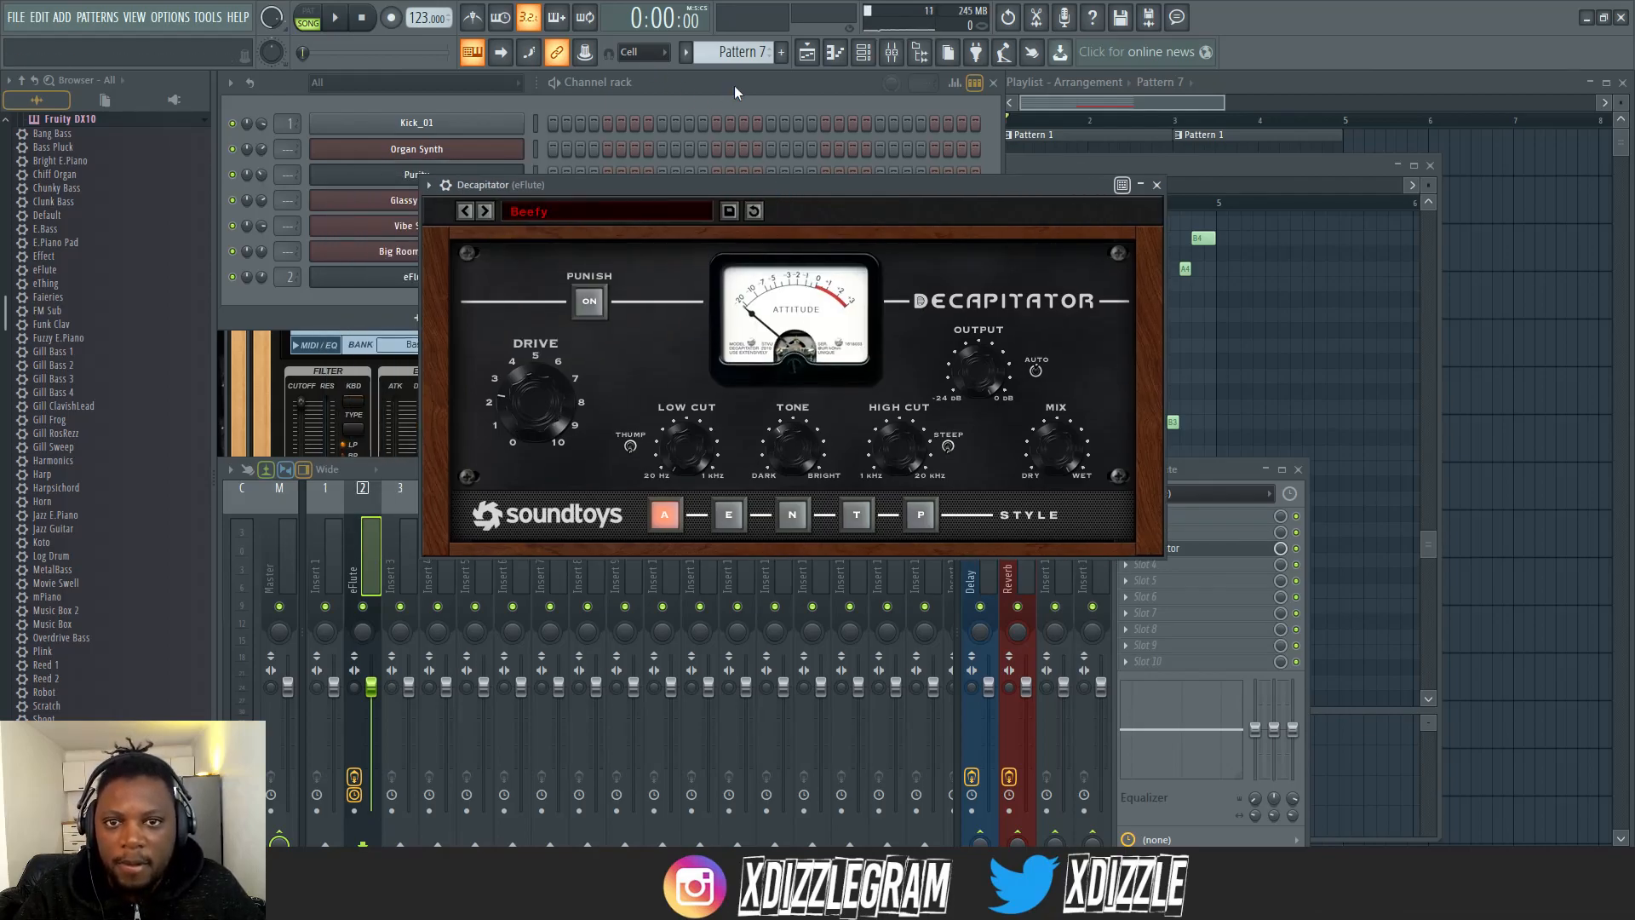
- While the arrangement plays, set Decapitator's drive to 6.9 and its tone to -0.7 dB
{"action": "key", "text": "space"}
{"action": "left_click_drag", "start_coordinate": [819, 183], "coordinate": [826, 115]}
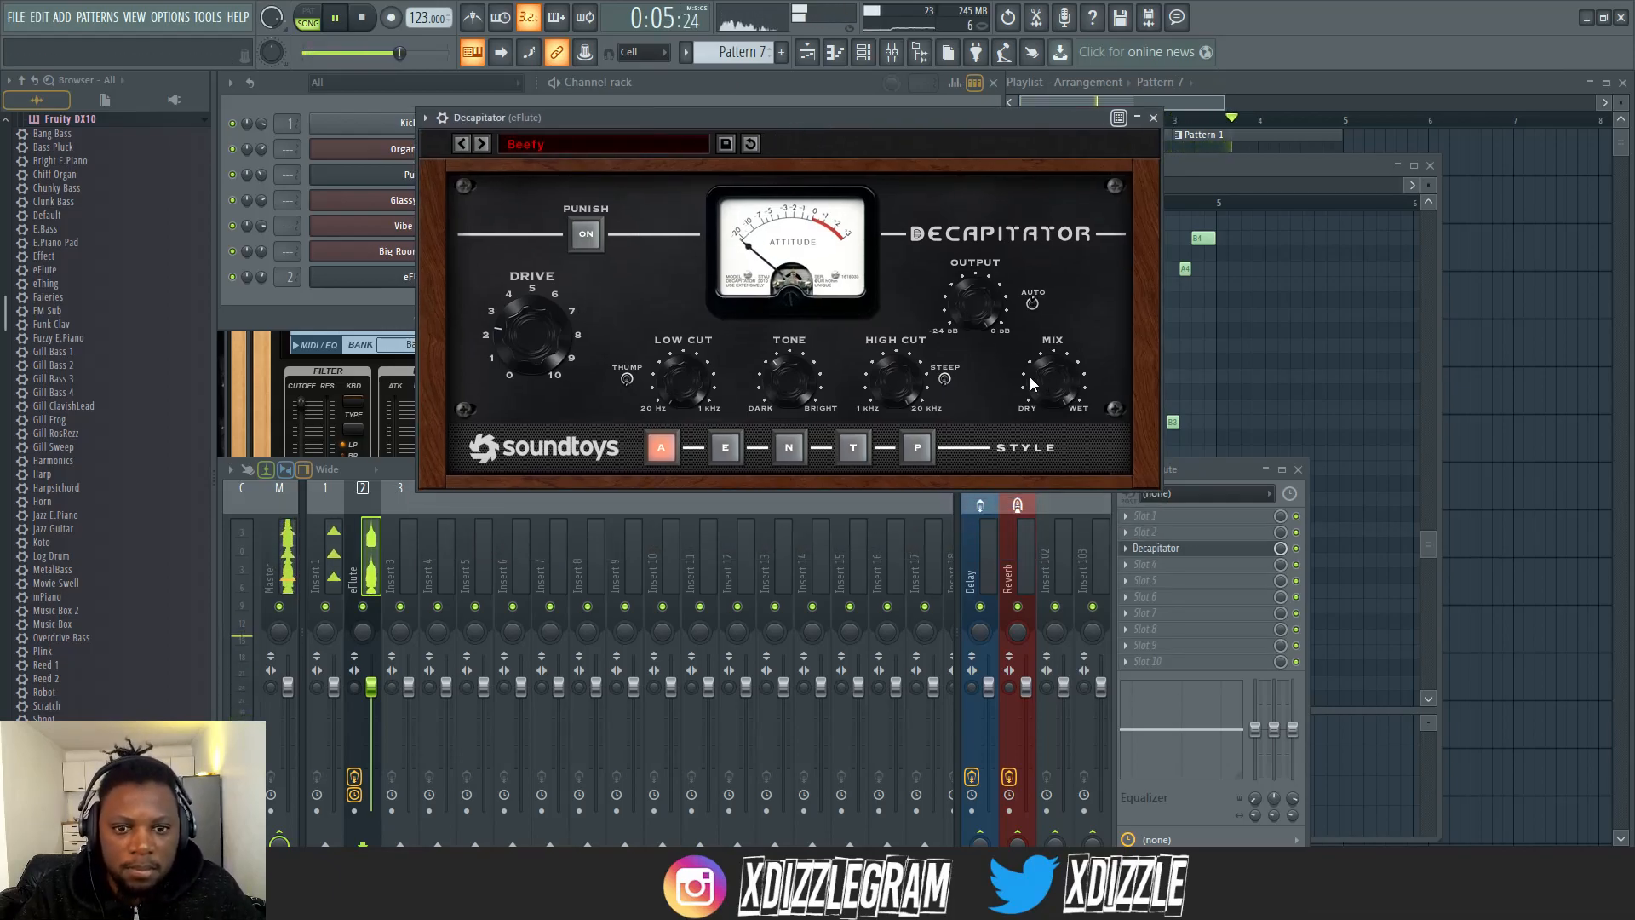
{"action": "left_click", "coordinate": [1299, 550]}
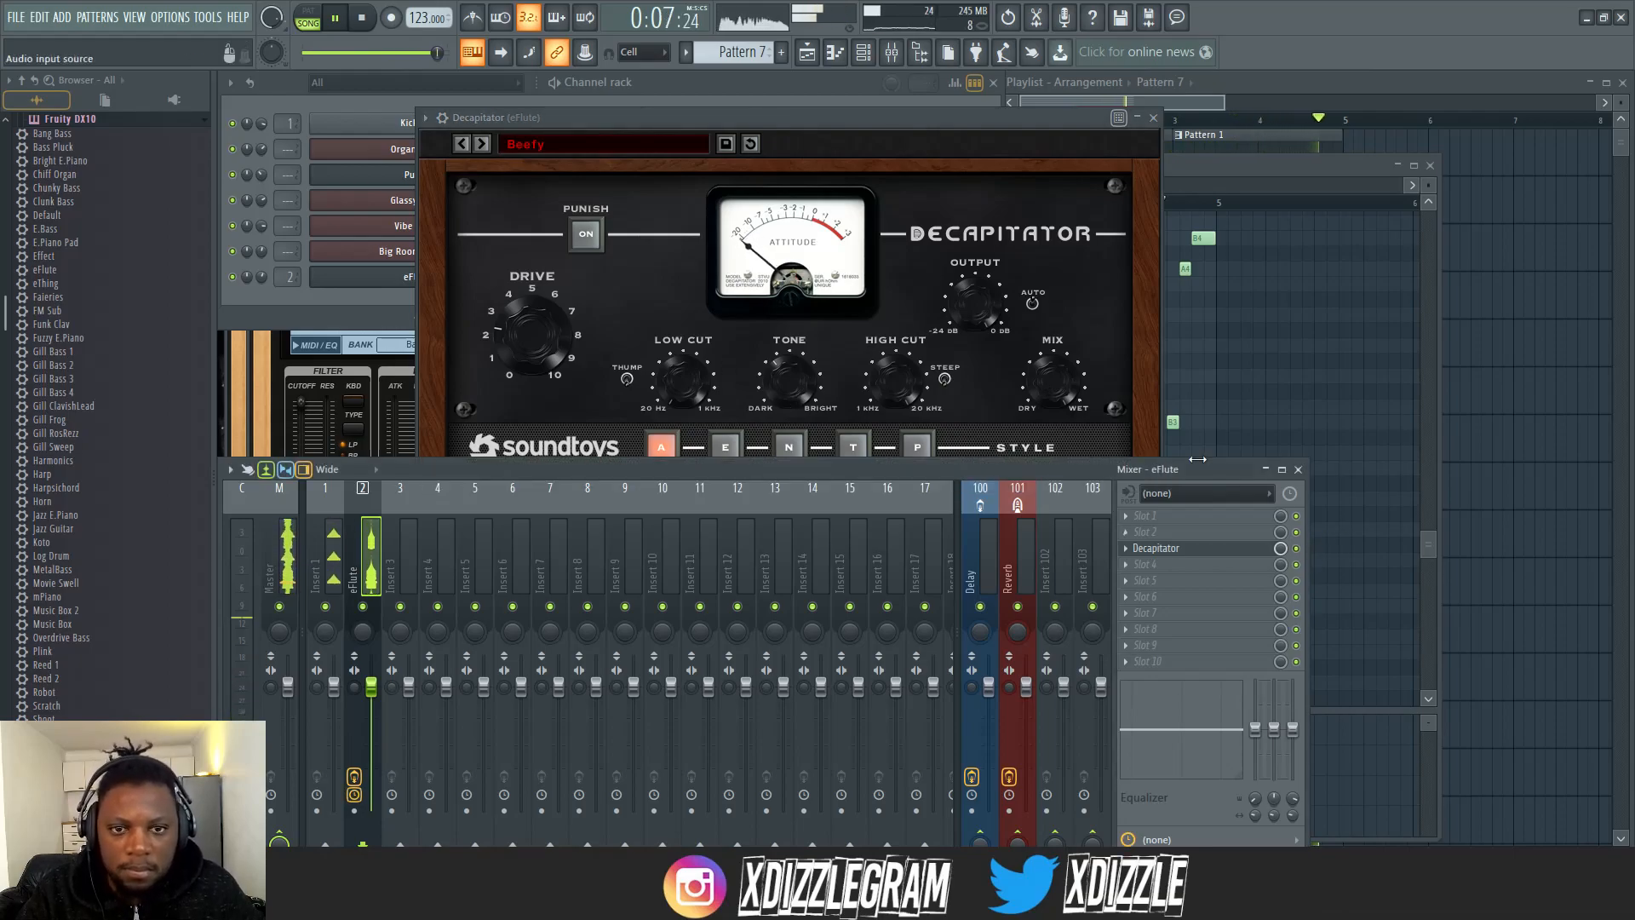
{"action": "left_click", "coordinate": [911, 153]}
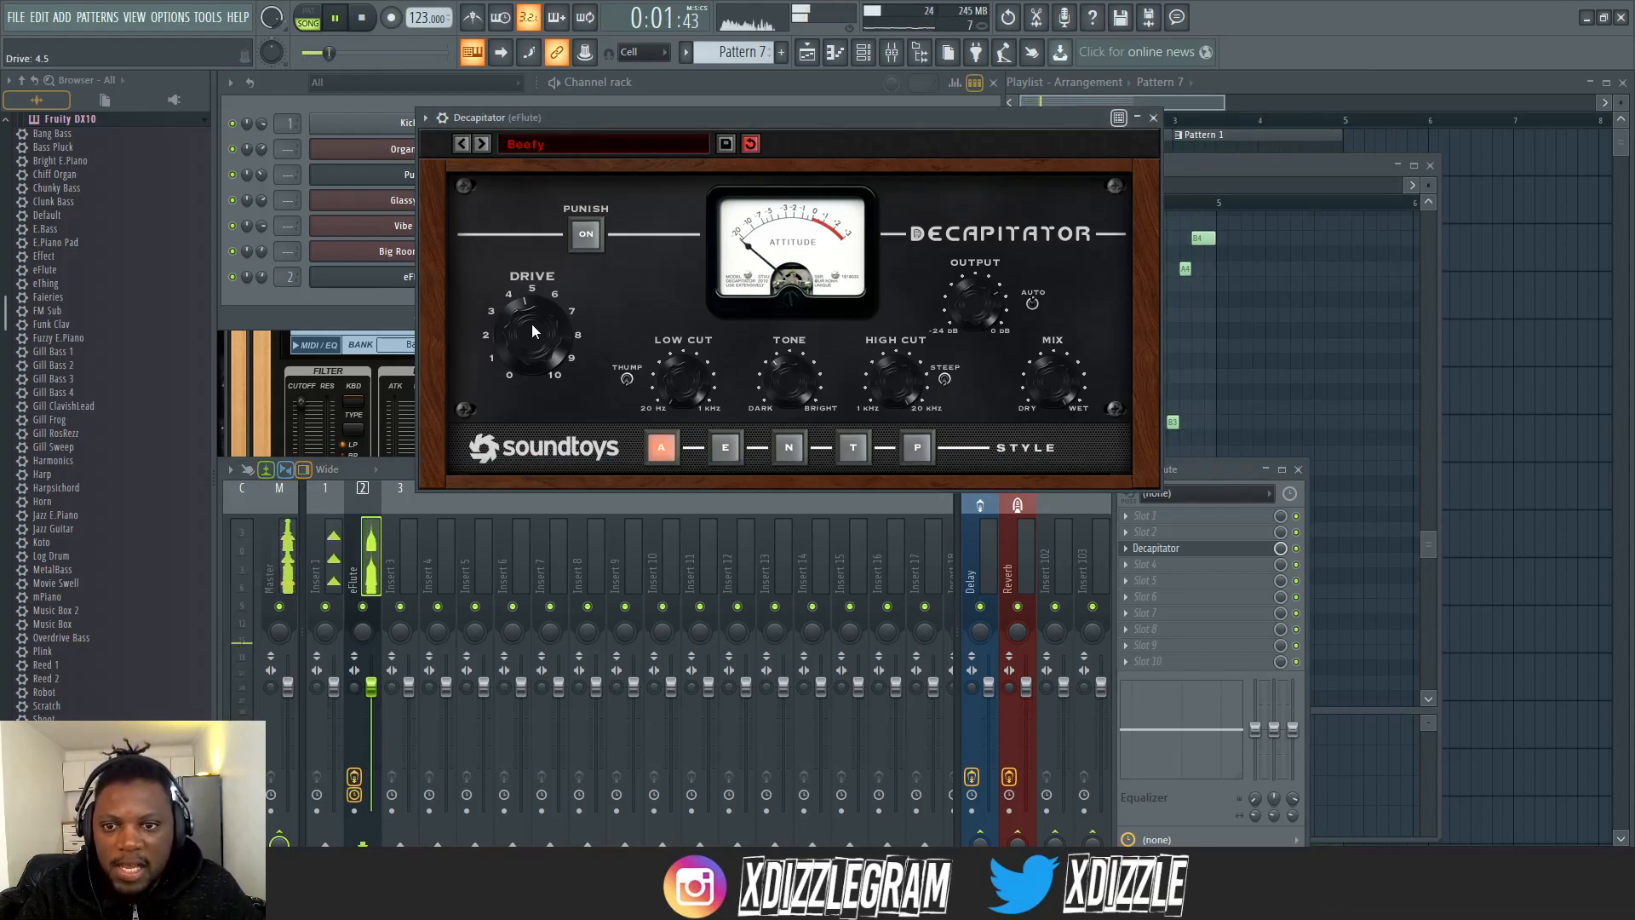
{"action": "left_click_drag", "start_coordinate": [530, 329], "coordinate": [530, 308]}
{"action": "mouse_move", "coordinate": [780, 386]}
{"action": "left_mouse_down"}
{"action": "mouse_move", "coordinate": [781, 361]}
{"action": "mouse_move", "coordinate": [780, 374]}
{"action": "left_mouse_up"}
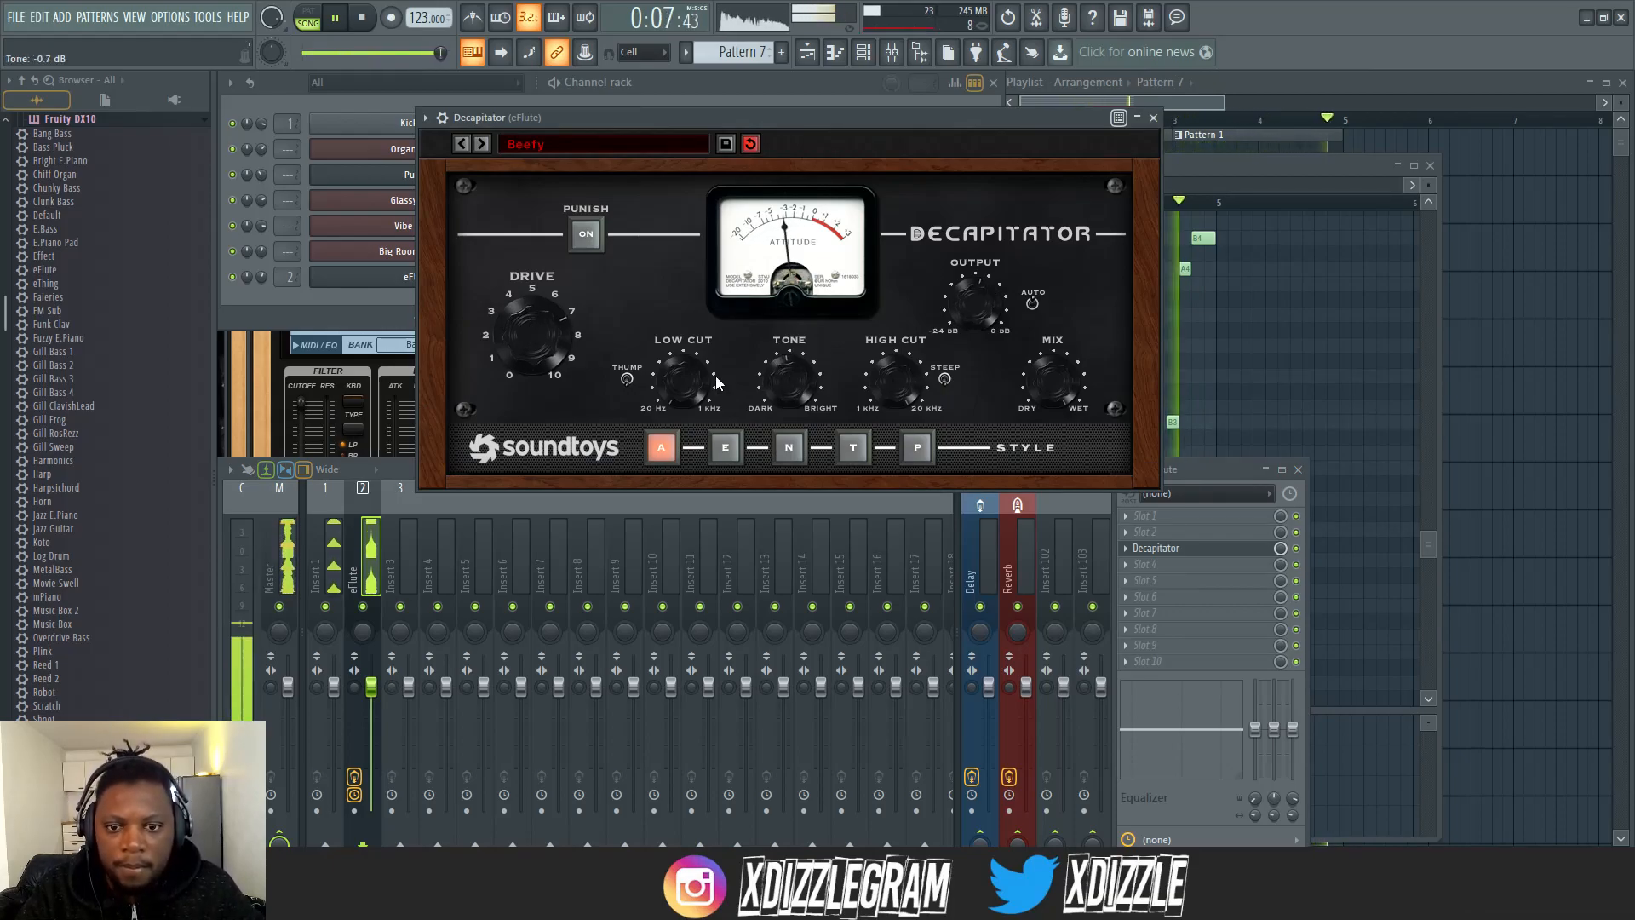
{"action": "left_click_drag", "start_coordinate": [553, 340], "coordinate": [545, 340]}
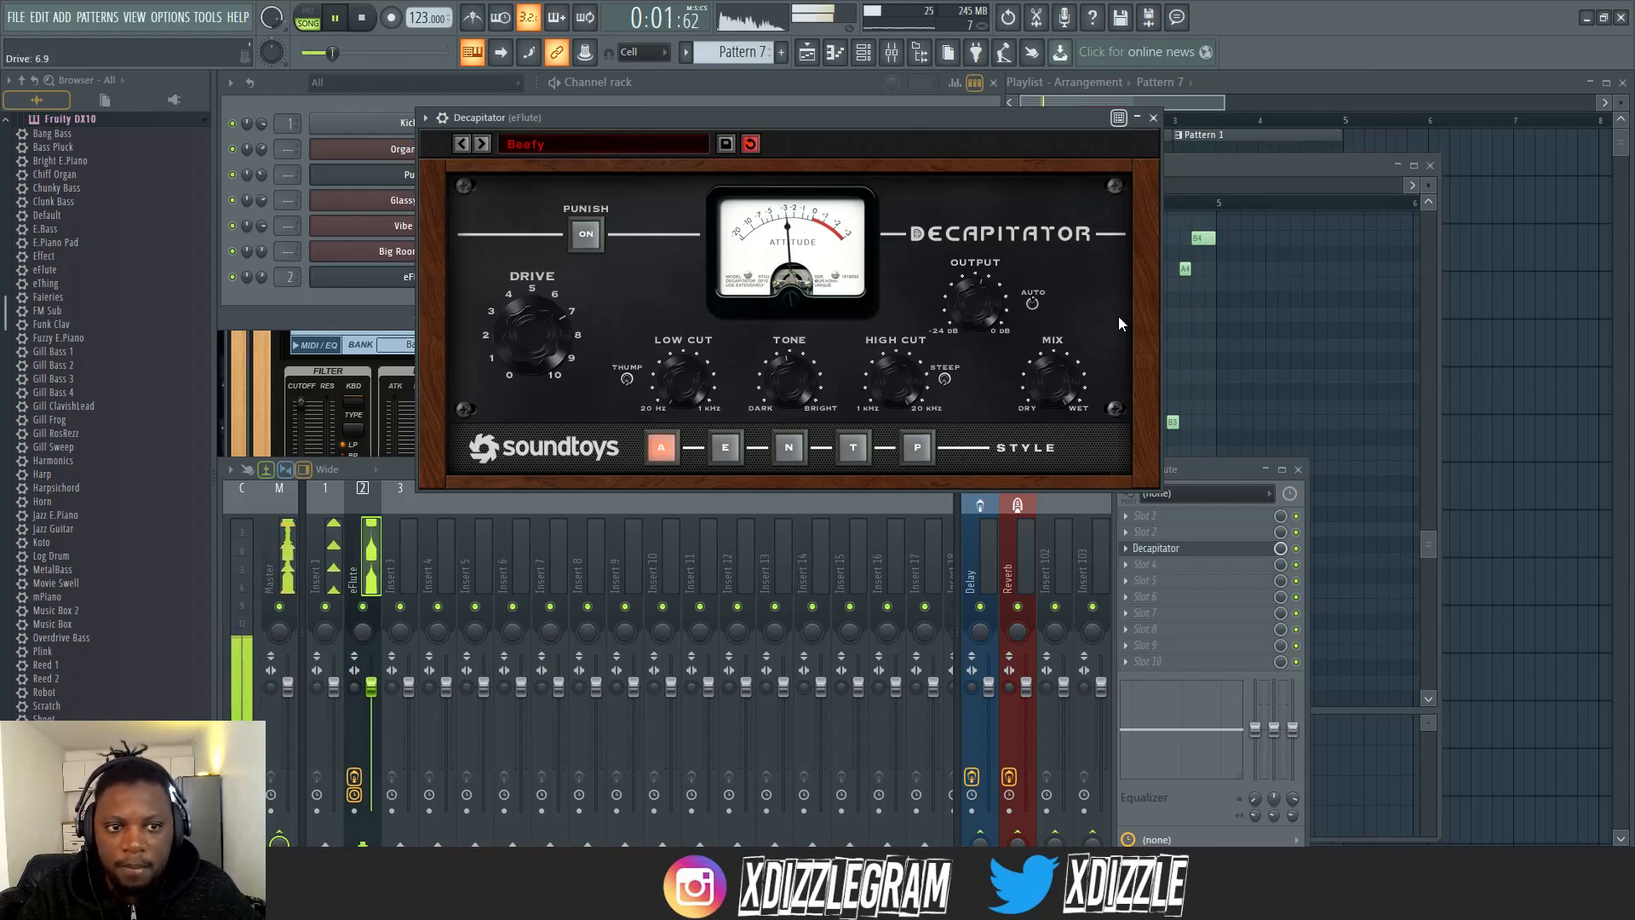
- Lower the eFlute mixer track's fader to 81% (-4.4 dB), close Decapitator, and stop playback
{"action": "left_click_drag", "start_coordinate": [372, 685], "coordinate": [372, 704]}
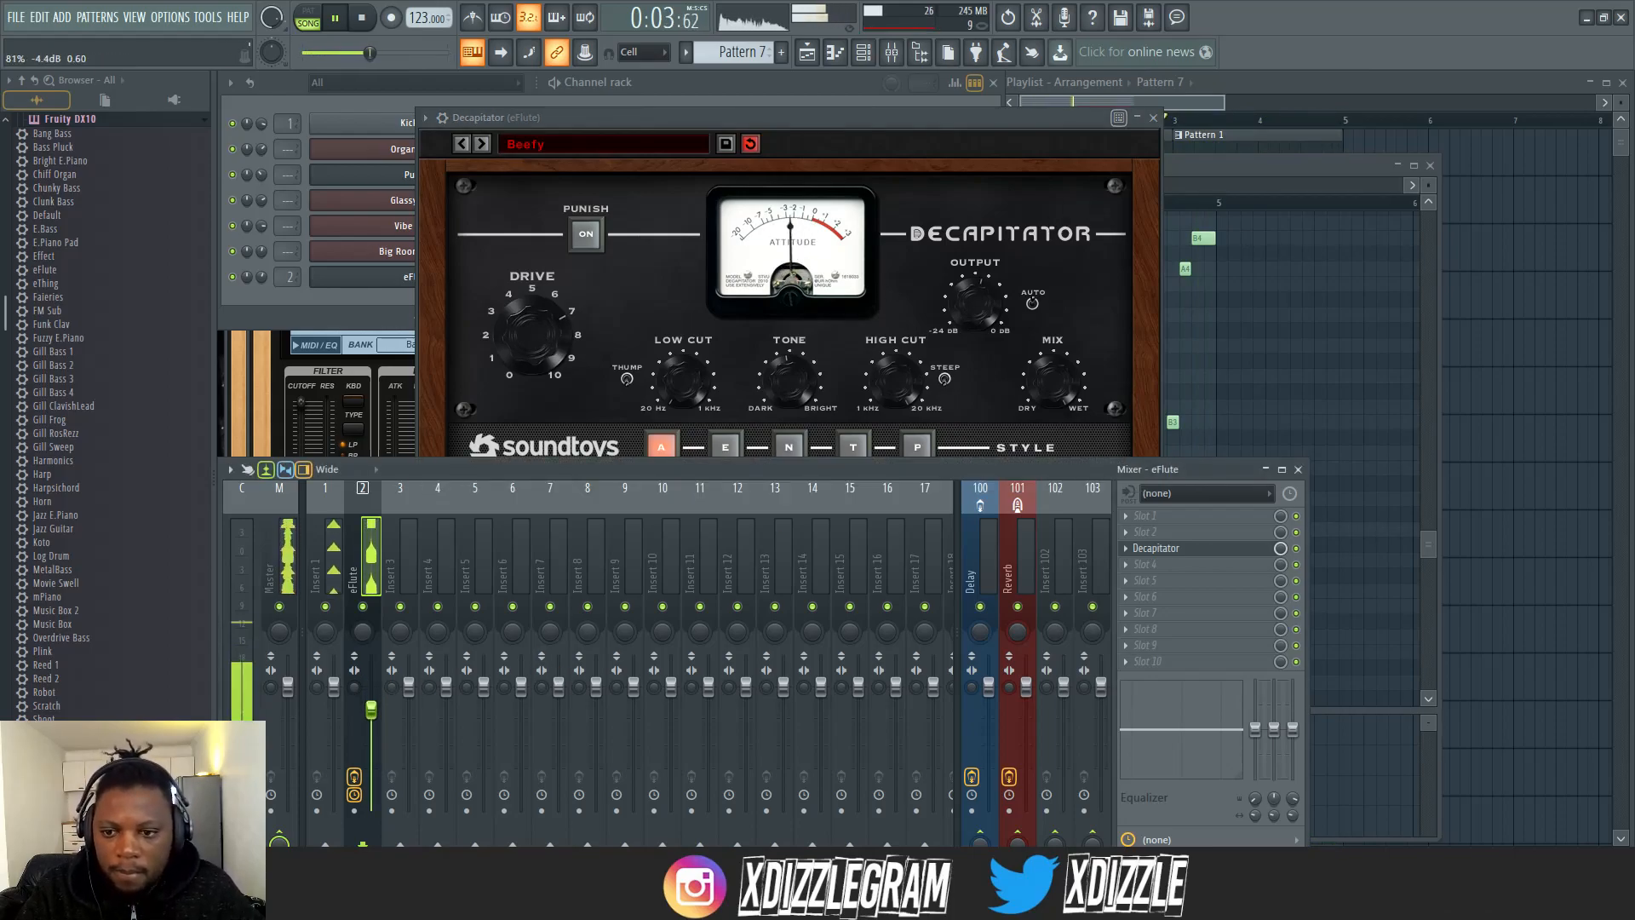
{"action": "left_click", "coordinate": [1154, 118]}
{"action": "left_click", "coordinate": [766, 78]}
{"action": "key", "text": "space"}
- Listen to the arrangement from the Playlist, make Pattern 1 the active pattern, and stop playback
{"action": "left_click", "coordinate": [1247, 84]}
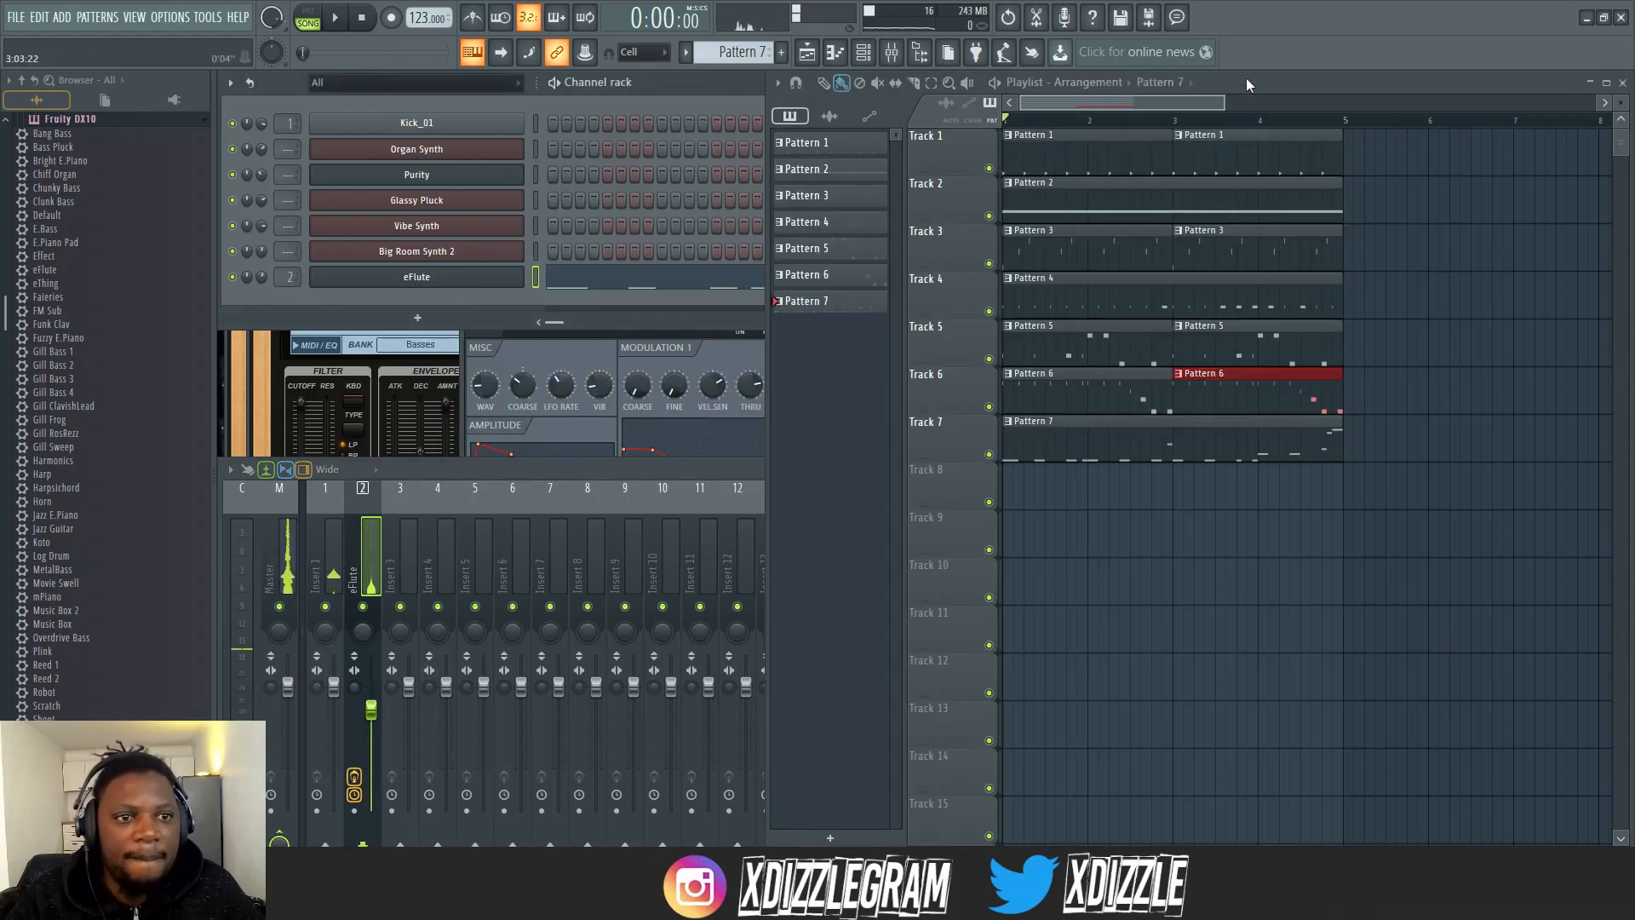
{"action": "key", "text": "space"}
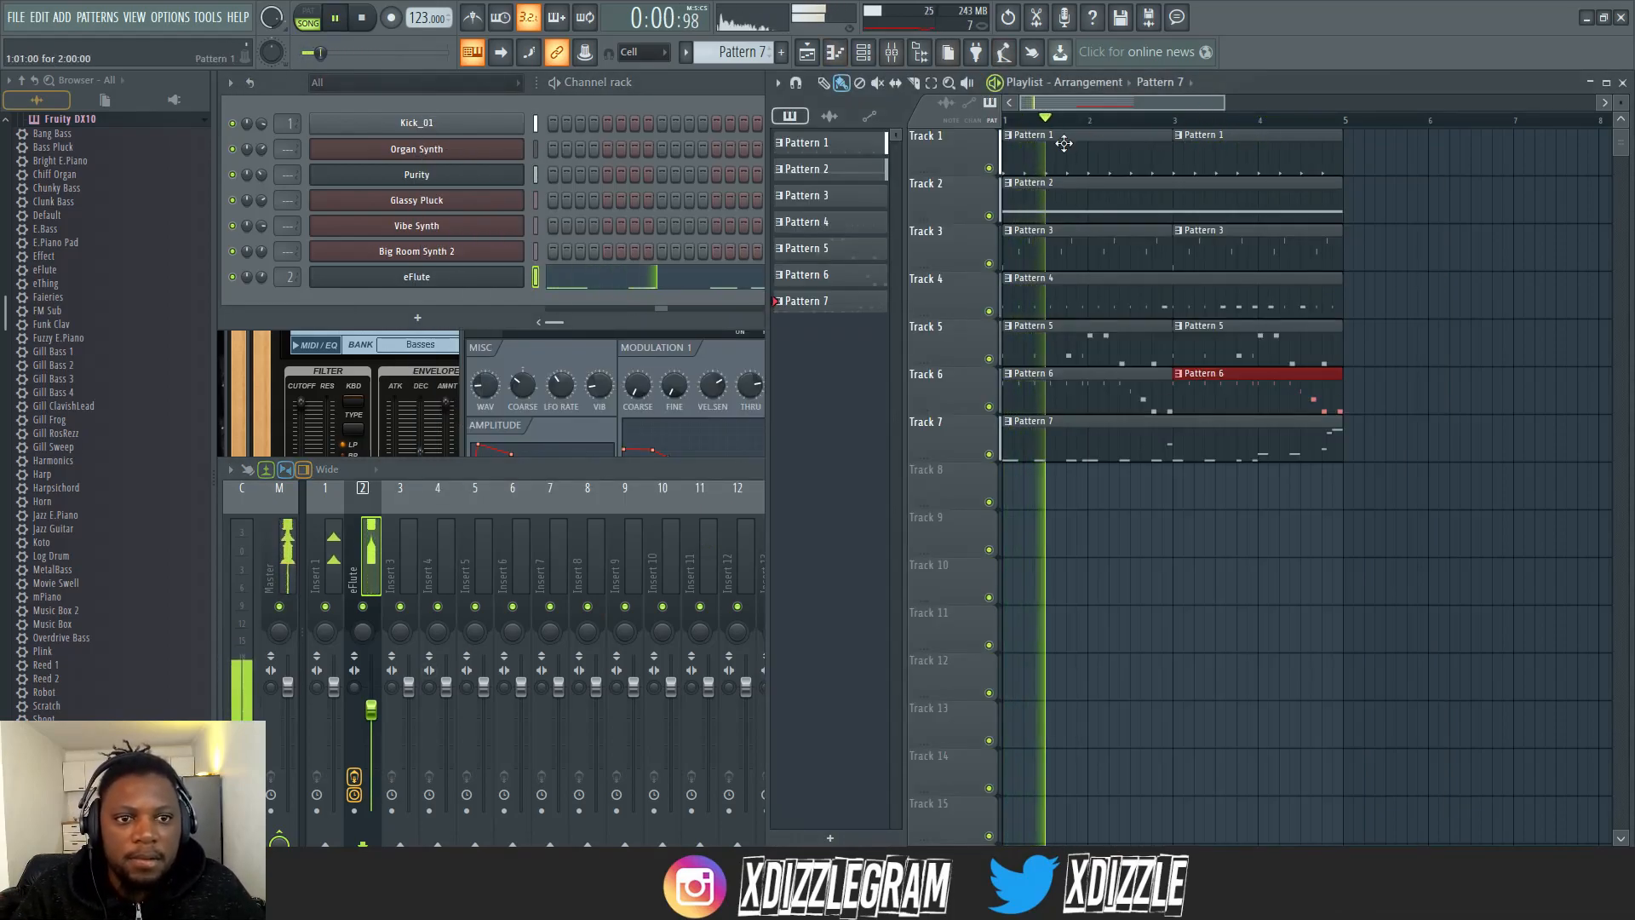
{"action": "double_click", "coordinate": [1065, 143]}
{"action": "left_click", "coordinate": [714, 86]}
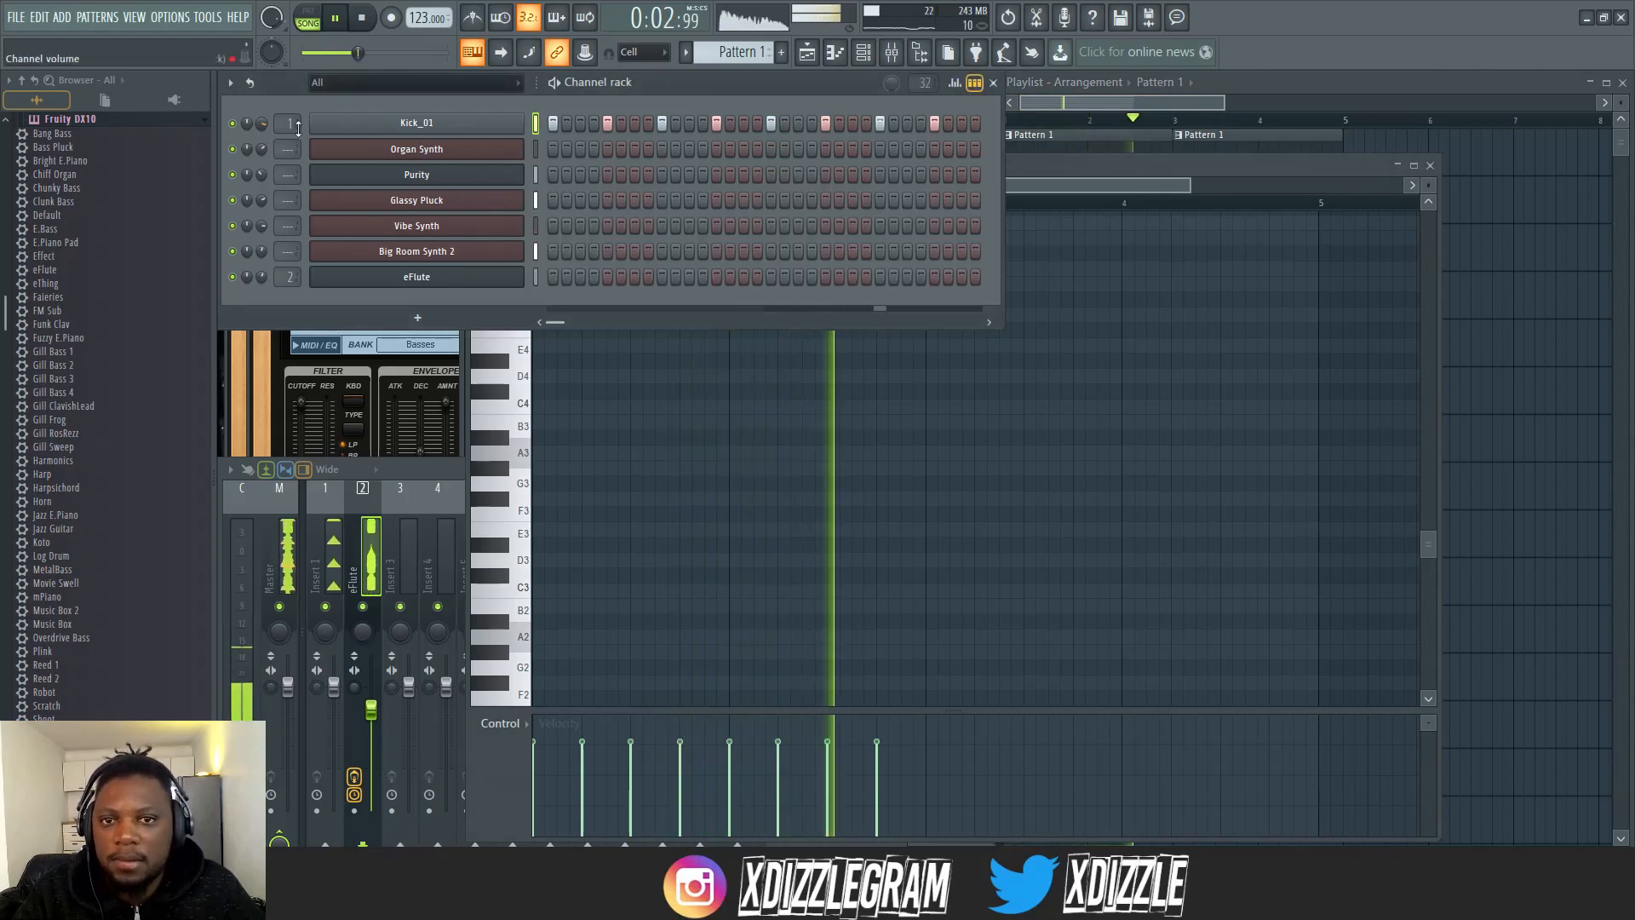
{"action": "left_click", "coordinate": [1235, 90]}
{"action": "key", "text": "space"}
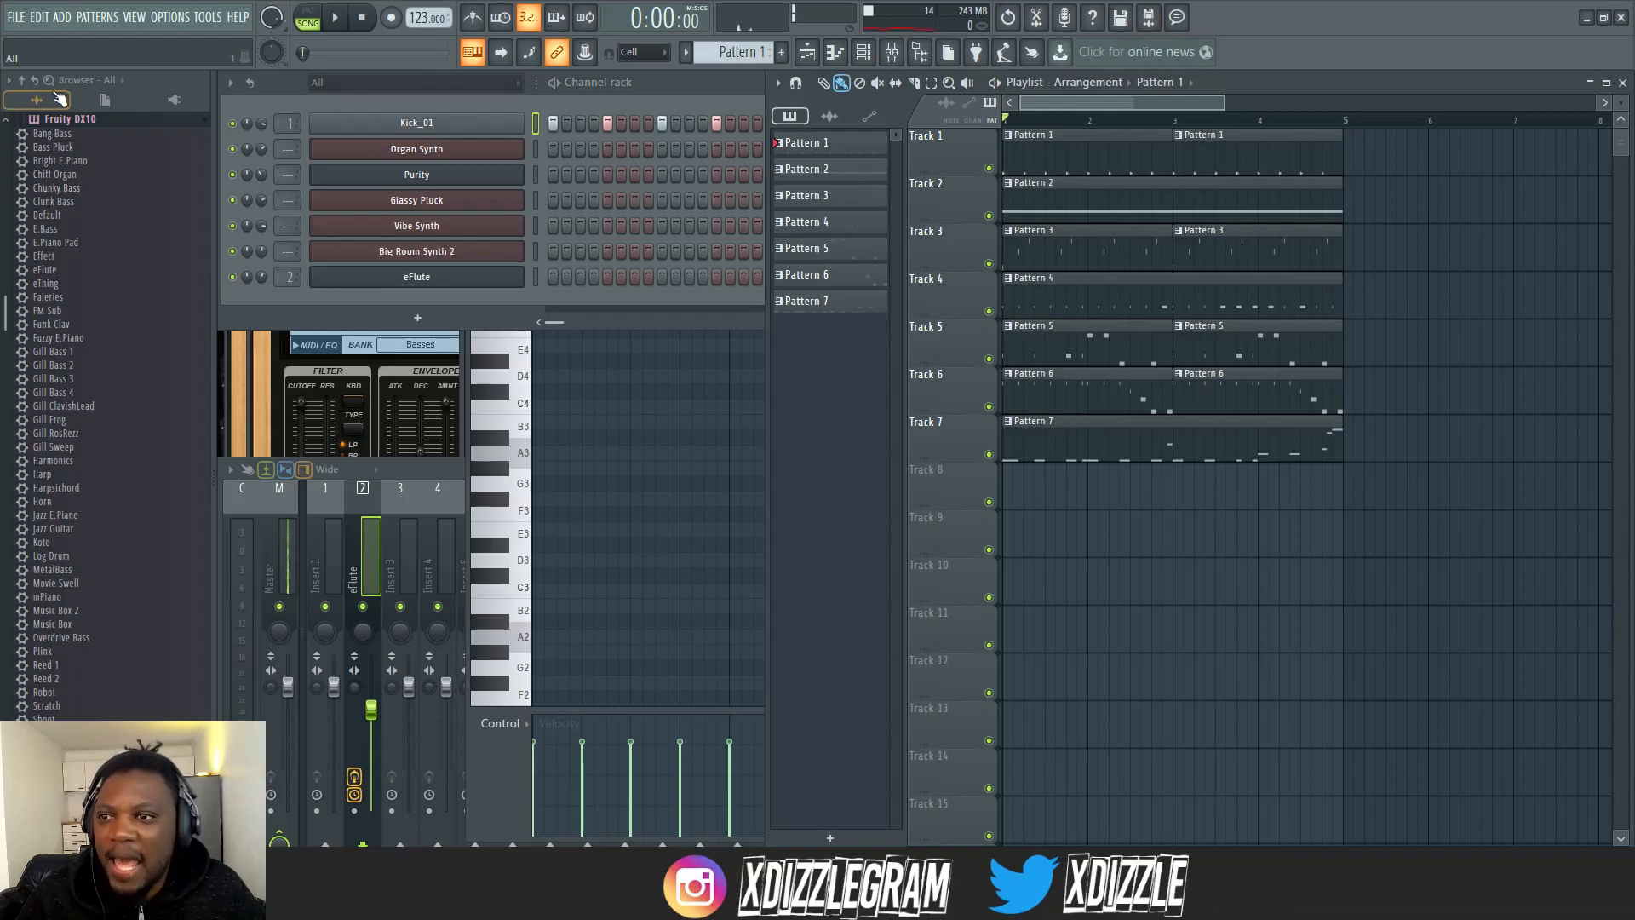
- Collapse the Generators and Kicks folders in the browser and expand Perc Claps in the Tribal Samplepack
{"action": "scroll", "coordinate": [72, 162], "scroll_direction": "up", "scroll_amount": 10}
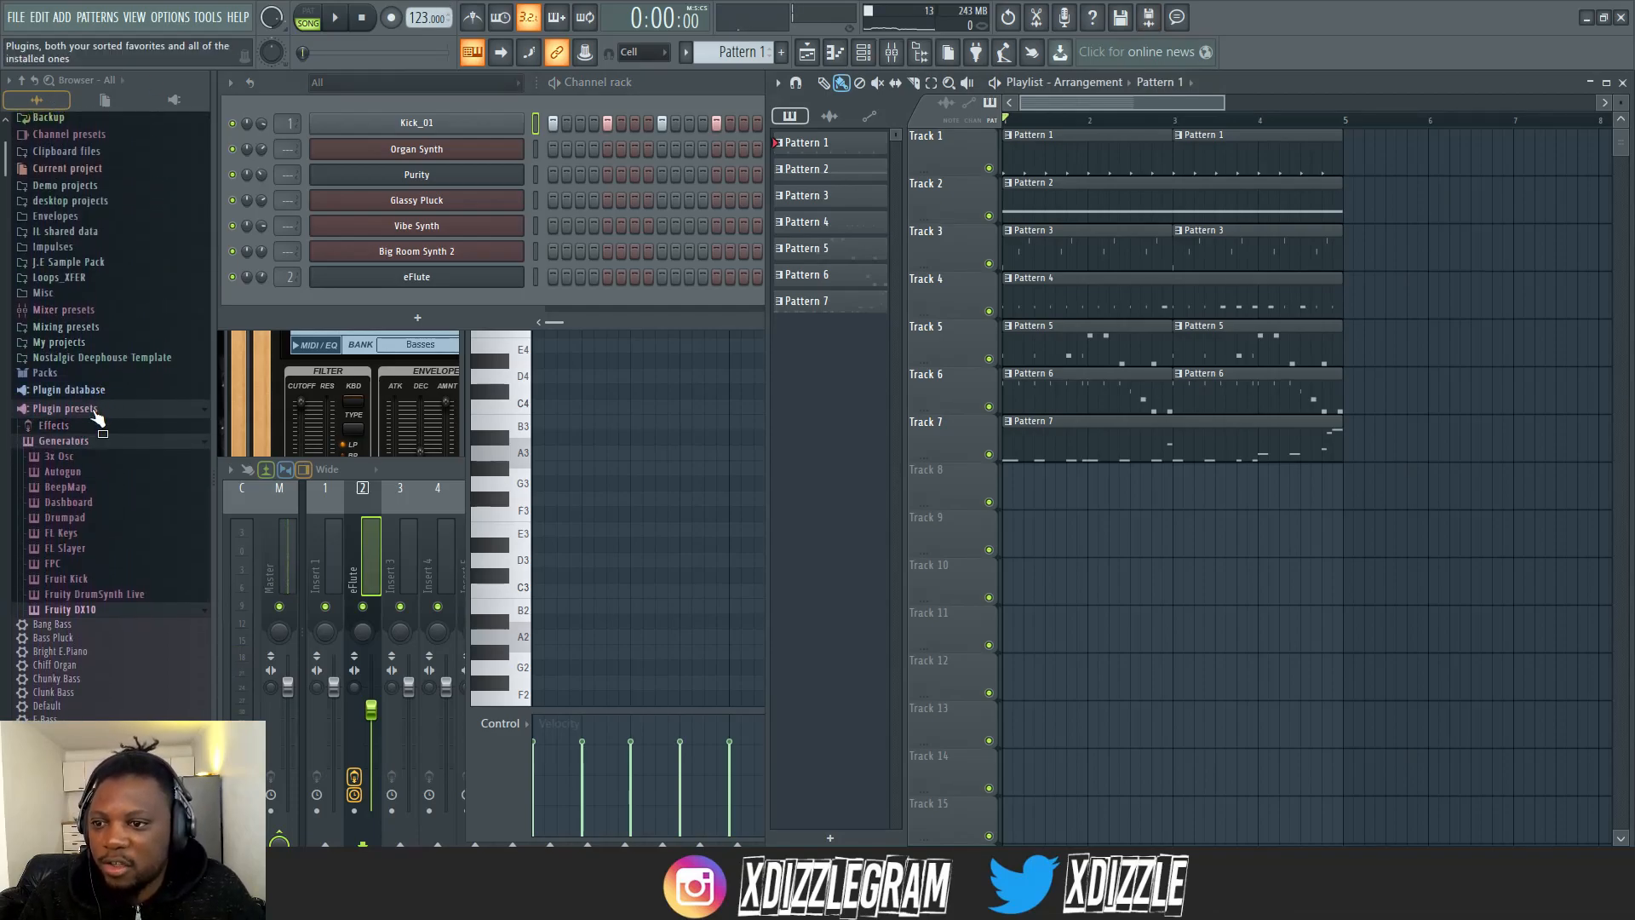
{"action": "left_click", "coordinate": [94, 442]}
{"action": "left_click", "coordinate": [412, 102]}
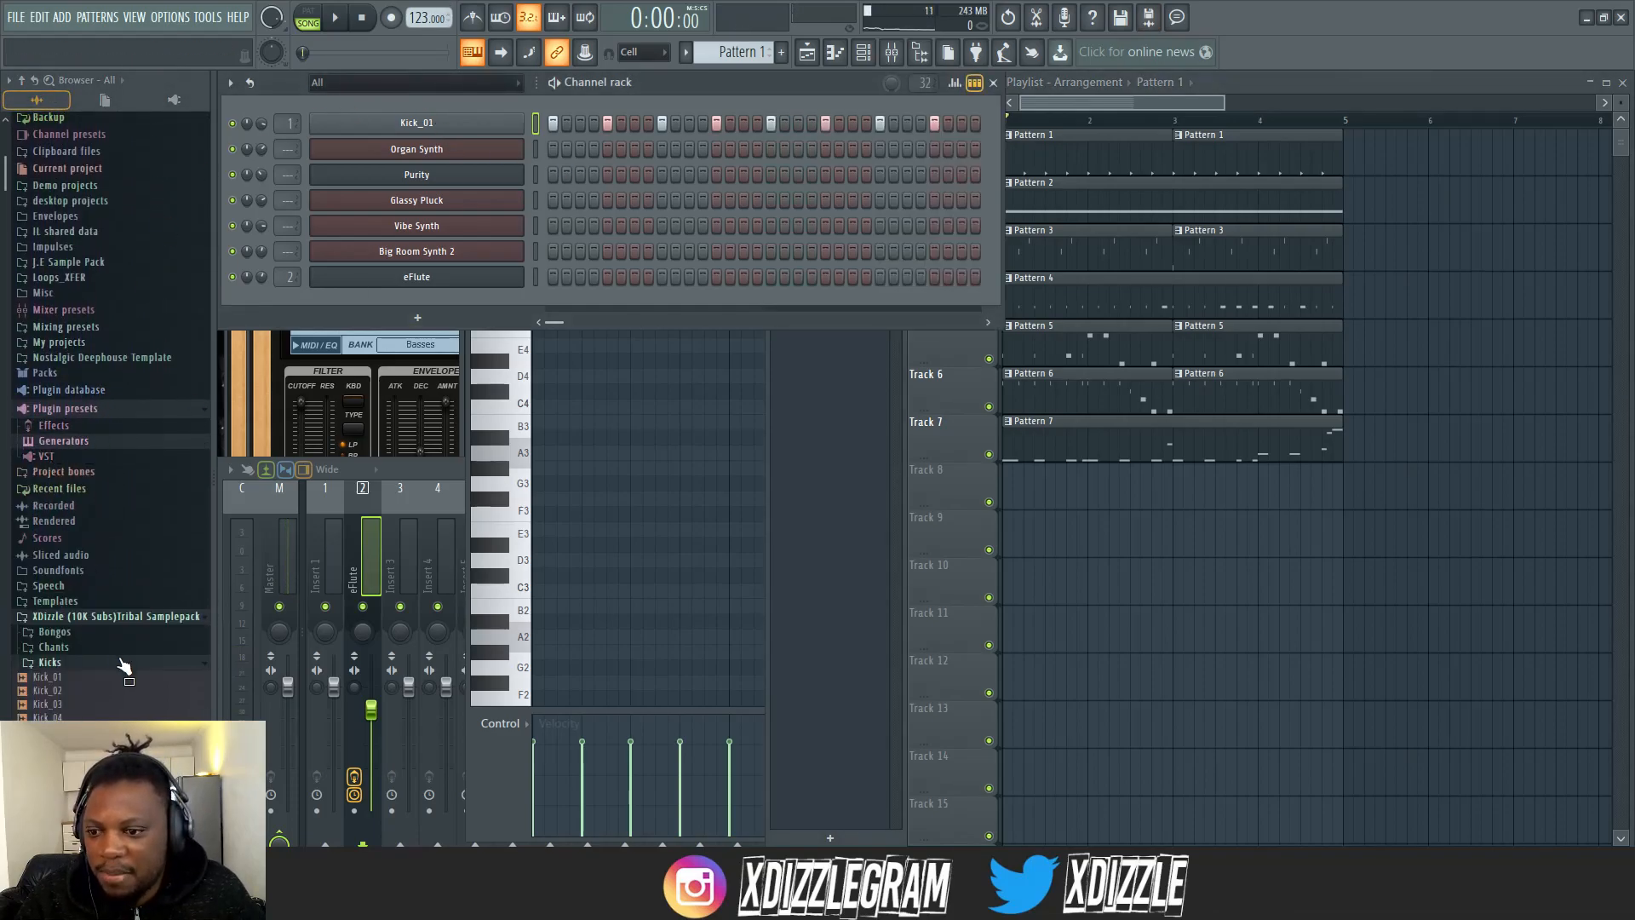
{"action": "scroll", "coordinate": [79, 627], "scroll_direction": "down", "scroll_amount": 3}
{"action": "left_click", "coordinate": [87, 585]}
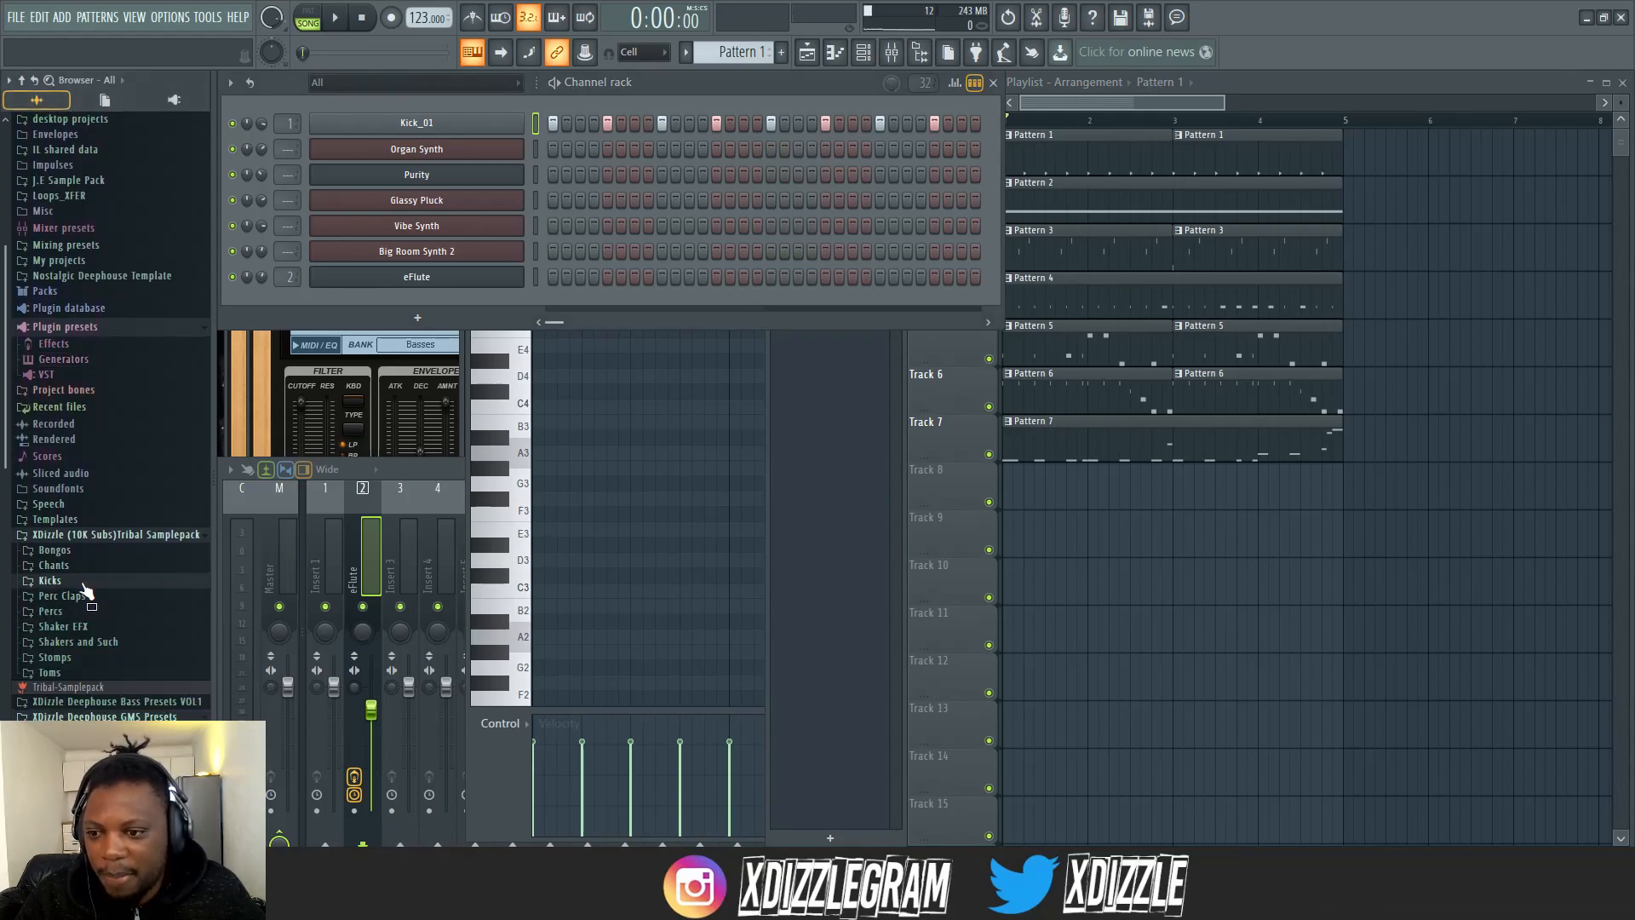
{"action": "scroll", "coordinate": [84, 585], "scroll_direction": "down", "scroll_amount": 9}
{"action": "scroll", "coordinate": [80, 580], "scroll_direction": "down", "scroll_amount": 3}
{"action": "left_click", "coordinate": [77, 269]}
{"action": "scroll", "coordinate": [84, 298], "scroll_direction": "down", "scroll_amount": 2}
{"action": "scroll", "coordinate": [94, 323], "scroll_direction": "up", "scroll_amount": 5}
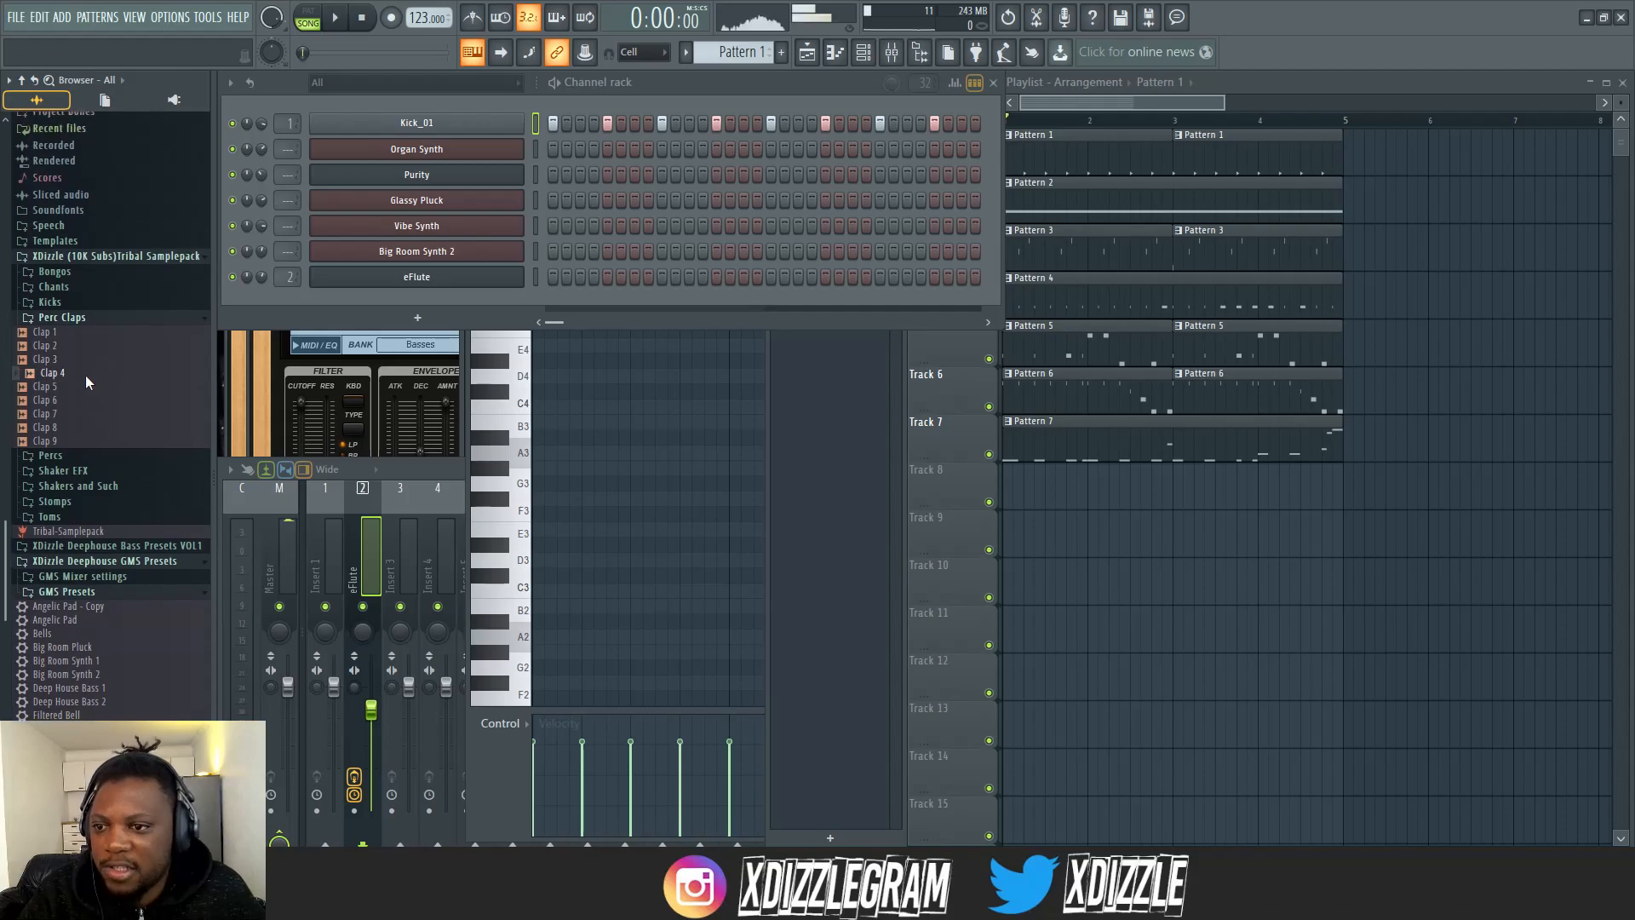
- Audition the Clap 4 sample, add it as a new channel below eFlute, and start playback
{"action": "left_click_drag", "start_coordinate": [85, 373], "coordinate": [87, 380]}
{"action": "left_click_drag", "start_coordinate": [409, 300], "coordinate": [424, 290]}
{"action": "key", "text": "space"}
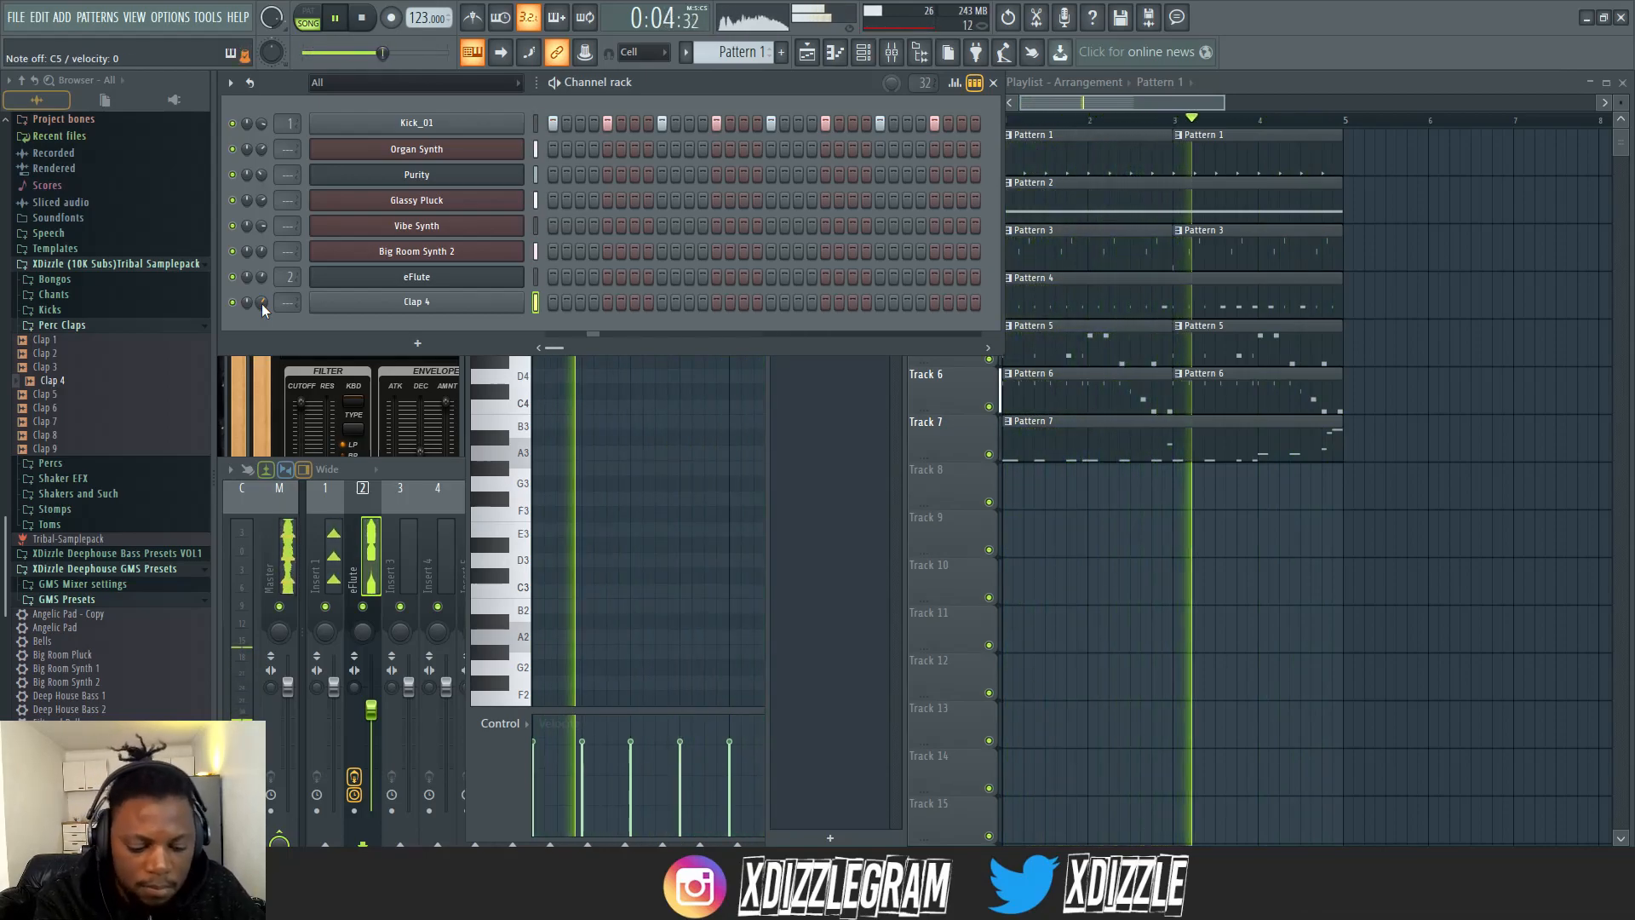
- Stop the arrangement's playback
{"action": "key", "text": "space"}
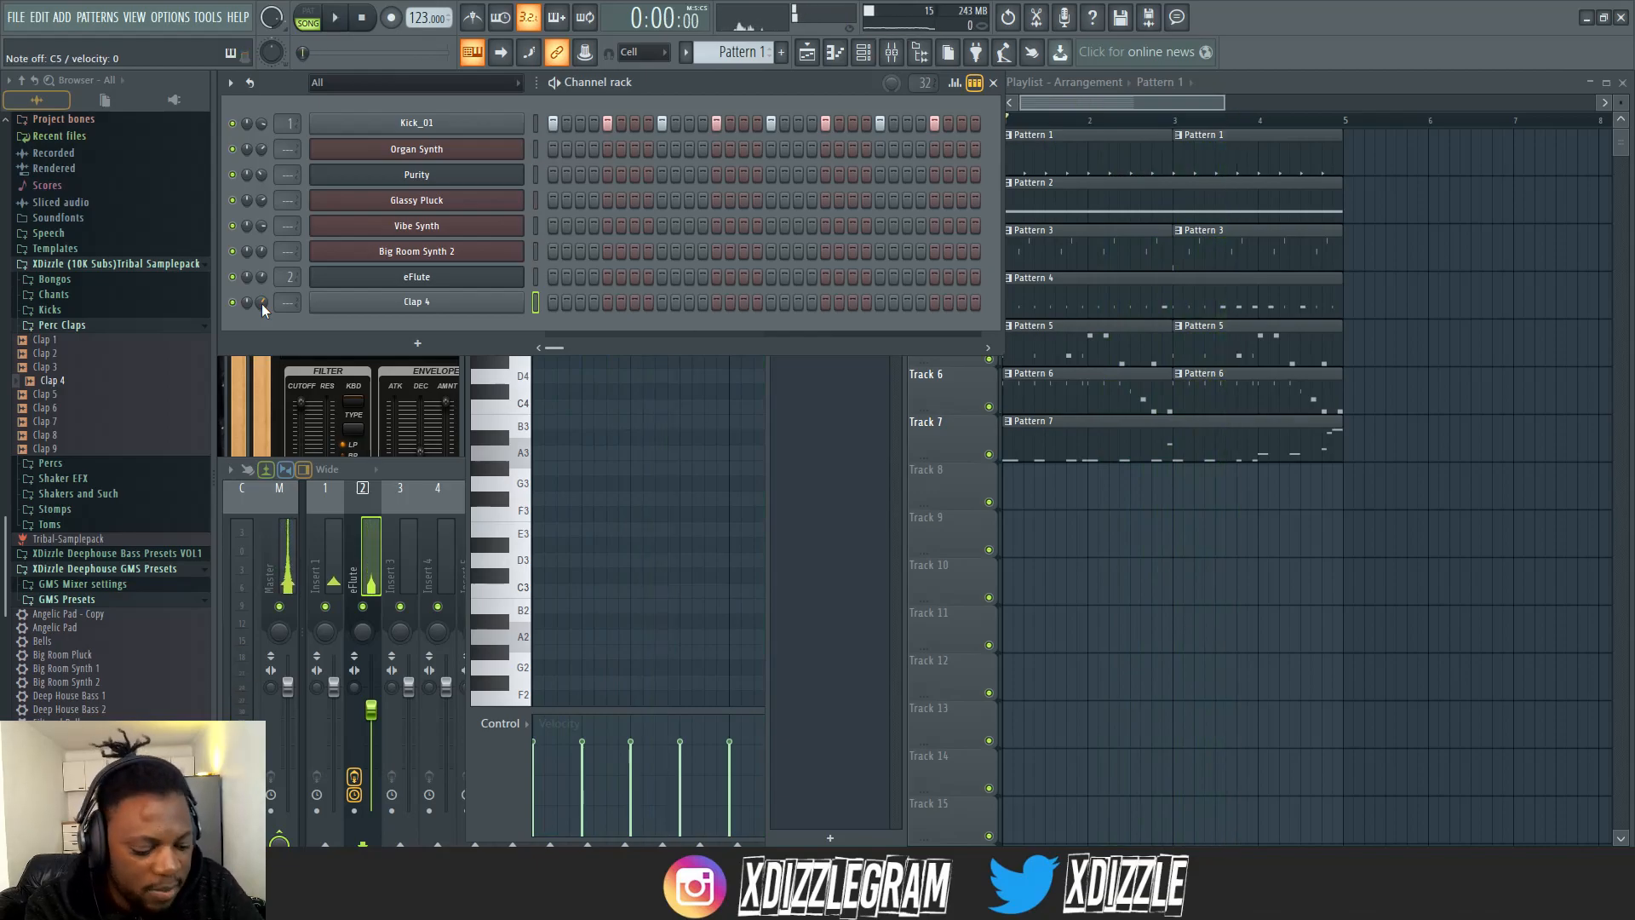
{"action": "key", "text": "KP_Add"}
{"action": "key", "text": "KP_Add"}
{"action": "key", "text": "KP_Add"}
{"action": "key", "text": "KP_Add"}
{"action": "key", "text": "KP_Add"}
{"action": "key", "text": "KP_Add"}
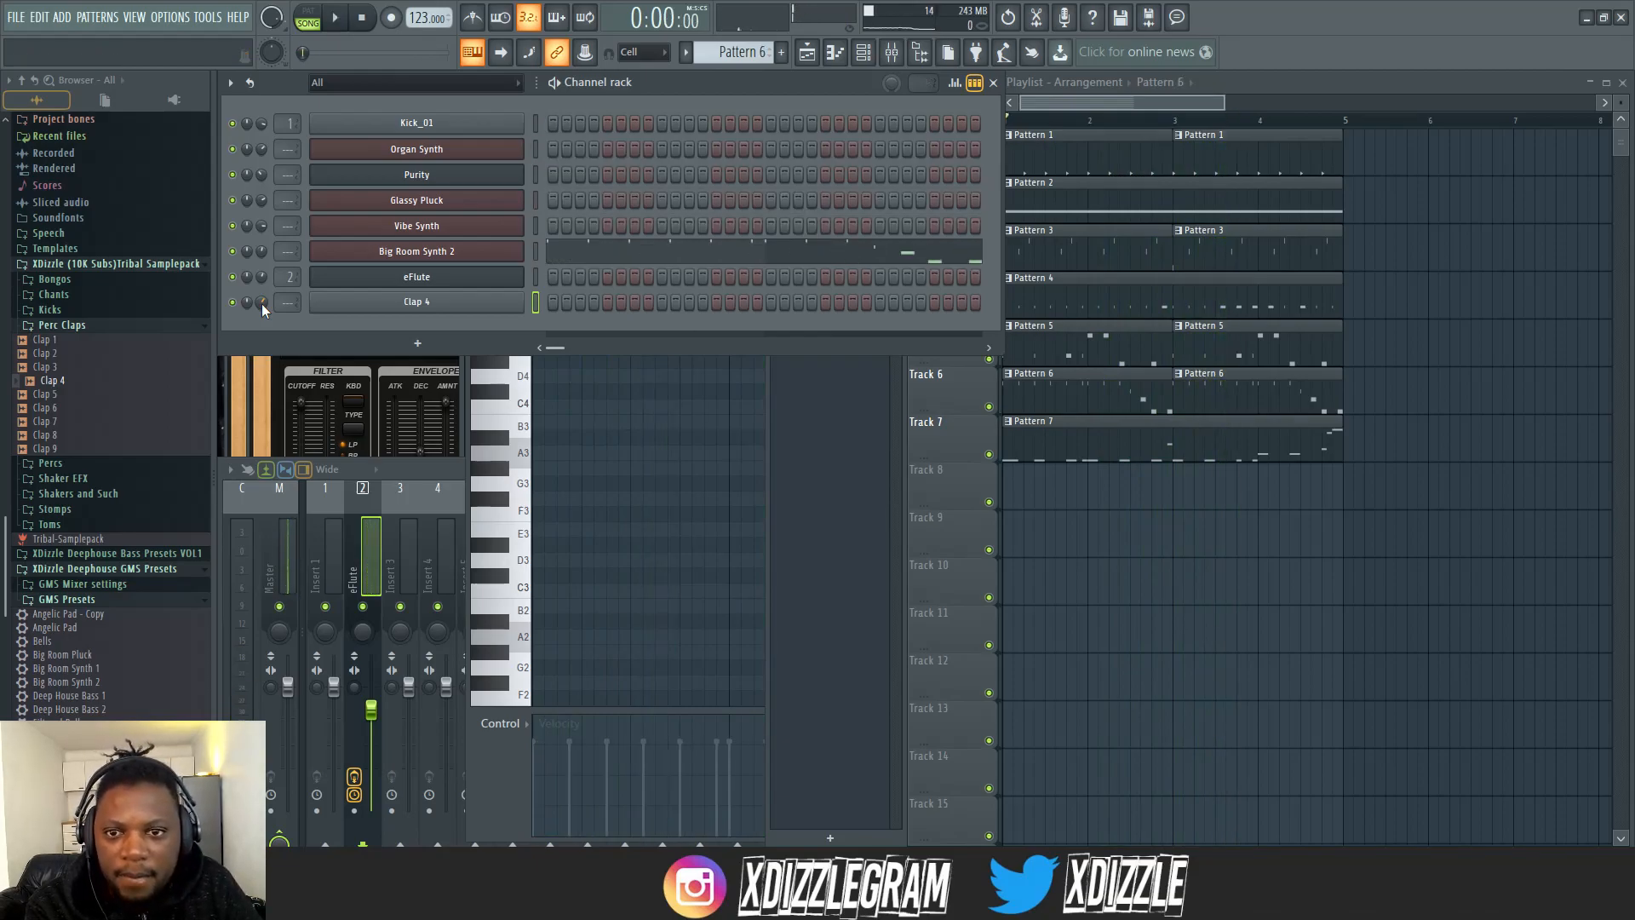
{"action": "key", "text": "KP_Subtract"}
{"action": "key", "text": "KP_Subtract"}
{"action": "key", "text": "KP_Subtract"}
{"action": "key", "text": "KP_Subtract"}
{"action": "key", "text": "KP_Subtract"}
{"action": "key", "text": "KP_Subtract"}
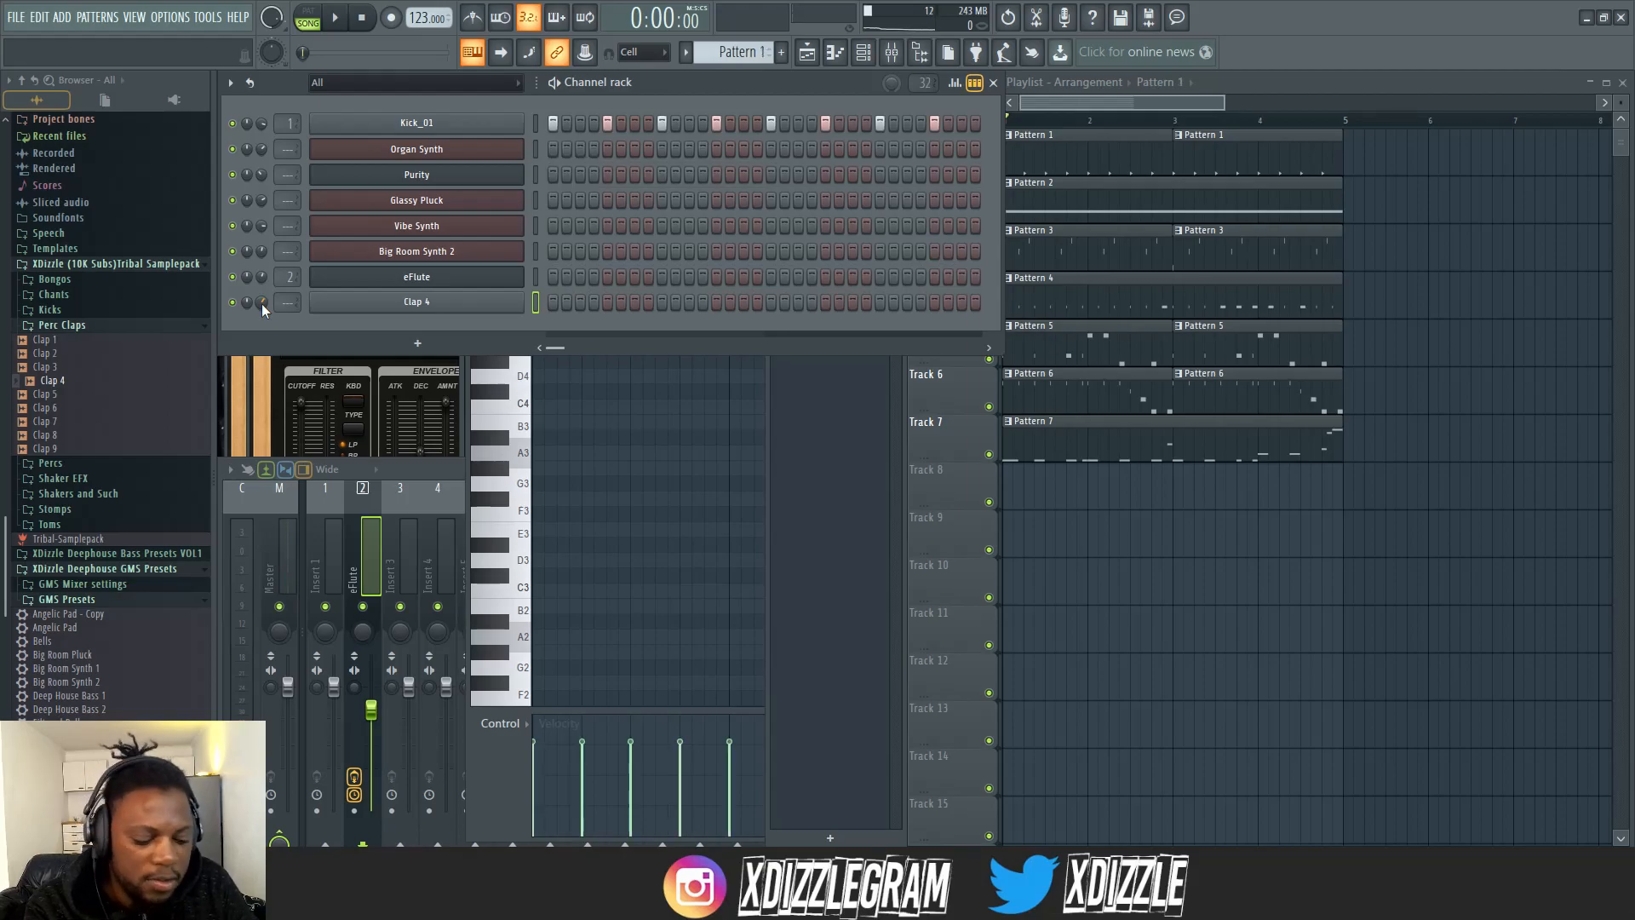
- Switch to the empty Pattern 9 and record a Clap 4 rhythm into it while the song plays, stopping at the end
{"action": "key", "text": "KP_Add"}
{"action": "key", "text": "KP_Add"}
{"action": "key", "text": "KP_Add"}
{"action": "key", "text": "KP_Add"}
{"action": "key", "text": "KP_Add"}
{"action": "key", "text": "KP_Add"}
{"action": "key", "text": "KP_Add"}
{"action": "key", "text": "KP_Add"}
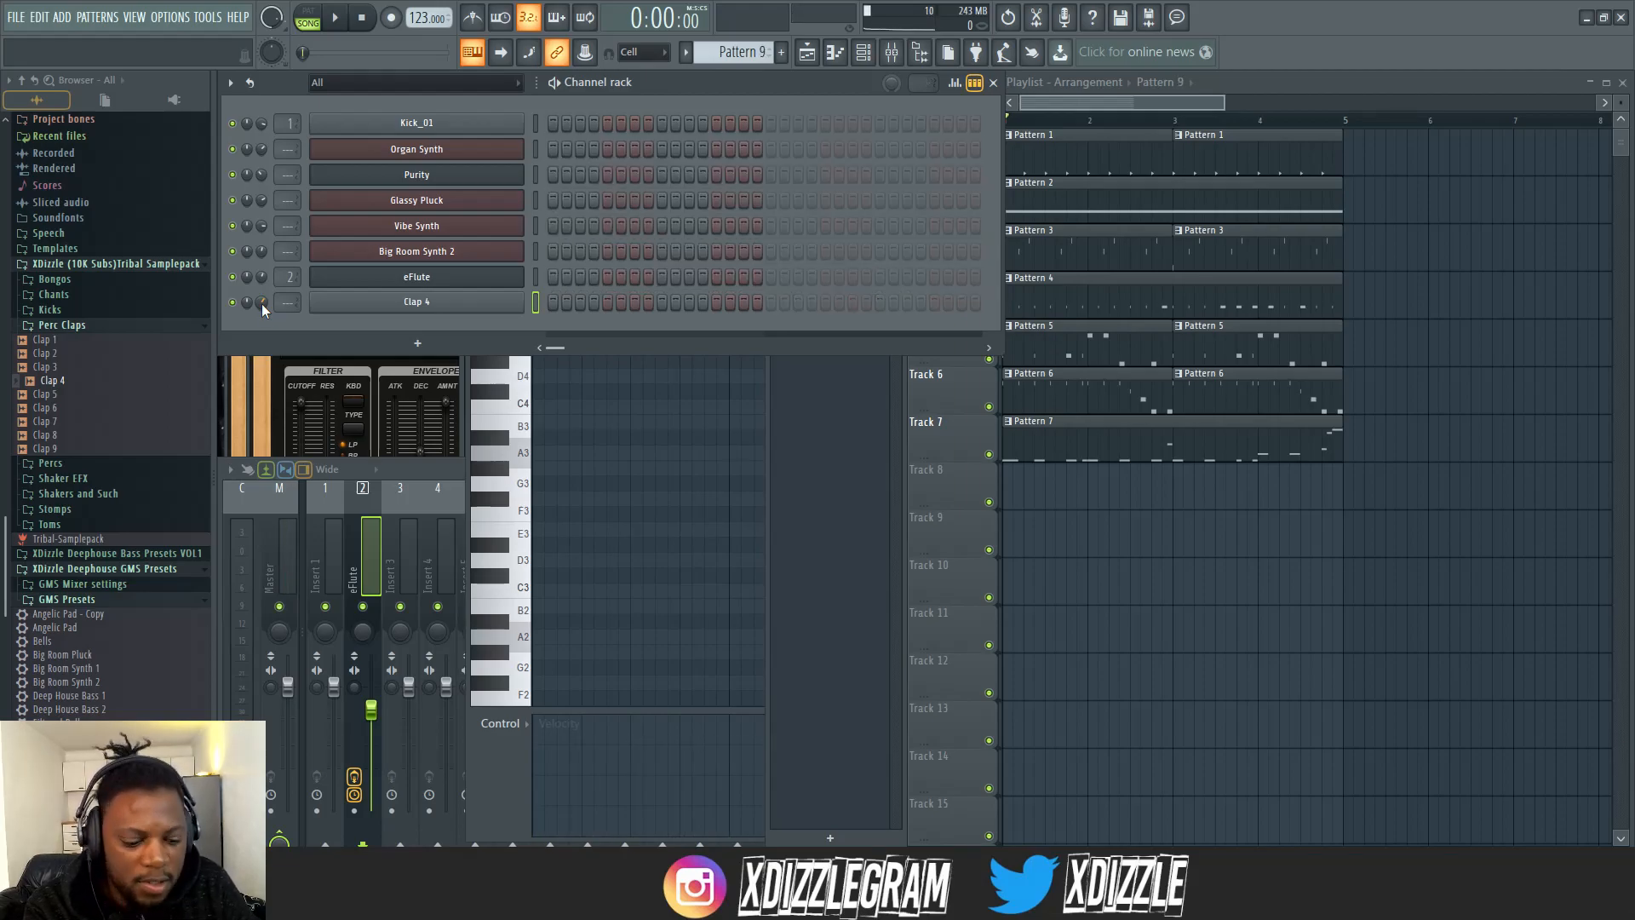
{"action": "key", "text": "r"}
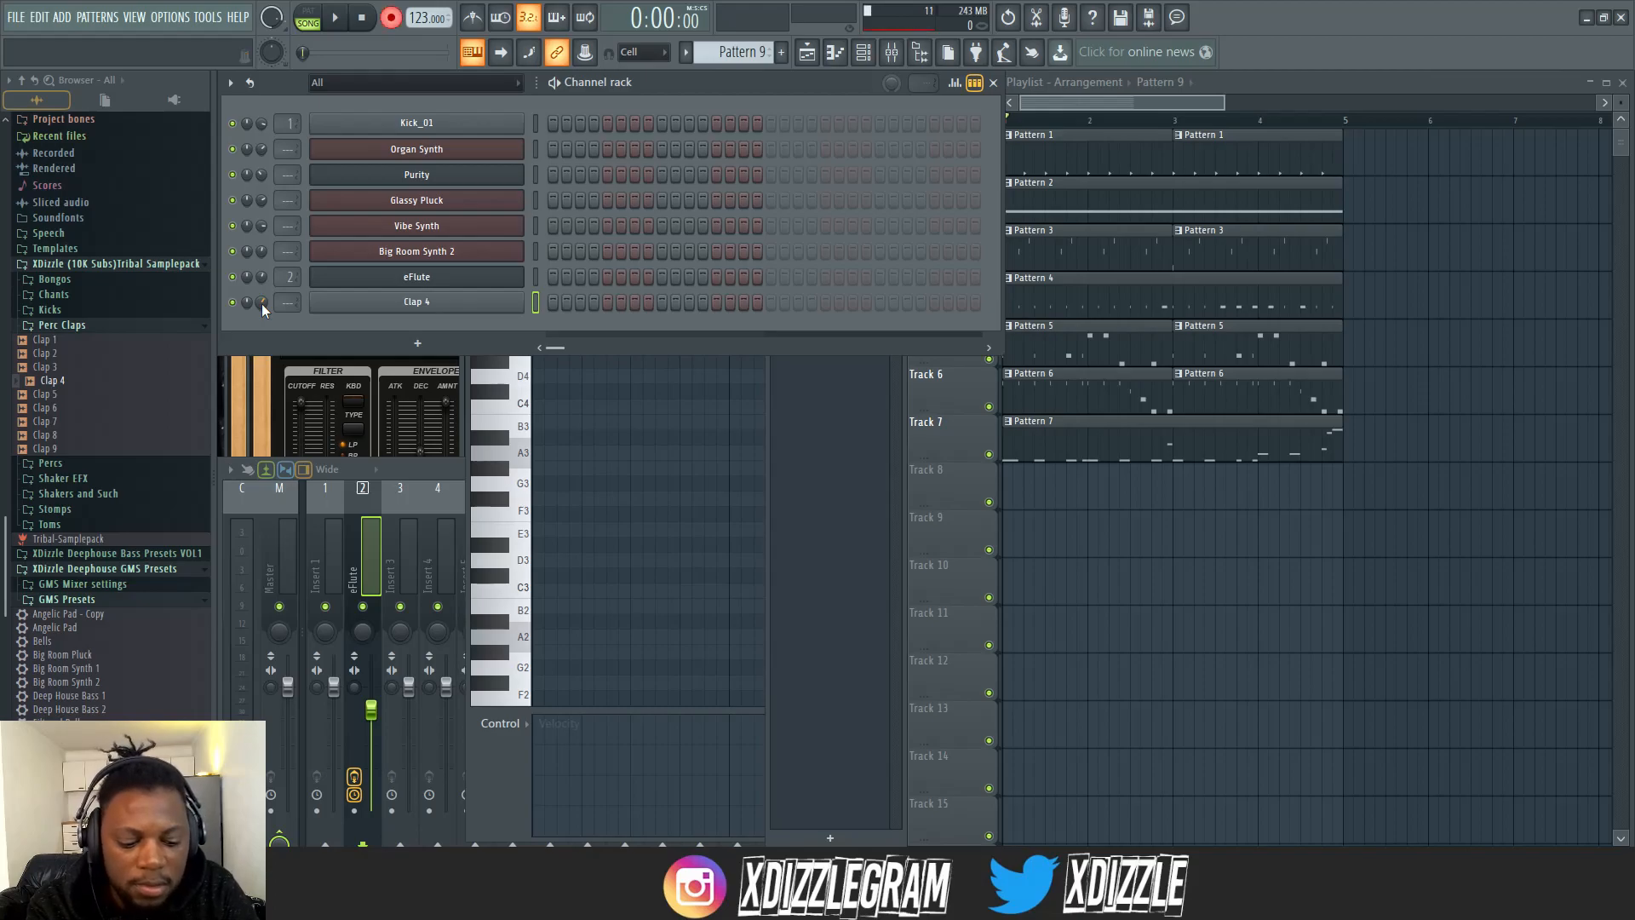
{"action": "key", "text": "space"}
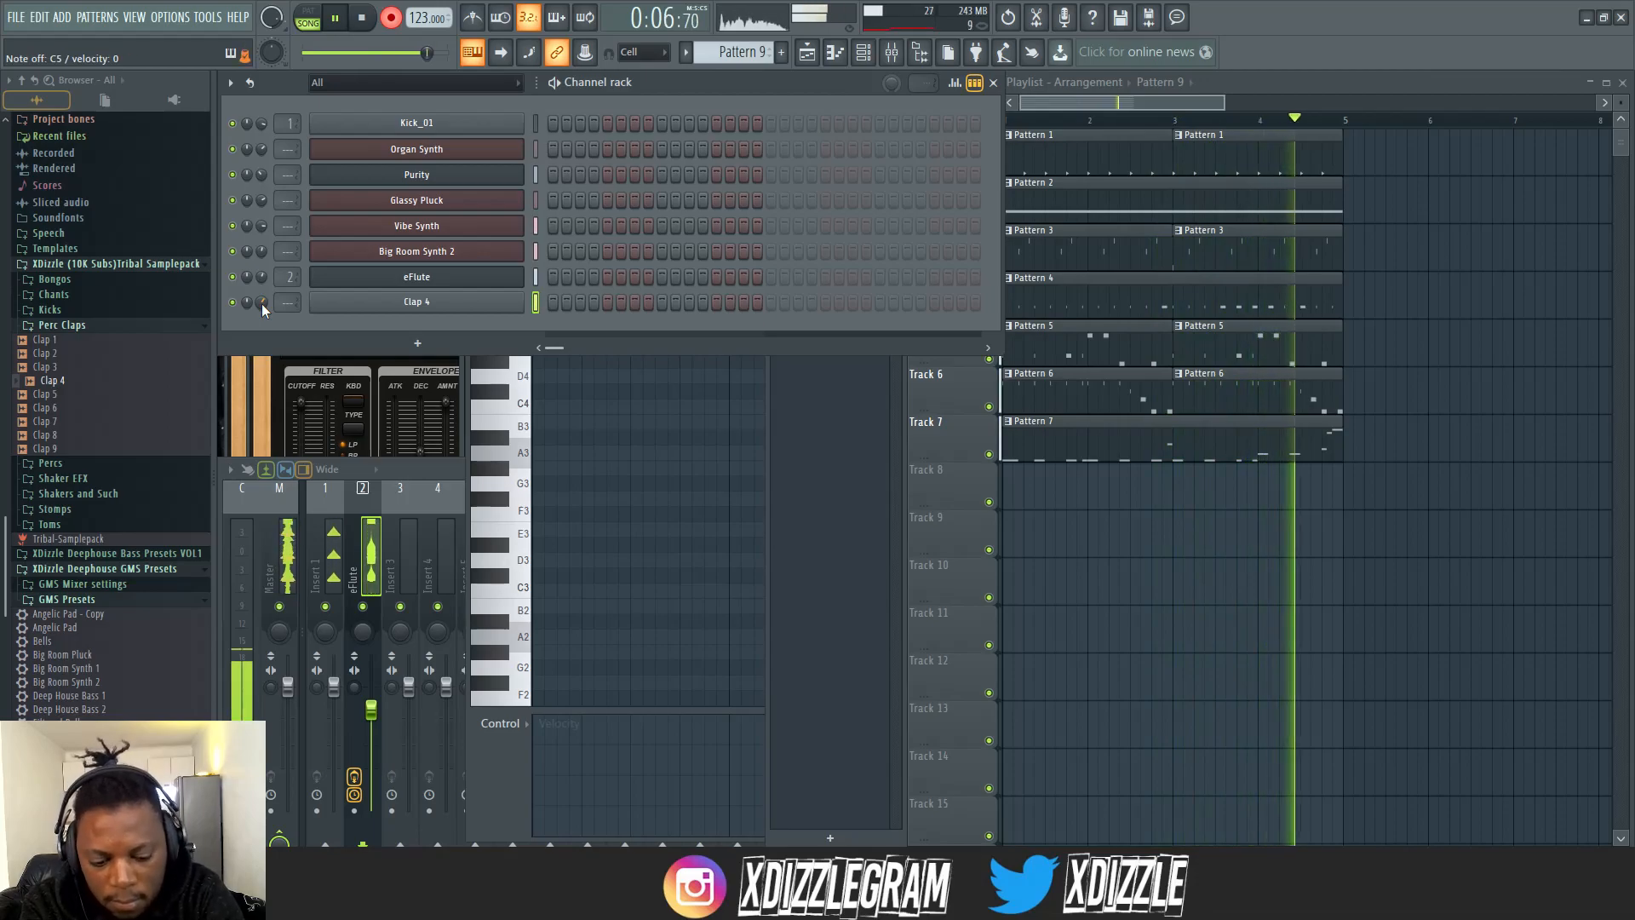
{"action": "key", "text": "space"}
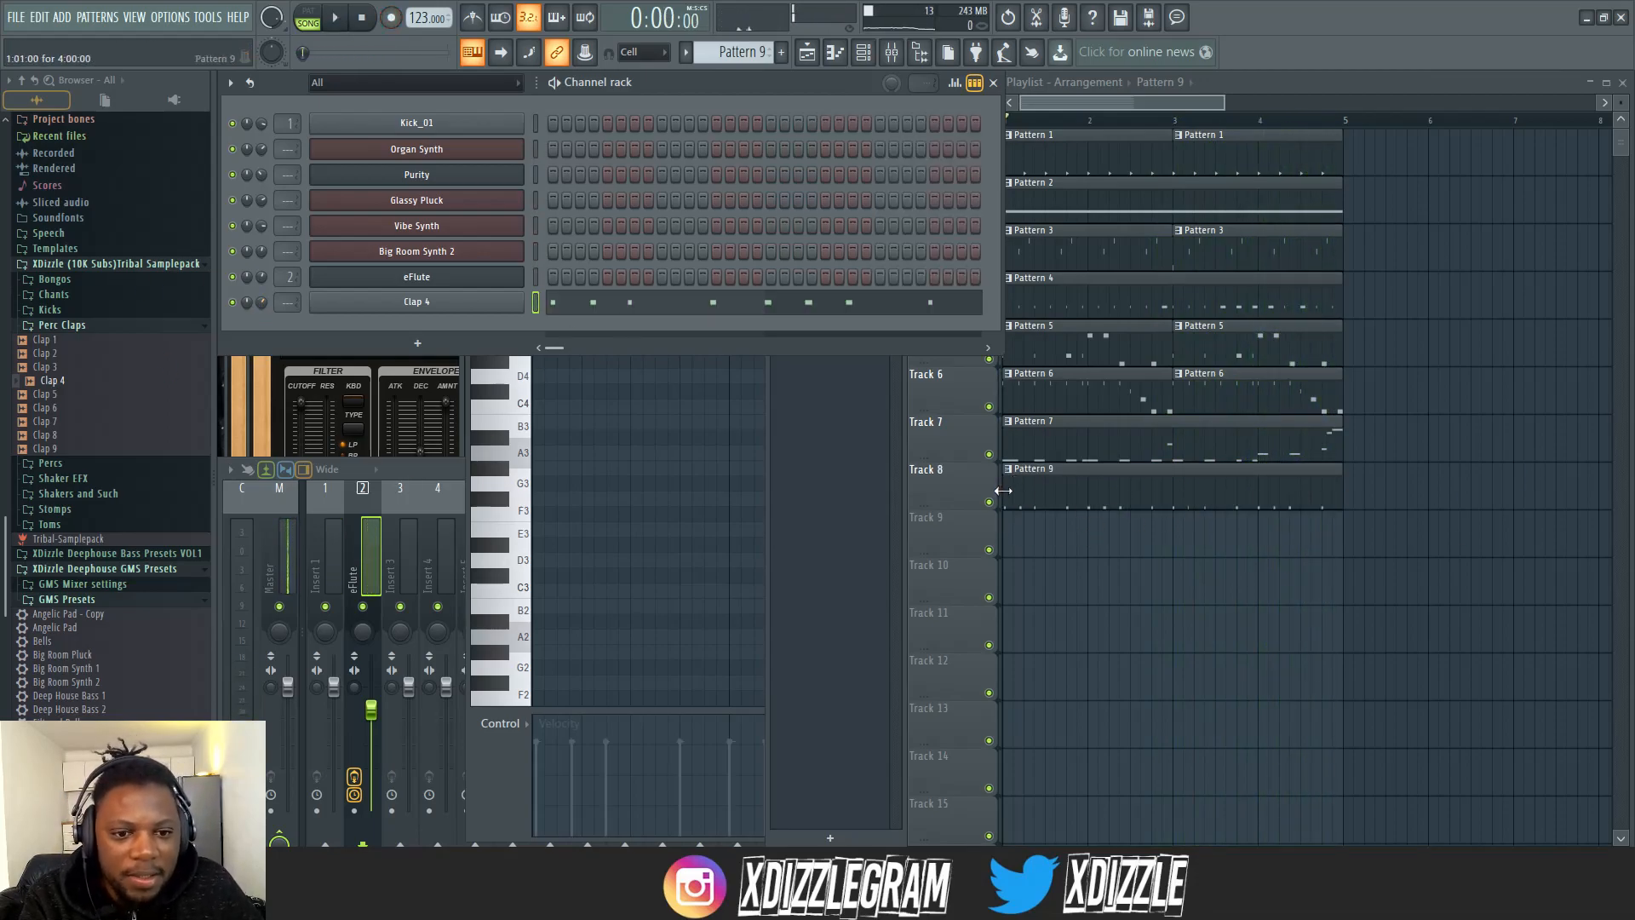
- Shorten the Pattern 9 clip on Track 8 to two bars and place a second copy directly after it
{"action": "left_click_drag", "start_coordinate": [1003, 491], "coordinate": [1157, 492]}
{"action": "key", "text": "ctrl+z"}
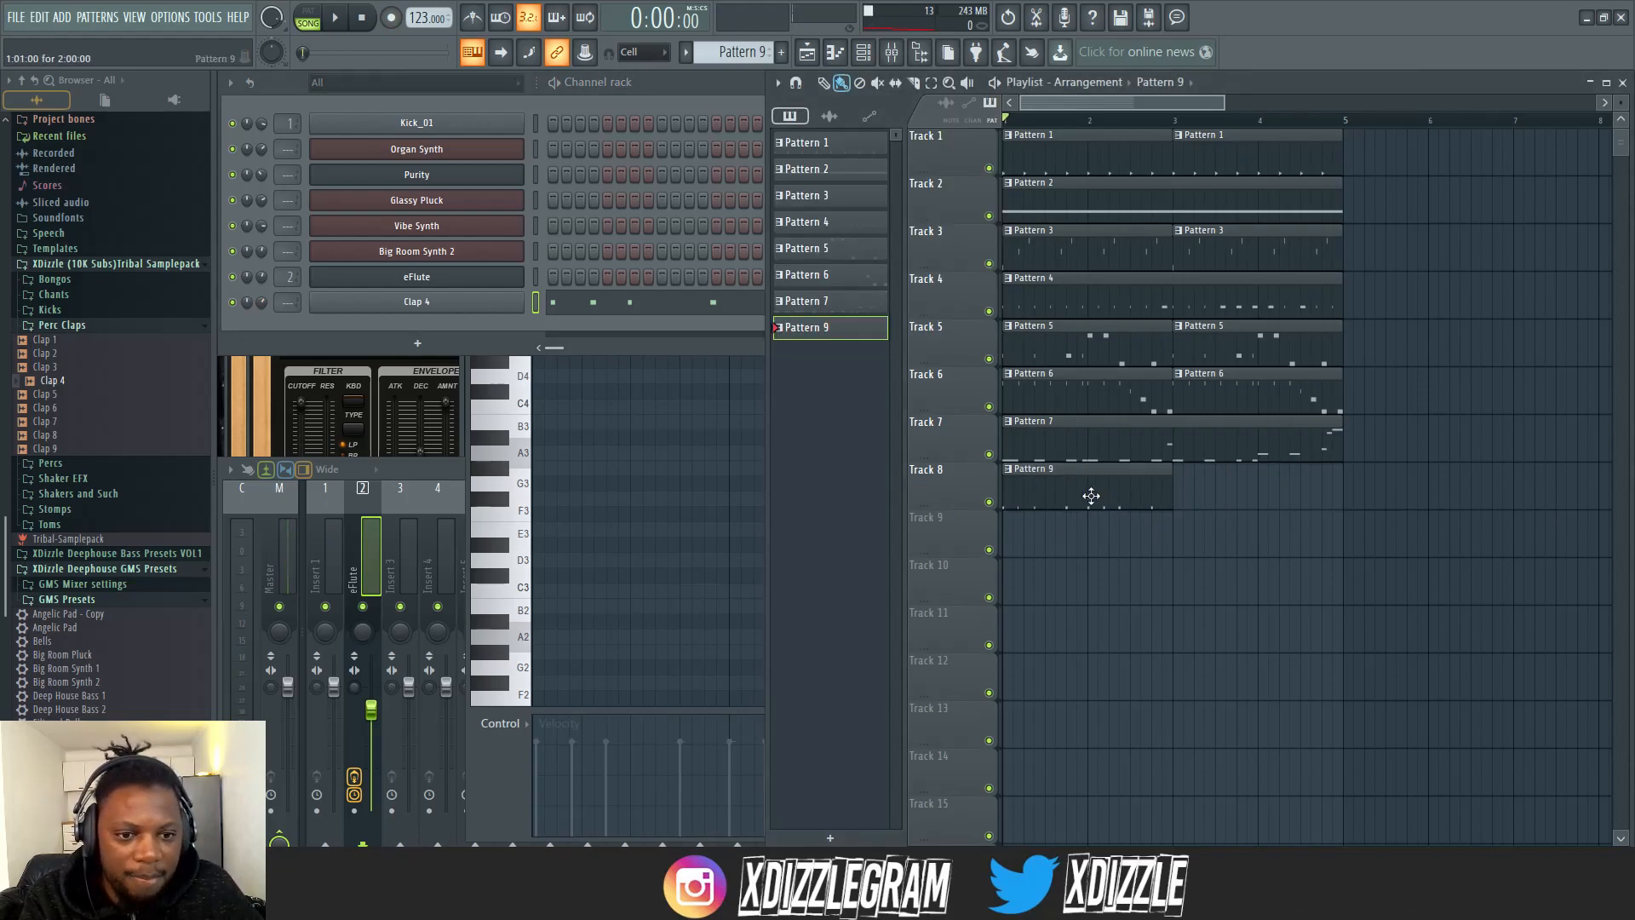
{"action": "left_click", "coordinate": [1187, 497]}
- Play the song, open Clap 4's notes in the Piano roll, examine their timing around bar 3, and stop playback
{"action": "key", "text": "space"}
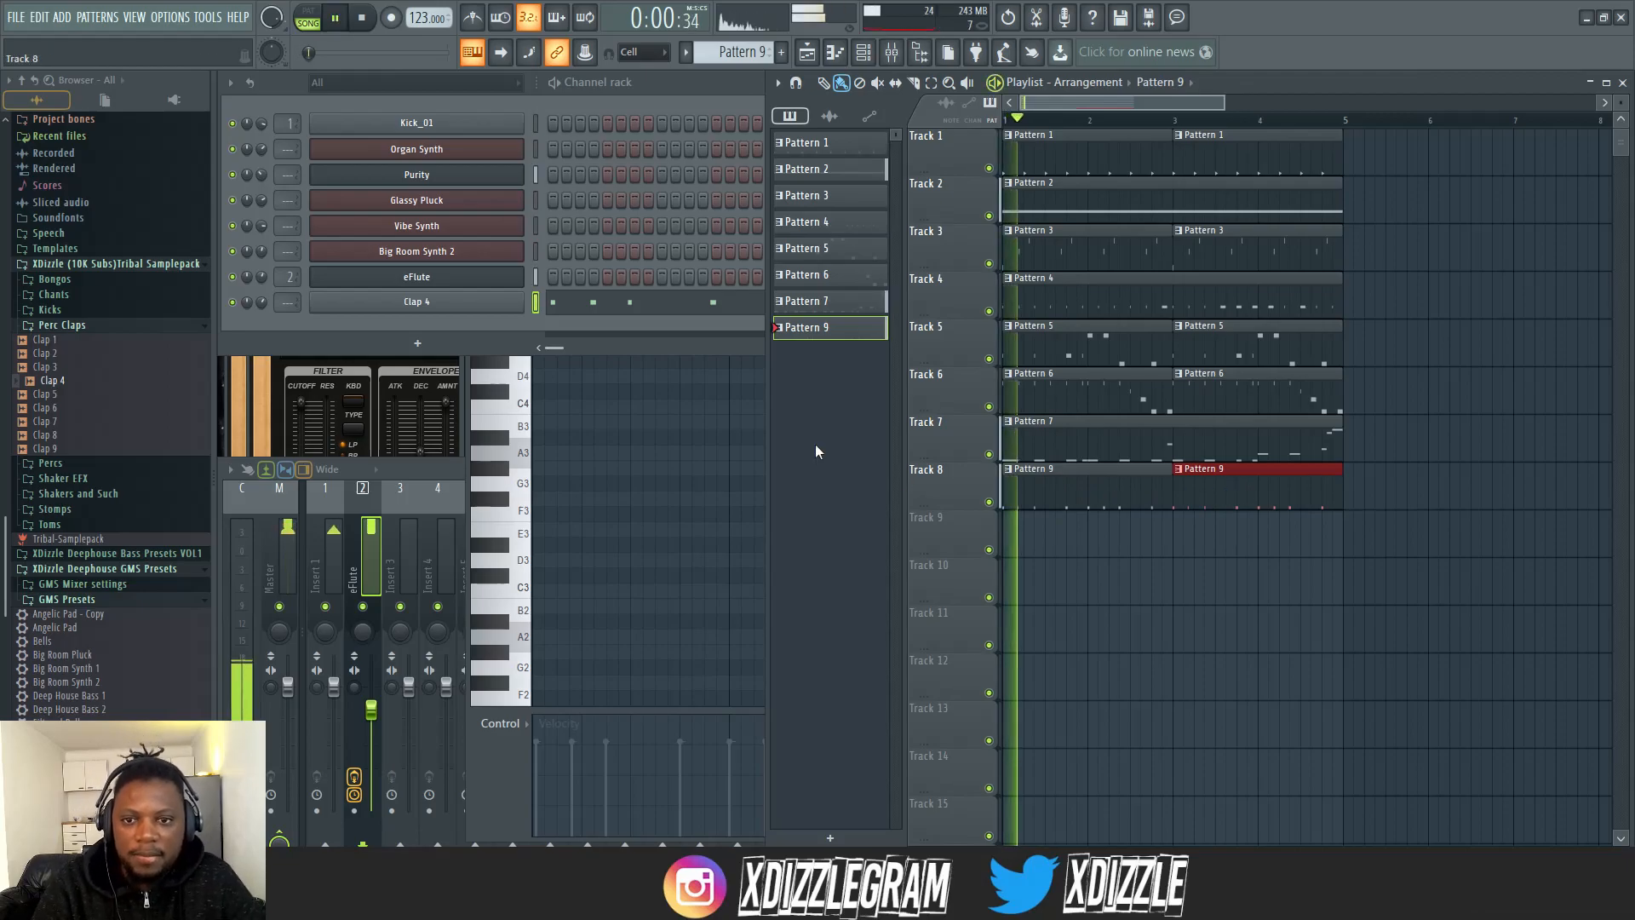
{"action": "left_click", "coordinate": [657, 303]}
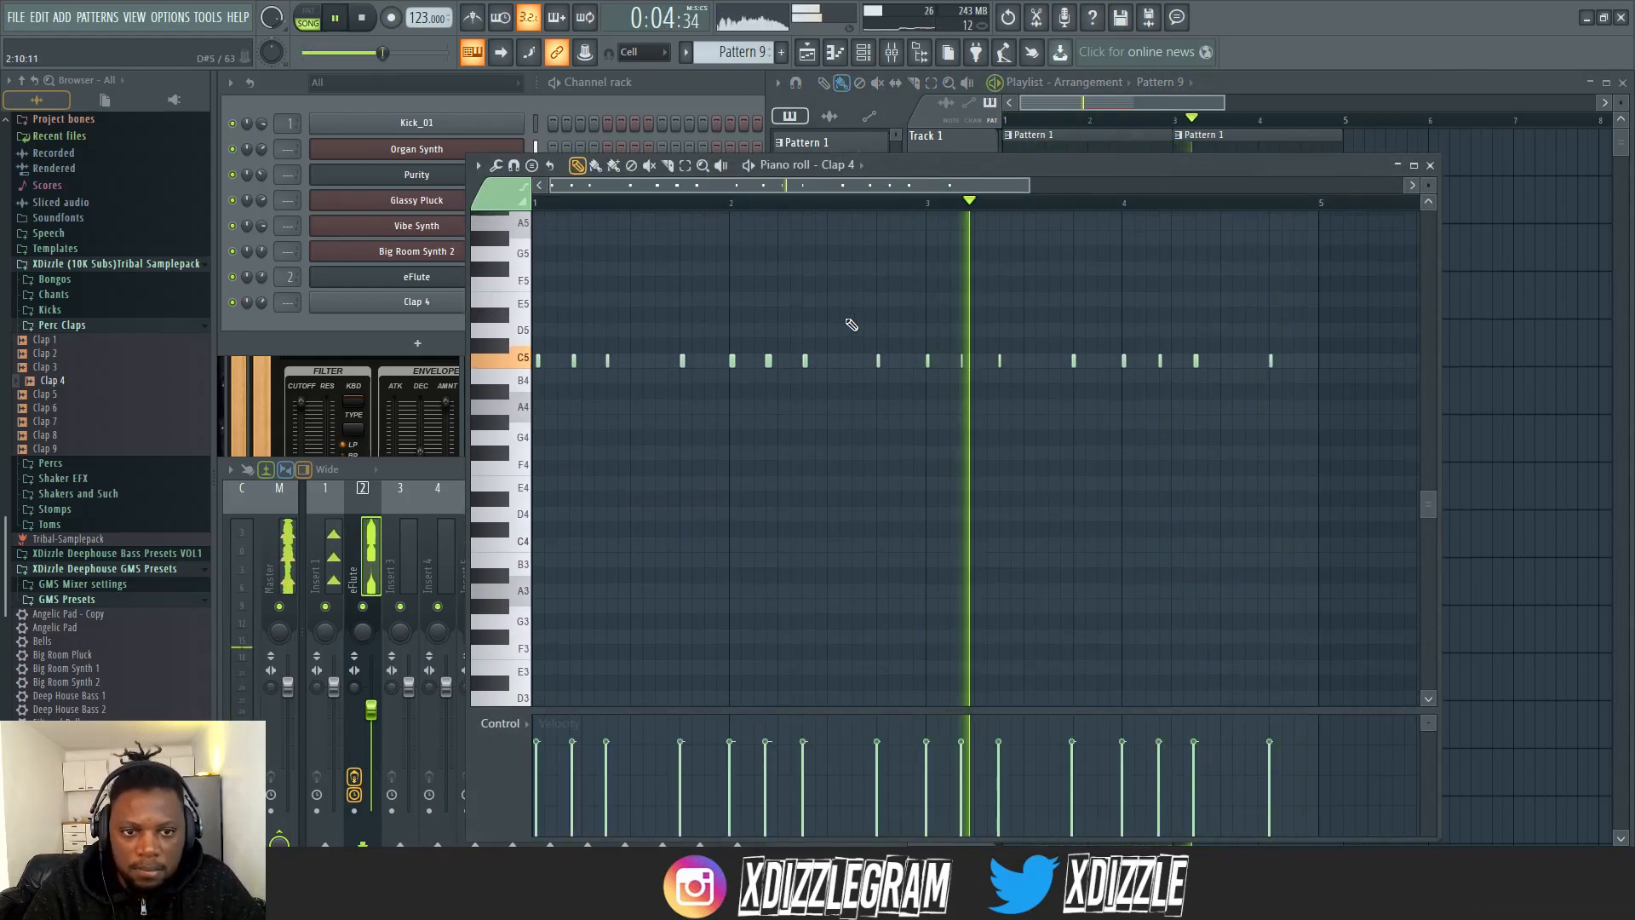
{"action": "scroll", "coordinate": [1096, 307], "scroll_direction": "up", "scroll_amount": 3, "text": "ctrl"}
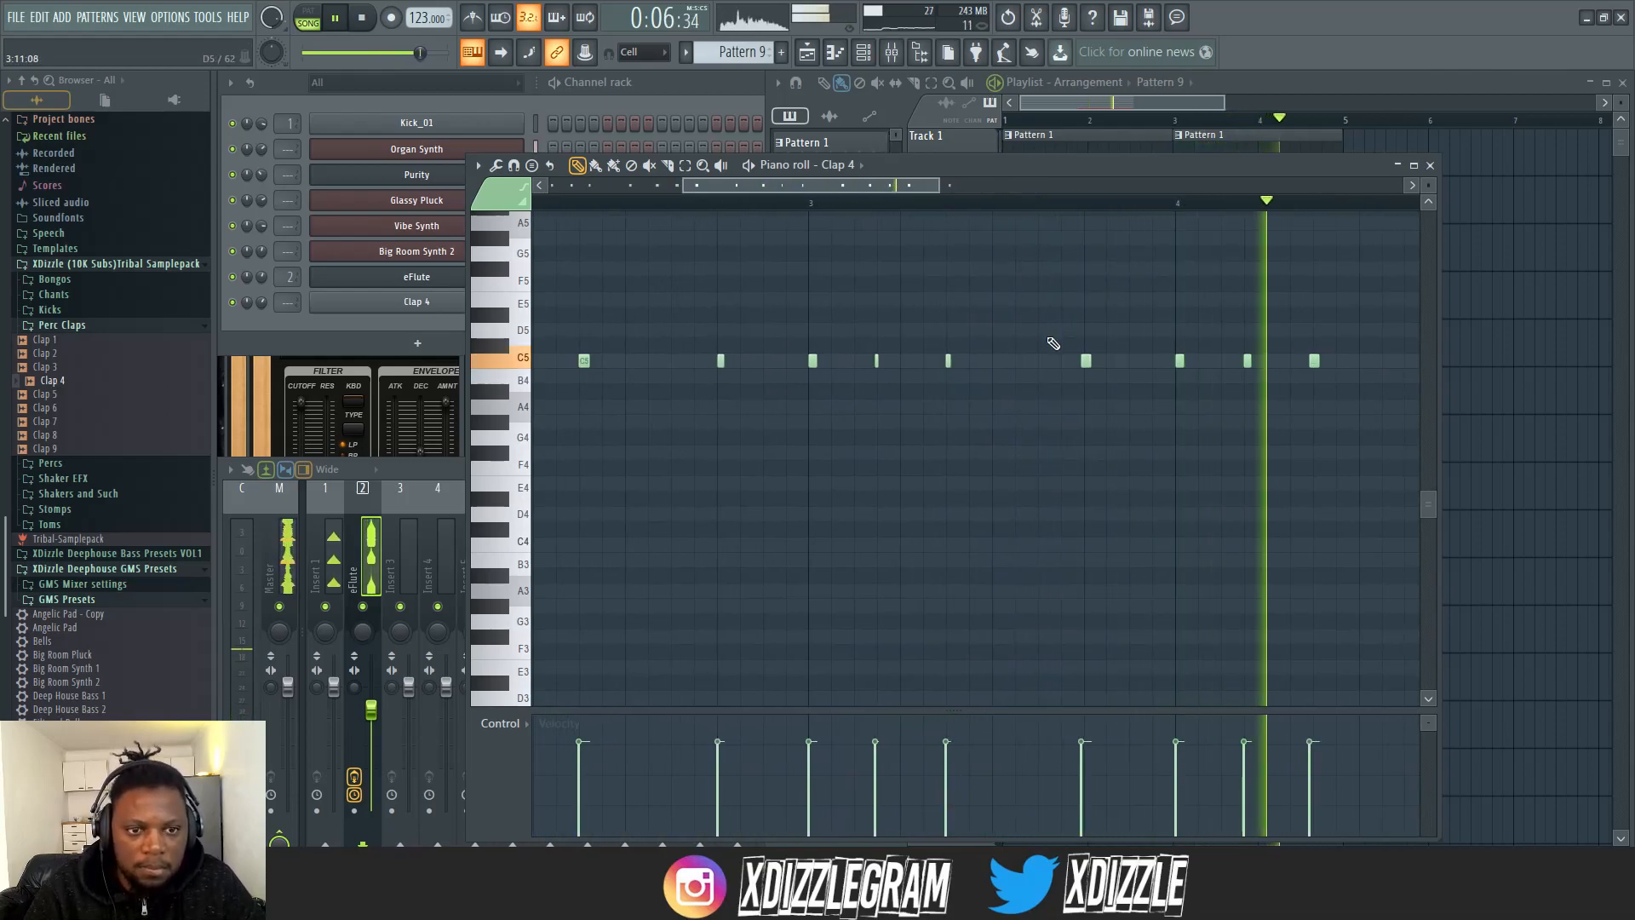
{"action": "scroll", "coordinate": [1088, 211], "scroll_direction": "up", "scroll_amount": 2, "text": "ctrl"}
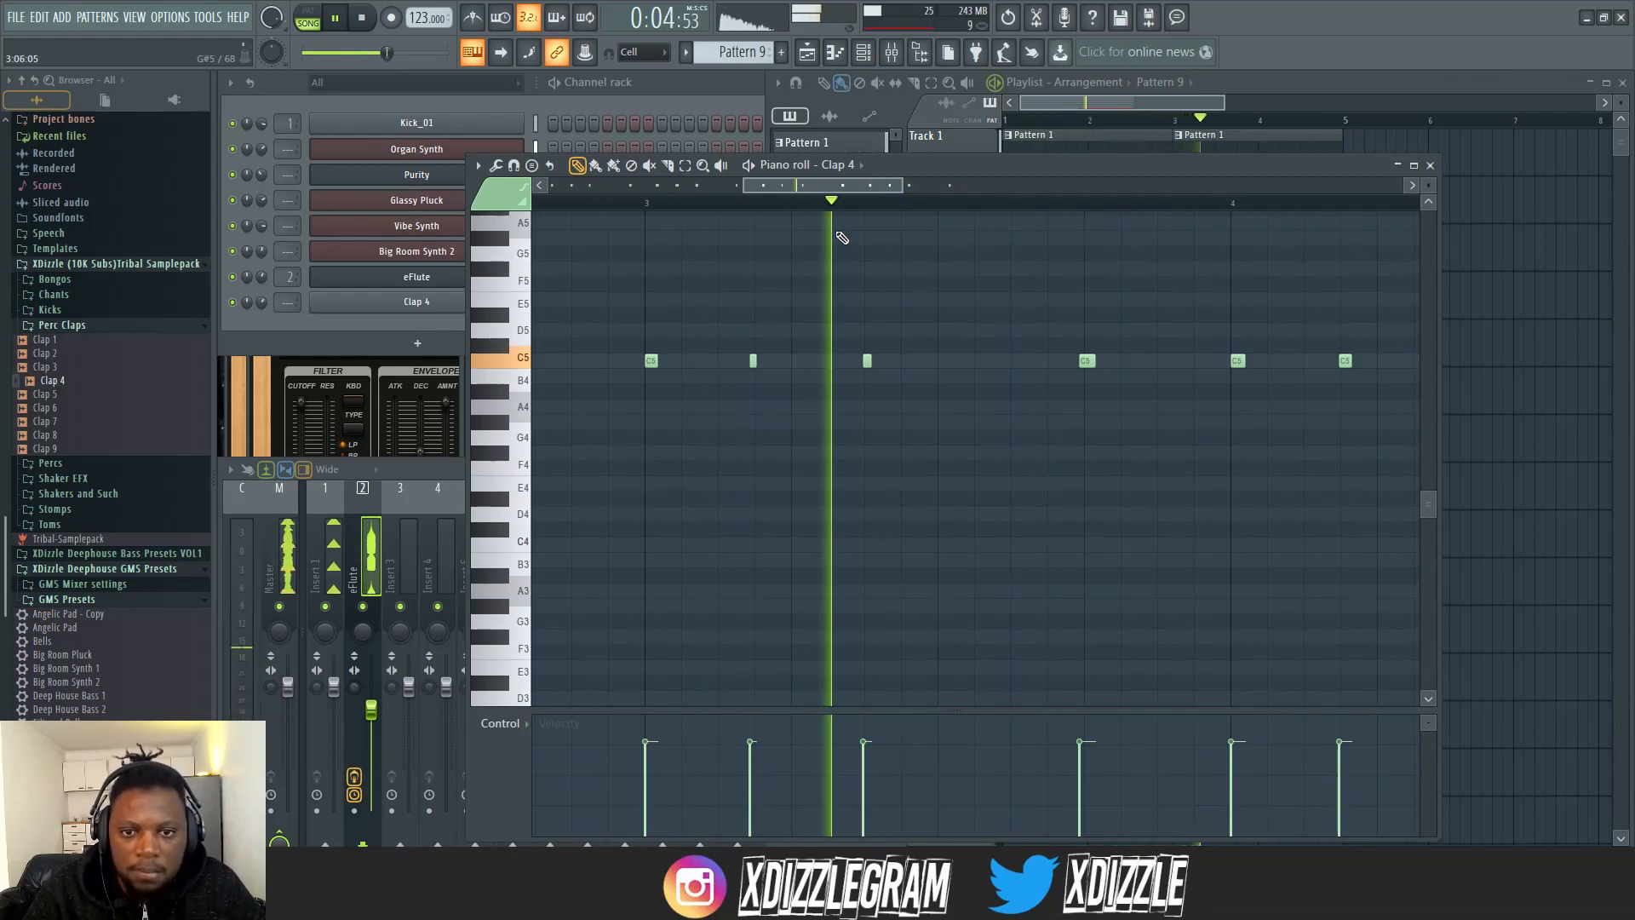
{"action": "key", "text": "space"}
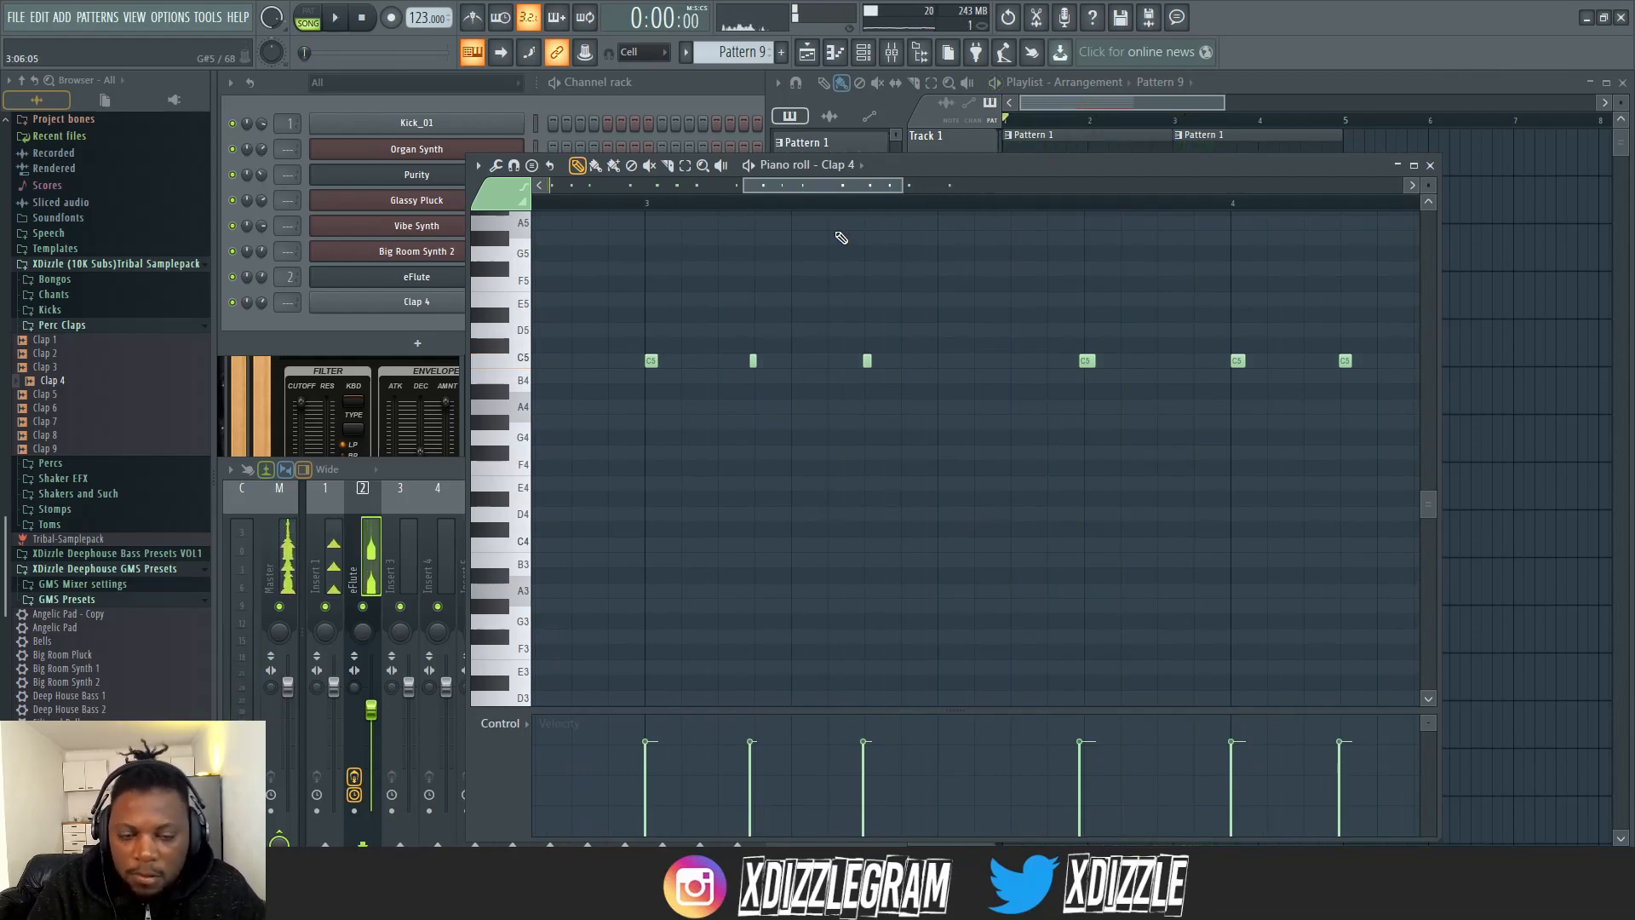
- Set the Piano roll snap to 1/4 step and quantize all Clap 4 notes
{"action": "left_click", "coordinate": [512, 167]}
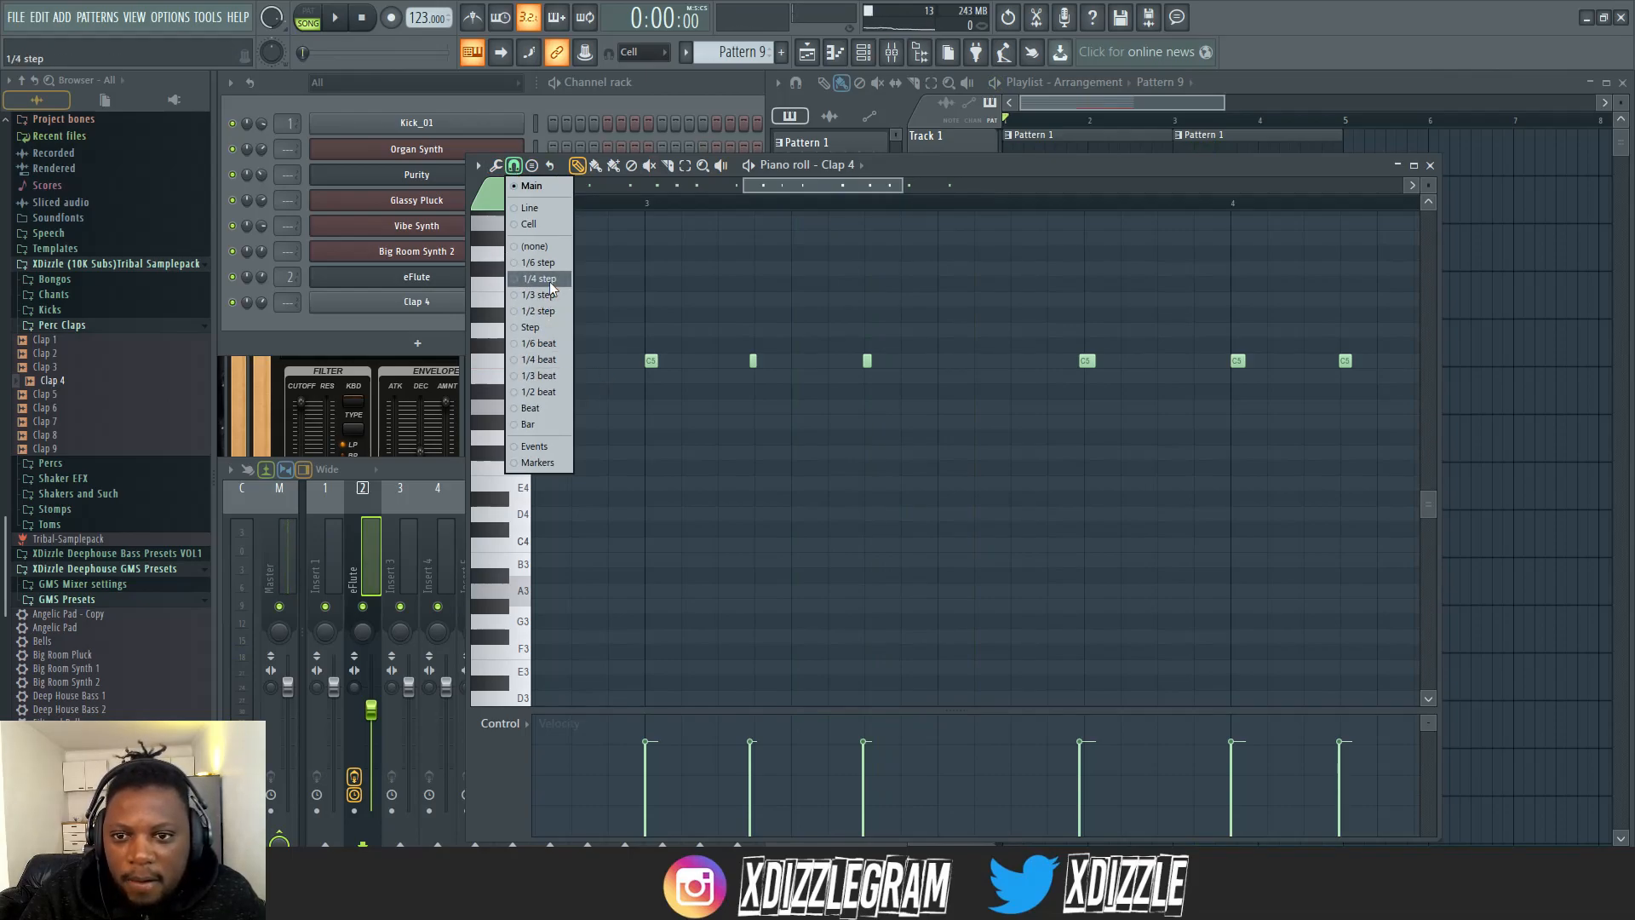
{"action": "left_click", "coordinate": [550, 281]}
{"action": "key", "text": "ctrl+a"}
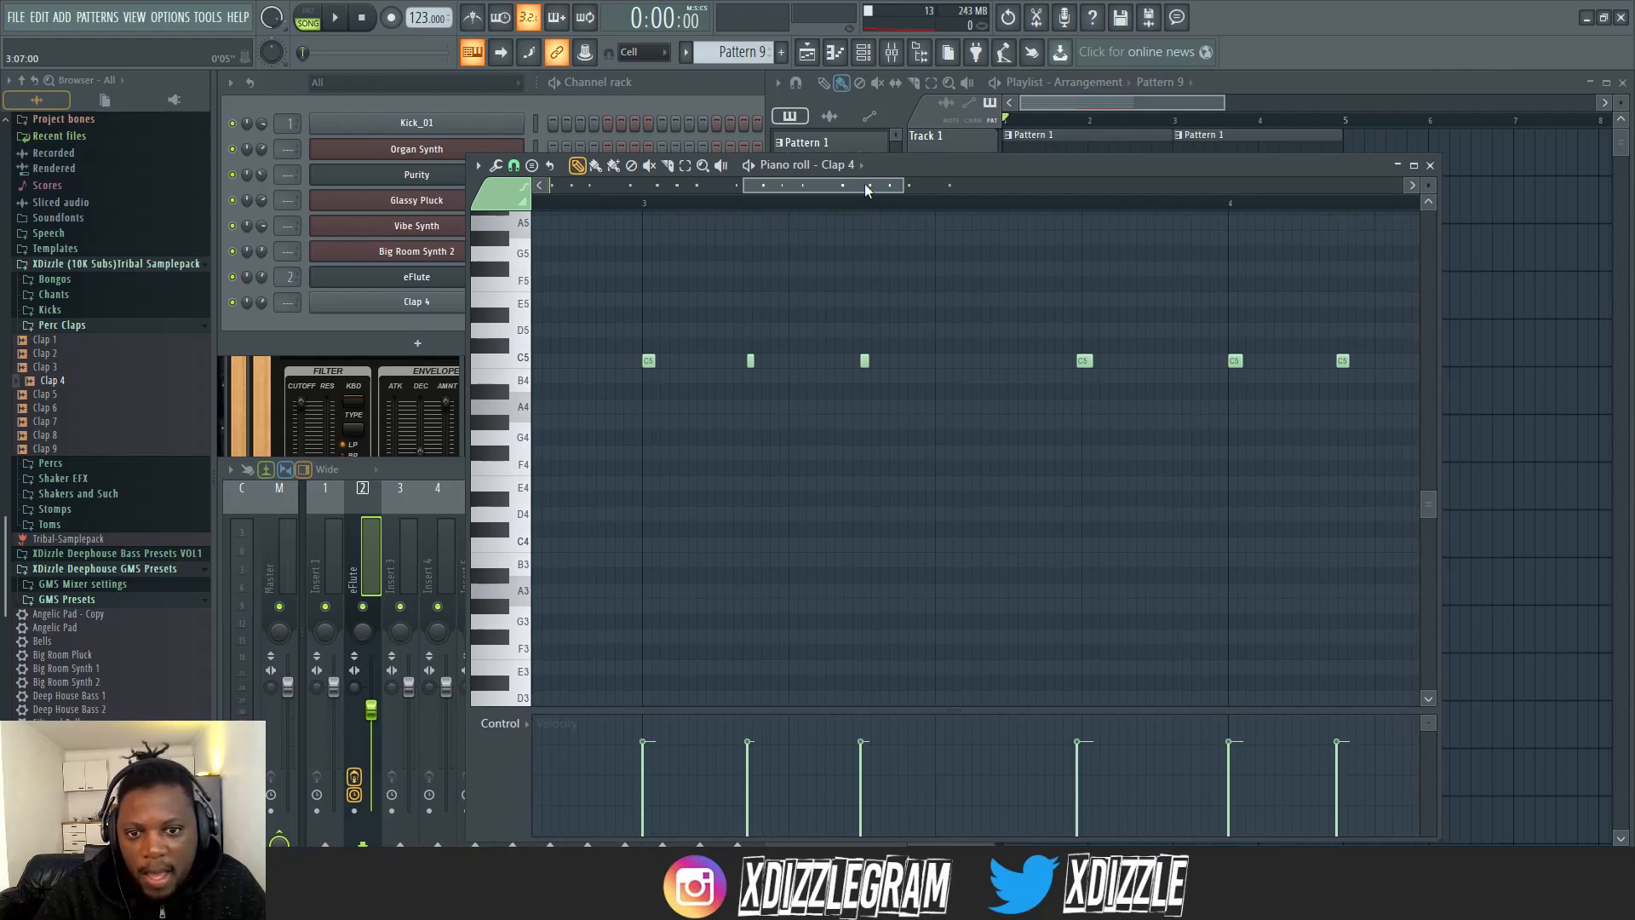
{"action": "key", "text": "alt+q"}
{"action": "left_click", "coordinate": [910, 591]}
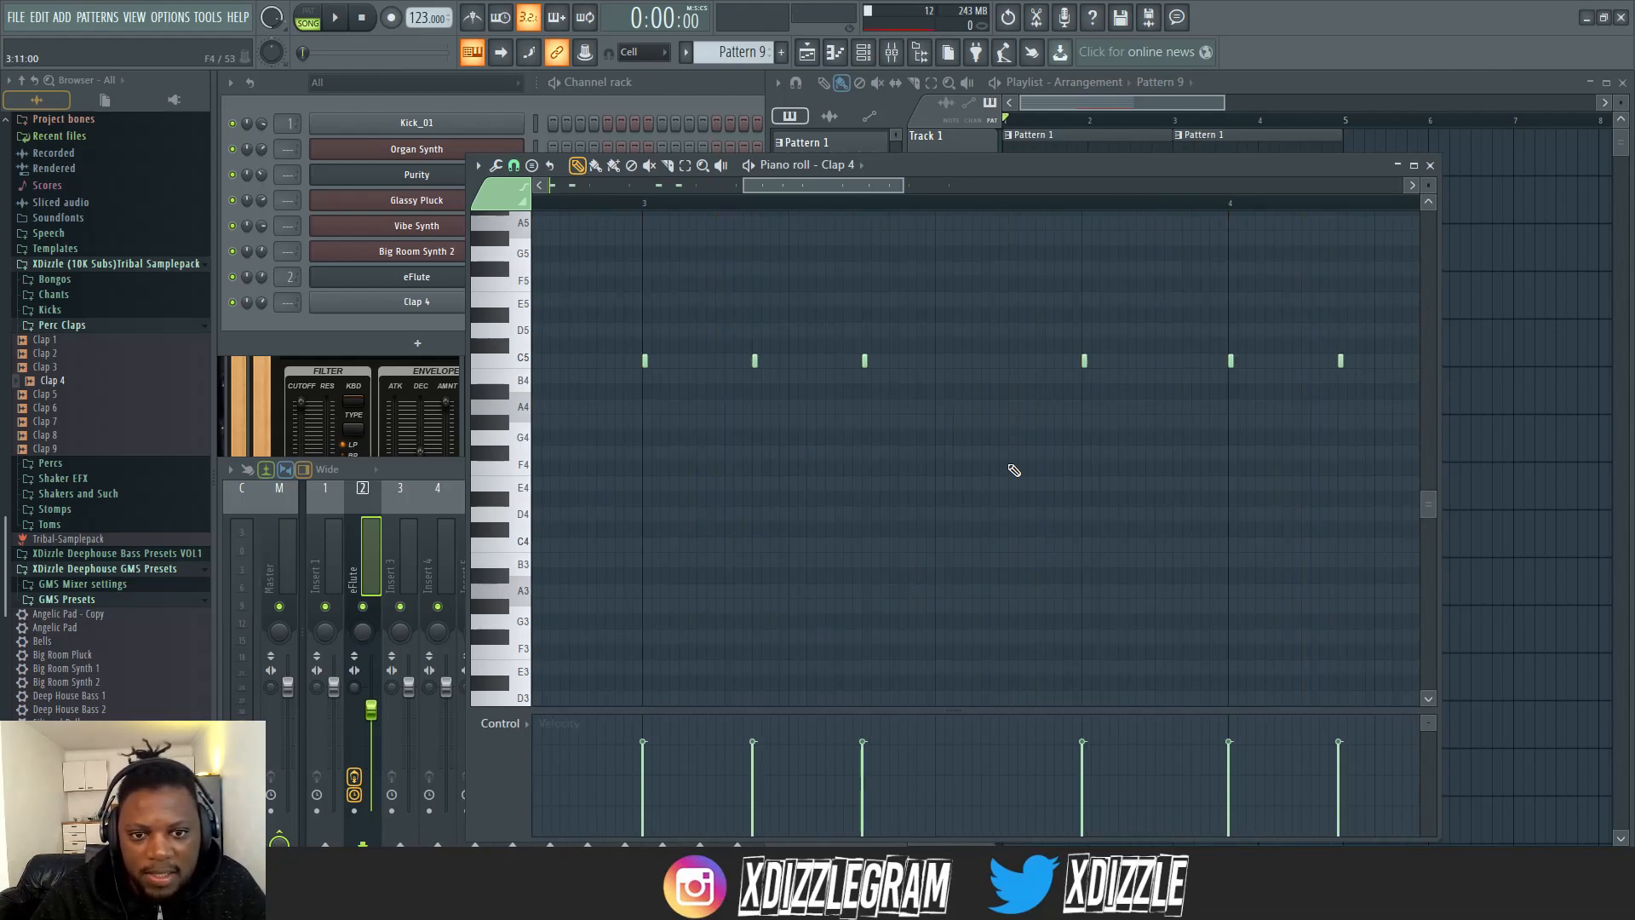
- Listen to the quantized claps in the song and bring the Channel rack to the front
{"action": "key", "text": "space"}
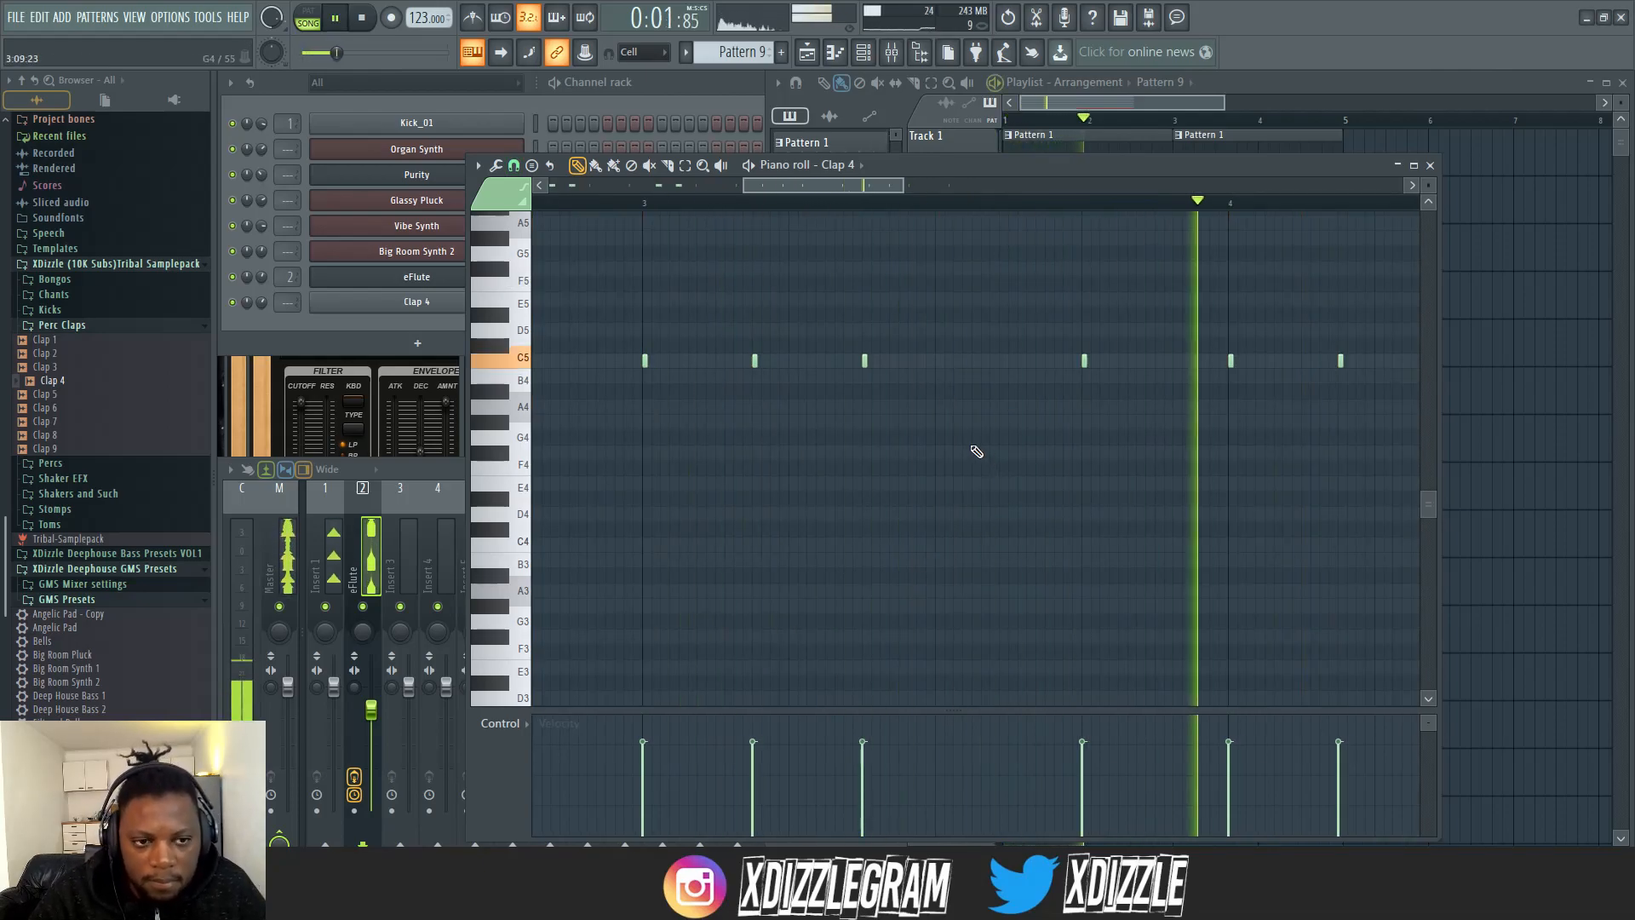
{"action": "scroll", "coordinate": [858, 212], "scroll_direction": "down", "scroll_amount": 3}
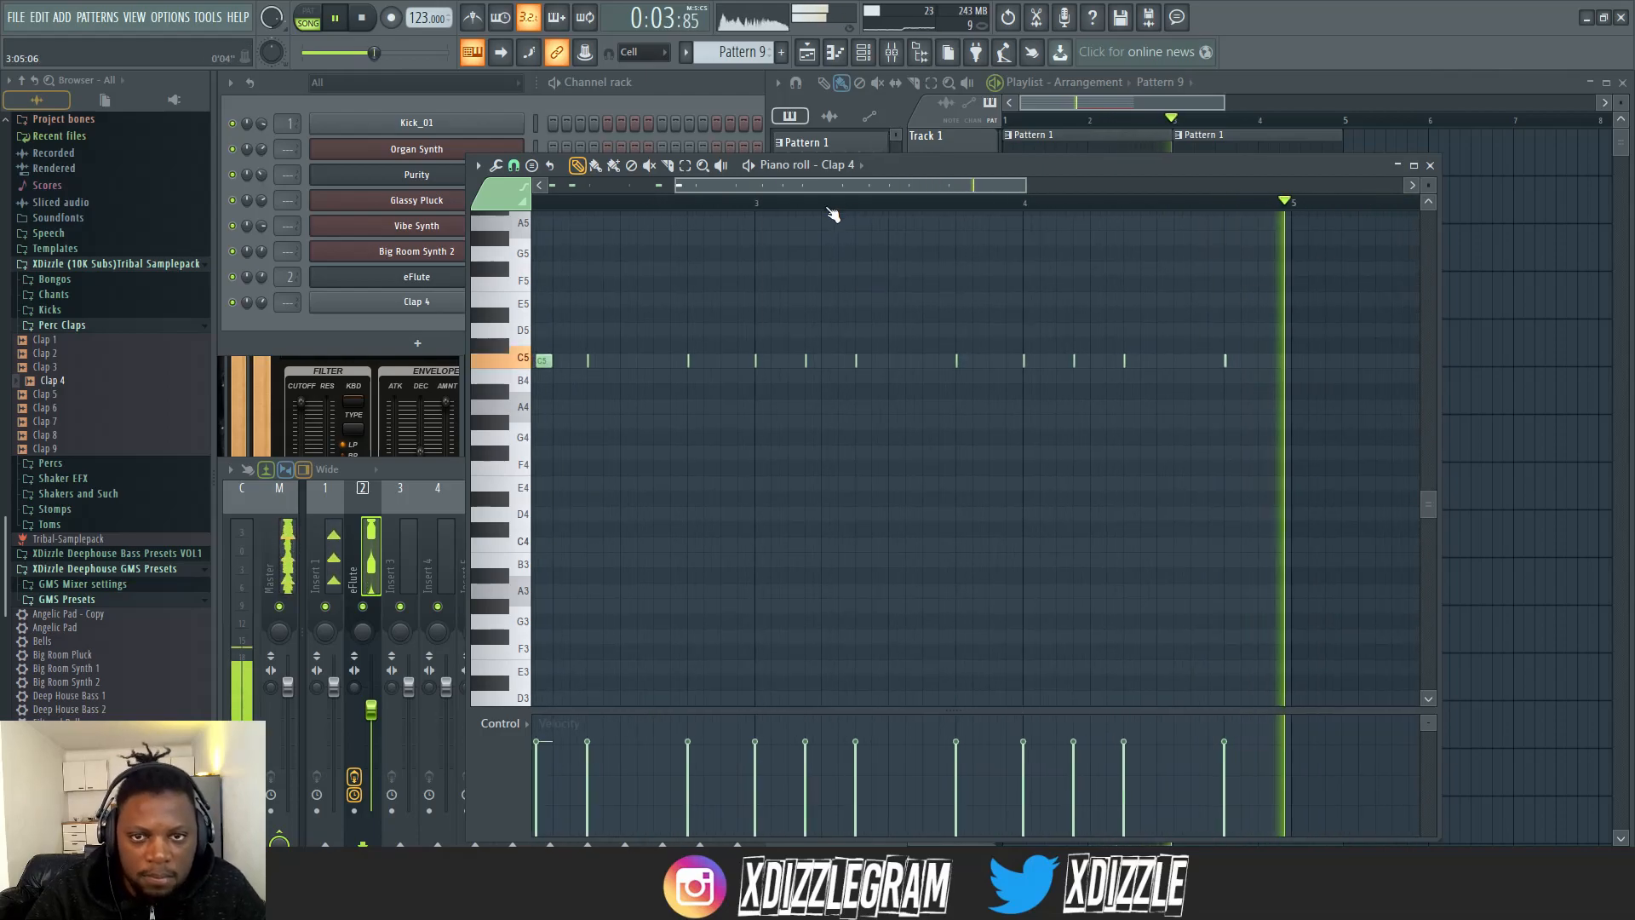
{"action": "left_click", "coordinate": [673, 88]}
{"action": "left_click", "coordinate": [1025, 166]}
{"action": "left_click", "coordinate": [780, 79]}
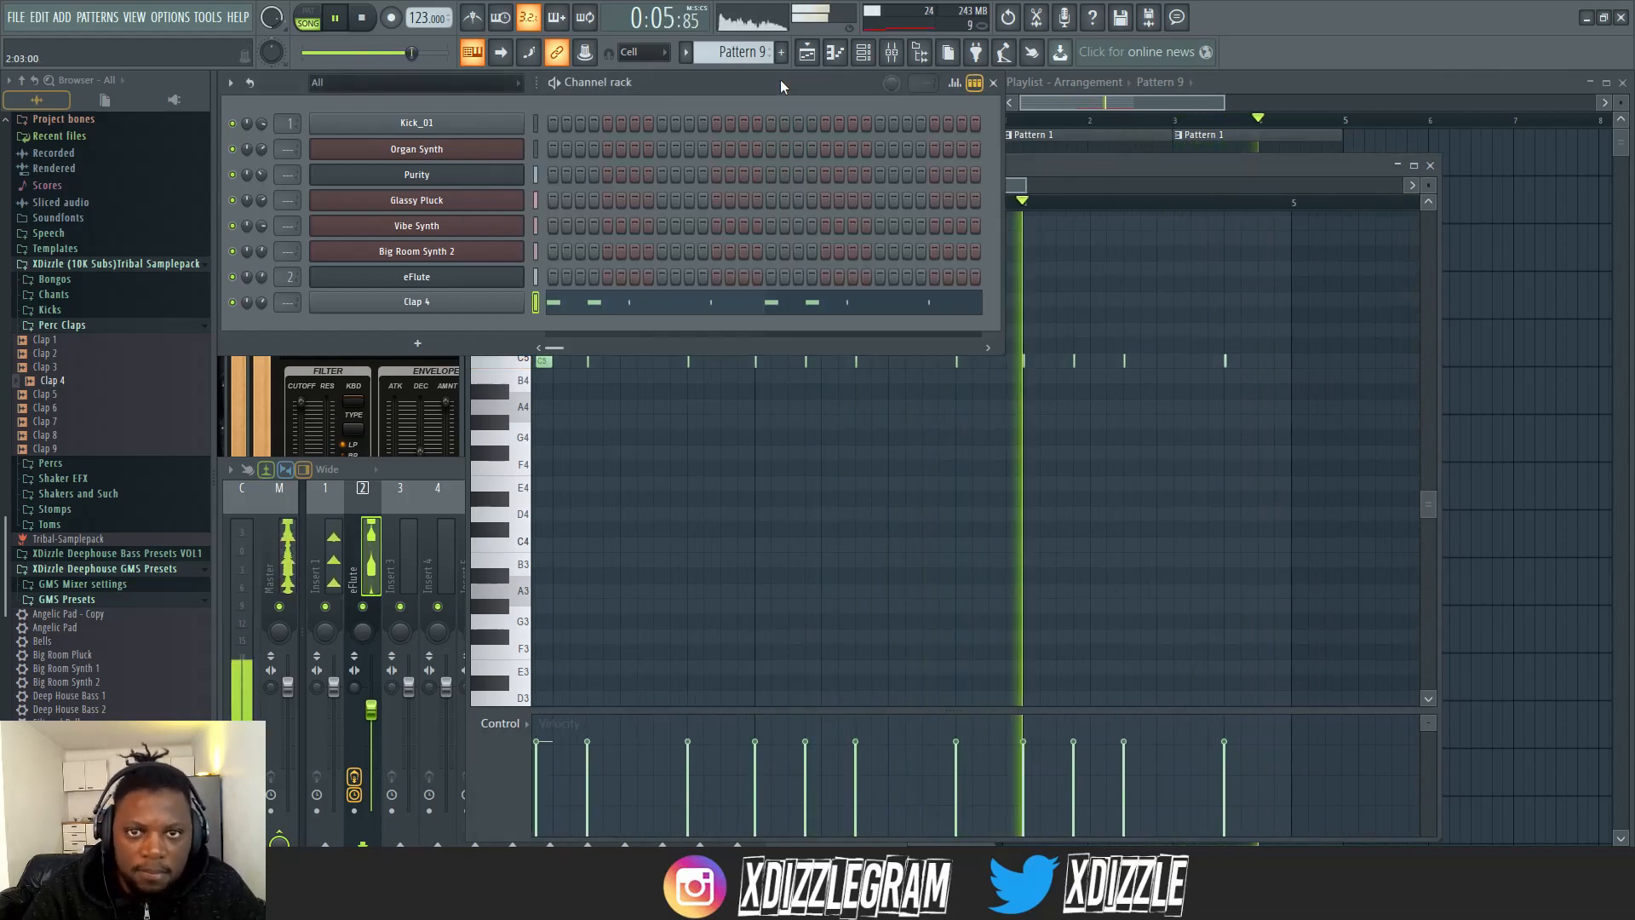
- Stop playback, set the Channel rack swing to 15%, and play the song again
{"action": "key", "text": "space"}
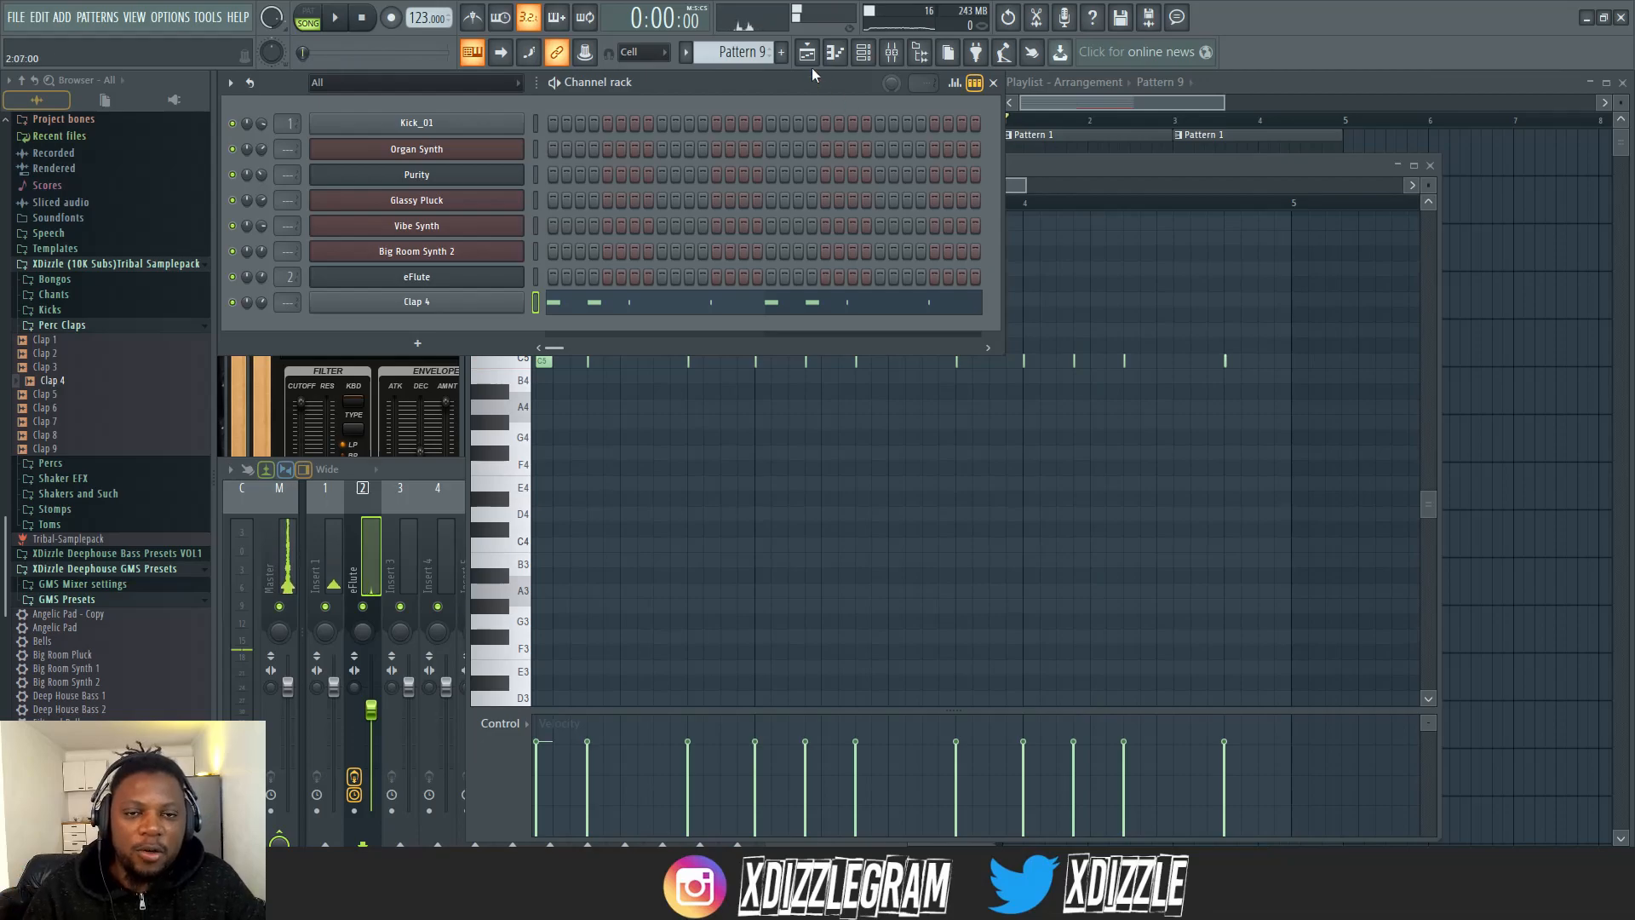
{"action": "left_click_drag", "start_coordinate": [891, 83], "coordinate": [891, 75]}
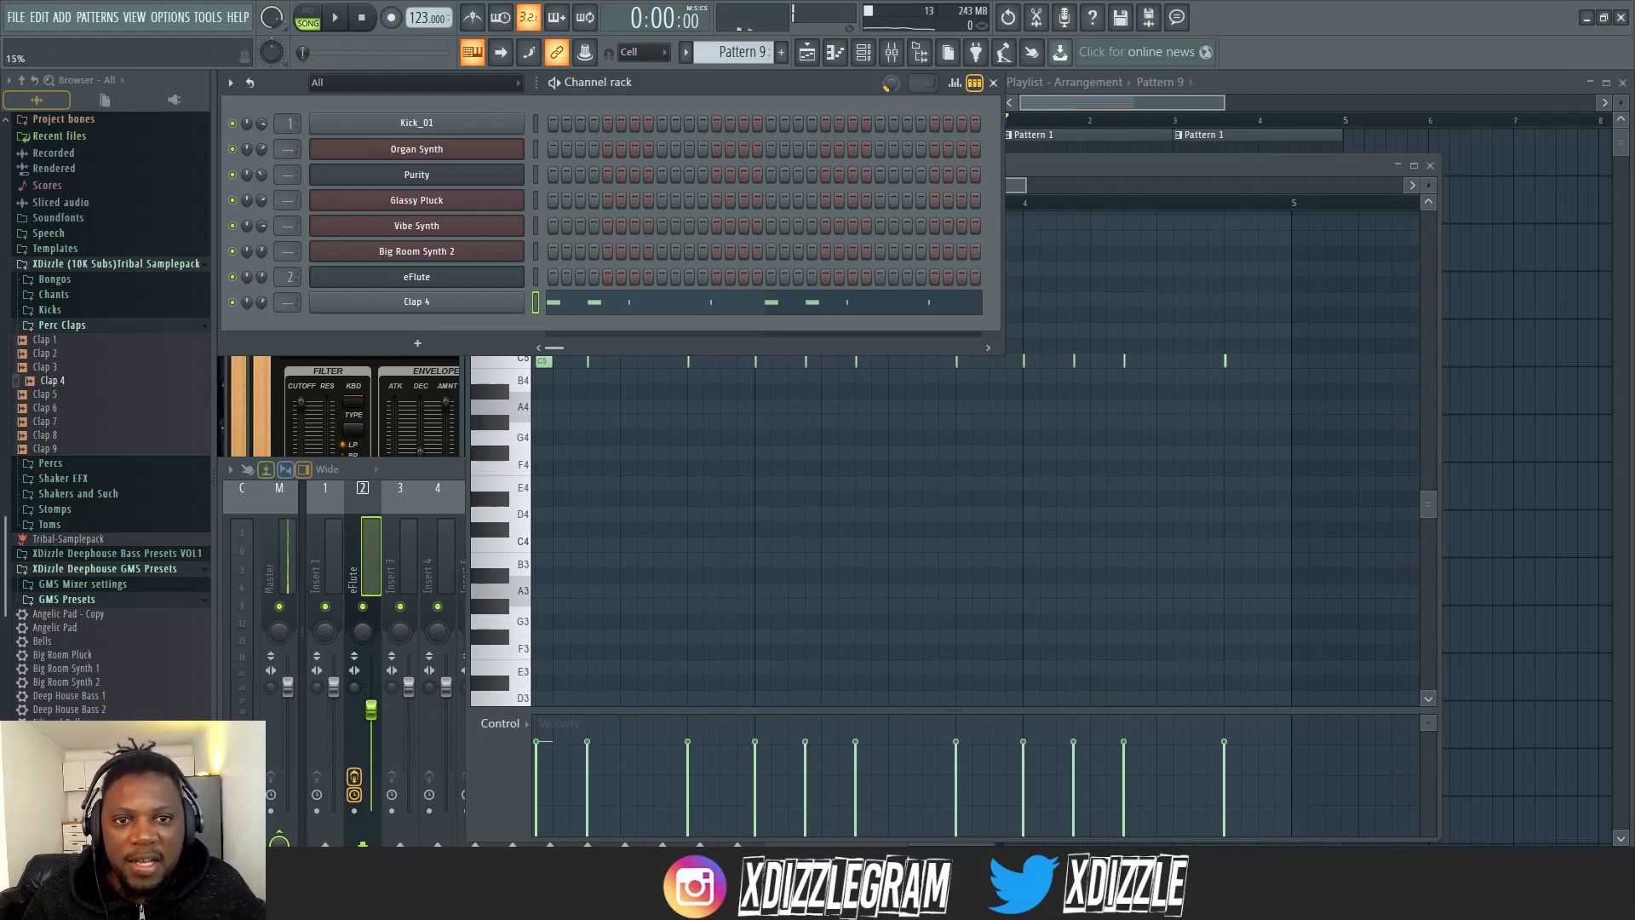
{"action": "key", "text": "space"}
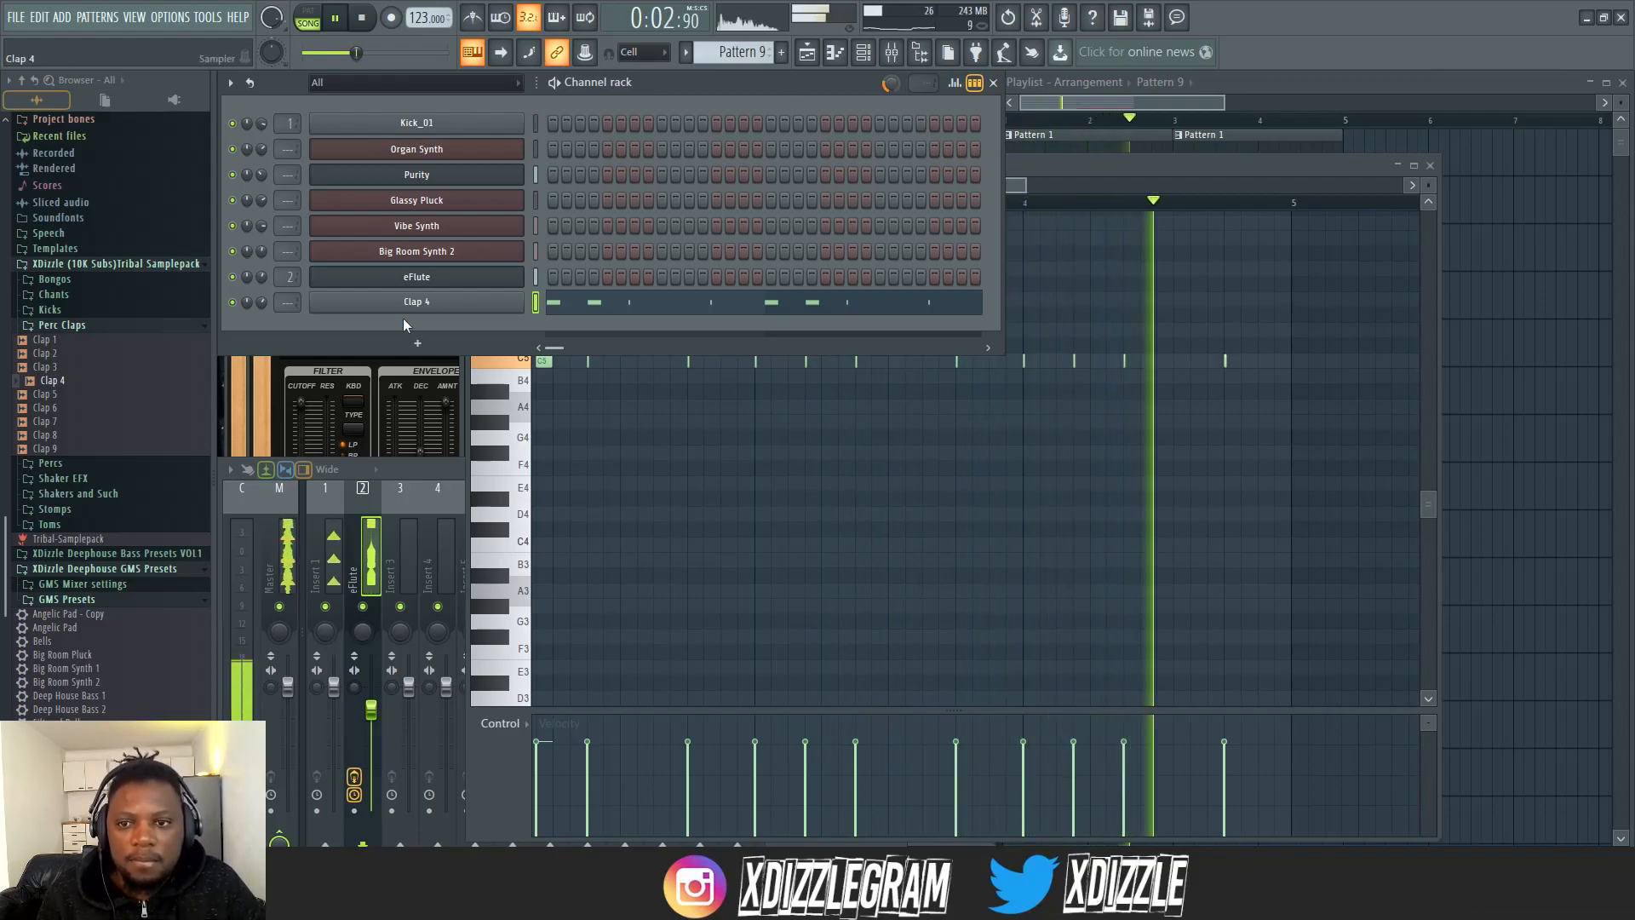
- Collapse the Perc Claps folder in the browser, expand the Percs folder, and stop playback
{"action": "left_click", "coordinate": [64, 325]}
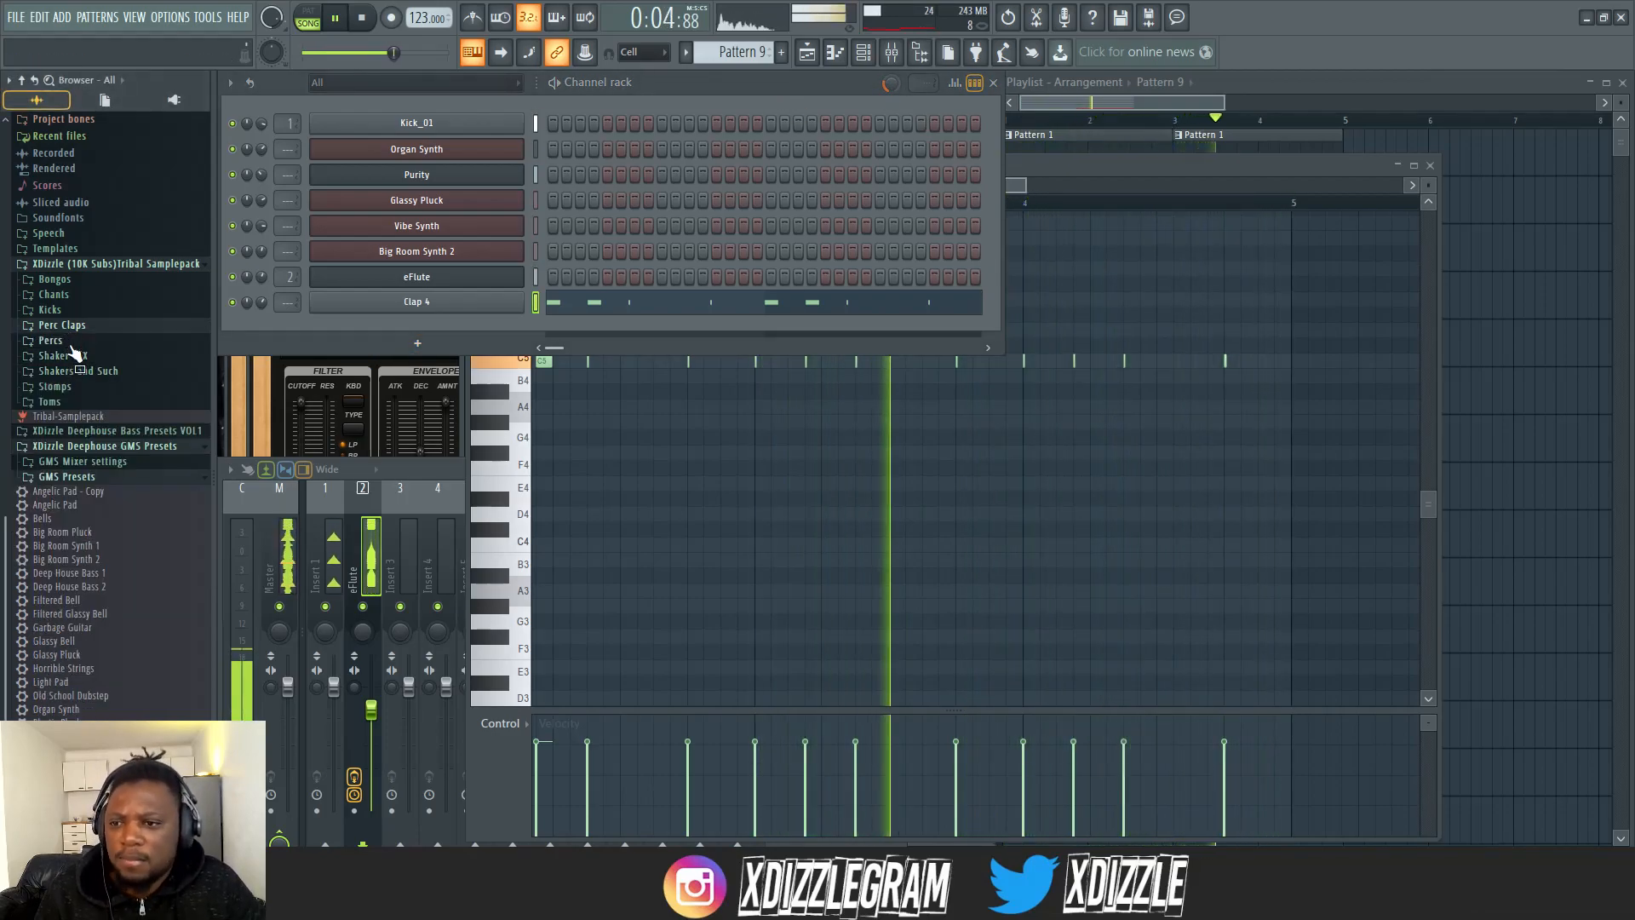
{"action": "left_click", "coordinate": [68, 340]}
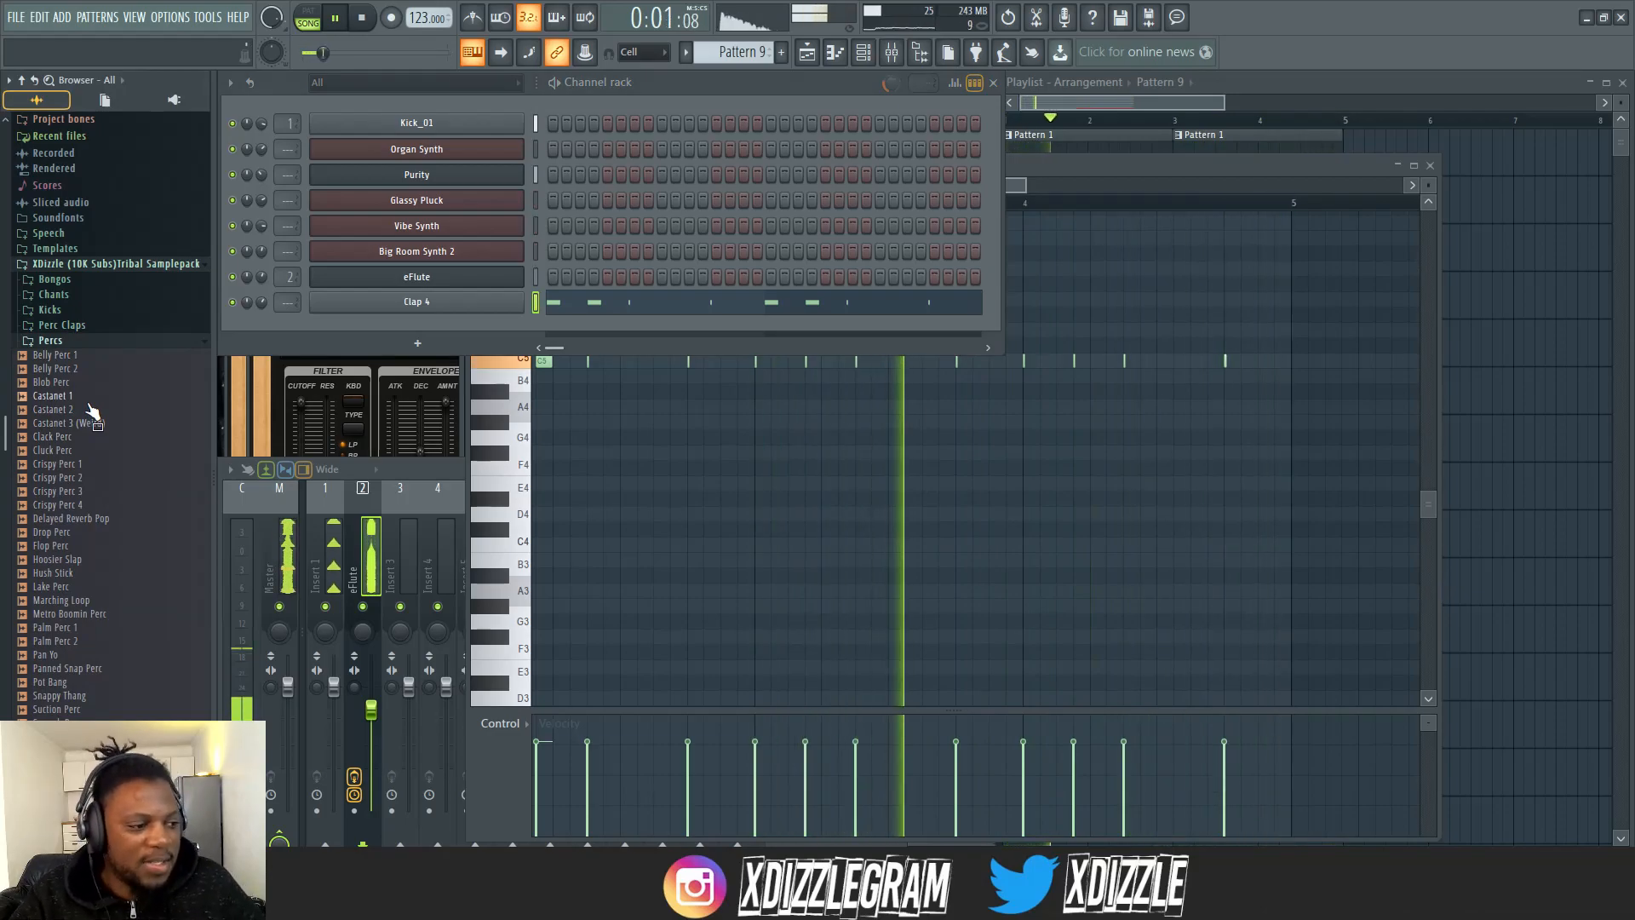
{"action": "key", "text": "space"}
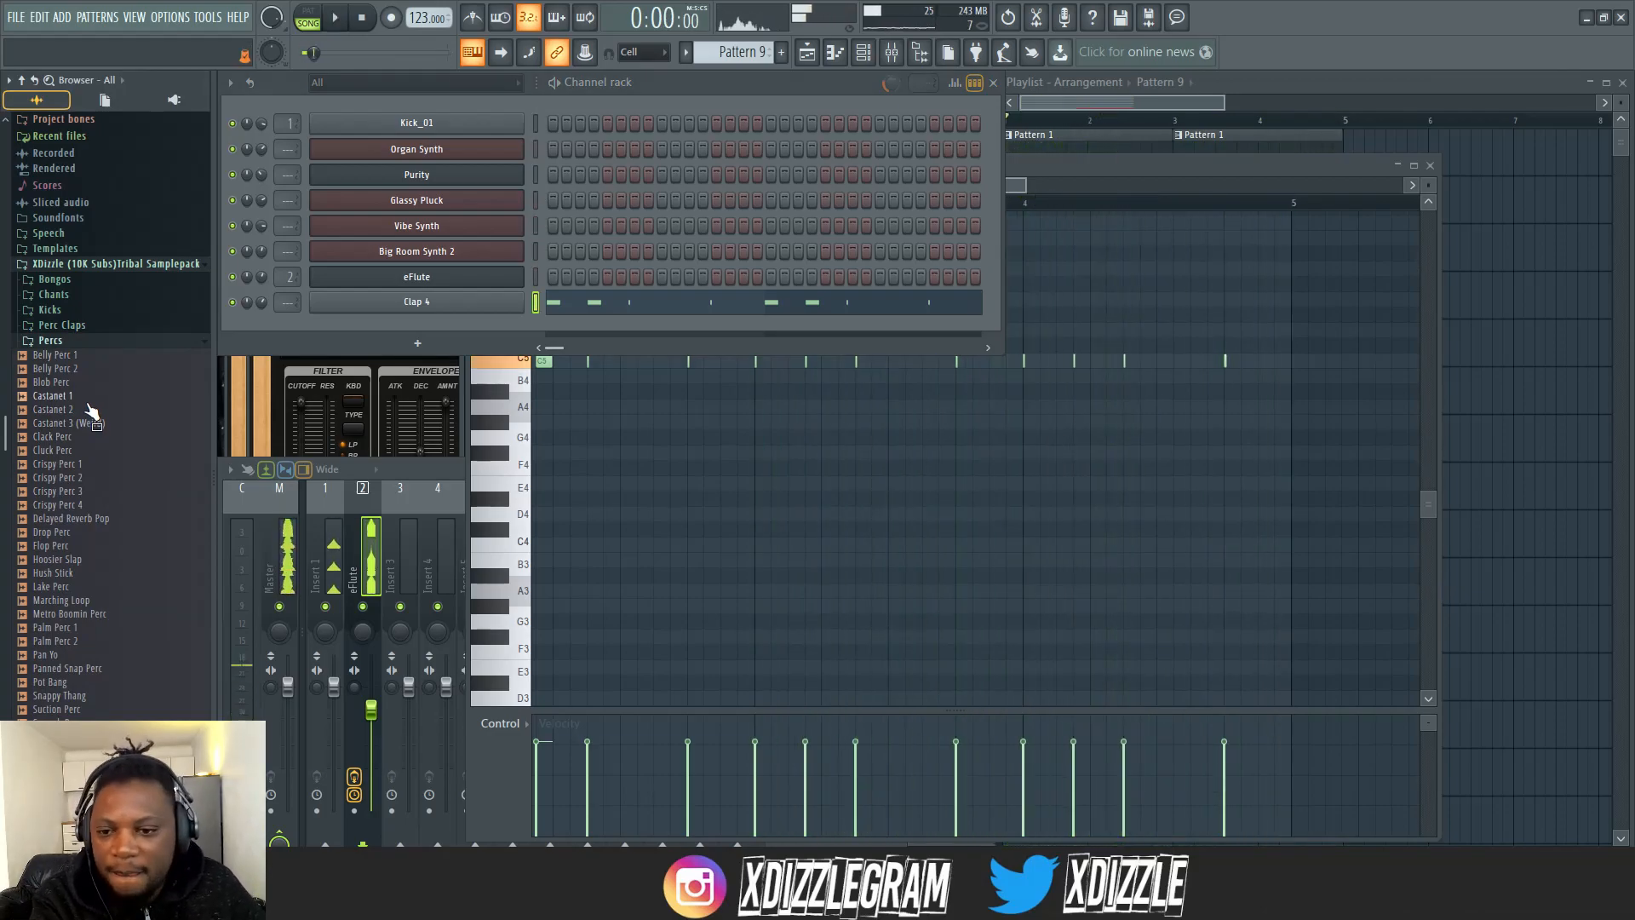
- Audition percussion samples around Drop Perc and add Drop Perc as a new channel below Clap 4
{"action": "left_click_drag", "start_coordinate": [60, 532], "coordinate": [422, 331]}
{"action": "left_click", "coordinate": [92, 547]}
{"action": "left_click", "coordinate": [88, 560]}
{"action": "left_click", "coordinate": [78, 534]}
{"action": "left_click", "coordinate": [78, 546]}
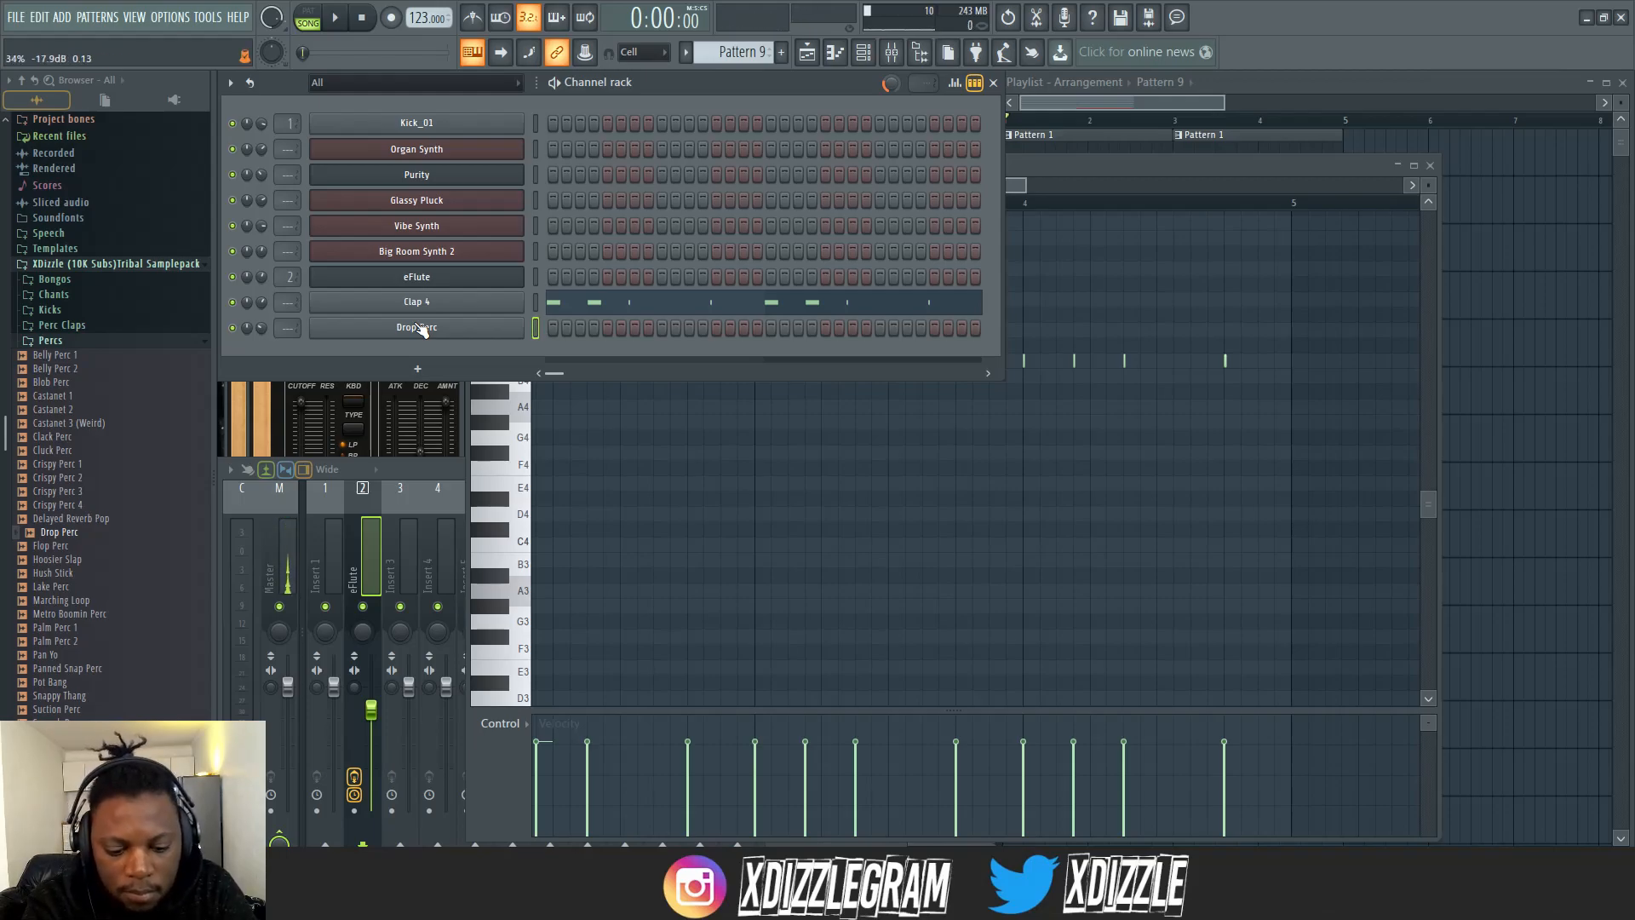
- Try out a Drop Perc rhythm over the playing song, record it into Pattern 9, and play it back
{"action": "key", "text": "space"}
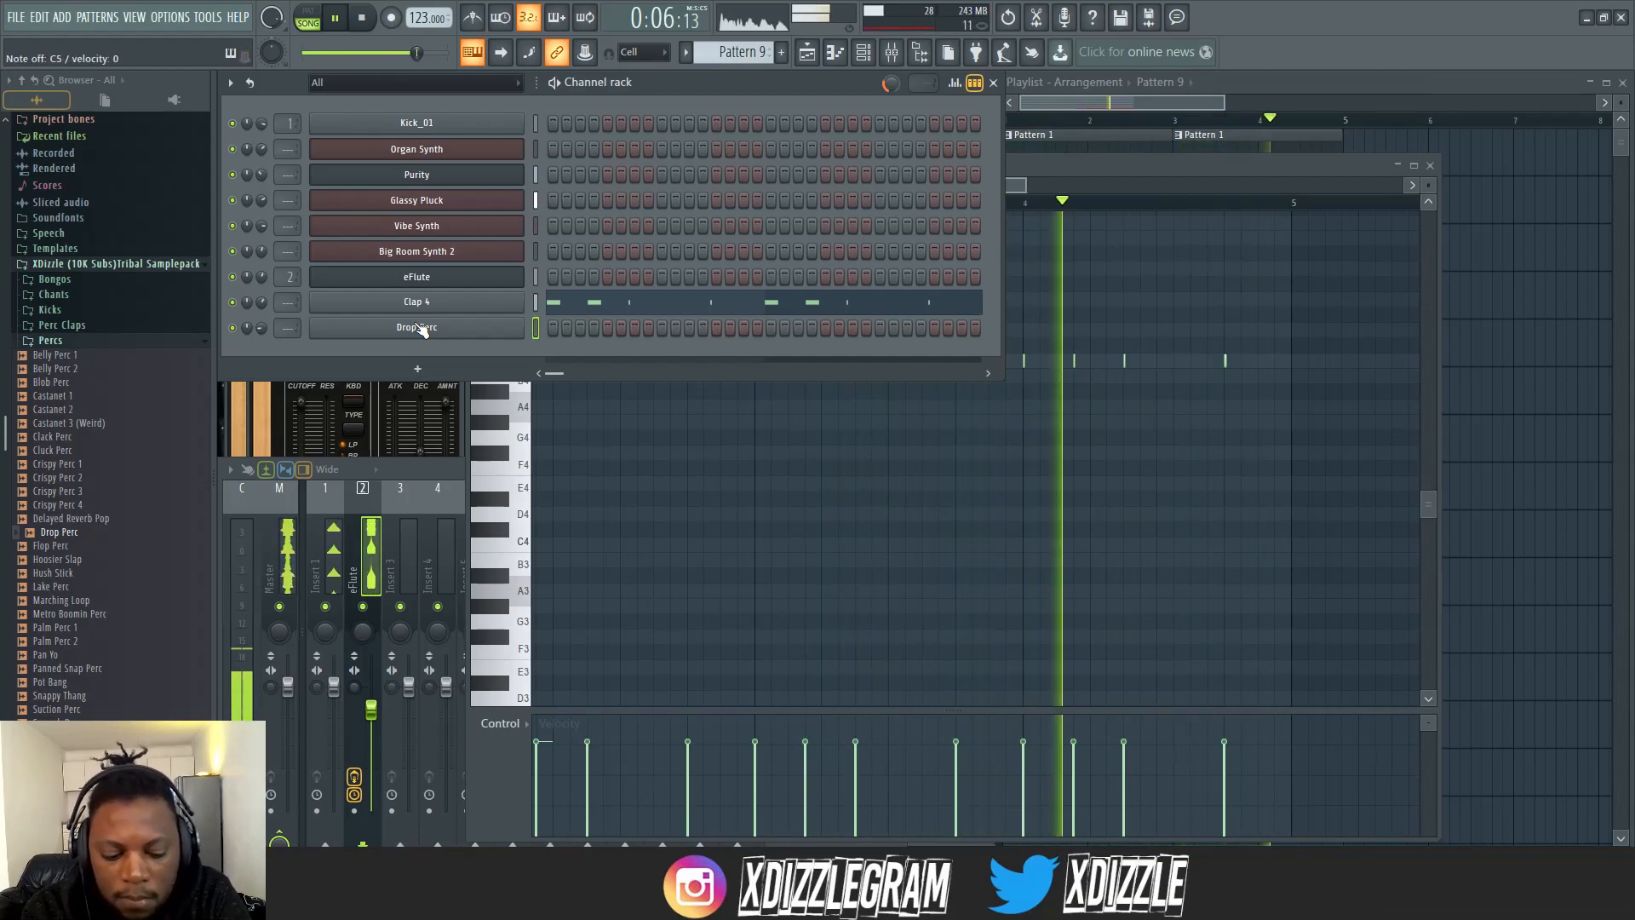
{"action": "key", "text": "space"}
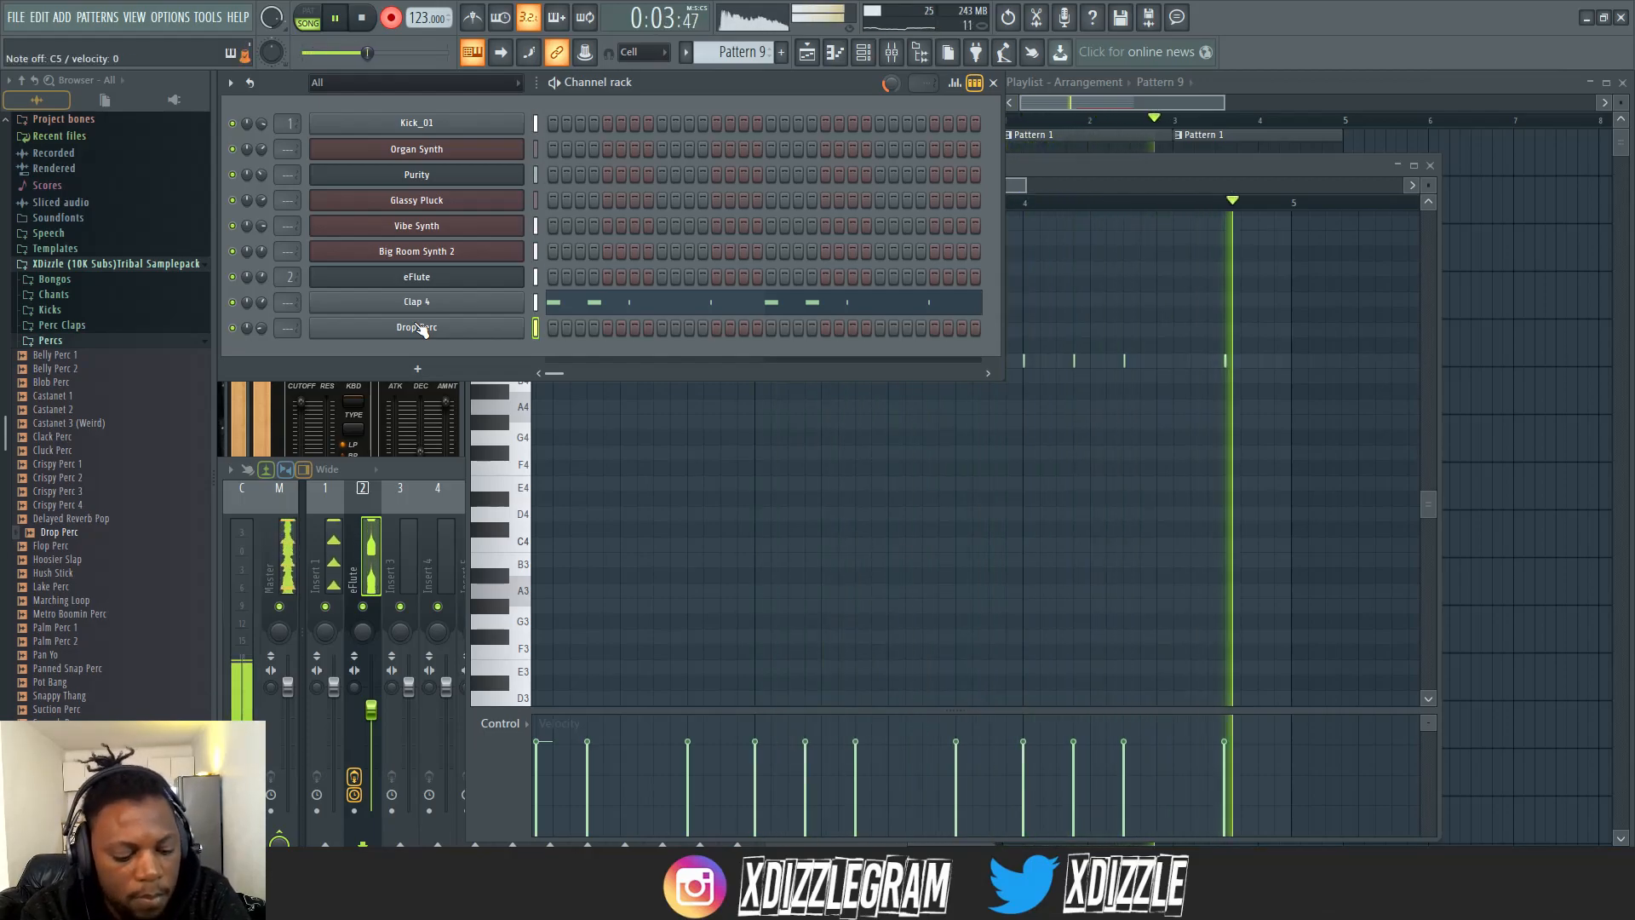
{"action": "key", "text": "ctrl+space"}
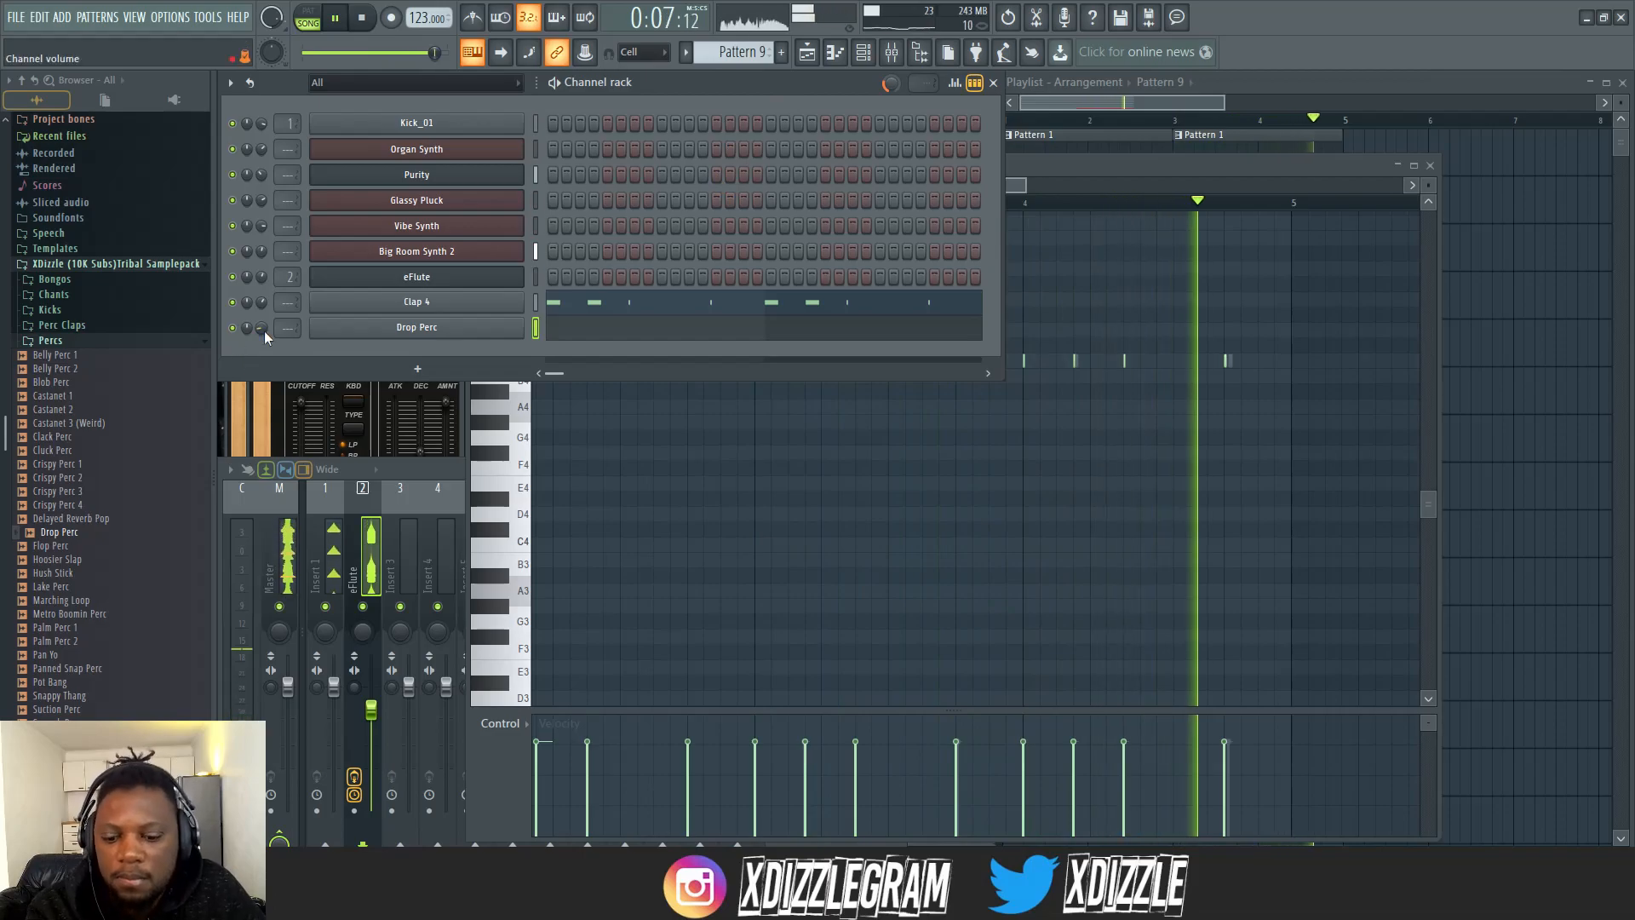
- Open the Drop Perc channel settings, add a fade-out to the sample, pan it 38% right, and return to the Channel rack
{"action": "left_click", "coordinate": [363, 332]}
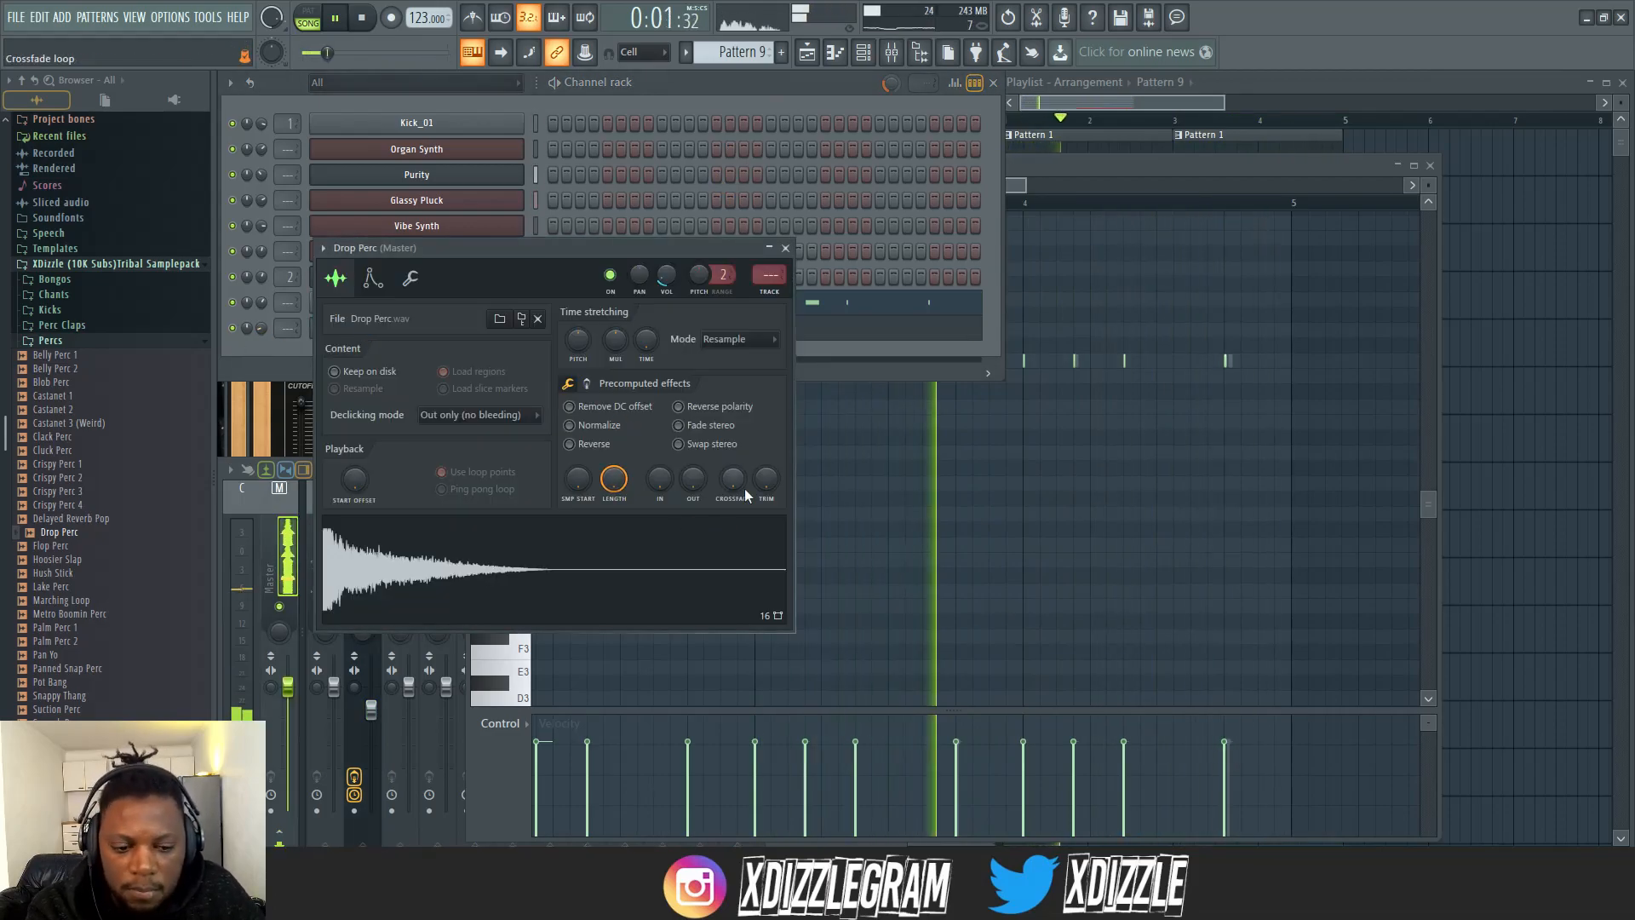
{"action": "left_click_drag", "start_coordinate": [697, 482], "coordinate": [689, 469]}
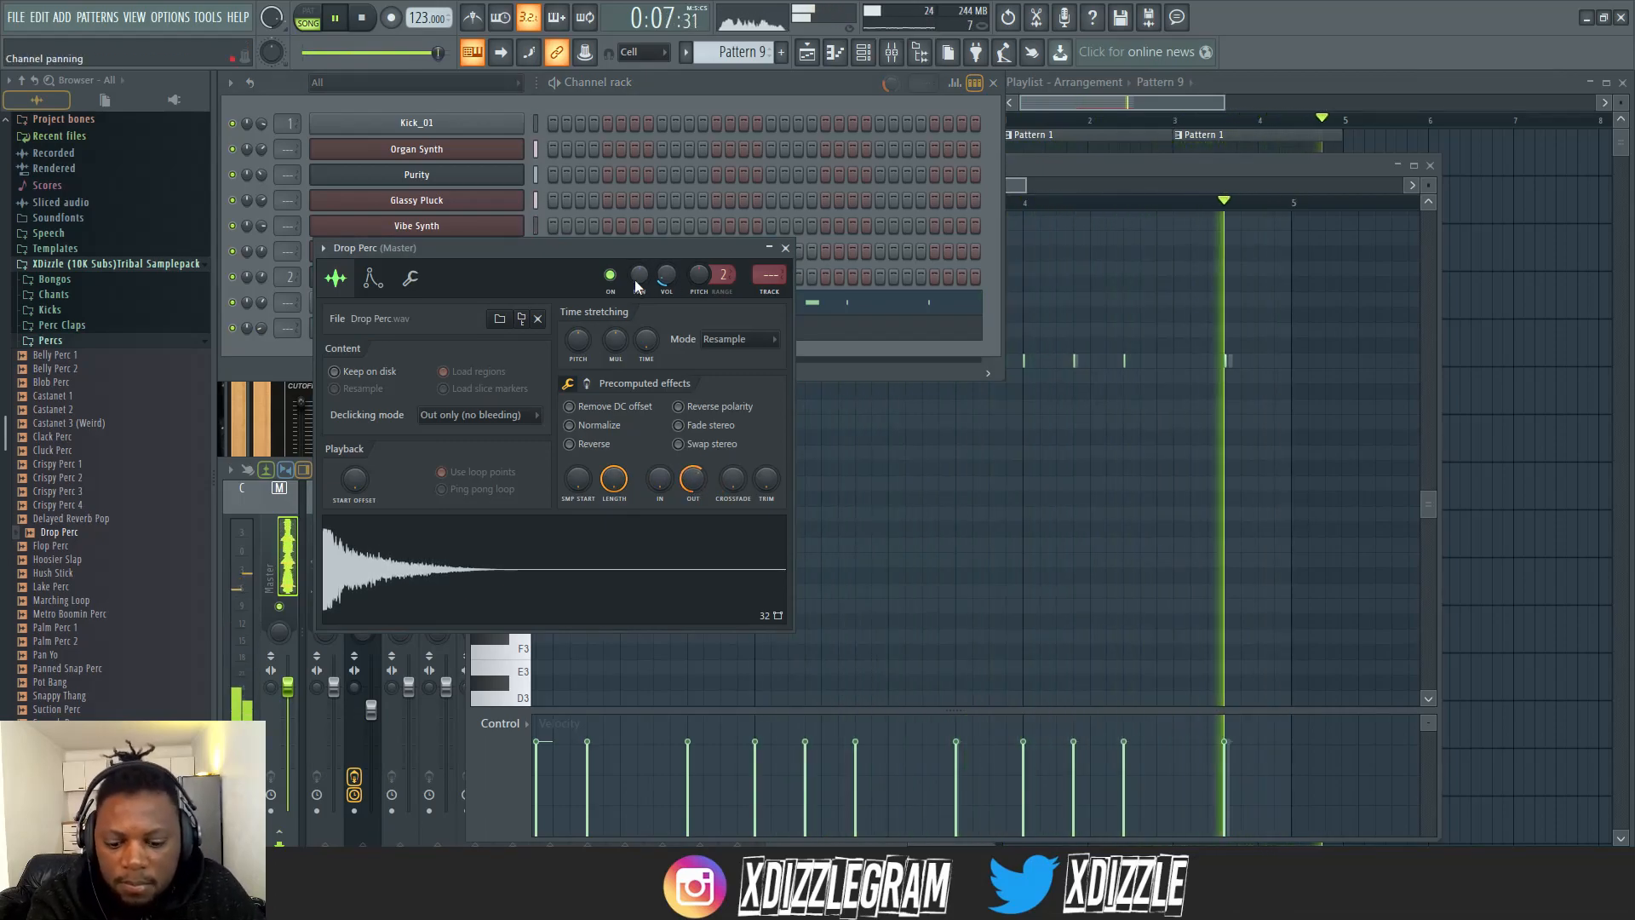
{"action": "left_click_drag", "start_coordinate": [635, 281], "coordinate": [636, 279]}
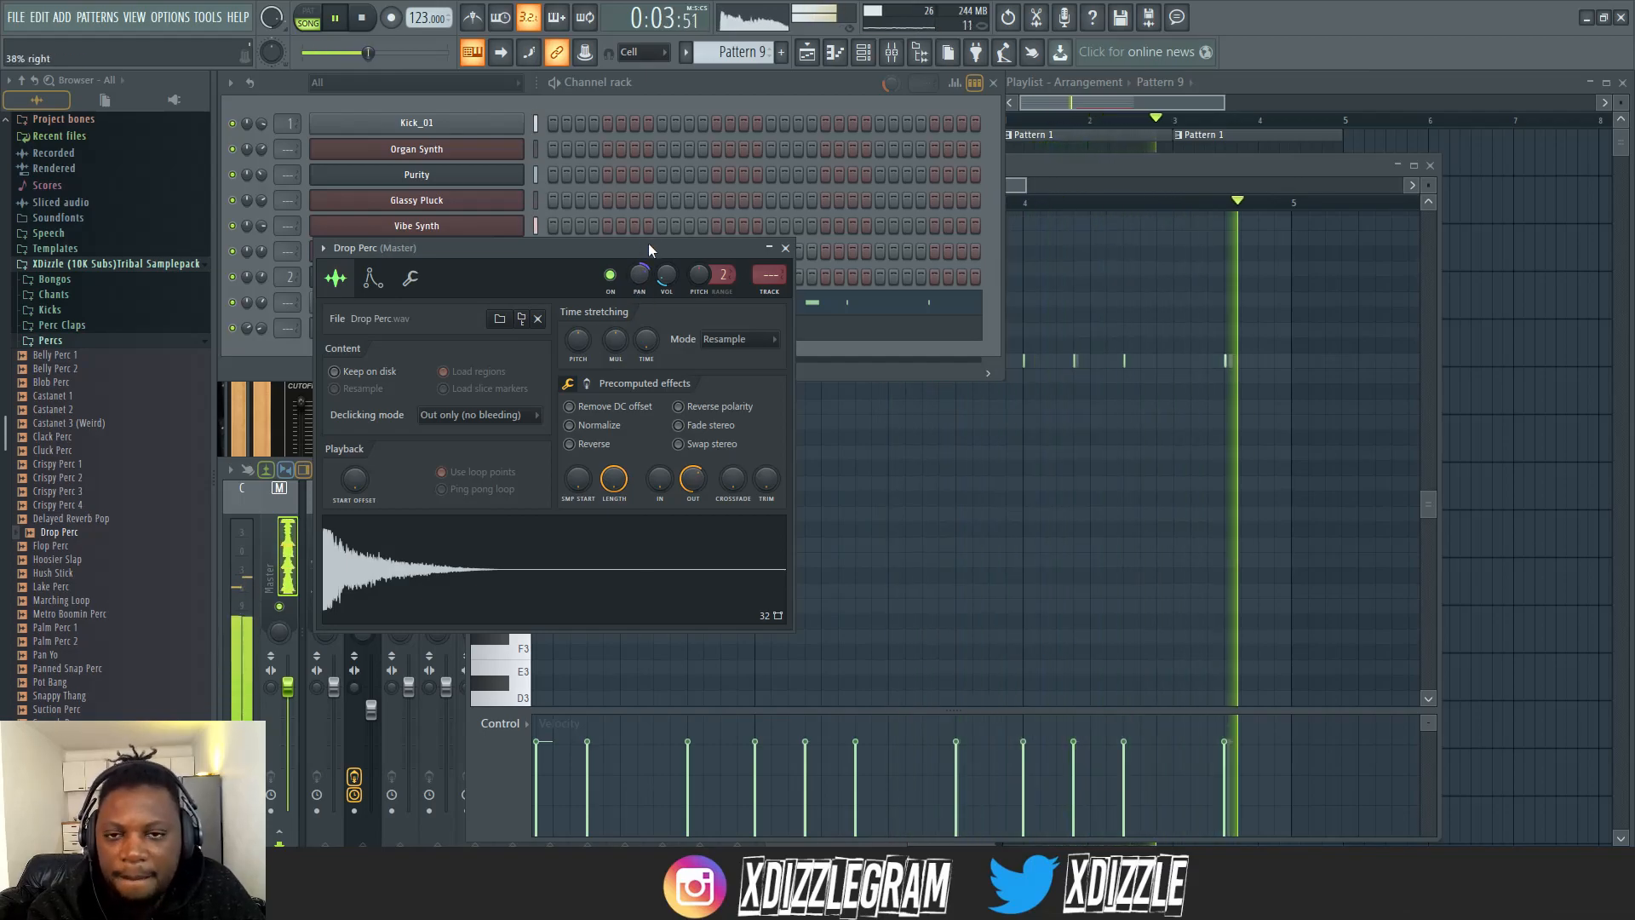
{"action": "left_click", "coordinate": [713, 94]}
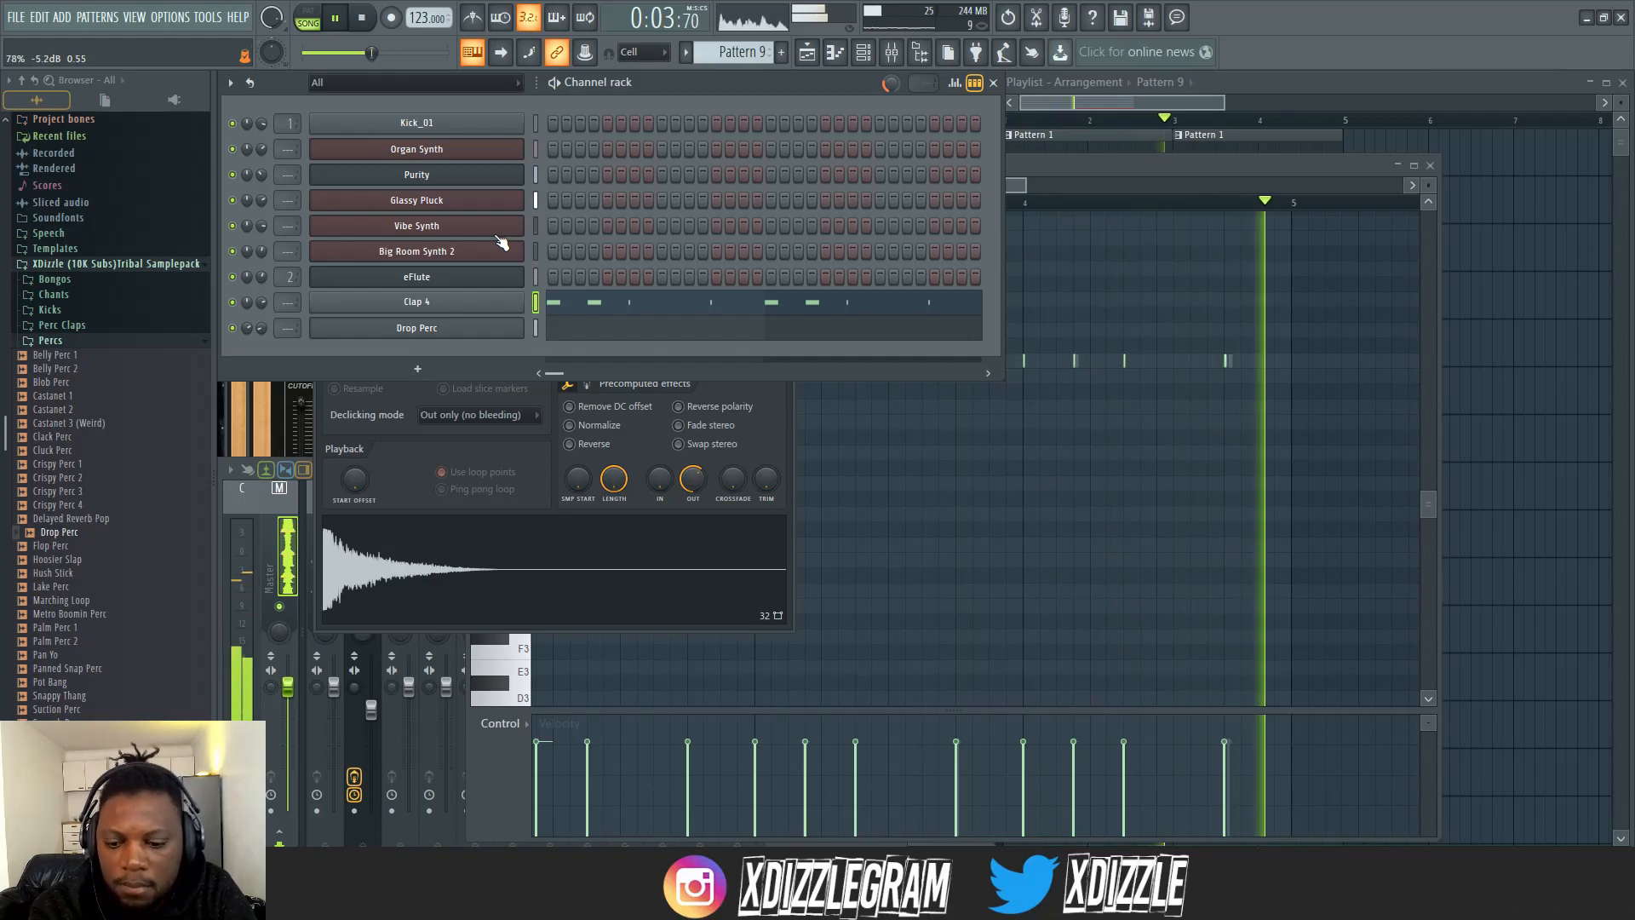
- Open the Clap 4 channel settings, set the sample's start offset to 1%, and return to the Channel rack
{"action": "left_click", "coordinate": [494, 304]}
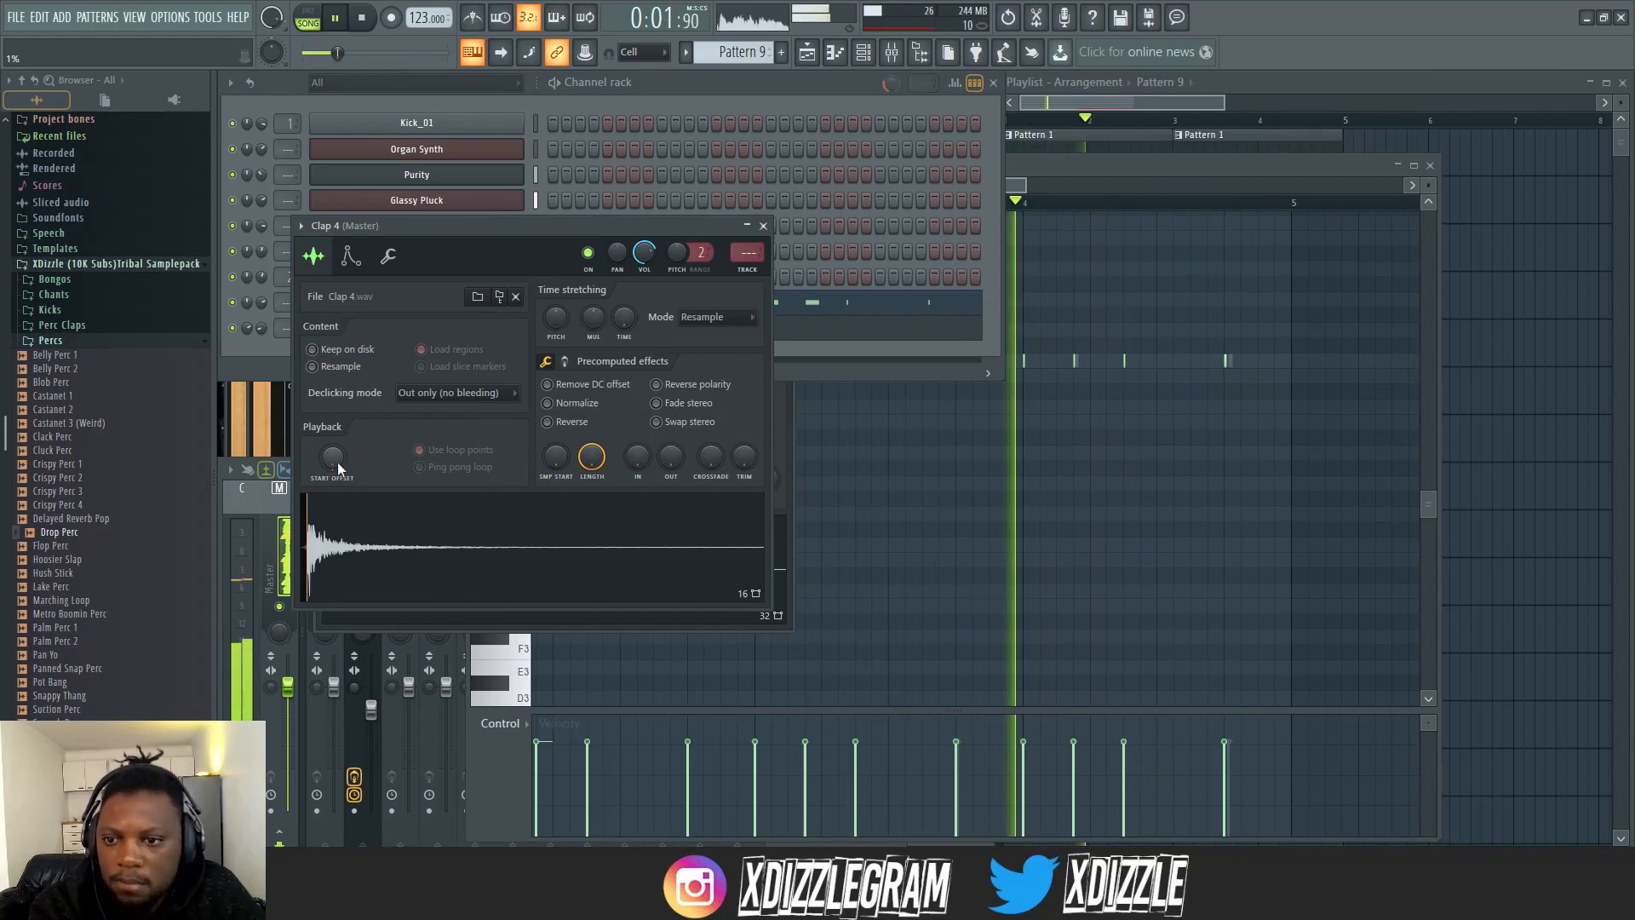
{"action": "left_click", "coordinate": [678, 90]}
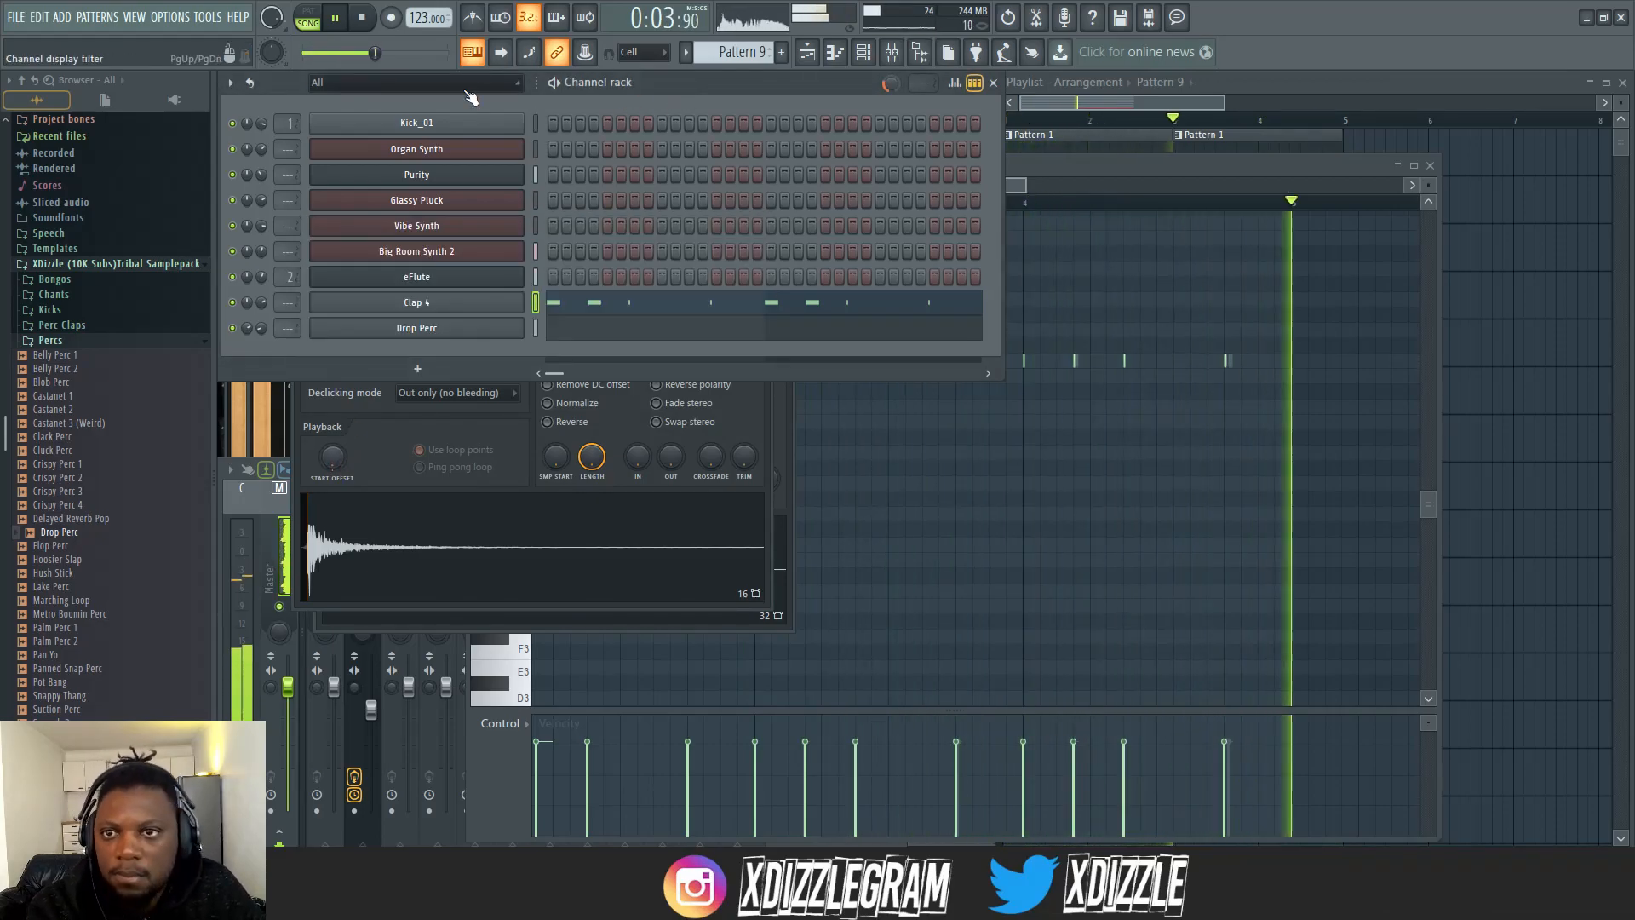
- Add Roller Shake 1 from the Shakers and Such folder as a new channel and record a shaker rhythm into Pattern 9
{"action": "key", "text": "space"}
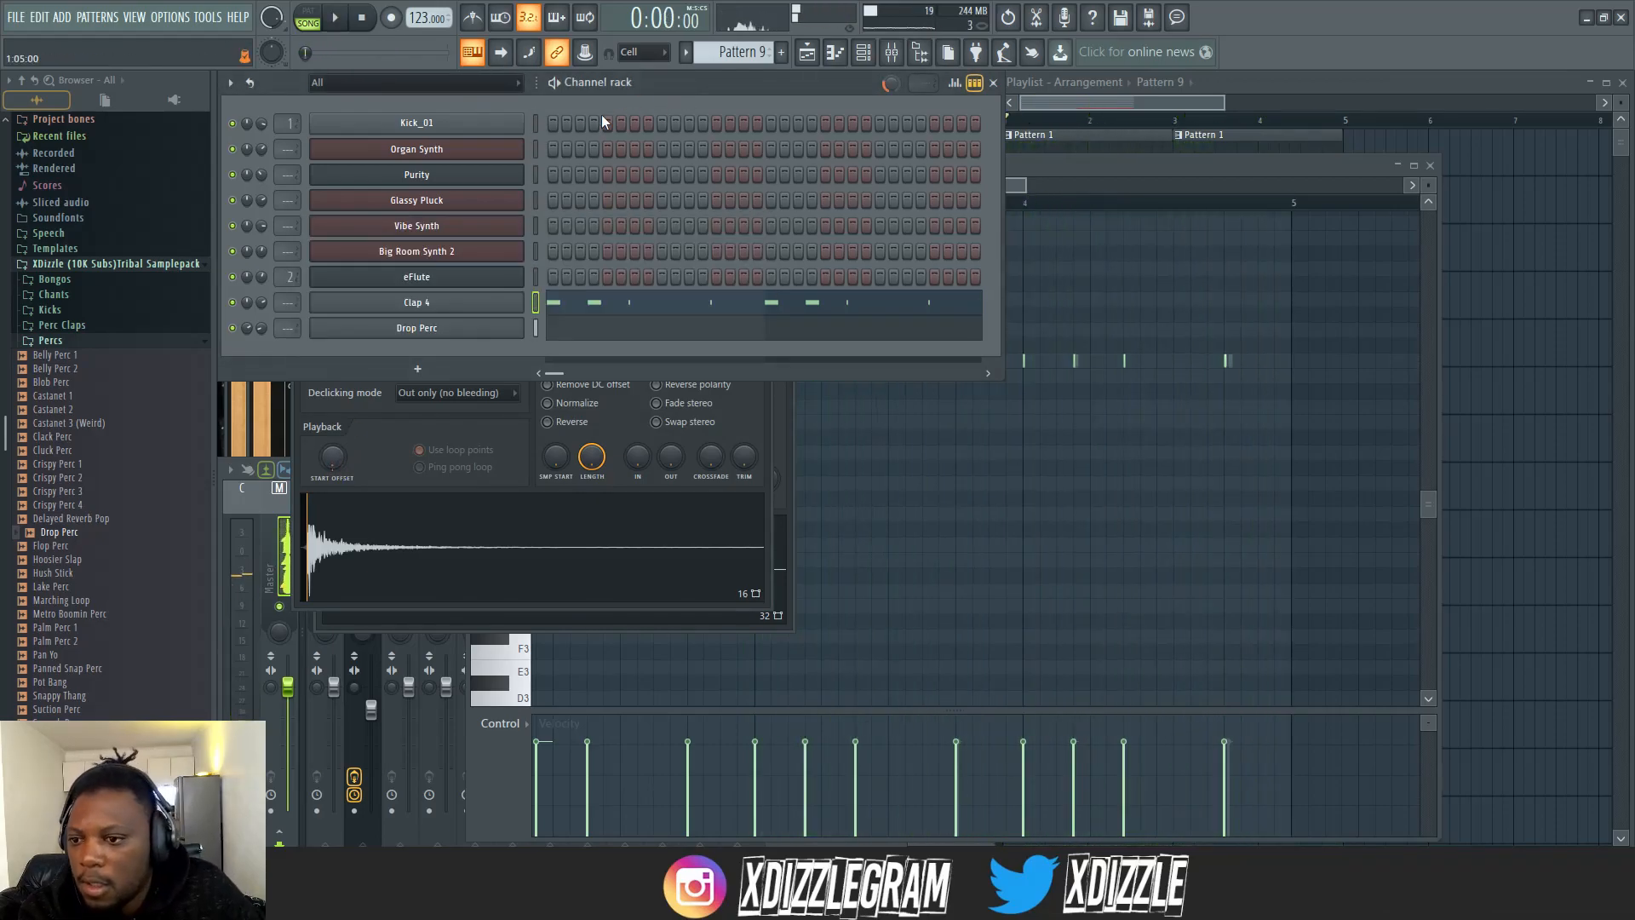
{"action": "left_click", "coordinate": [95, 341]}
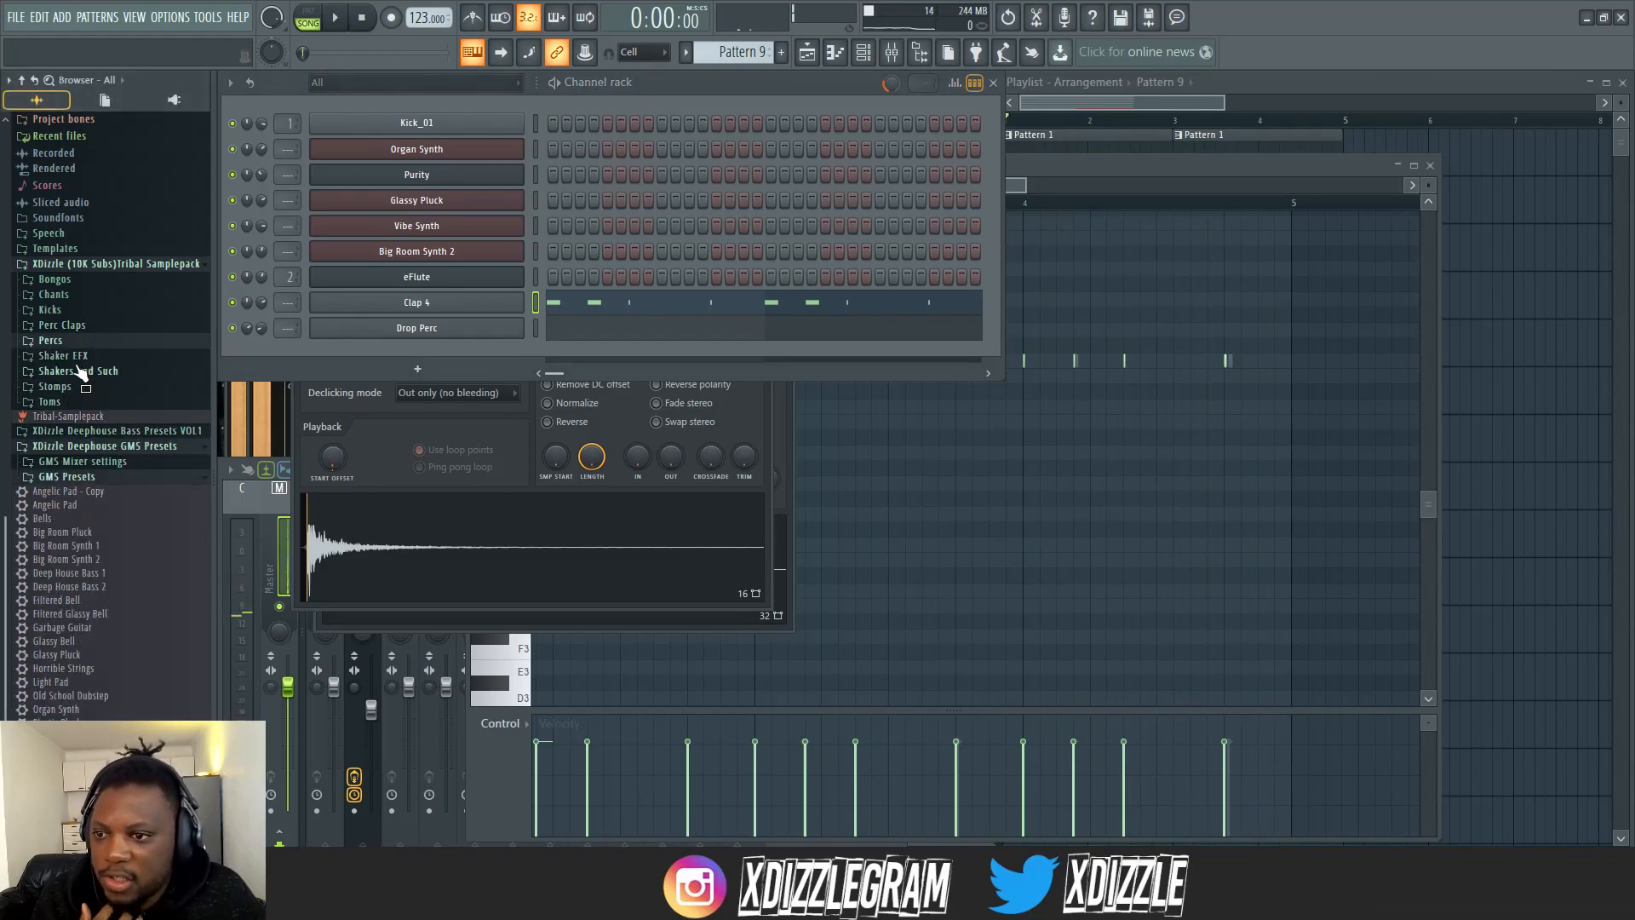
{"action": "left_click", "coordinate": [78, 357]}
{"action": "left_click", "coordinate": [78, 356]}
{"action": "left_click", "coordinate": [83, 371]}
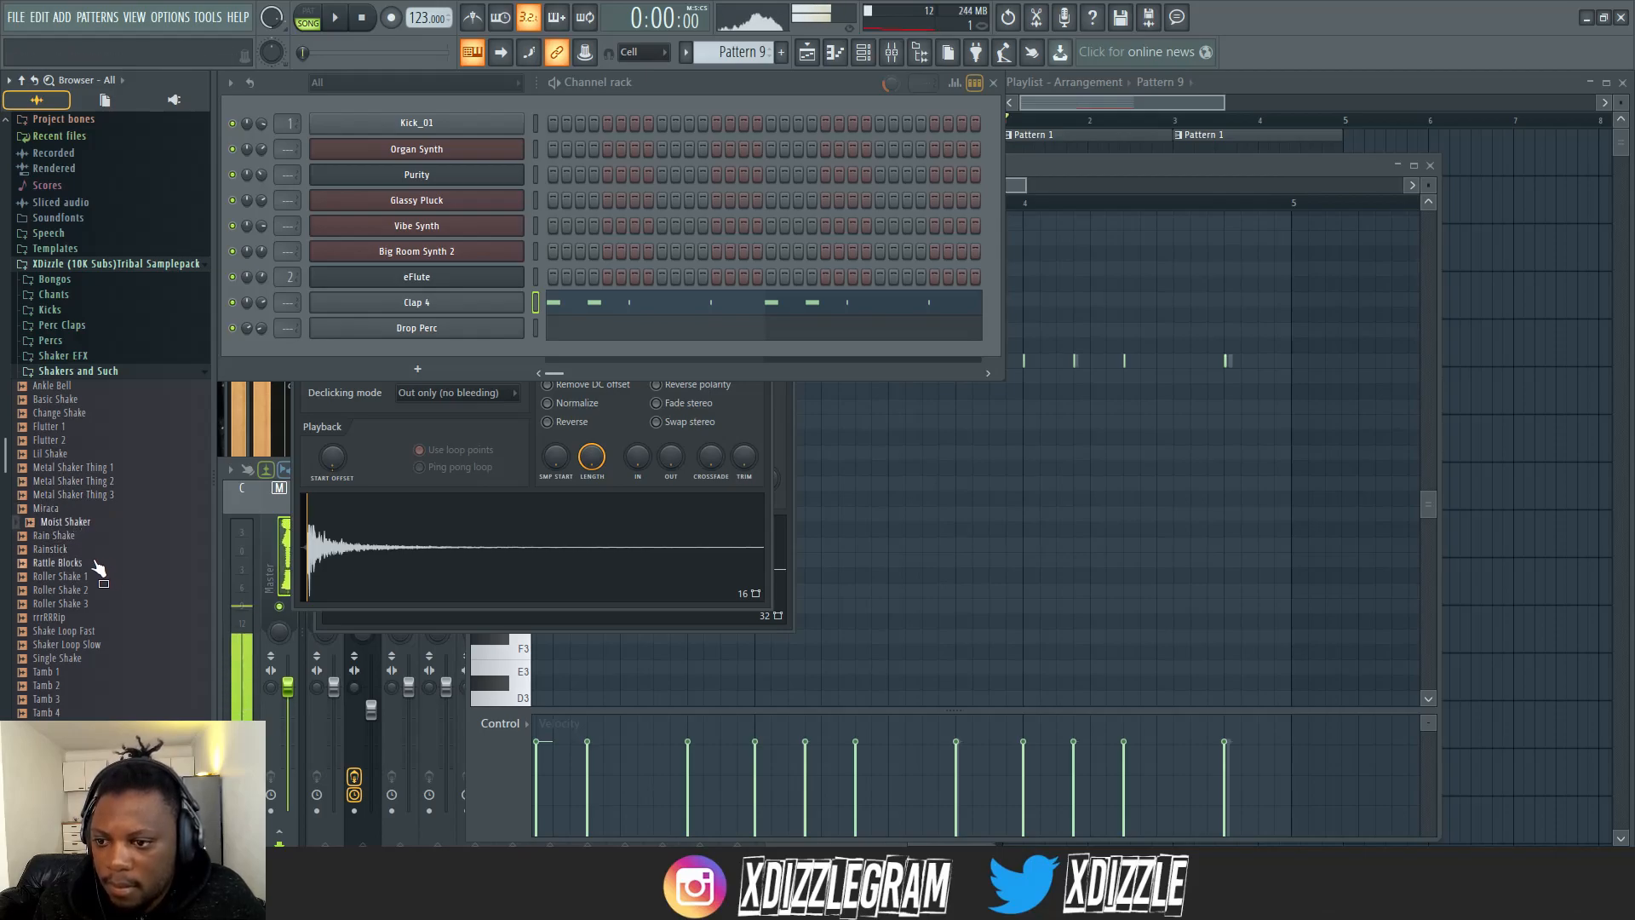
{"action": "left_click_drag", "start_coordinate": [490, 340], "coordinate": [484, 345]}
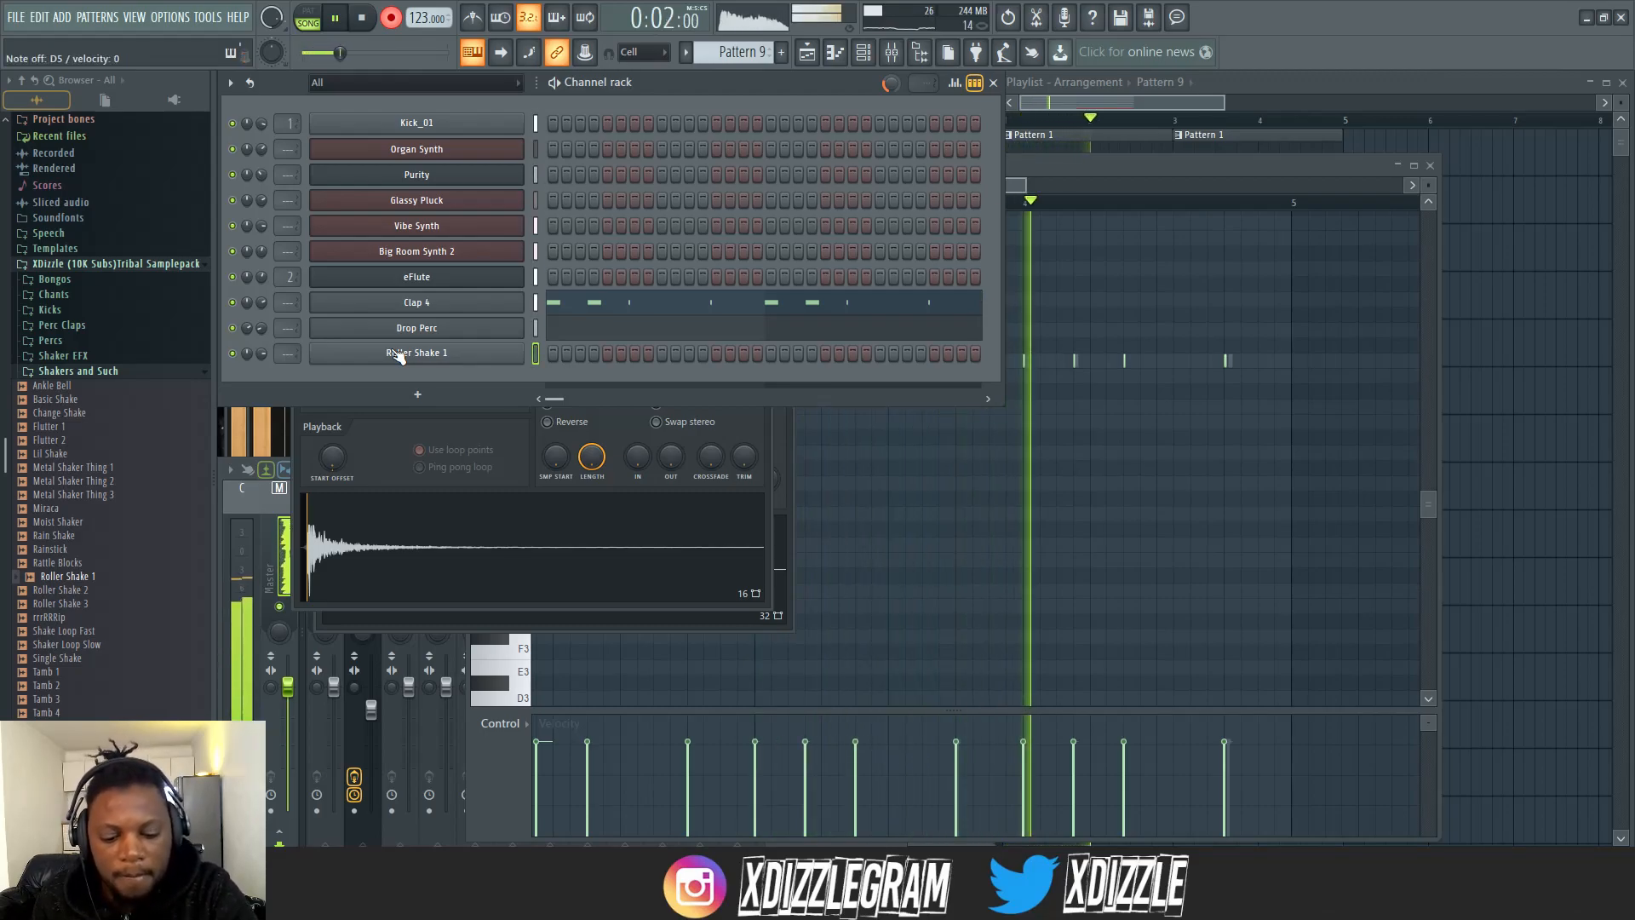
{"action": "key", "text": "space"}
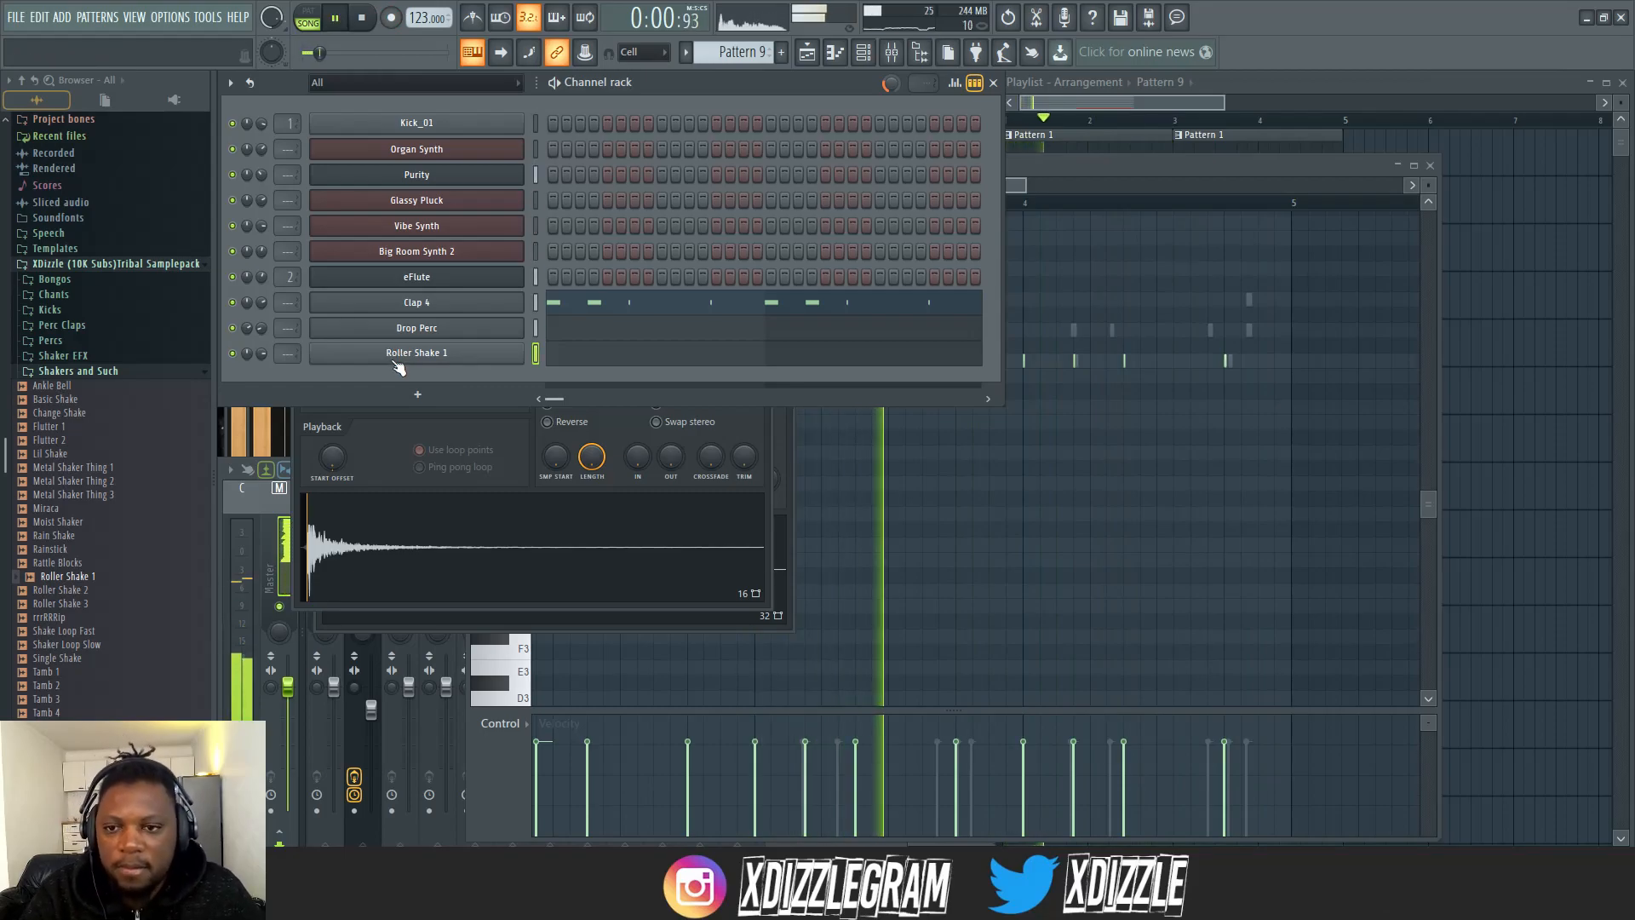
- Quantize the recorded Roller Shake 1 notes in the Piano roll, play them with the song, and return to the Channel rack
{"action": "left_click", "coordinate": [606, 351]}
{"action": "left_click", "coordinate": [271, 356]}
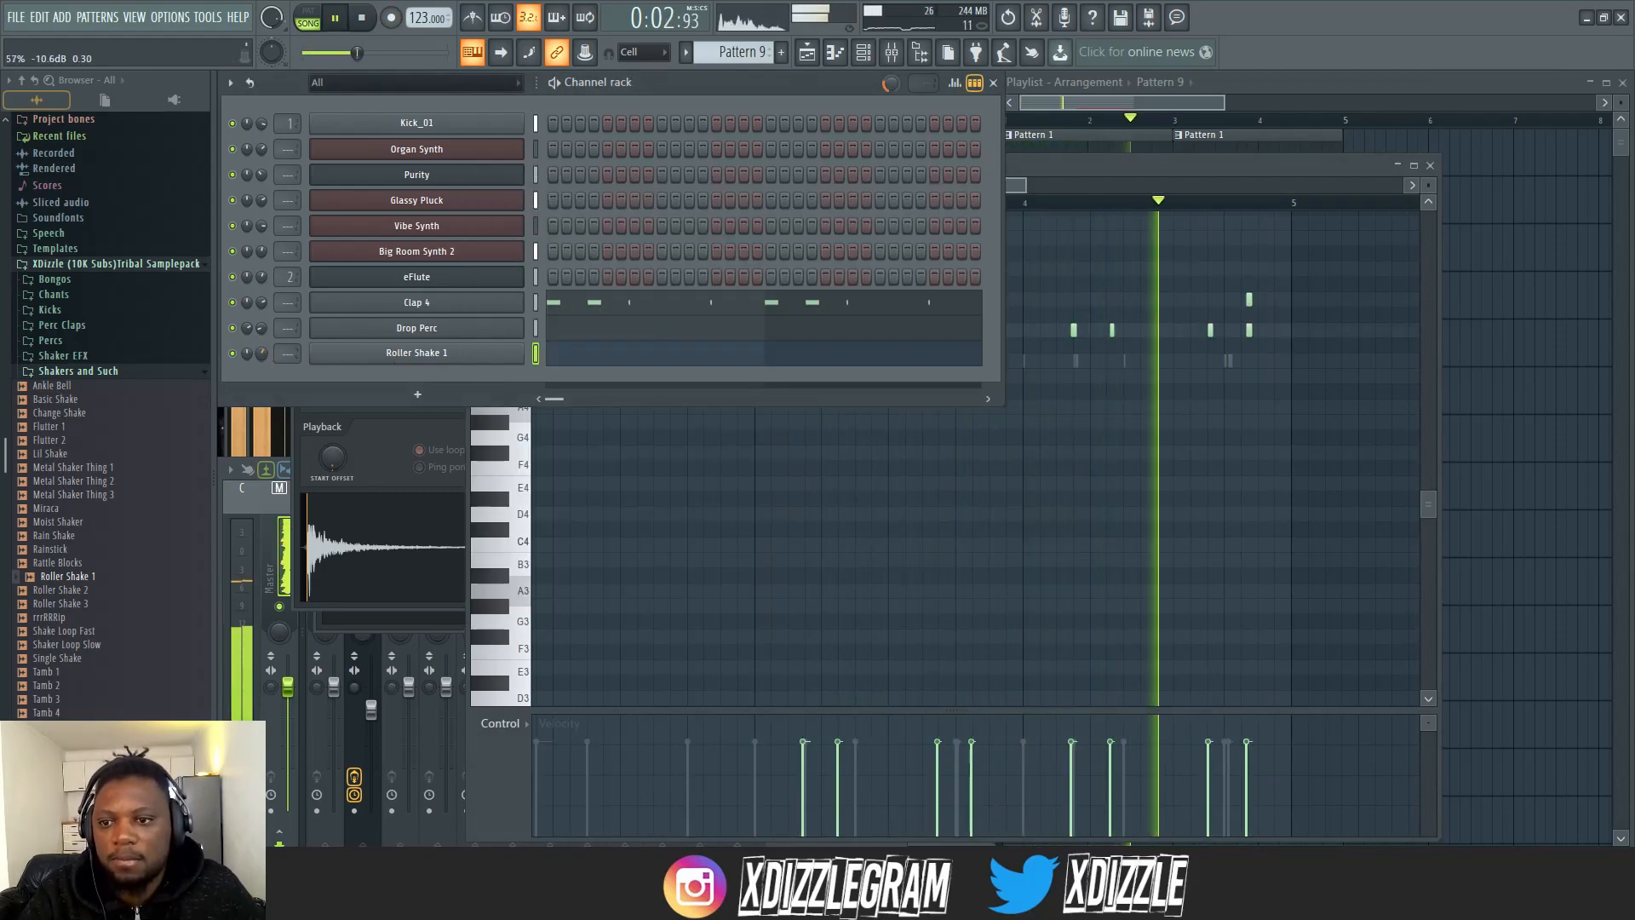
{"action": "left_click", "coordinate": [1056, 222]}
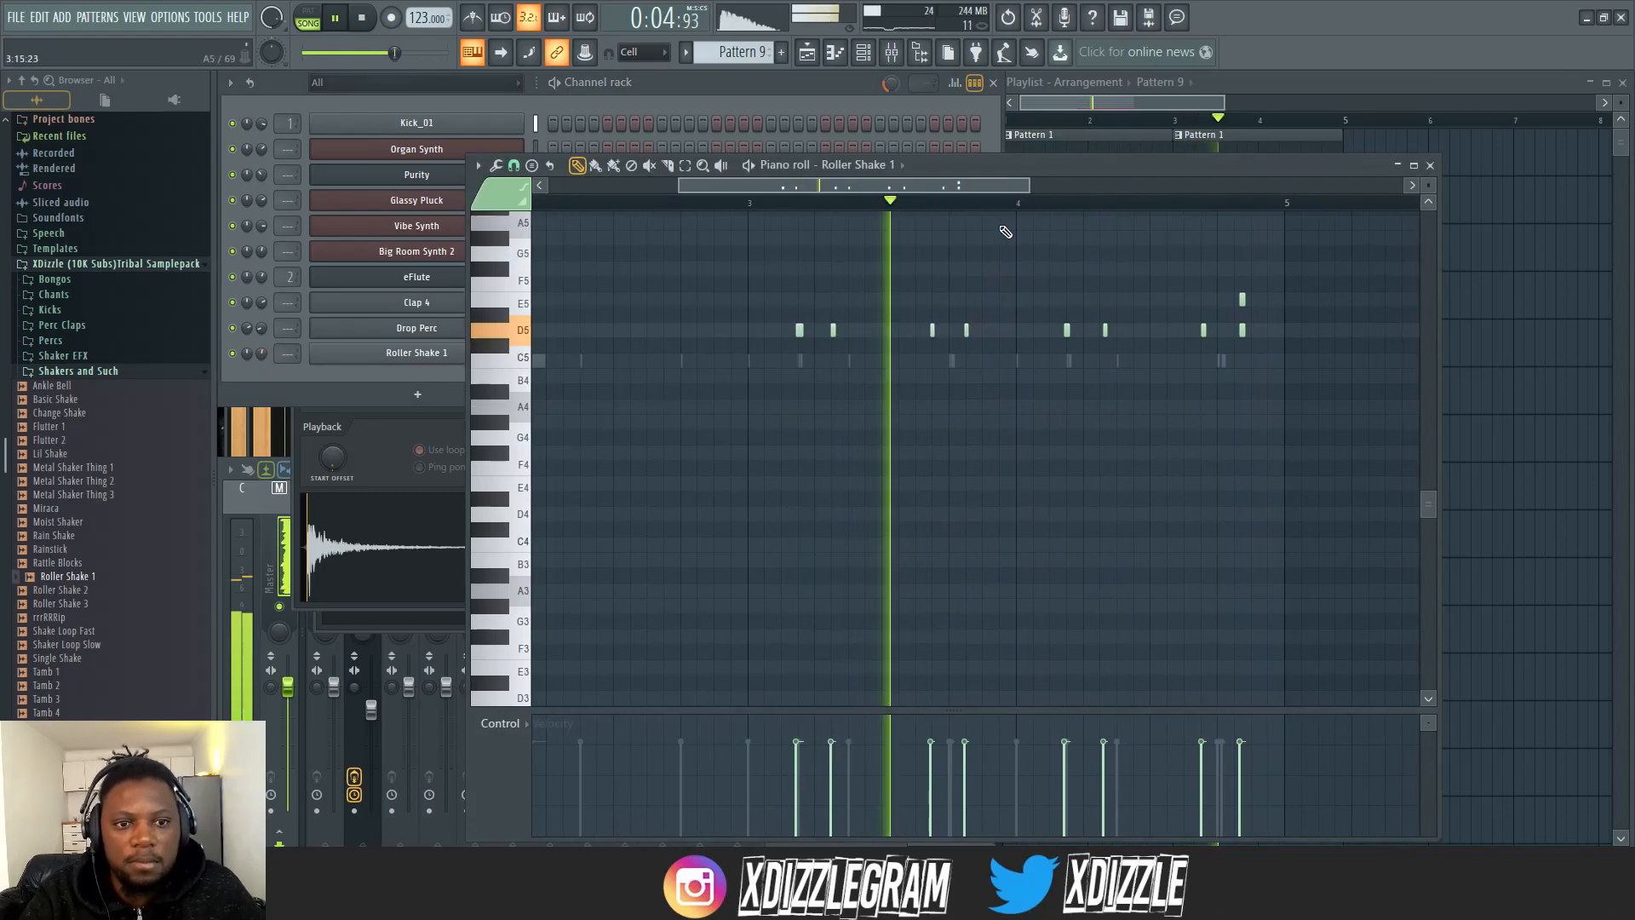
{"action": "key", "text": "space"}
{"action": "key", "text": "alt+q"}
{"action": "key", "text": "Return"}
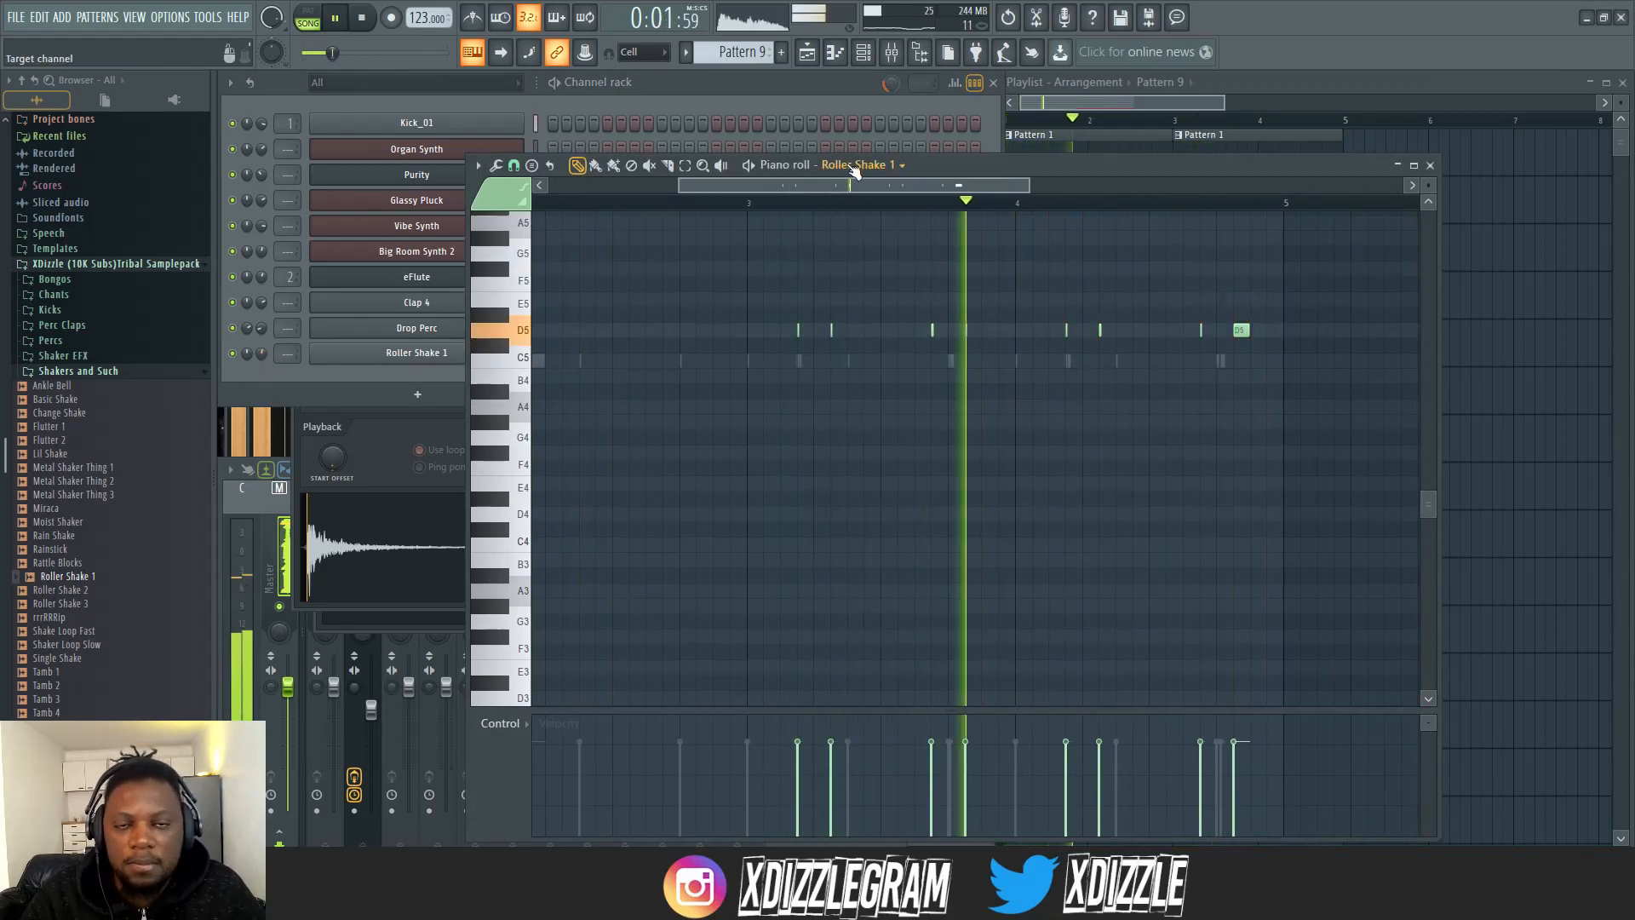
{"action": "left_click", "coordinate": [794, 104]}
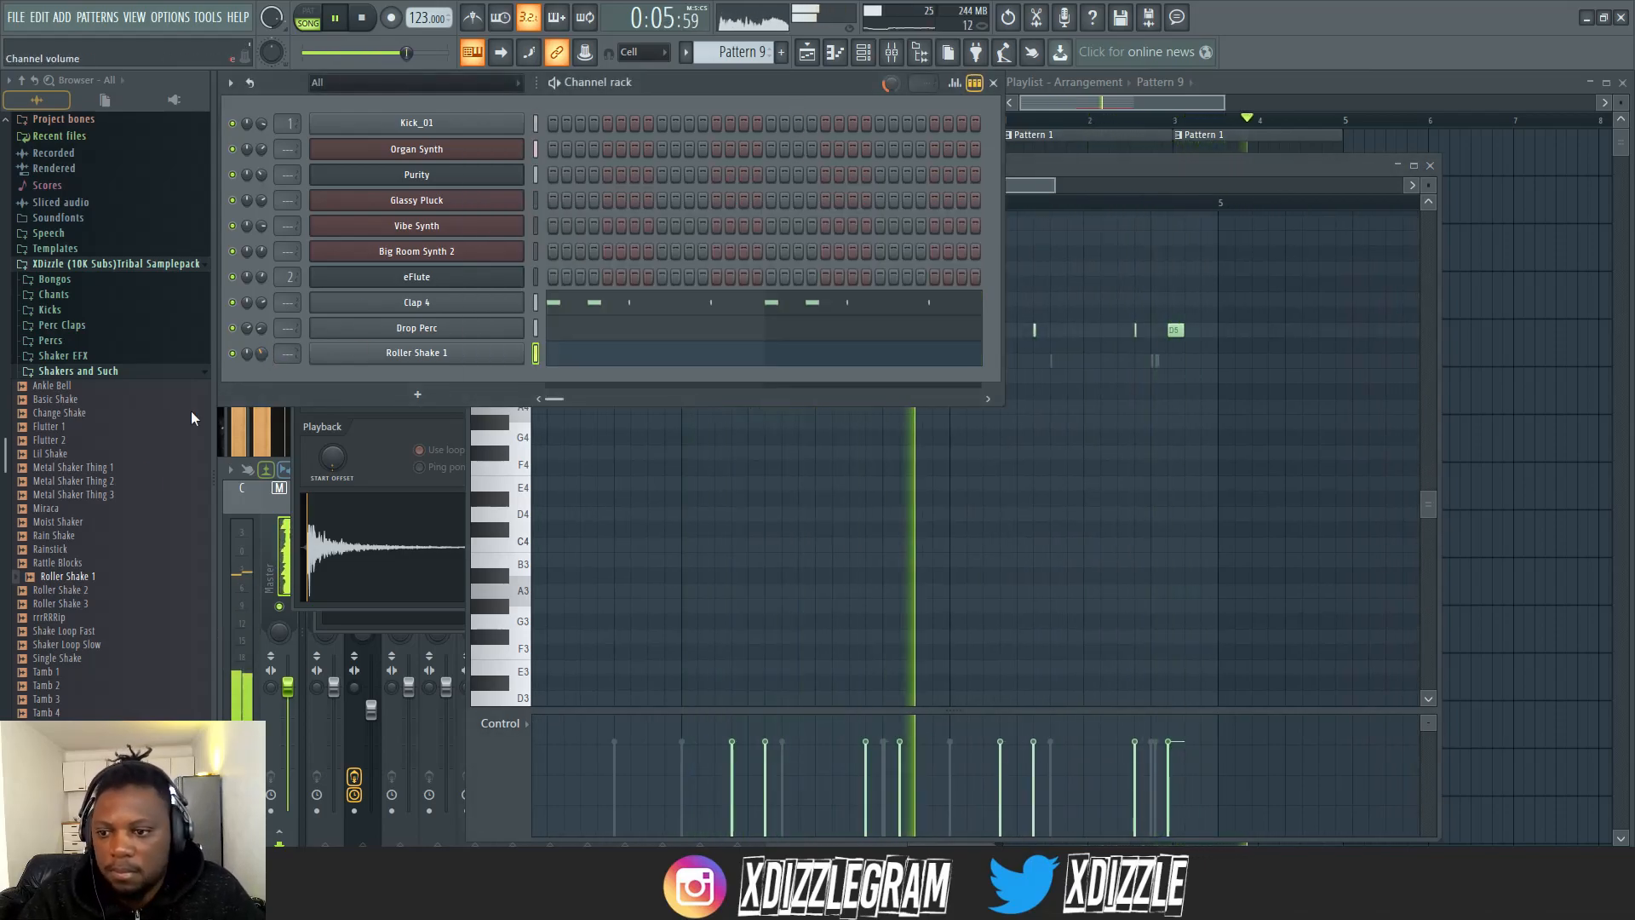
- Add the Wet Shaker sample as a new channel and place a single hit on its first step in Pattern 10
{"action": "left_click", "coordinate": [95, 645]}
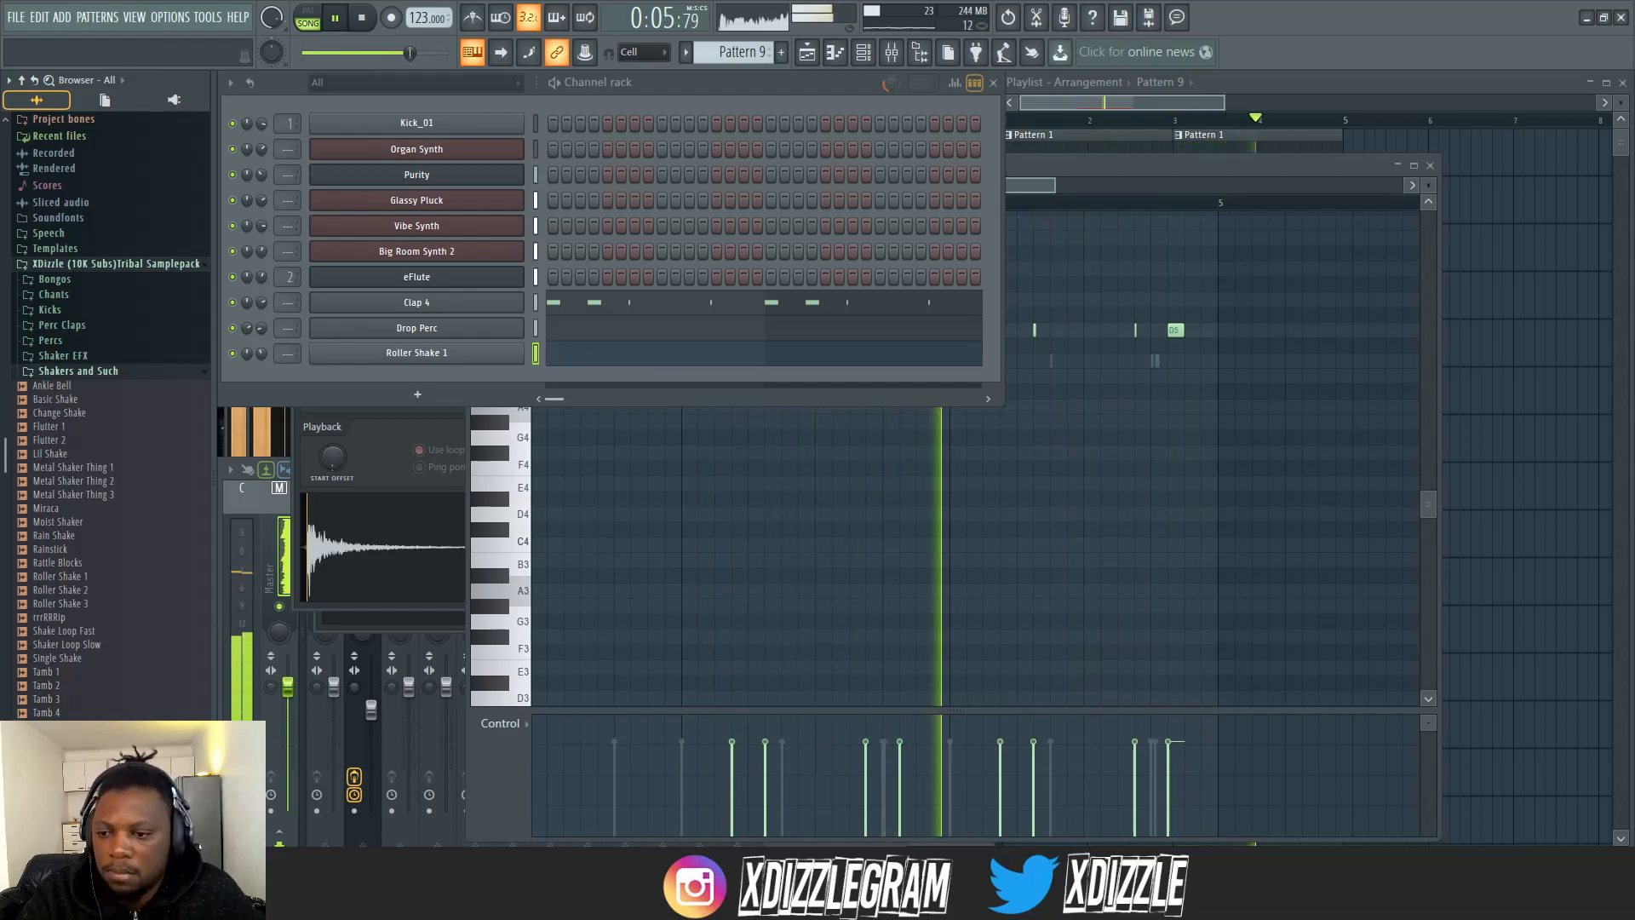
{"action": "left_click", "coordinate": [153, 707]}
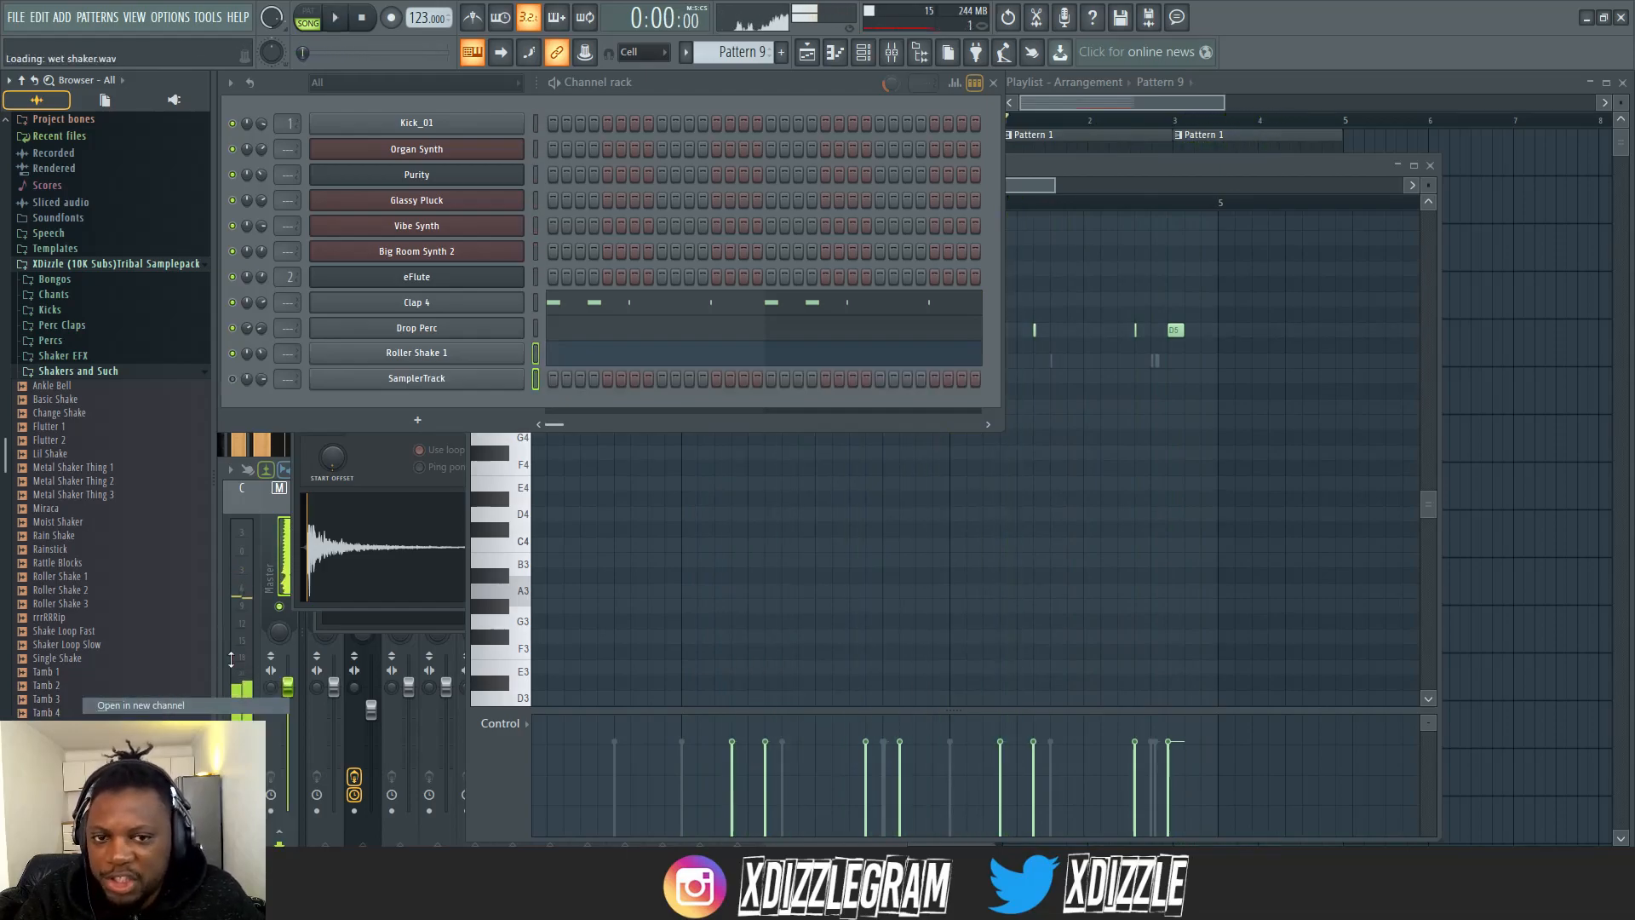
{"action": "left_click", "coordinate": [816, 98]}
{"action": "key", "text": "space"}
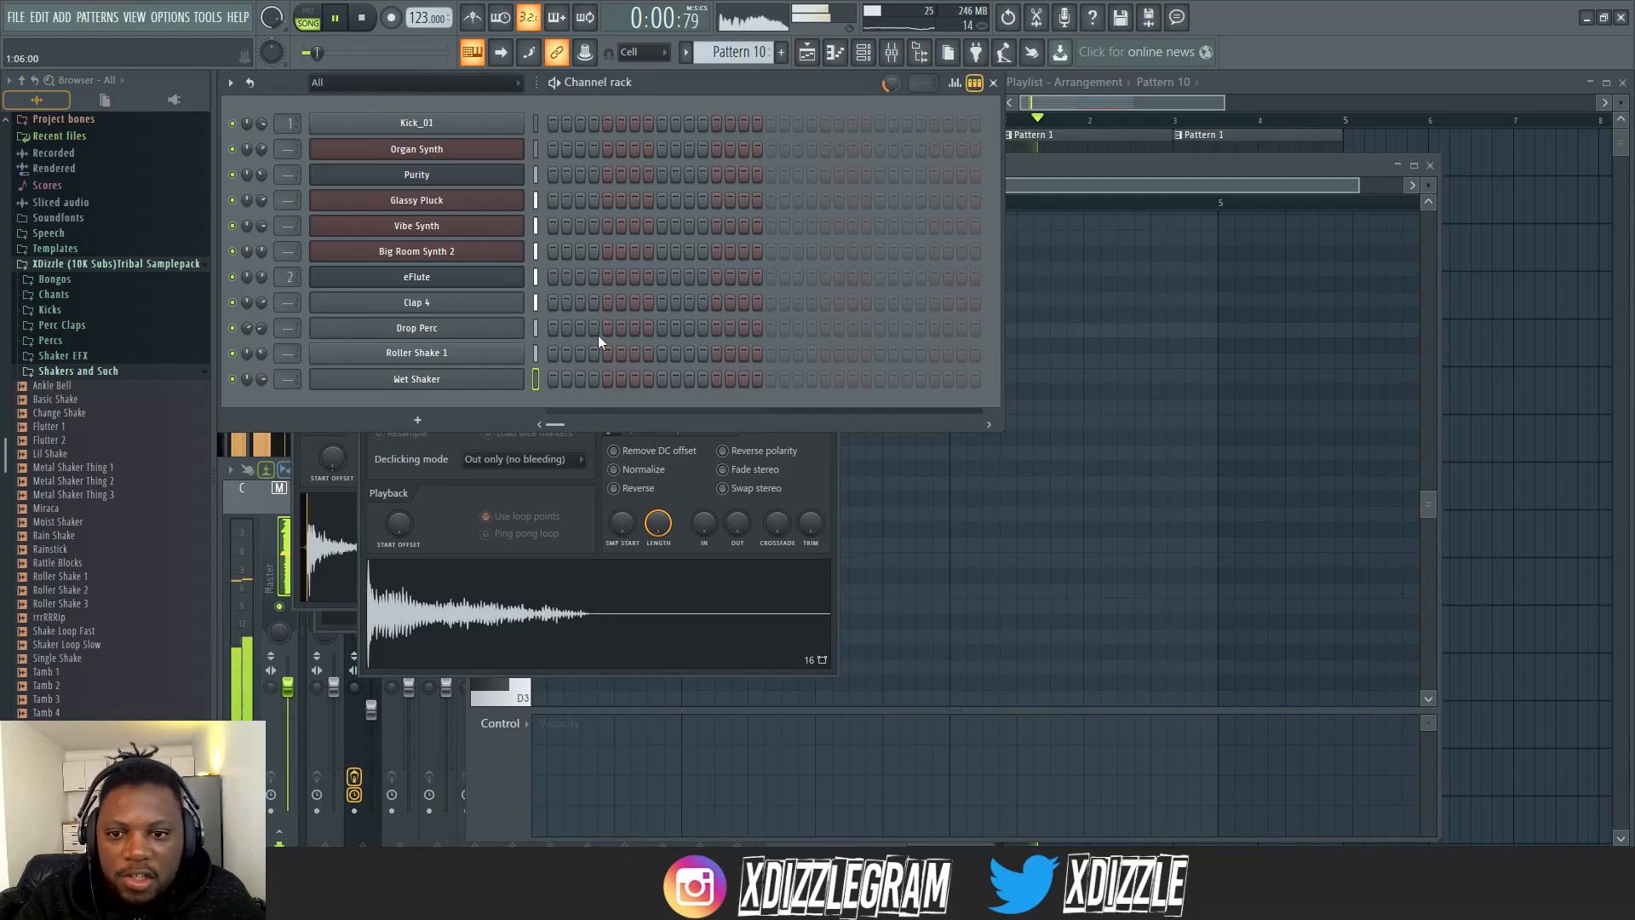
{"action": "key", "text": "space"}
{"action": "left_click", "coordinate": [553, 379]}
- Place Pattern 10 at bar 4 on Track 9, duplicate the whole four-bar arrangement to bar 5, and delete the first Pattern 10 clip
{"action": "left_click", "coordinate": [1321, 82]}
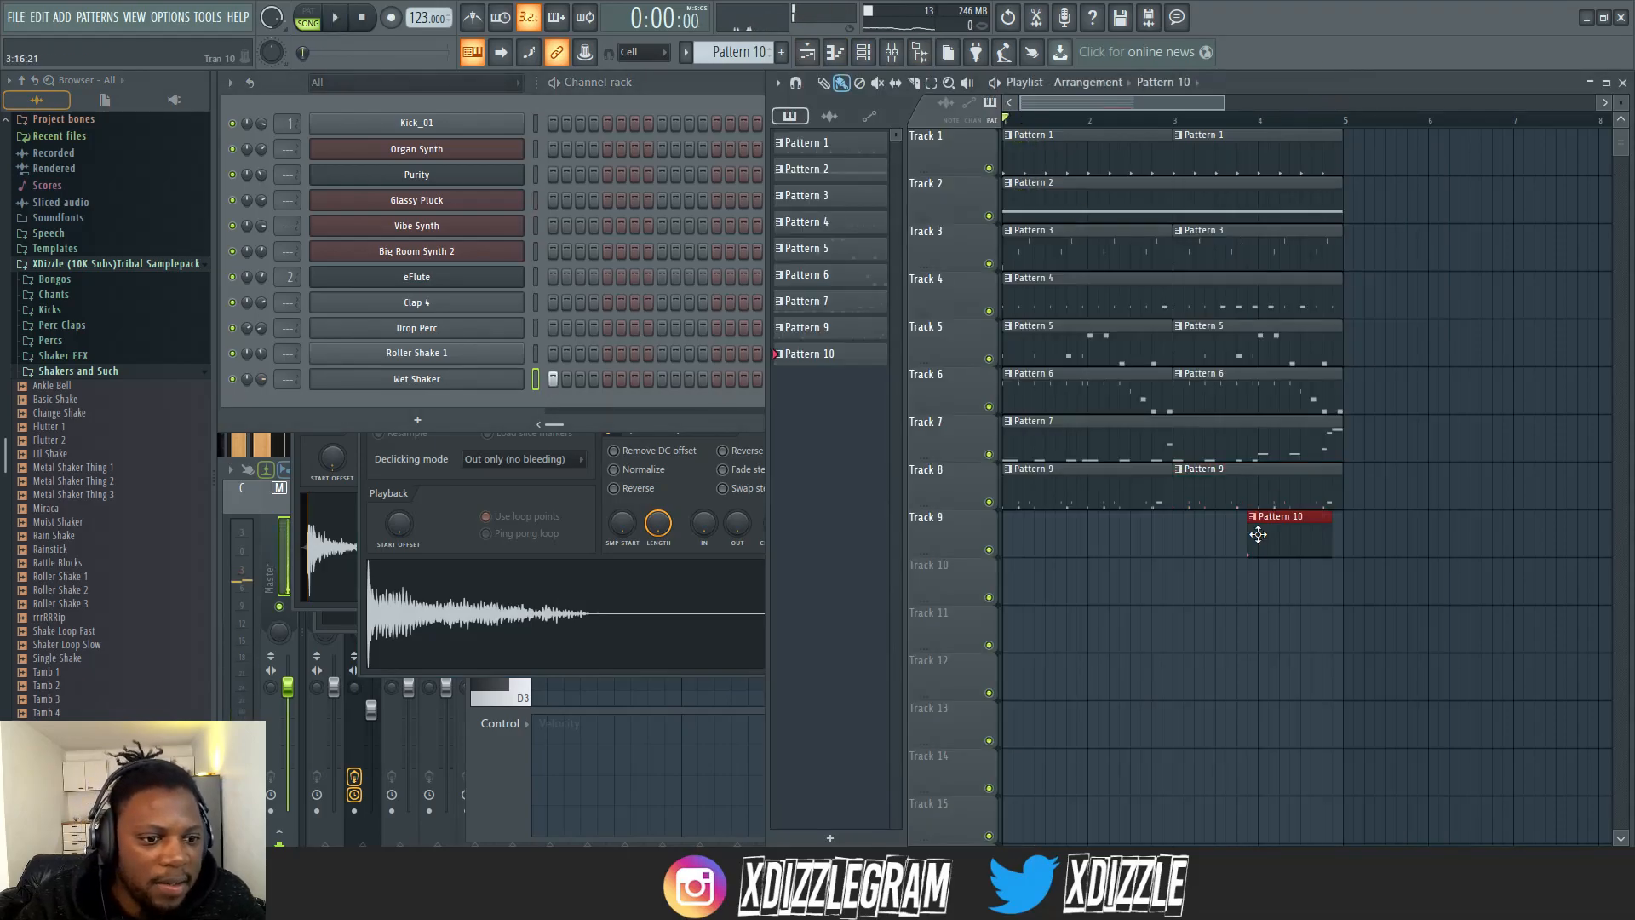
{"action": "left_click_drag", "start_coordinate": [1419, 539], "coordinate": [989, 148]}
{"action": "key", "text": "ctrl+b"}
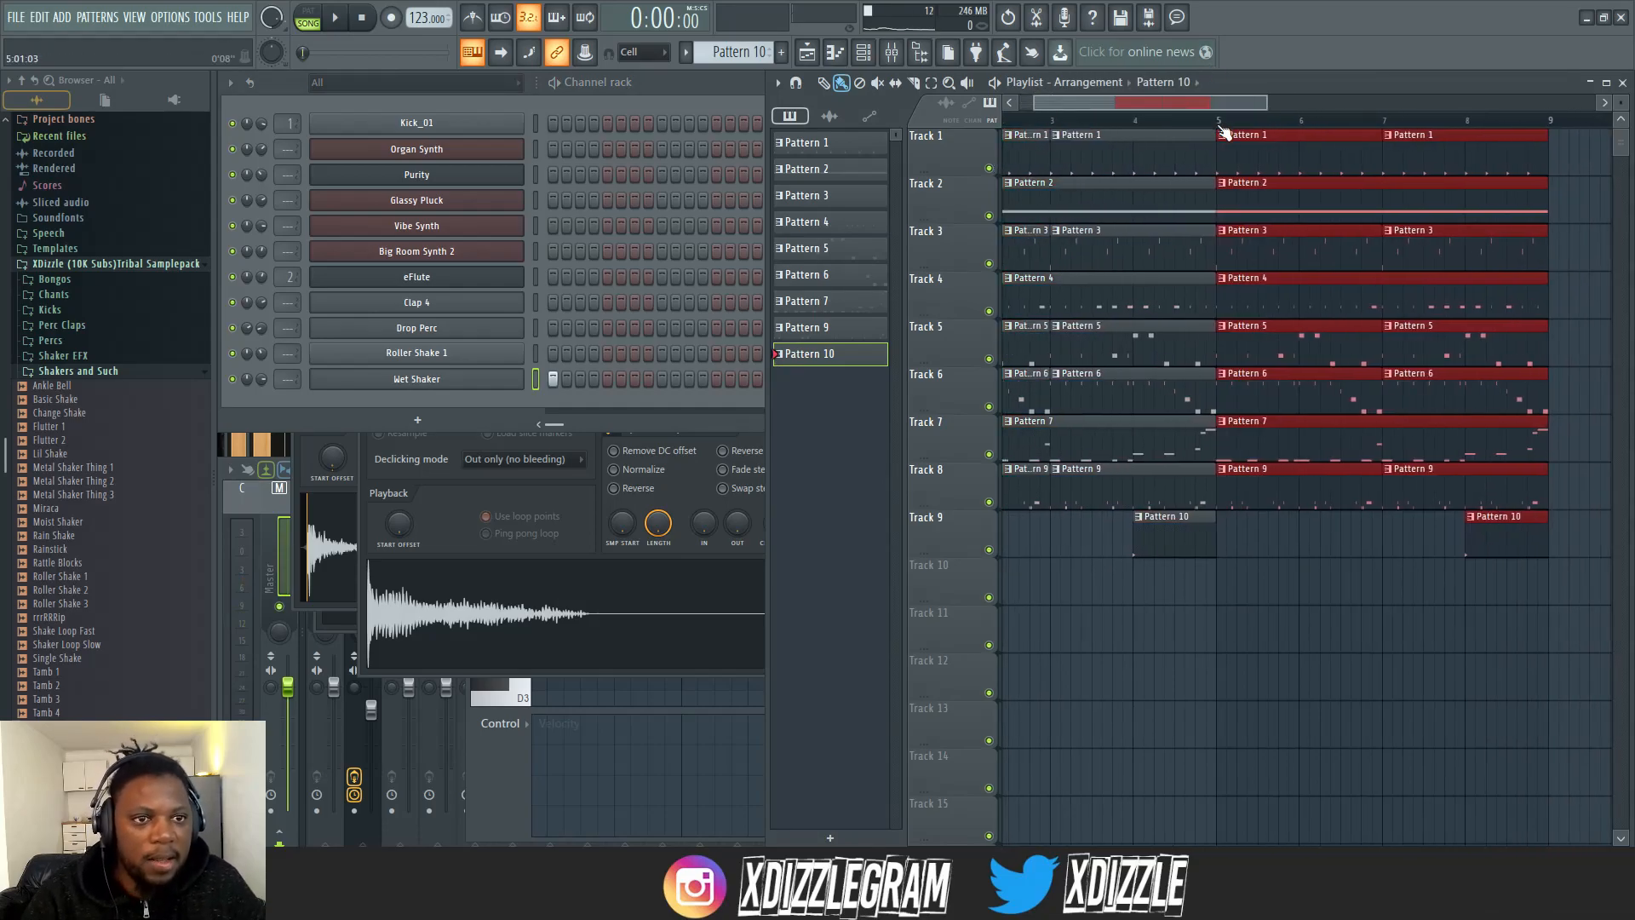
{"action": "scroll", "coordinate": [1190, 445], "scroll_direction": "down", "scroll_amount": 3}
{"action": "right_click", "coordinate": [1137, 534]}
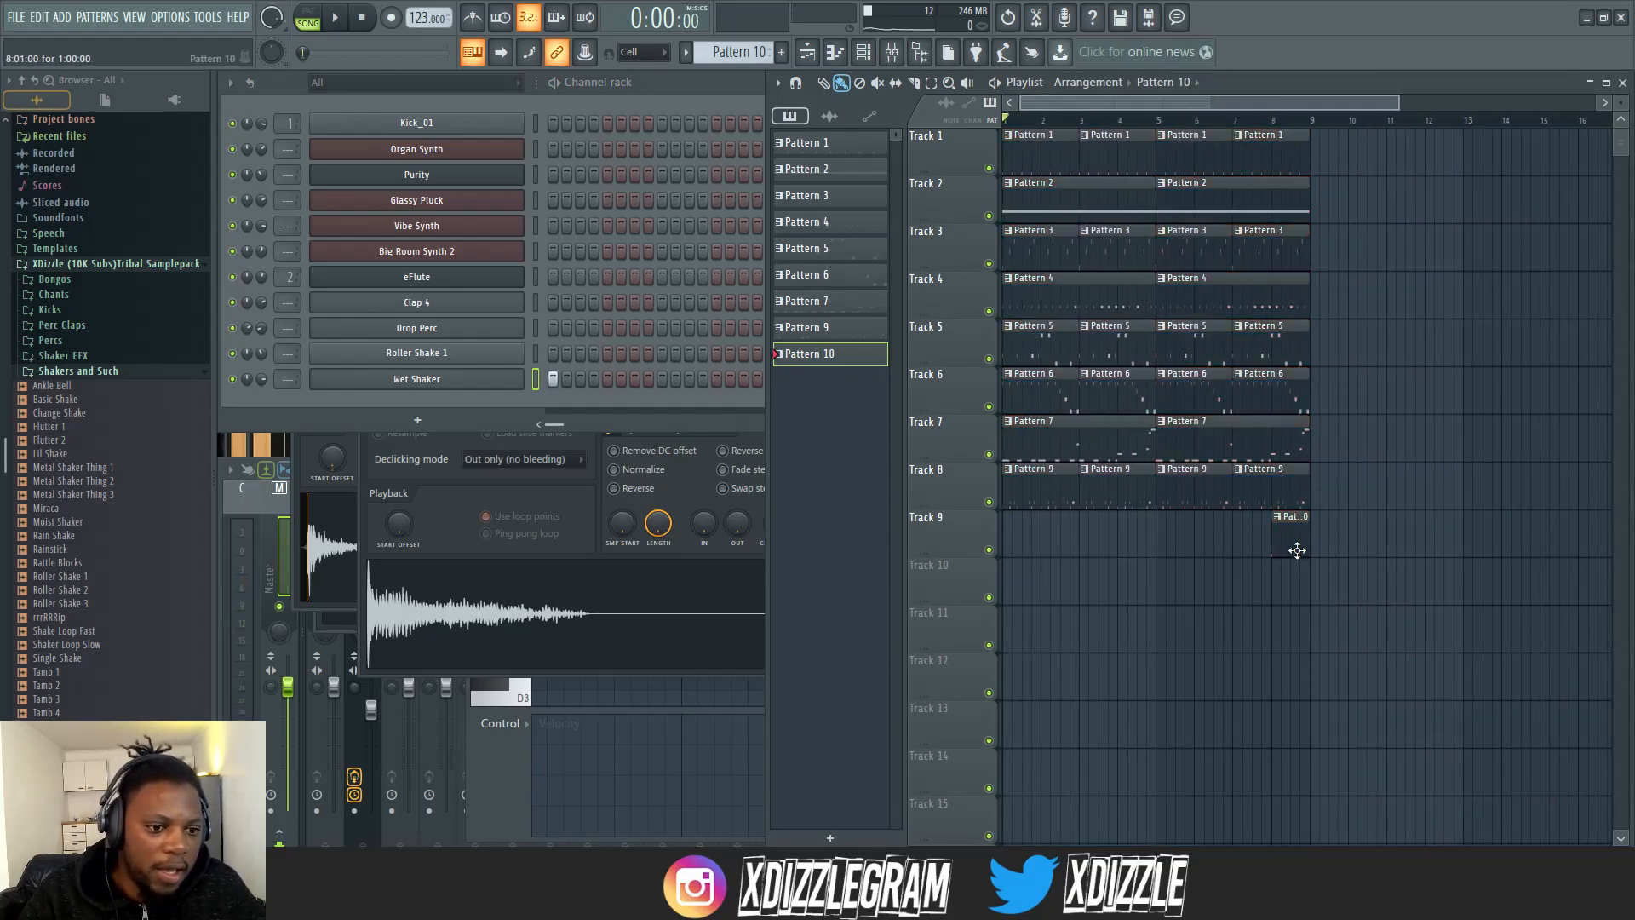
- Start Pattern 11, add Tom 5 from the Toms folder as a new channel, and record a tom rhythm over the song
{"action": "left_click", "coordinate": [692, 94]}
{"action": "key", "text": "KP_Add"}
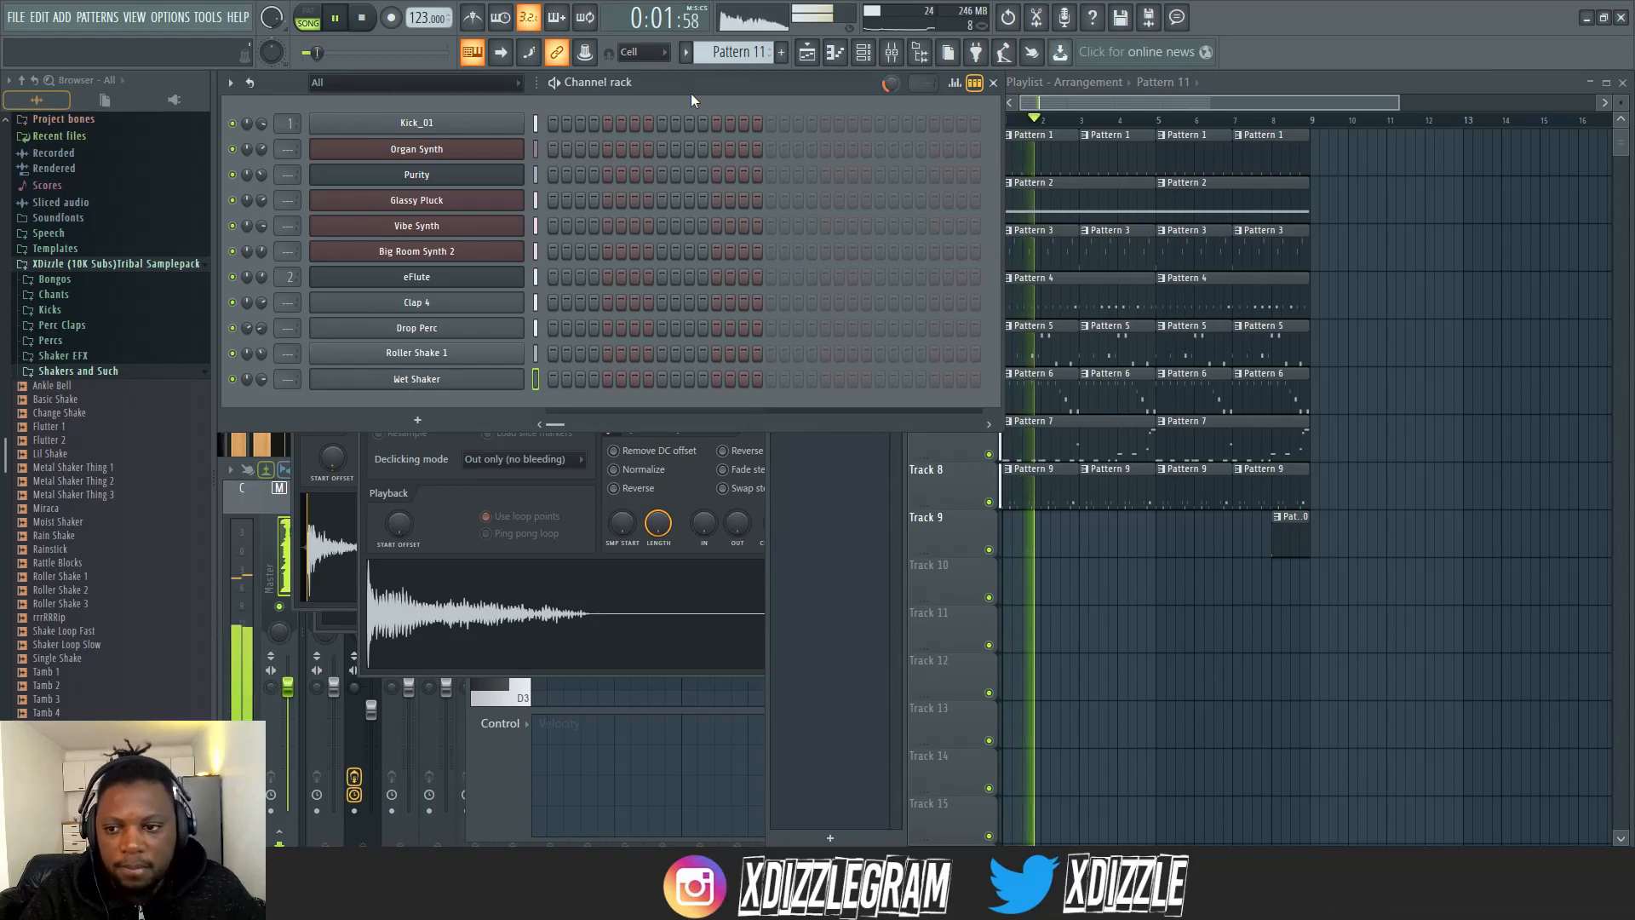
{"action": "left_click", "coordinate": [96, 372]}
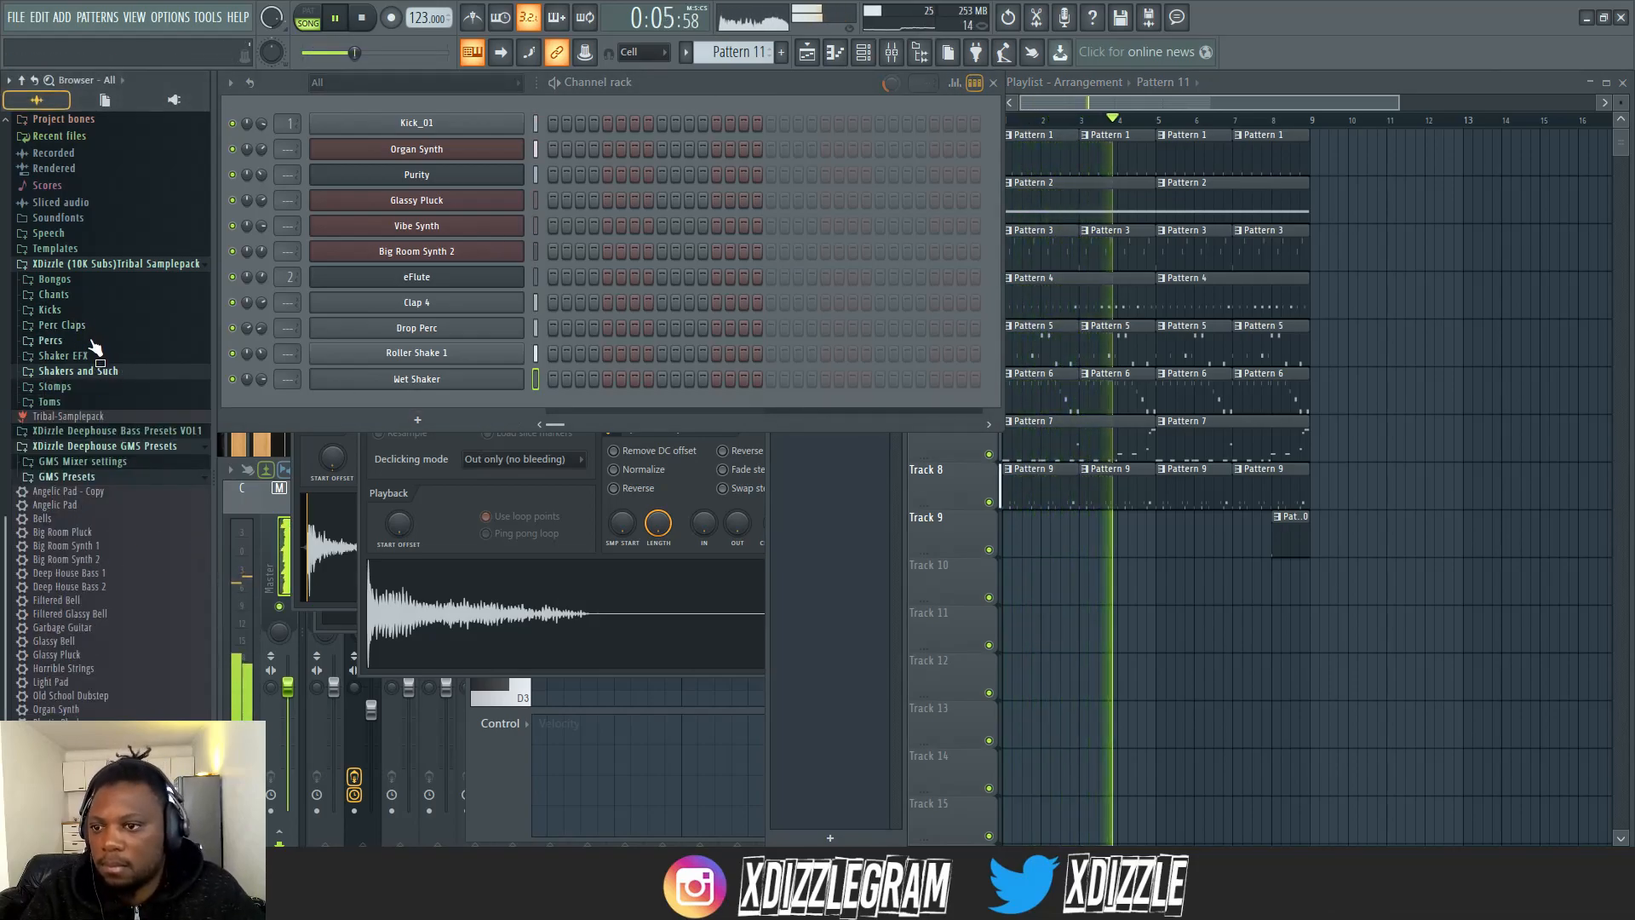
{"action": "left_click", "coordinate": [85, 401]}
{"action": "key", "text": "space"}
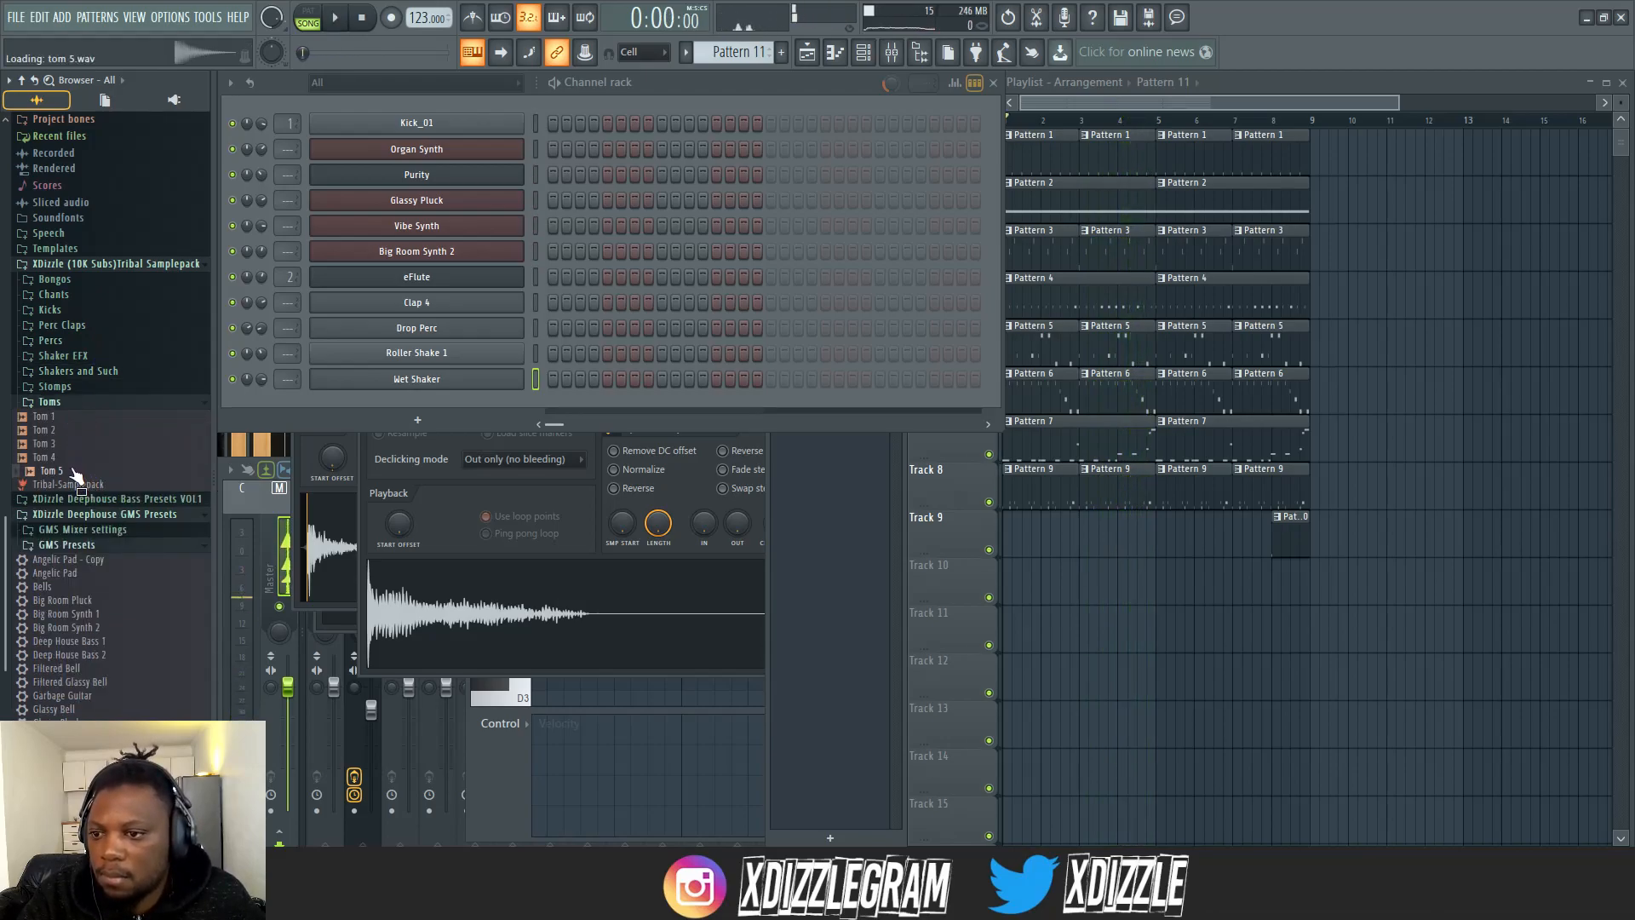
{"action": "left_click_drag", "start_coordinate": [408, 402], "coordinate": [415, 409]}
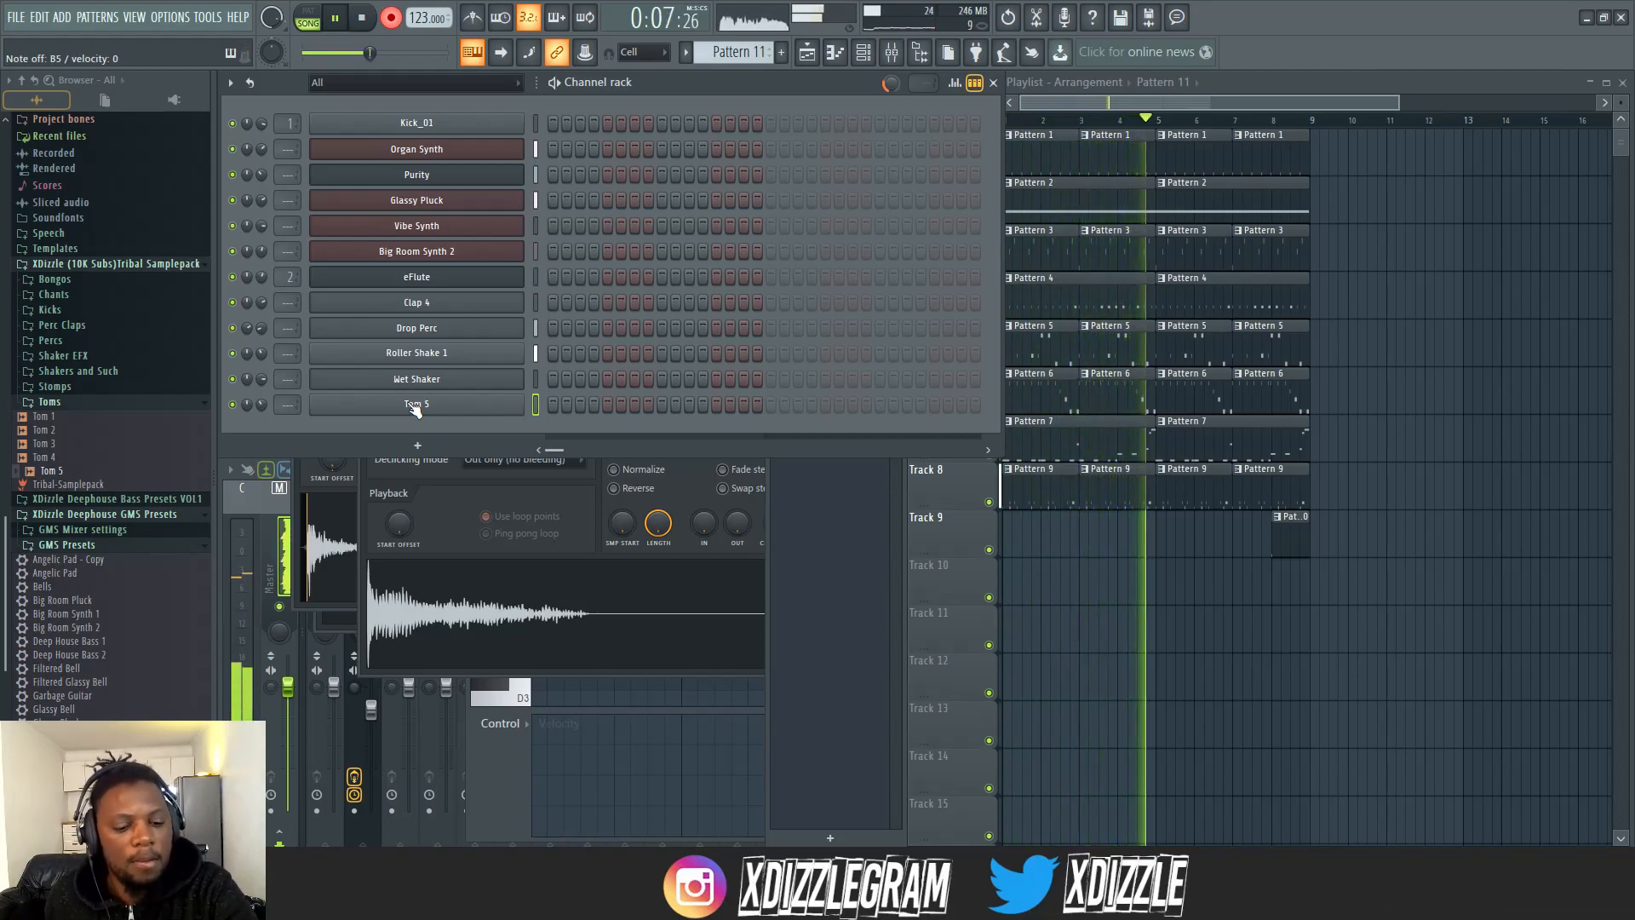
{"action": "key", "text": "space"}
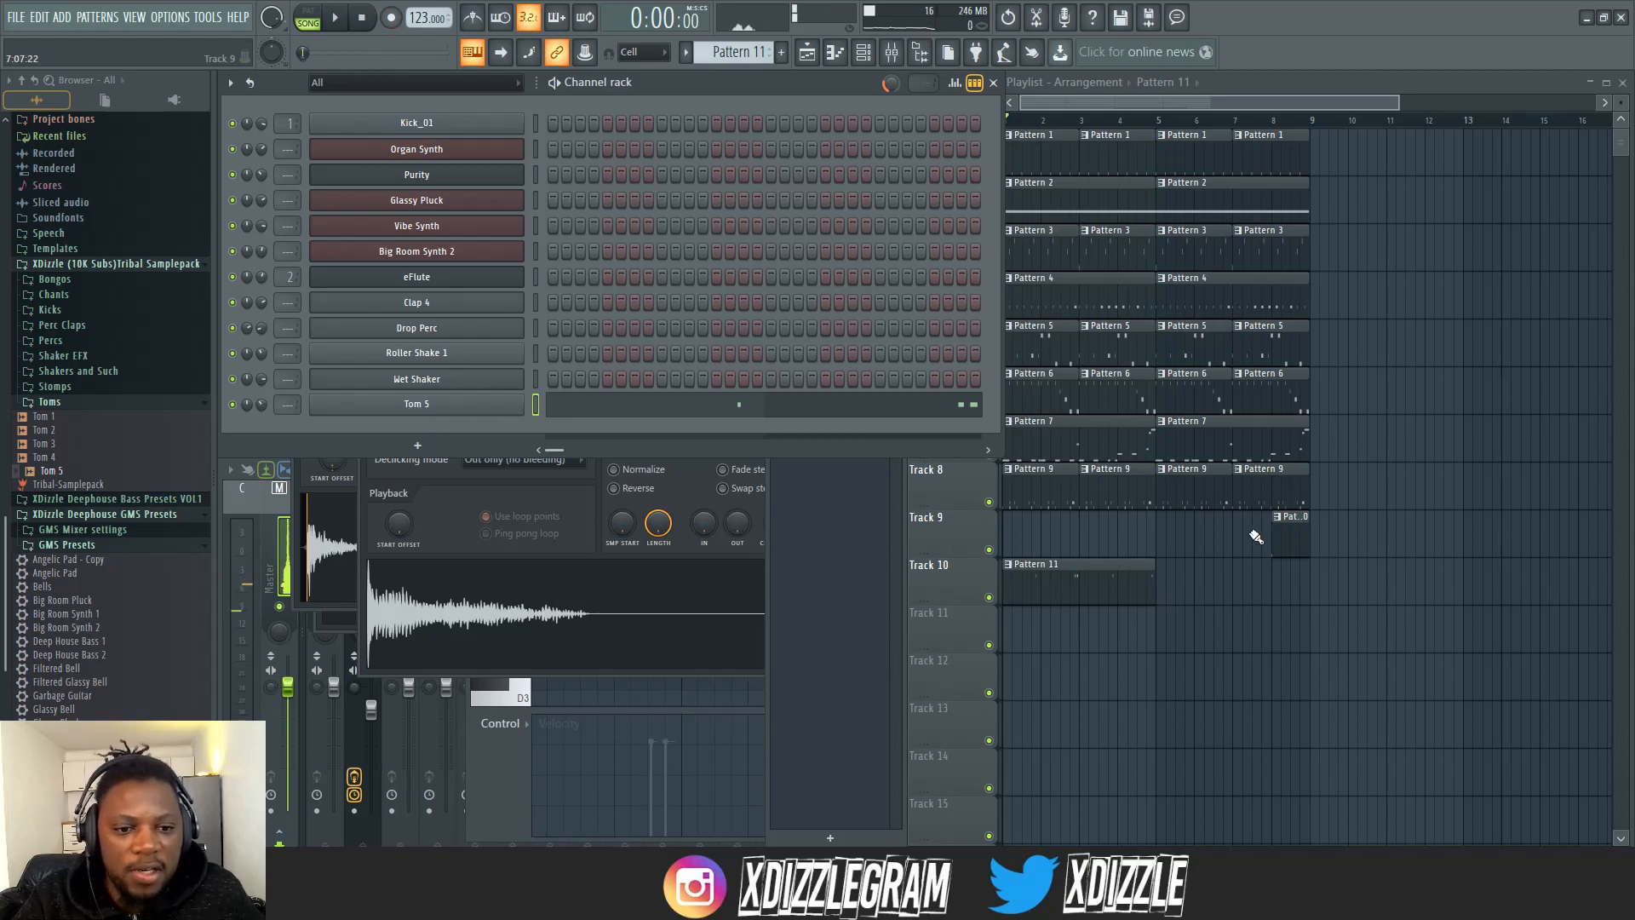
- Place a second Pattern 11 clip at bar 5 on Track 10 and quantize the Tom 5 notes in the Piano roll
{"action": "left_click", "coordinate": [1160, 581]}
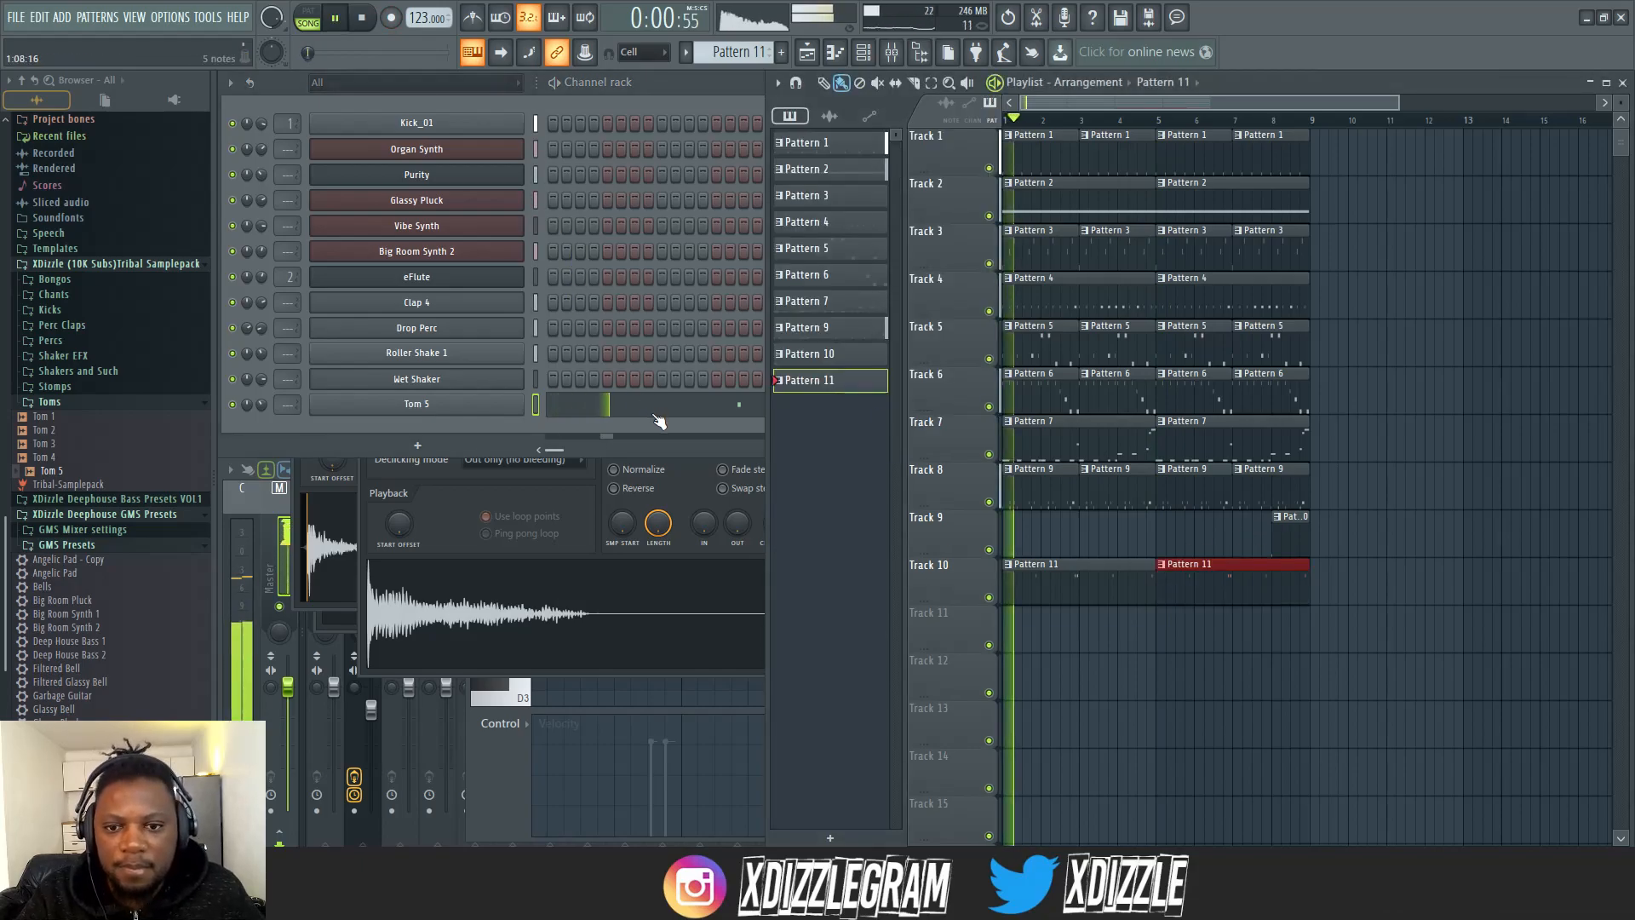
{"action": "left_click", "coordinate": [658, 420]}
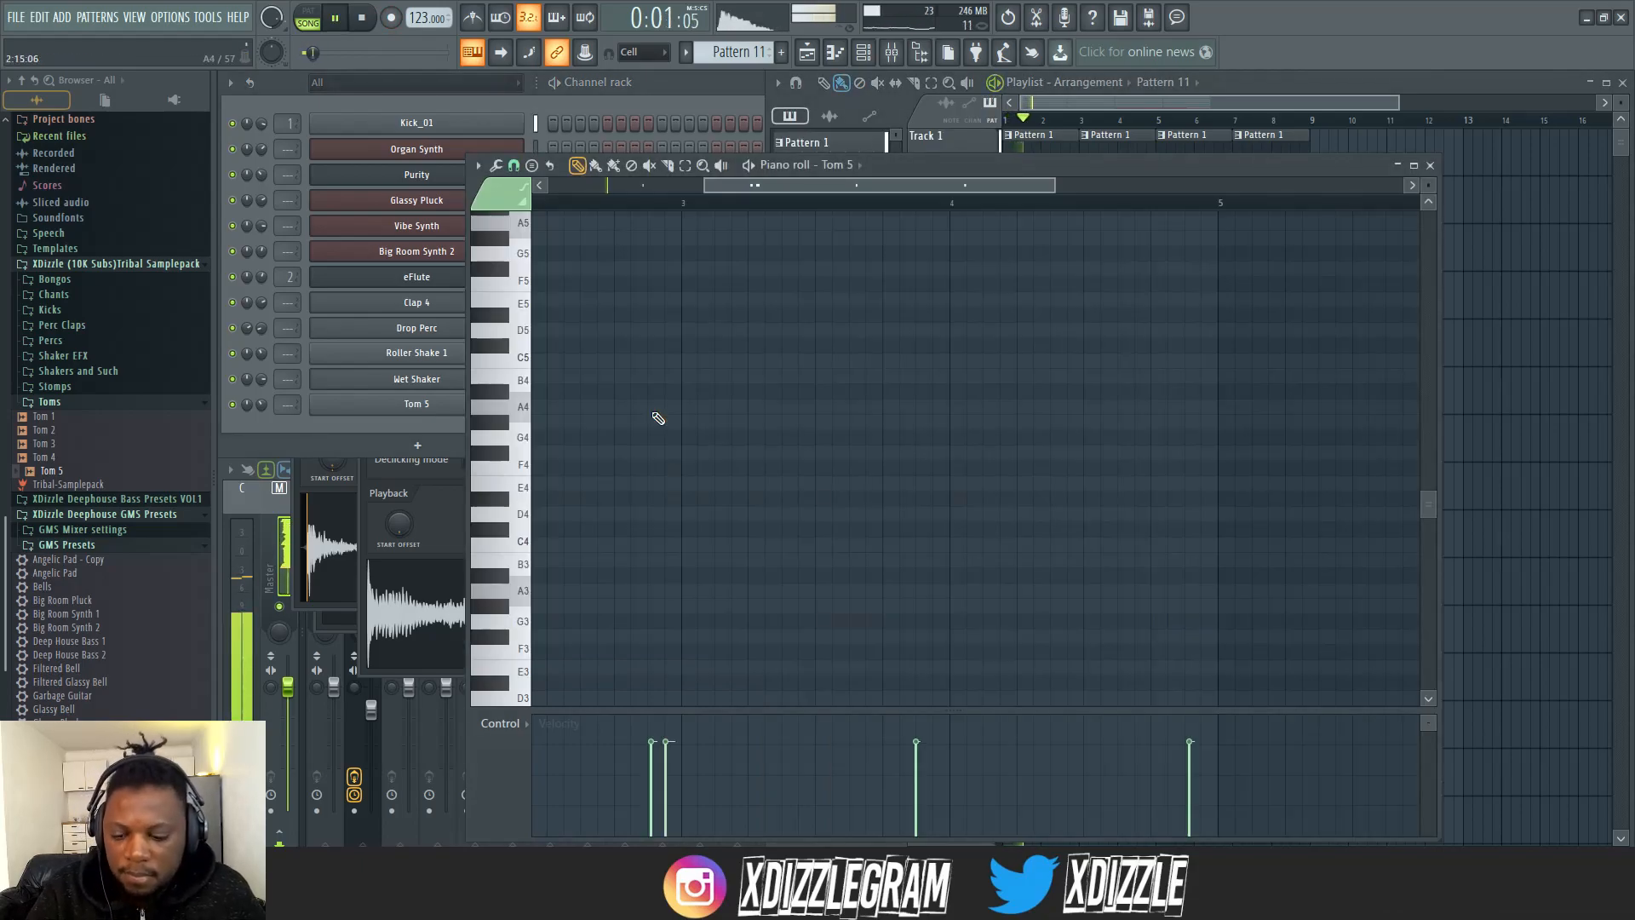
{"action": "left_click", "coordinate": [630, 80]}
{"action": "left_click", "coordinate": [49, 402]}
{"action": "key", "text": "space"}
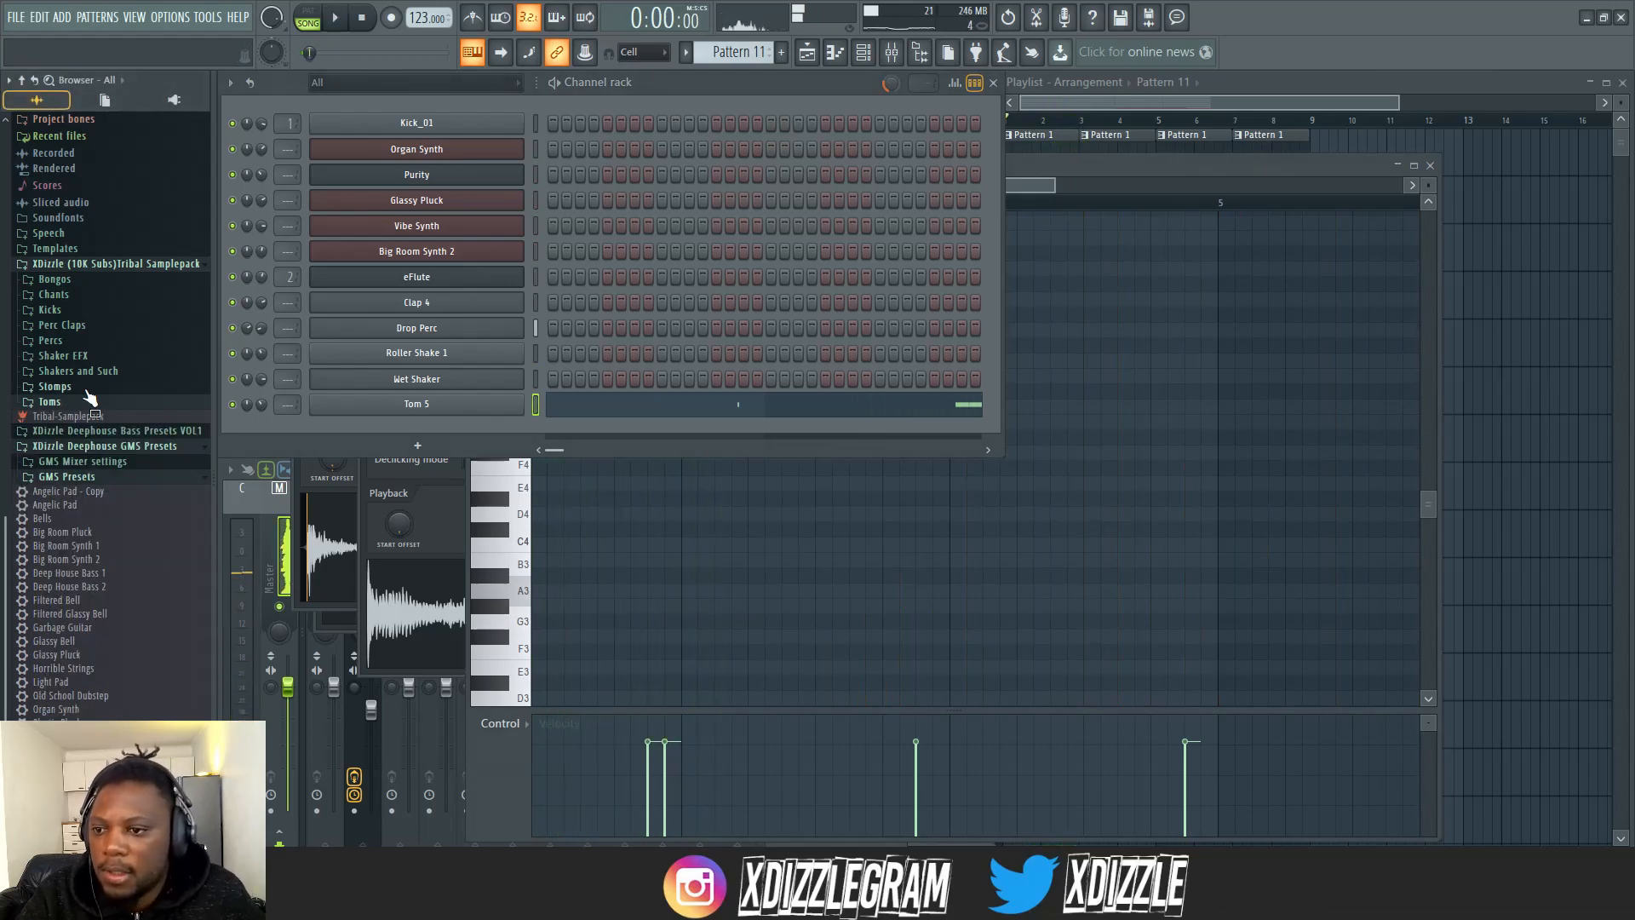
- Add Jay-Z Stomp Kick from the Stomps folder as a new channel and record a stomp rhythm into Pattern 9
{"action": "left_click", "coordinate": [85, 388]}
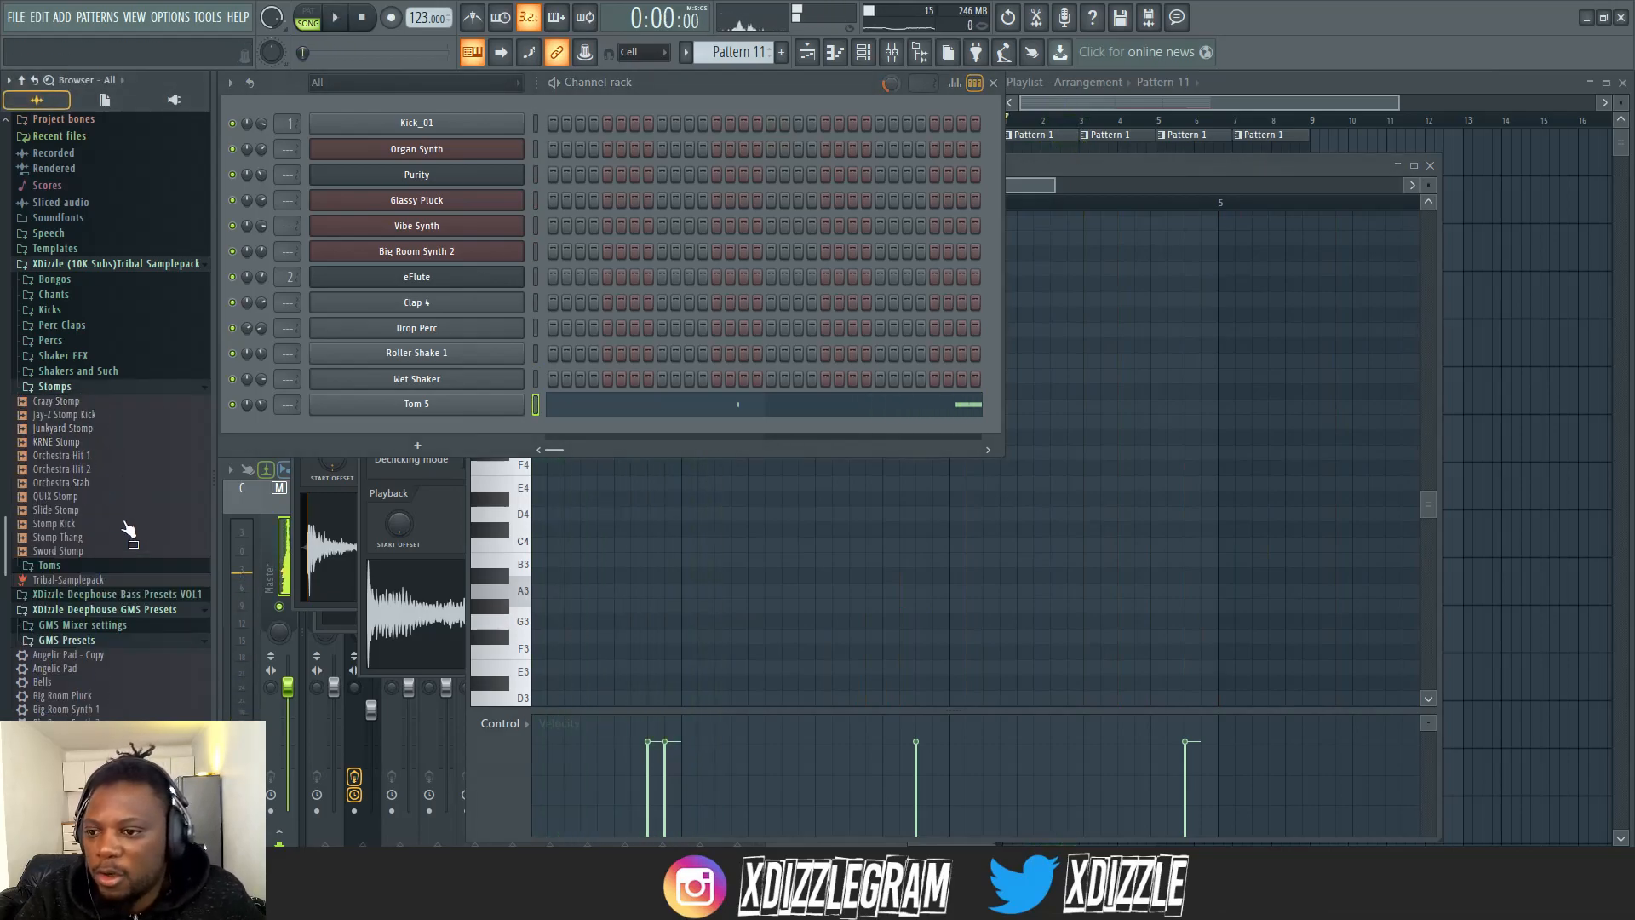
{"action": "right_click", "coordinate": [103, 426]}
{"action": "left_click", "coordinate": [128, 445]}
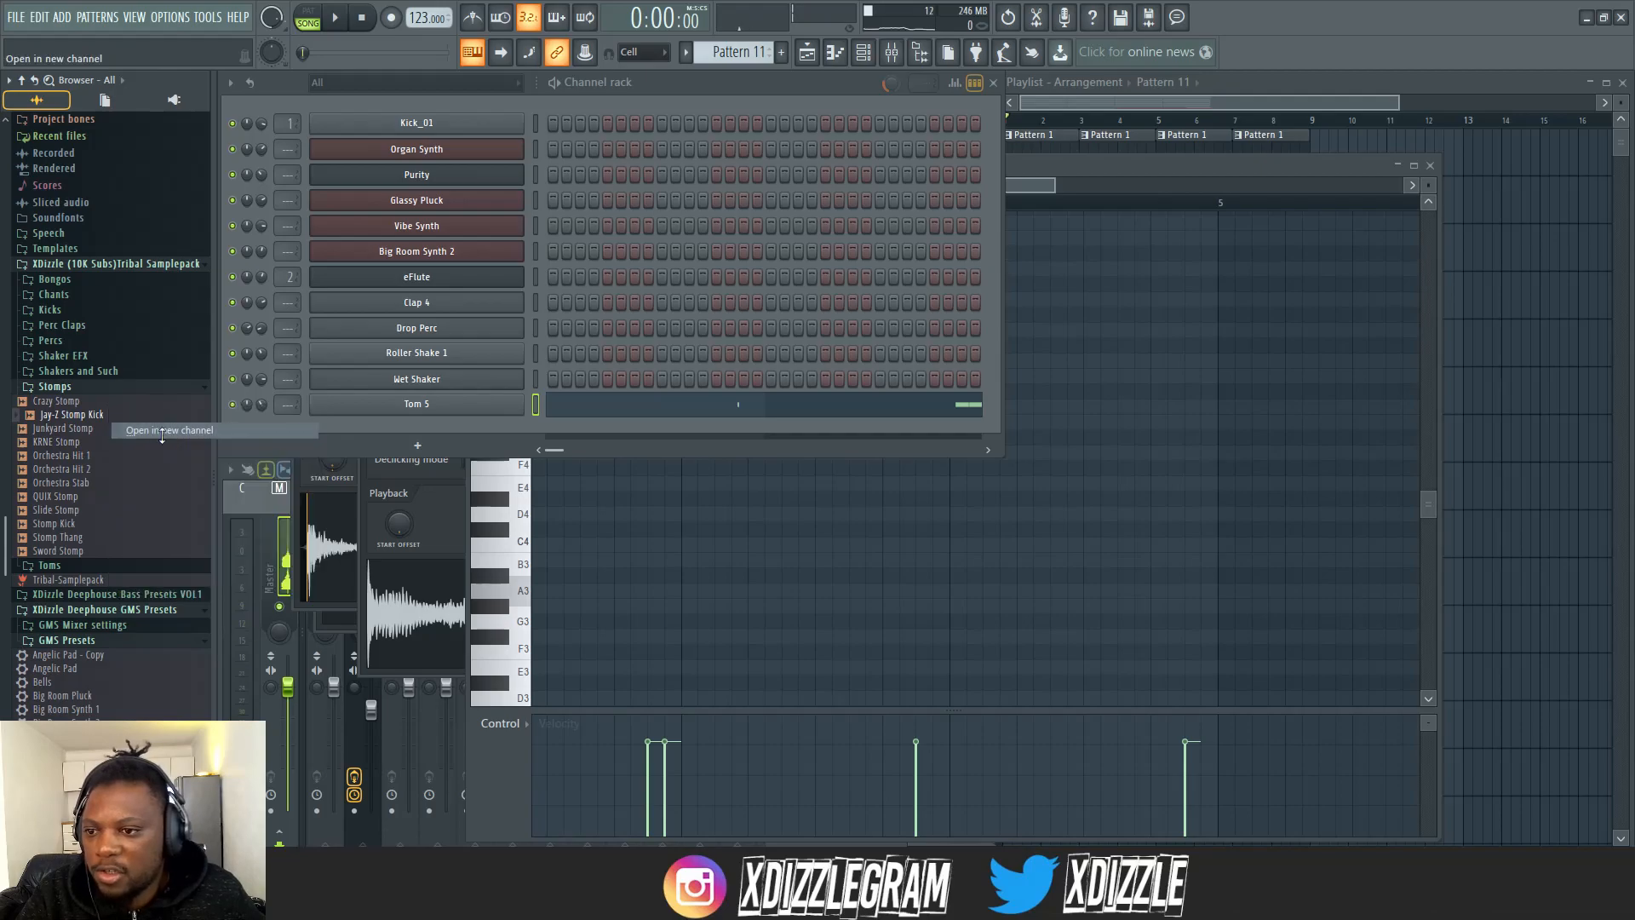
{"action": "left_click_drag", "start_coordinate": [457, 169], "coordinate": [958, 354]}
{"action": "key", "text": "space"}
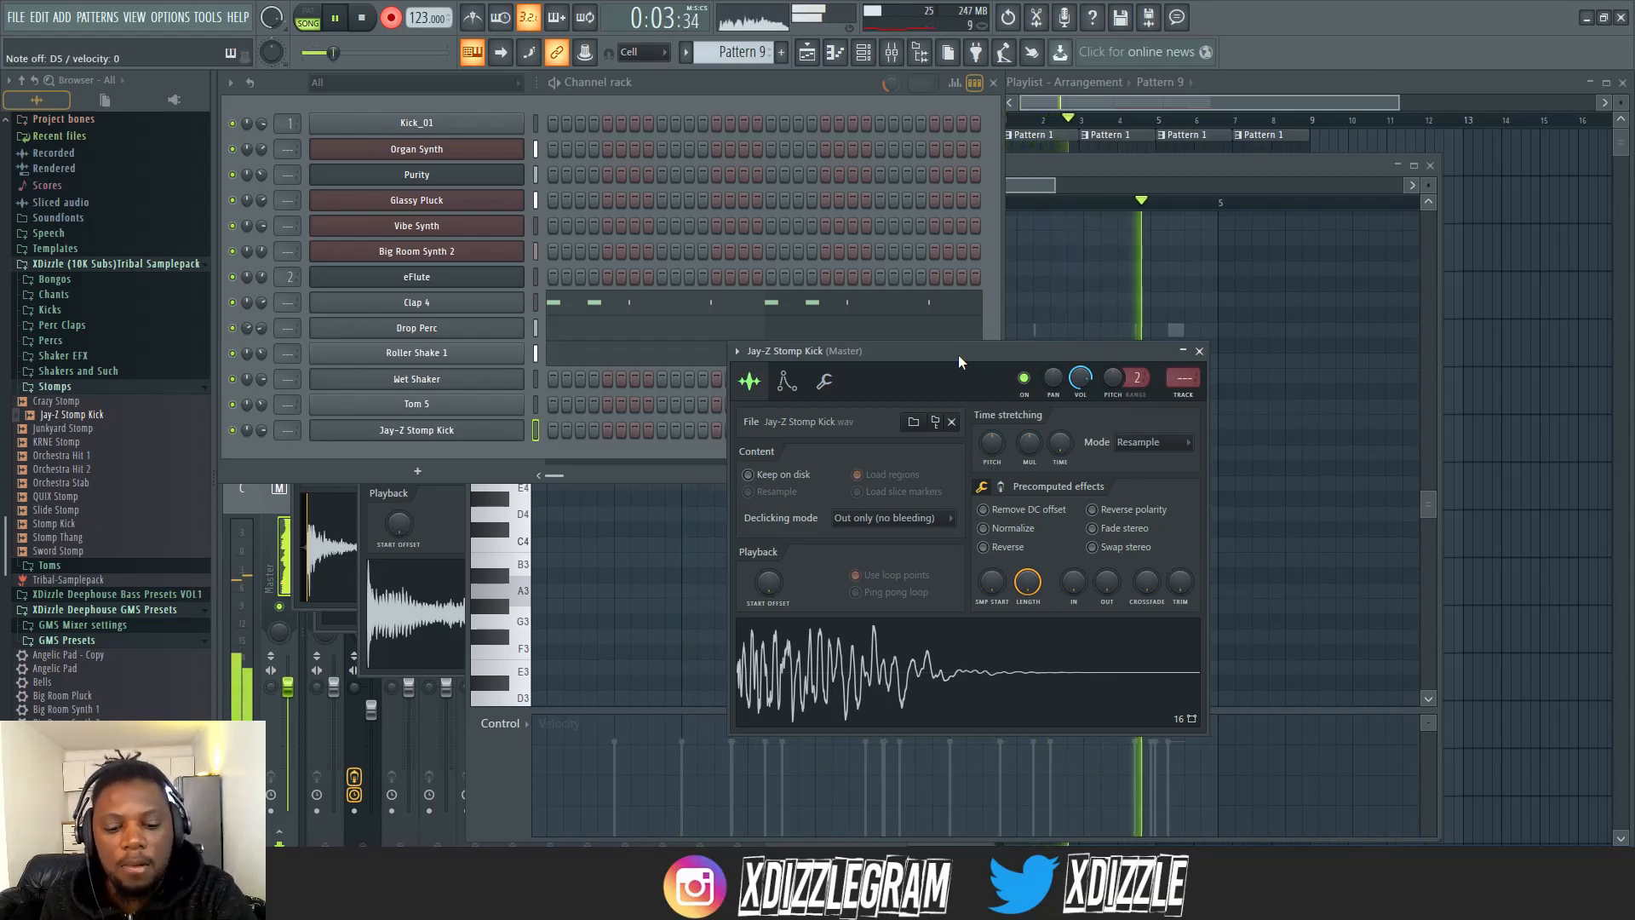
{"action": "key", "text": "space"}
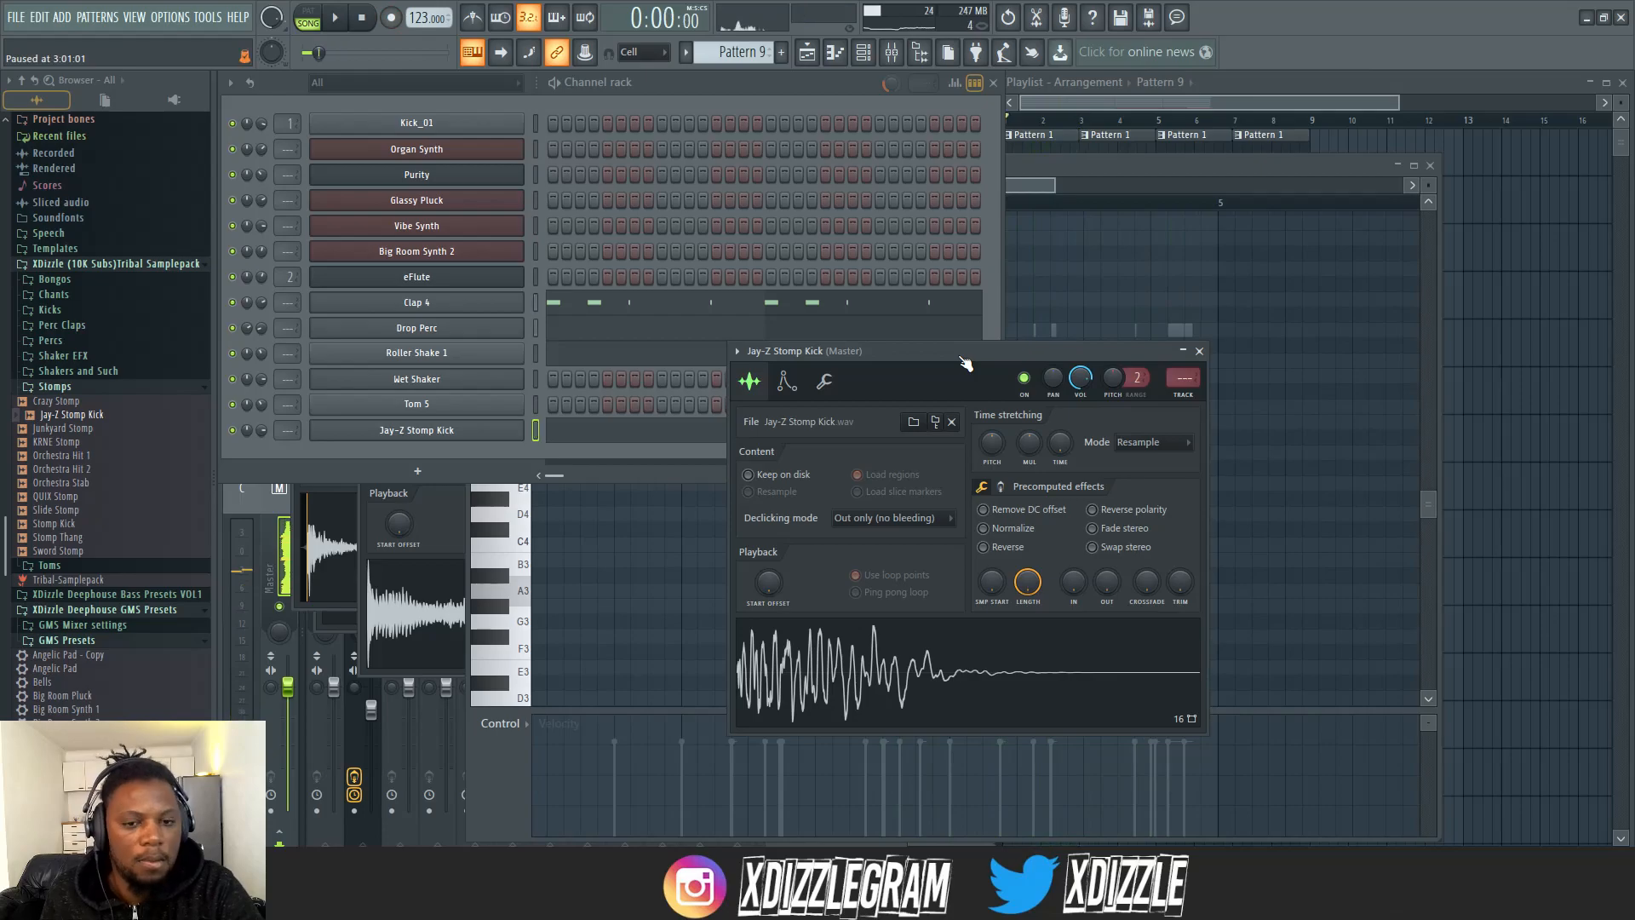
- Quantize the Jay-Z Stomp Kick notes in the Piano roll with the default settings and play them with the song
{"action": "left_click", "coordinate": [647, 438]}
{"action": "key", "text": "alt+q"}
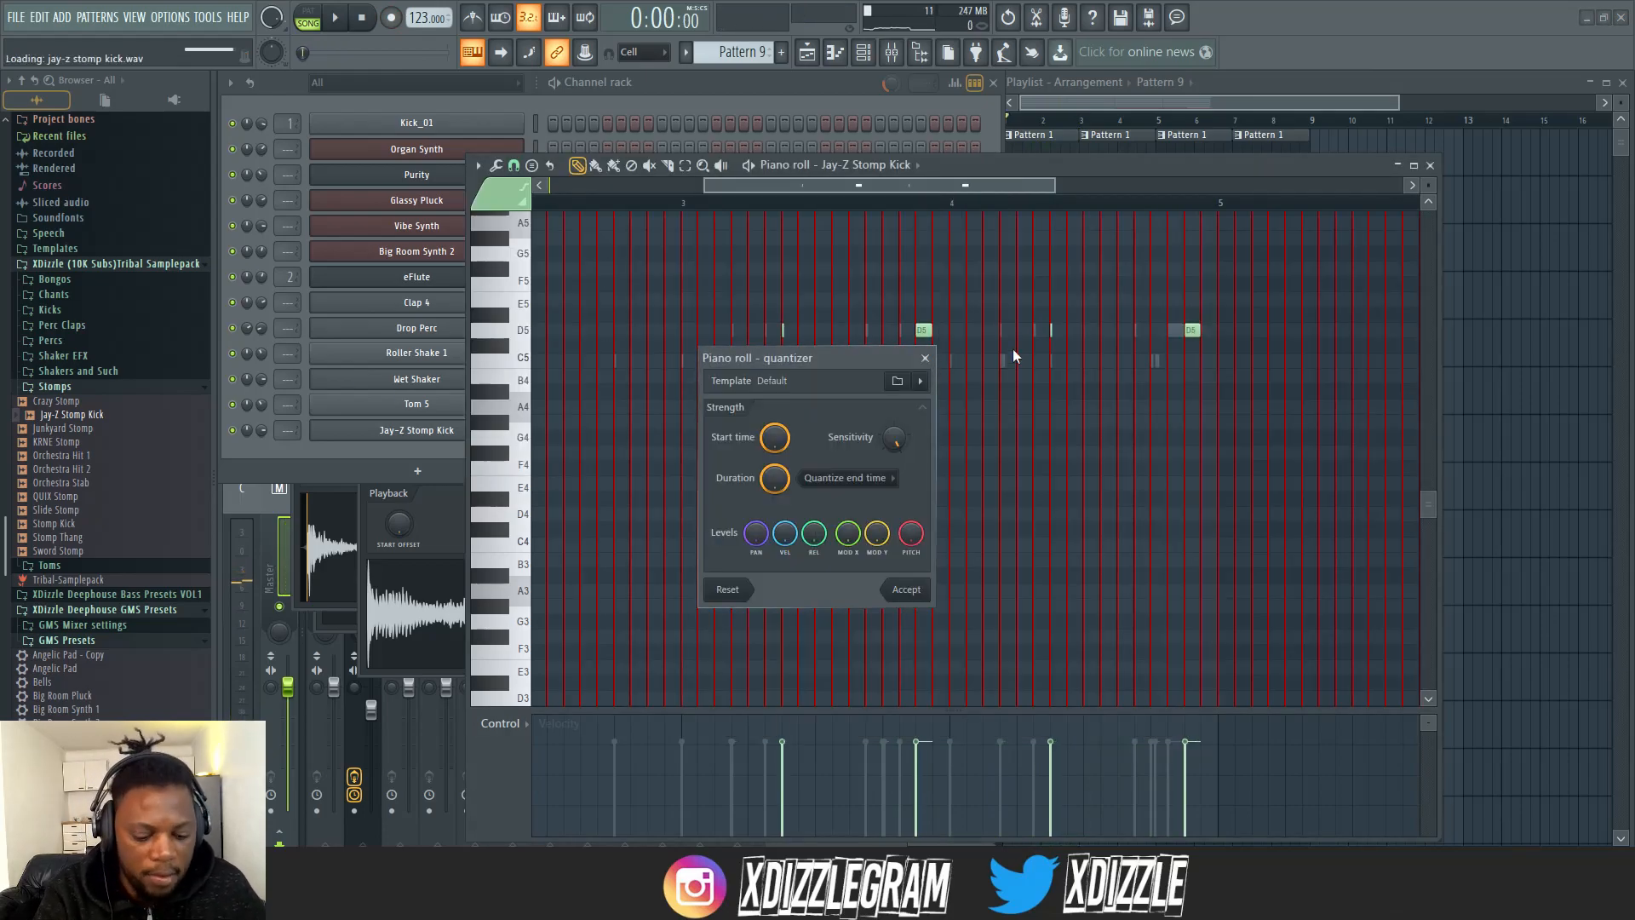
{"action": "key", "text": "Return"}
{"action": "scroll", "coordinate": [994, 354], "scroll_direction": "up", "scroll_amount": 4}
{"action": "scroll", "coordinate": [995, 354], "scroll_direction": "down", "scroll_amount": 2}
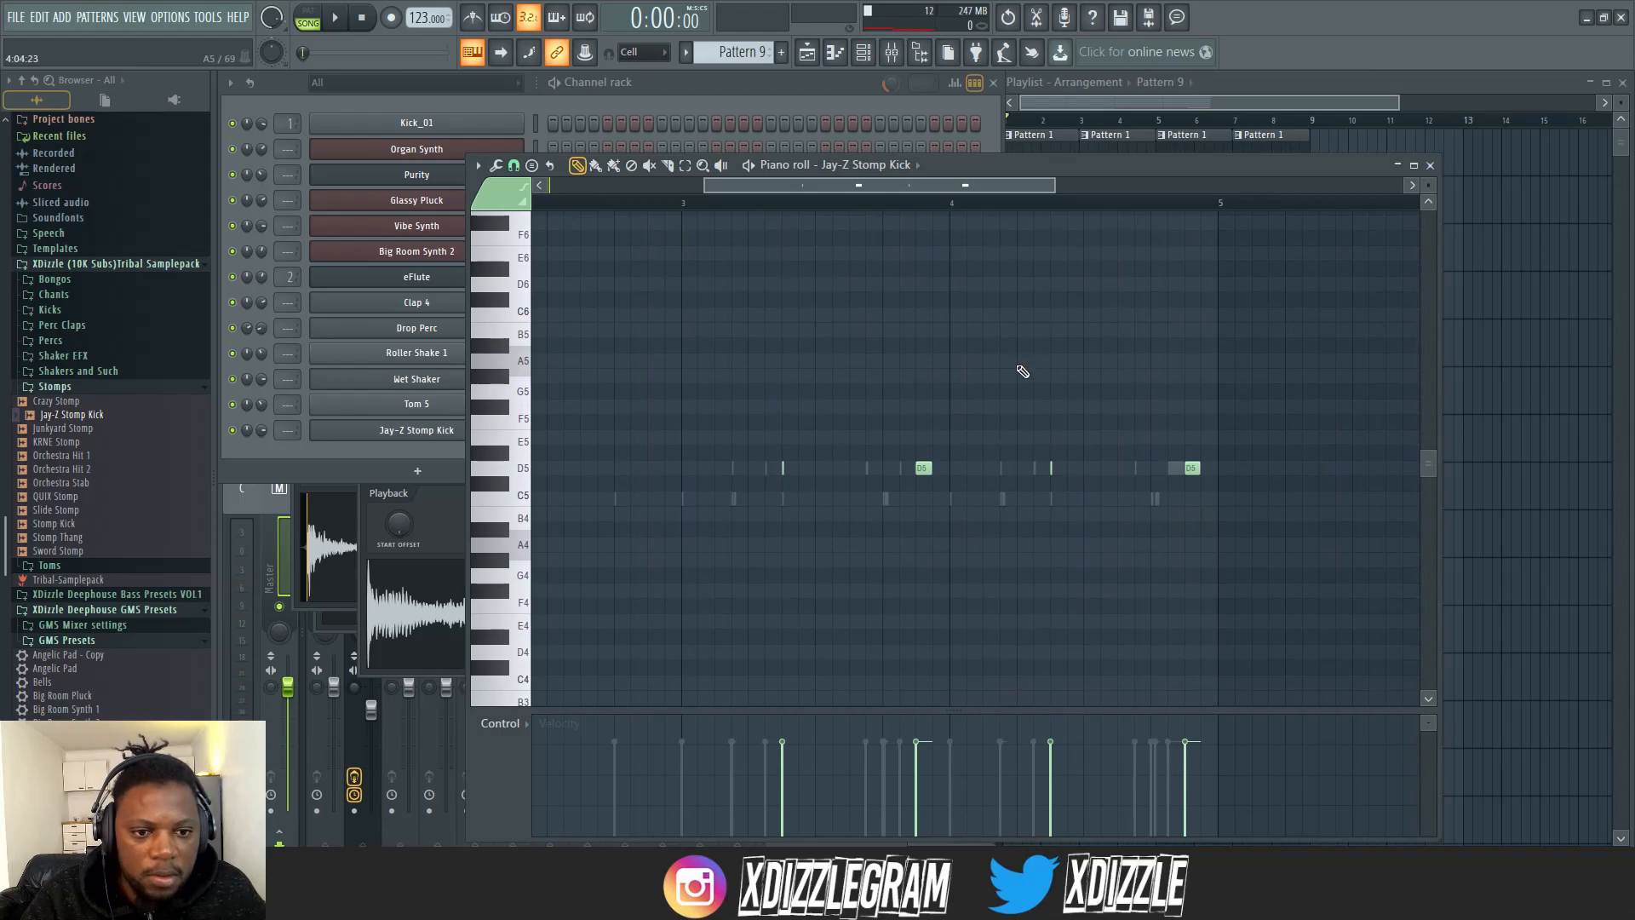
{"action": "key", "text": "space"}
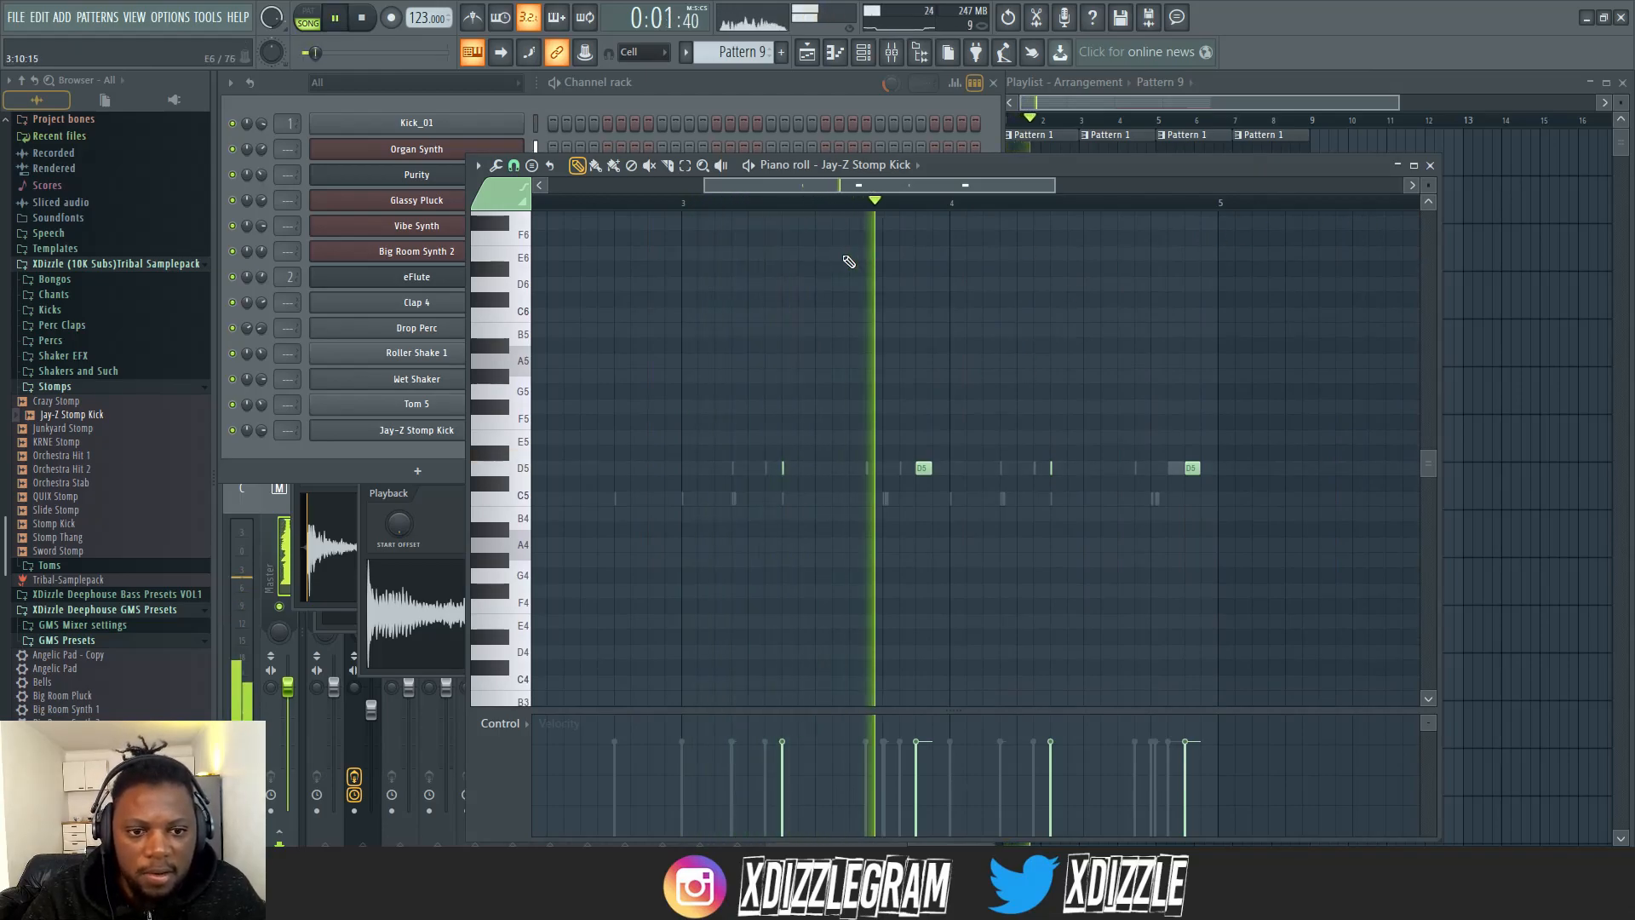
{"action": "scroll", "coordinate": [972, 310], "scroll_direction": "down", "scroll_amount": 2}
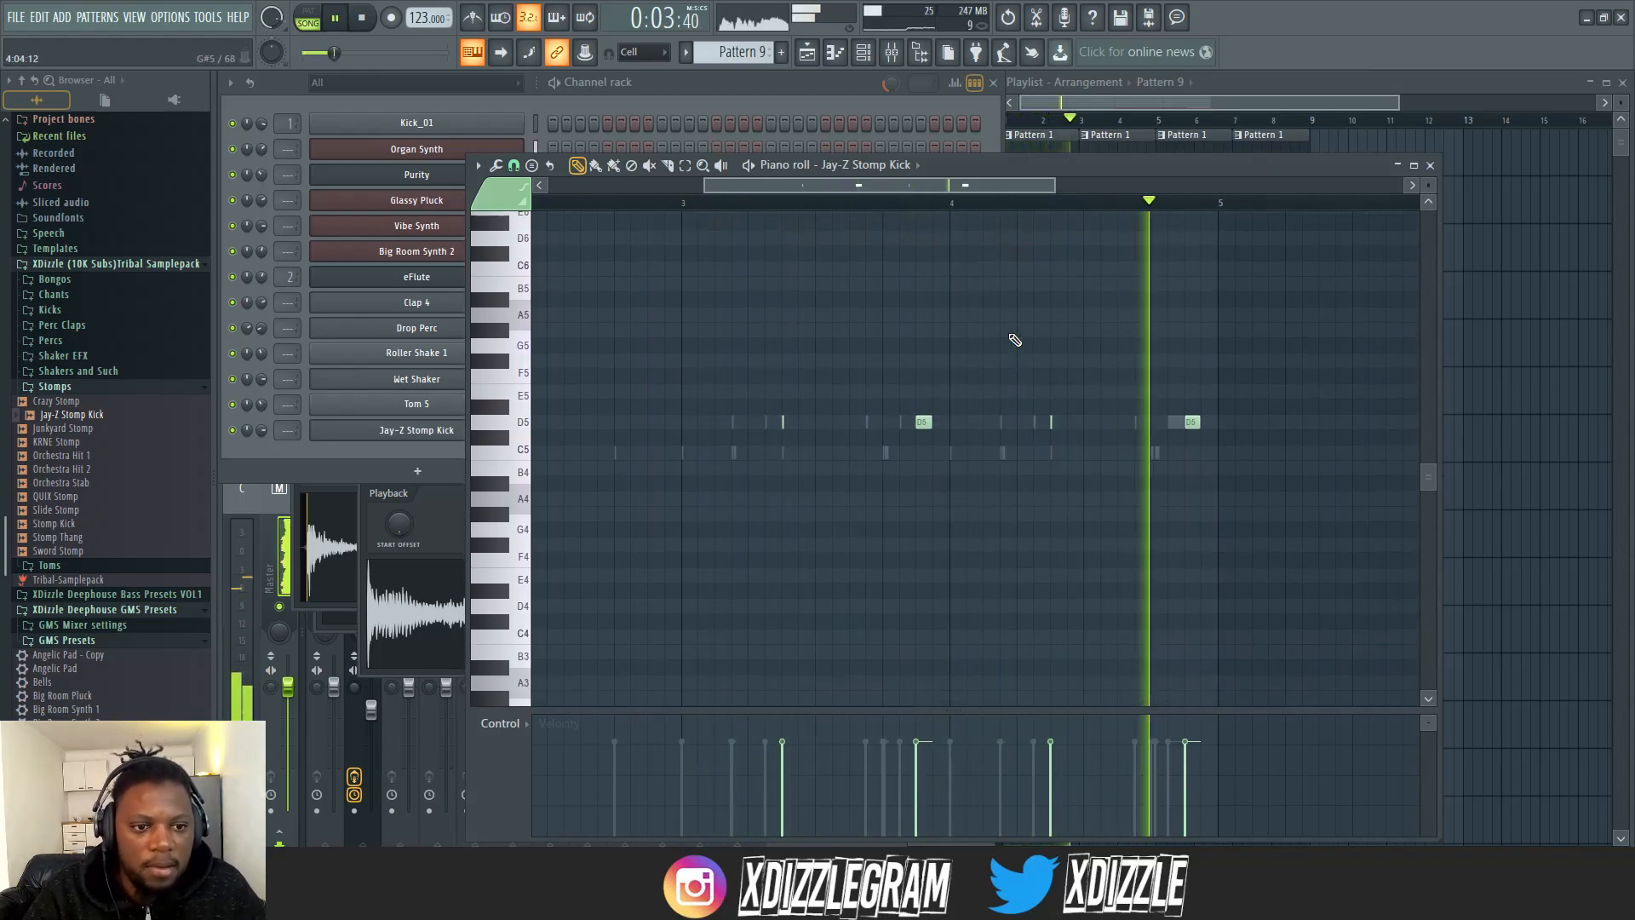
- Stop playback and open the Hi-Hats folder of the XdizzleMusic SA Deep House Sample Pack in the browser
{"action": "left_click", "coordinate": [775, 84]}
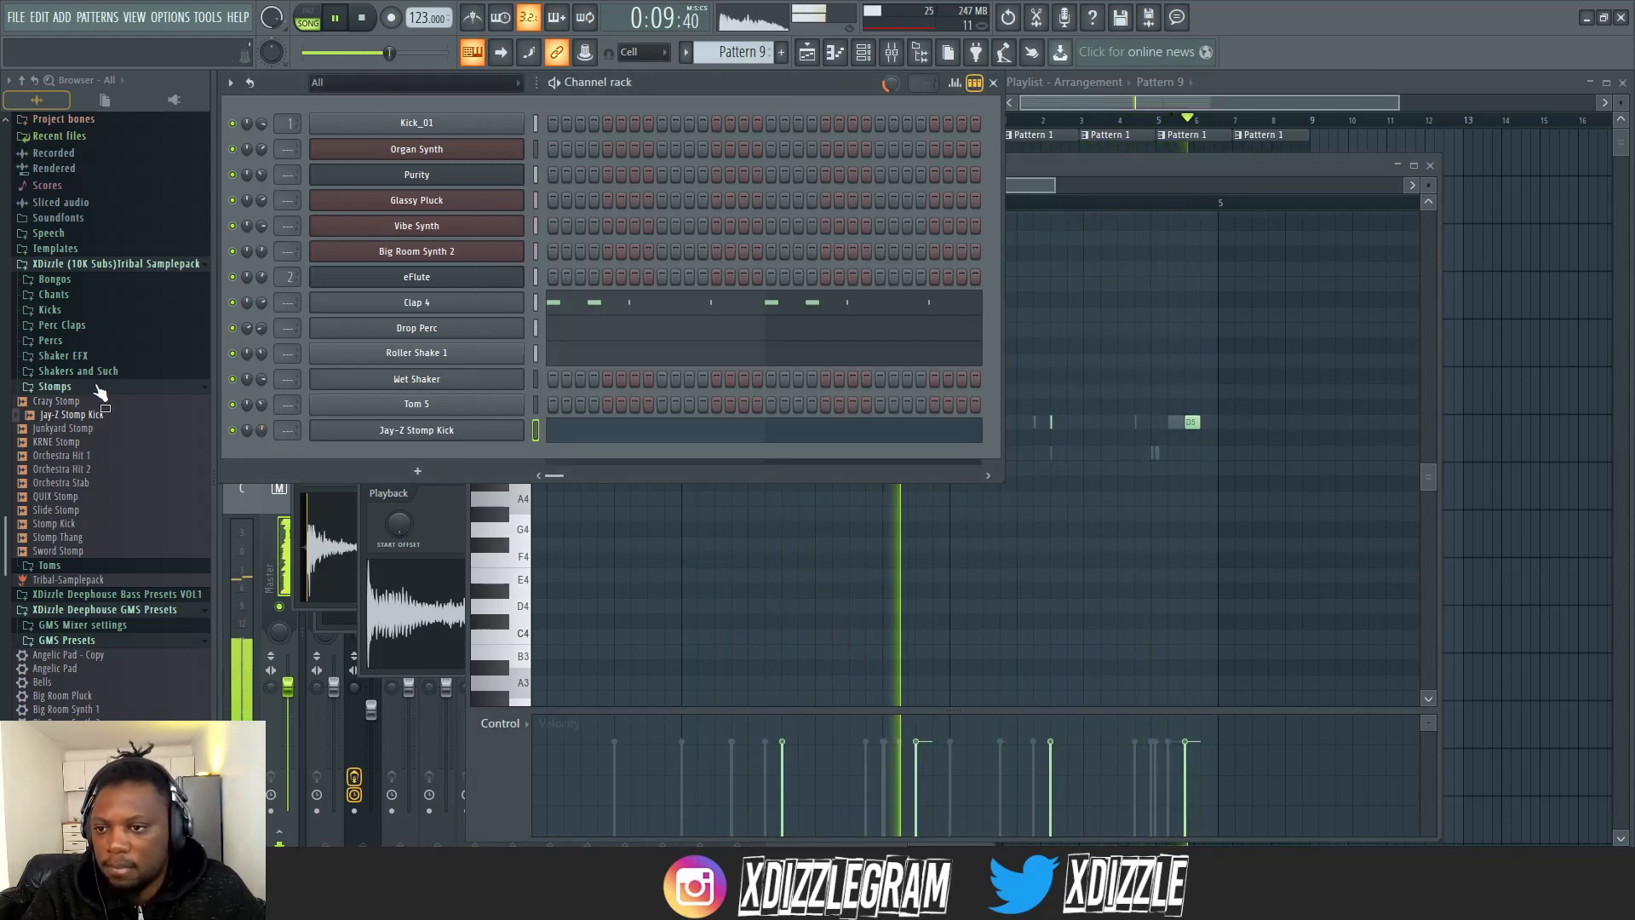
{"action": "scroll", "coordinate": [102, 396], "scroll_direction": "down", "scroll_amount": 4}
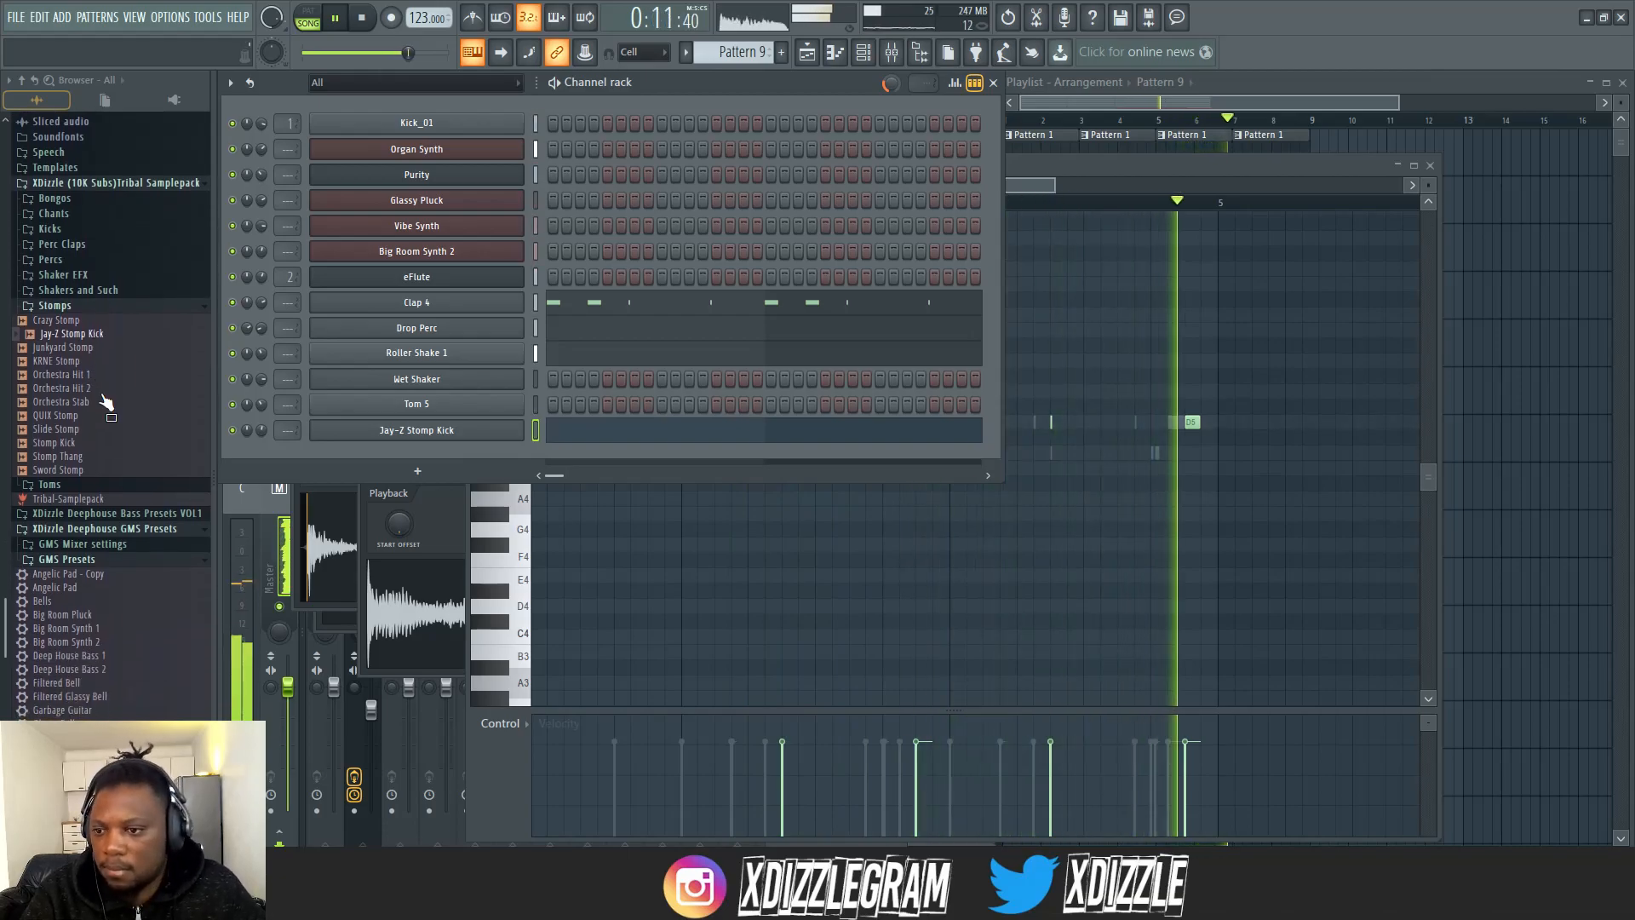
{"action": "scroll", "coordinate": [102, 396], "scroll_direction": "down", "scroll_amount": 5}
{"action": "key", "text": "F5"}
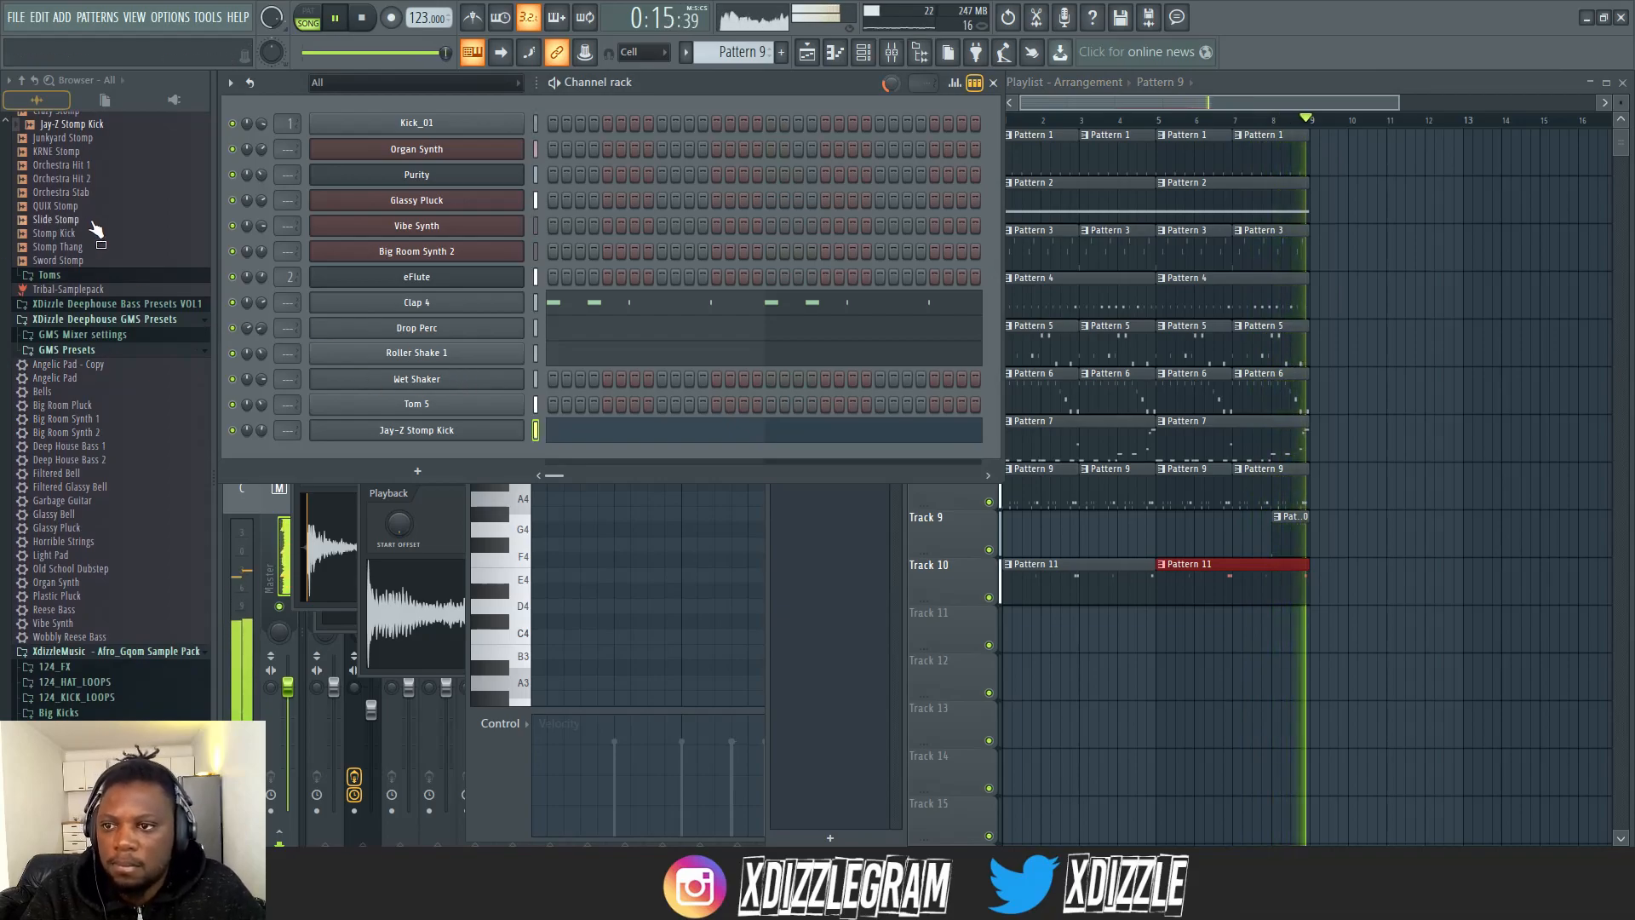
{"action": "scroll", "coordinate": [134, 320], "scroll_direction": "up", "scroll_amount": 7}
{"action": "scroll", "coordinate": [134, 321], "scroll_direction": "up", "scroll_amount": 3}
{"action": "key", "text": "space"}
{"action": "left_click", "coordinate": [65, 291]}
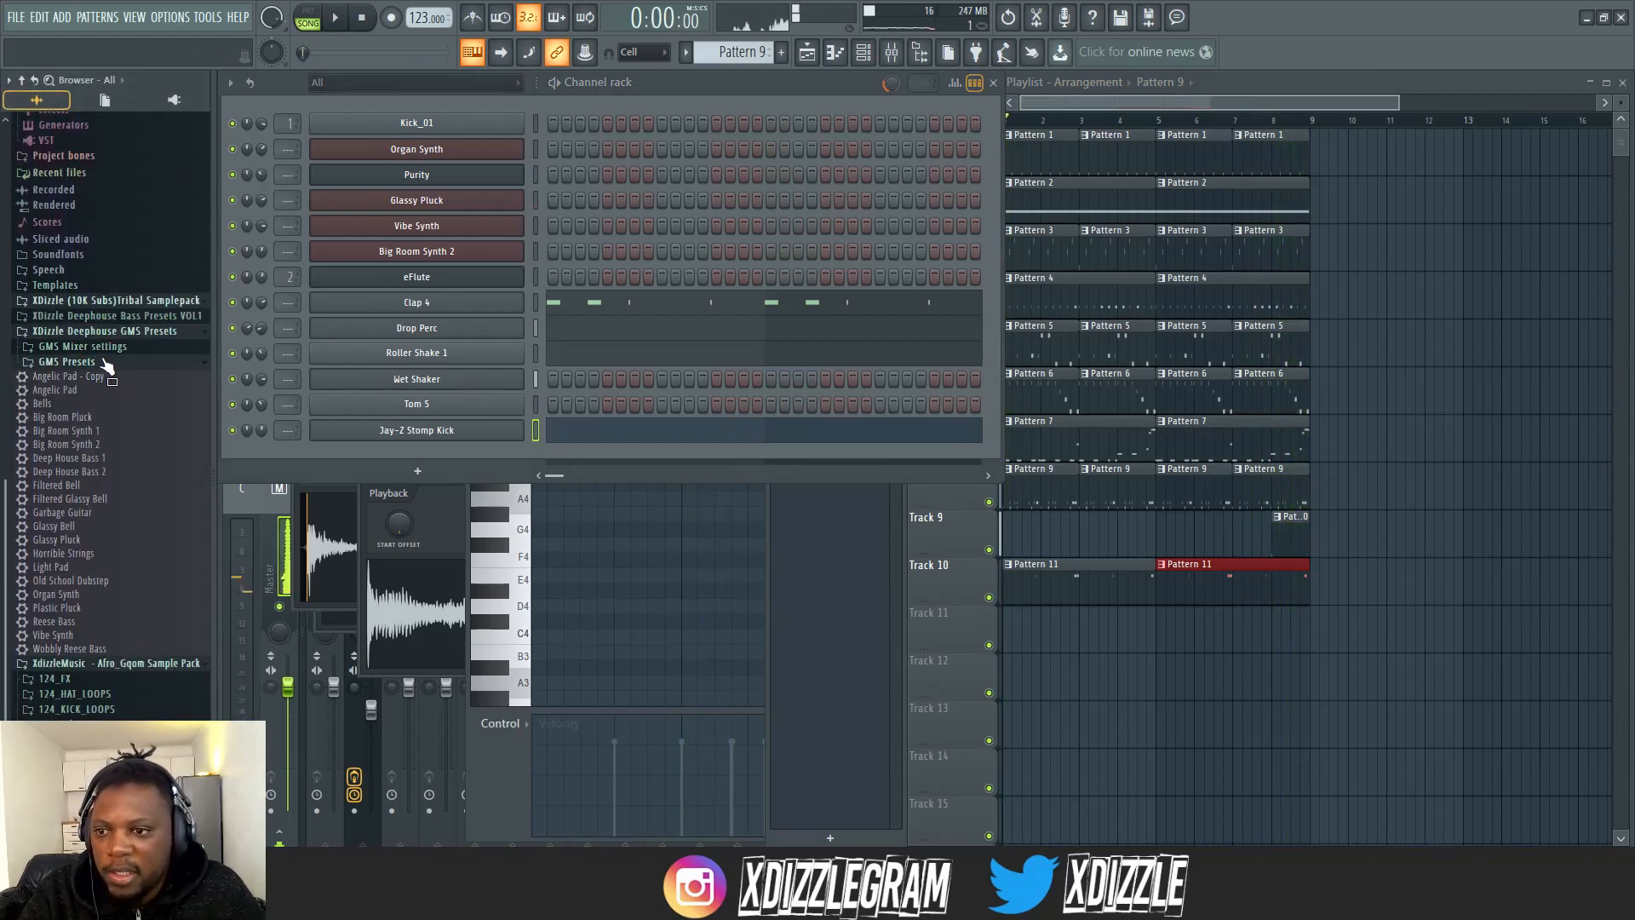
{"action": "left_click", "coordinate": [101, 333]}
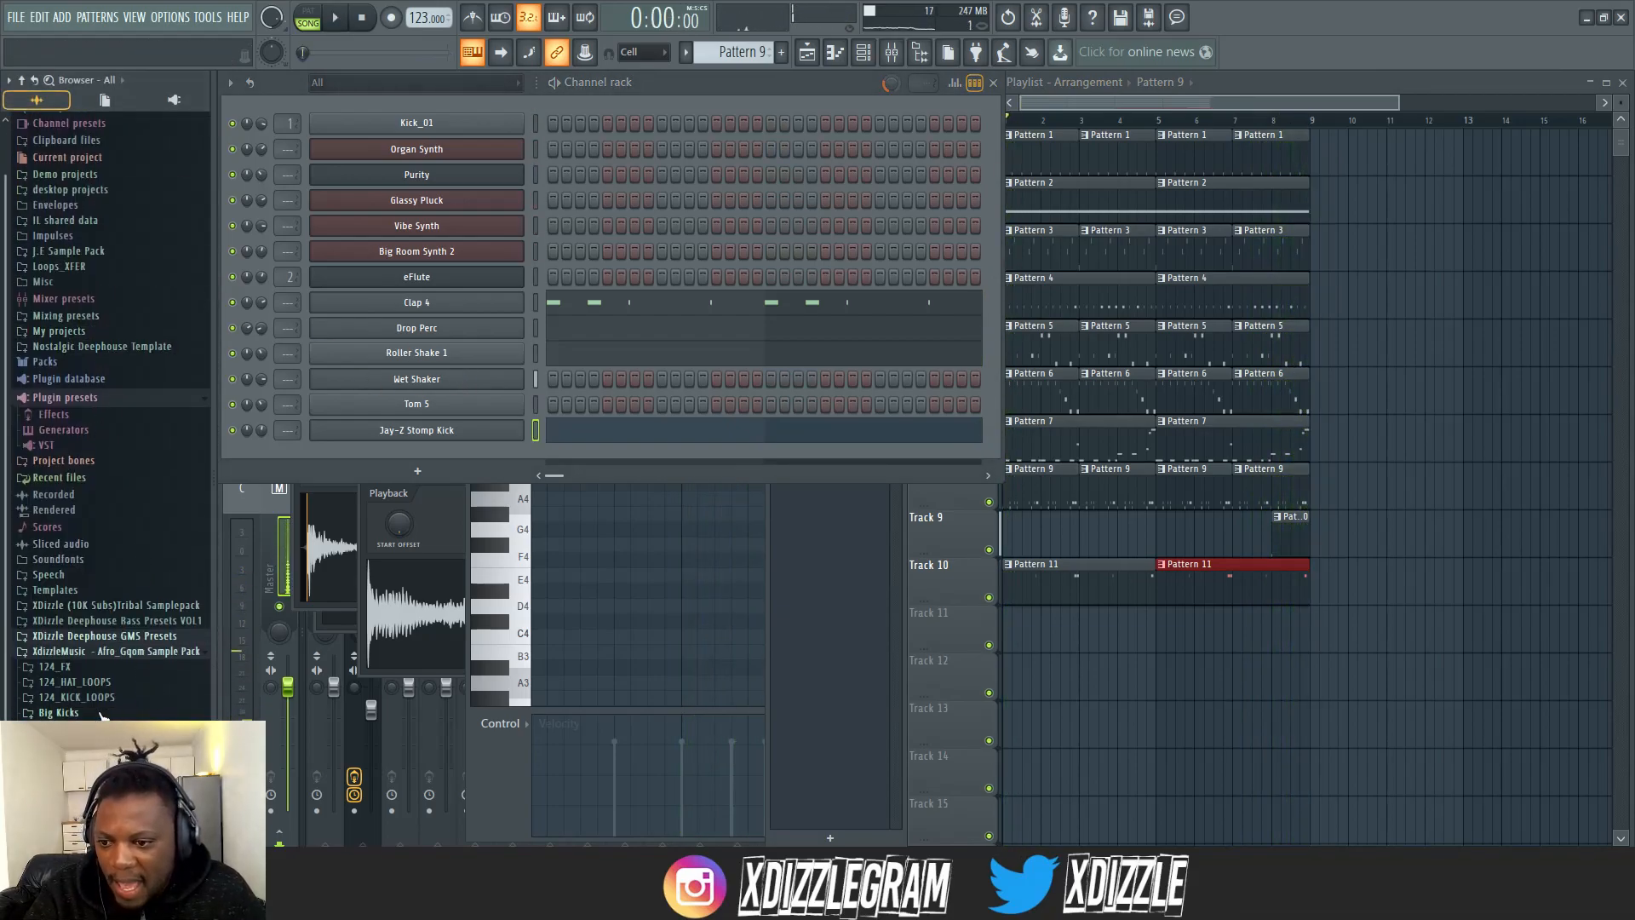
{"action": "left_click", "coordinate": [95, 654]}
{"action": "left_click", "coordinate": [128, 710]}
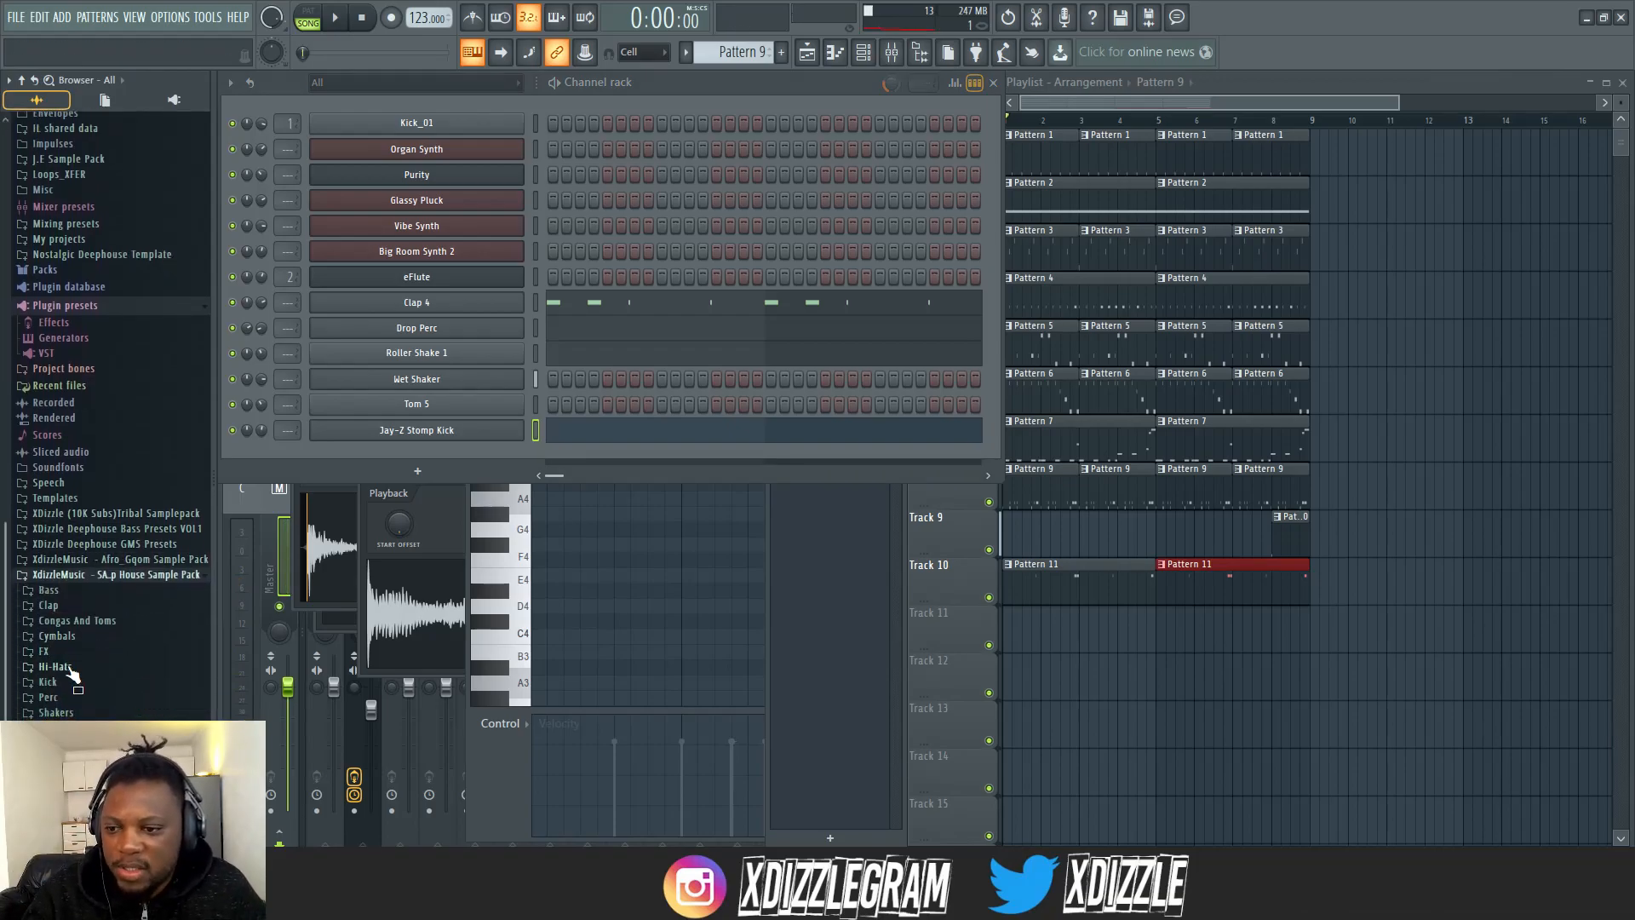
{"action": "left_click", "coordinate": [57, 667]}
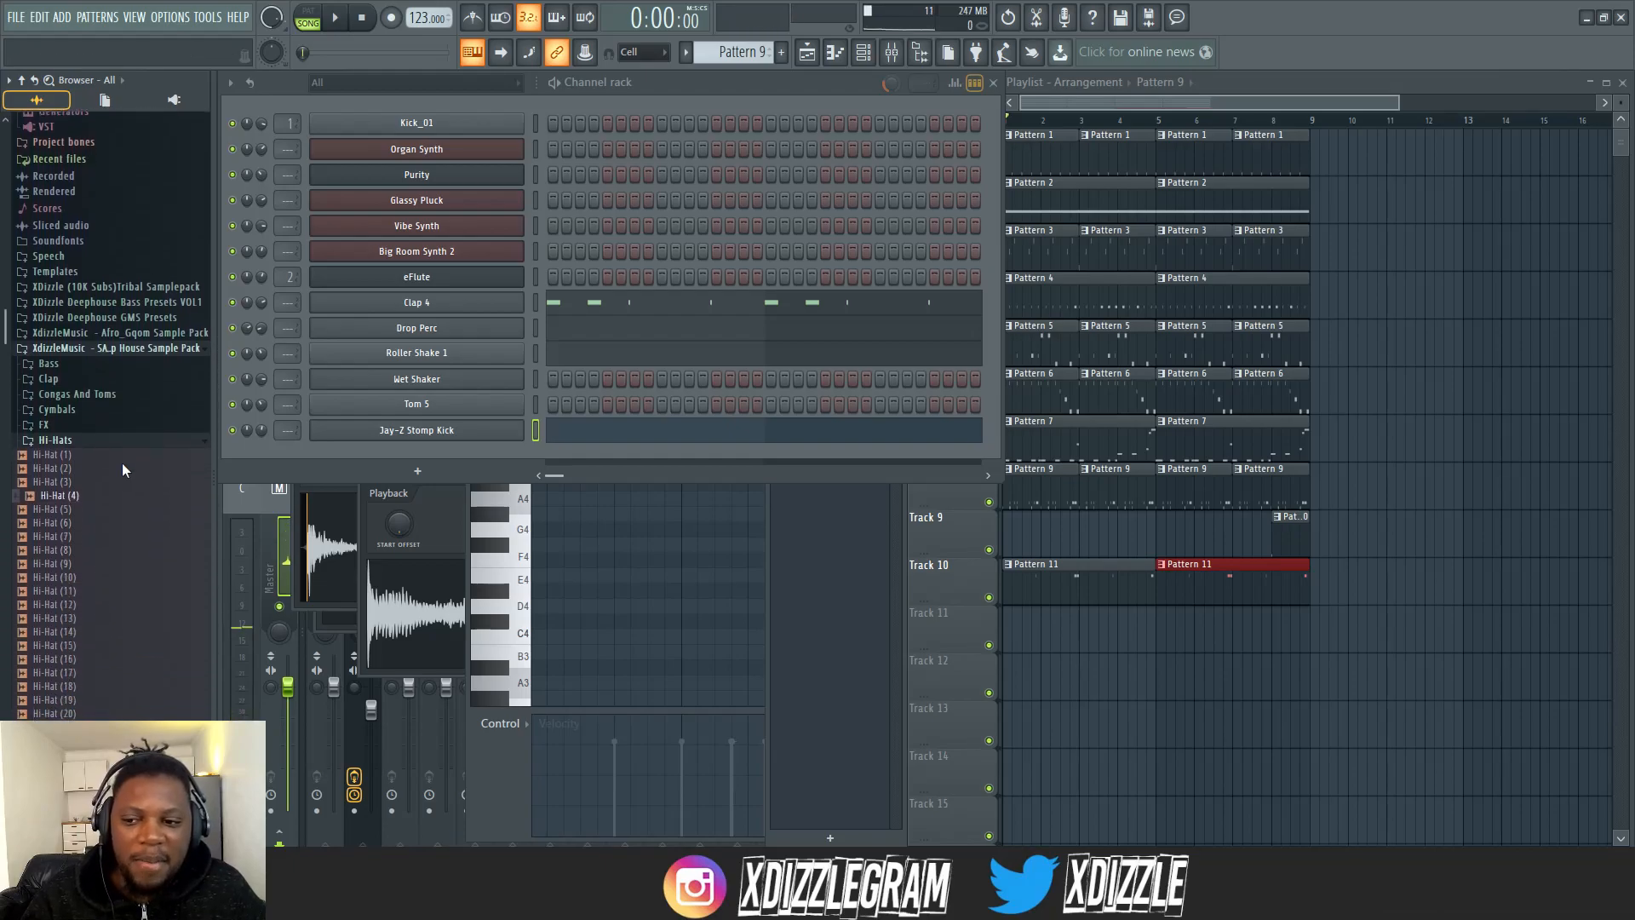
- Audition the hi-hat samples, add Hi-Hat (13) as a new channel, and start Pattern 12
{"action": "left_click_drag", "start_coordinate": [62, 518], "coordinate": [95, 530]}
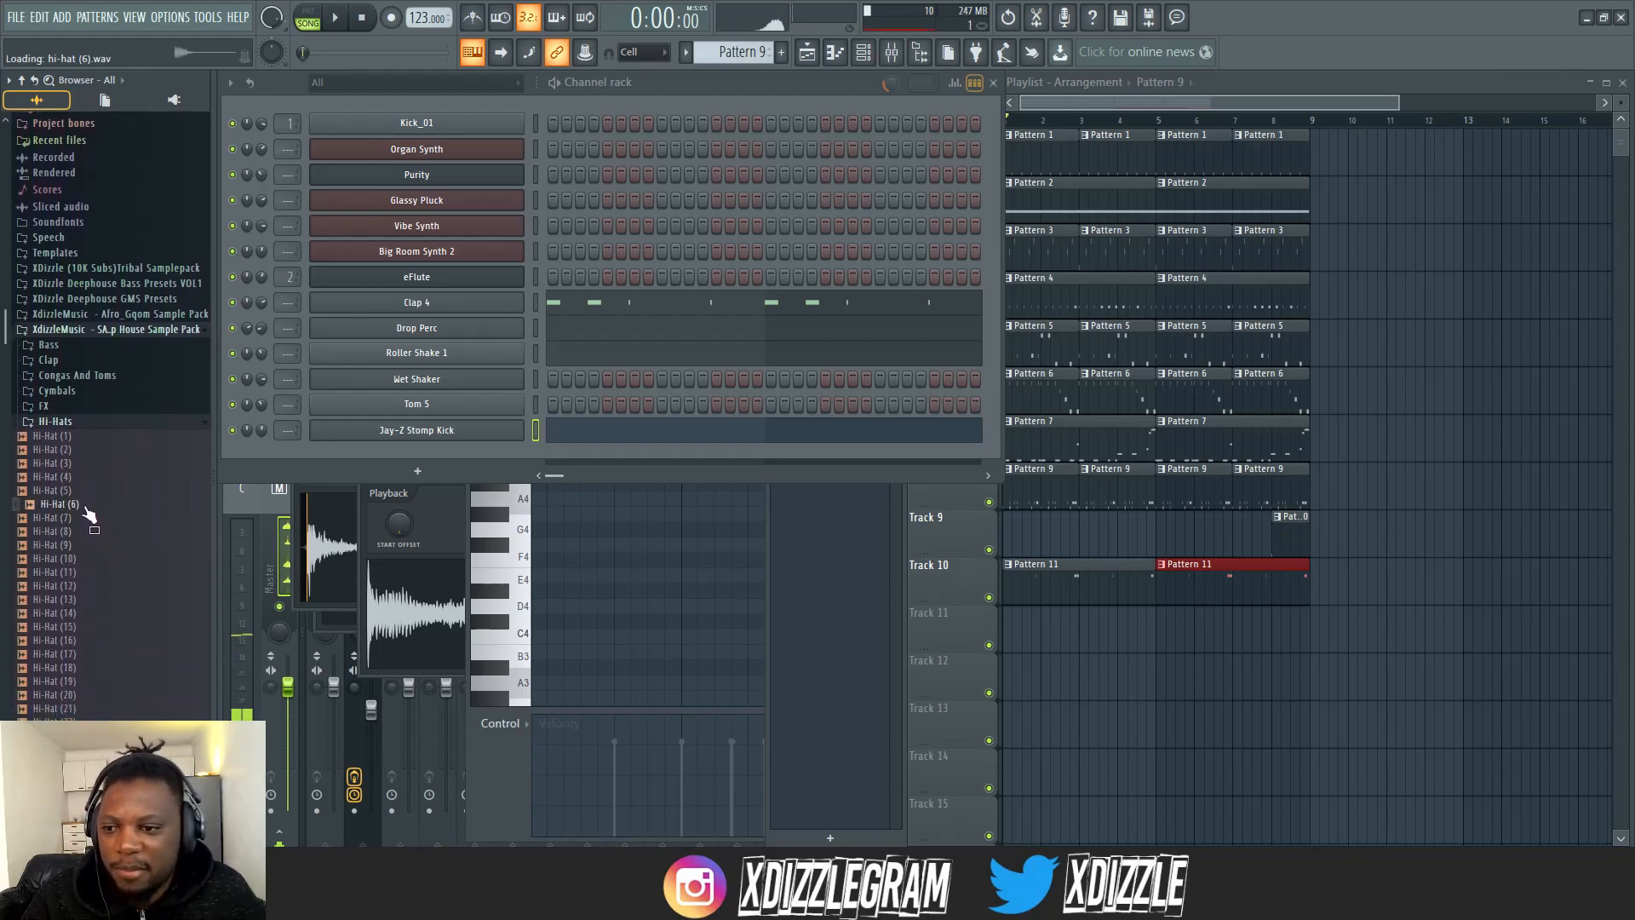
{"action": "scroll", "coordinate": [83, 443], "scroll_direction": "down", "scroll_amount": 10}
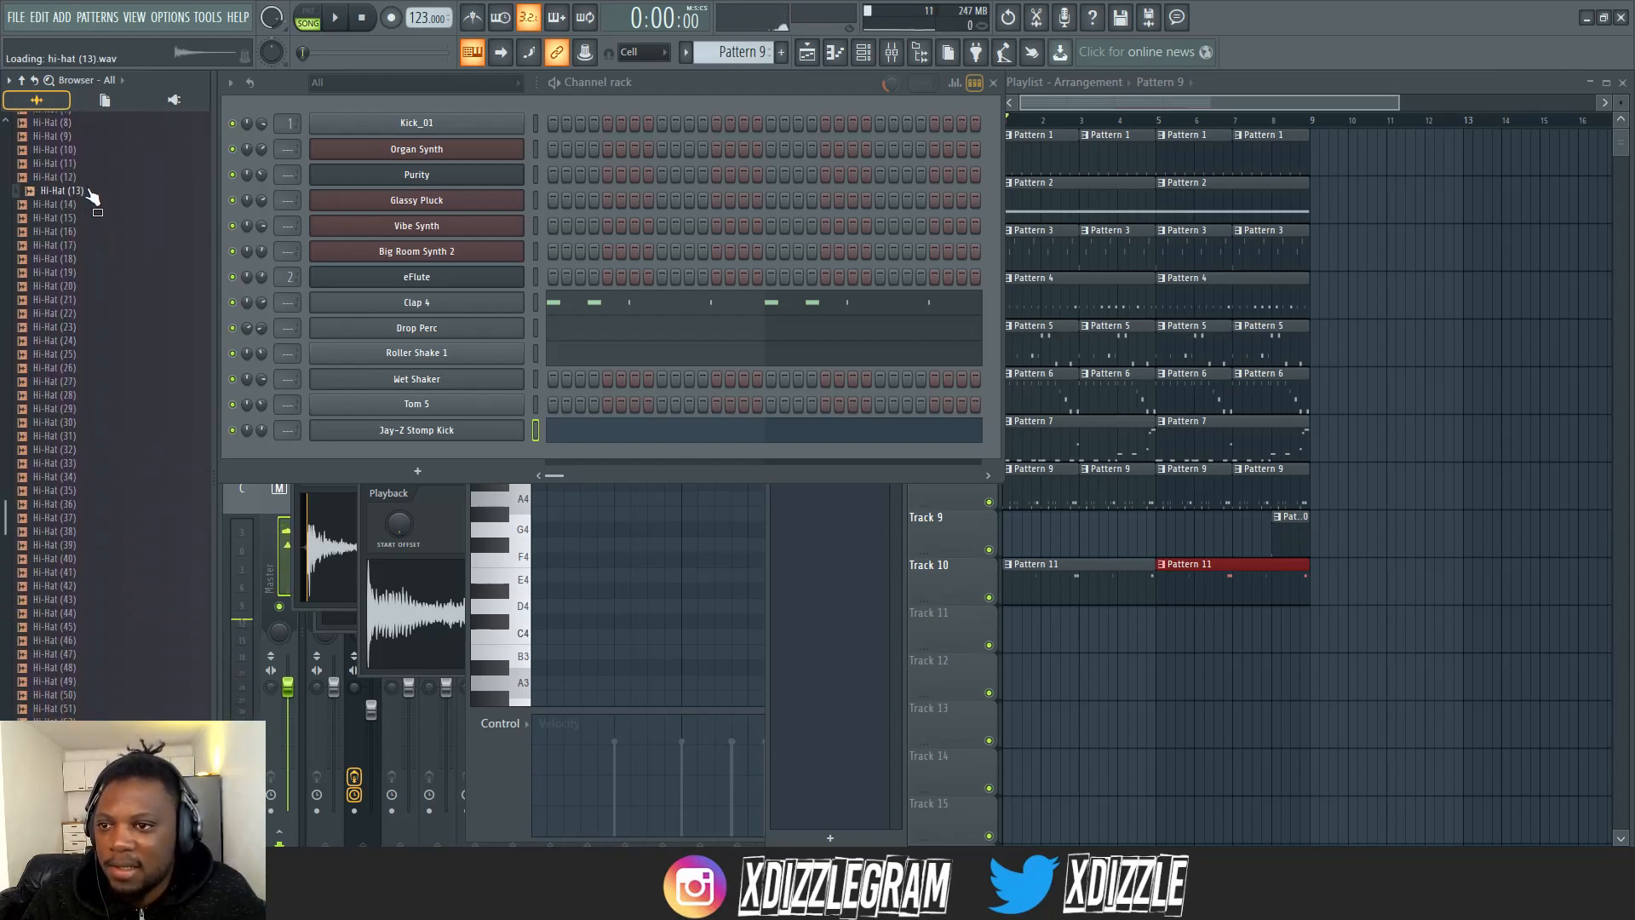
{"action": "left_click_drag", "start_coordinate": [387, 463], "coordinate": [398, 458]}
{"action": "key", "text": "F4"}
{"action": "key", "text": "F4"}
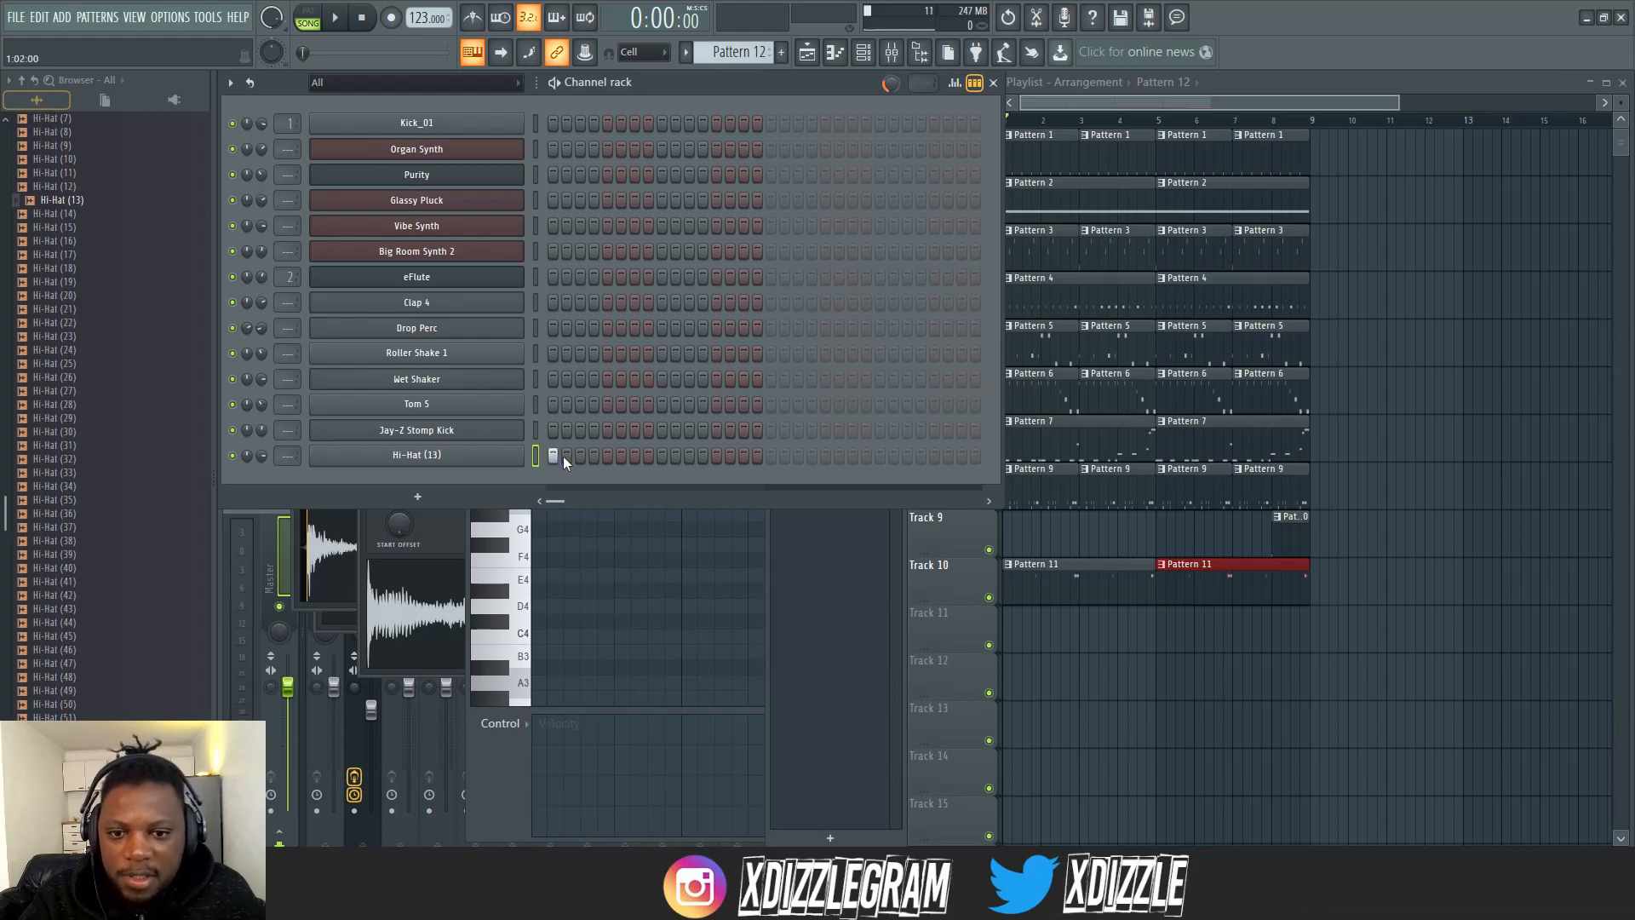
- Fill all 16 steps of Hi-Hat (13) and paint Pattern 12 clips along Track 11 over bars 1 to 8
{"action": "left_click_drag", "start_coordinate": [559, 456], "coordinate": [778, 463]}
{"action": "left_click_drag", "start_coordinate": [1014, 632], "coordinate": [1307, 641]}
{"action": "key", "text": "space"}
{"action": "left_click", "coordinate": [264, 458]}
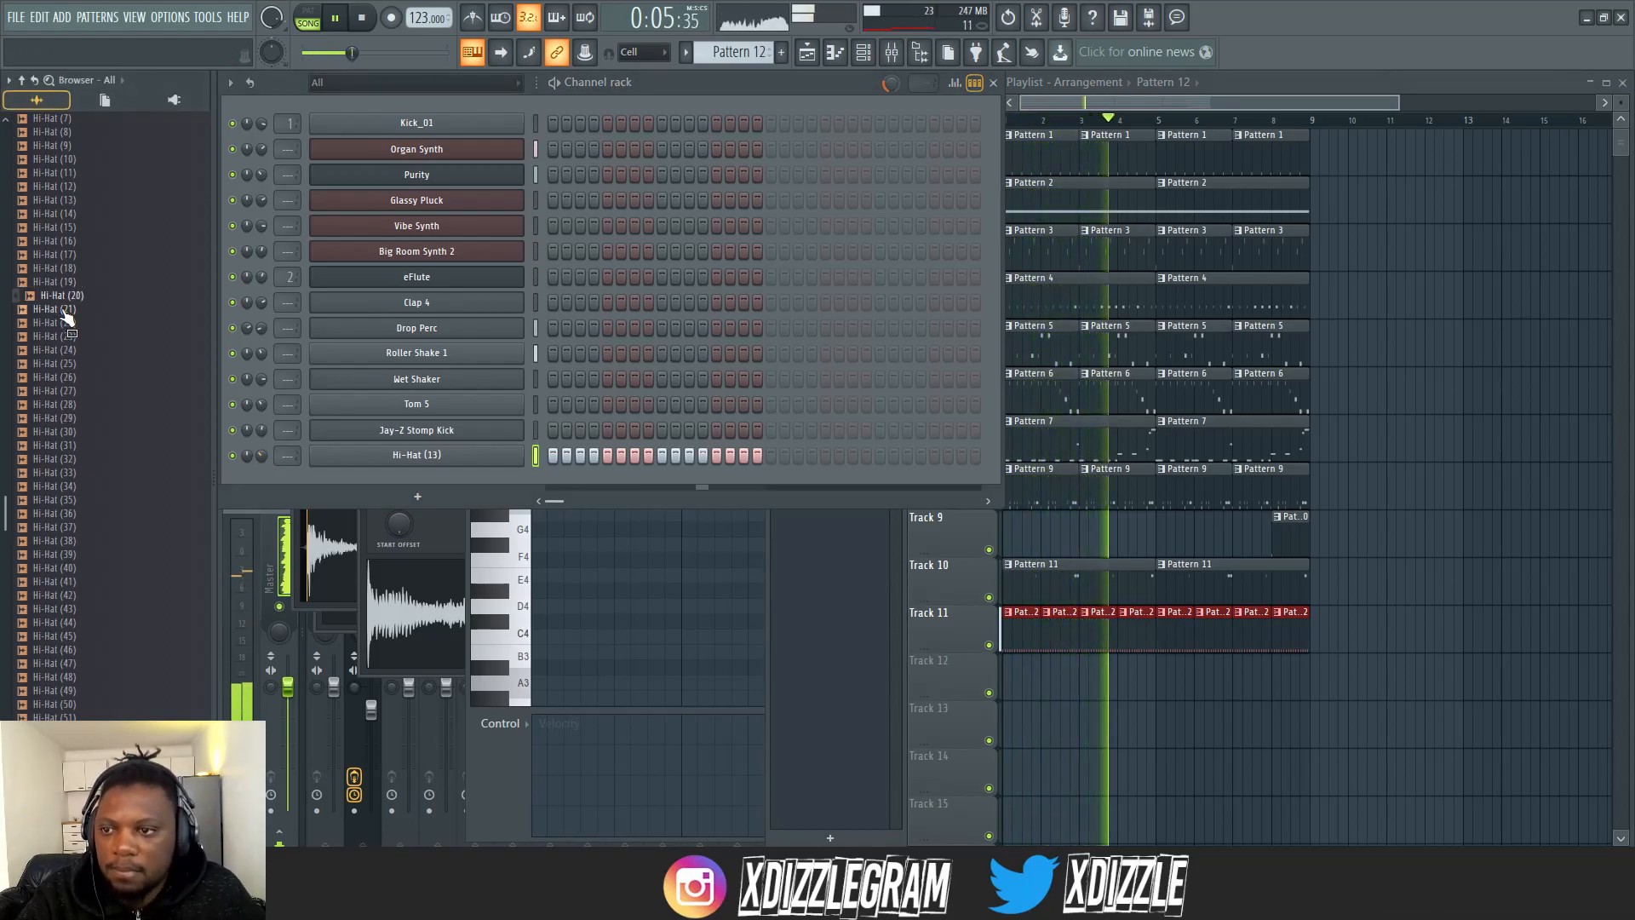
- Add Hi-Hat (23) as a new channel with hits on steps 1, 4 and 13, and set its volume to 54%
{"action": "left_click_drag", "start_coordinate": [73, 378], "coordinate": [374, 477]}
{"action": "key", "text": "space"}
{"action": "key", "text": "space"}
{"action": "left_click", "coordinate": [593, 482]}
{"action": "left_click", "coordinate": [717, 482]}
{"action": "left_click_drag", "start_coordinate": [262, 481], "coordinate": [261, 503]}
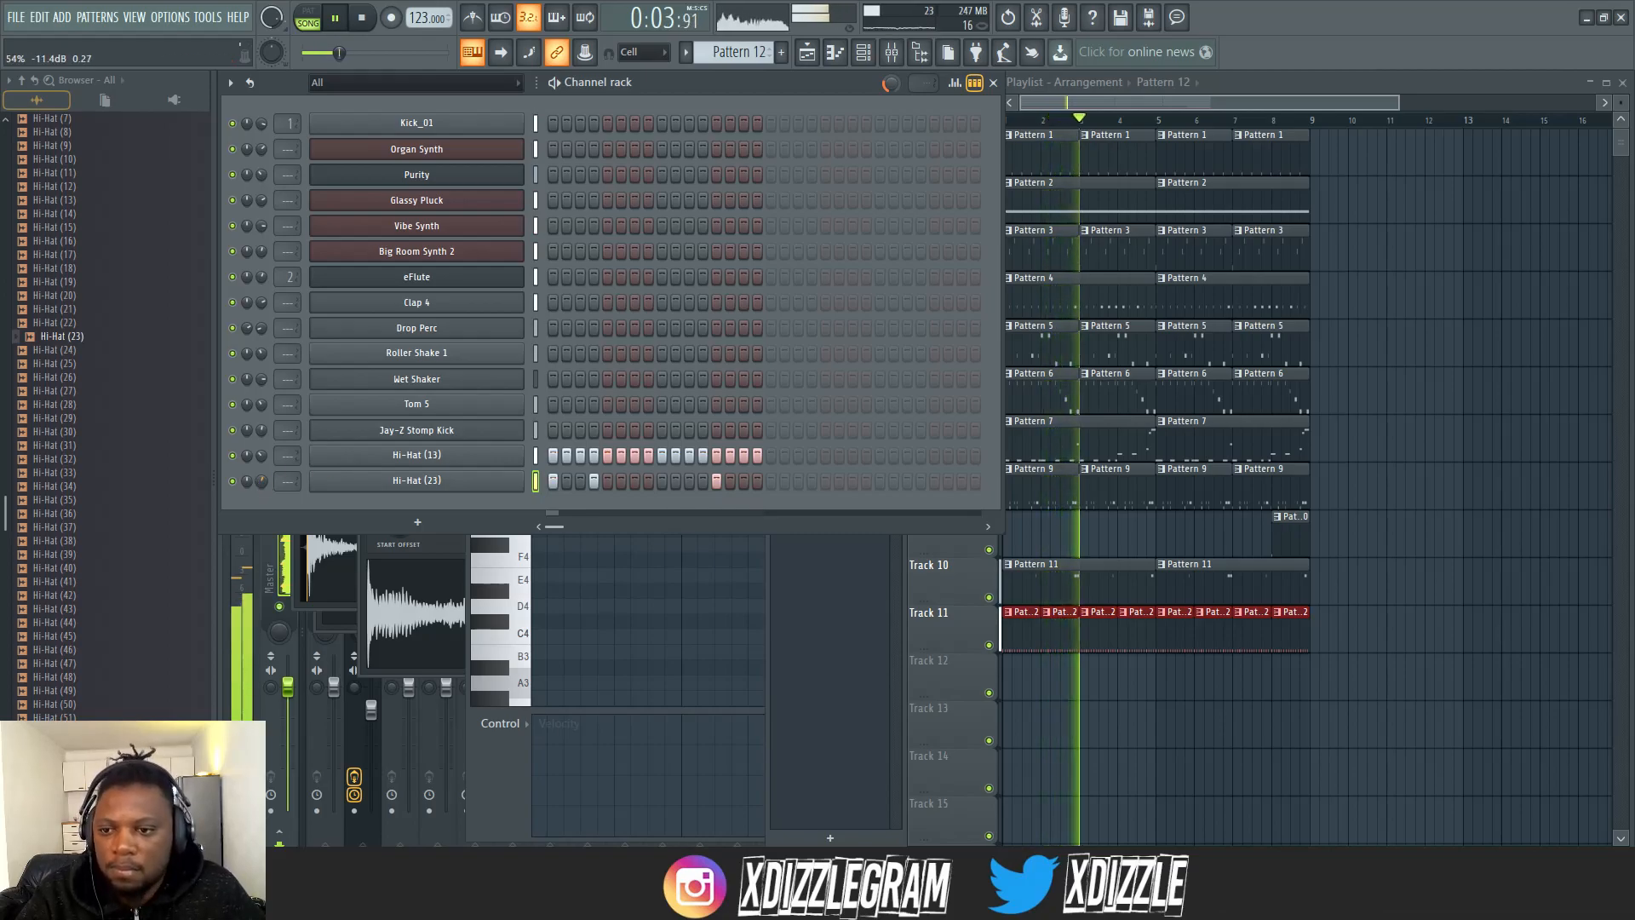
- Add Hi-Hat (32) as a new channel with hits on steps 7 and 15, and set its volume to 30%
{"action": "left_click_drag", "start_coordinate": [60, 458], "coordinate": [428, 502]}
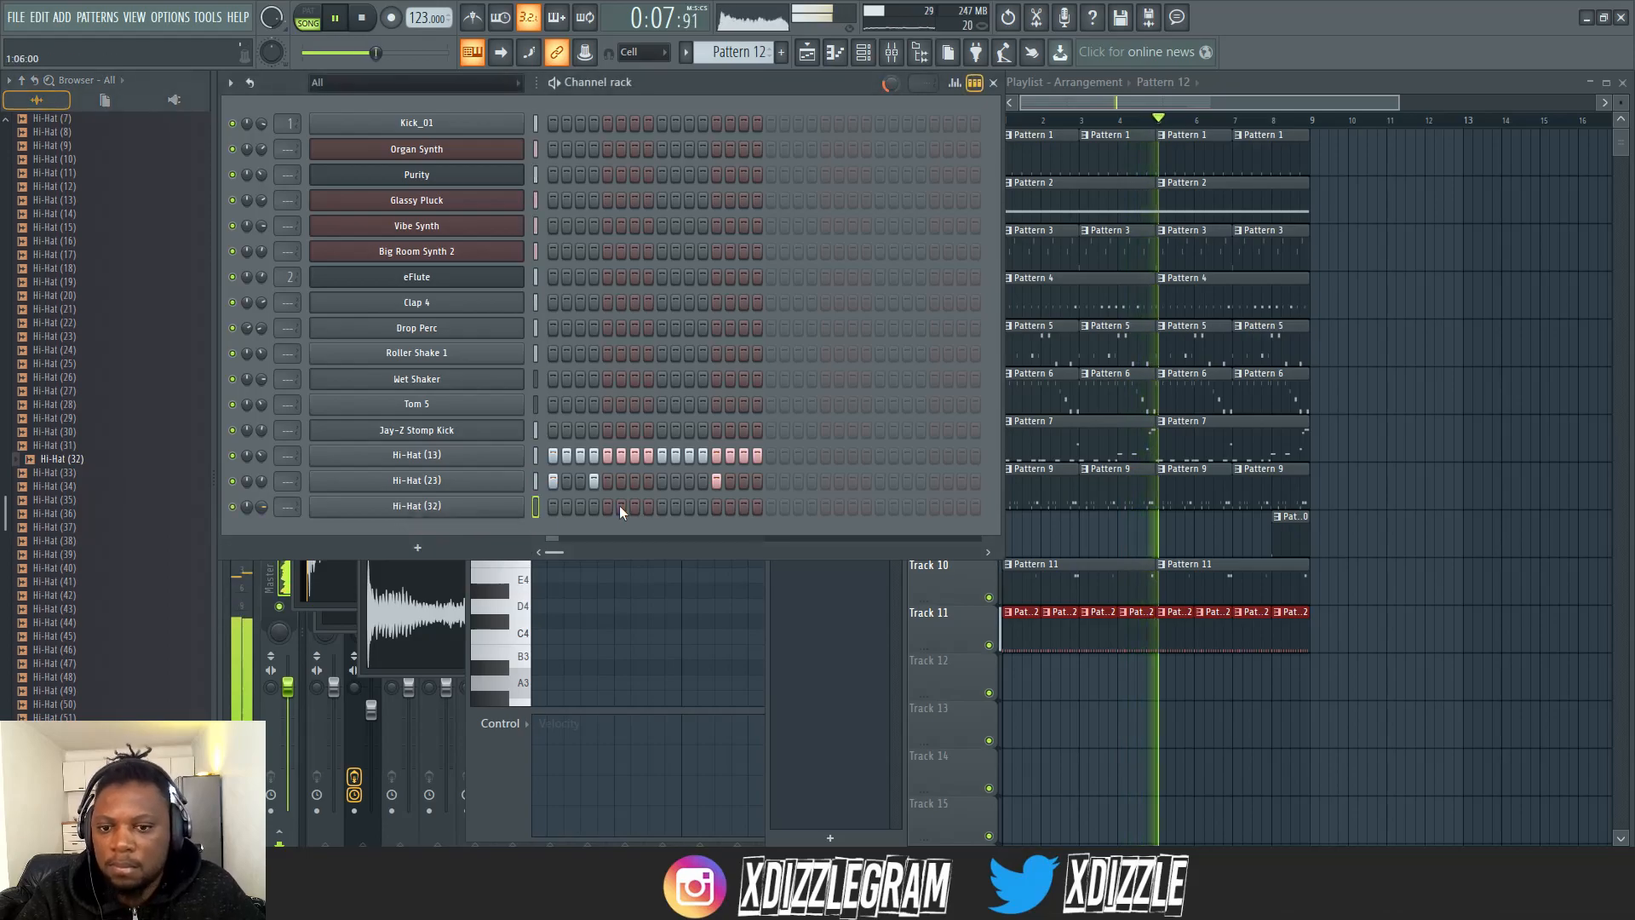
{"action": "left_click", "coordinate": [635, 507]}
{"action": "left_click", "coordinate": [743, 507]}
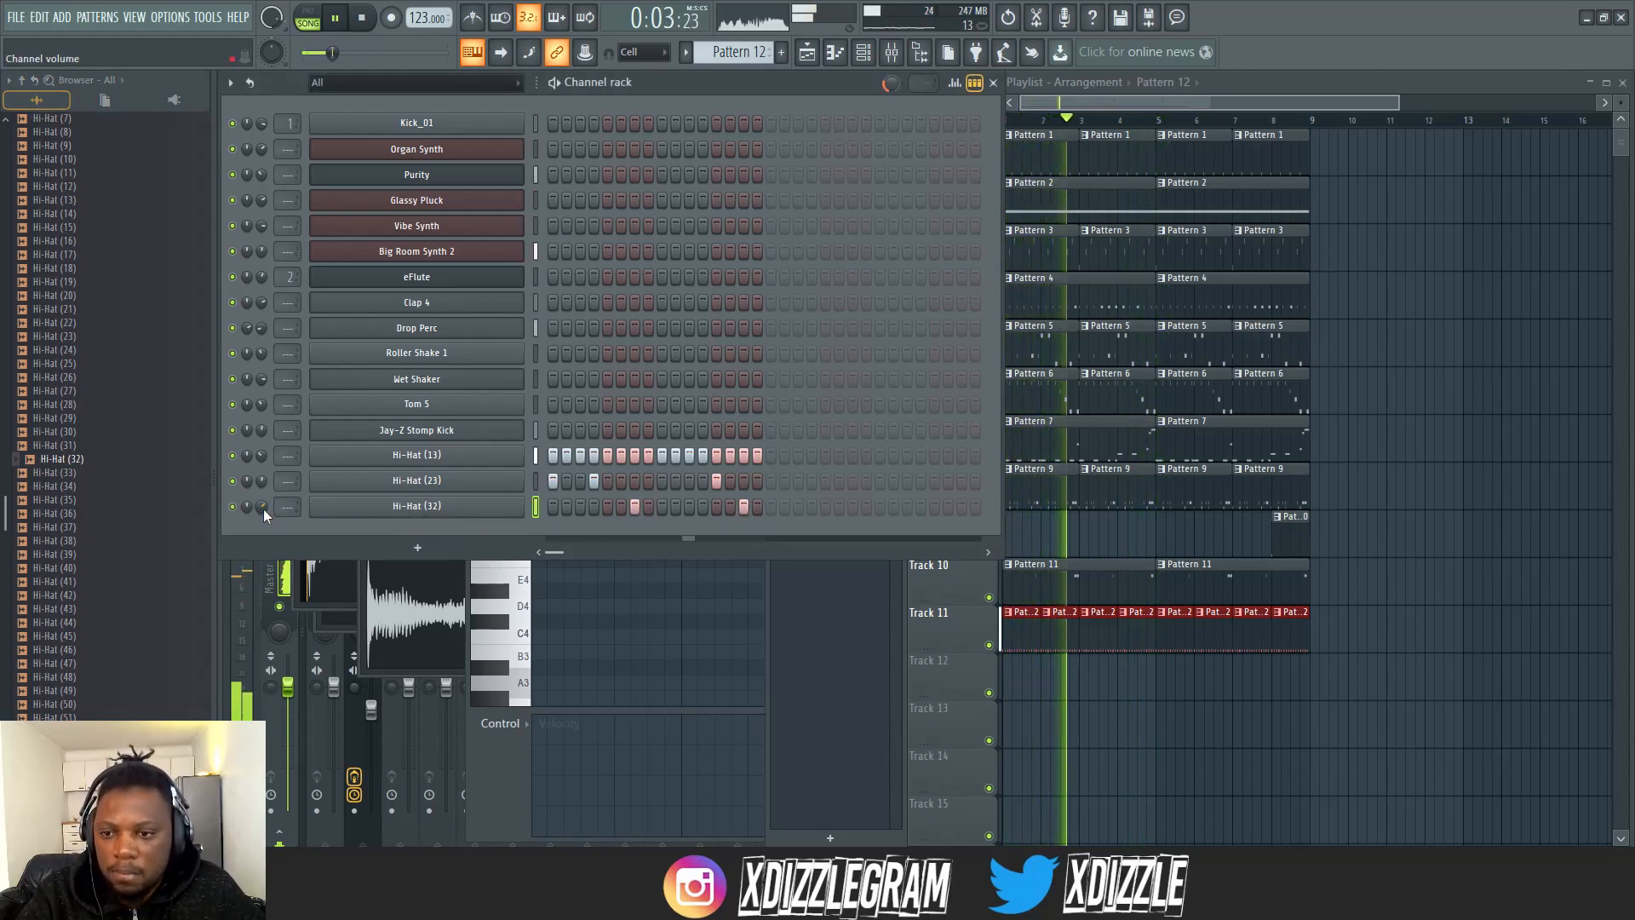
{"action": "left_click_drag", "start_coordinate": [262, 511], "coordinate": [262, 545]}
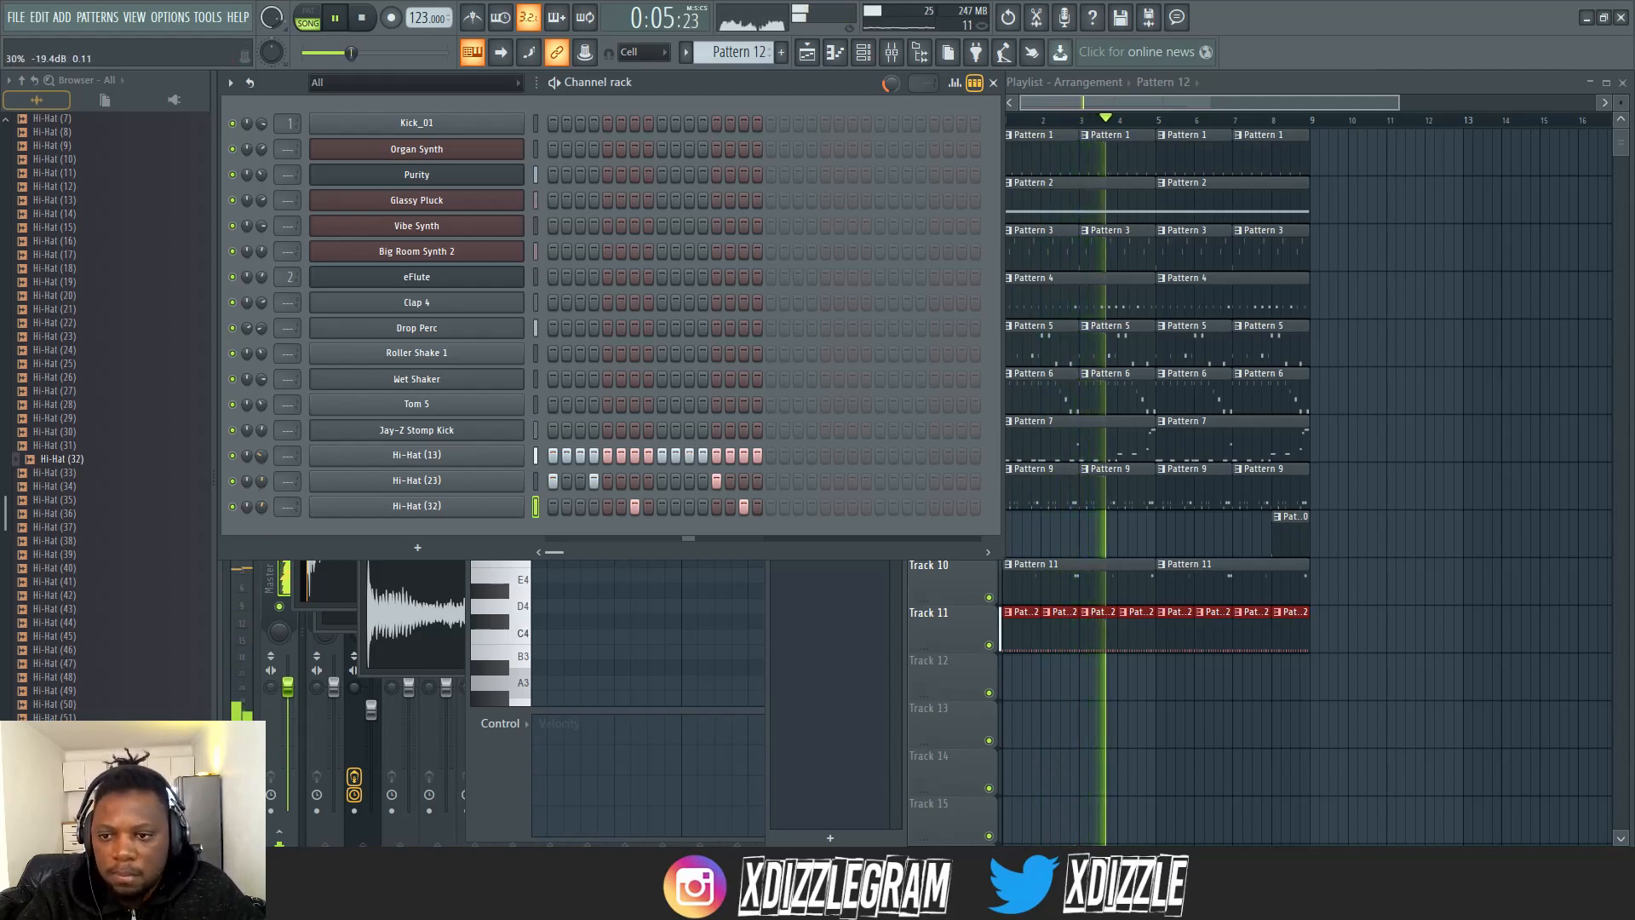
- Start Pattern 13 and load the Wobbly Reese Bass preset from the GMS Presets folder as a new channel
{"action": "scroll", "coordinate": [94, 438], "scroll_direction": "up", "scroll_amount": 15}
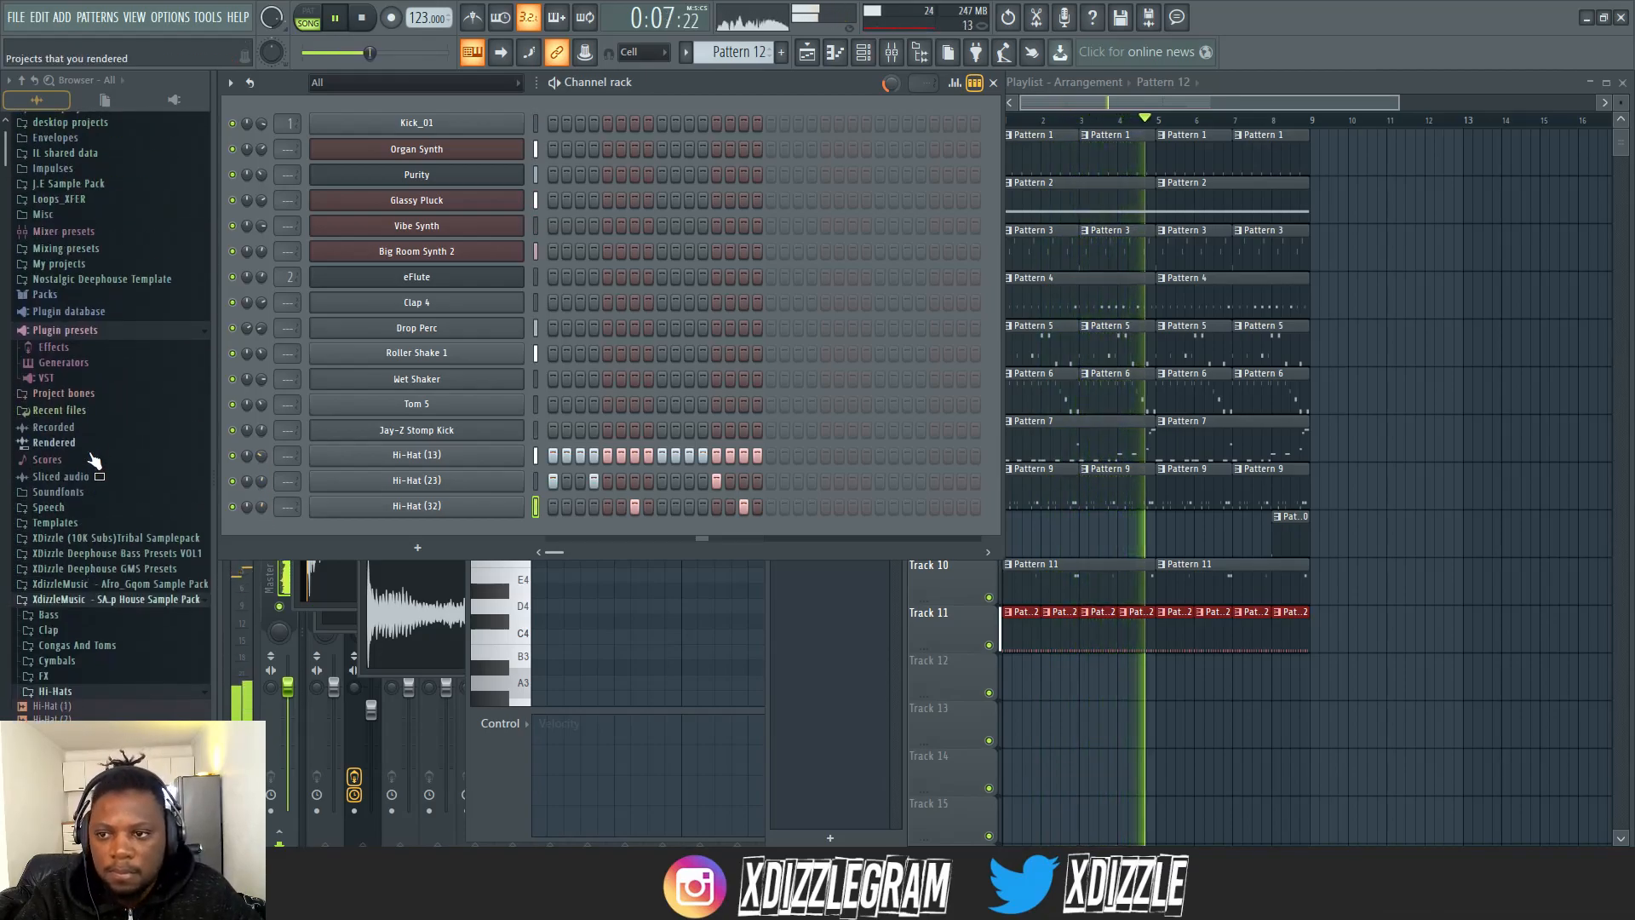
{"action": "scroll", "coordinate": [94, 452], "scroll_direction": "up", "scroll_amount": 5}
{"action": "key", "text": "space"}
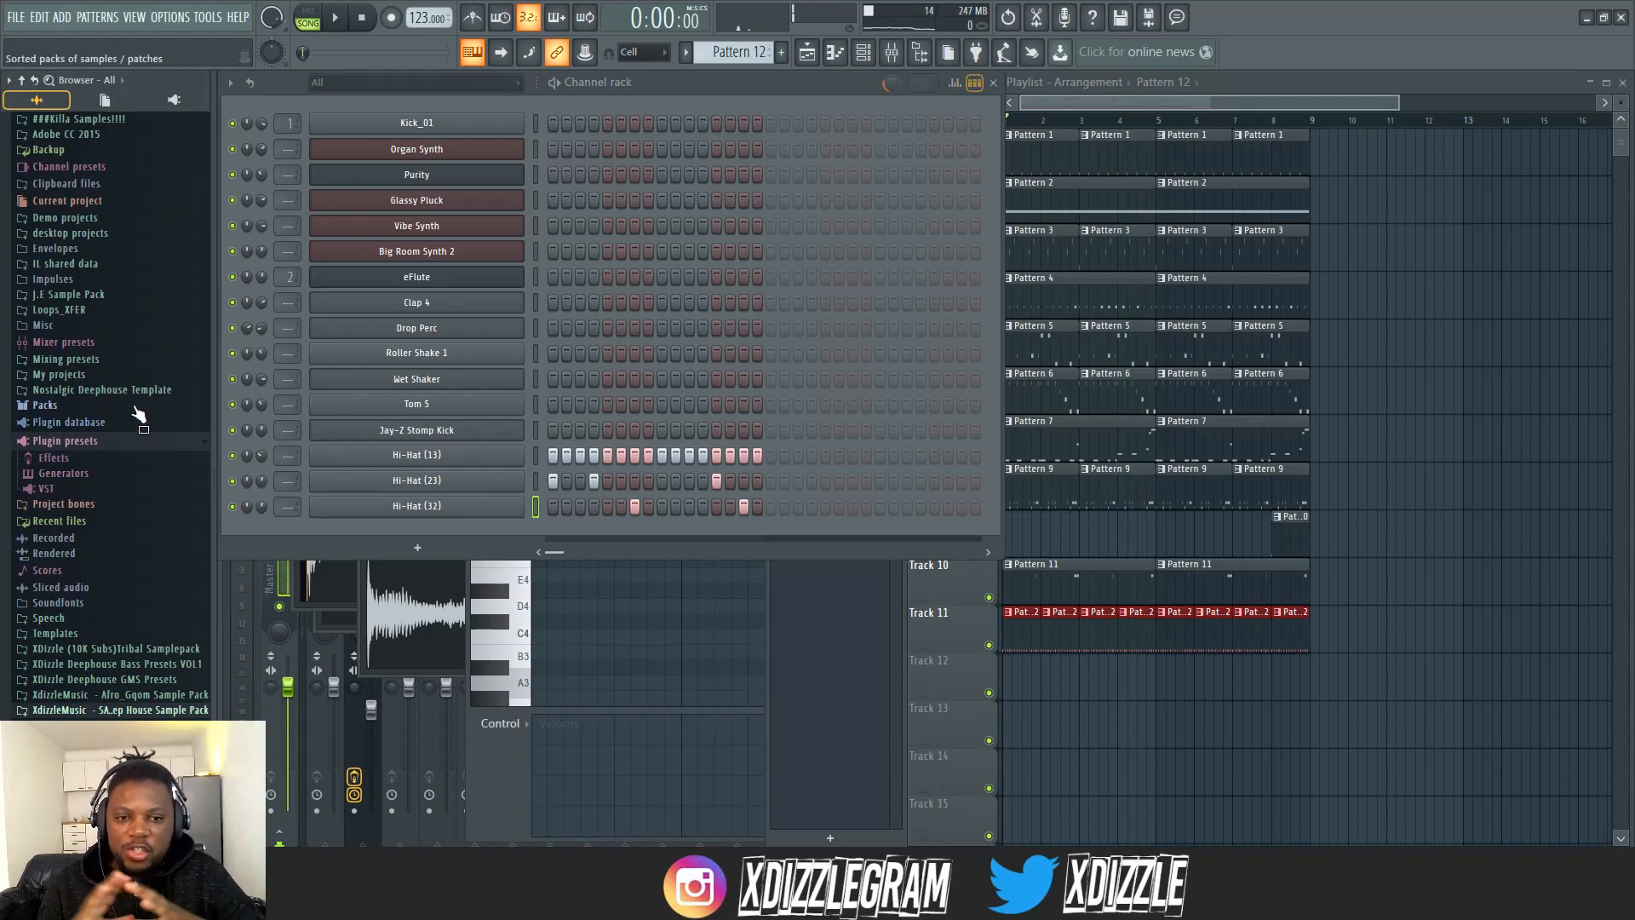
{"action": "left_click", "coordinate": [1163, 101]}
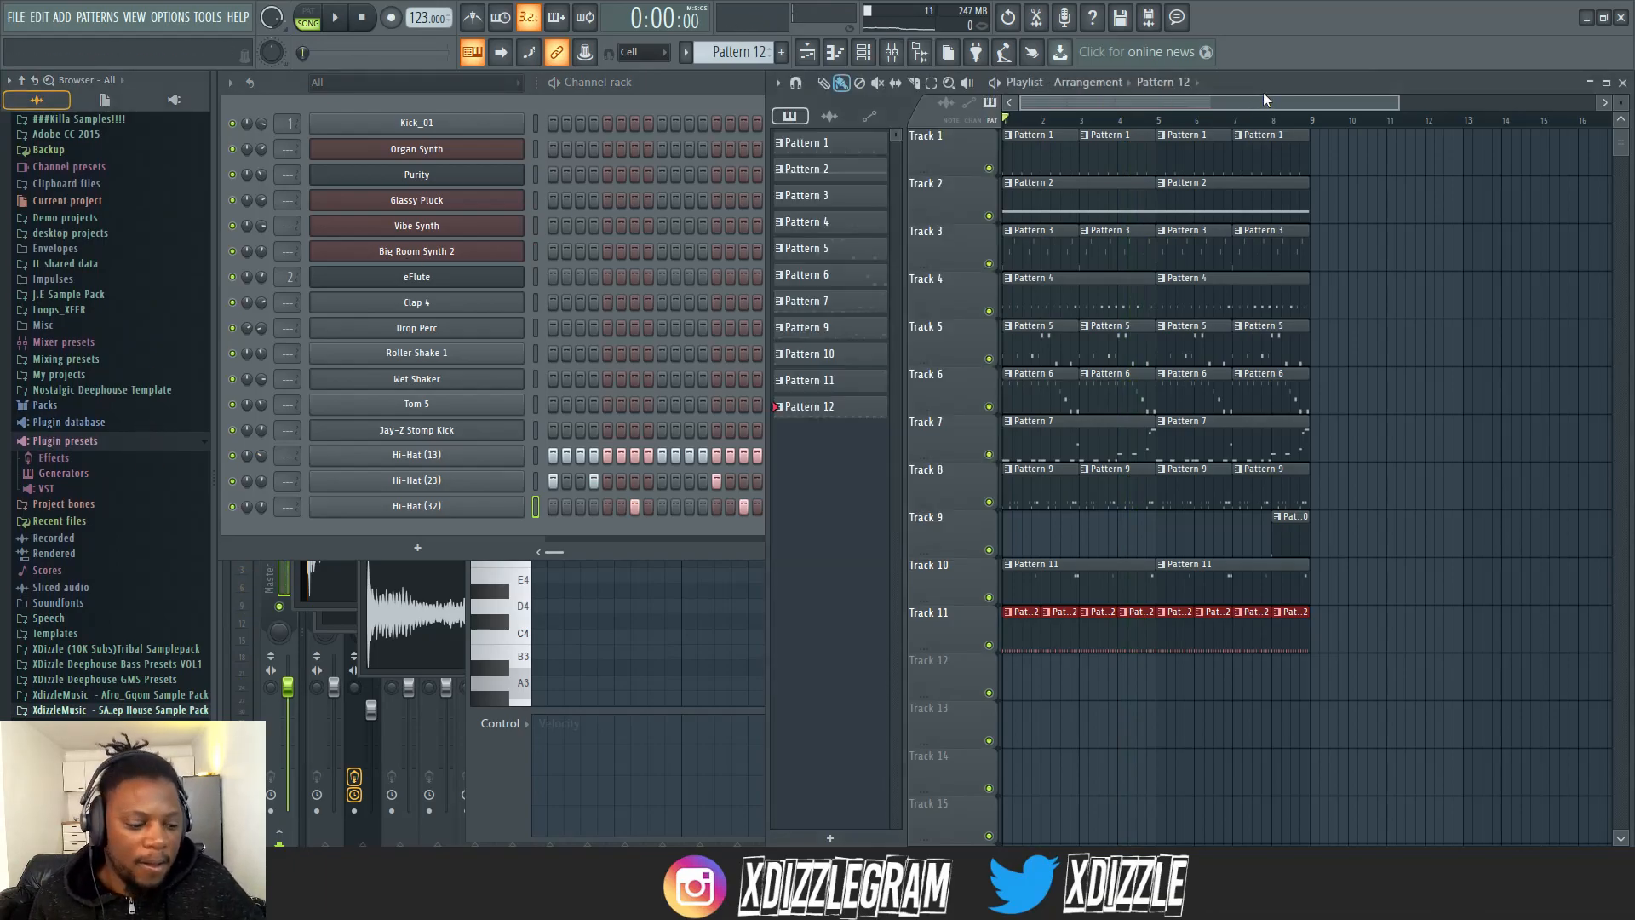
{"action": "key", "text": "F4"}
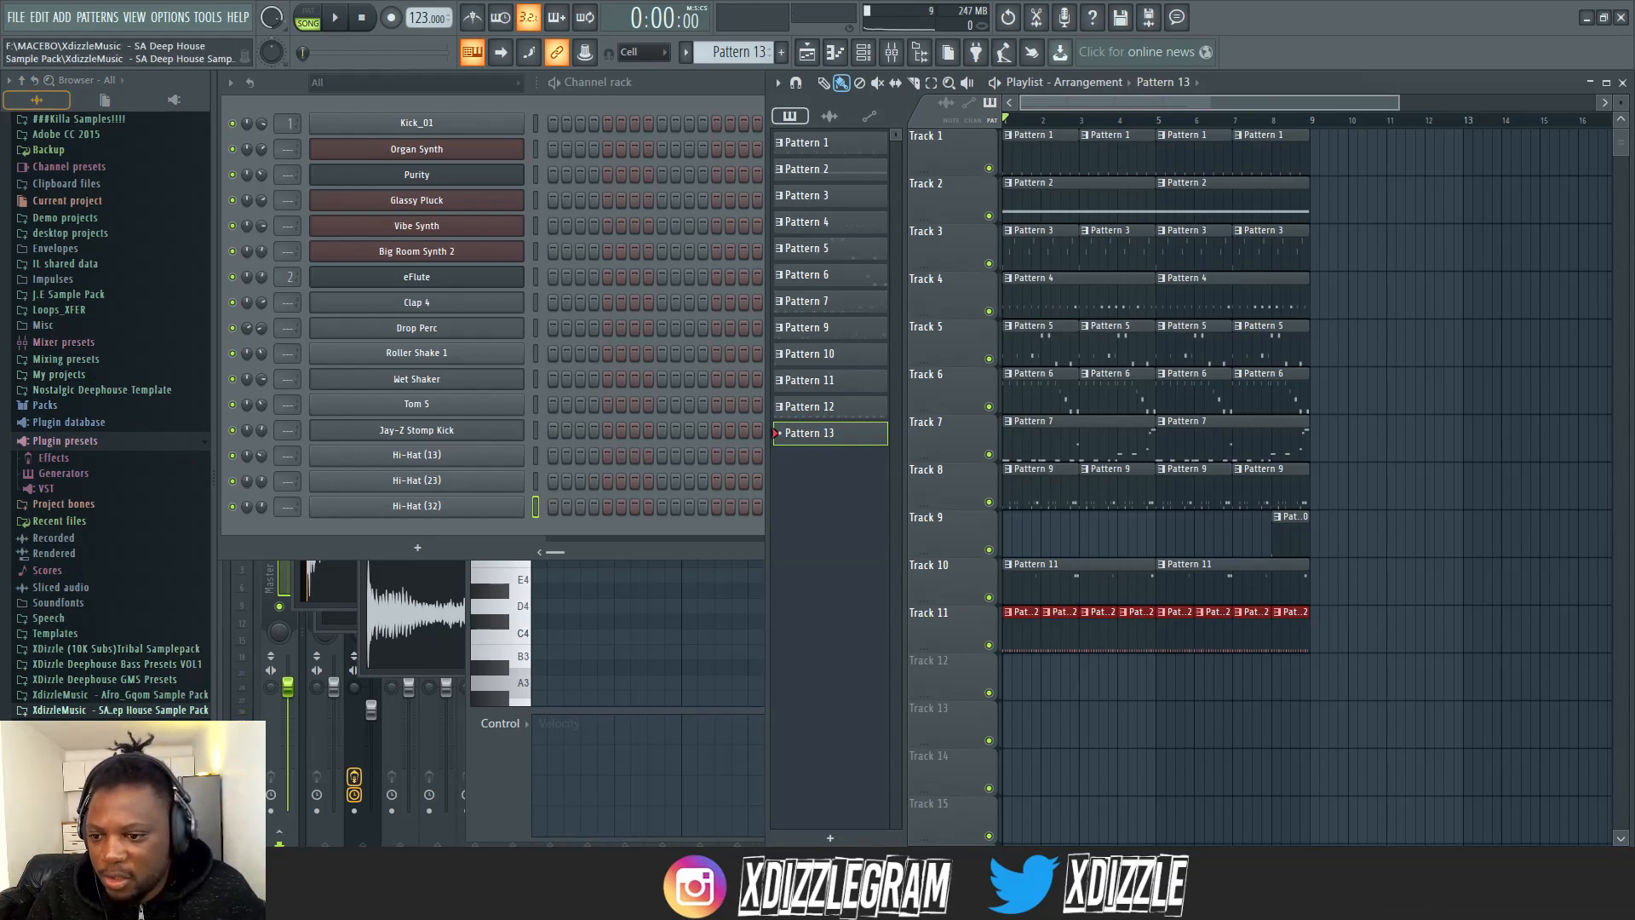
{"action": "left_click", "coordinate": [167, 681]}
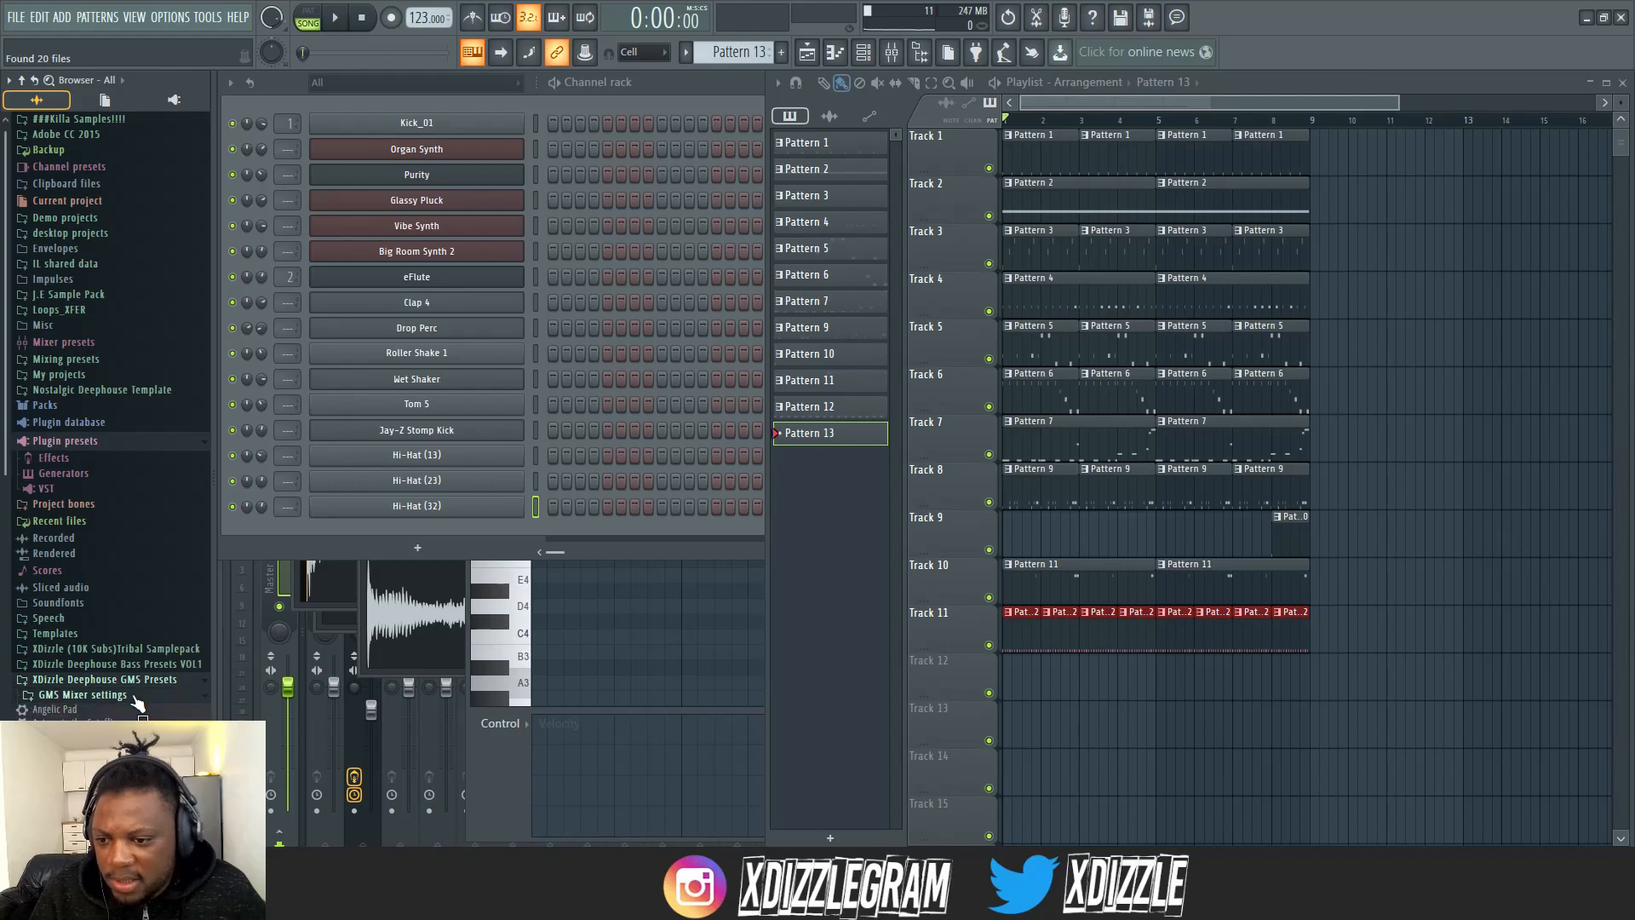
{"action": "left_click", "coordinate": [123, 711]}
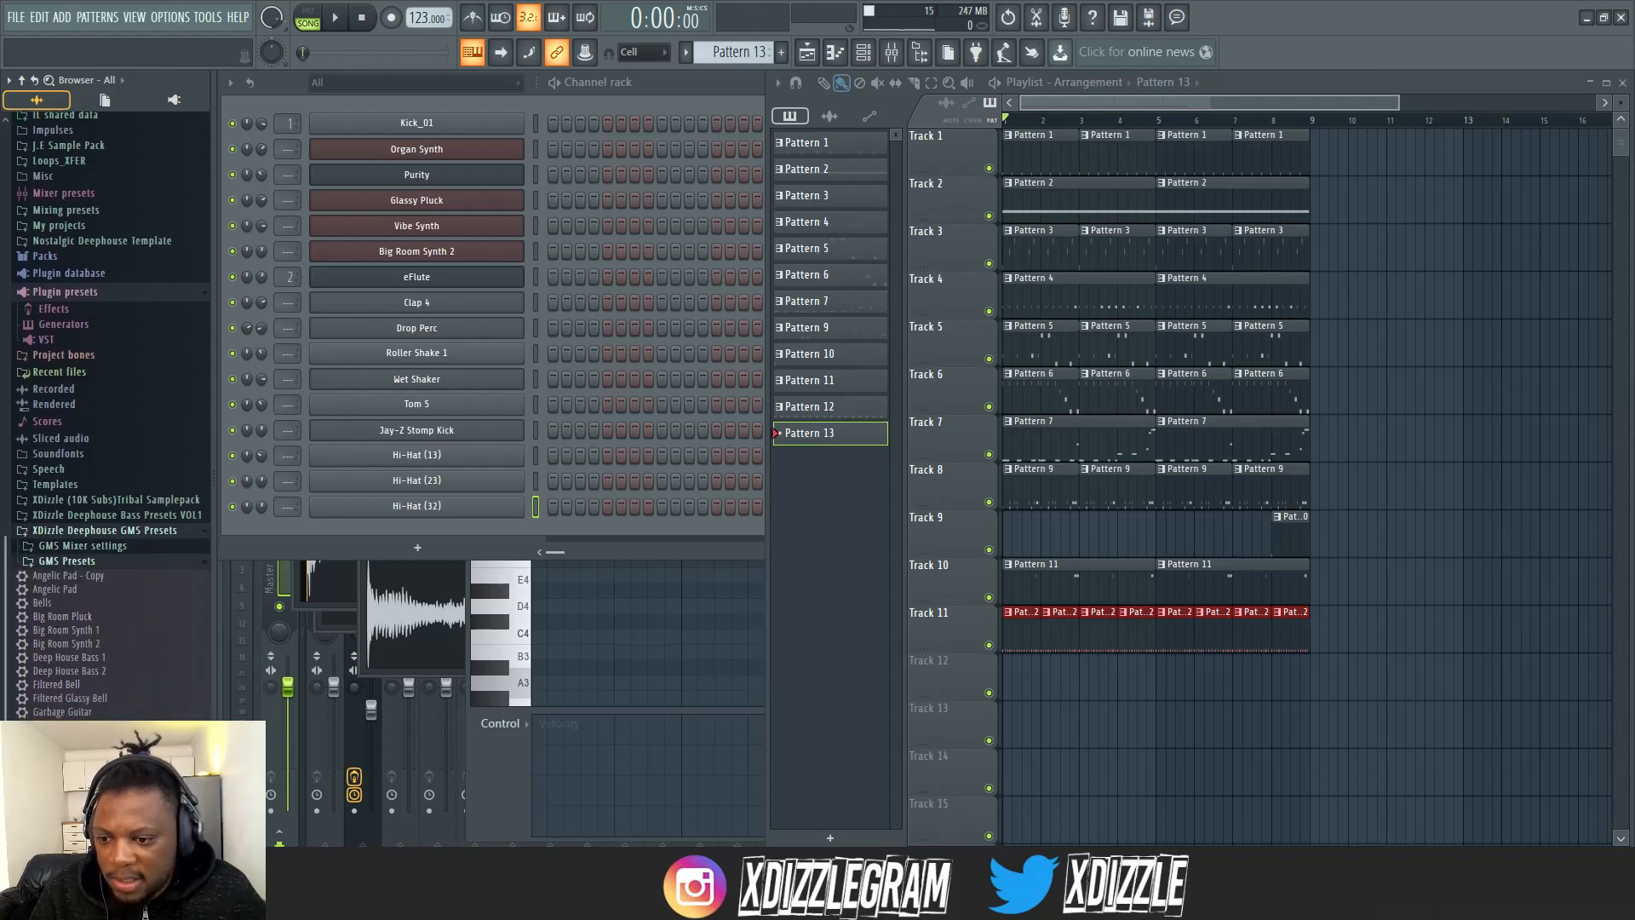
{"action": "left_click", "coordinate": [223, 814]}
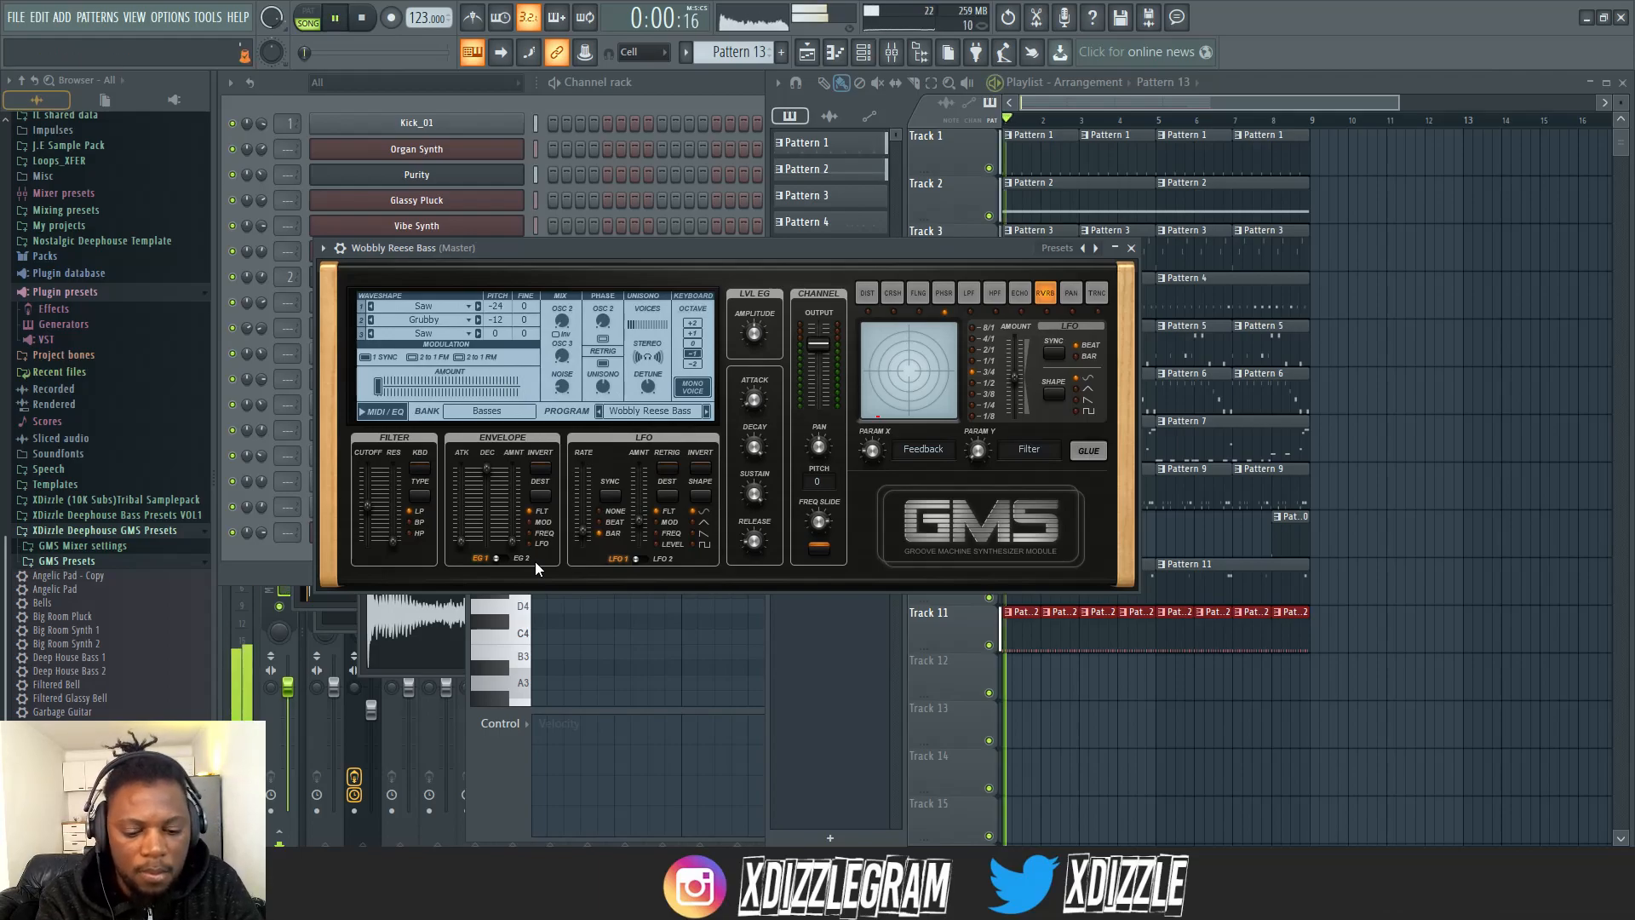
- Try out bass notes on the Wobbly Reese Bass synth while the song plays
{"action": "key", "text": "w"}
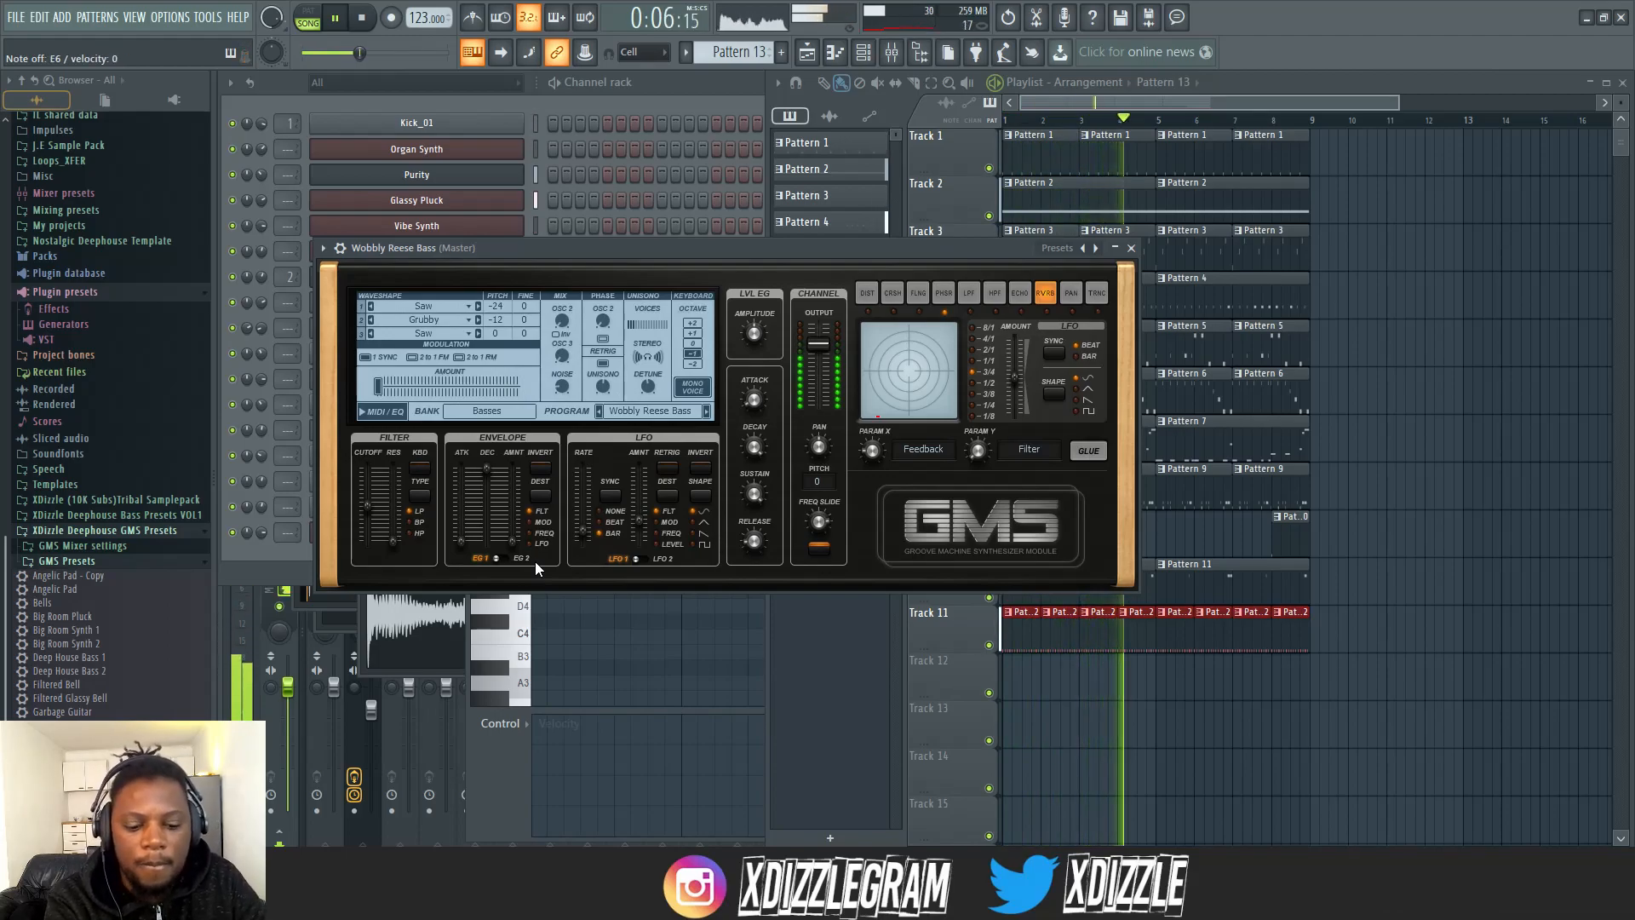
{"action": "key", "text": "y"}
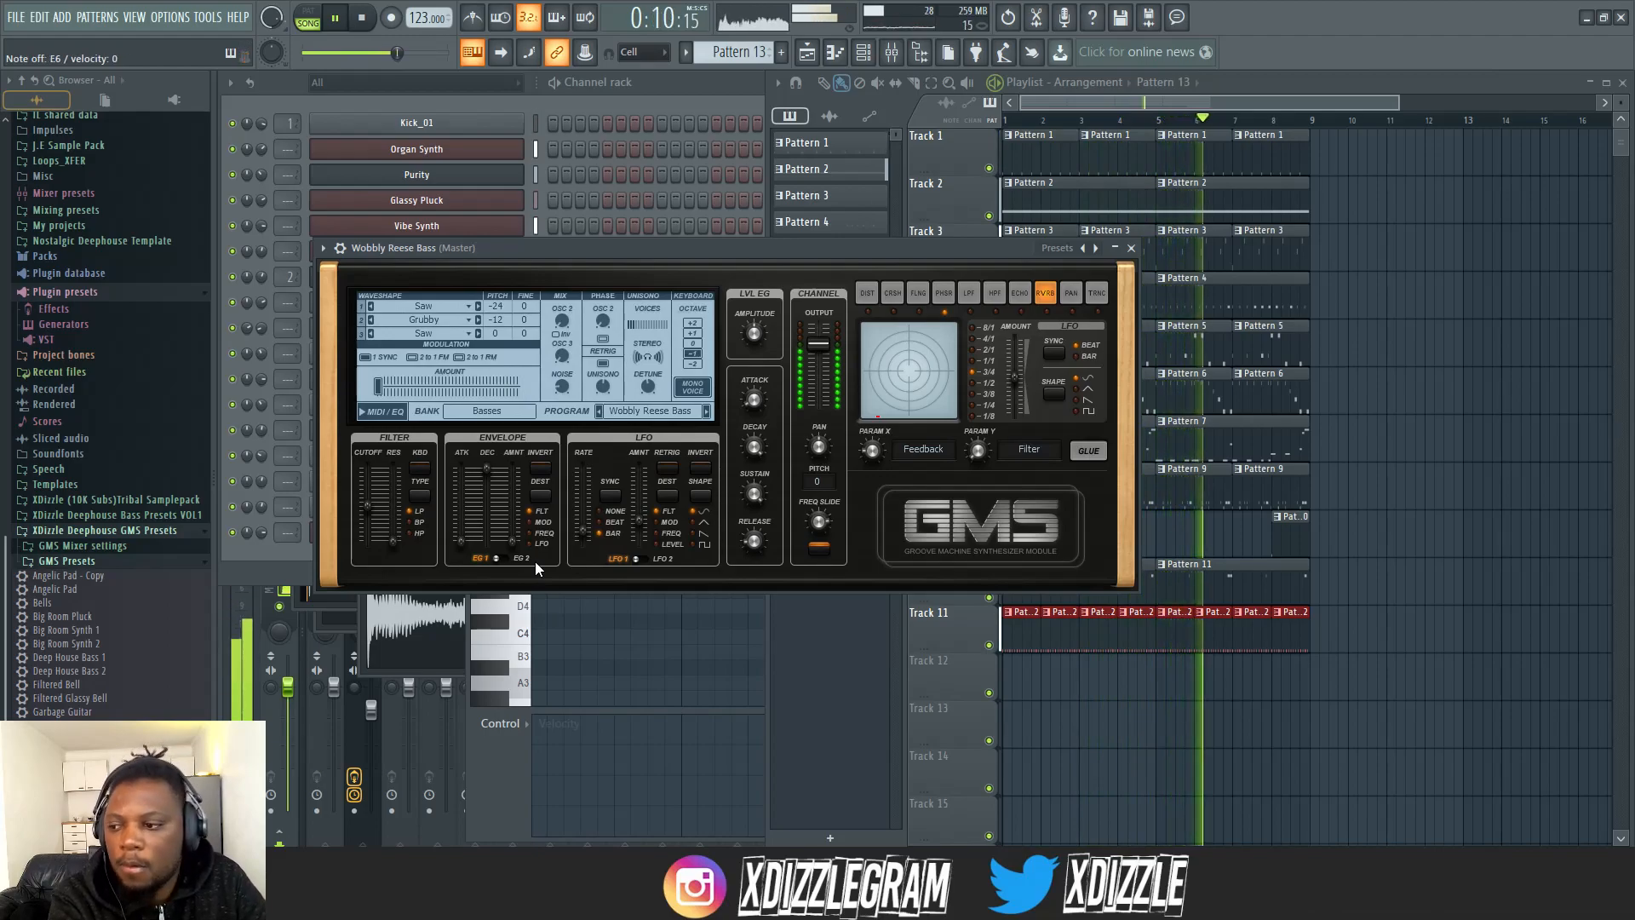
{"action": "key", "text": "u"}
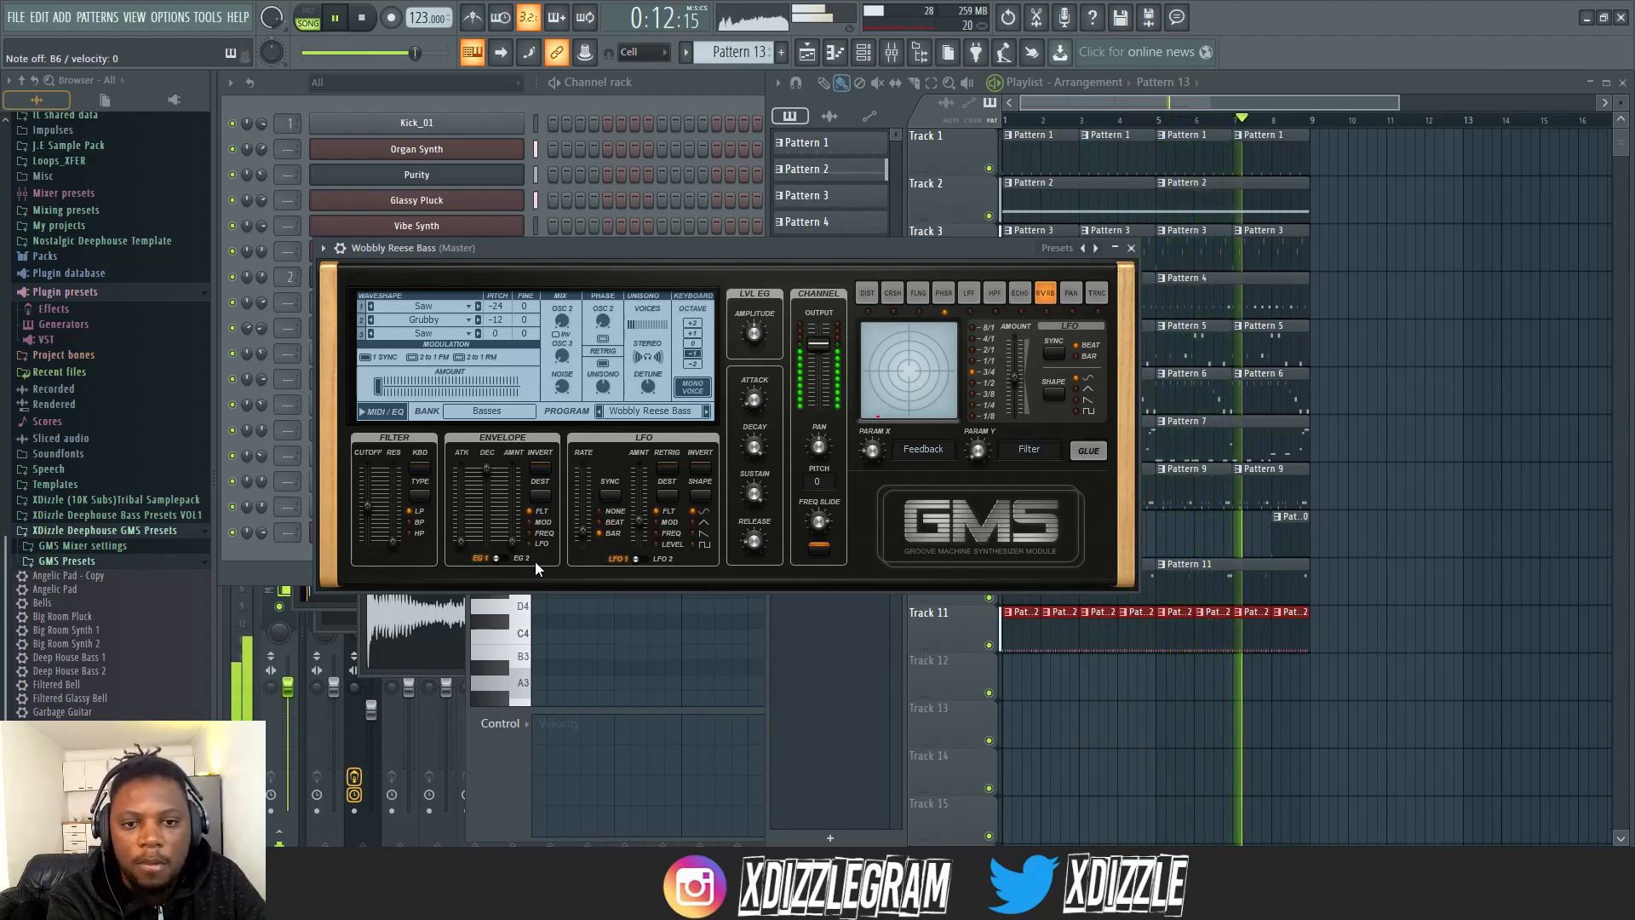
{"action": "key", "text": "e"}
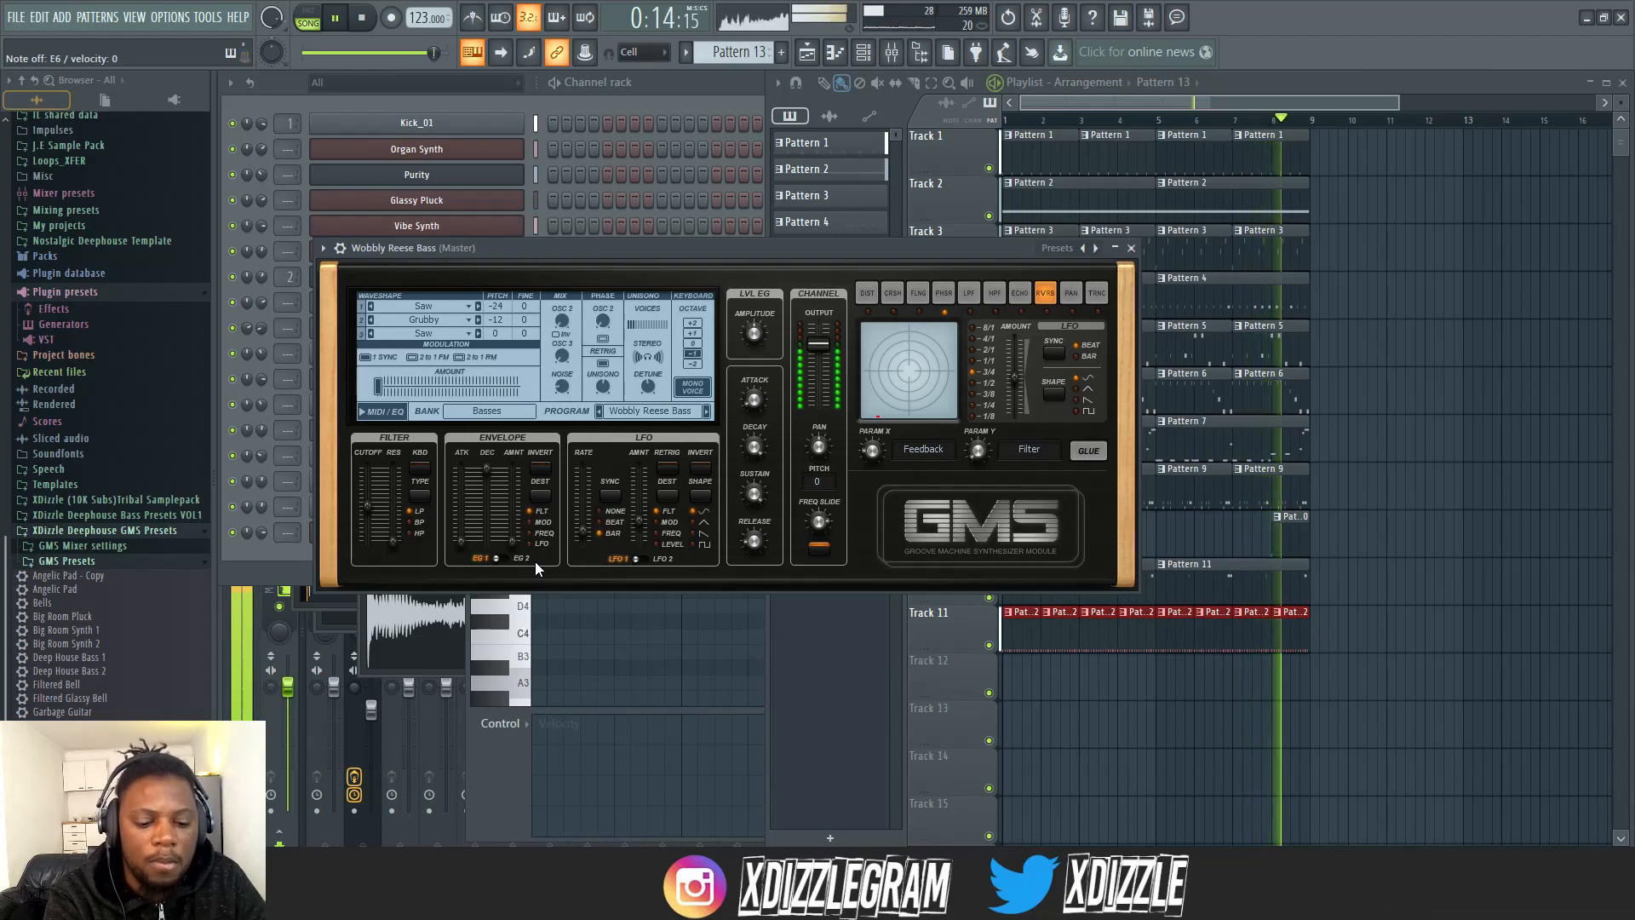
{"action": "key", "text": "w"}
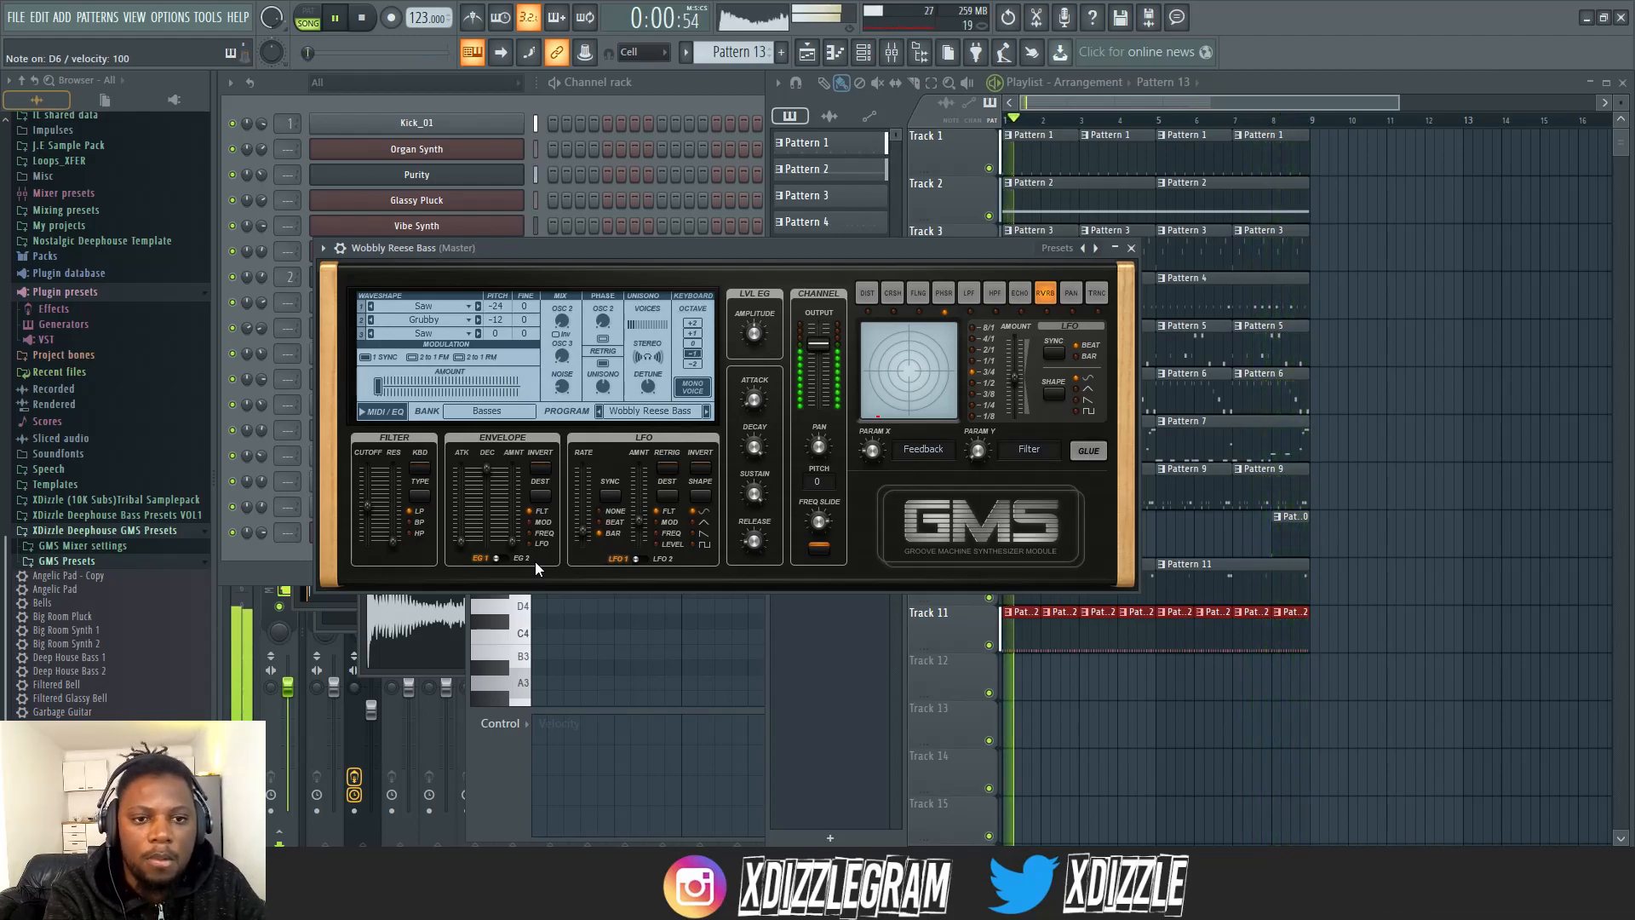
{"action": "key", "text": "e"}
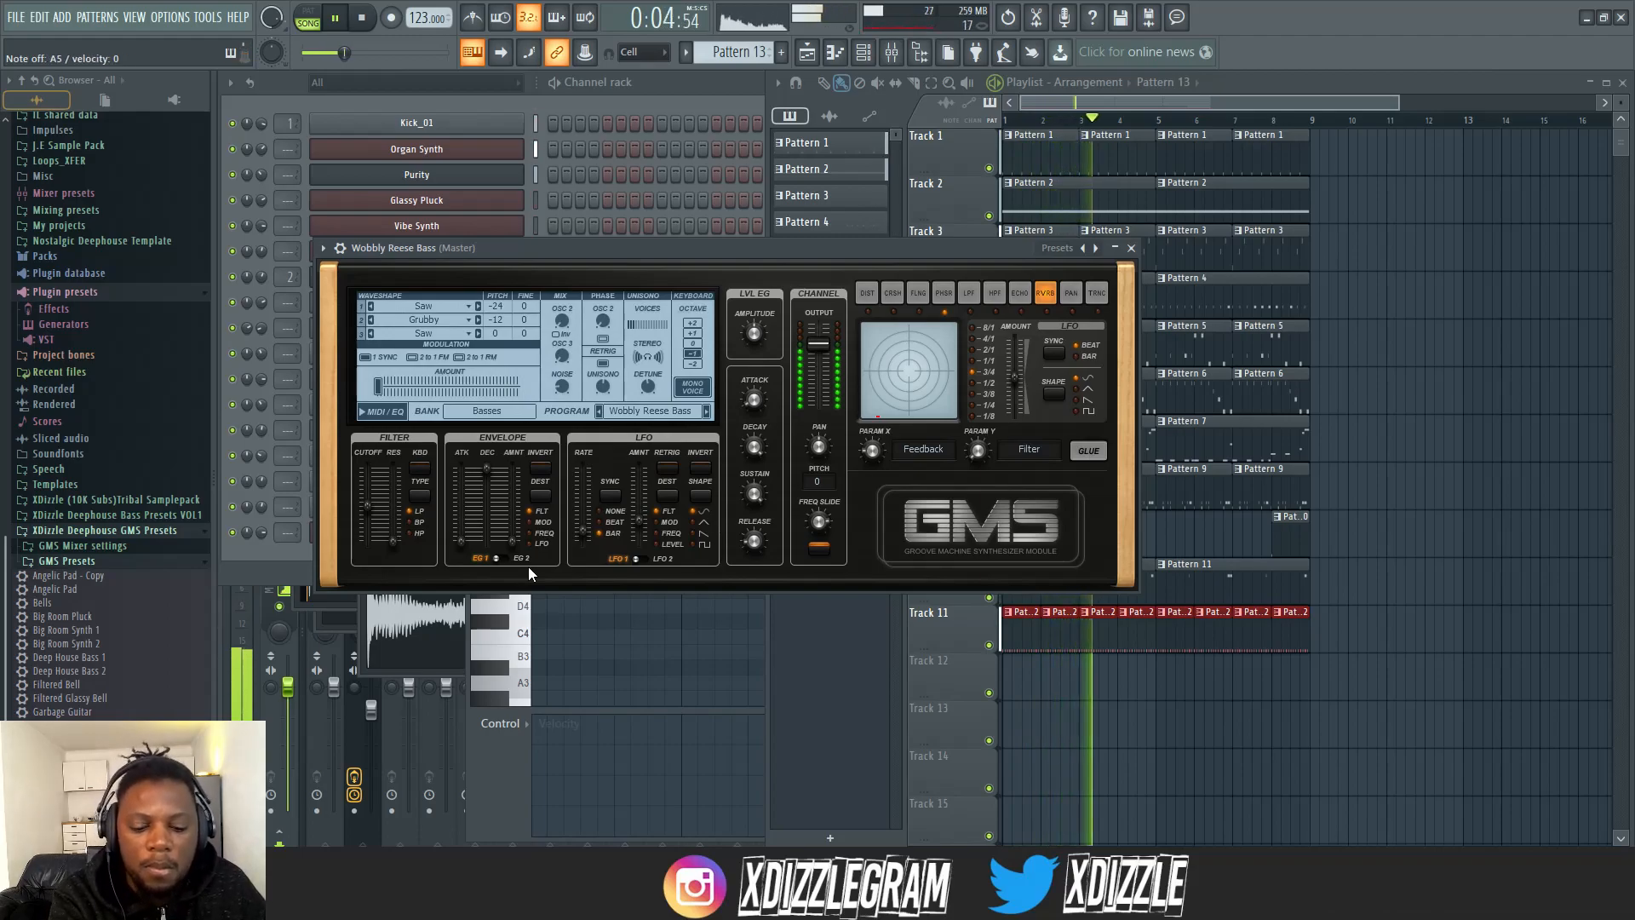
{"action": "key", "text": "e"}
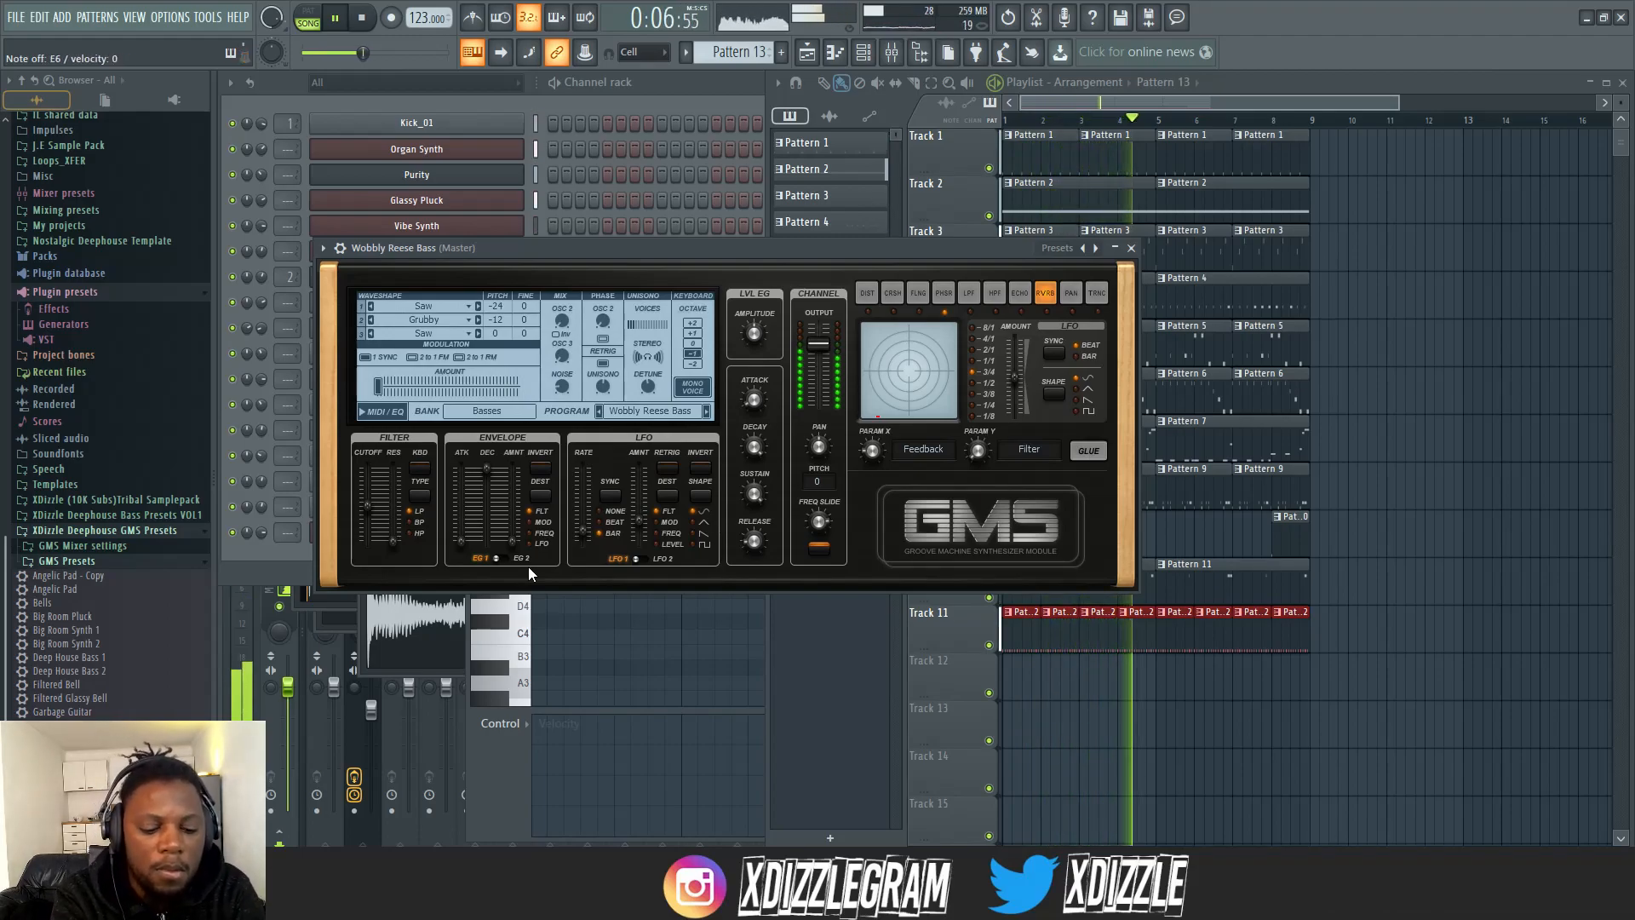
{"action": "key", "text": "y"}
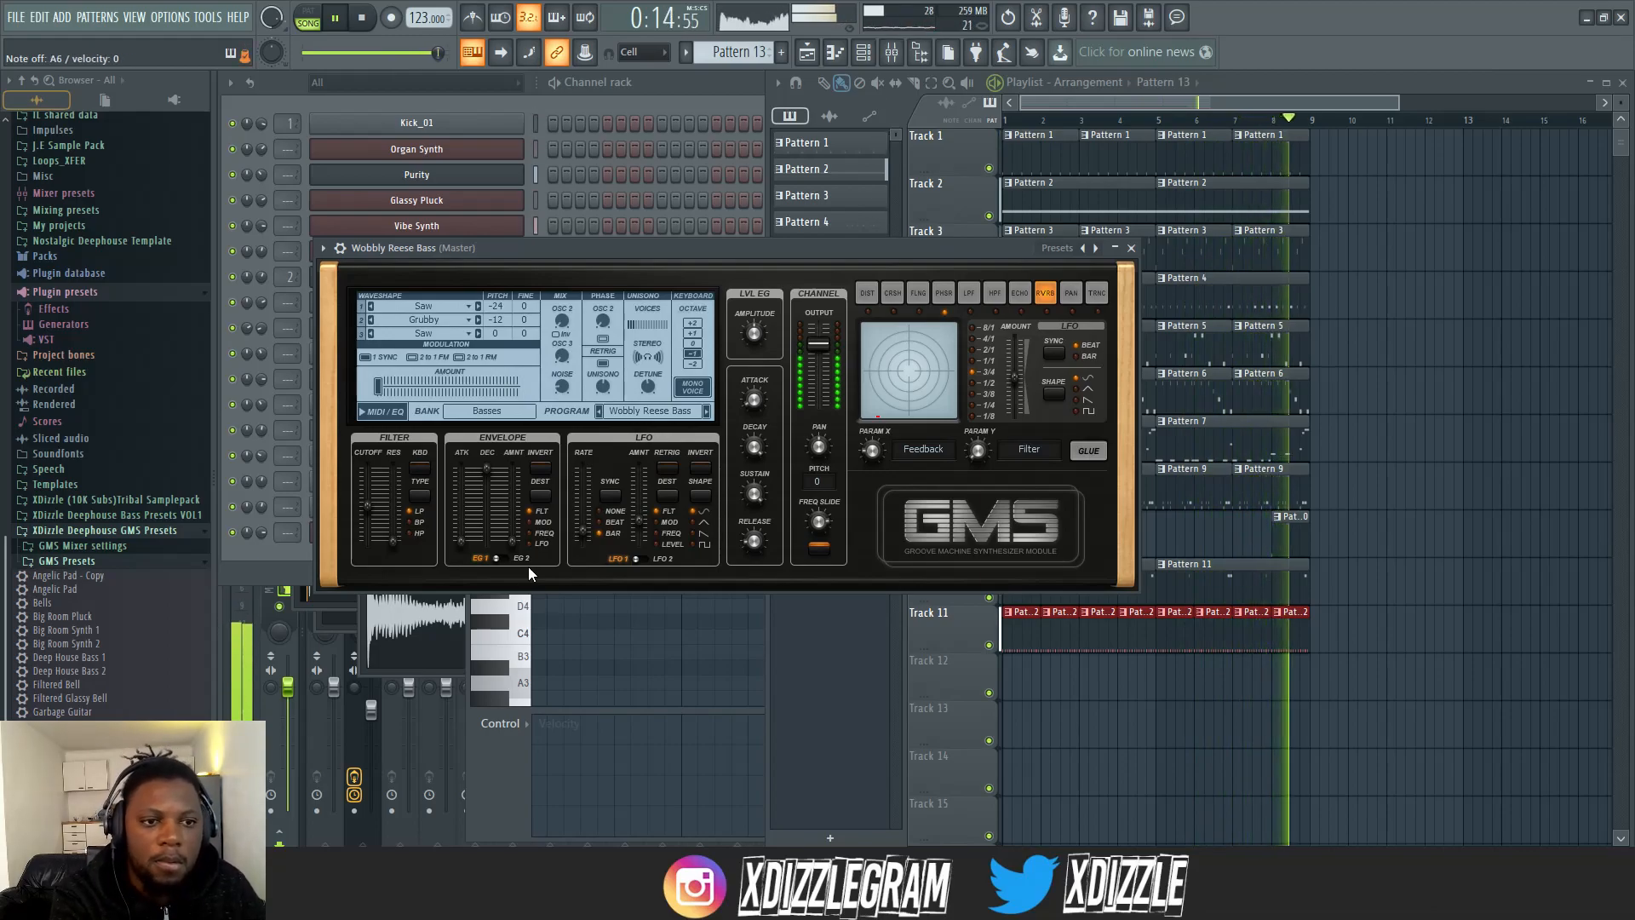
{"action": "key", "text": "space"}
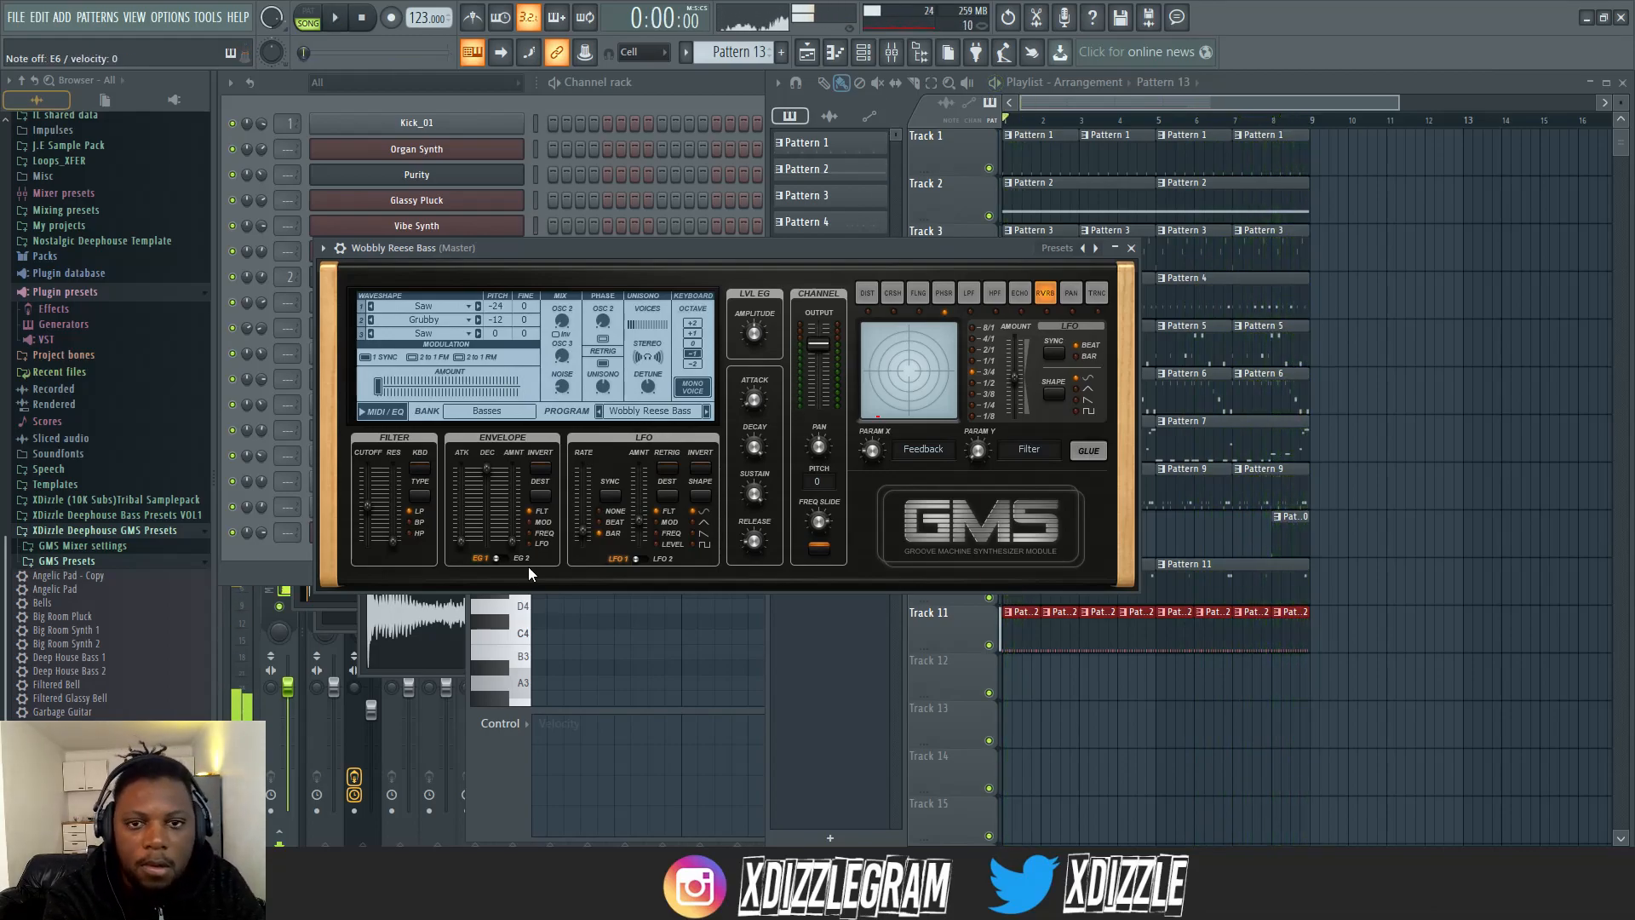
- Record an eight-bar Wobbly Reese Bass line into Pattern 13 over the song, using the notes E6, D6, A6 and B6
{"action": "left_click", "coordinate": [671, 91]}
{"action": "left_click", "coordinate": [1303, 84]}
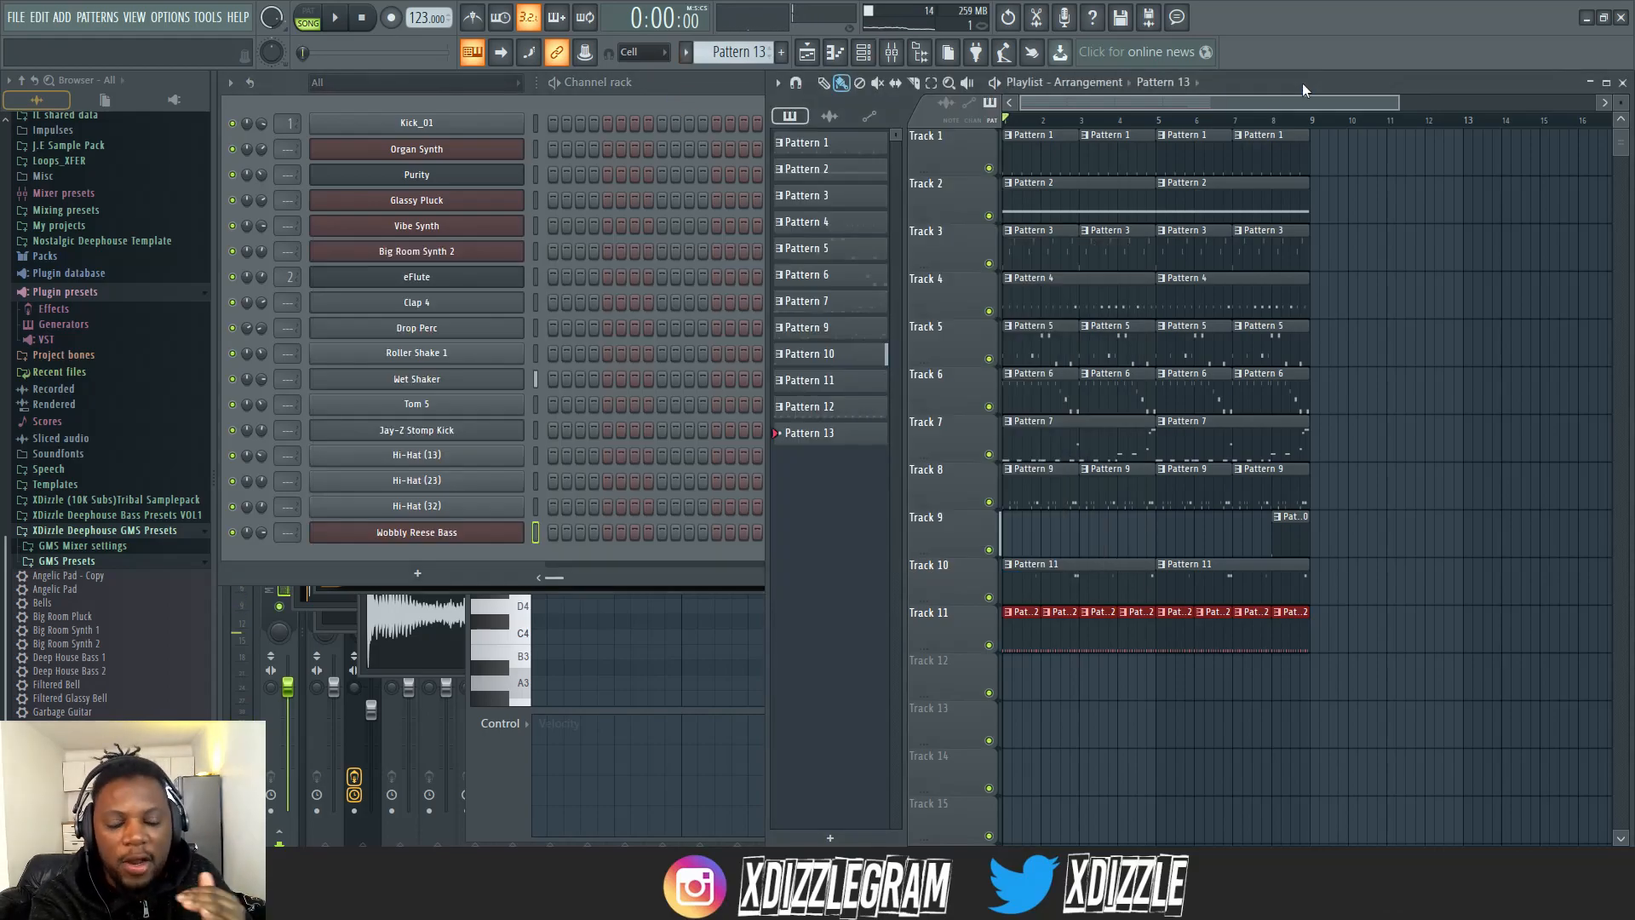
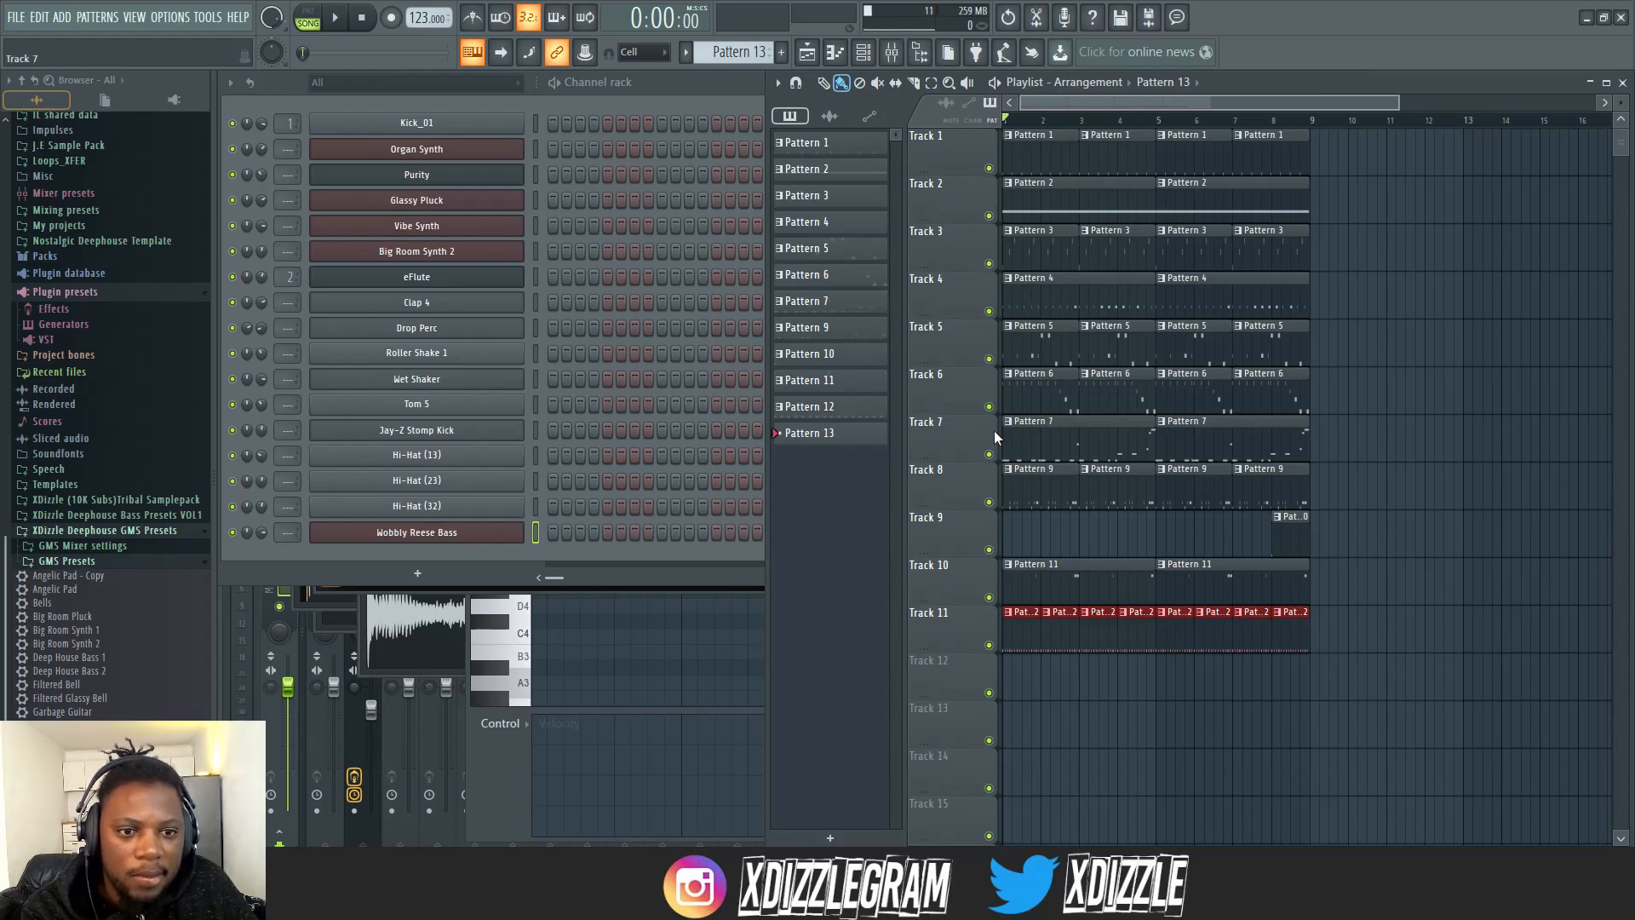
{"action": "left_click", "coordinate": [659, 109]}
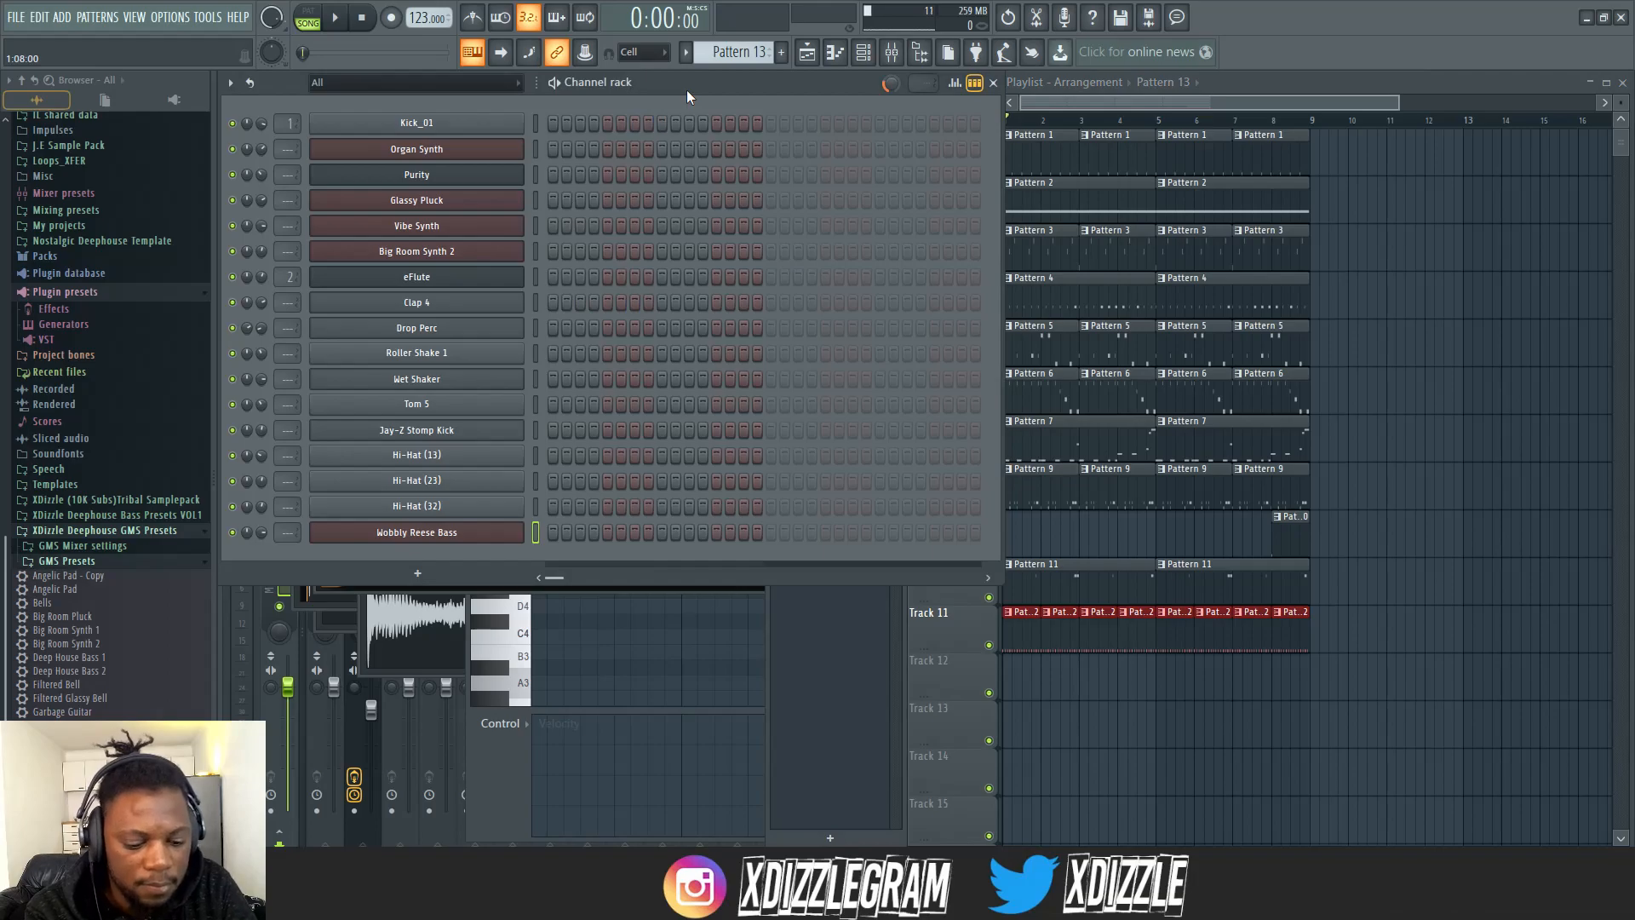
{"action": "key", "text": "e"}
{"action": "key", "text": "r"}
{"action": "key", "text": "space"}
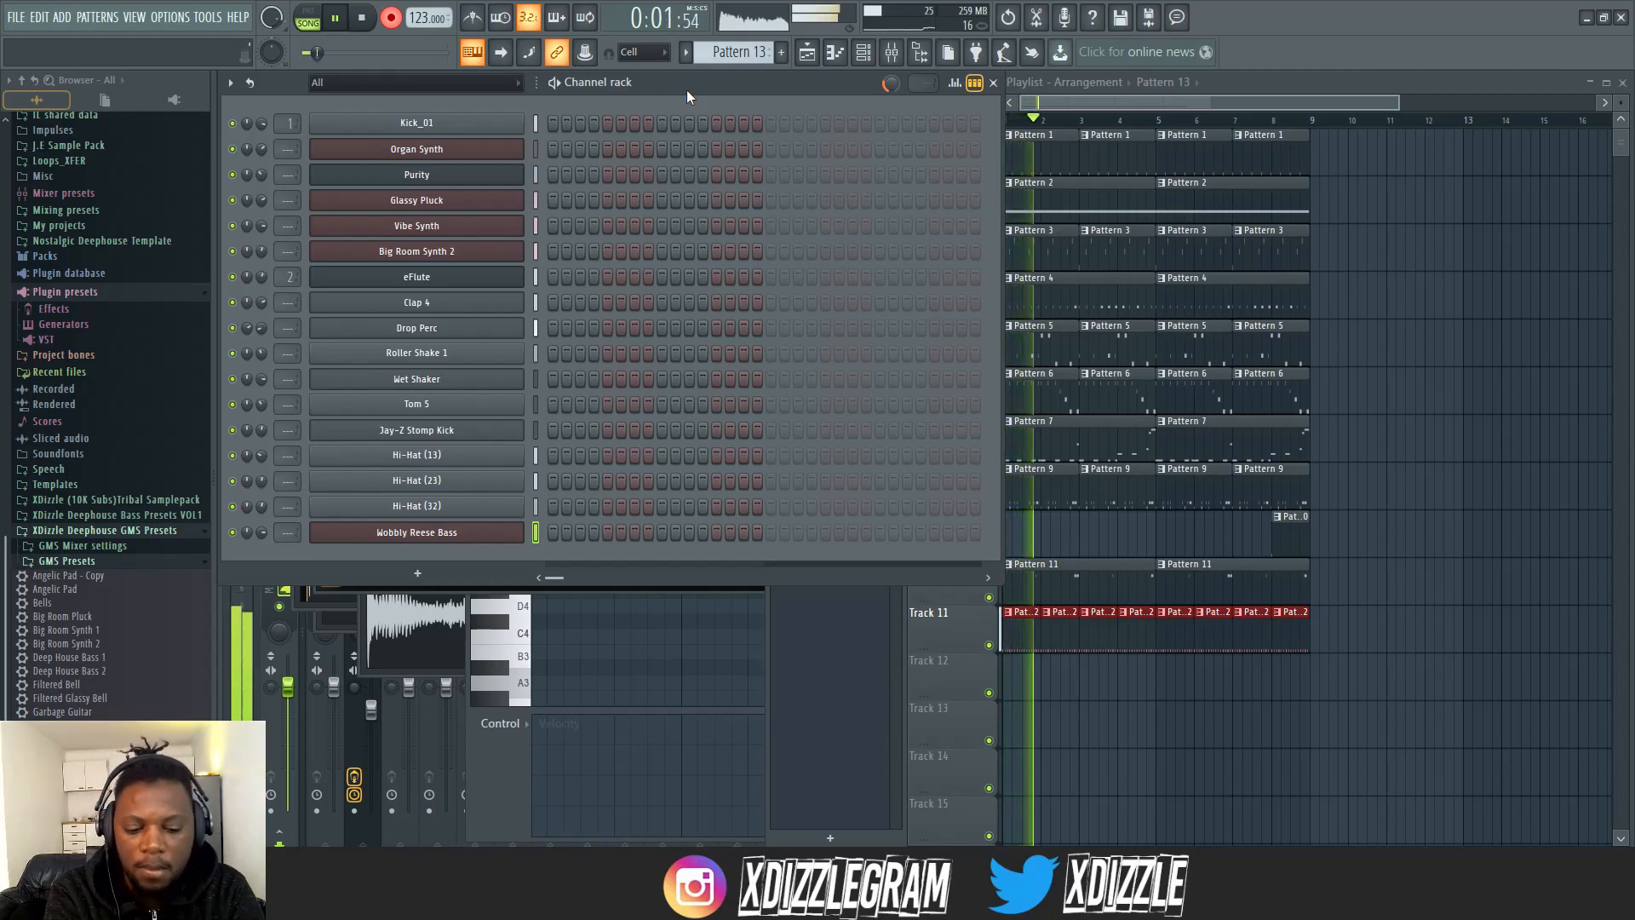
{"action": "key", "text": "e"}
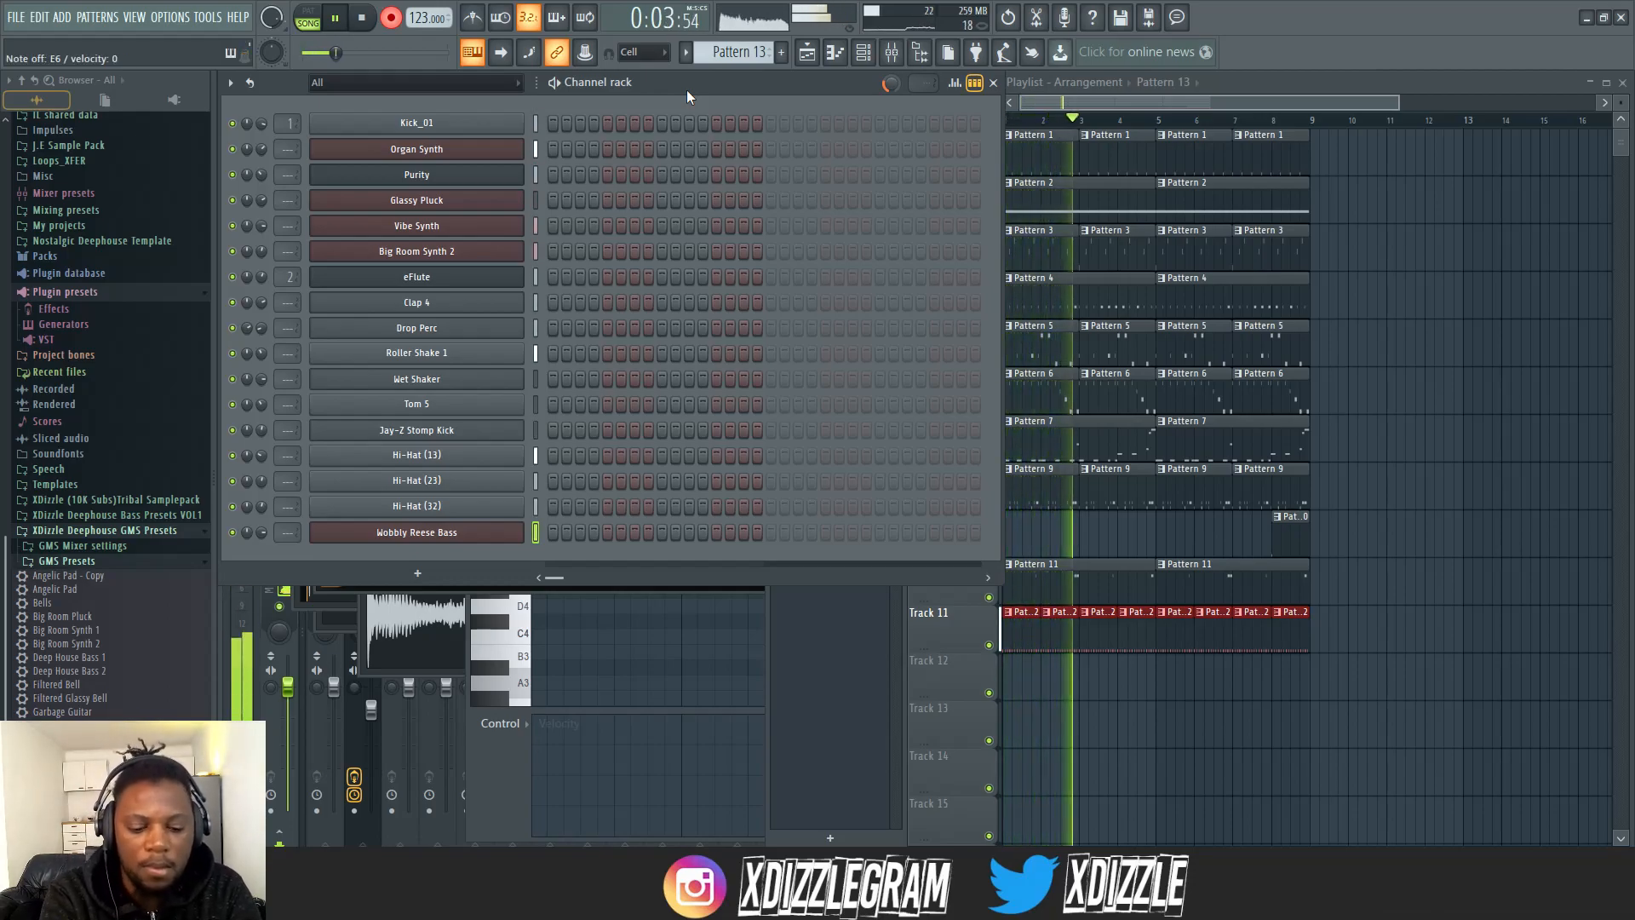
{"action": "key", "text": "w"}
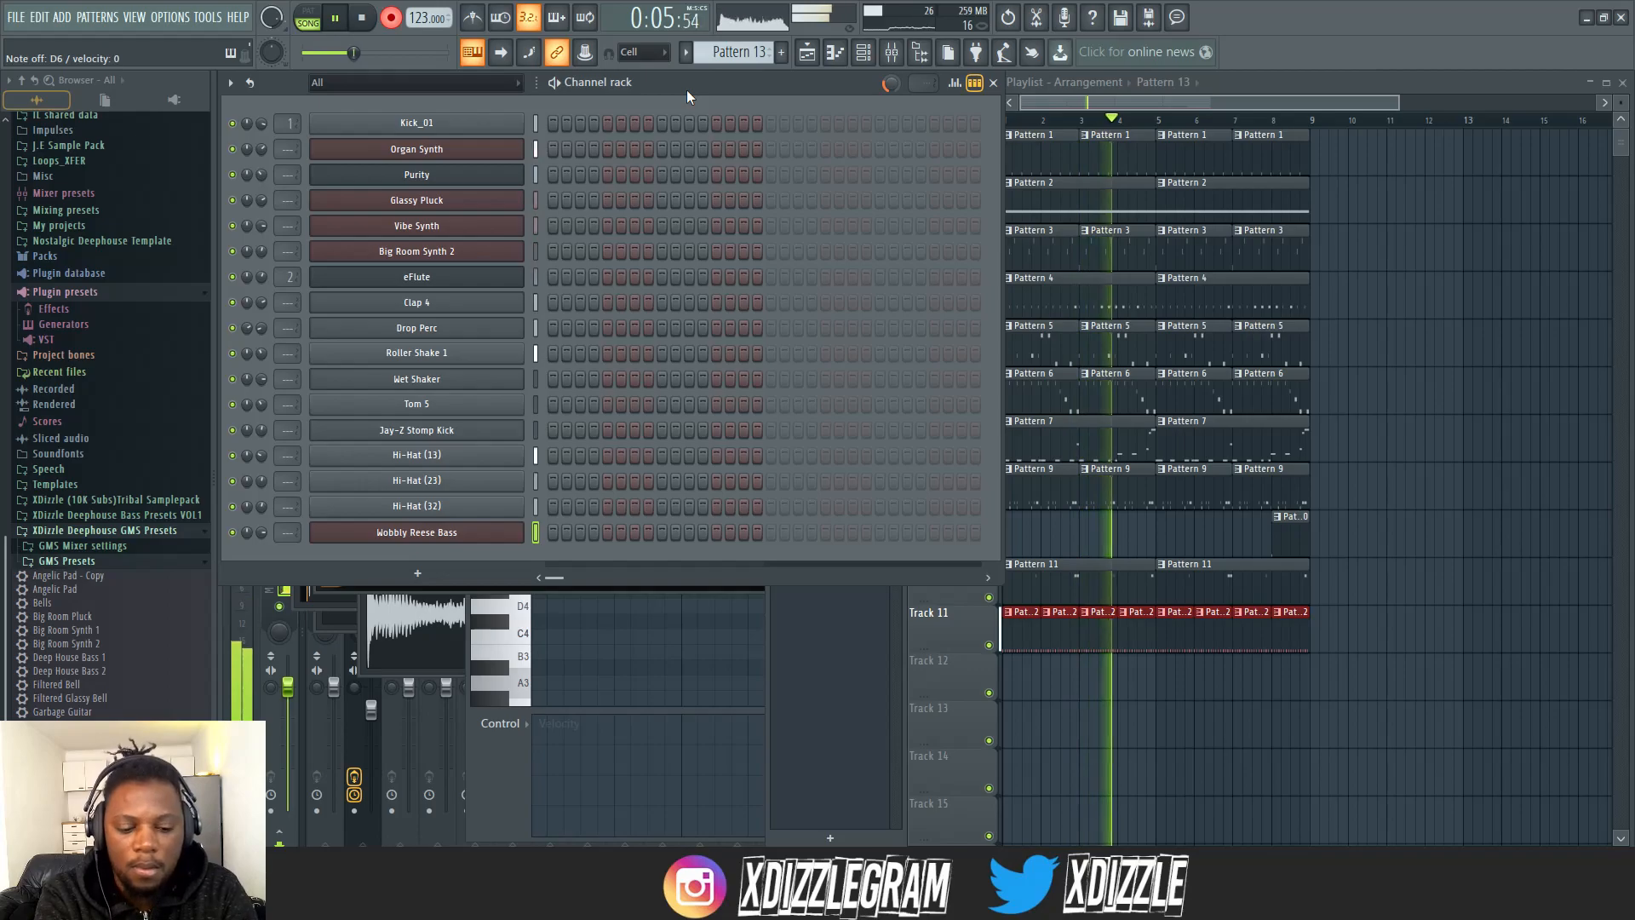
{"action": "key", "text": "y"}
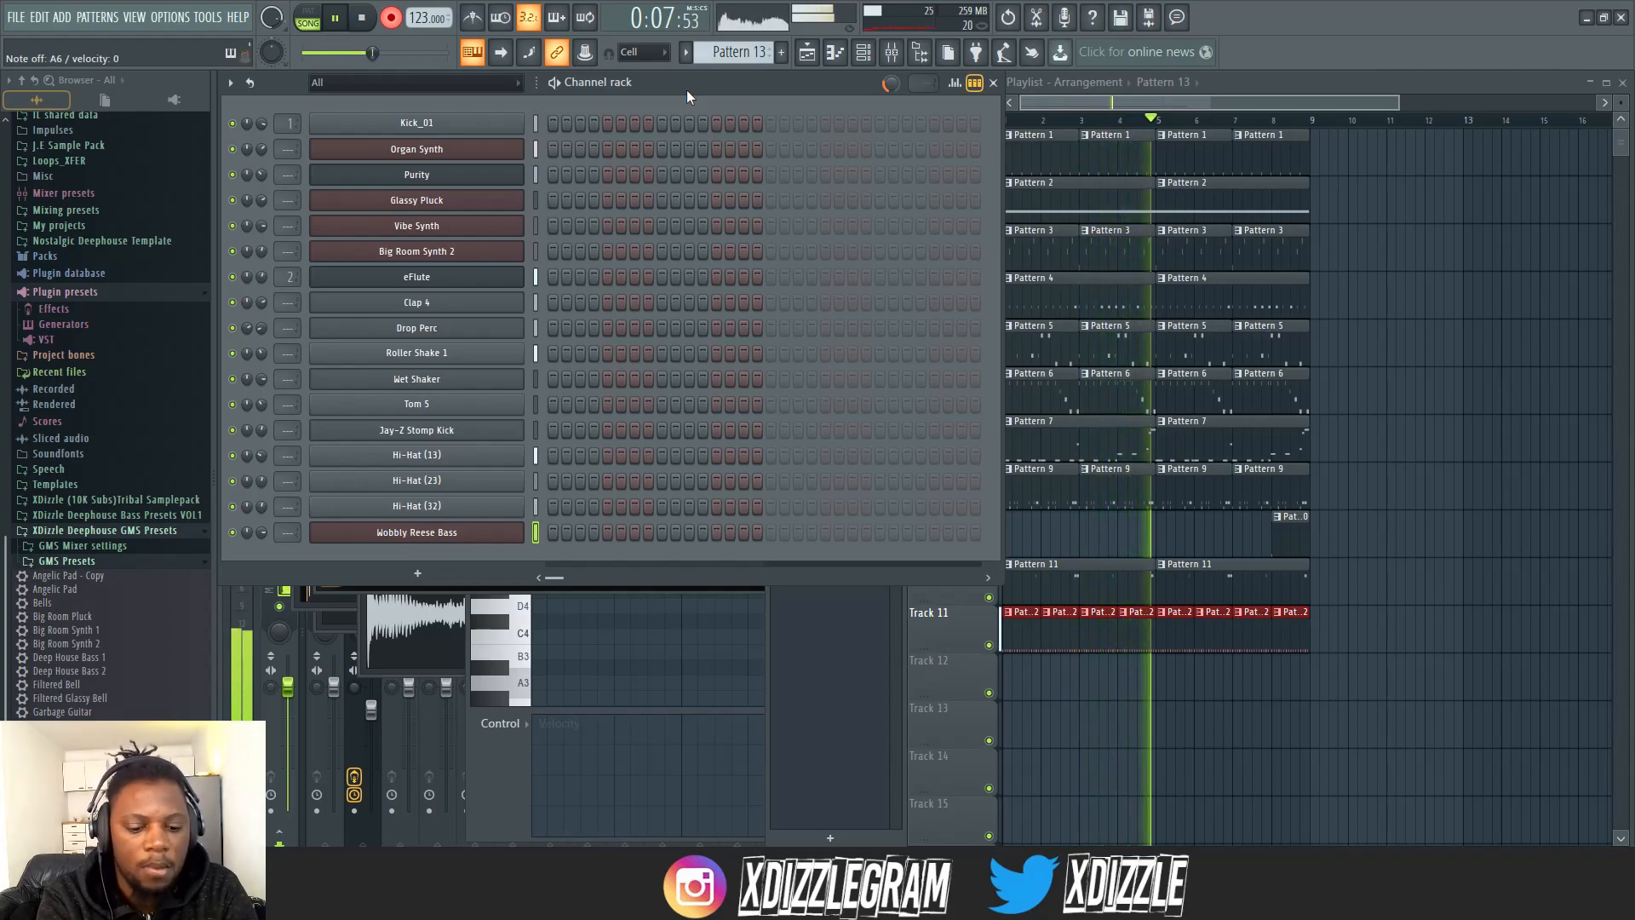
{"action": "key", "text": "u"}
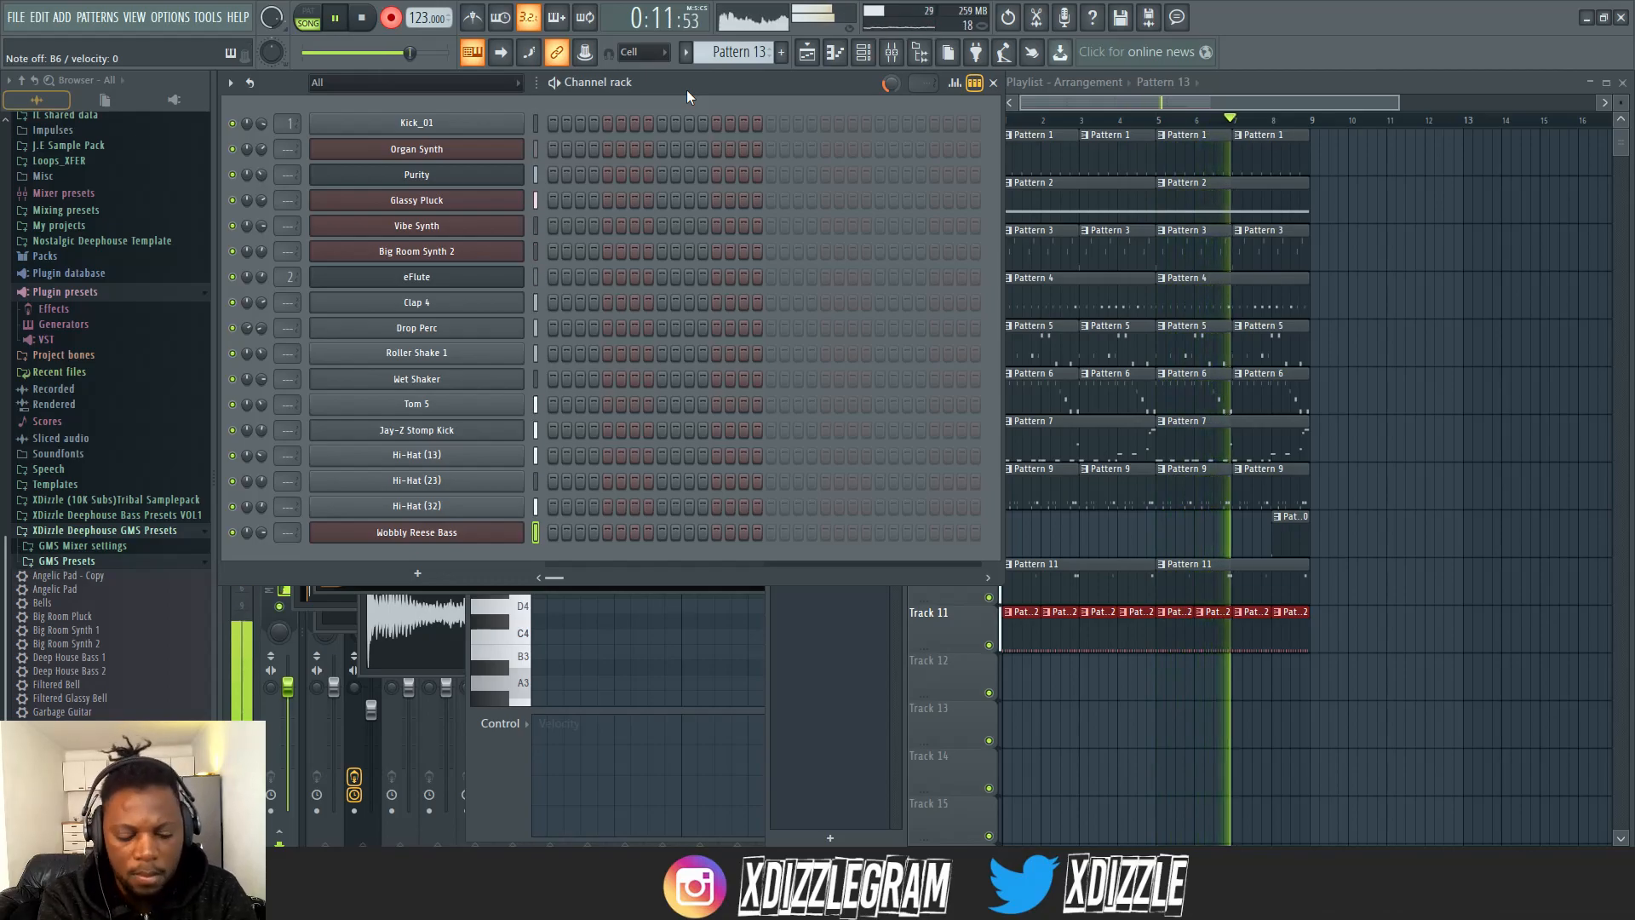
{"action": "key", "text": "e"}
{"action": "key", "text": "y"}
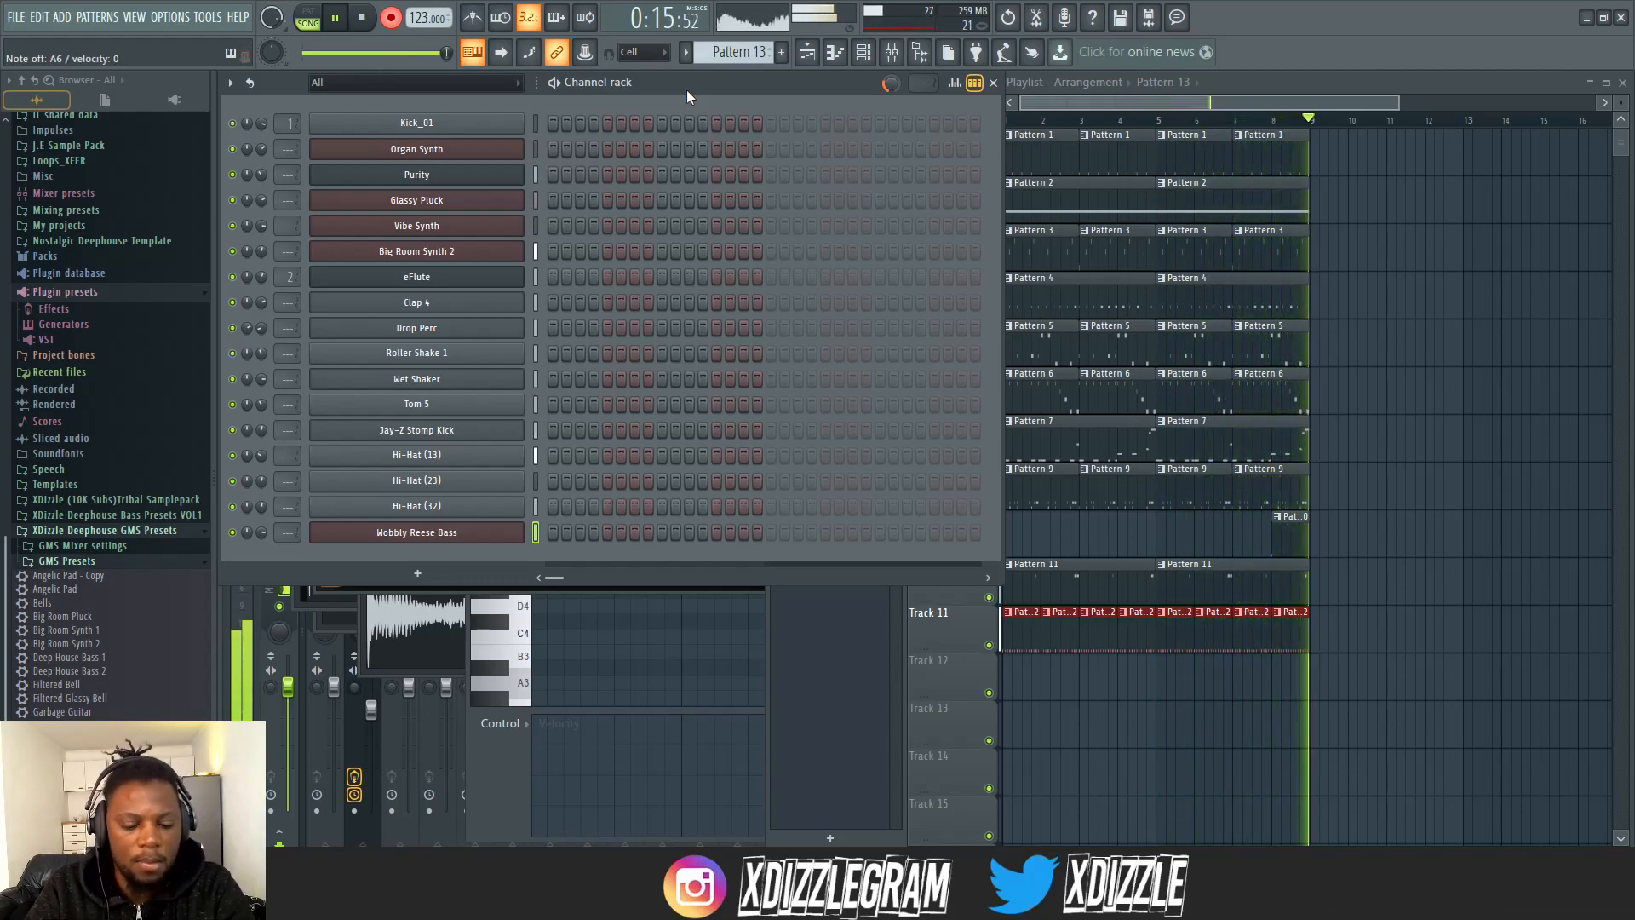
{"action": "key", "text": "space"}
- Quantize the recorded bass notes of Pattern 13 and return to the playlist
{"action": "left_click", "coordinate": [687, 538]}
{"action": "key", "text": "alt+q"}
{"action": "key", "text": "Return"}
{"action": "left_click", "coordinate": [1222, 110]}
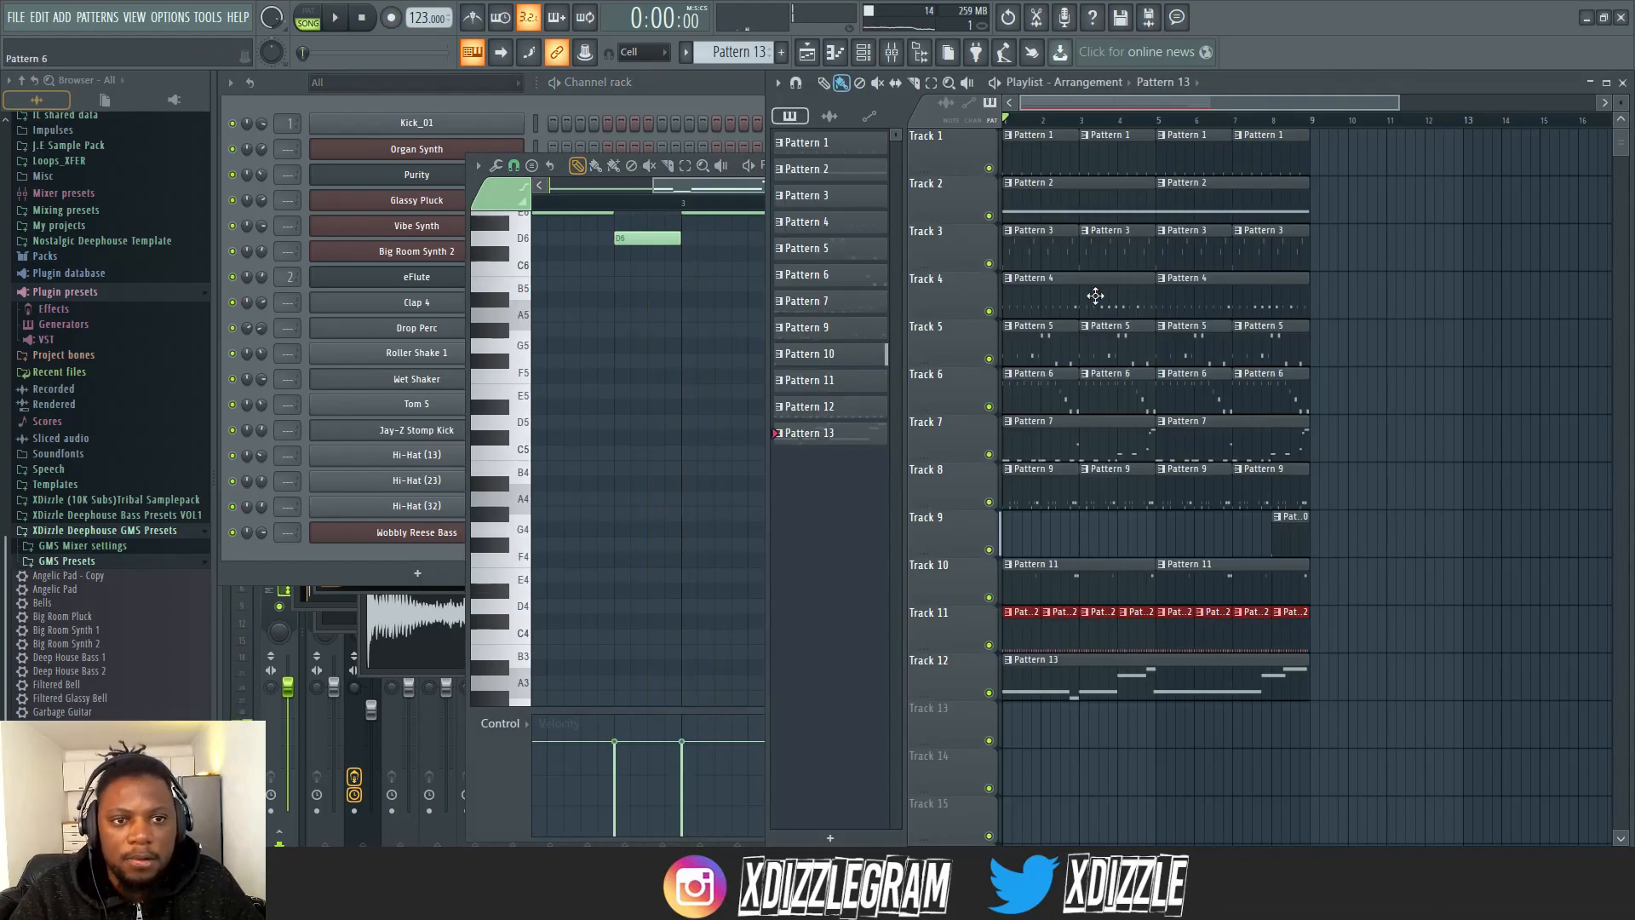
- With eFlute muted and the song playing, raise the Wobbly Reese Bass output slightly and set its filter cutoff to 0.57
{"action": "left_click", "coordinate": [653, 83]}
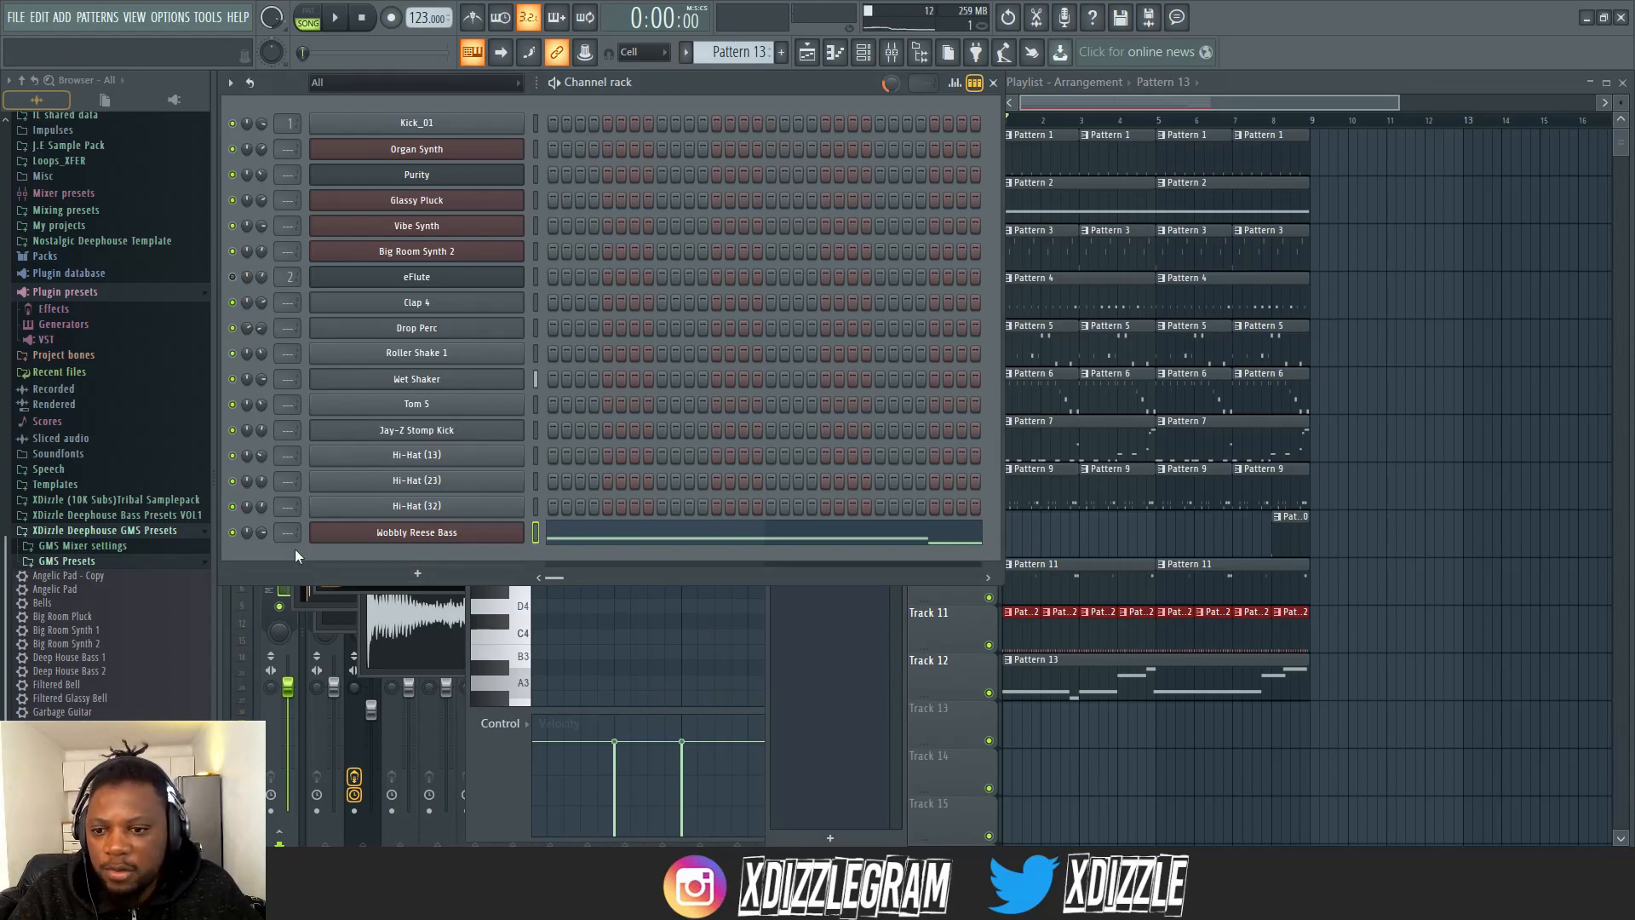
{"action": "key", "text": "space"}
{"action": "left_click", "coordinate": [457, 533]}
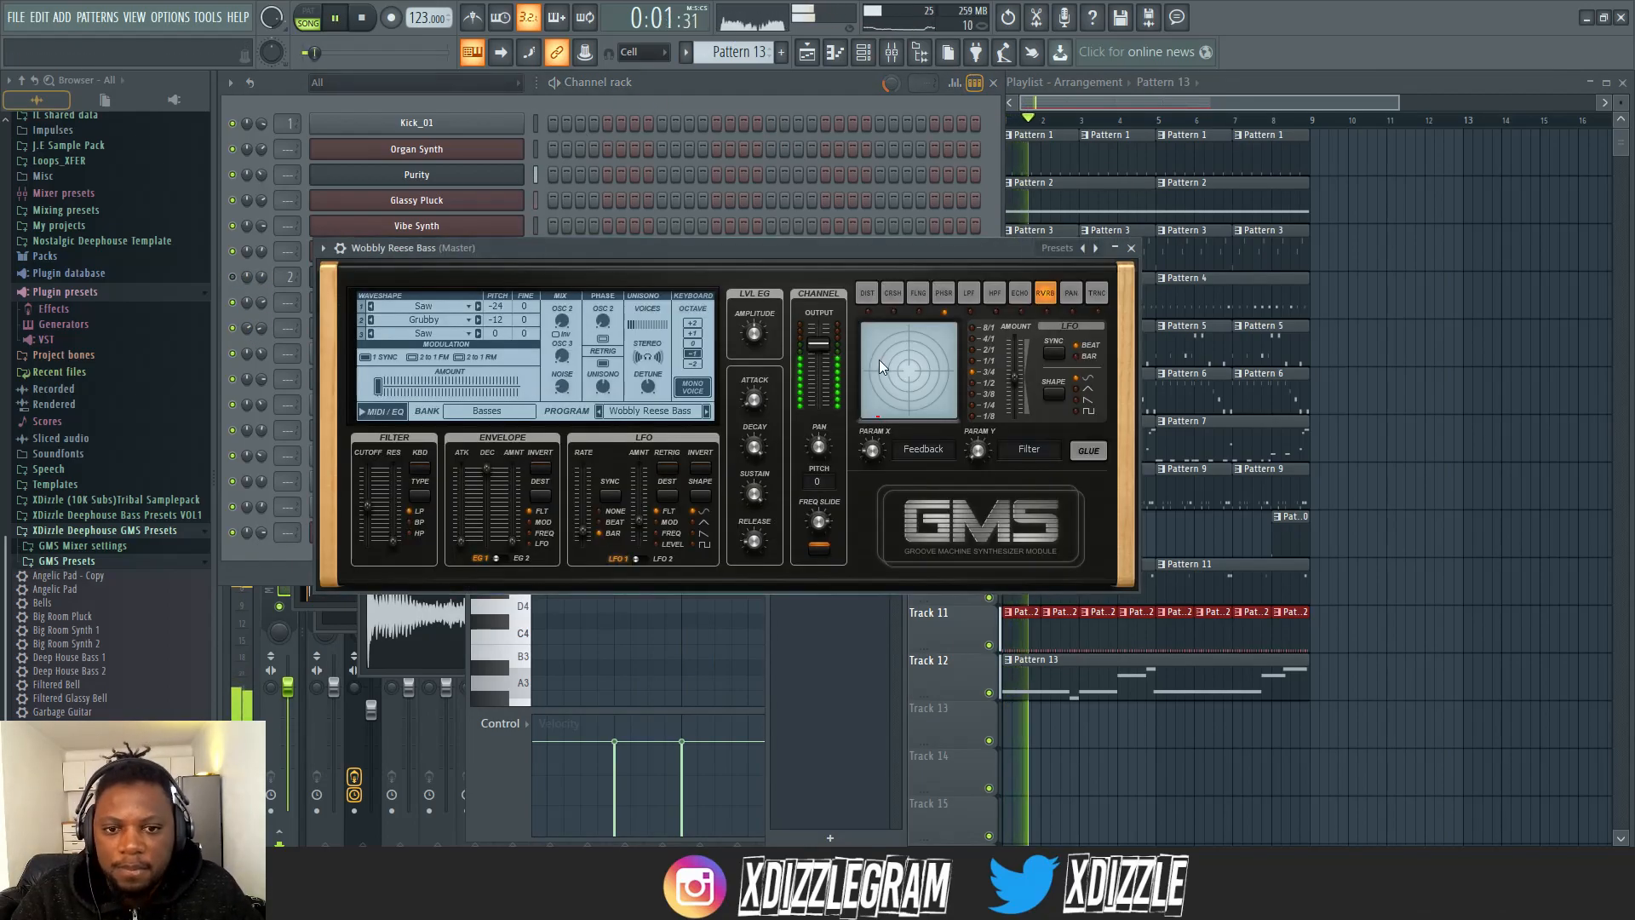
{"action": "left_click_drag", "start_coordinate": [819, 344], "coordinate": [819, 339]}
{"action": "left_click_drag", "start_coordinate": [367, 507], "coordinate": [368, 505]}
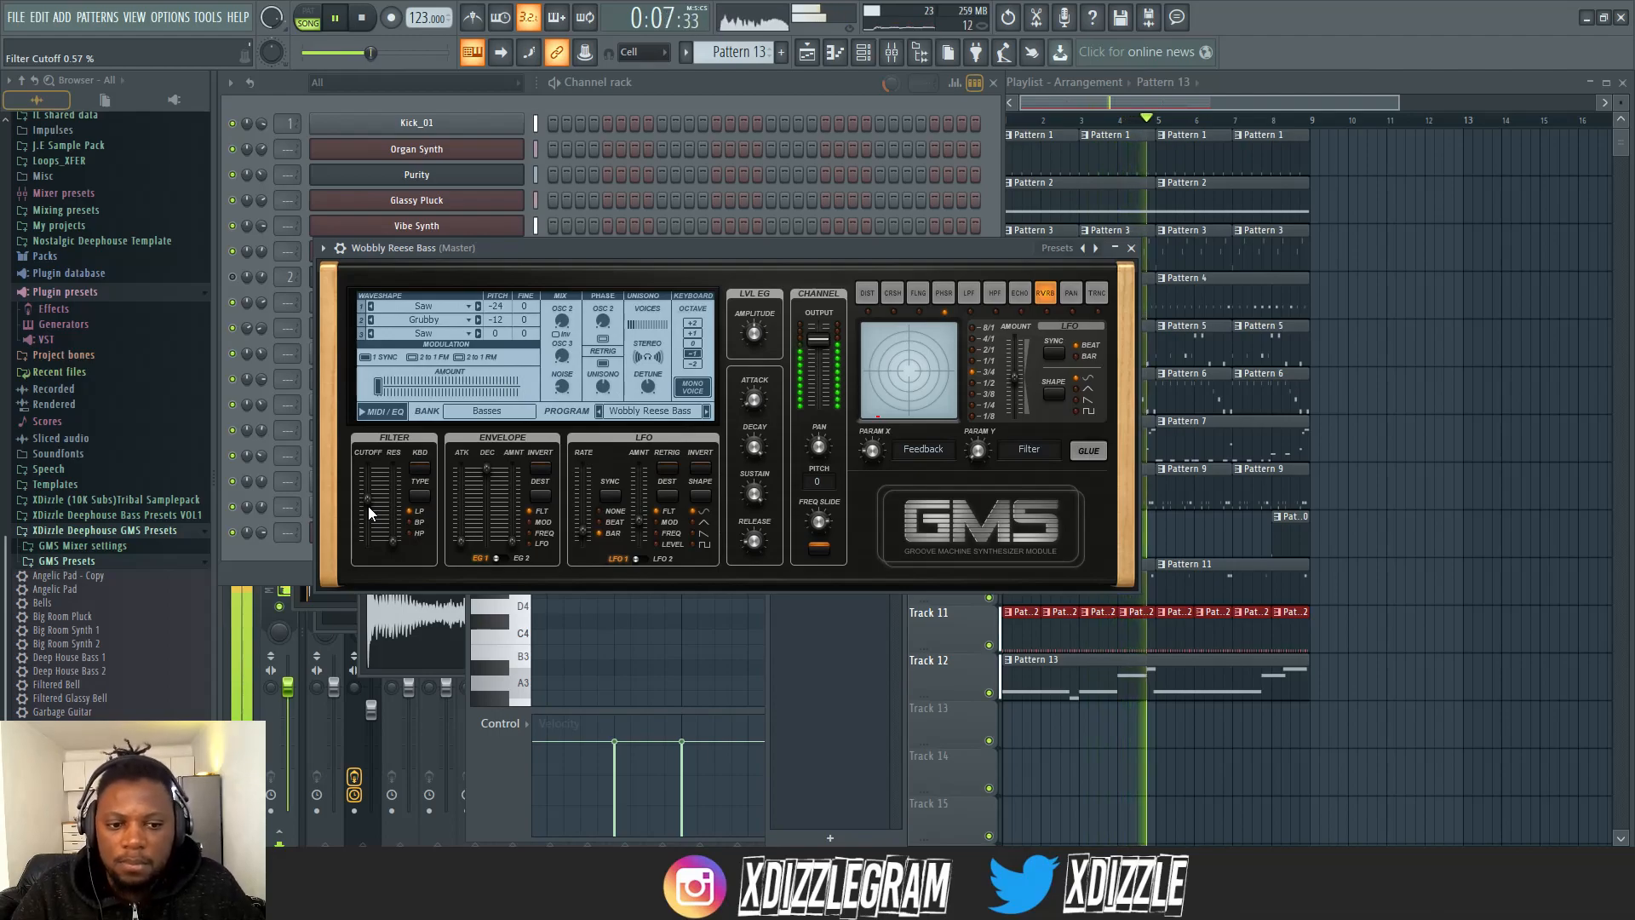
- Raise the short B6 note before bar 5 to C7 and lengthen the final B6 note to the end of bar 8
{"action": "double_click", "coordinate": [1157, 668]}
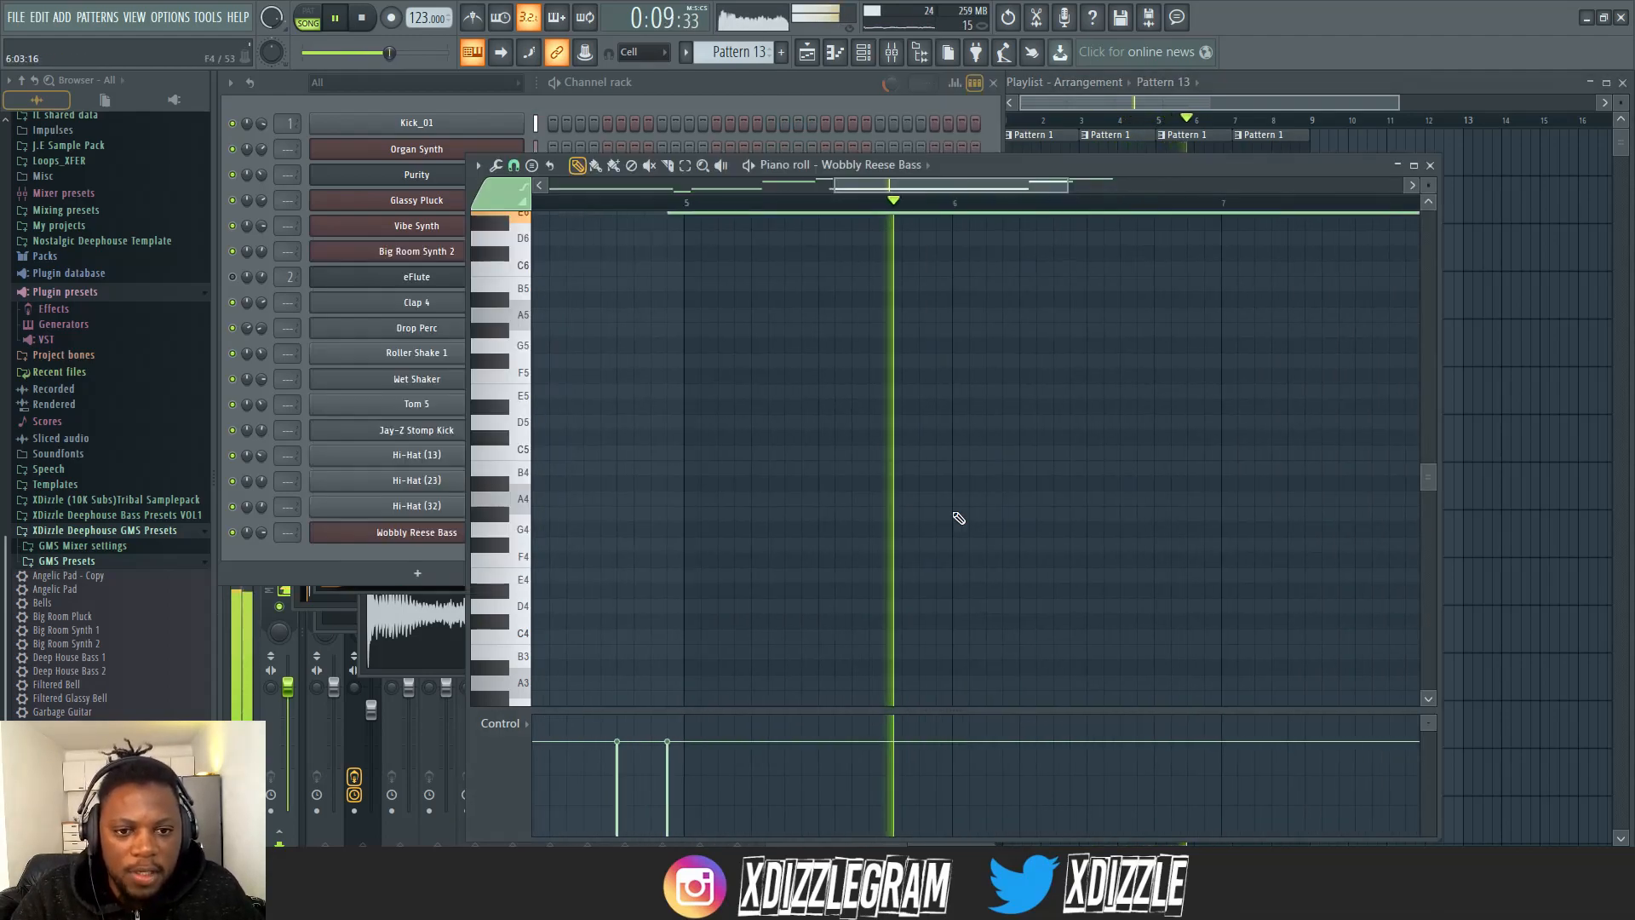
{"action": "scroll", "coordinate": [822, 340], "scroll_direction": "up", "scroll_amount": 5}
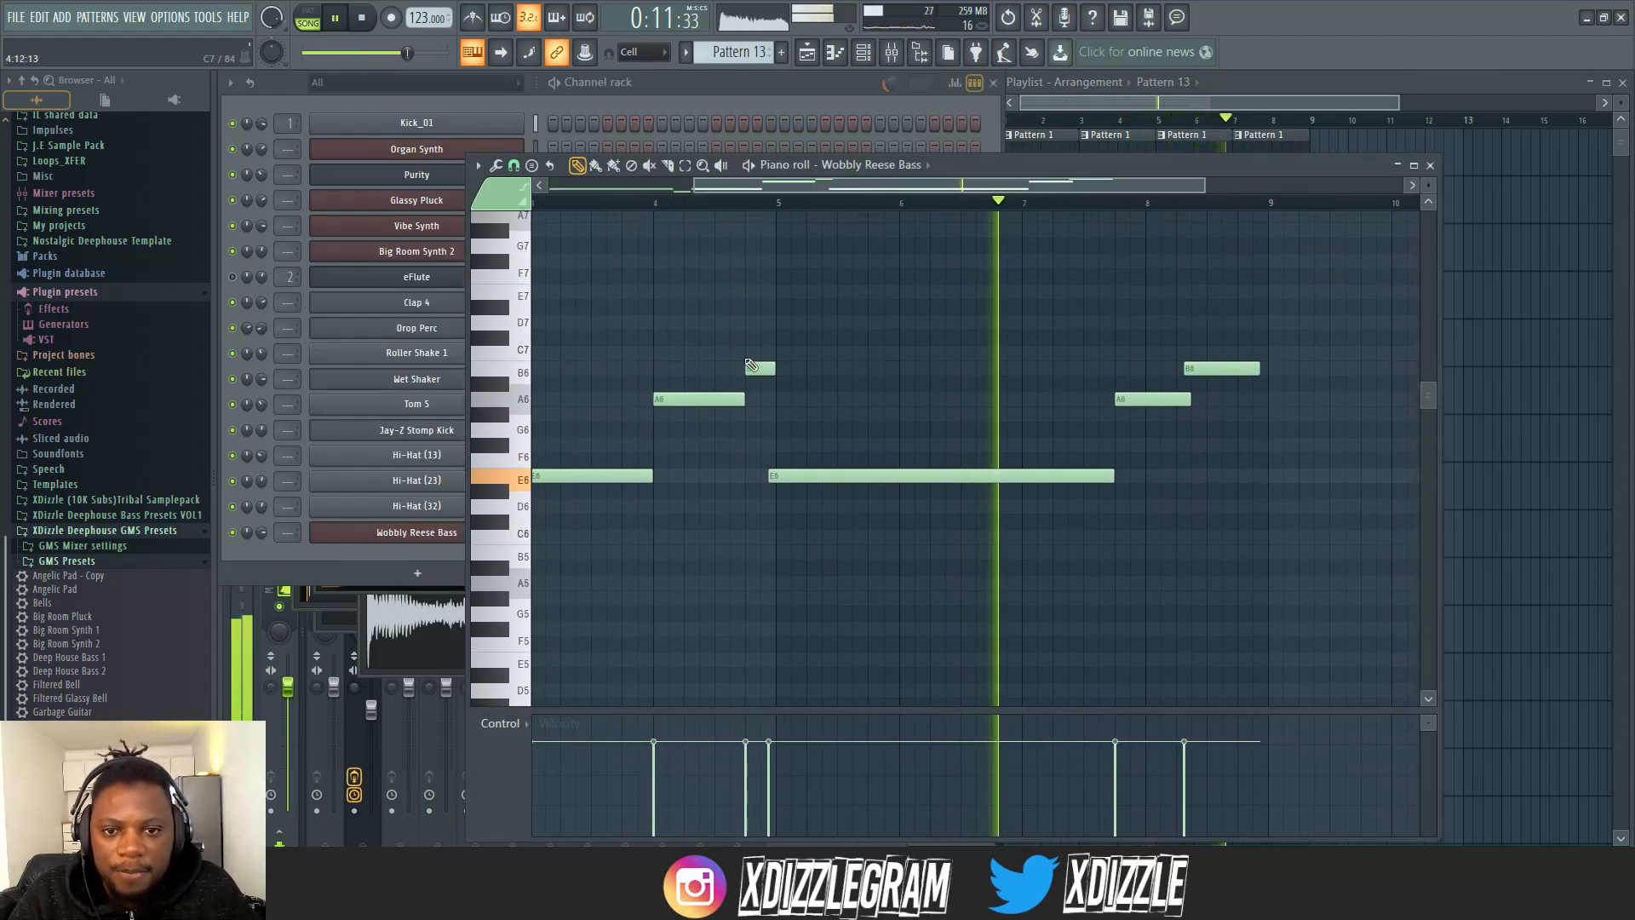
{"action": "left_click_drag", "start_coordinate": [759, 377], "coordinate": [758, 361]}
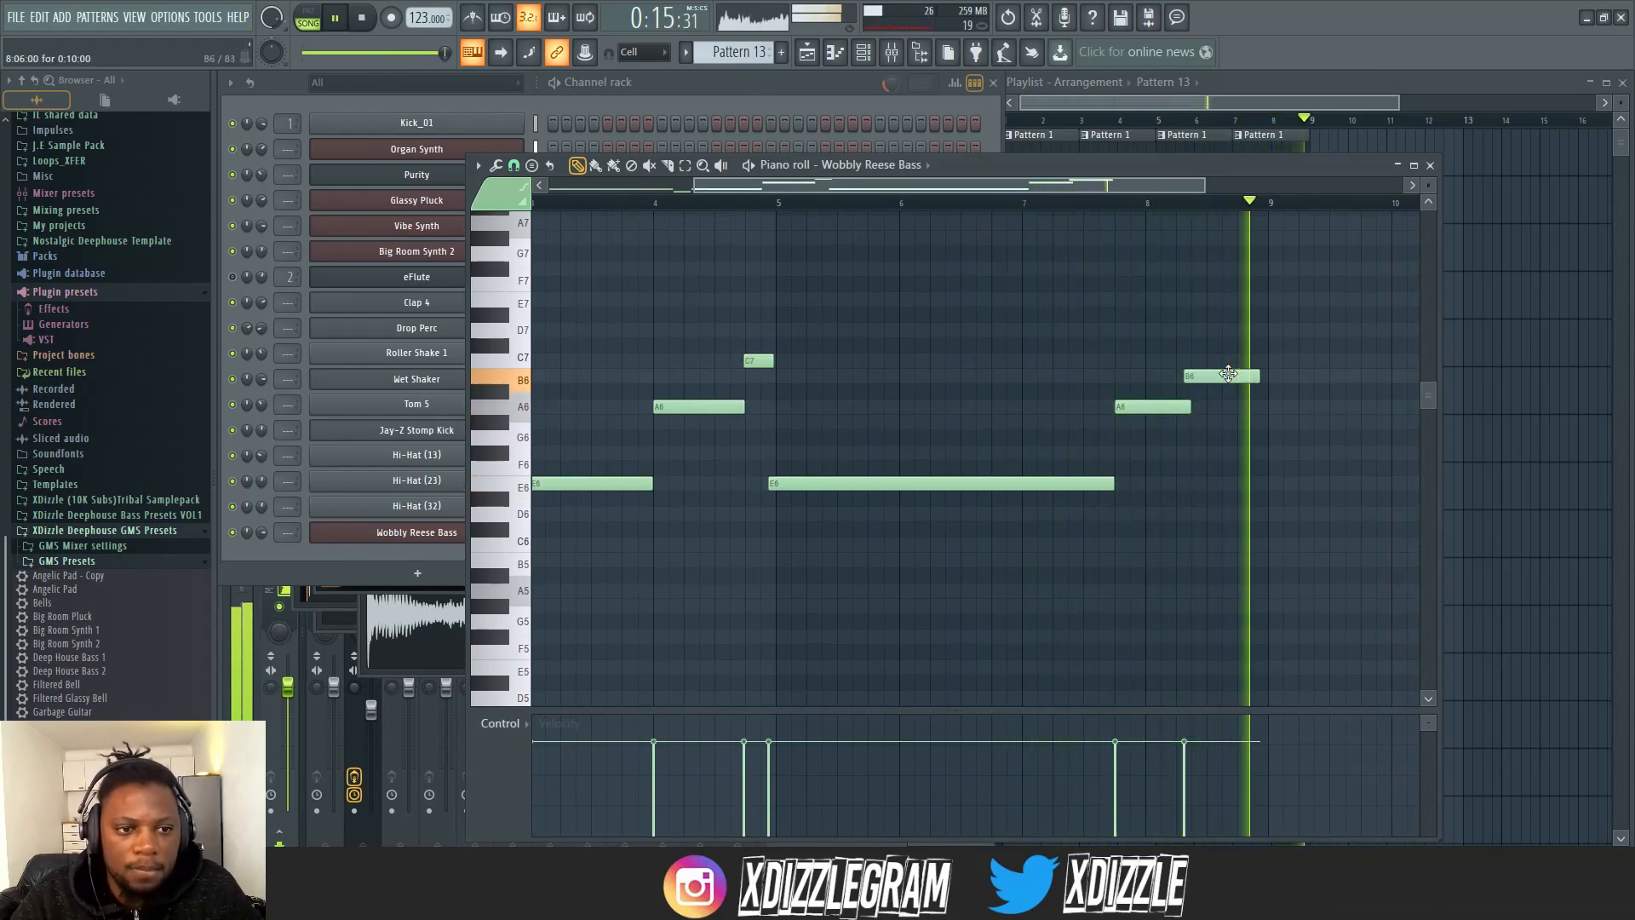
{"action": "scroll", "coordinate": [1216, 205], "scroll_direction": "up", "scroll_amount": 4}
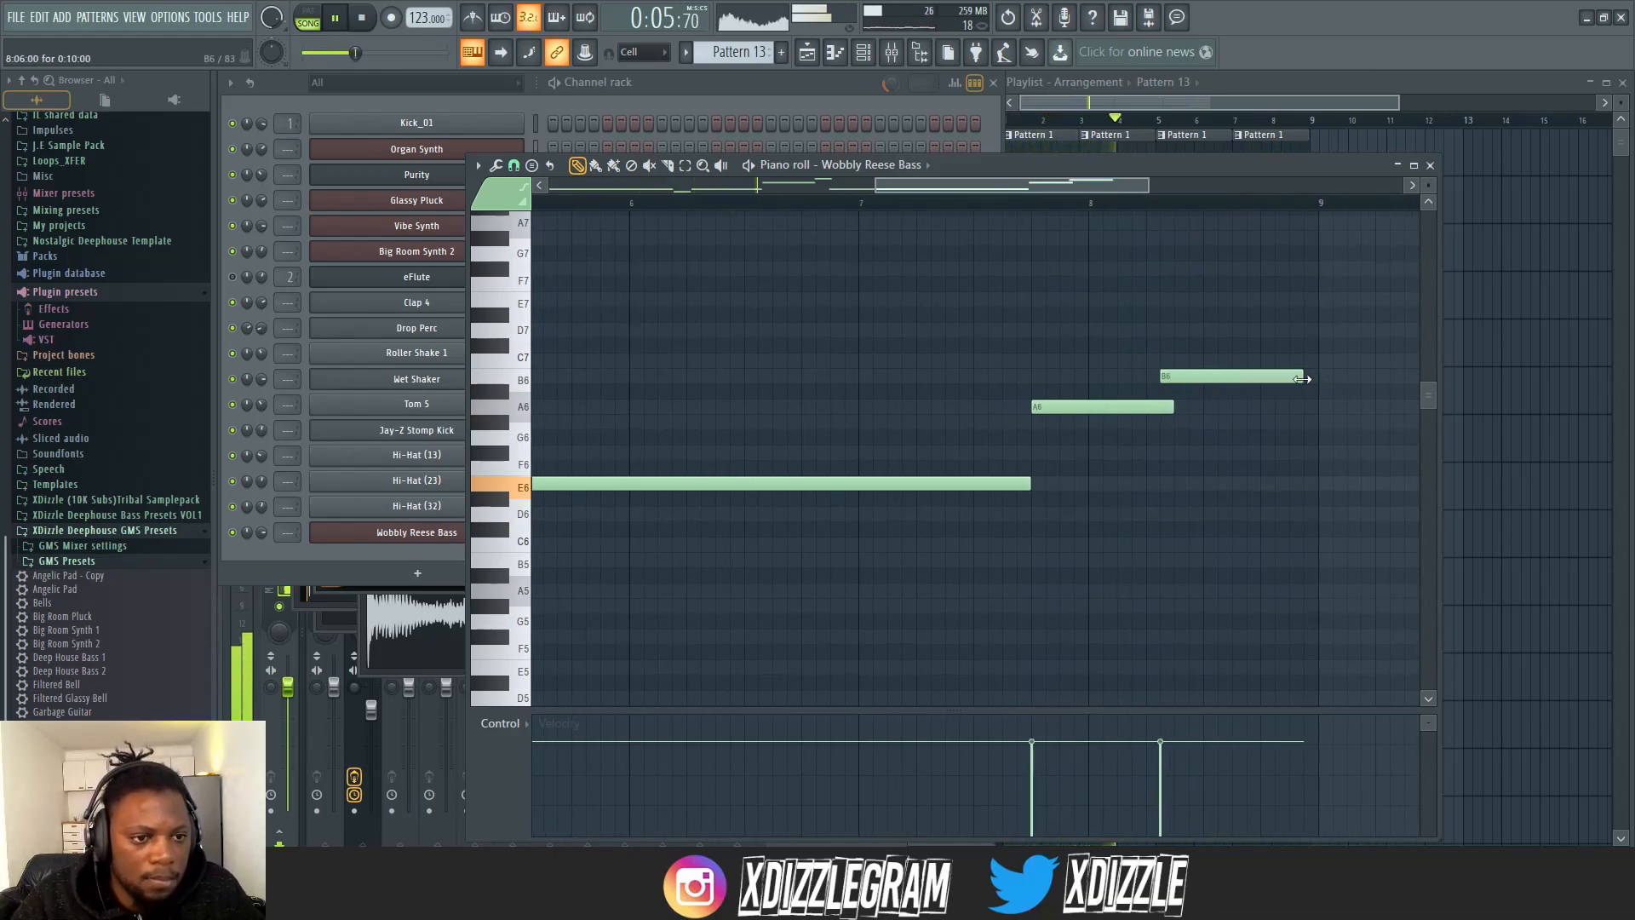
{"action": "scroll", "coordinate": [946, 194], "scroll_direction": "down", "scroll_amount": 3}
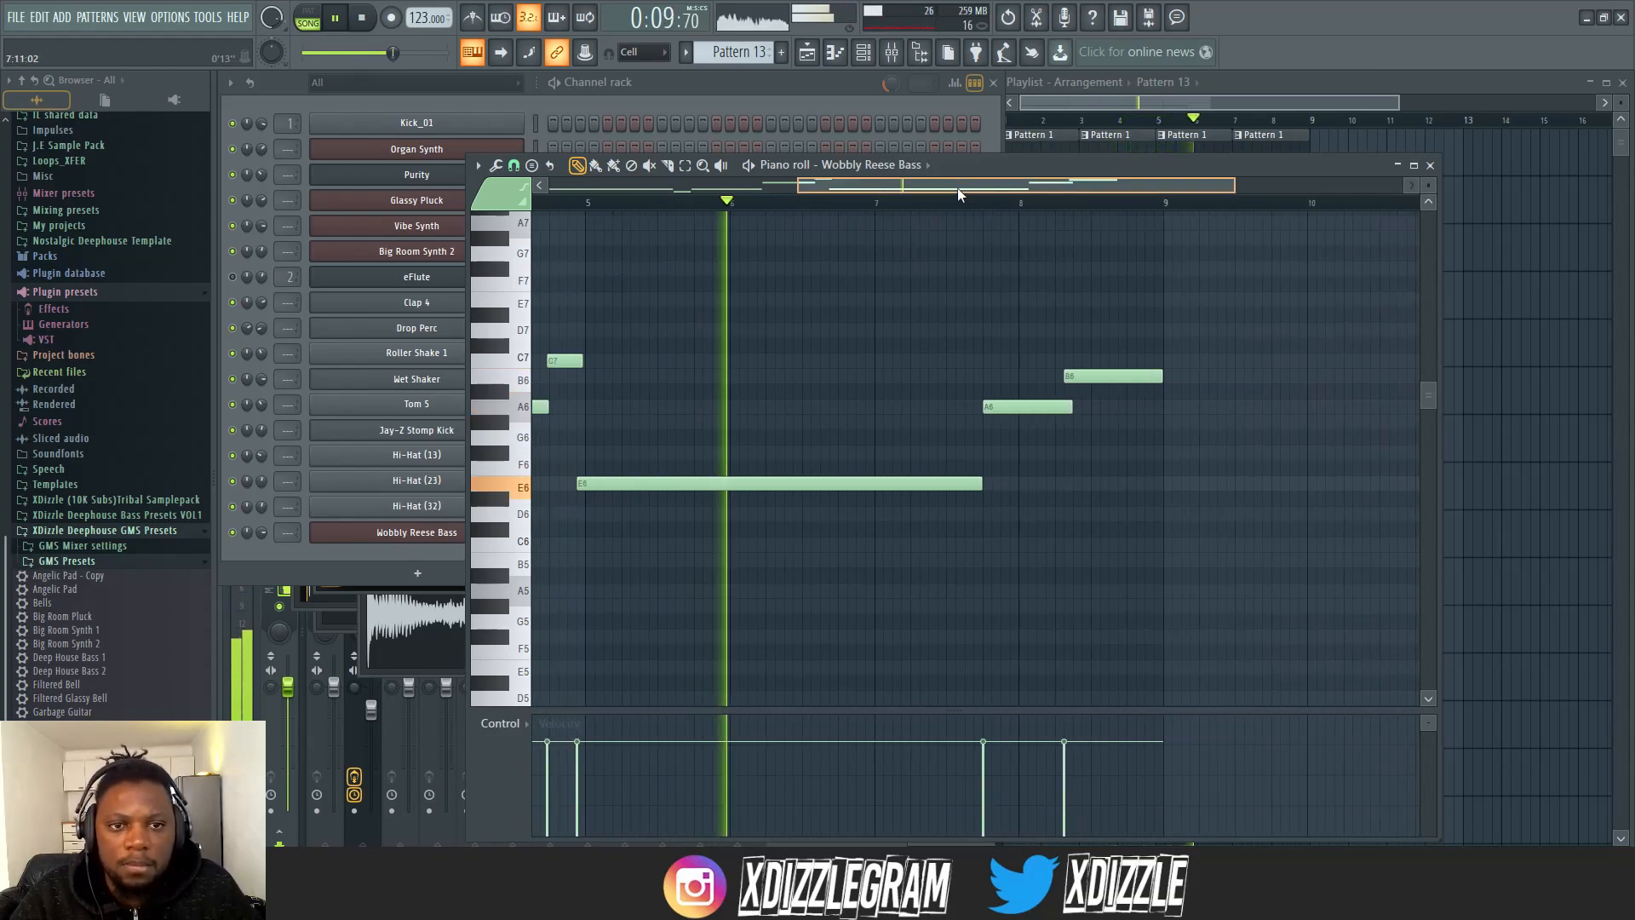
{"action": "scroll", "coordinate": [962, 186], "scroll_direction": "down", "scroll_amount": 2}
{"action": "scroll", "coordinate": [999, 208], "scroll_direction": "down", "scroll_amount": 2}
{"action": "left_click", "coordinate": [842, 87]}
{"action": "left_click", "coordinate": [1089, 190]}
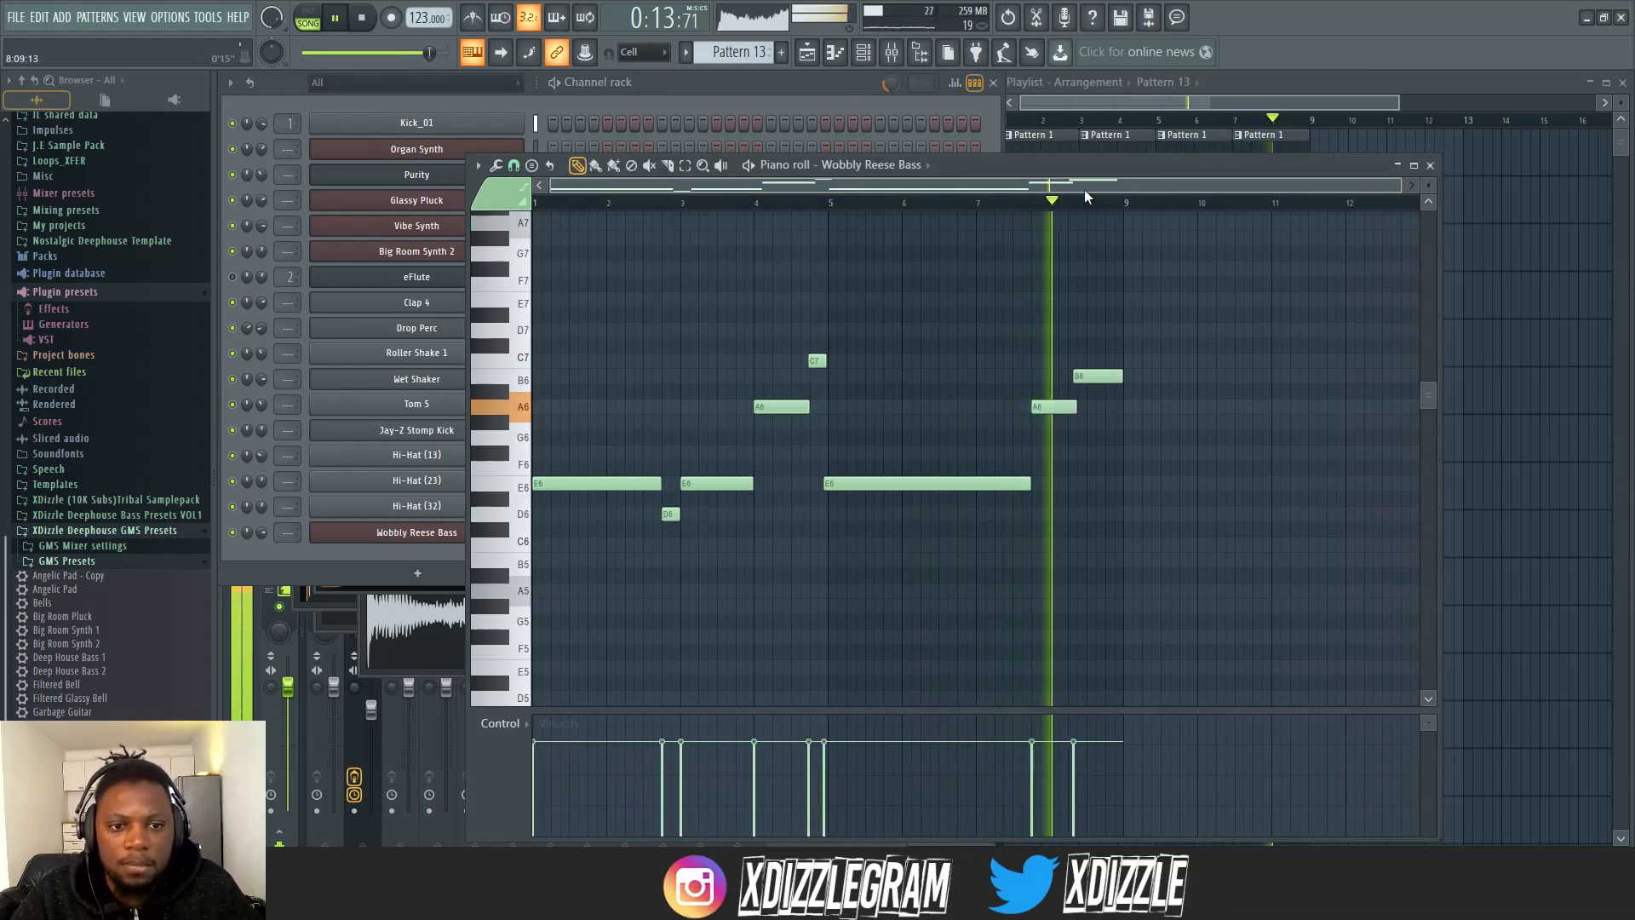
{"action": "scroll", "coordinate": [1078, 201], "scroll_direction": "up", "scroll_amount": 2}
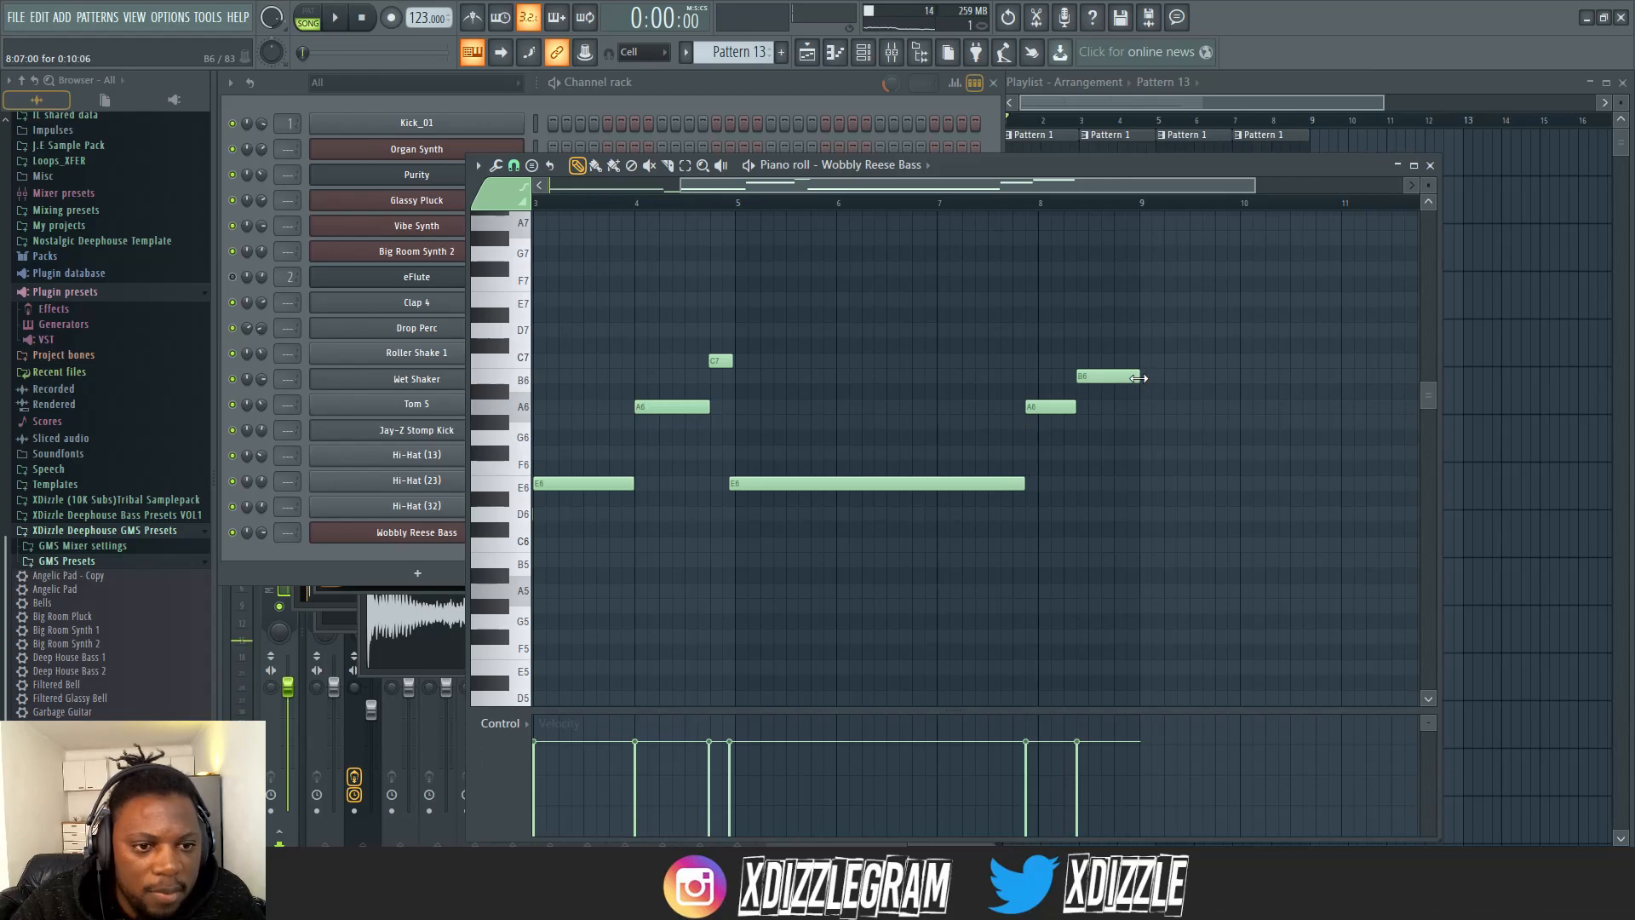
- Set the piano roll snap to Main and check the length of the Pattern 13 clip in the playlist
{"action": "left_click", "coordinate": [514, 166]}
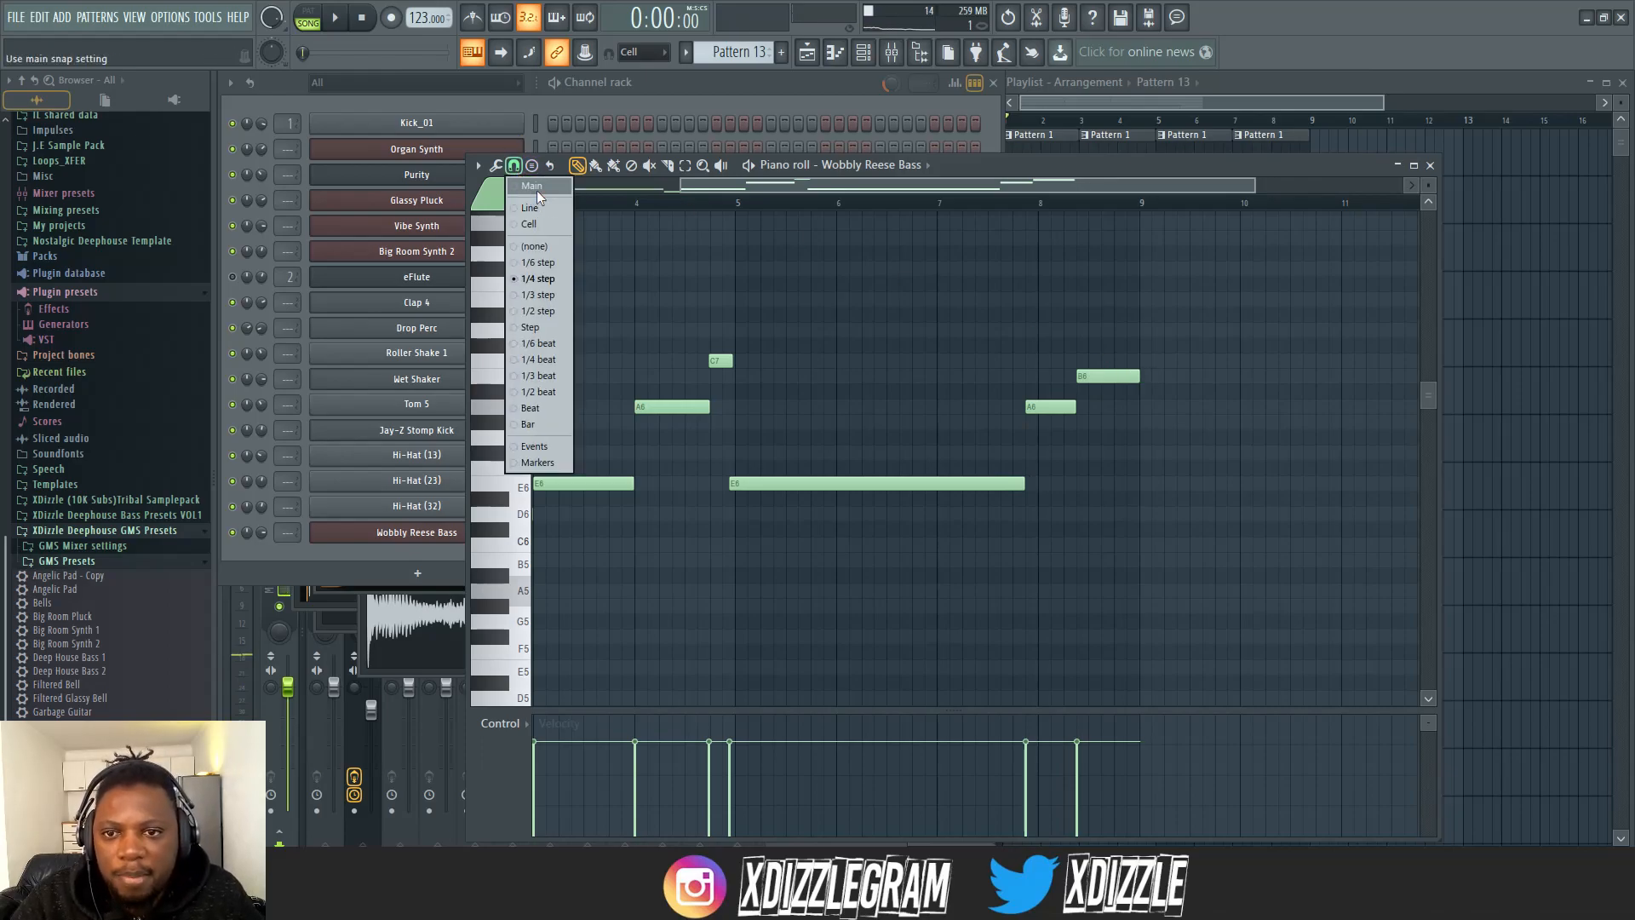
{"action": "left_click", "coordinate": [537, 191]}
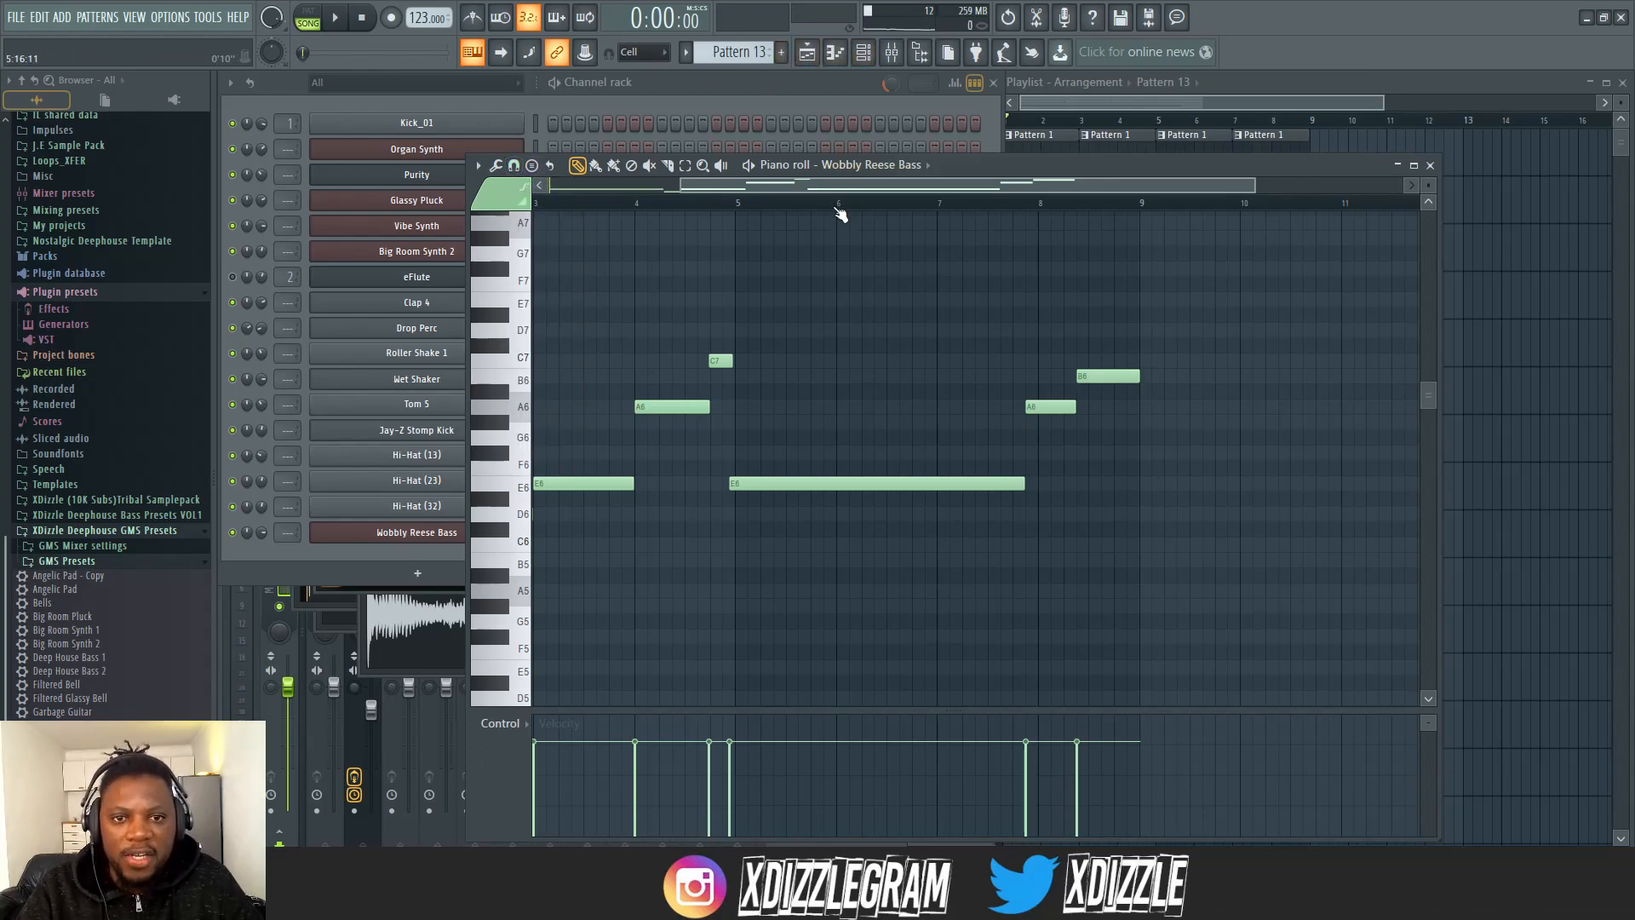
{"action": "scroll", "coordinate": [839, 209], "scroll_direction": "down", "scroll_amount": 3}
{"action": "left_click", "coordinate": [819, 89]}
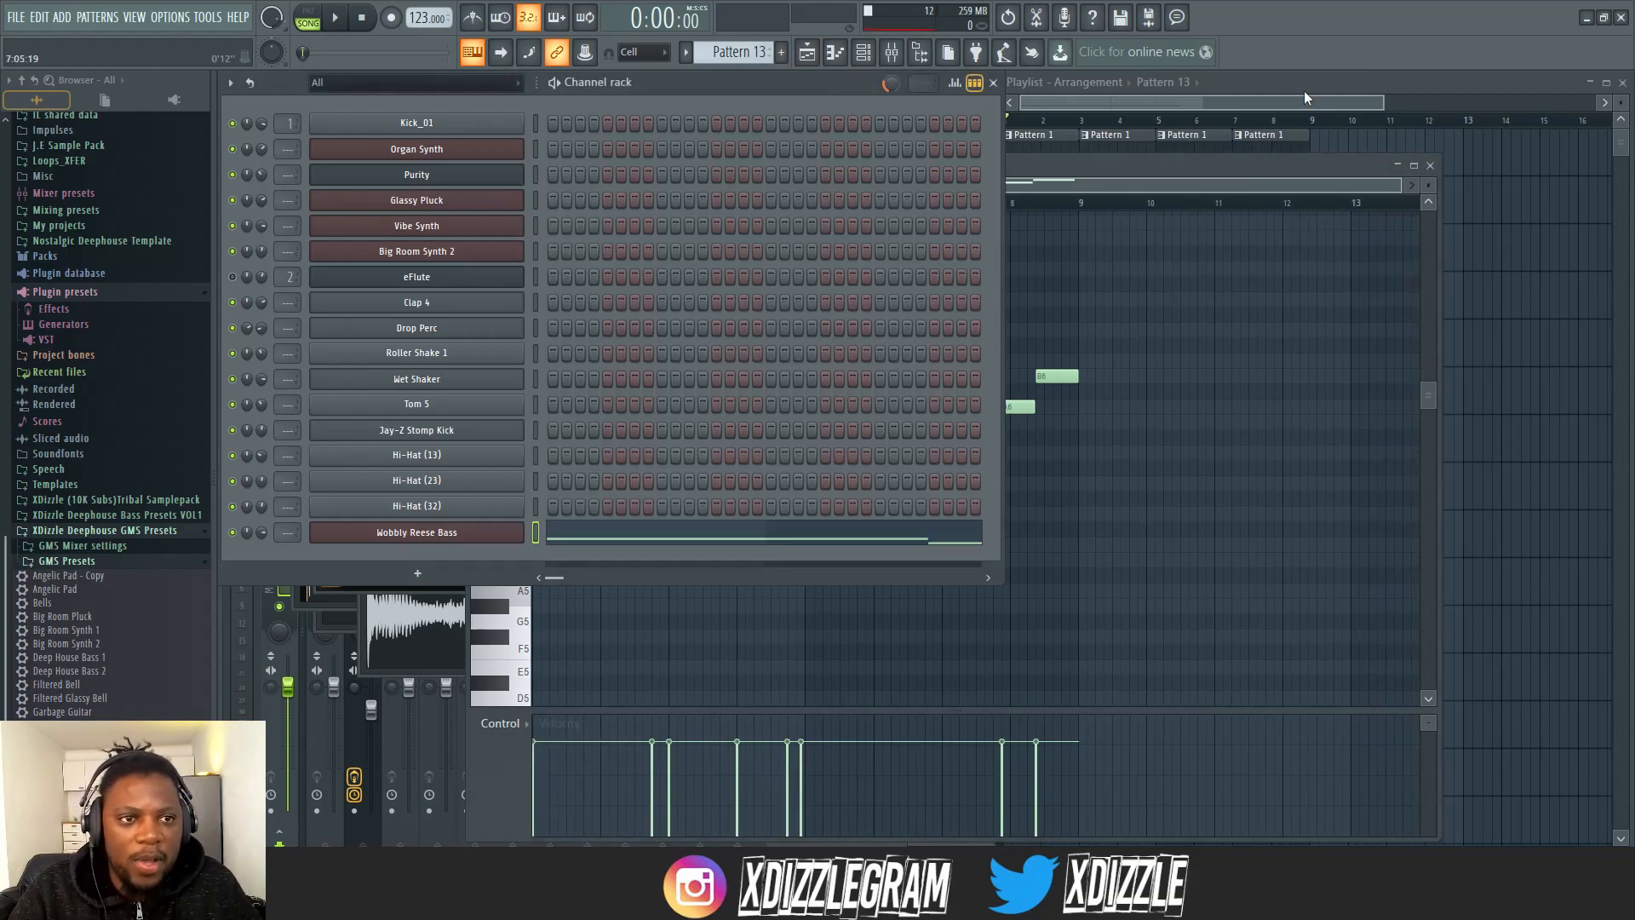
{"action": "left_click", "coordinate": [1305, 91]}
{"action": "scroll", "coordinate": [1210, 132], "scroll_direction": "down", "scroll_amount": 4}
{"action": "scroll", "coordinate": [1212, 131], "scroll_direction": "down", "scroll_amount": 2}
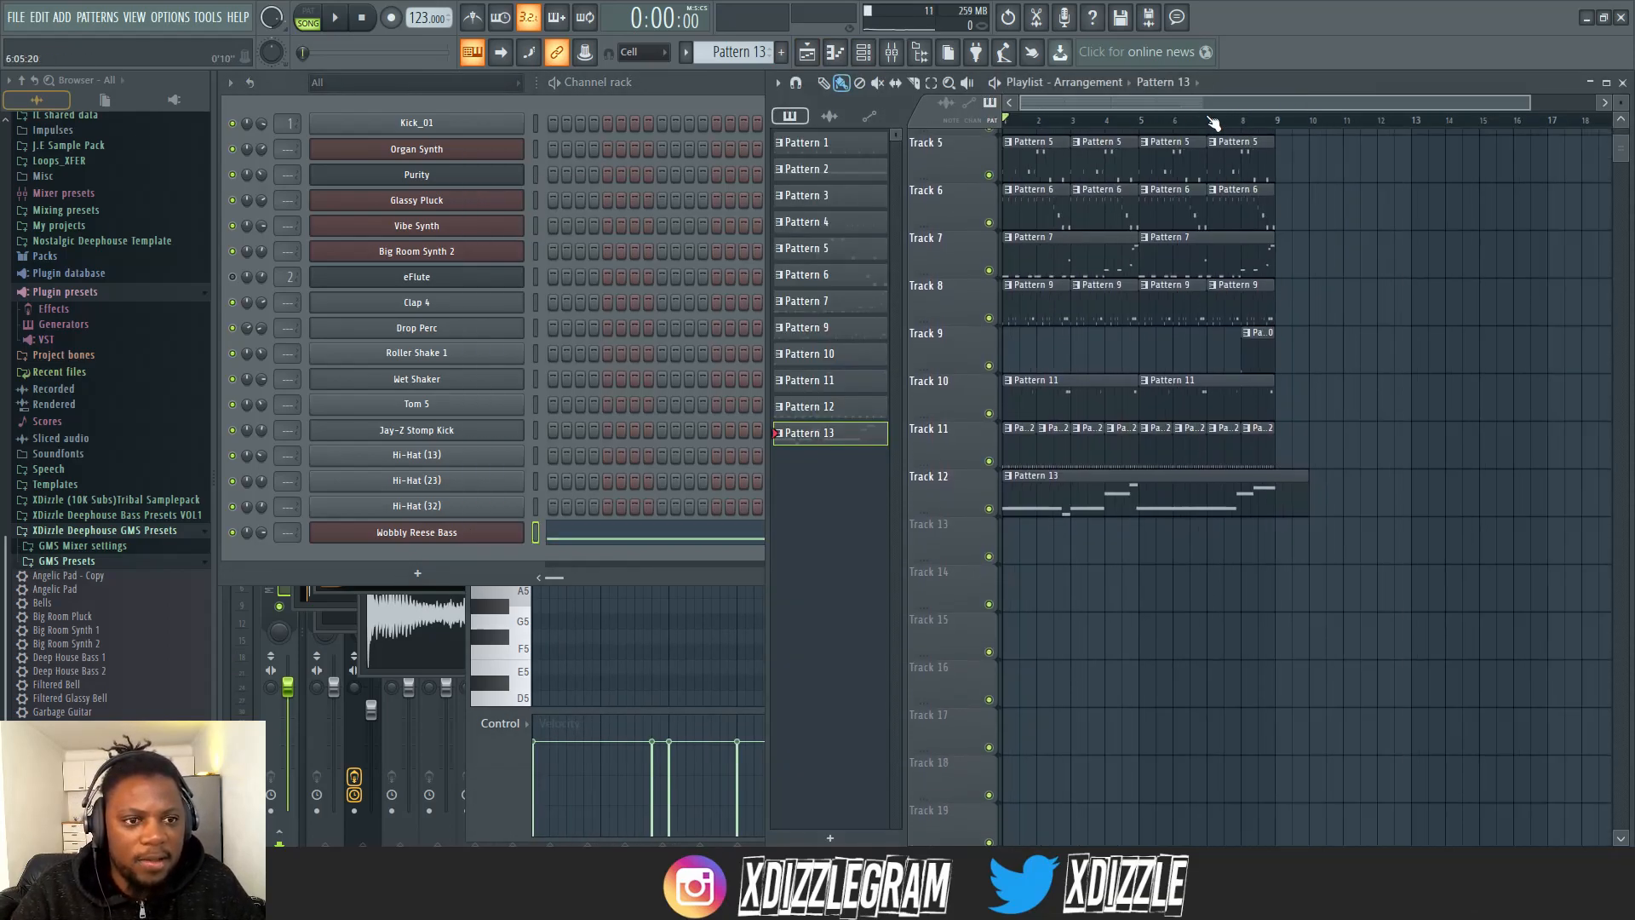
- Set the piano roll snap to 1/2 step and trim the final B6 note to end at the start of bar 9
{"action": "double_click", "coordinate": [1197, 494]}
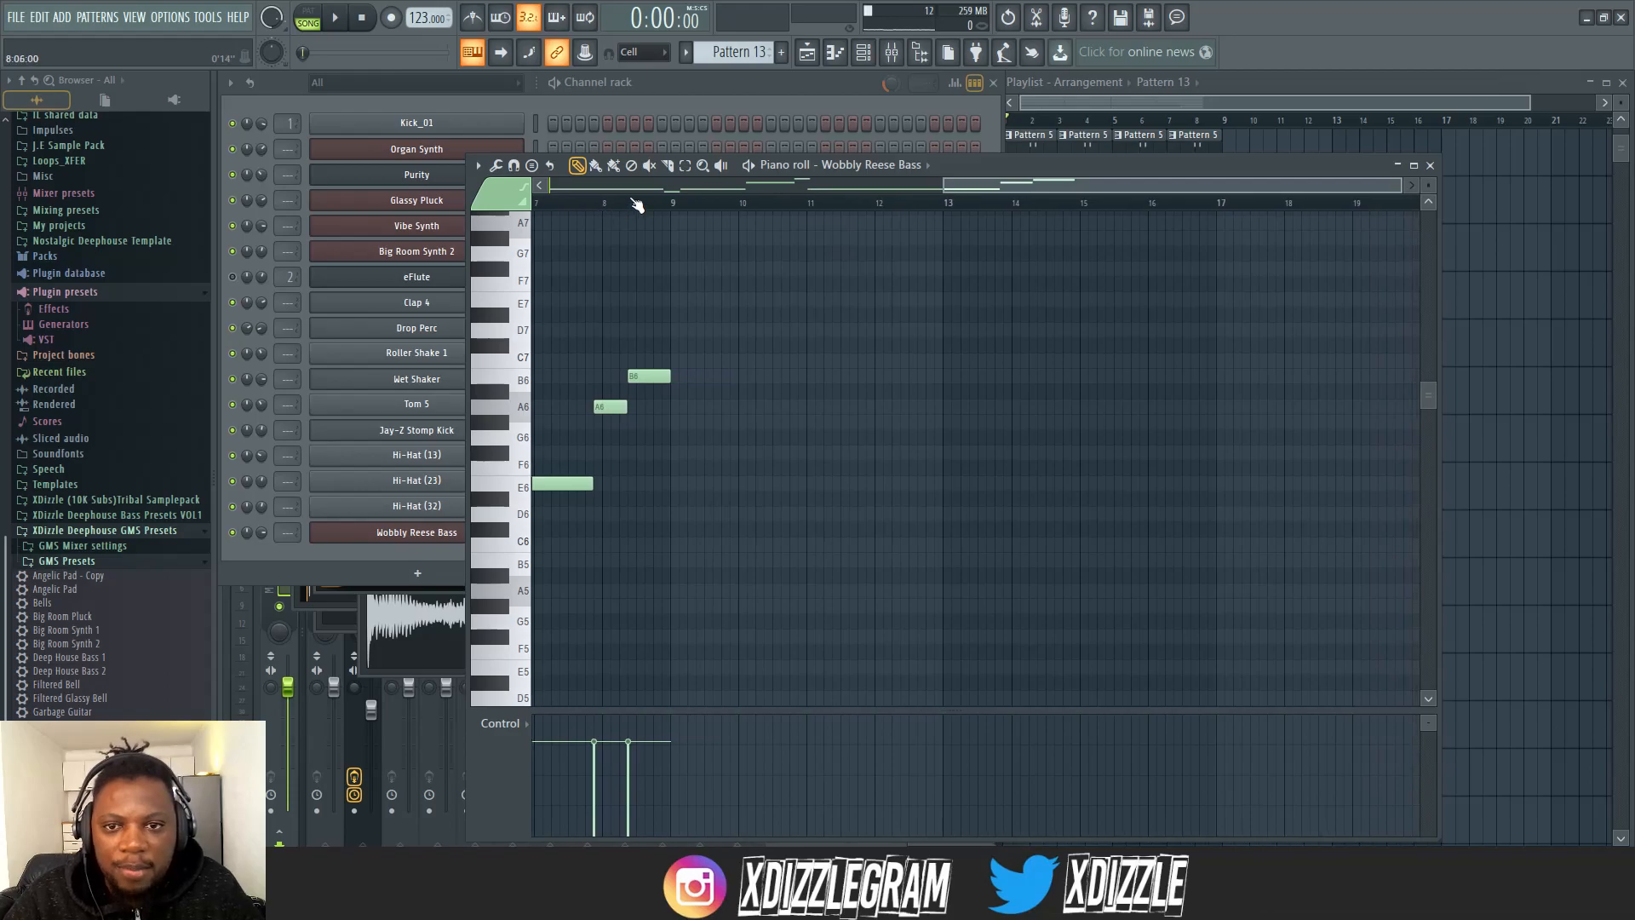
{"action": "scroll", "coordinate": [1252, 219], "scroll_direction": "up", "scroll_amount": 4}
{"action": "scroll", "coordinate": [1252, 219], "scroll_direction": "up", "scroll_amount": 2}
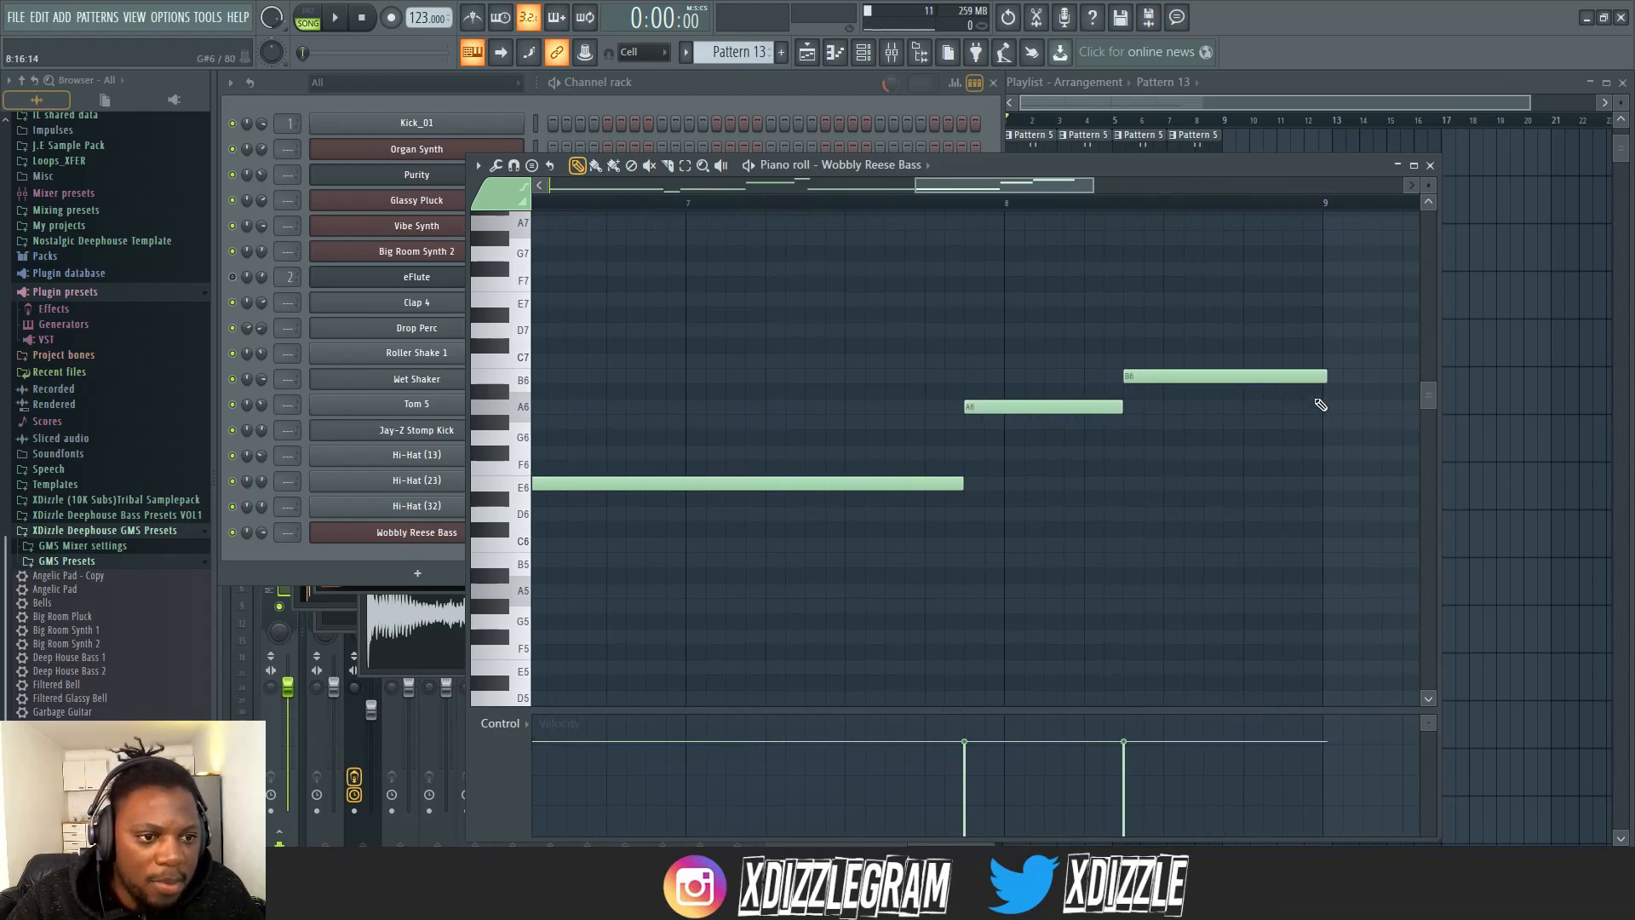
{"action": "scroll", "coordinate": [1360, 213], "scroll_direction": "up", "scroll_amount": 4}
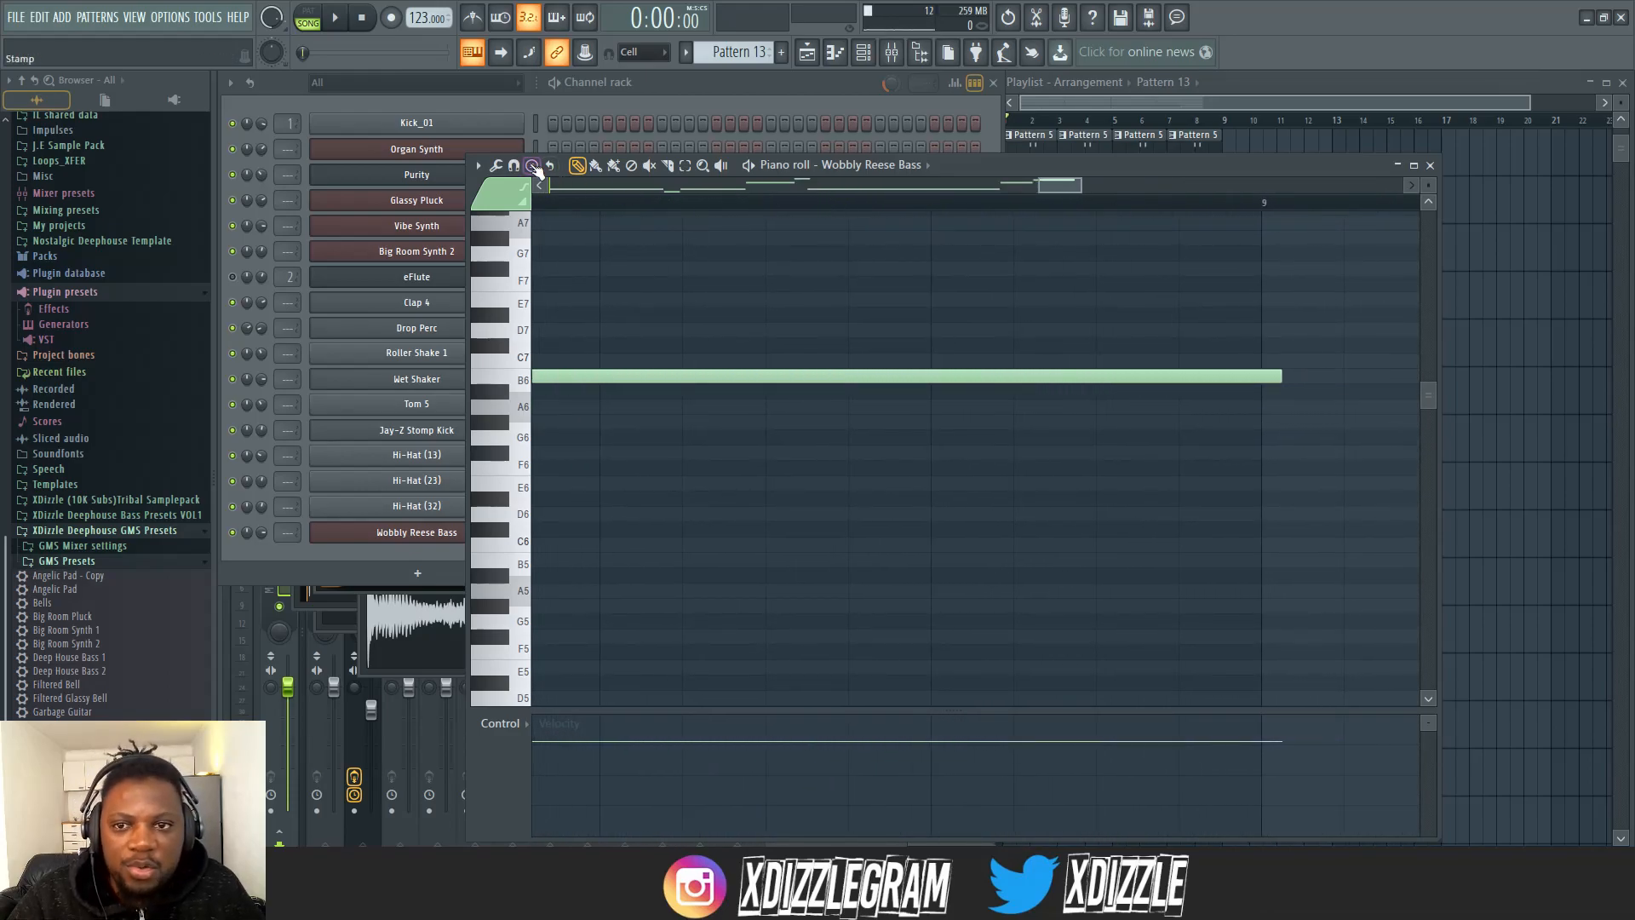
{"action": "left_click", "coordinate": [514, 166]}
{"action": "left_click", "coordinate": [553, 312]}
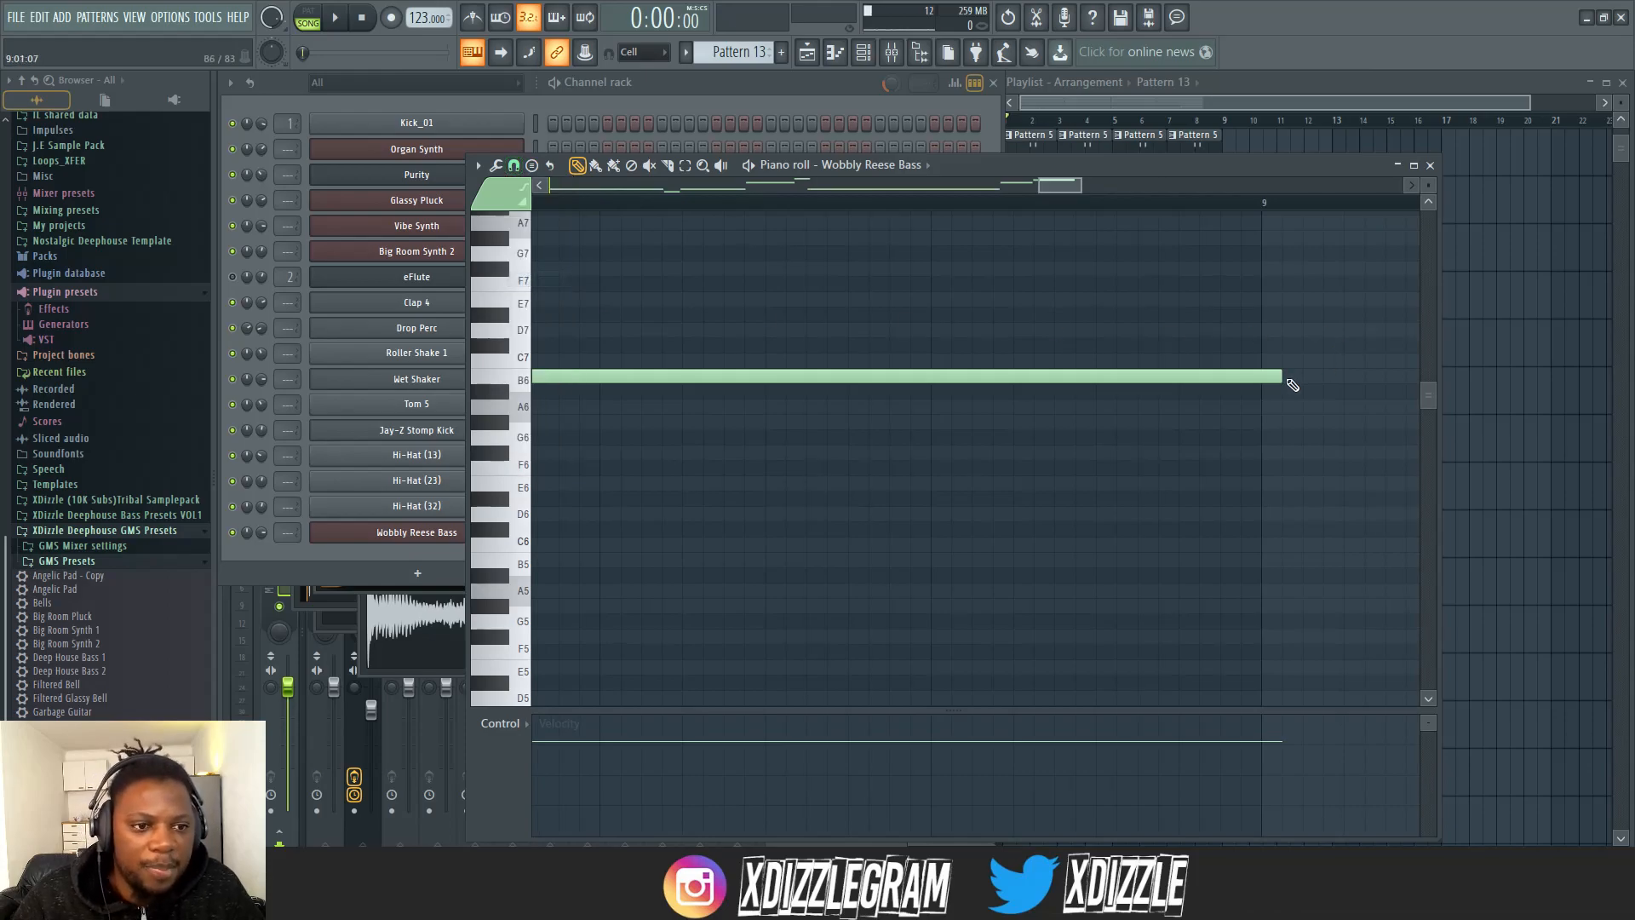
{"action": "scroll", "coordinate": [1054, 210], "scroll_direction": "down", "scroll_amount": 7}
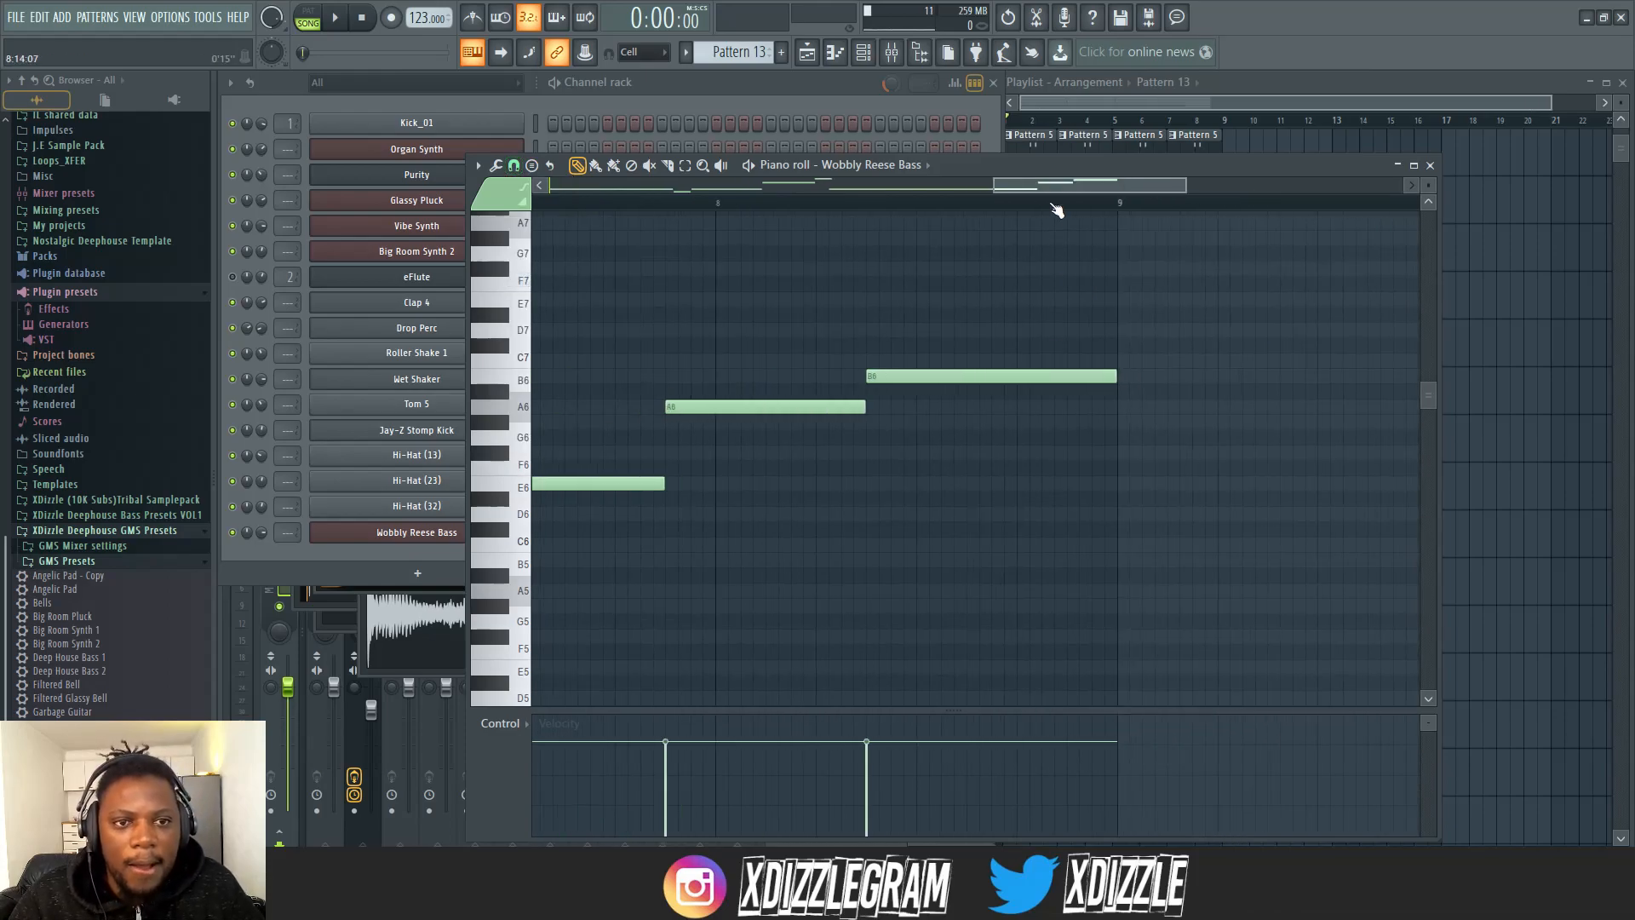
- Place Pattern 13 only in bars 9 to 16 and duplicate the other tracks' clips from bars 1 to 8 after themselves
{"action": "left_click", "coordinate": [966, 102]}
{"action": "left_click", "coordinate": [1290, 85]}
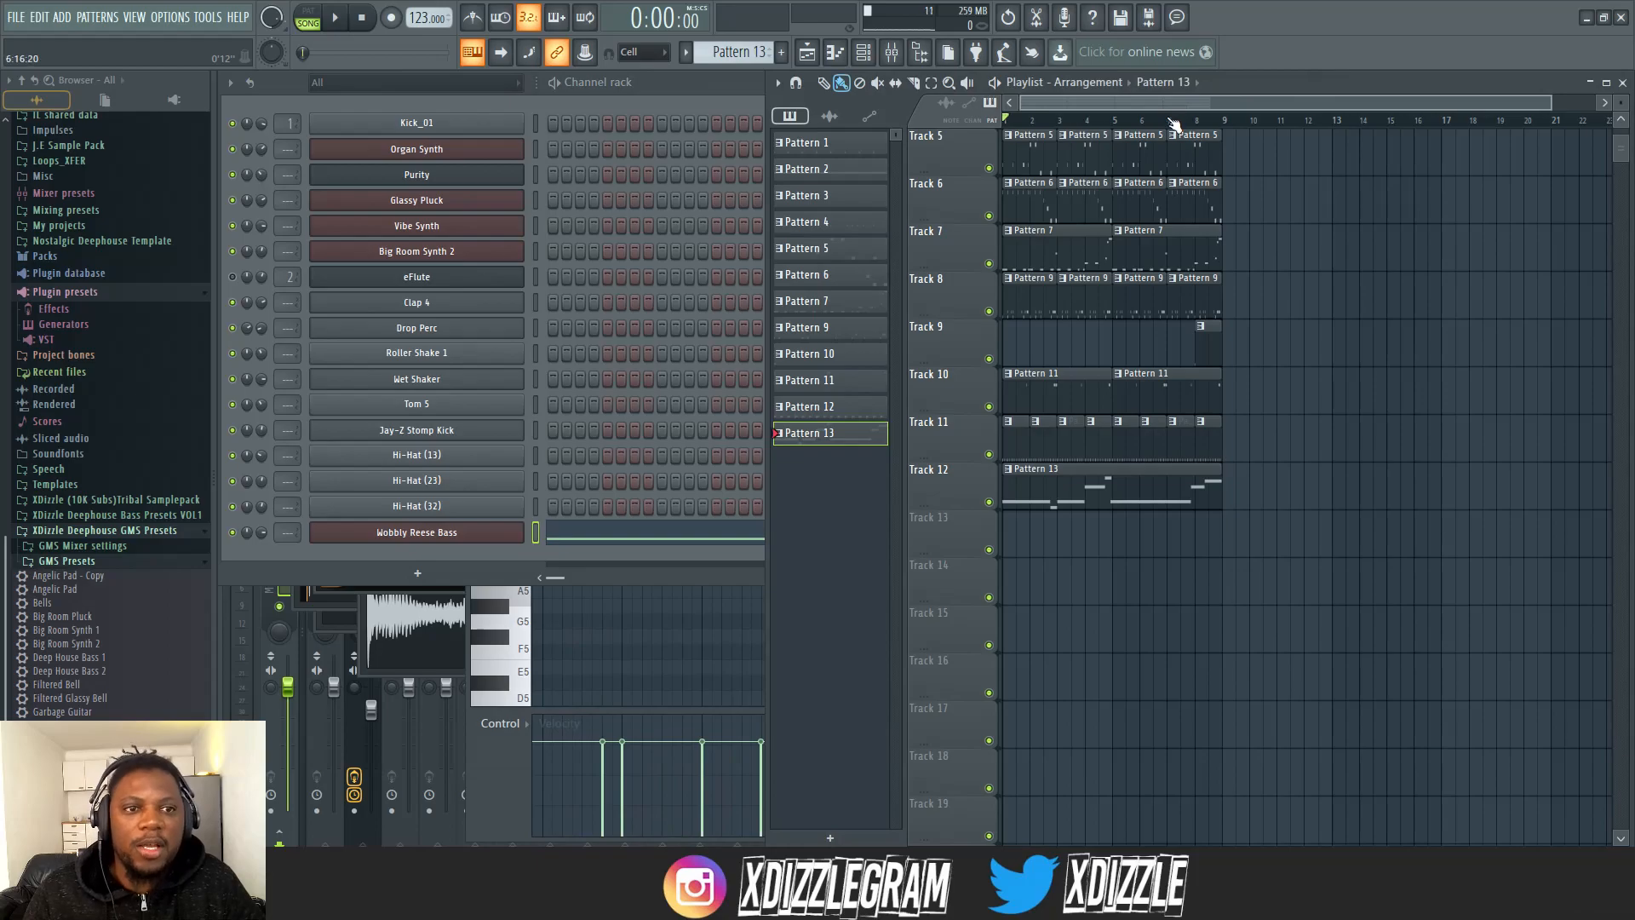
{"action": "scroll", "coordinate": [1174, 124], "scroll_direction": "down", "scroll_amount": 1}
{"action": "left_click_drag", "start_coordinate": [1108, 491], "coordinate": [967, 187]}
{"action": "key", "text": "ctrl+b"}
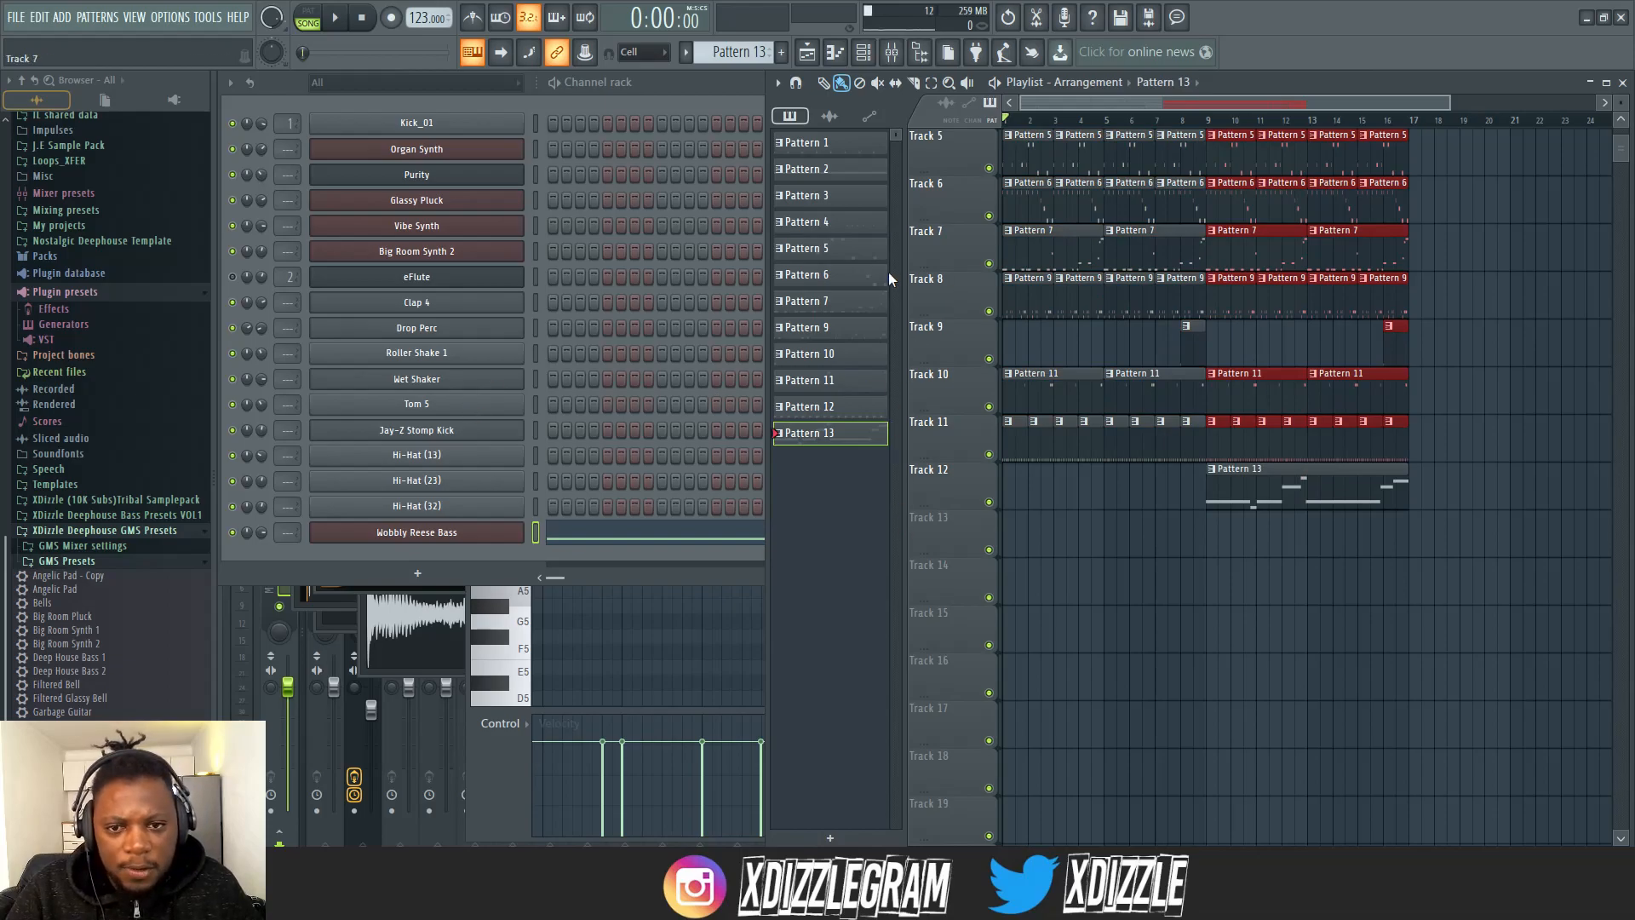
- Switch to Pattern 7 and delete its two clips in bars 9 to 16 on Track 7
{"action": "key", "text": "KP_Subtract"}
{"action": "key", "text": "KP_Subtract"}
{"action": "key", "text": "KP_Subtract"}
{"action": "key", "text": "KP_Subtract"}
{"action": "key", "text": "KP_Subtract"}
{"action": "key", "text": "KP_Subtract"}
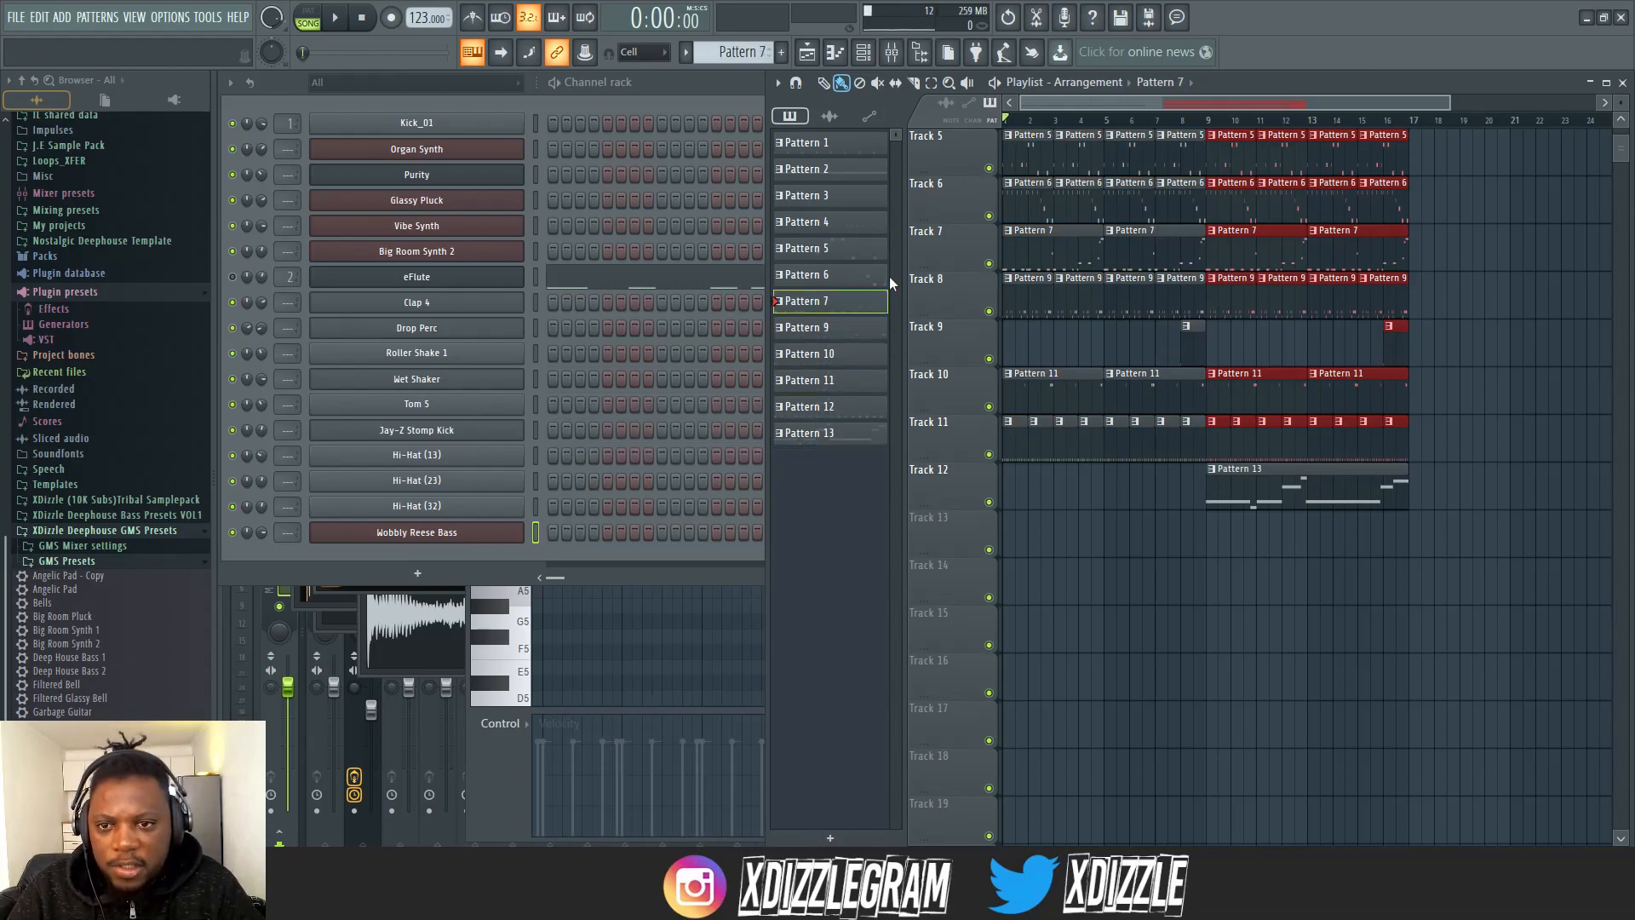
{"action": "right_click", "coordinate": [1400, 248]}
{"action": "right_click", "coordinate": [1248, 243]}
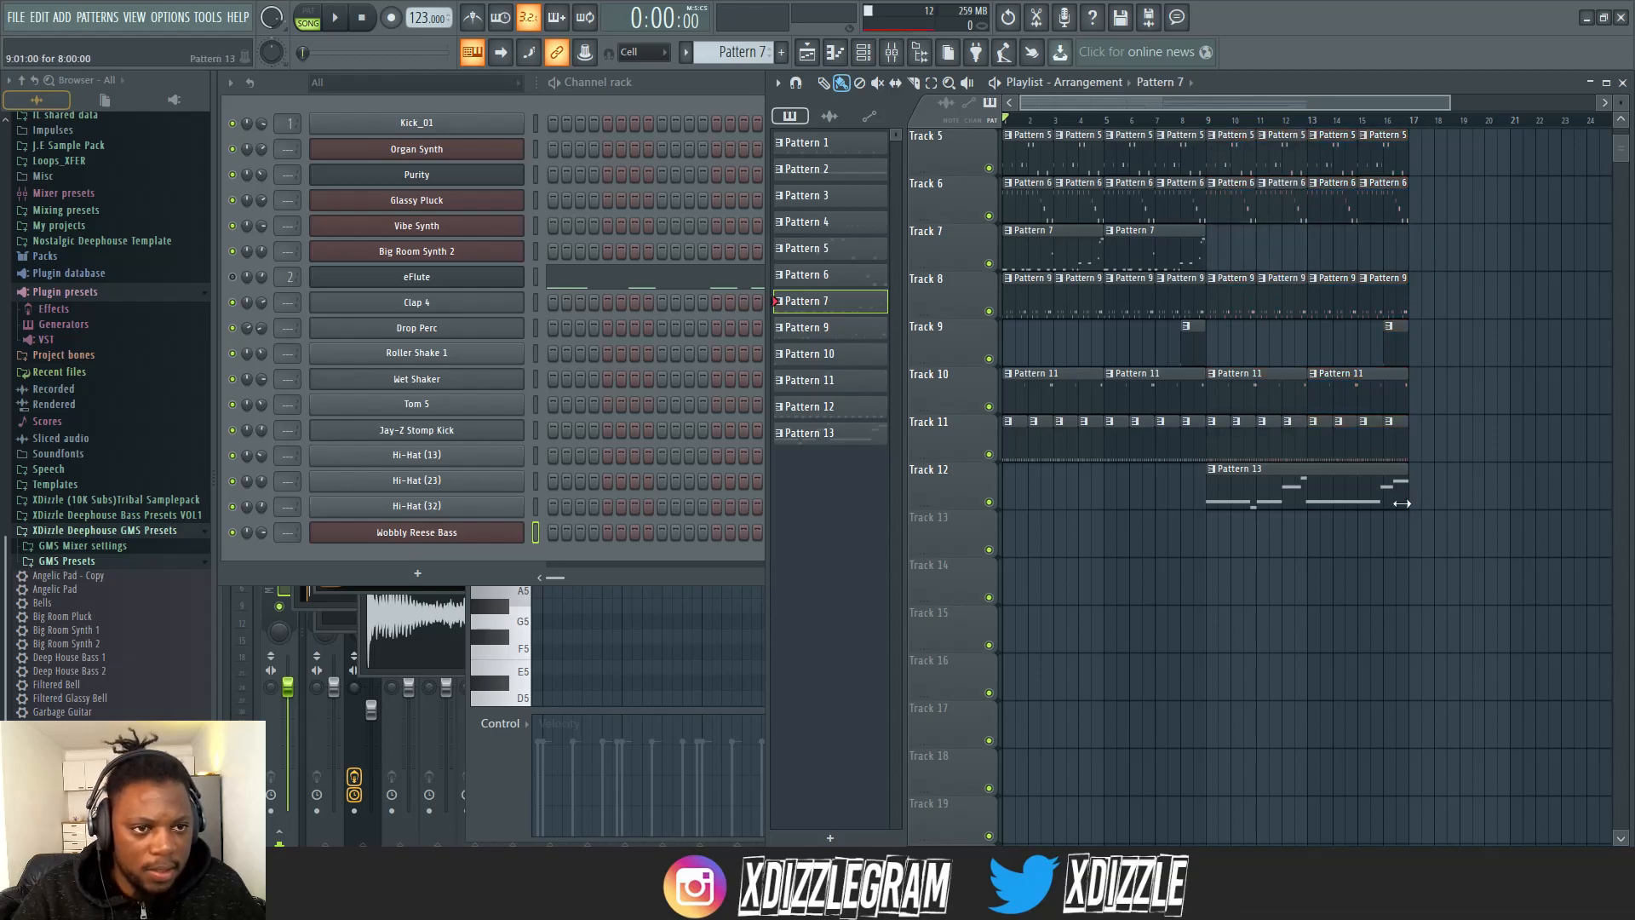
- Play the extended arrangement from the start and unmute the eFlute channel
{"action": "scroll", "coordinate": [1184, 123], "scroll_direction": "down", "scroll_amount": 2}
{"action": "key", "text": "space"}
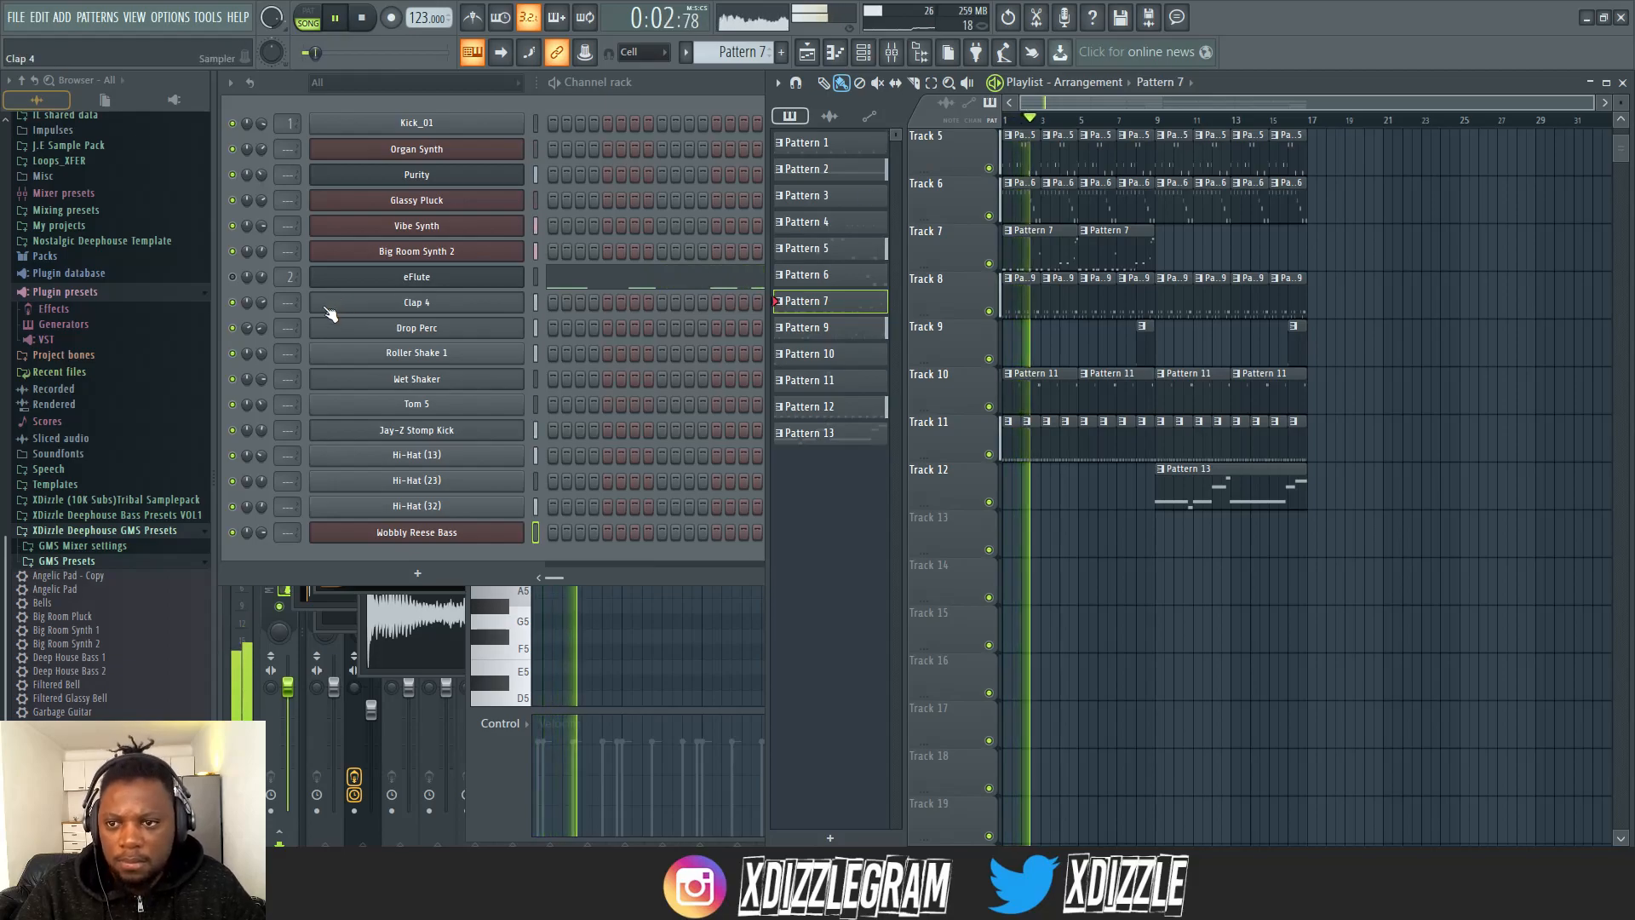
{"action": "left_click", "coordinate": [232, 277]}
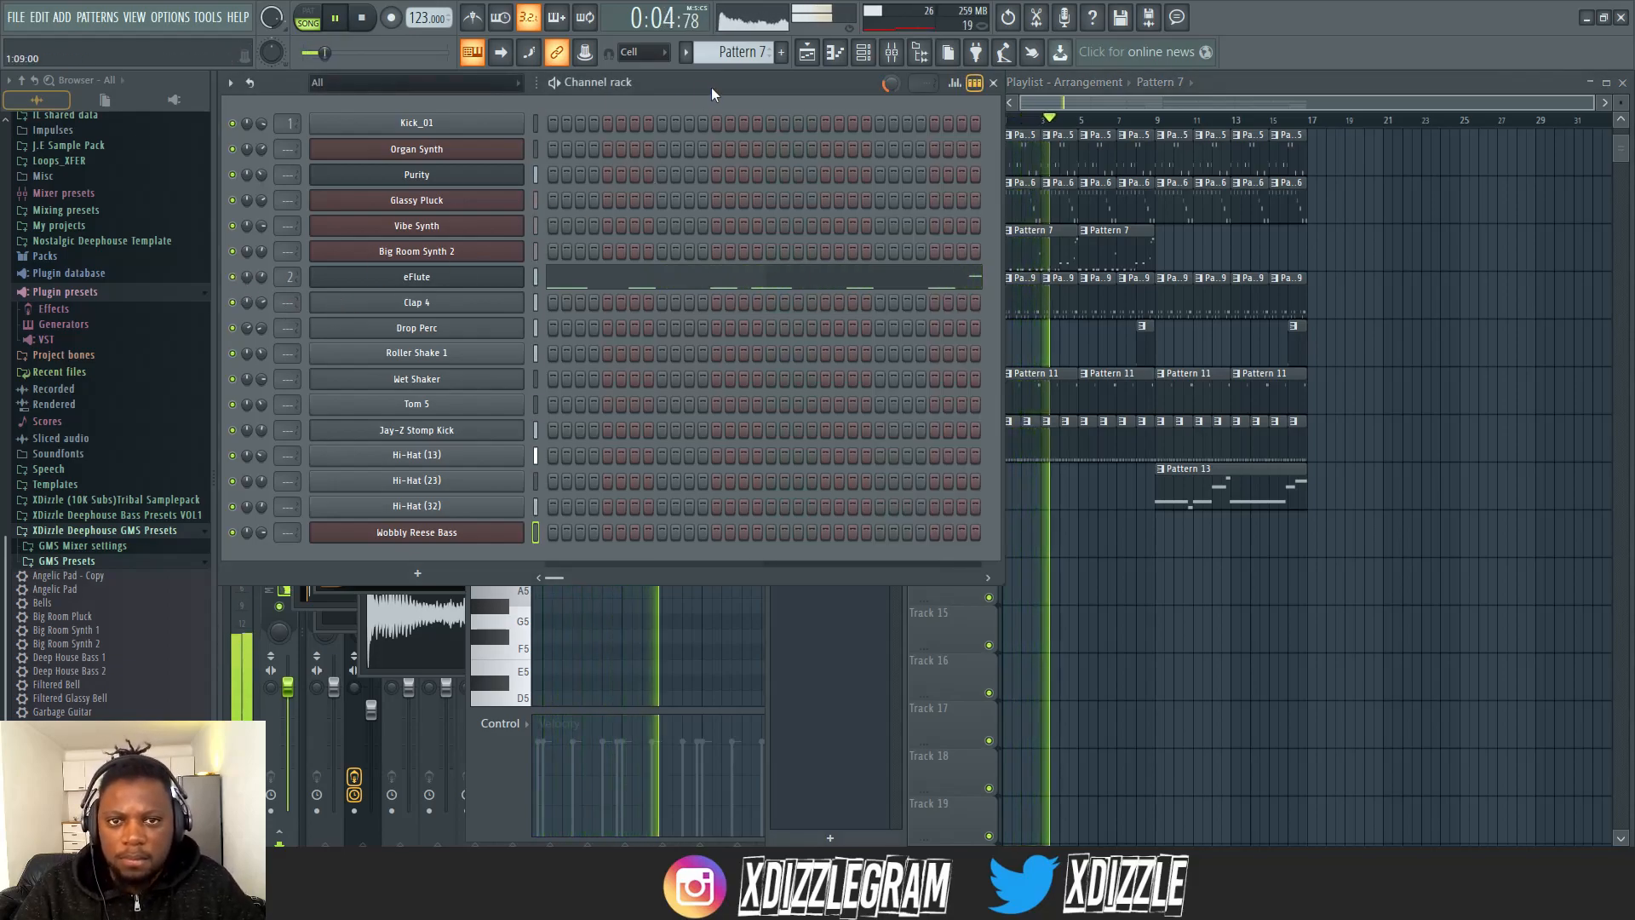
- Look over Pattern 13's bass notes and return to the arrangement while it plays
{"action": "left_click", "coordinate": [1293, 88]}
{"action": "double_click", "coordinate": [1186, 489]}
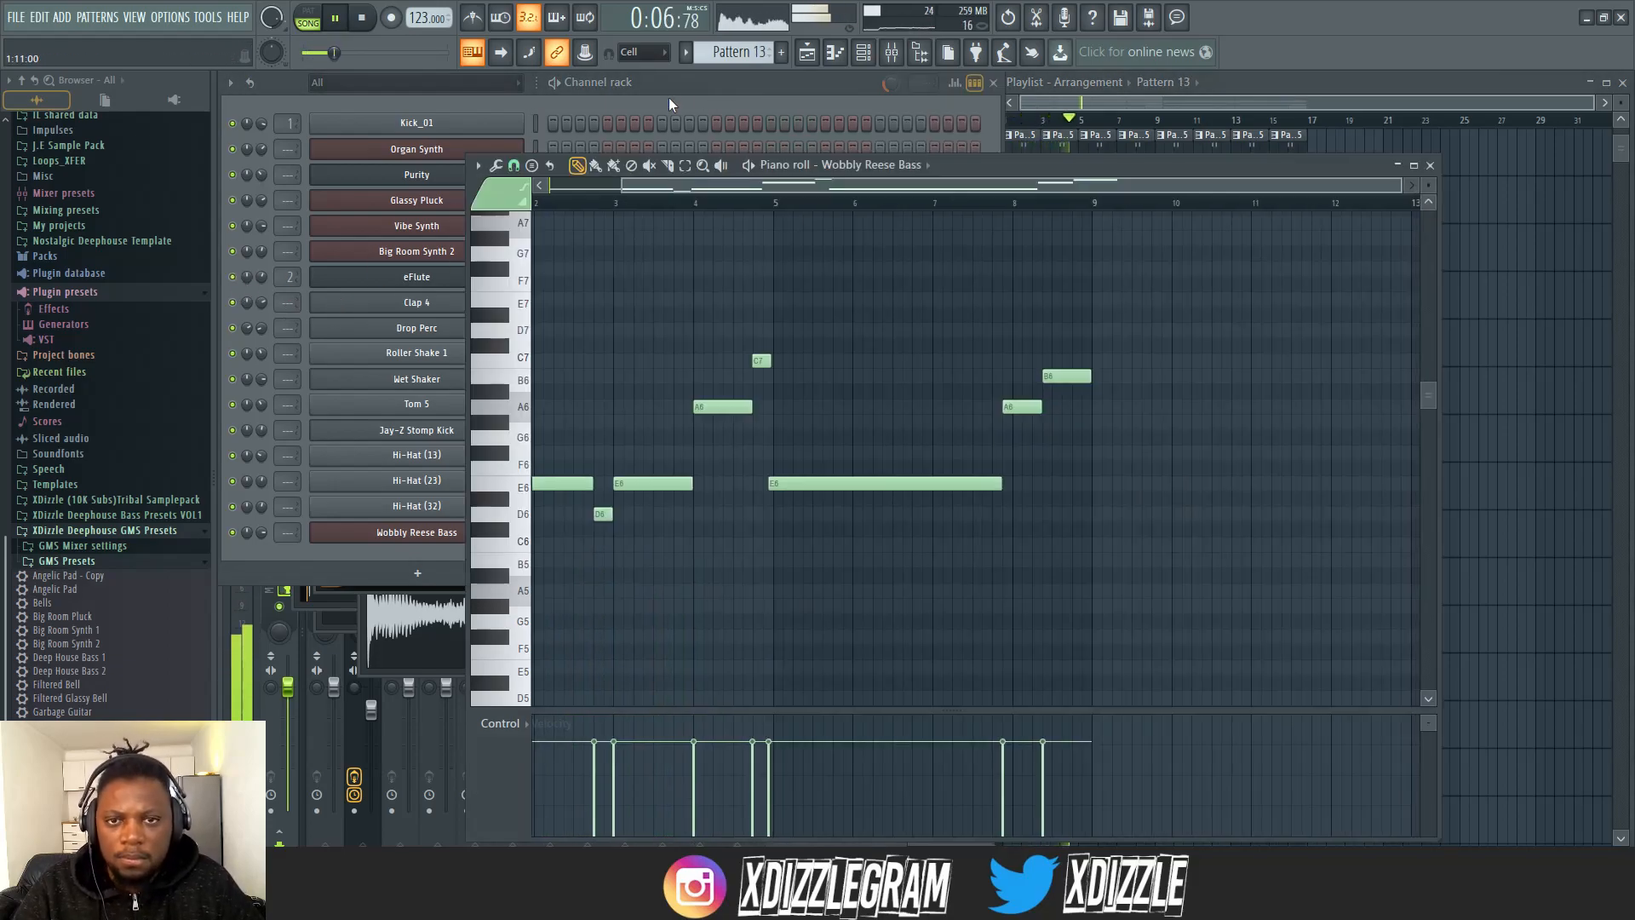
{"action": "left_click", "coordinate": [724, 96]}
{"action": "left_click", "coordinate": [1265, 80]}
{"action": "left_click", "coordinate": [683, 86]}
{"action": "left_click", "coordinate": [1329, 84]}
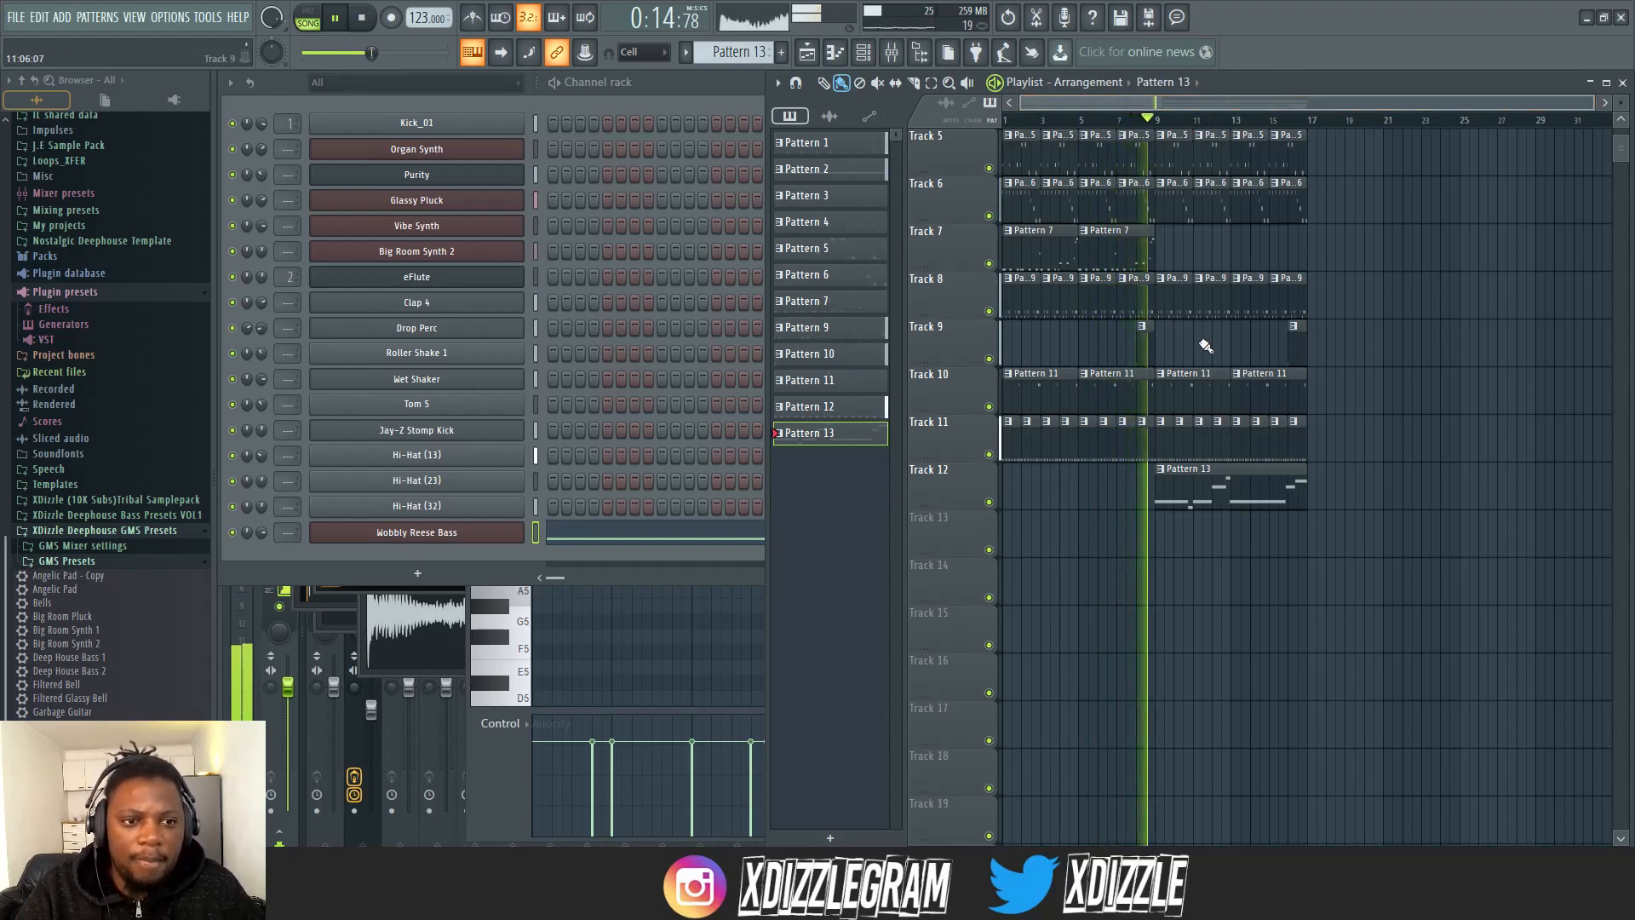
{"action": "left_click", "coordinate": [713, 87]}
{"action": "left_click", "coordinate": [1501, 82]}
- Duplicate the Pattern 2, 3 and 4 clips of bars 5 to 8 twice to fill bars 9 to 16
{"action": "scroll", "coordinate": [1182, 301], "scroll_direction": "up", "scroll_amount": 4}
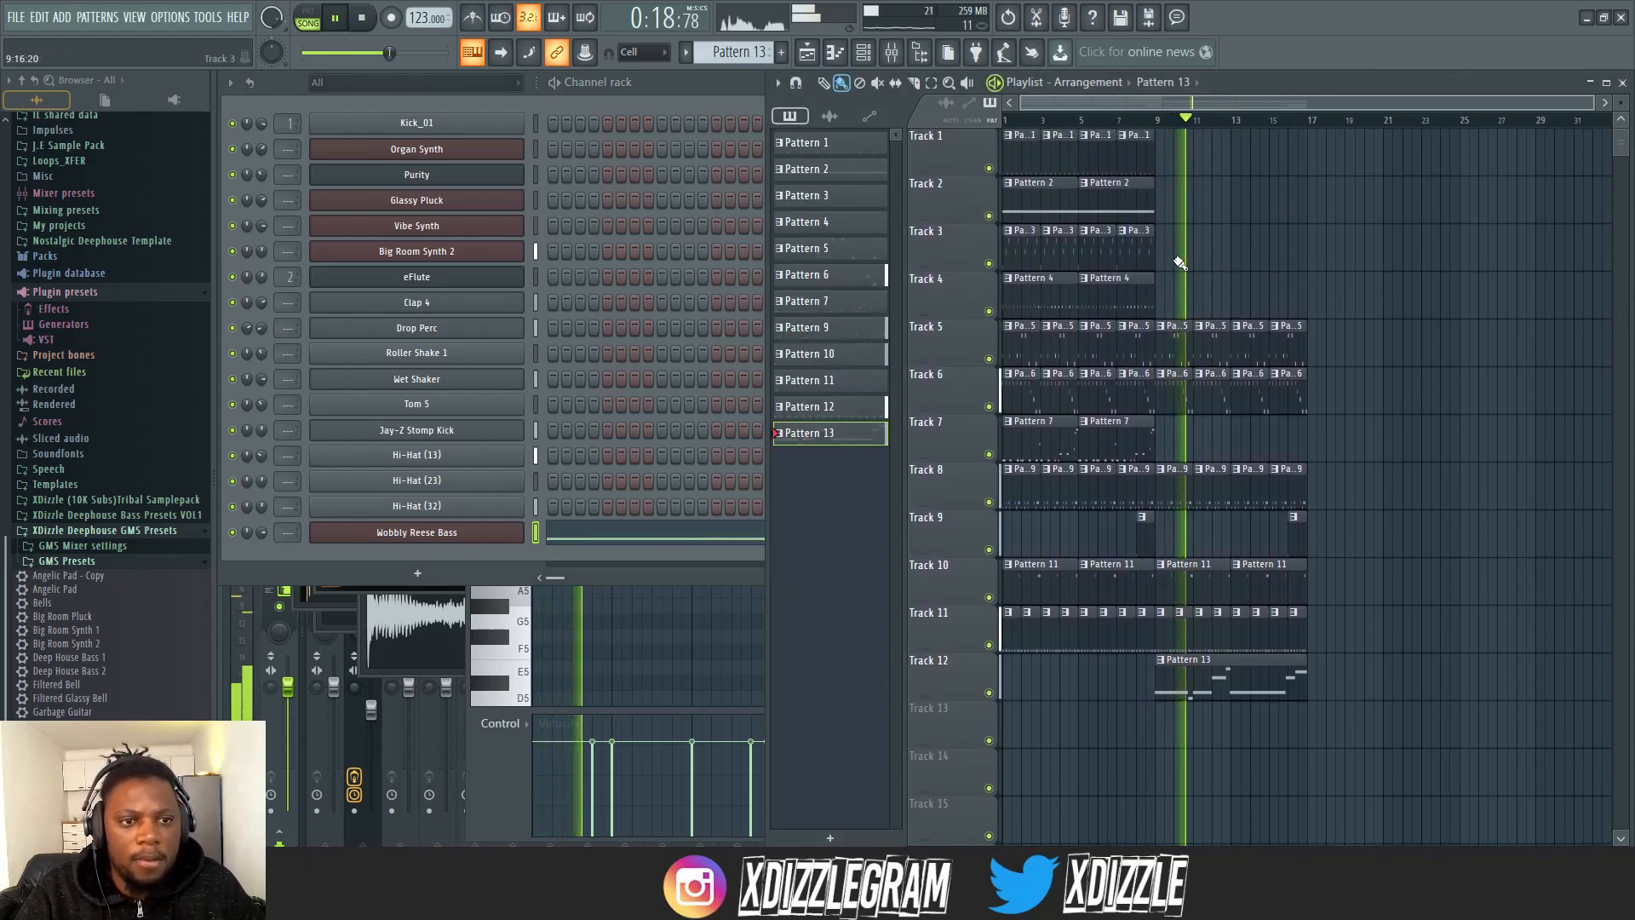
{"action": "left_click_drag", "start_coordinate": [1182, 301], "coordinate": [1102, 212]}
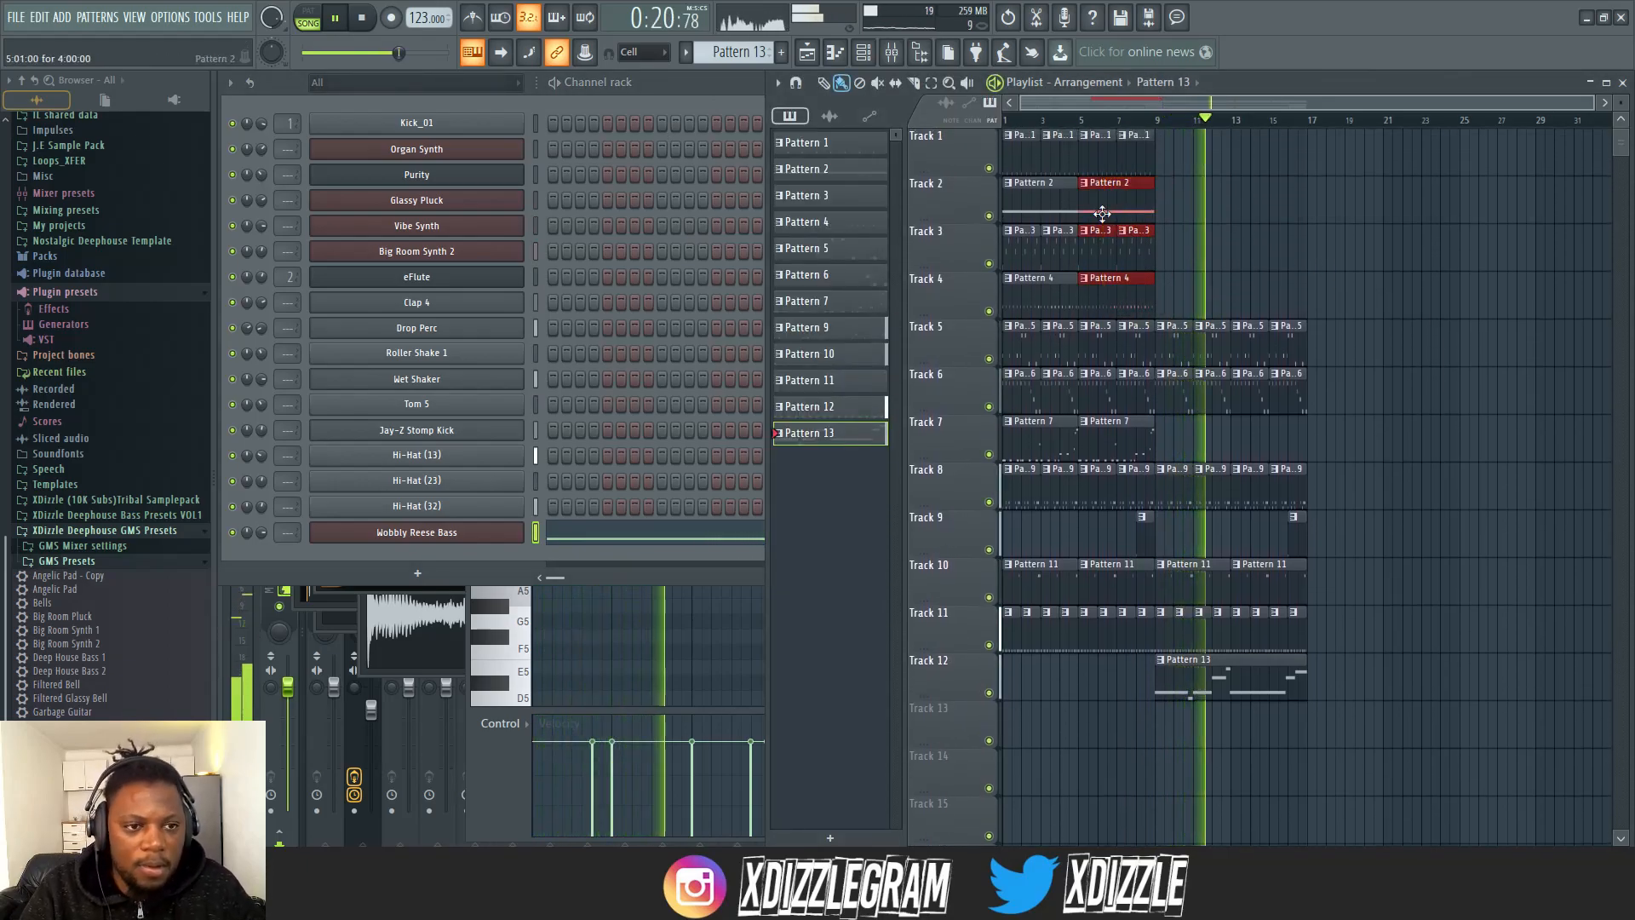
{"action": "key", "text": "ctrl+b"}
{"action": "key", "text": "ctrl+b"}
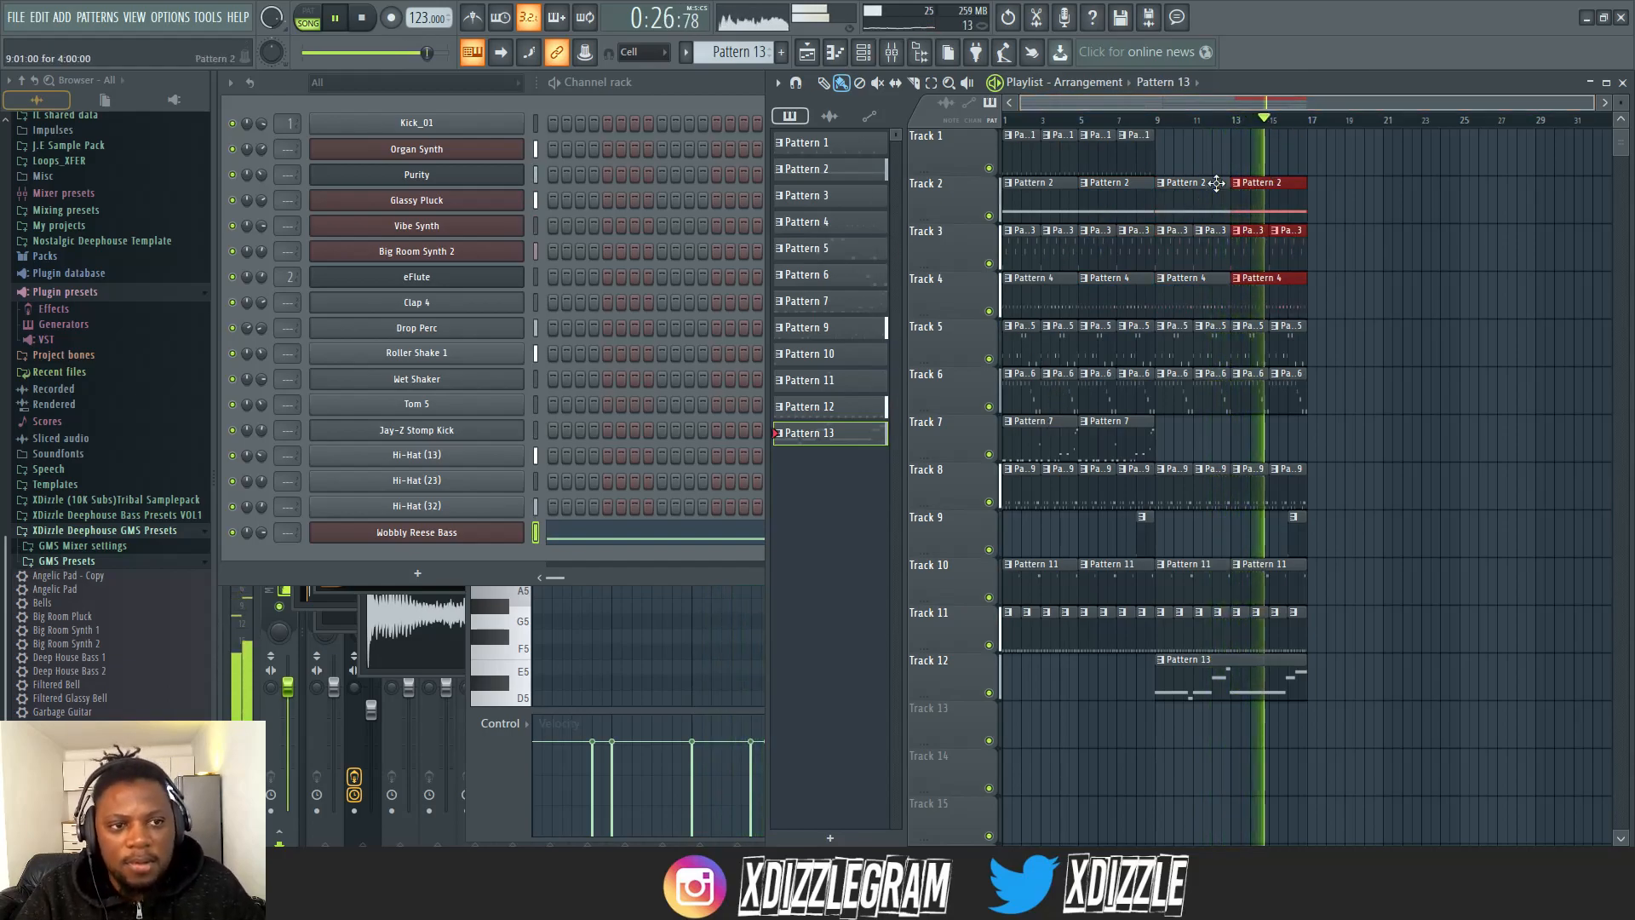
- Stop playback and place Cymbal (3) from the SA.p House Sample Pack at bar 1 on Track 13
{"action": "left_click", "coordinate": [86, 531]}
{"action": "left_click", "coordinate": [127, 710]}
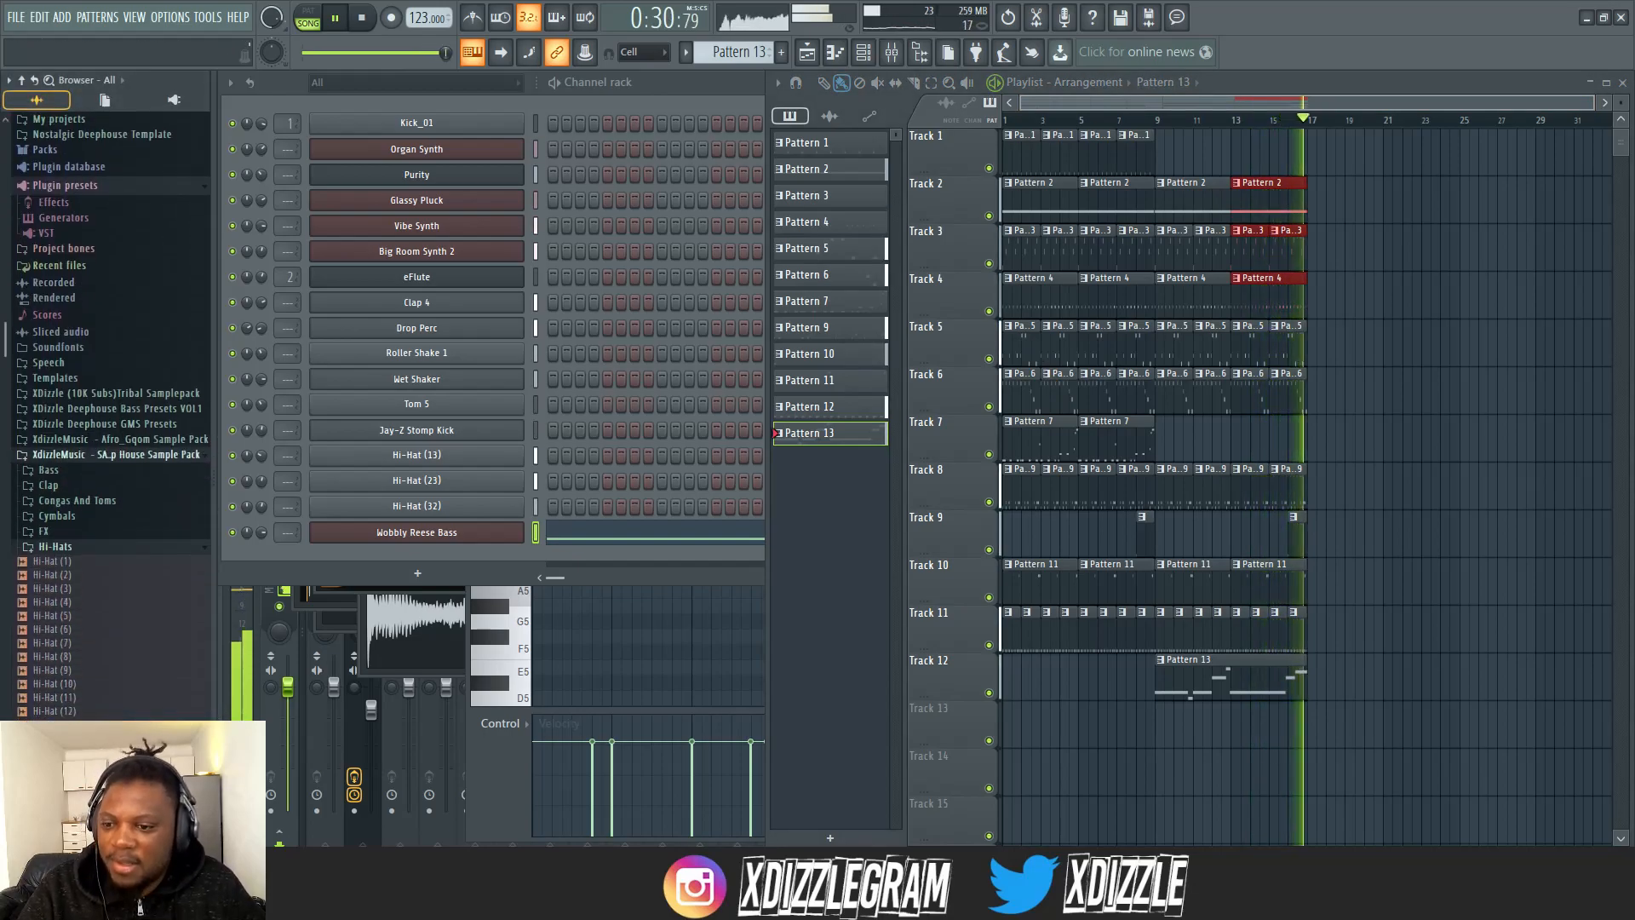
{"action": "scroll", "coordinate": [72, 494], "scroll_direction": "down", "scroll_amount": 5}
{"action": "scroll", "coordinate": [86, 443], "scroll_direction": "up", "scroll_amount": 5}
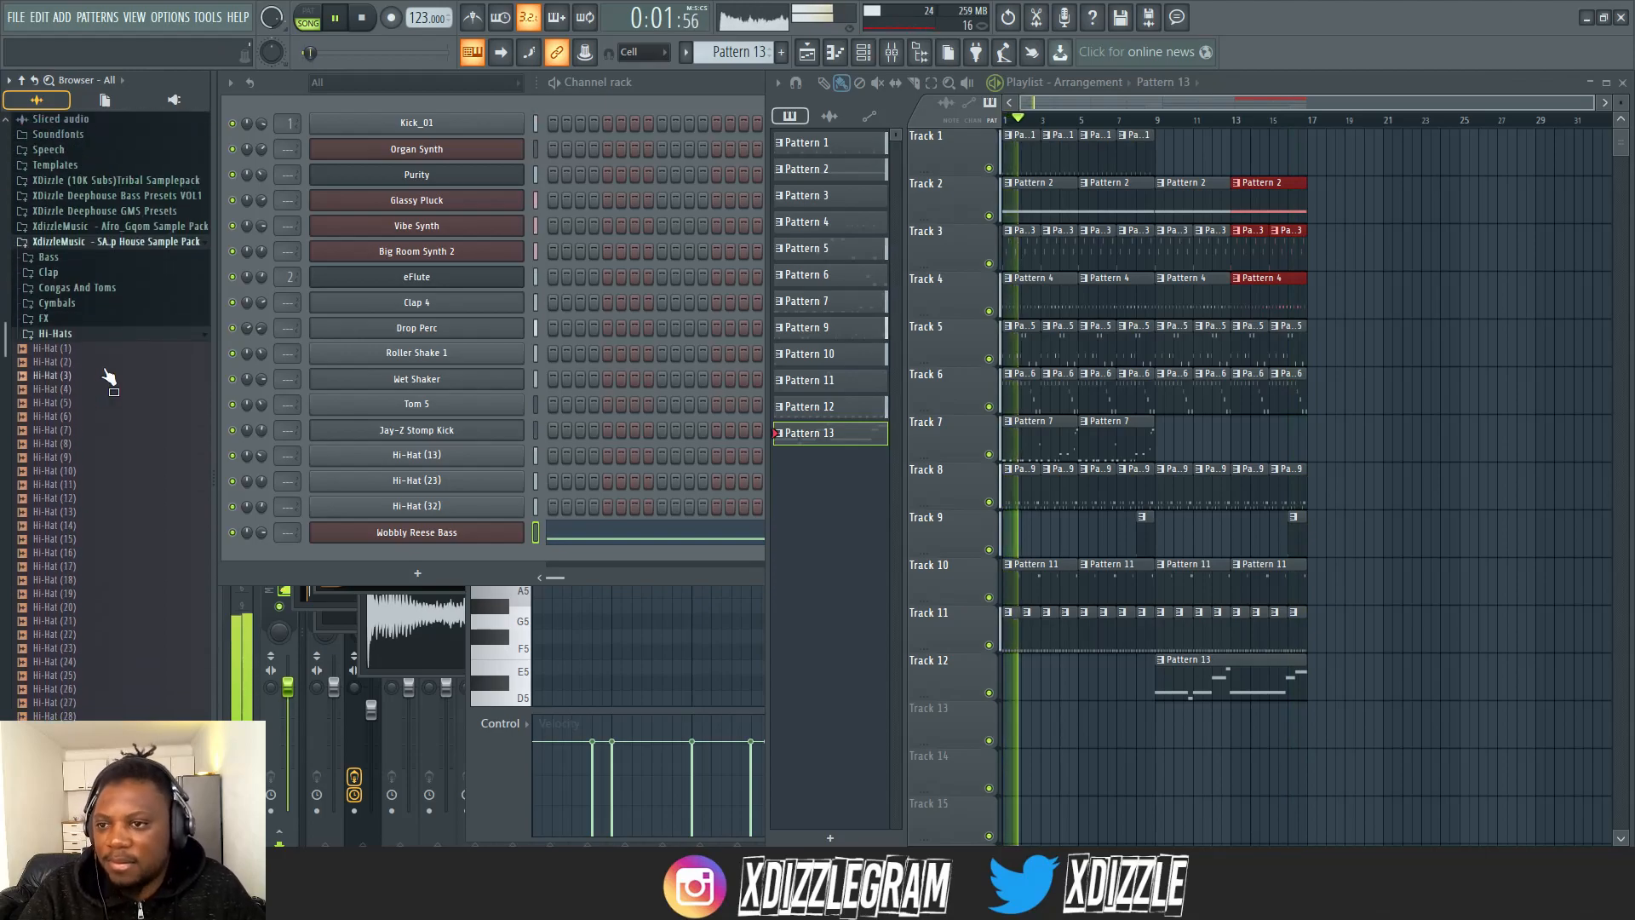
{"action": "left_click", "coordinate": [99, 396]}
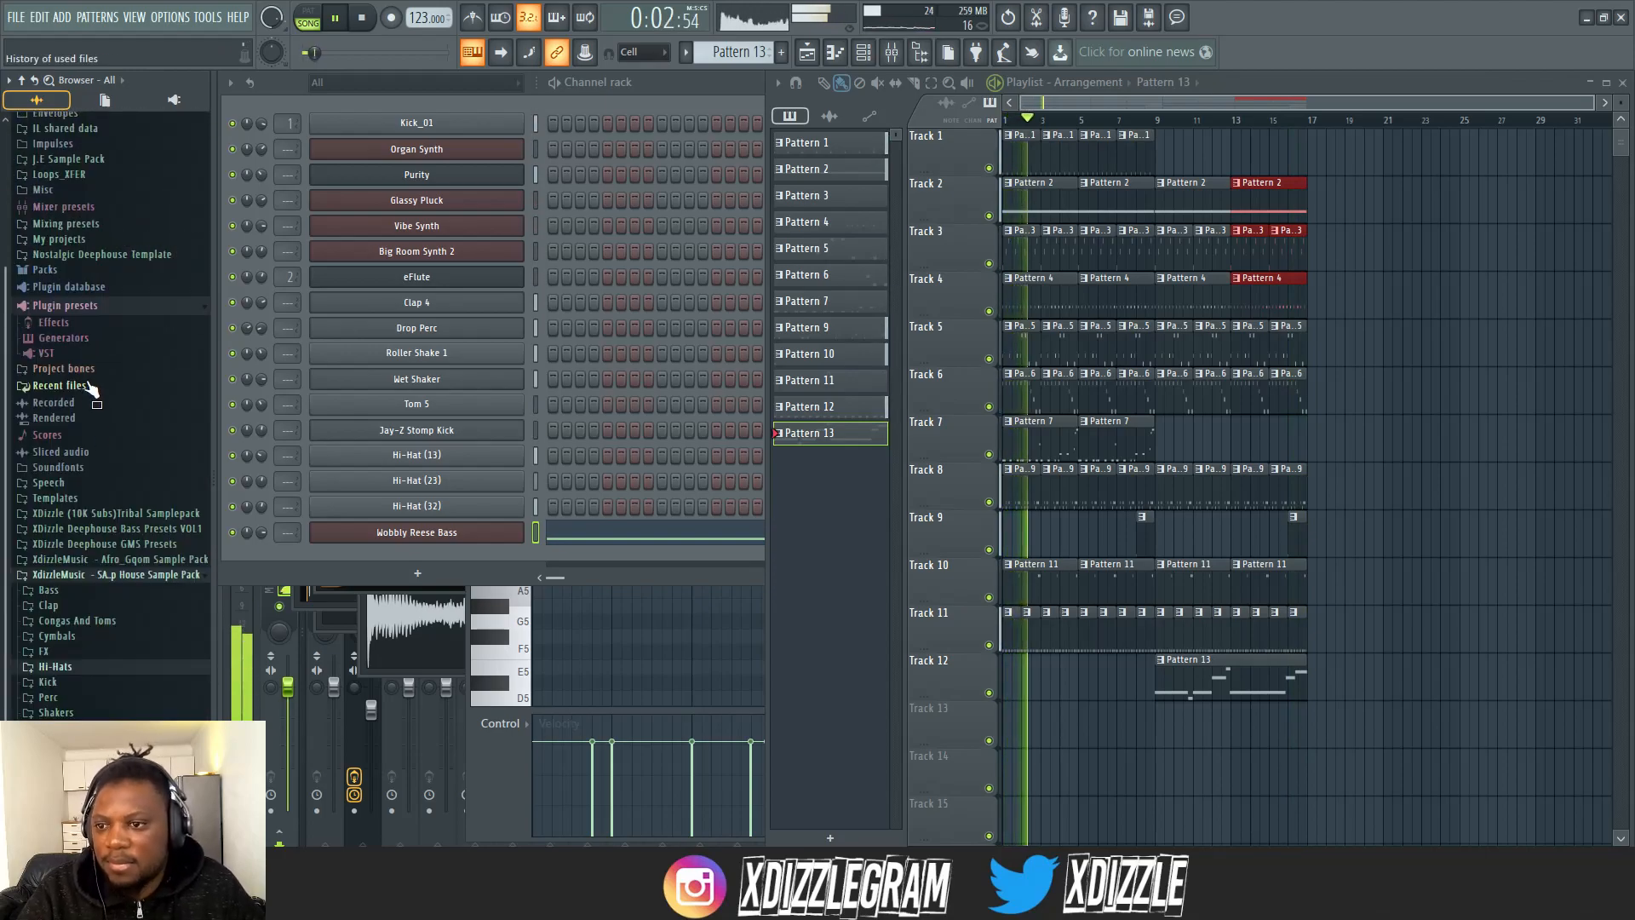
{"action": "left_click", "coordinate": [61, 637]}
{"action": "key", "text": "space"}
{"action": "scroll", "coordinate": [86, 630], "scroll_direction": "down", "scroll_amount": 2}
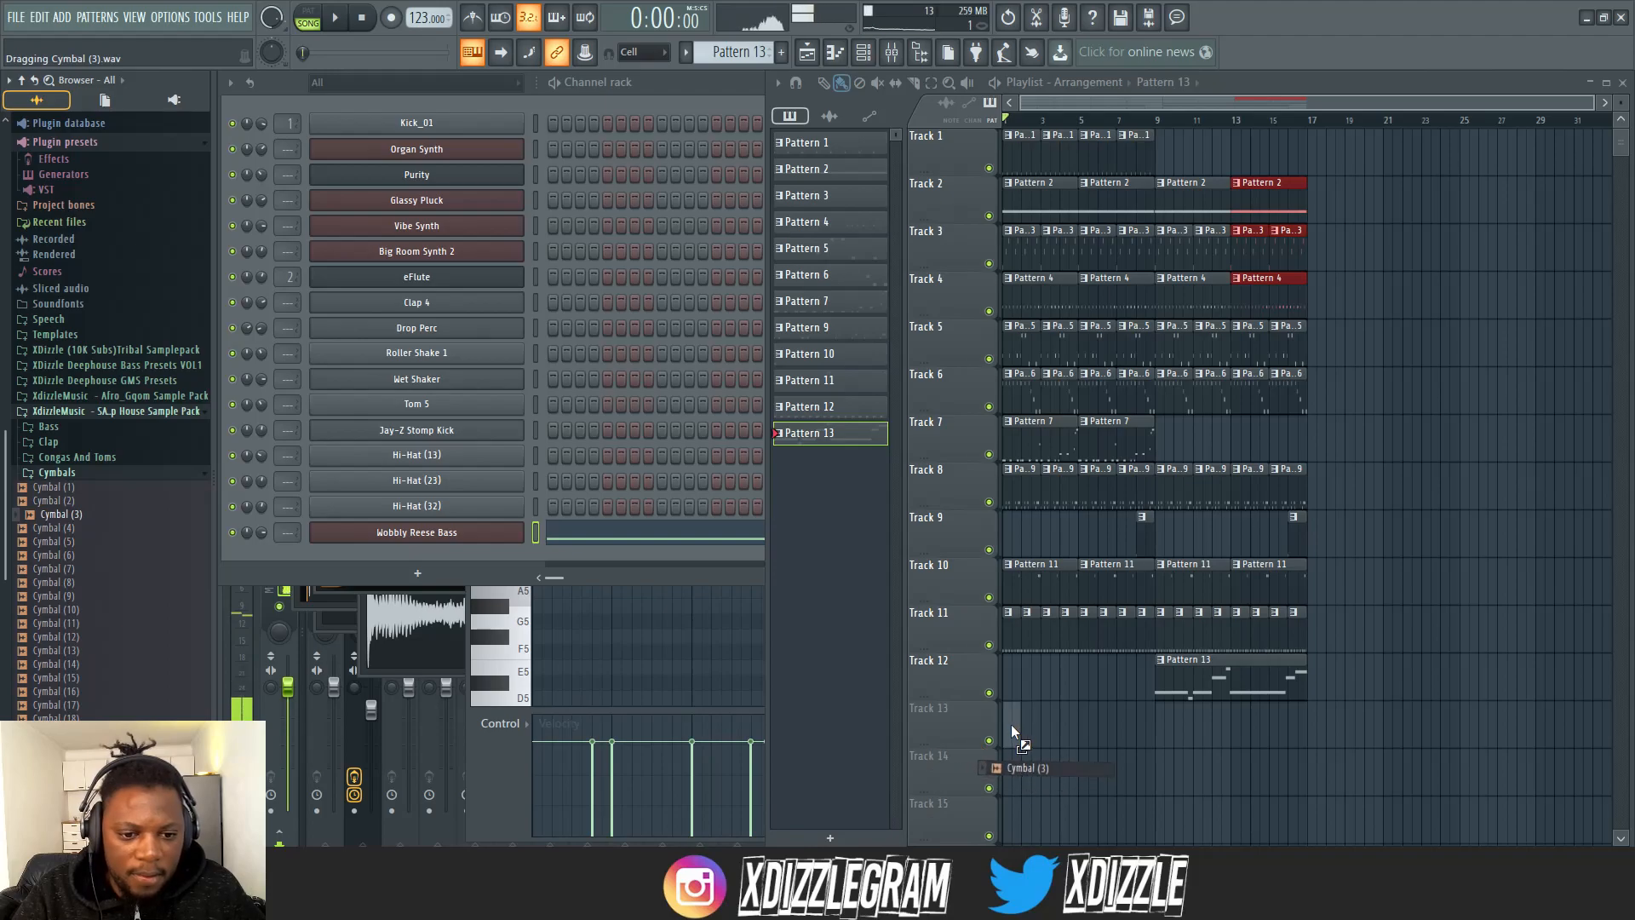
{"action": "left_click_drag", "start_coordinate": [1011, 725], "coordinate": [1010, 724]}
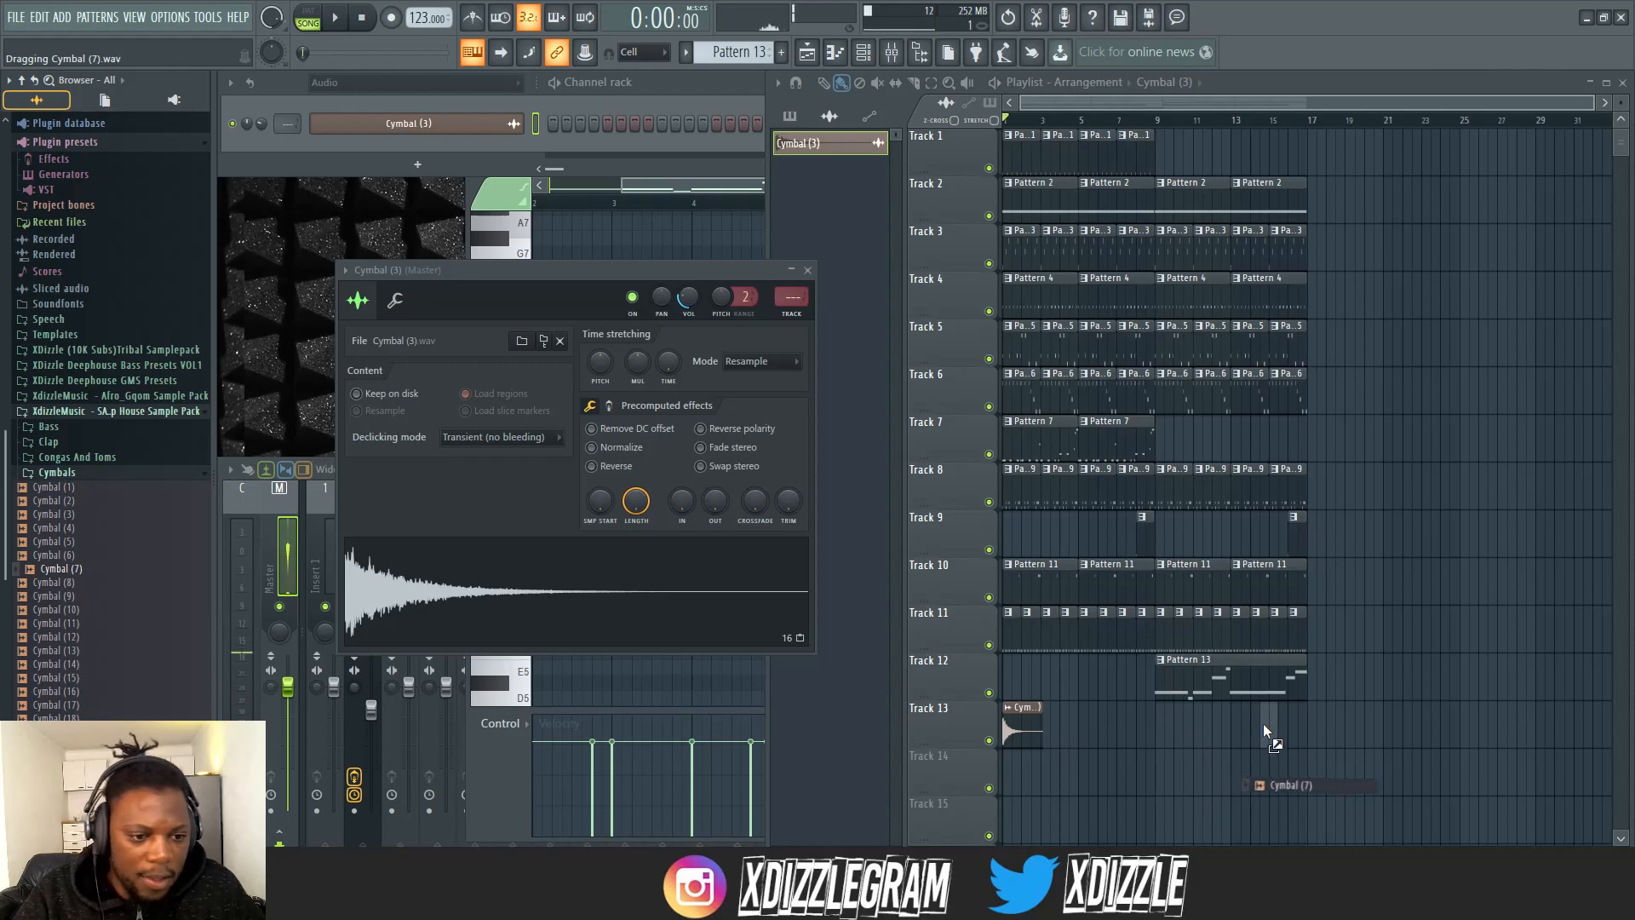
- Add Cymbal (7) to Track 13 and align it so it ends at the start of bar 17
{"action": "left_click_drag", "start_coordinate": [1266, 731], "coordinate": [1266, 731]}
{"action": "scroll", "coordinate": [1309, 130], "scroll_direction": "up", "scroll_amount": 5}
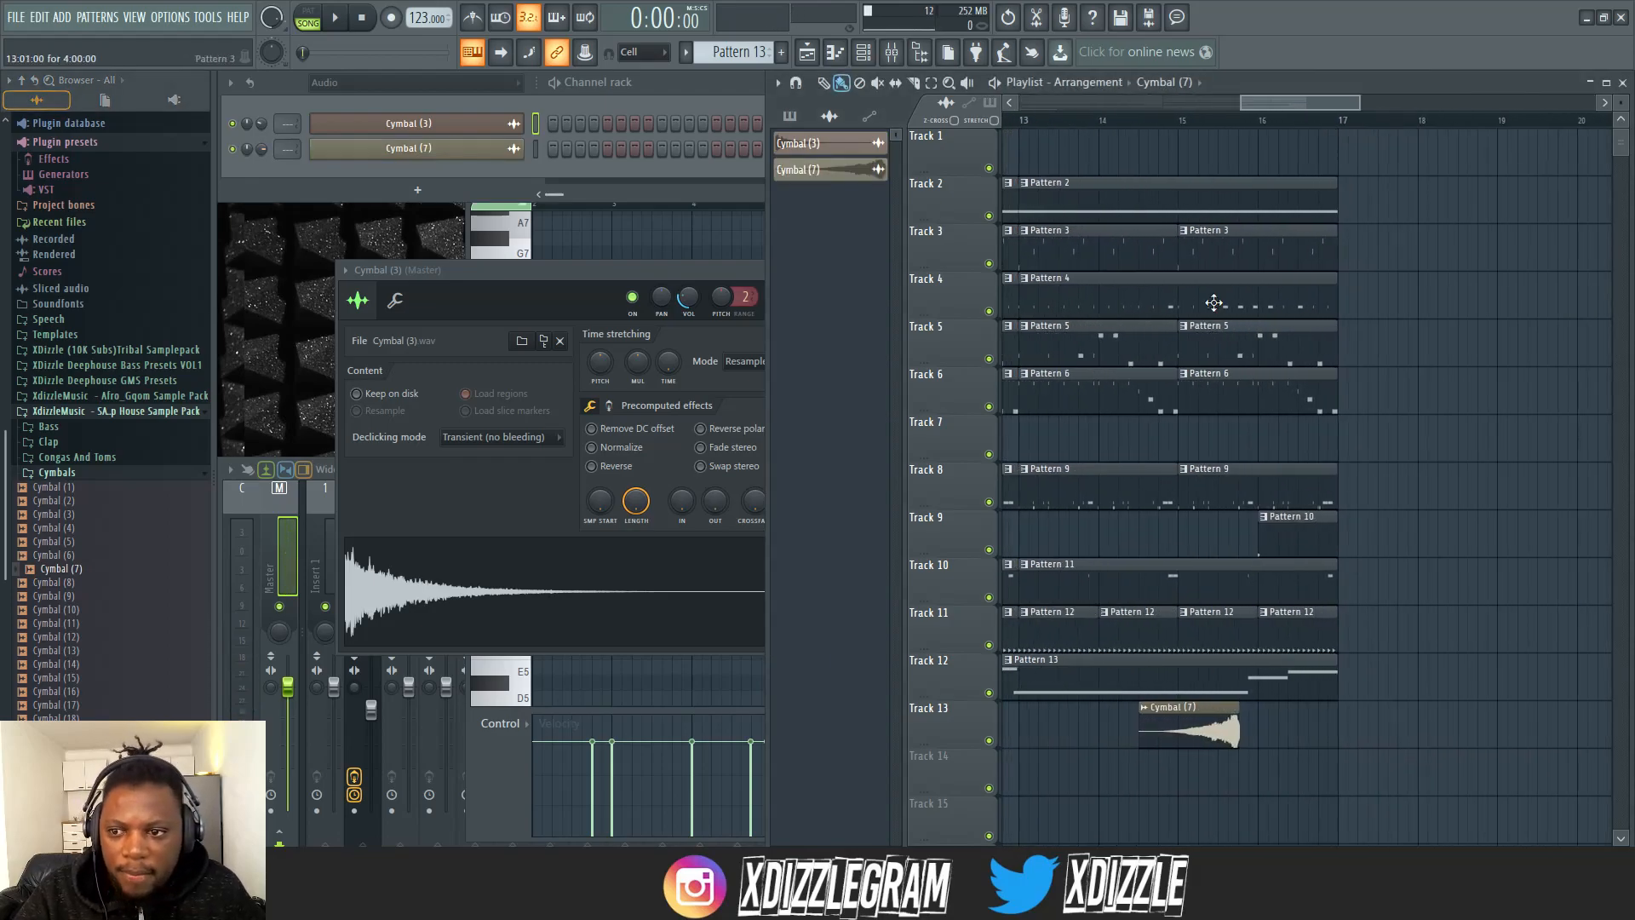
{"action": "left_click_drag", "start_coordinate": [1182, 731], "coordinate": [1290, 725]}
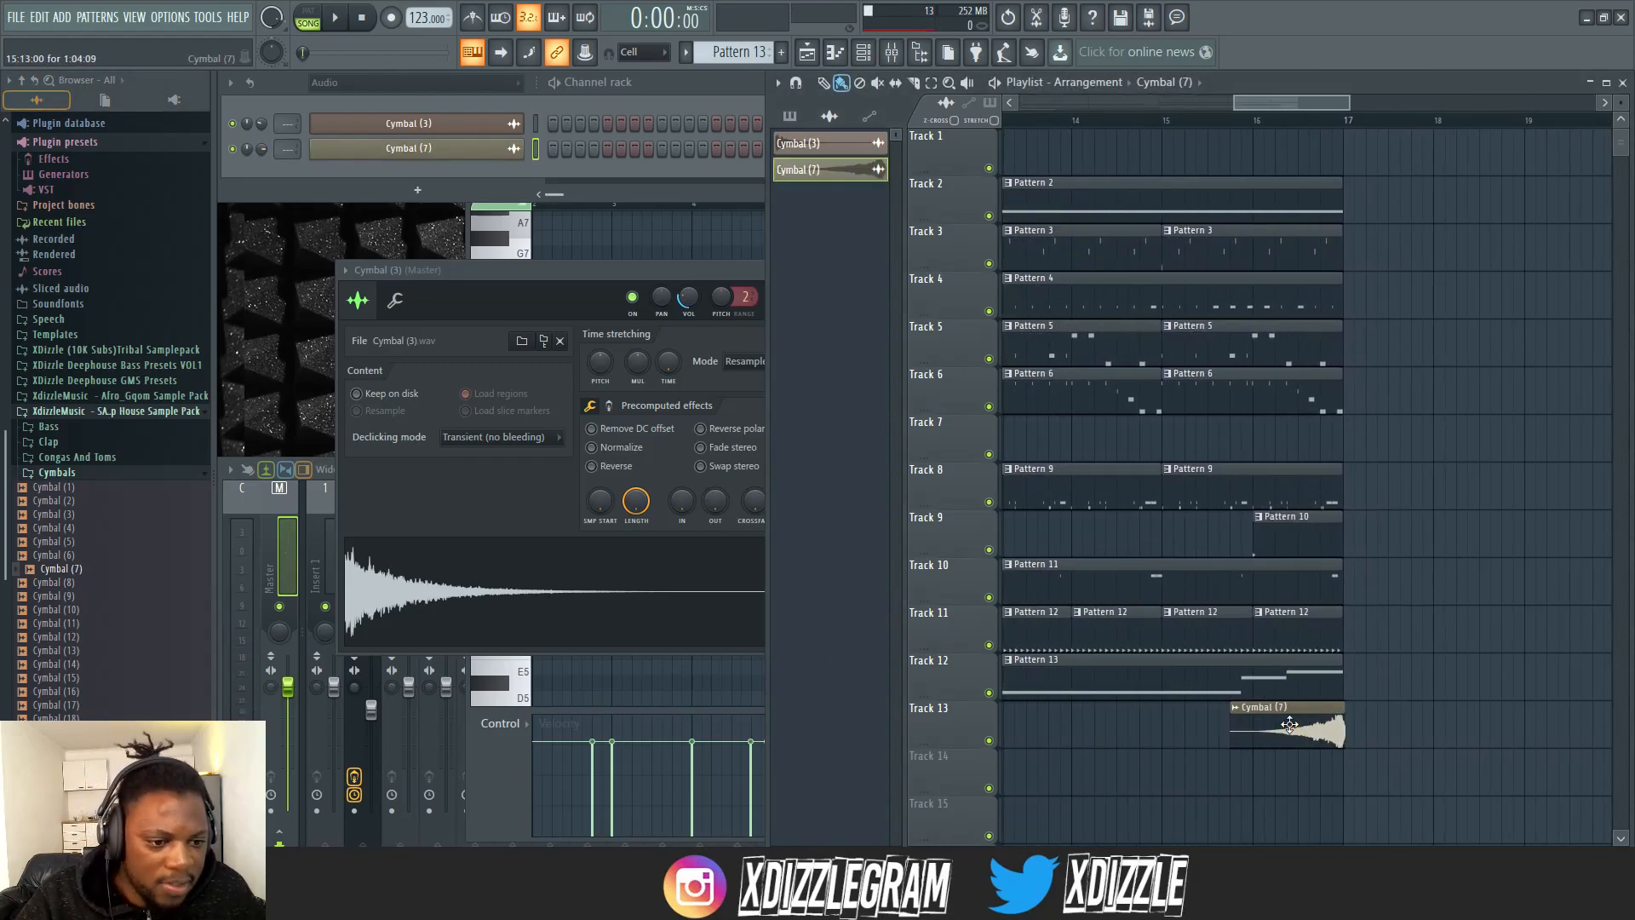
{"action": "scroll", "coordinate": [1346, 128], "scroll_direction": "up", "scroll_amount": 5}
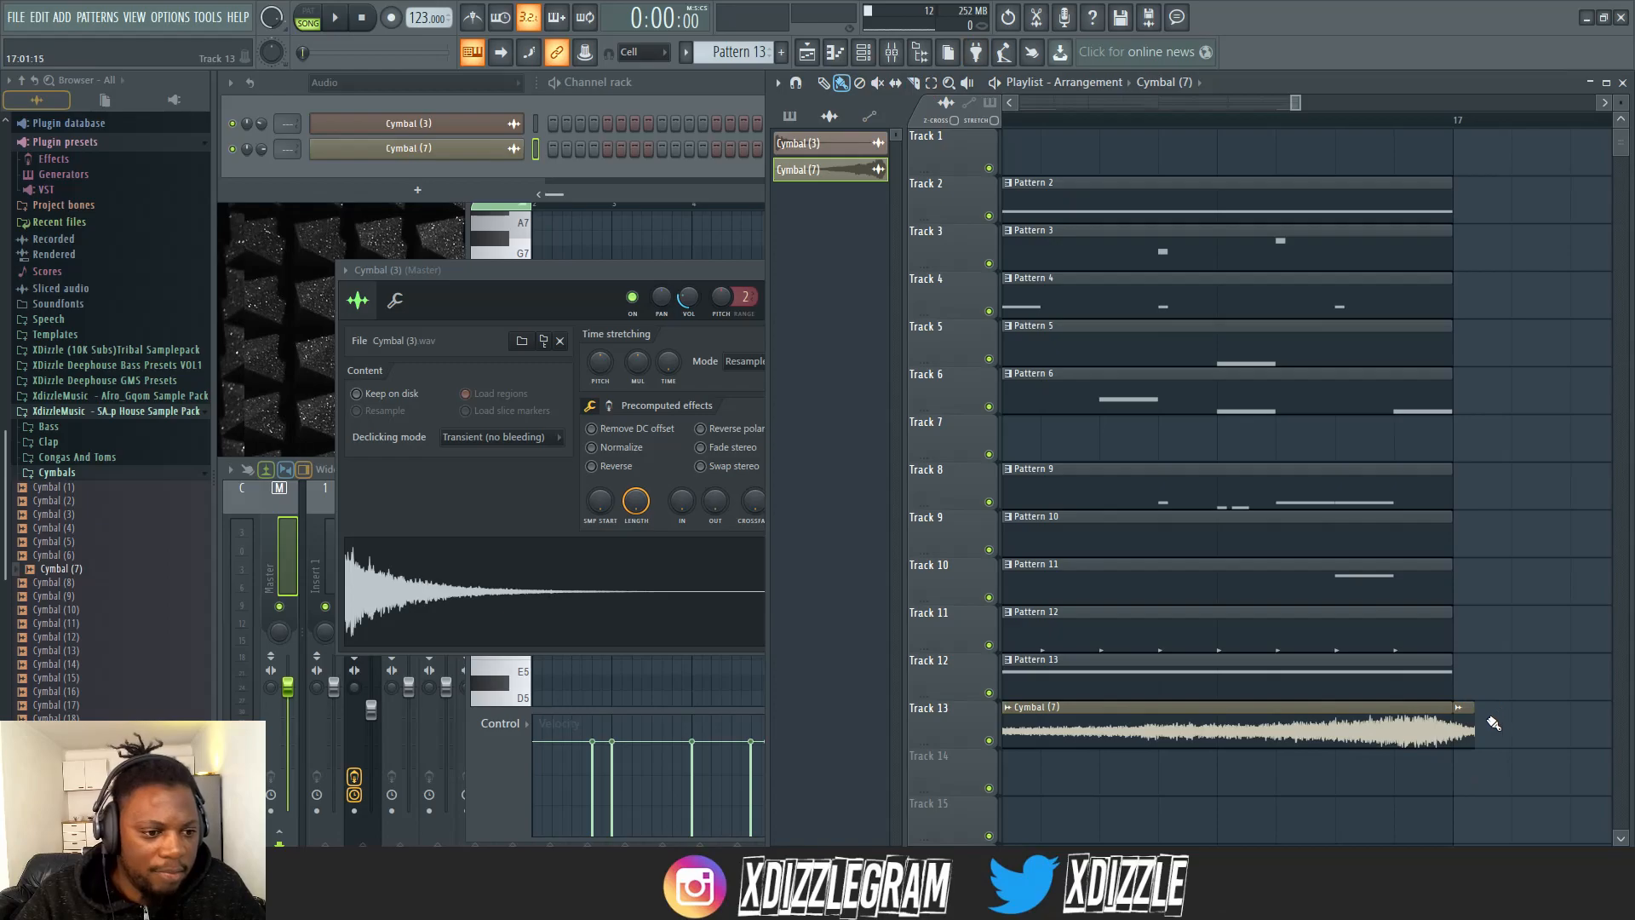
{"action": "scroll", "coordinate": [1205, 128], "scroll_direction": "down", "scroll_amount": 6}
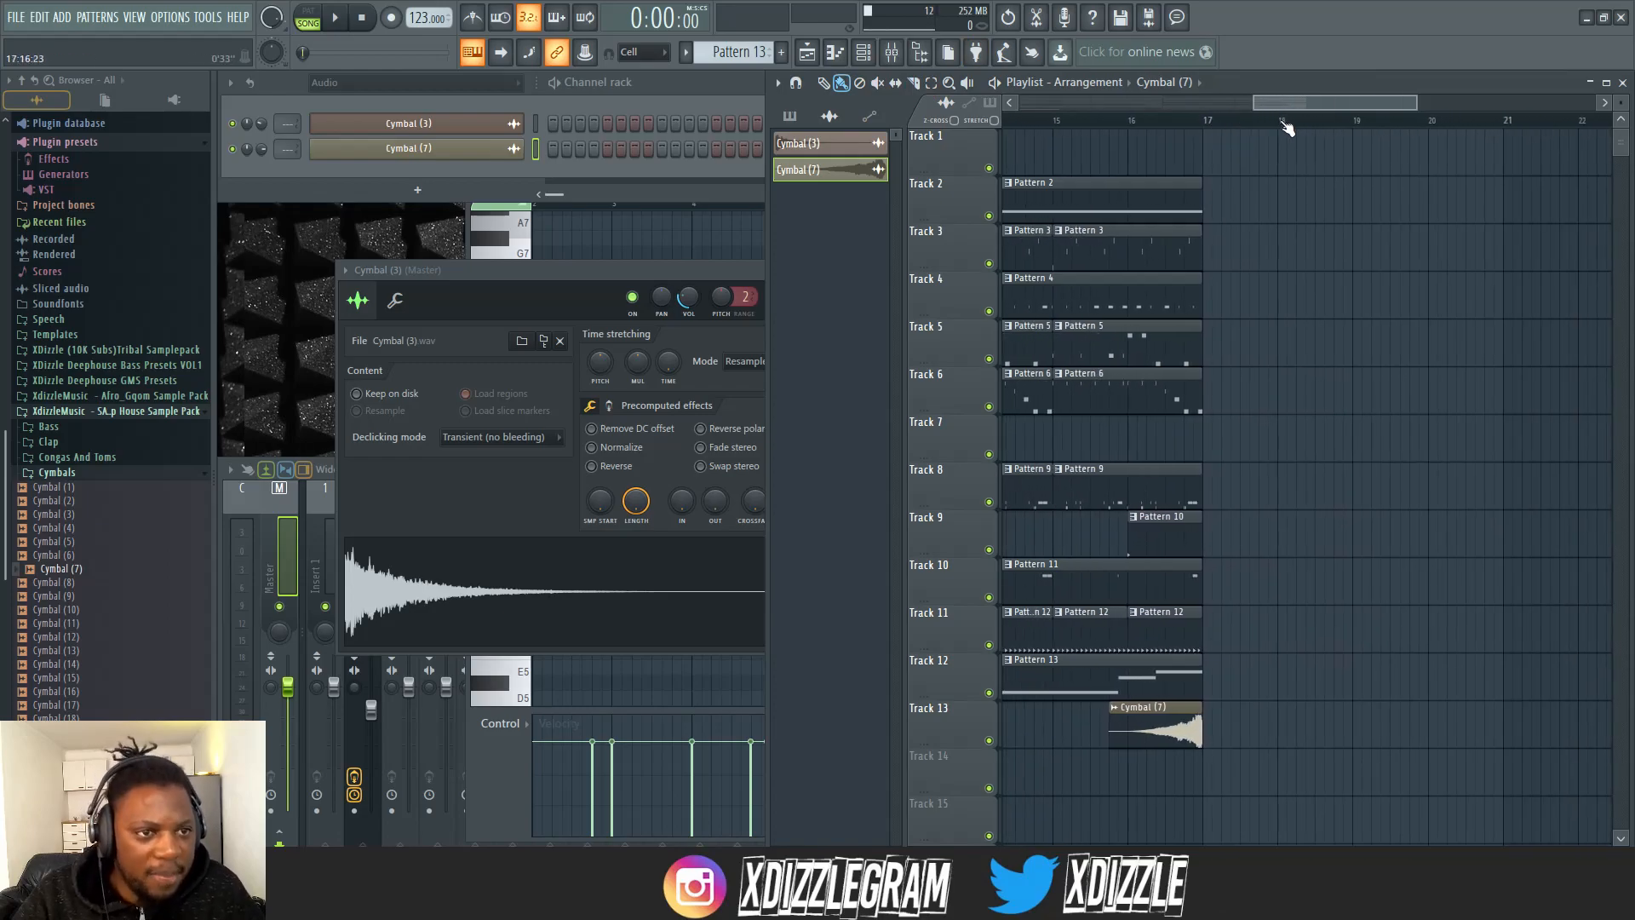
{"action": "scroll", "coordinate": [1230, 126], "scroll_direction": "down", "scroll_amount": 5}
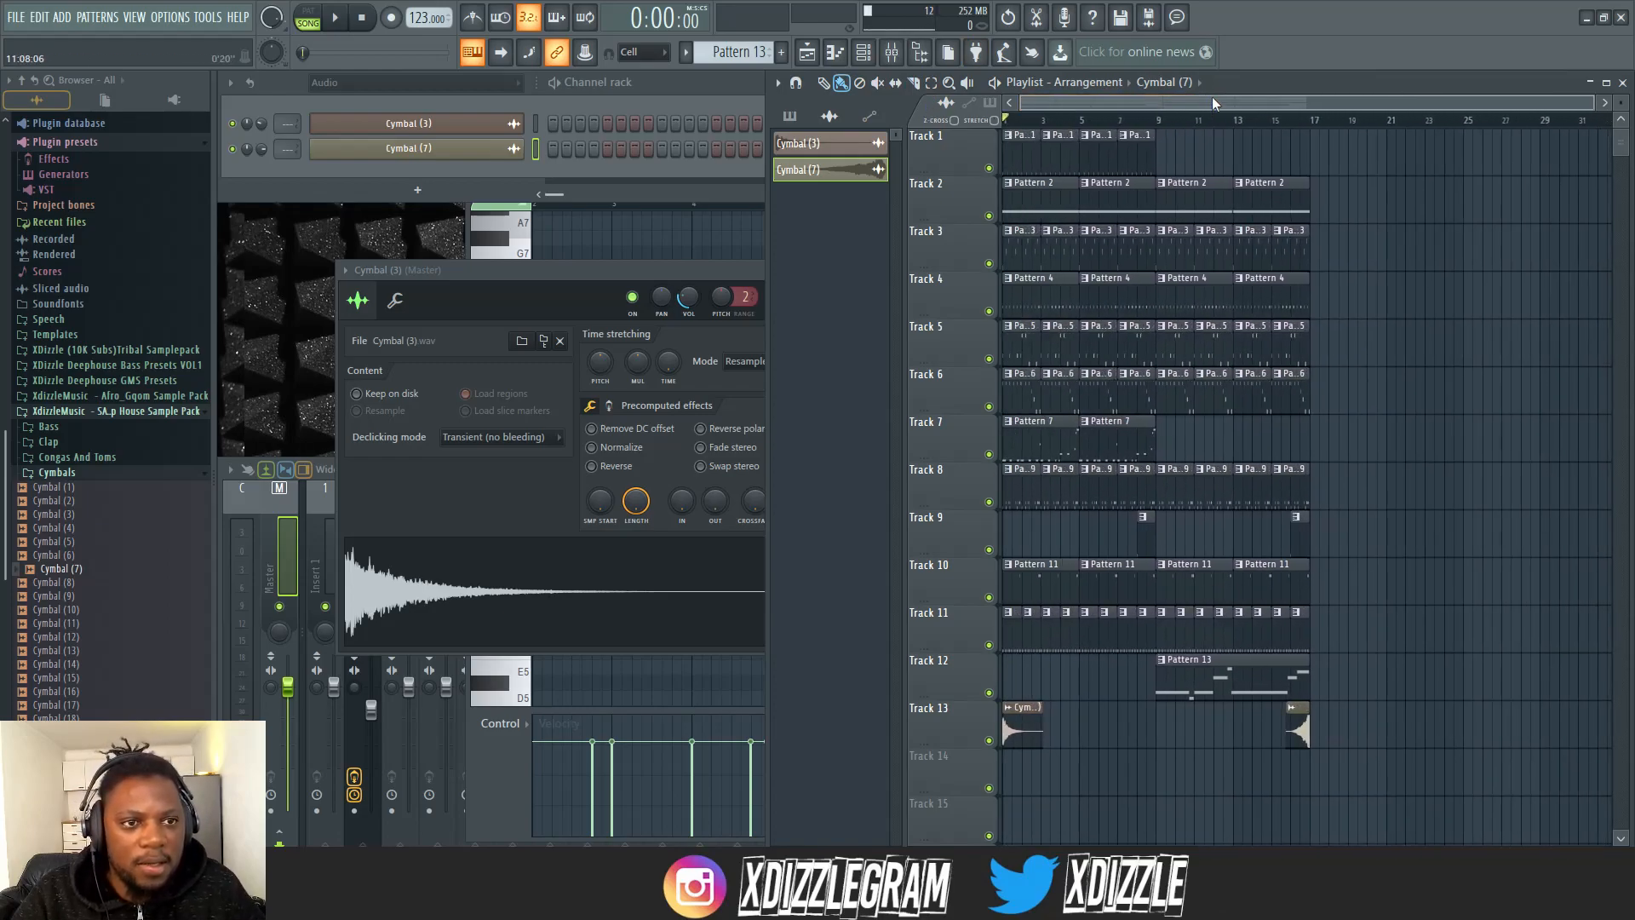
- Briefly play the arrangement from the start and collapse the Cymbals sample folder
{"action": "key", "text": "space"}
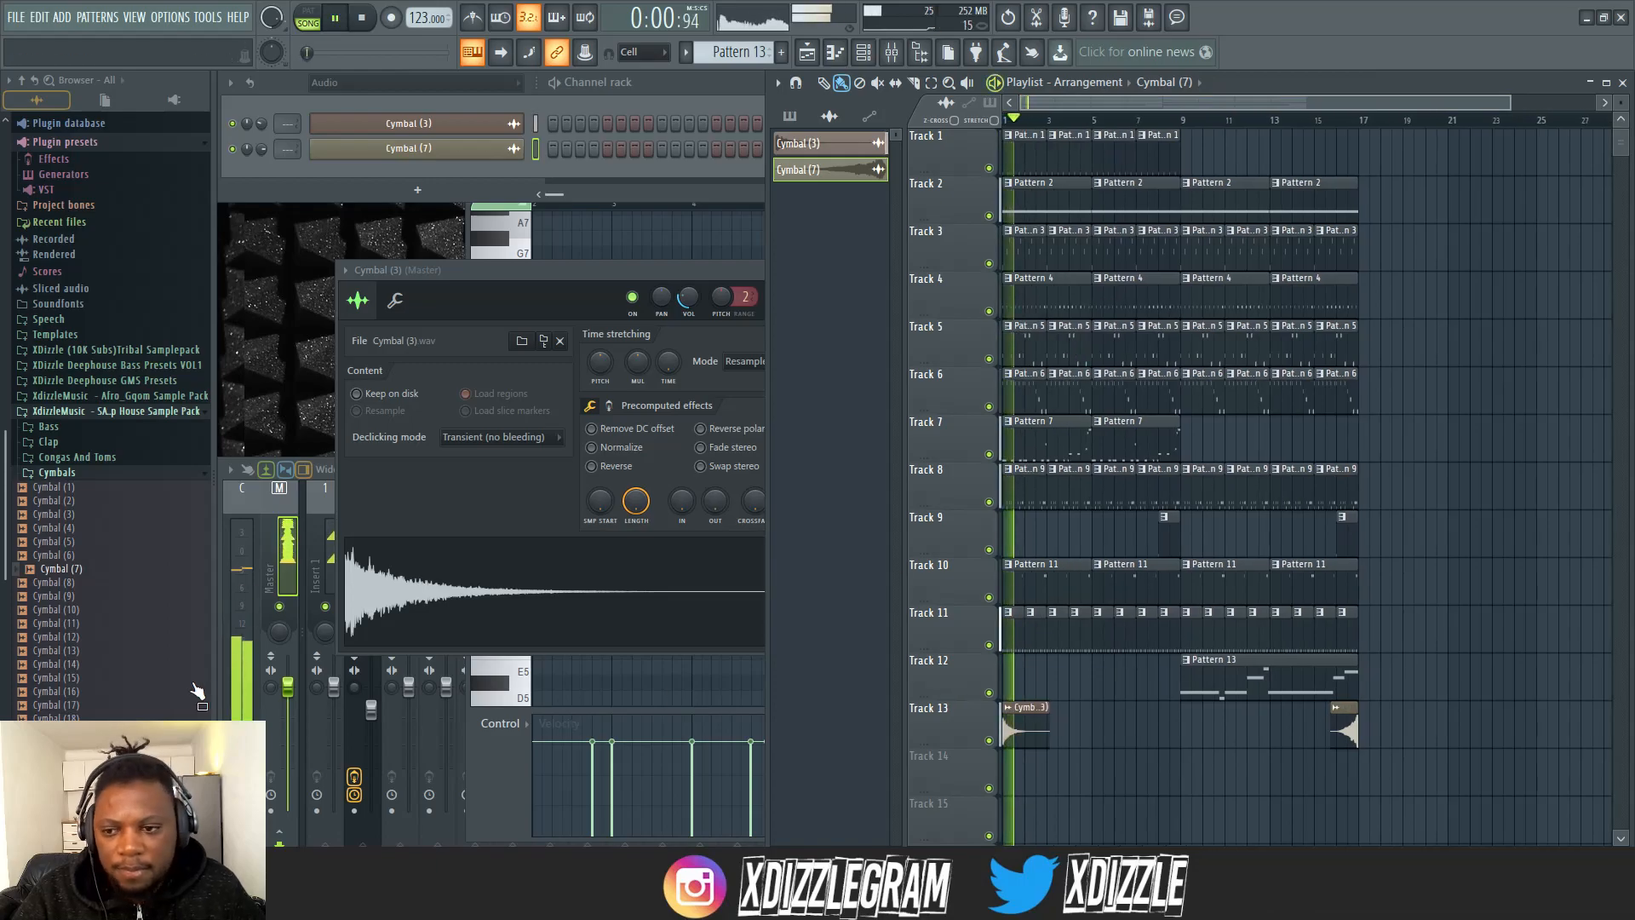
{"action": "scroll", "coordinate": [110, 511], "scroll_direction": "up", "scroll_amount": 4}
{"action": "key", "text": "space"}
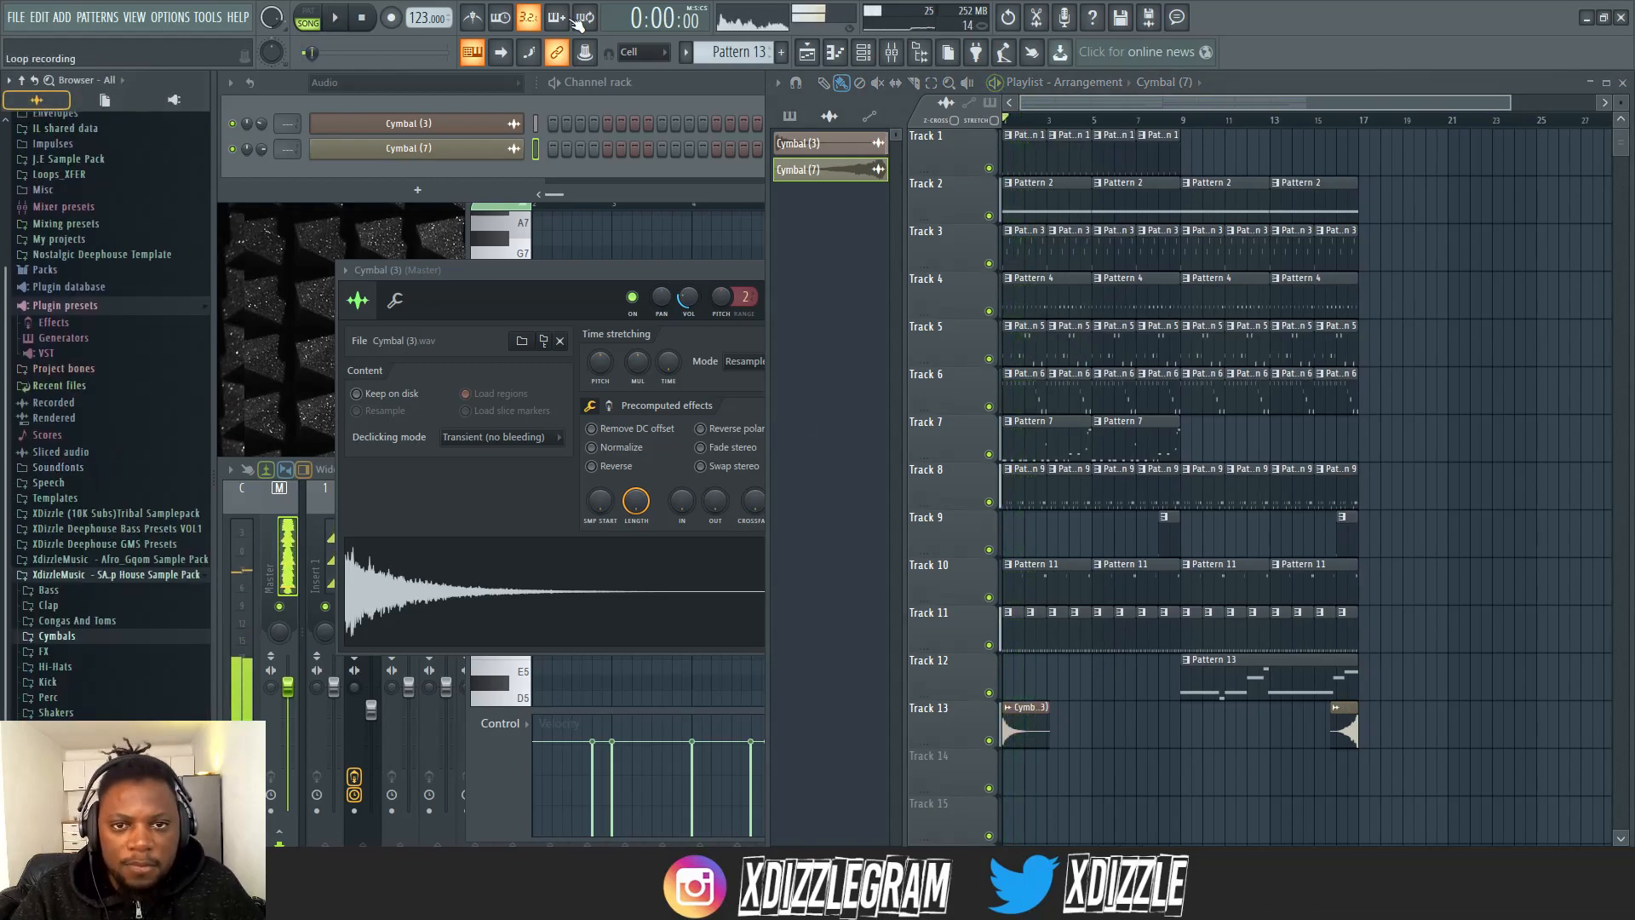
- Create an automation clip for the Wobbly Reese Bass filter cutoff across bars 9 to 16
{"action": "double_click", "coordinate": [1269, 694]}
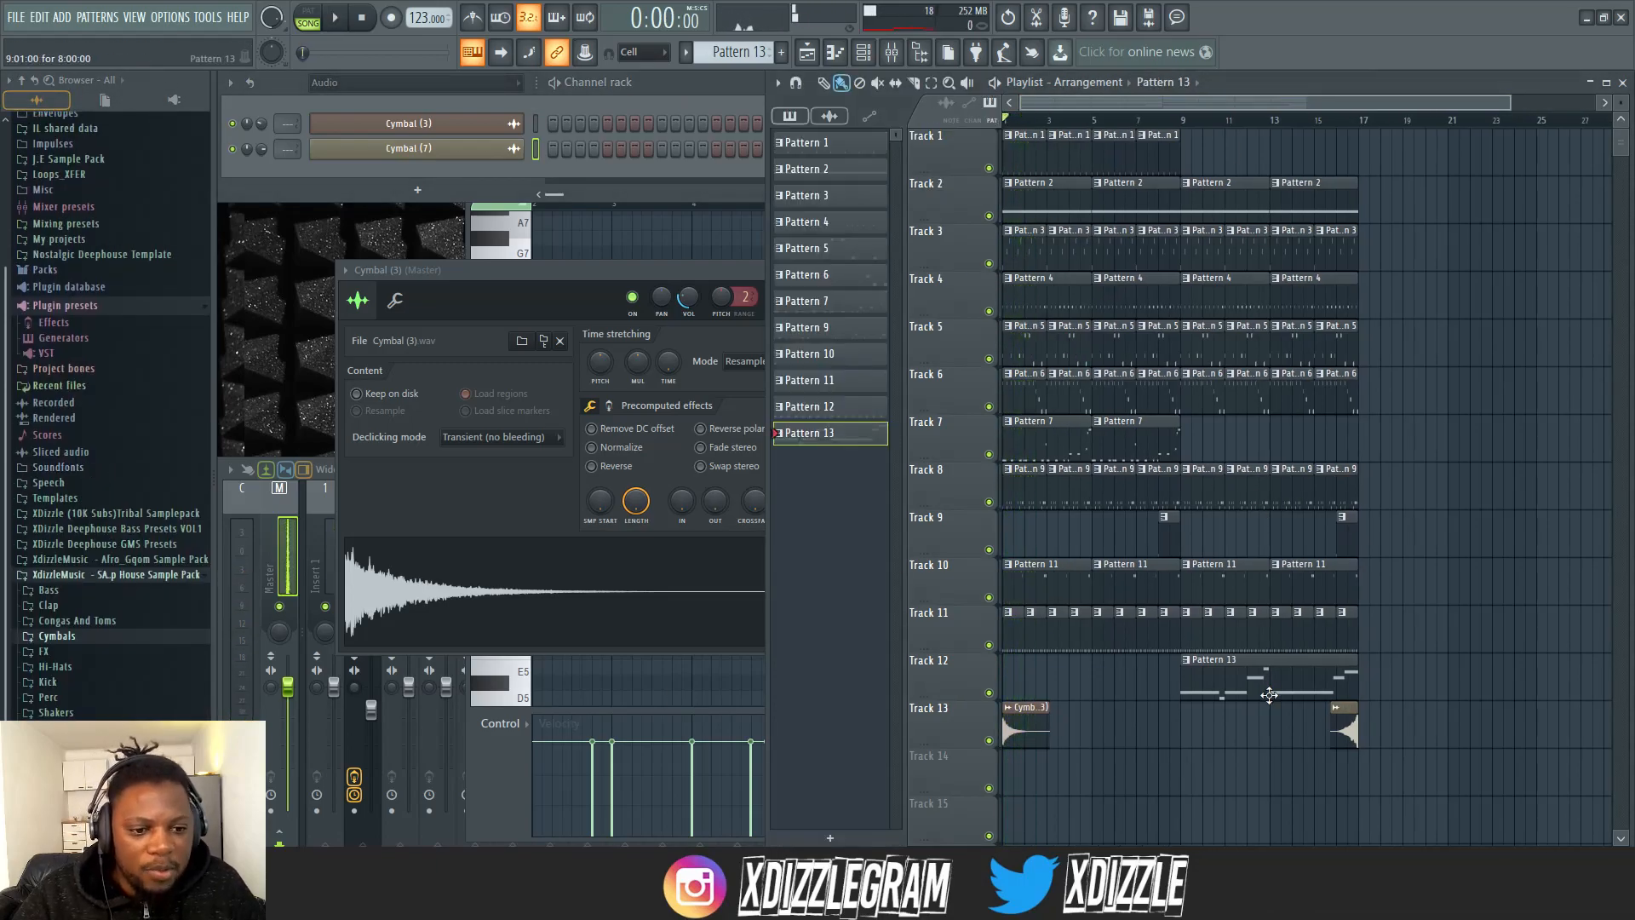
{"action": "left_click", "coordinate": [766, 86]}
{"action": "left_click", "coordinate": [1300, 106]}
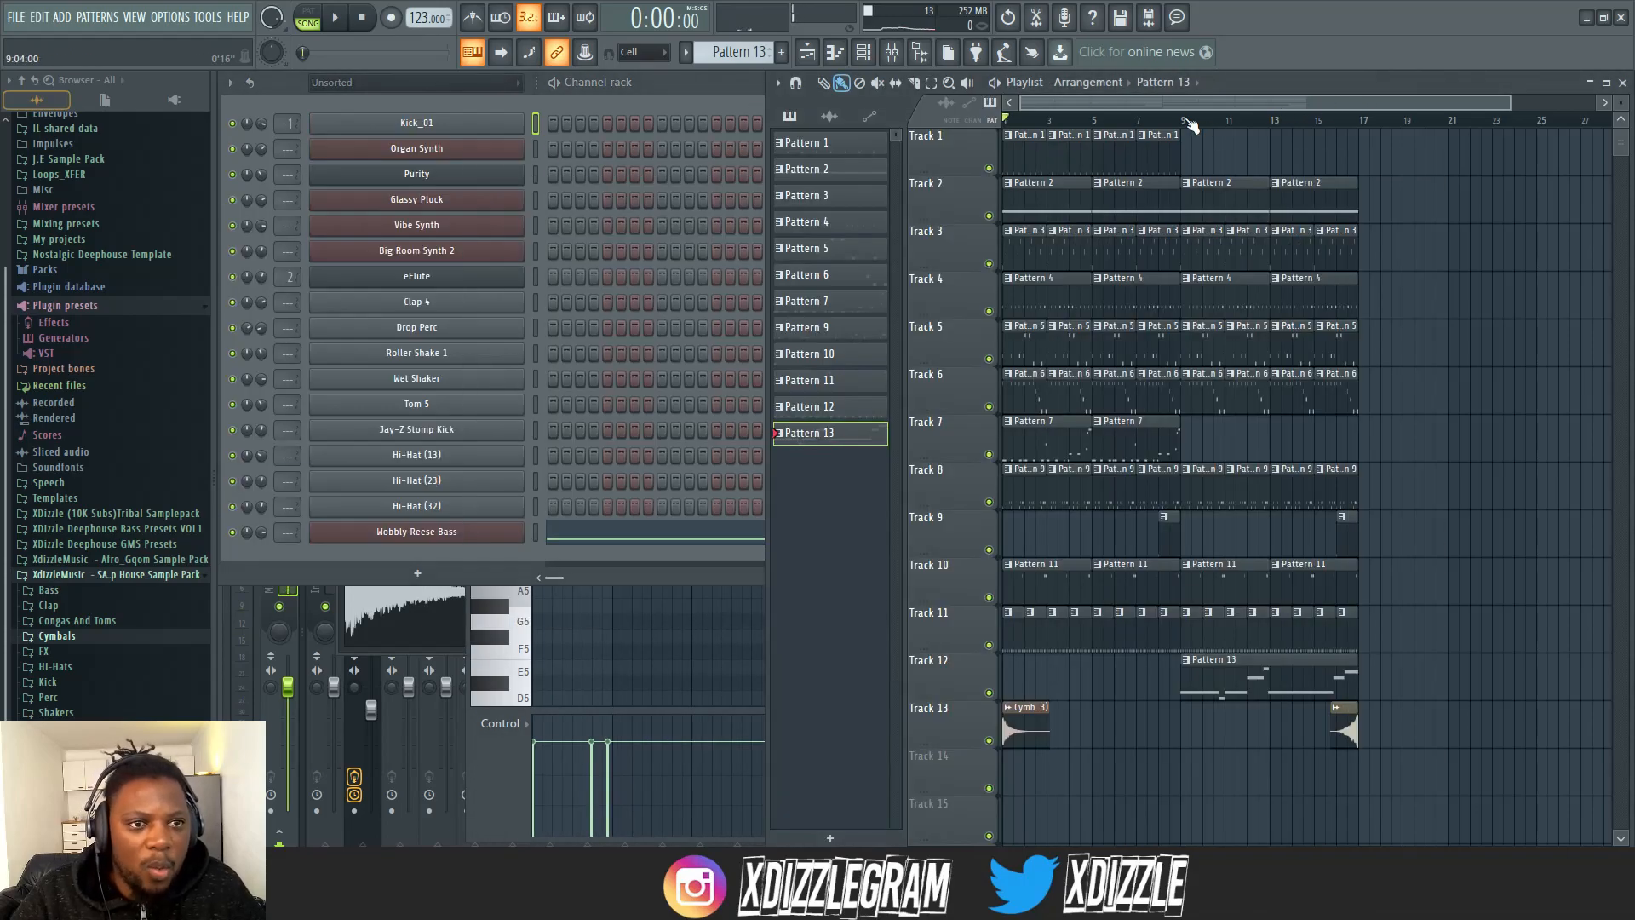
{"action": "left_click_drag", "start_coordinate": [1188, 124], "coordinate": [1344, 126]}
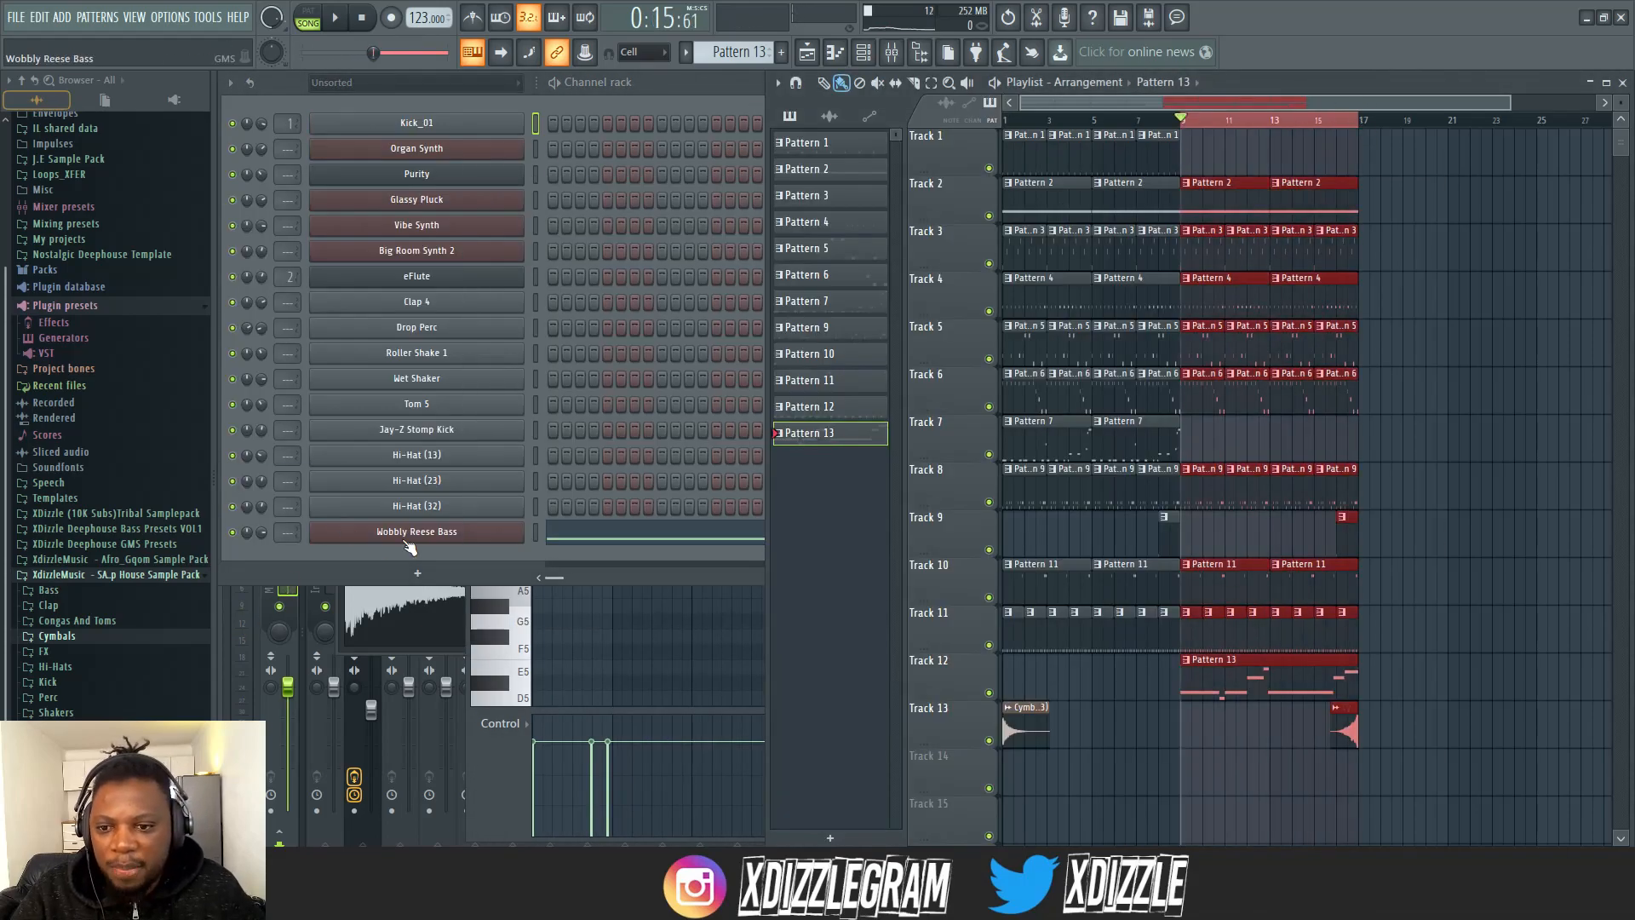
{"action": "left_click", "coordinate": [407, 536]}
{"action": "right_click", "coordinate": [372, 497]}
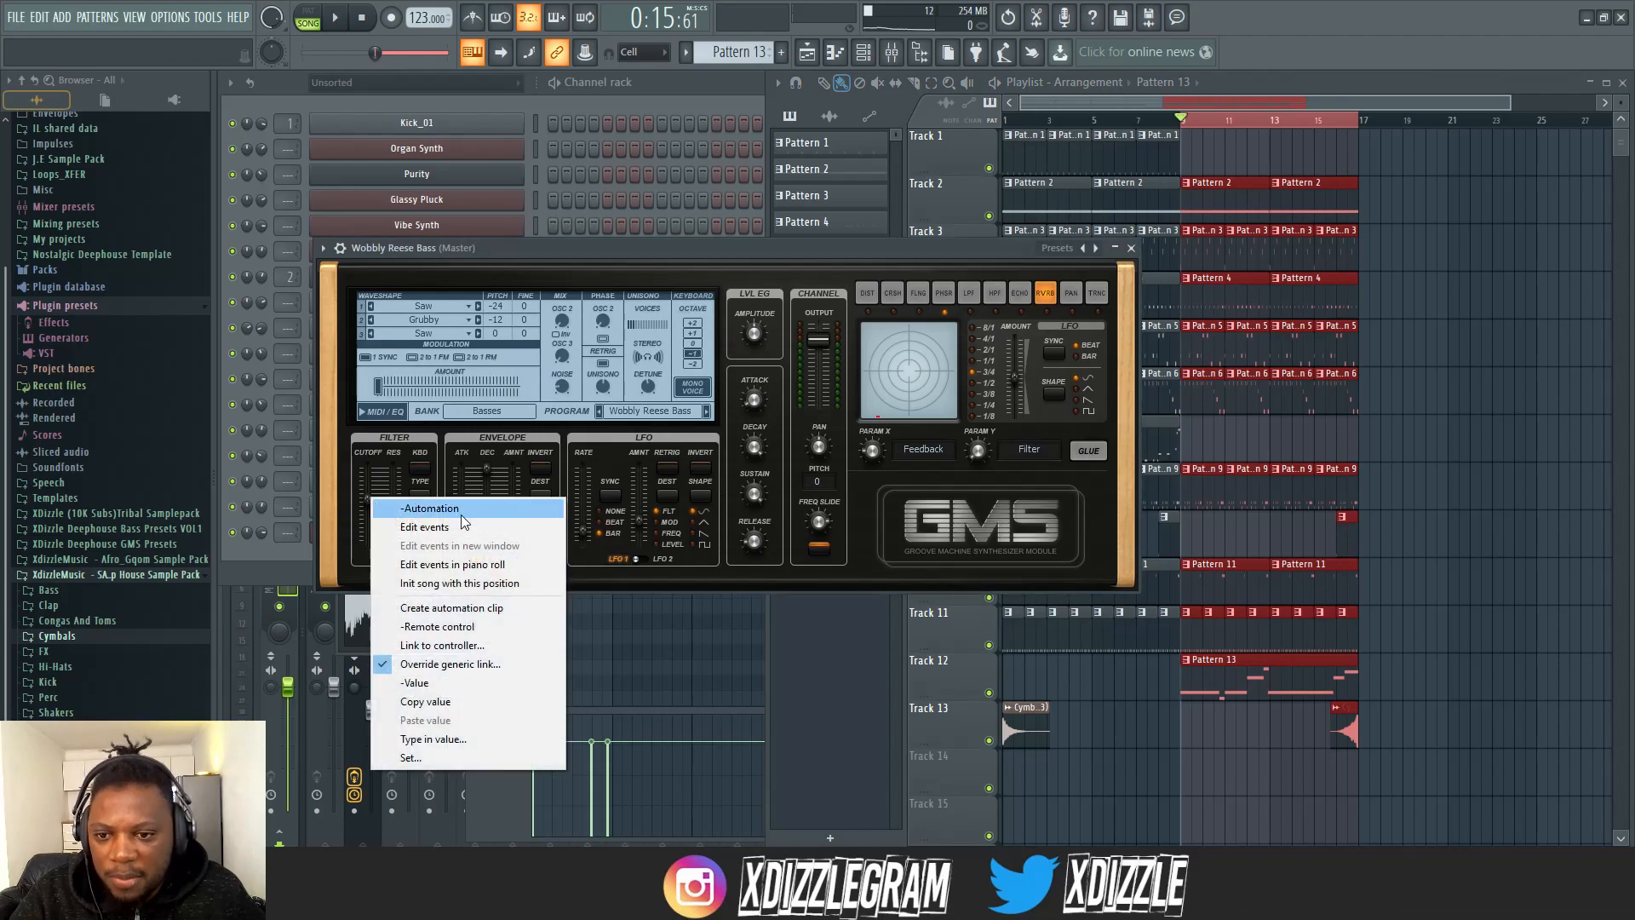
{"action": "left_click", "coordinate": [484, 609]}
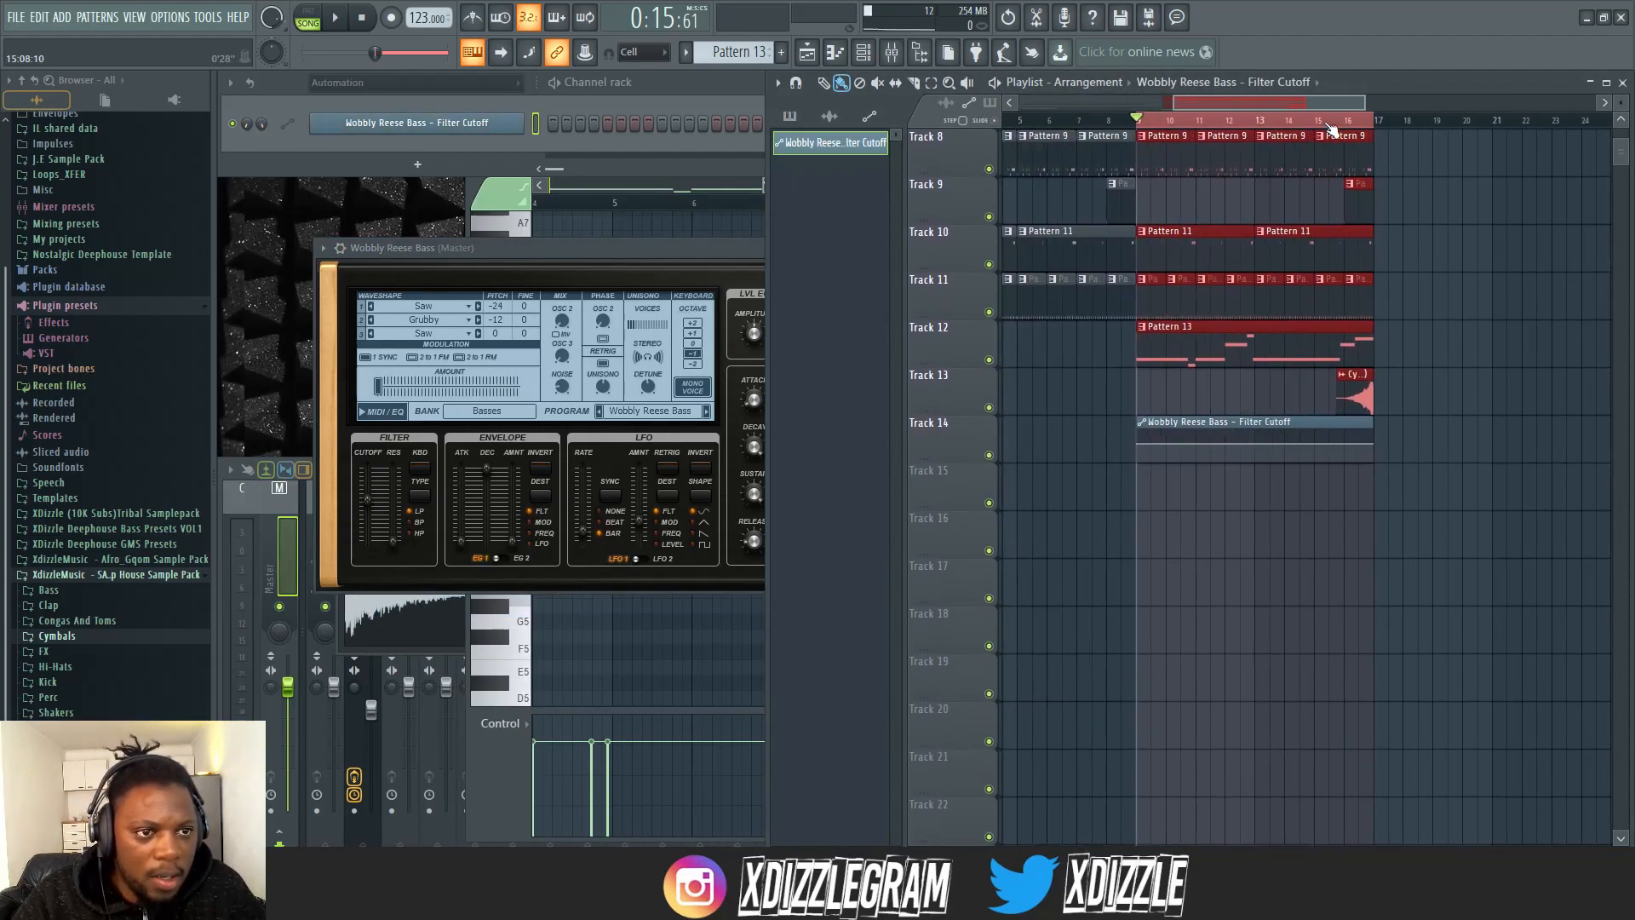
- Shape the bass filter cutoff automation into a curve rising towards bar 17 and play from bar 10
{"action": "scroll", "coordinate": [1452, 452], "scroll_direction": "up", "scroll_amount": 3}
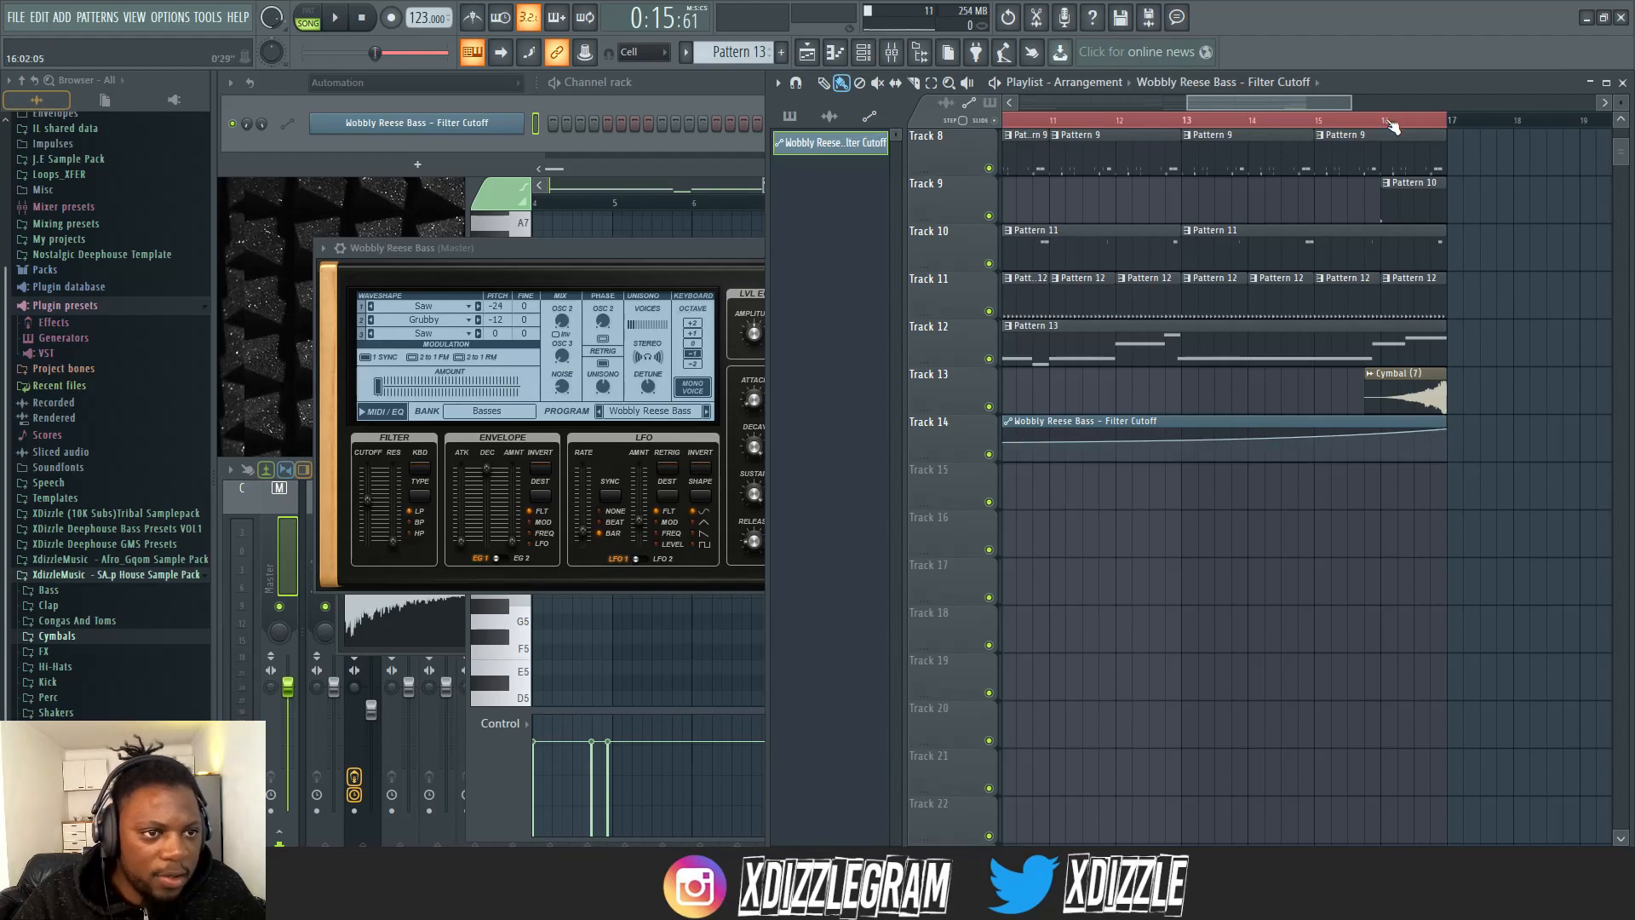
{"action": "scroll", "coordinate": [1391, 126], "scroll_direction": "down", "scroll_amount": 3}
{"action": "left_click", "coordinate": [1175, 123]}
{"action": "key", "text": "space"}
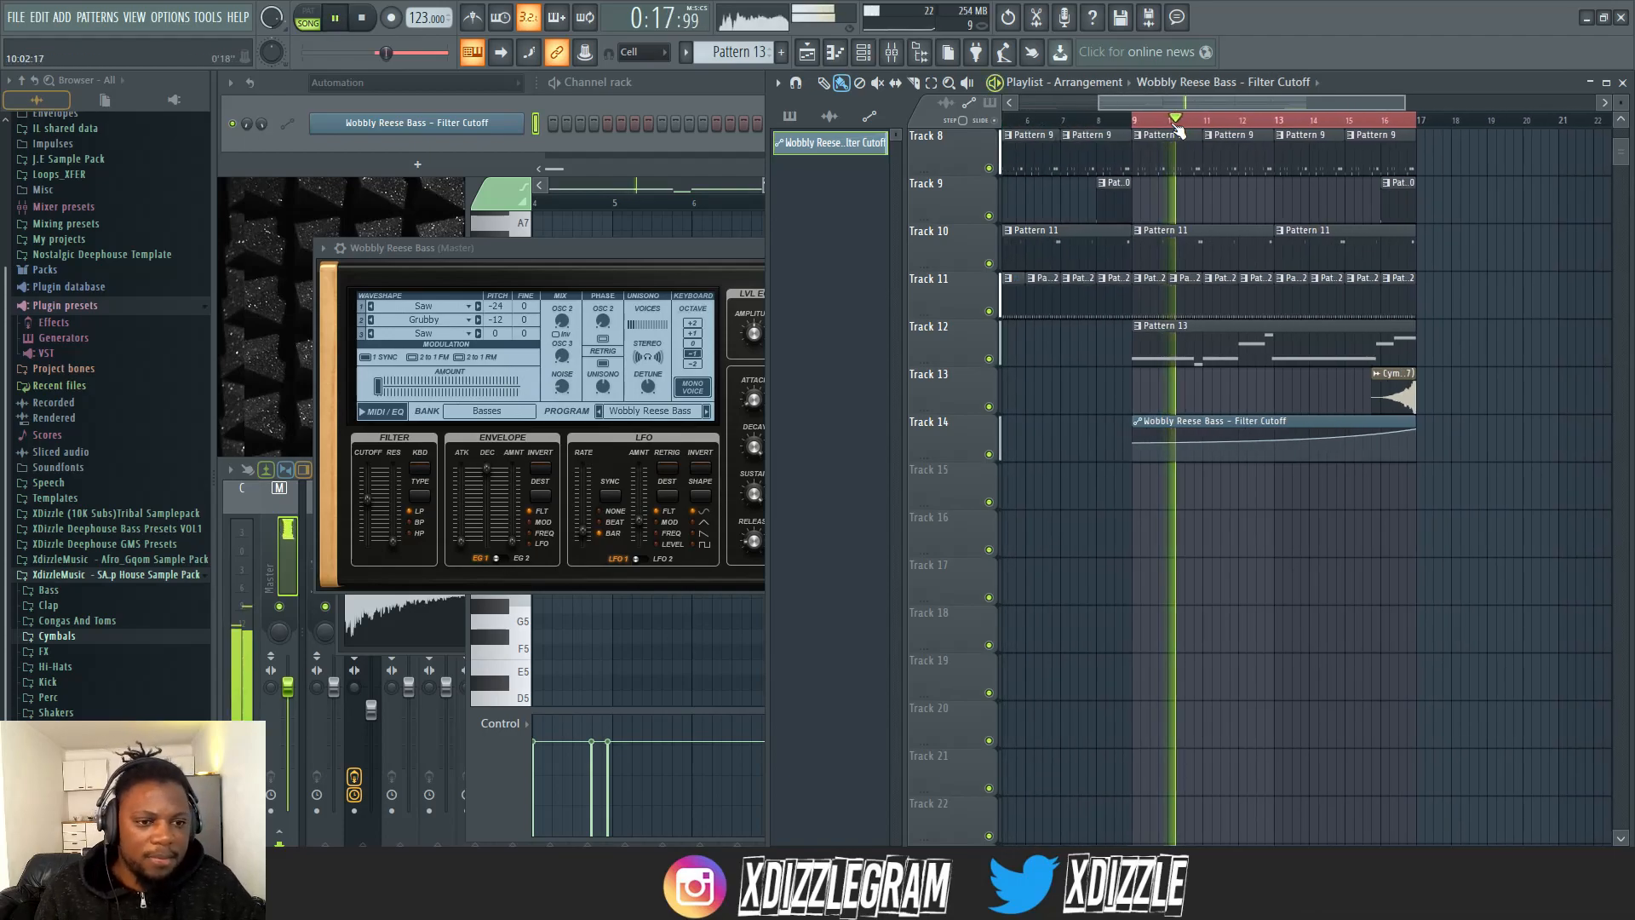
{"action": "left_click_drag", "start_coordinate": [1261, 101], "coordinate": [1271, 101]}
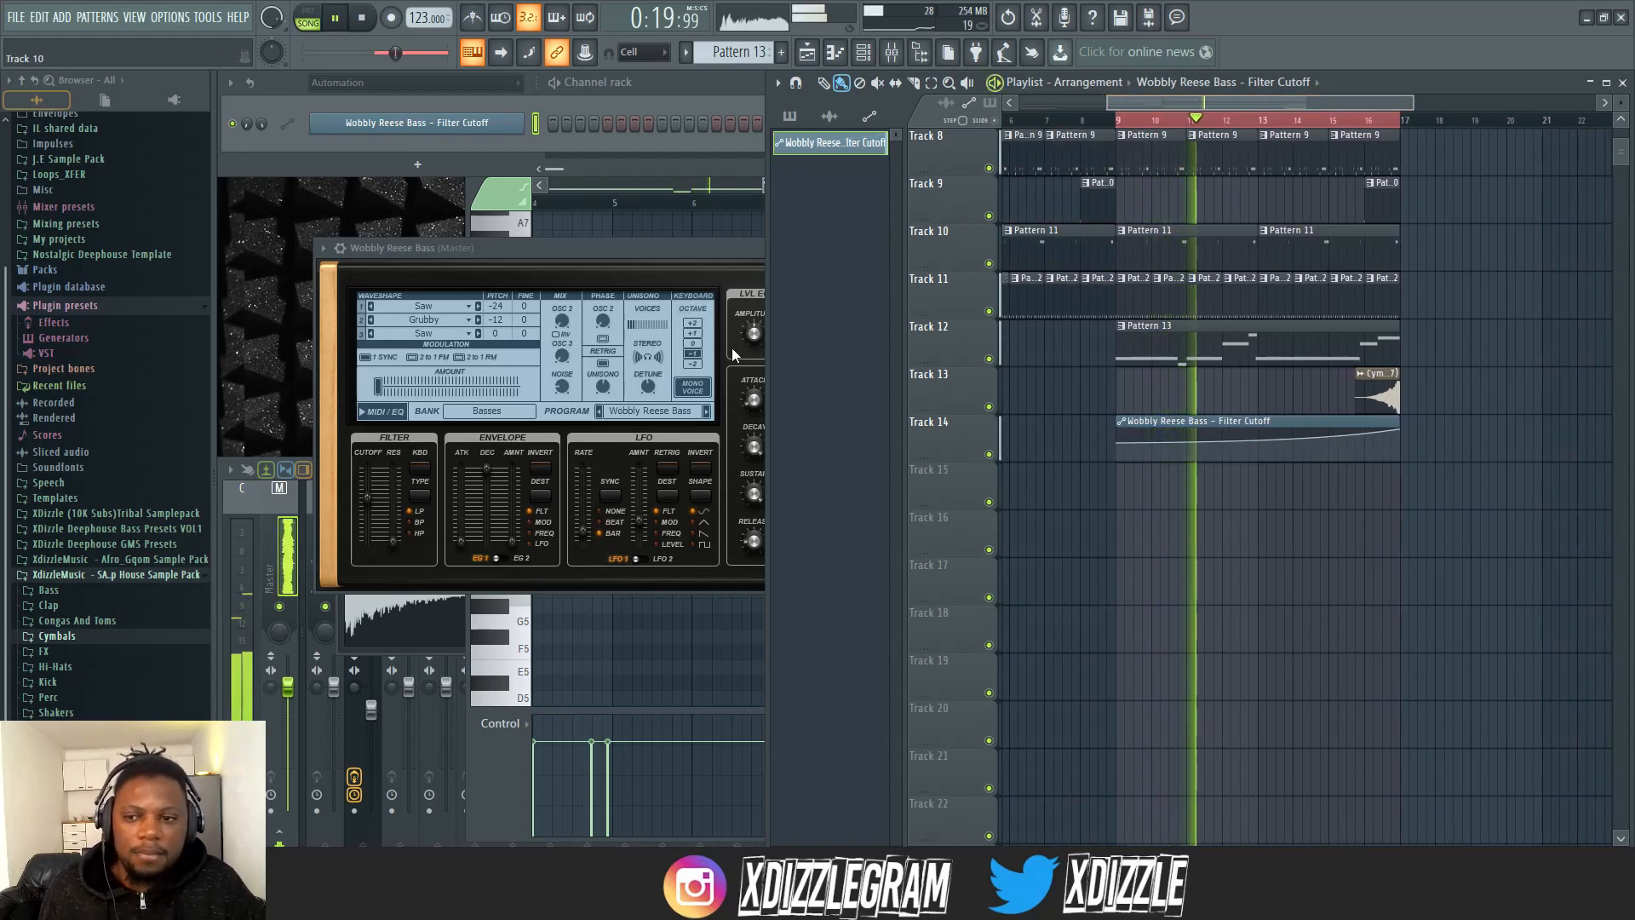
- Lower the Cymbal (7) channel volume slightly and fine-tune the bass filter cutoff automation curve
{"action": "double_click", "coordinate": [1382, 389]}
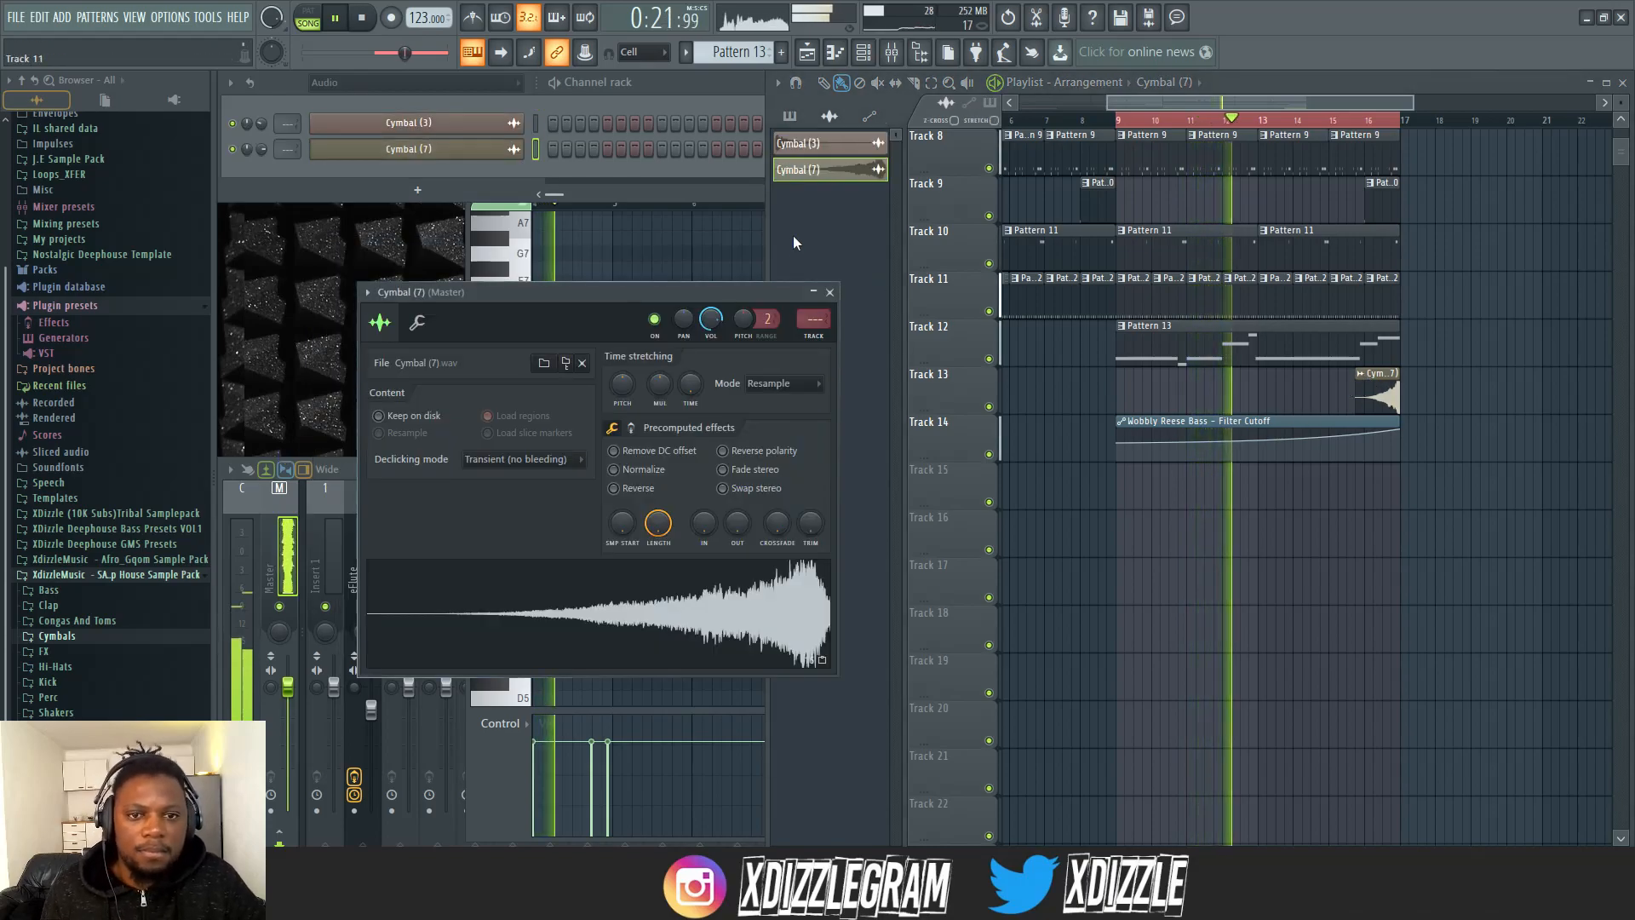
{"action": "left_click_drag", "start_coordinate": [263, 149], "coordinate": [267, 155]}
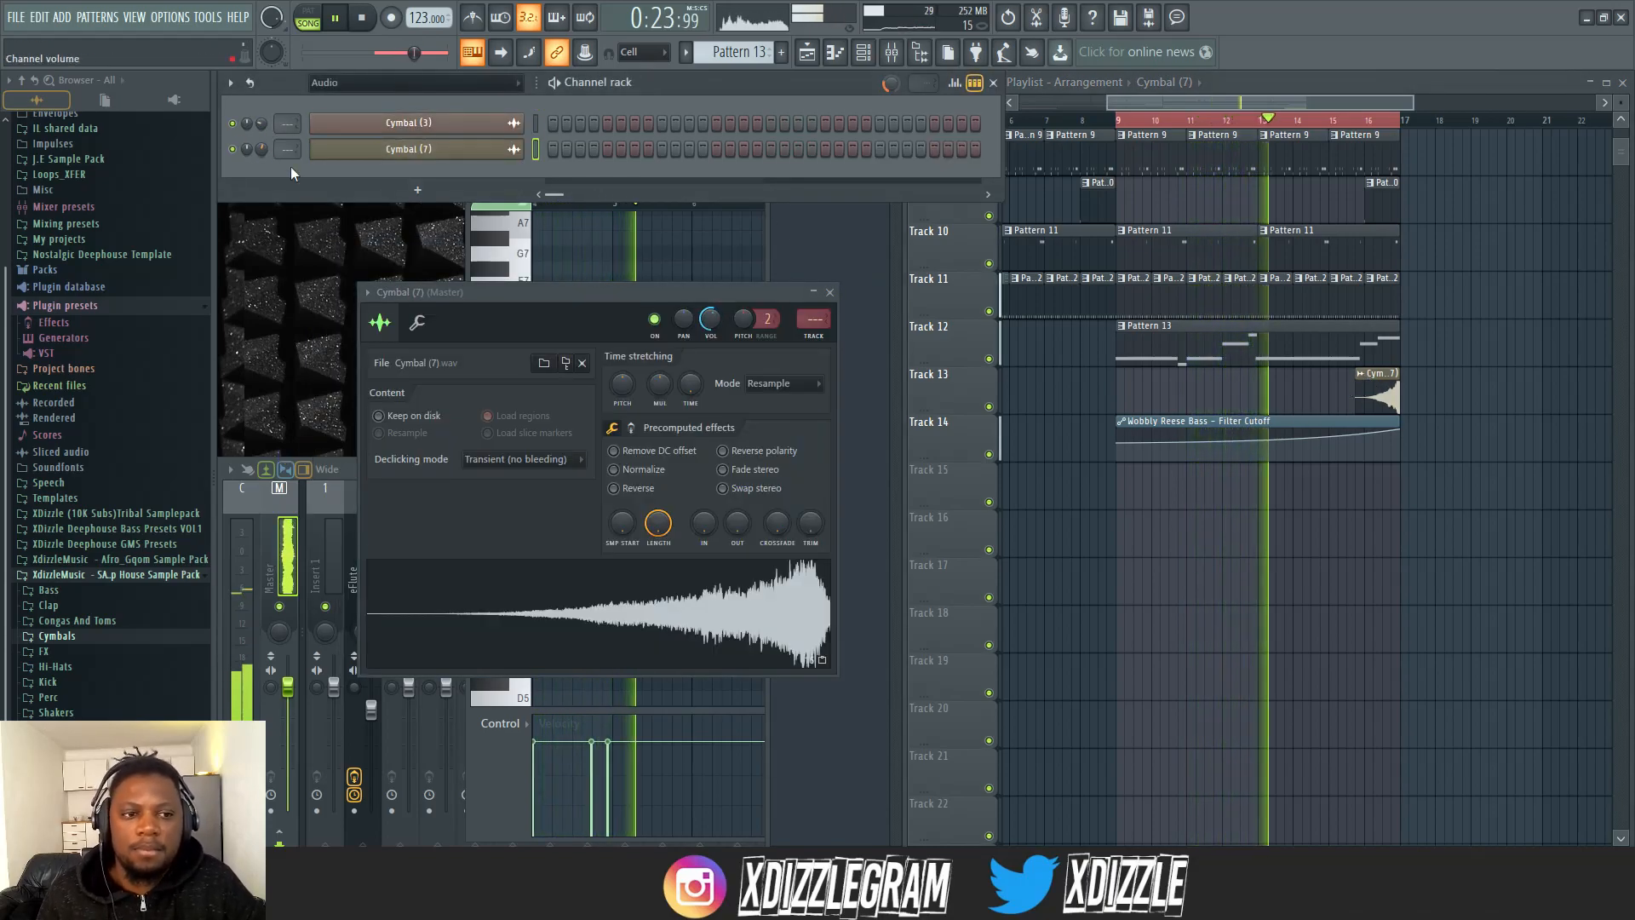
{"action": "left_click_drag", "start_coordinate": [1259, 440], "coordinate": [1259, 439]}
- Delete the Pattern 4 clip in bars 13 to 16 on Track 4
{"action": "scroll", "coordinate": [1451, 207], "scroll_direction": "up", "scroll_amount": 2}
{"action": "scroll", "coordinate": [1451, 206], "scroll_direction": "up", "scroll_amount": 3}
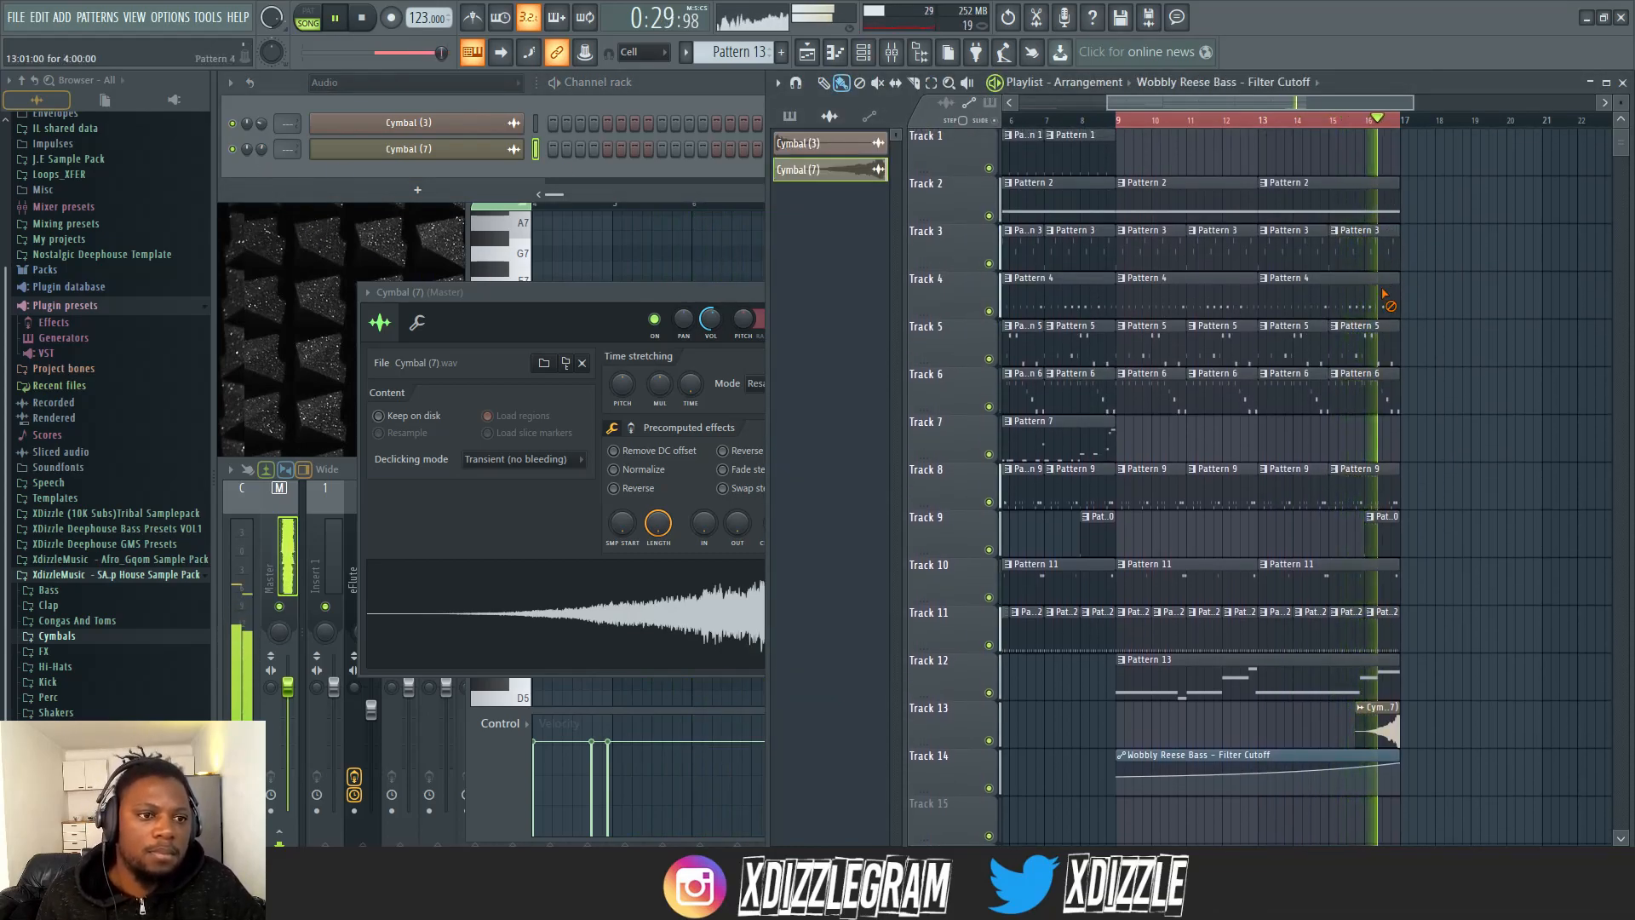
{"action": "right_click", "coordinate": [1381, 288]}
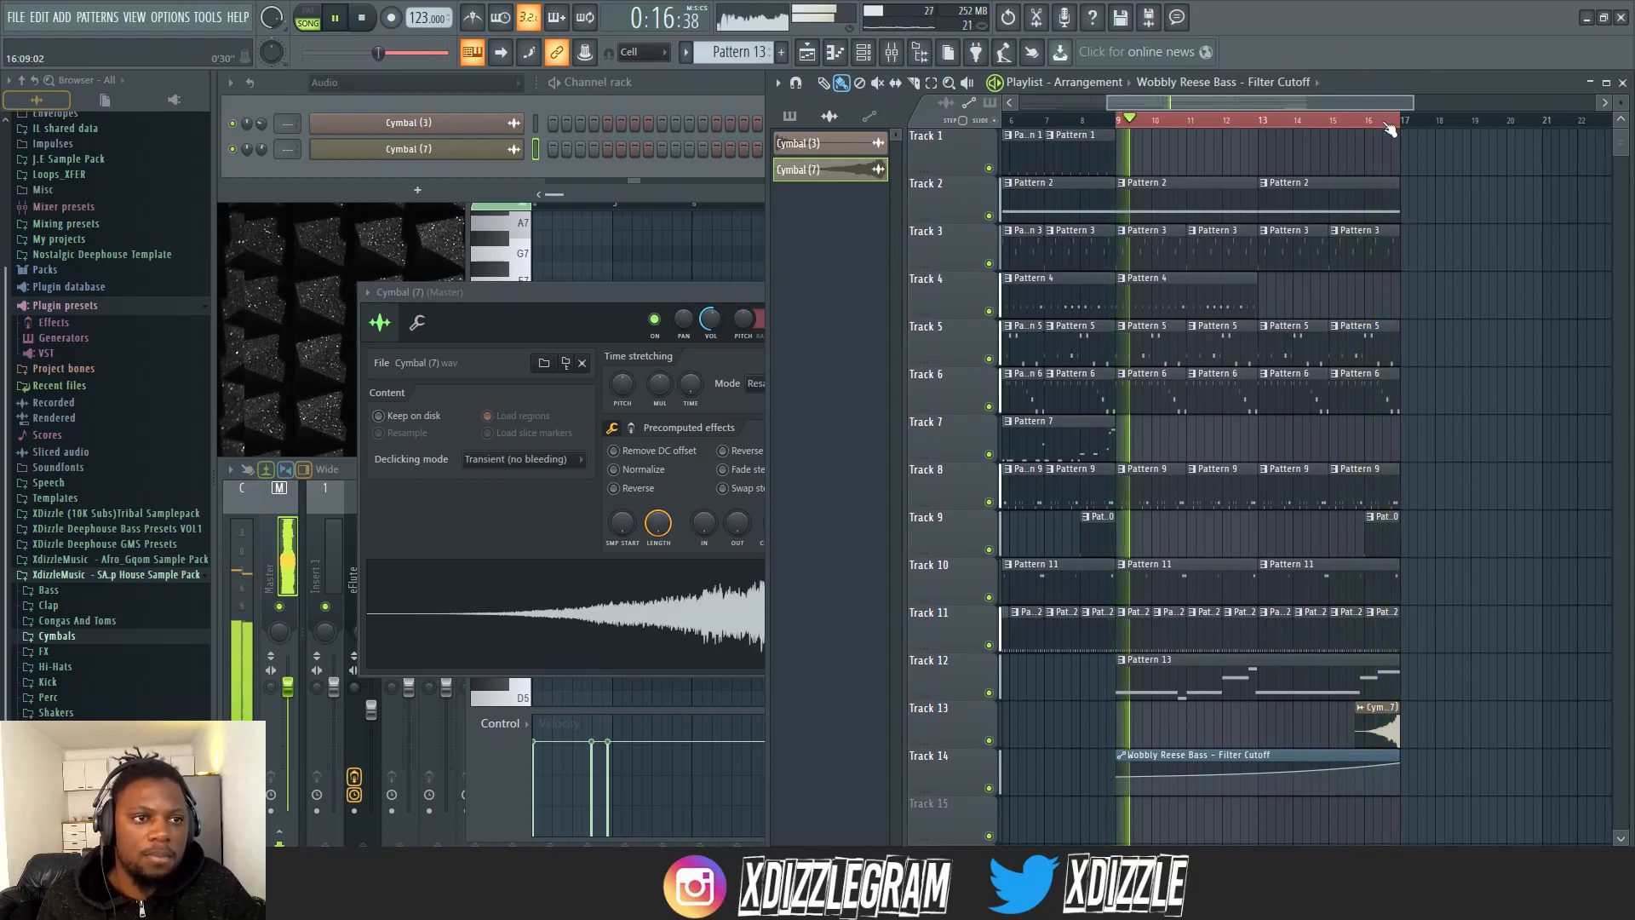
{"action": "scroll", "coordinate": [1390, 129], "scroll_direction": "down", "scroll_amount": 3}
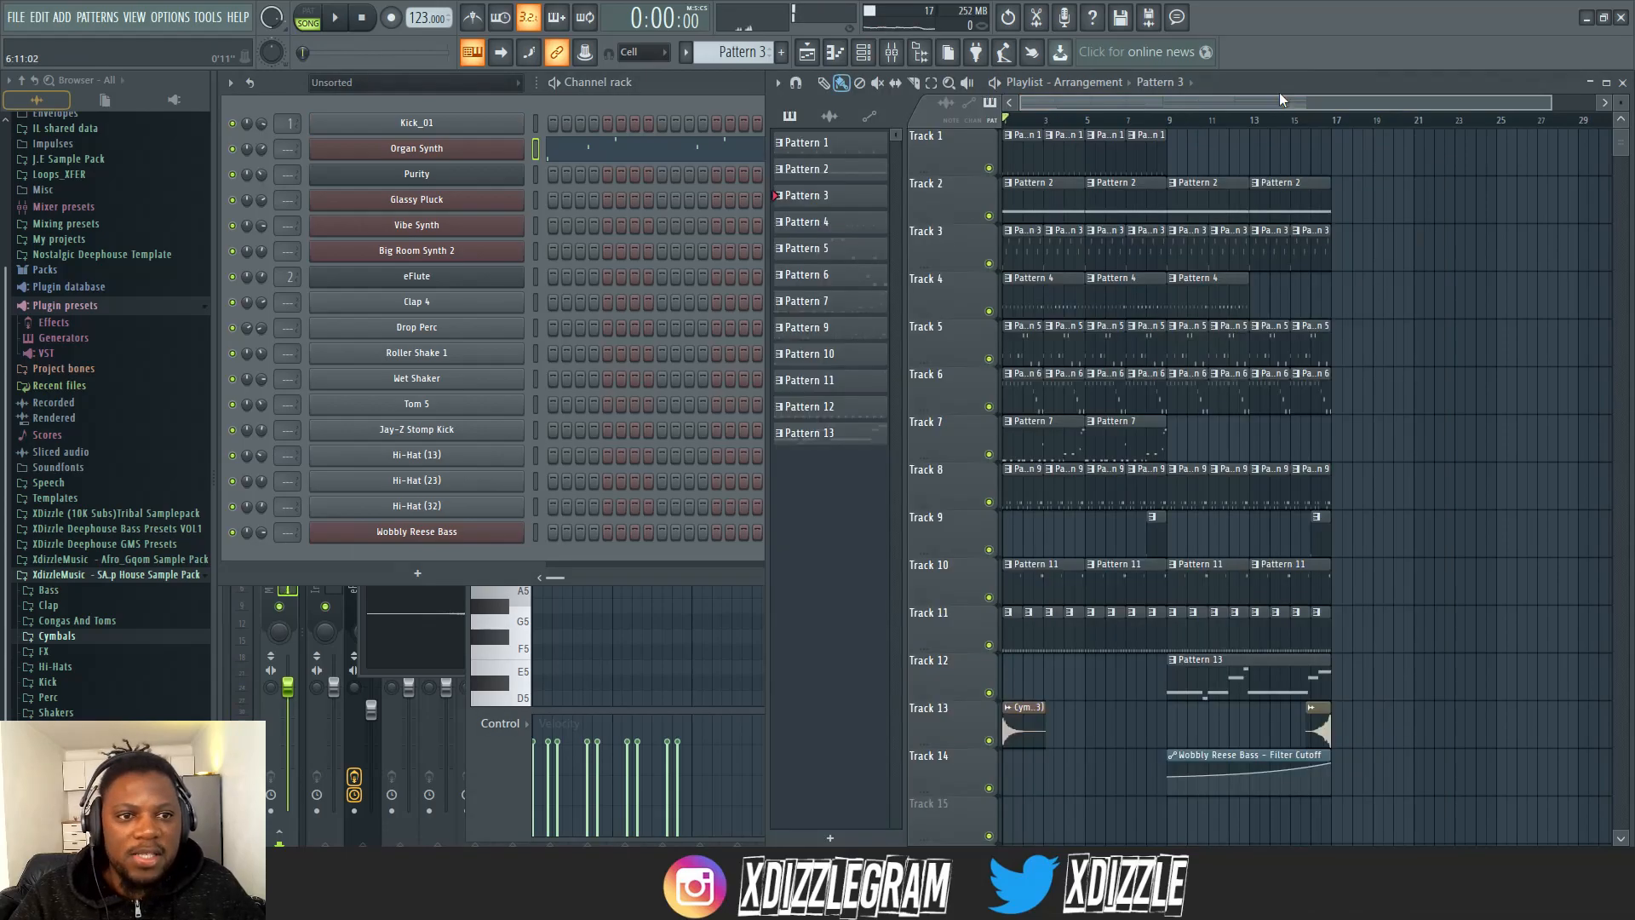
- Open the Vibe Synth from Pattern 5, try its filter cutoff and create an automation clip for it
{"action": "double_click", "coordinate": [1195, 352]}
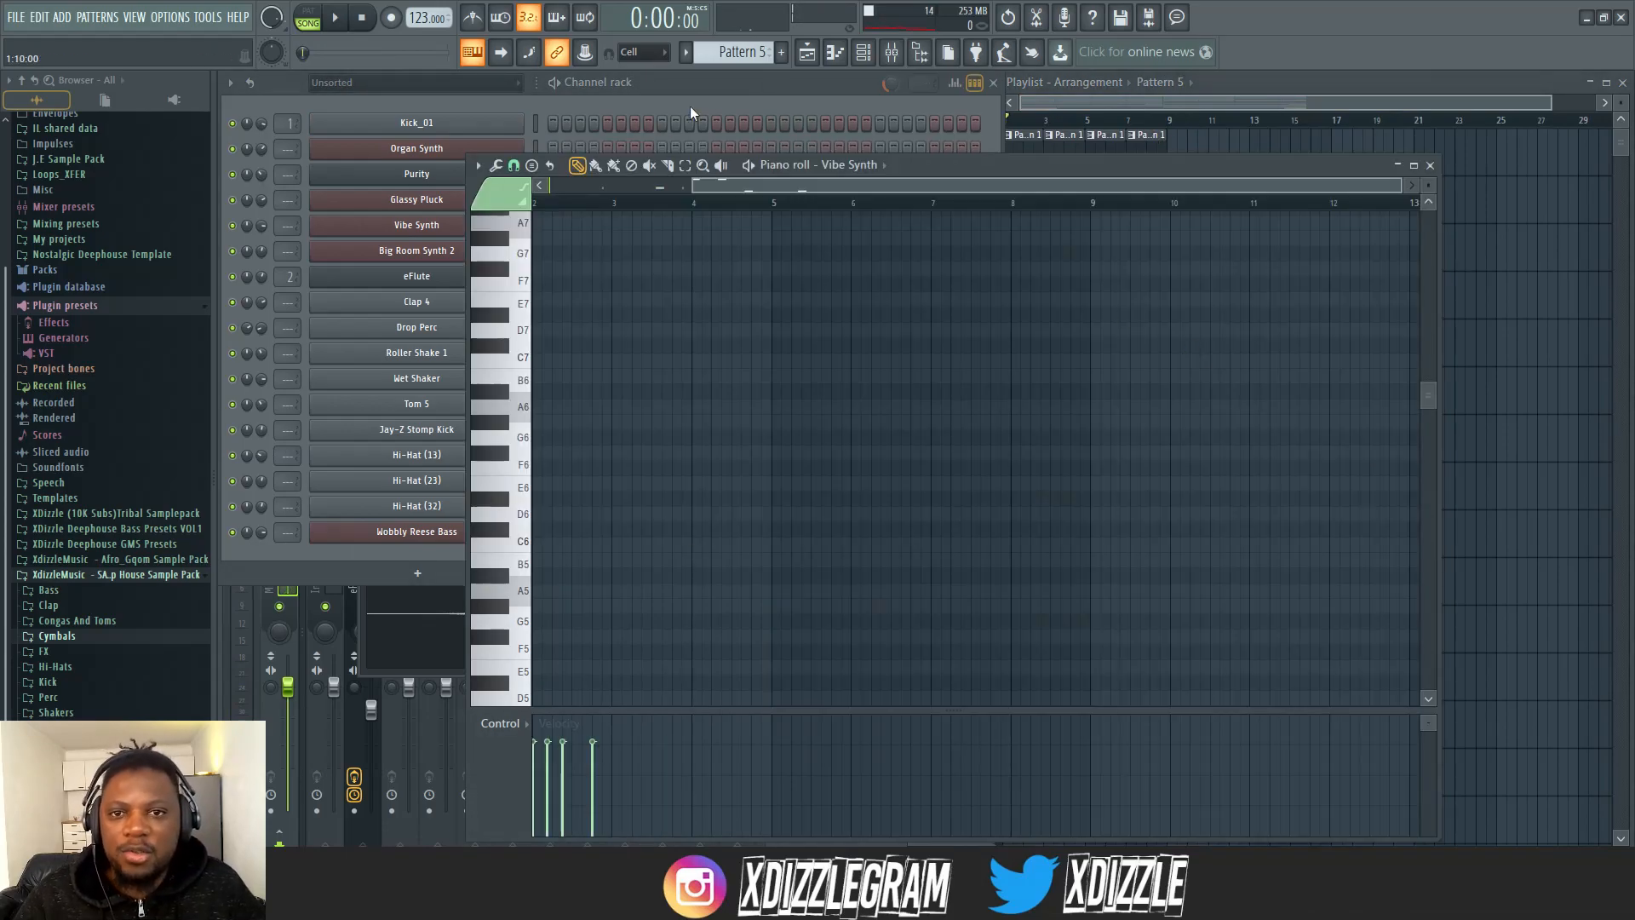
{"action": "left_click", "coordinate": [686, 107]}
{"action": "left_click", "coordinate": [447, 232]}
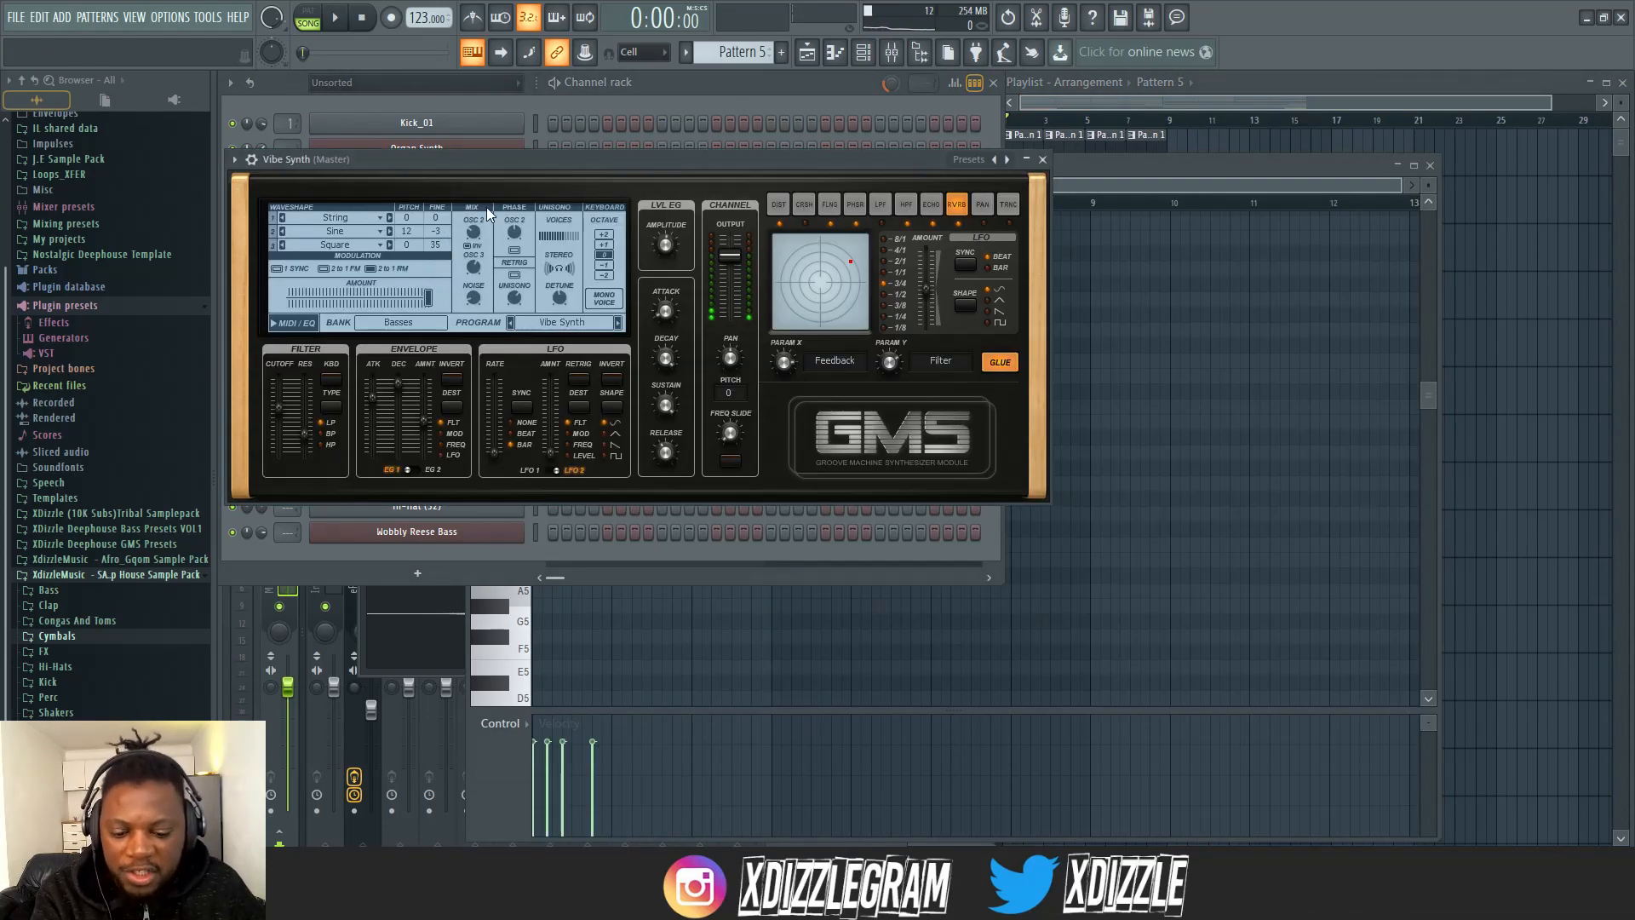
{"action": "left_click_drag", "start_coordinate": [281, 415], "coordinate": [279, 394]}
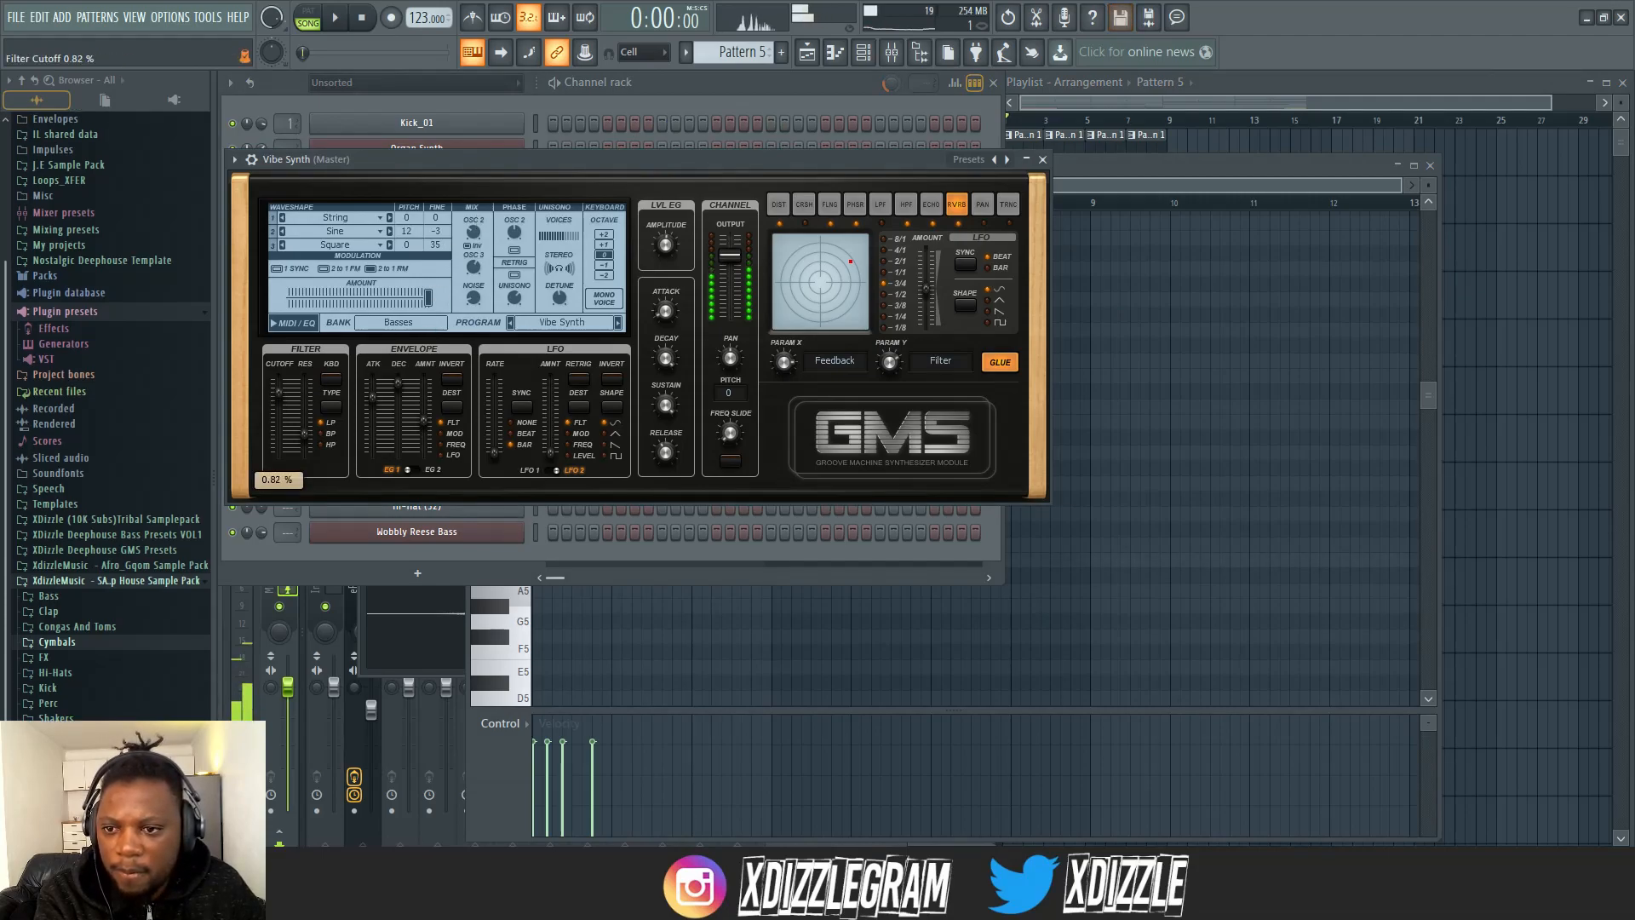
{"action": "right_click", "coordinate": [280, 410]}
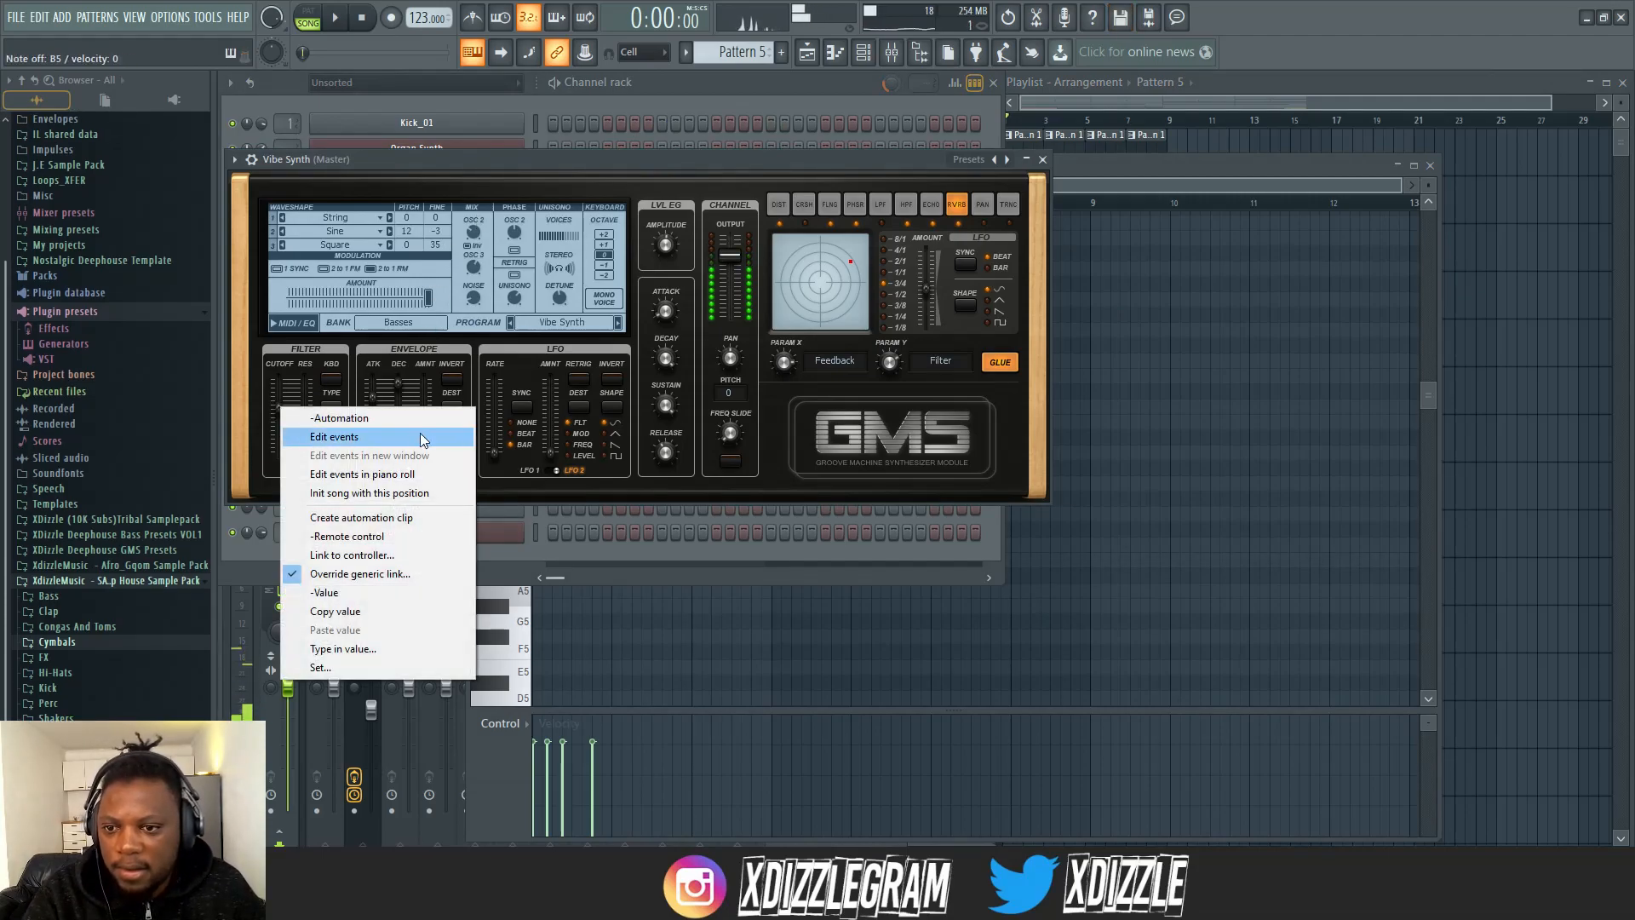
{"action": "left_click", "coordinate": [392, 519]}
{"action": "scroll", "coordinate": [1417, 528], "scroll_direction": "down", "scroll_amount": 5}
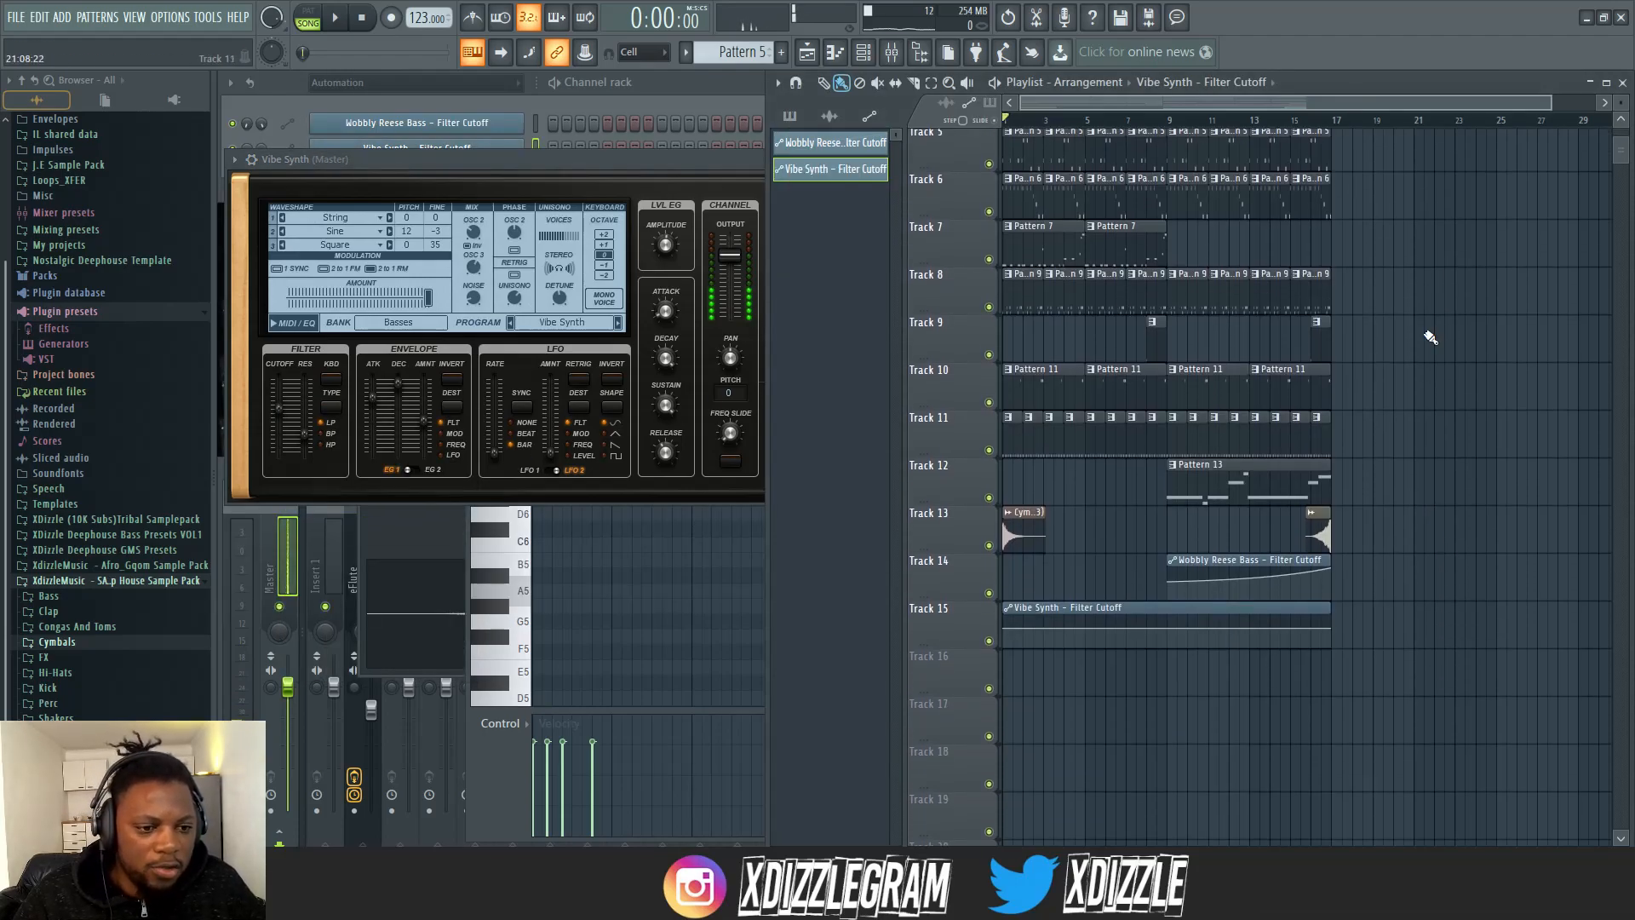
- Shape the Vibe Synth filter cutoff automation into a curve rising gently towards bar 17 and play from around bar 12
{"action": "scroll", "coordinate": [1291, 126], "scroll_direction": "up", "scroll_amount": 2}
{"action": "scroll", "coordinate": [1405, 235], "scroll_direction": "up", "scroll_amount": 2}
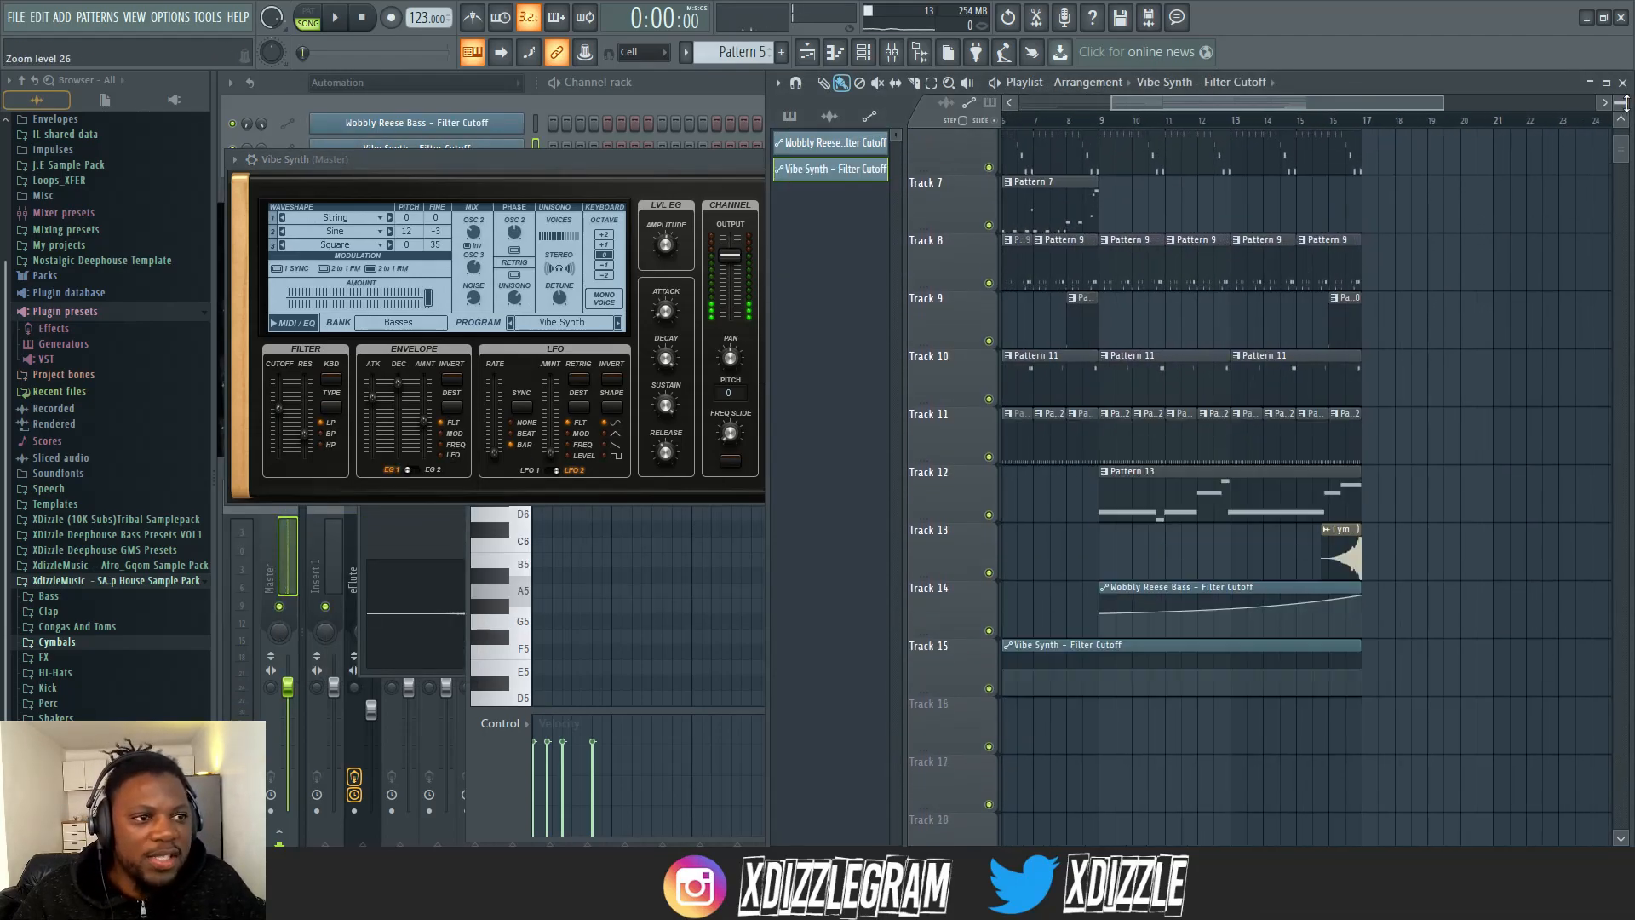
{"action": "scroll", "coordinate": [1405, 236], "scroll_direction": "down", "scroll_amount": 4}
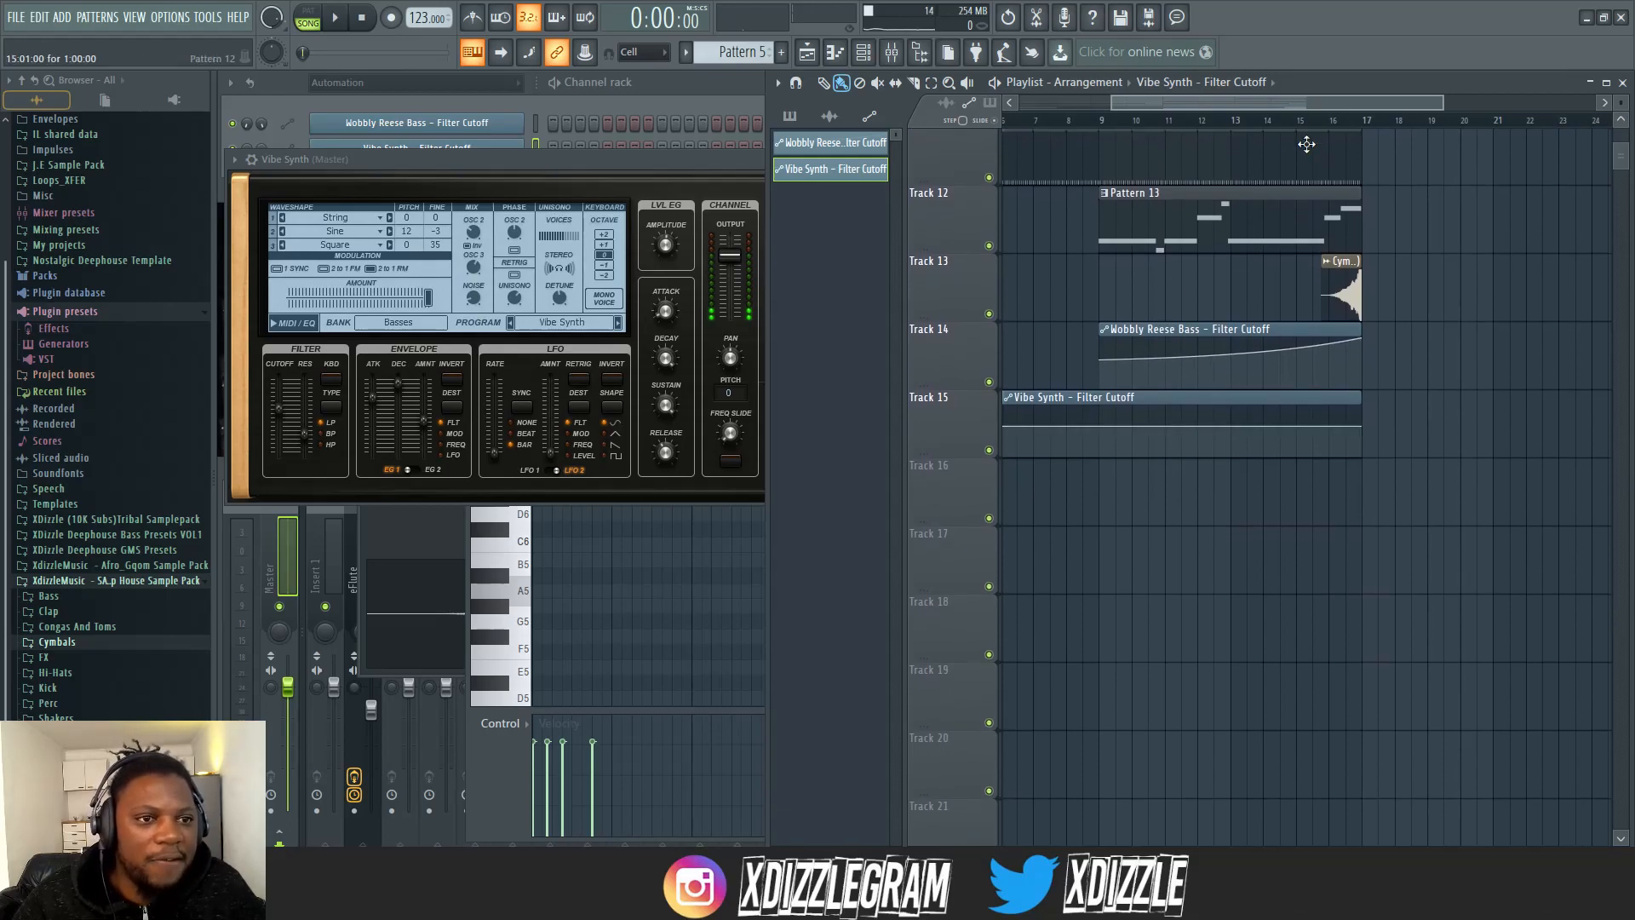
{"action": "scroll", "coordinate": [1307, 144], "scroll_direction": "down", "scroll_amount": 3}
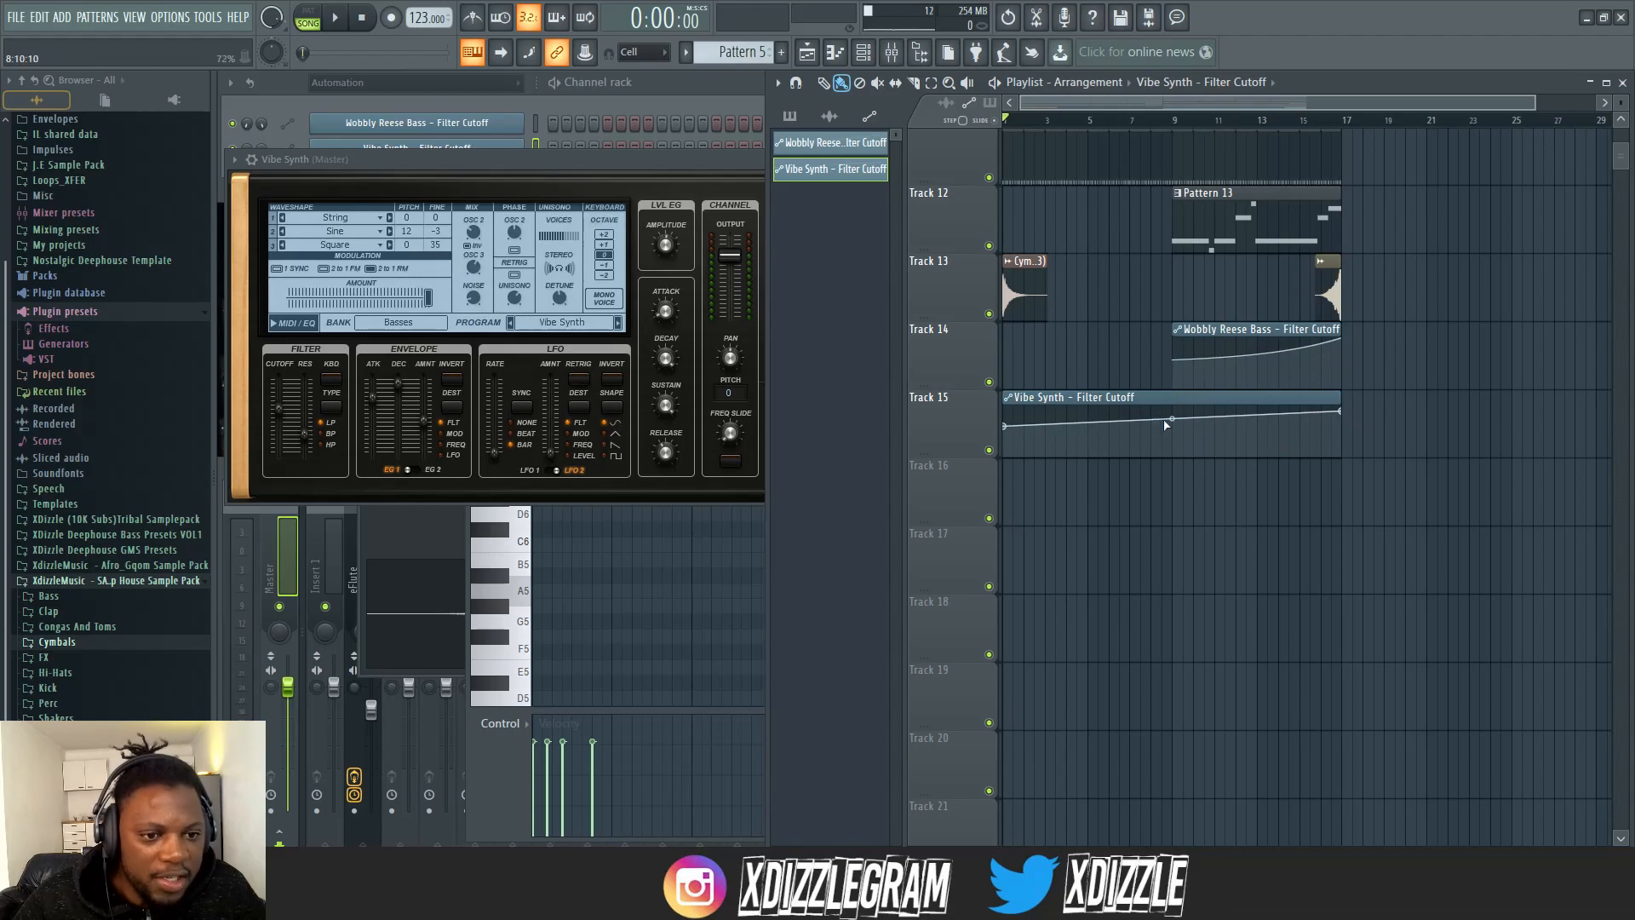
{"action": "left_click", "coordinate": [1234, 134]}
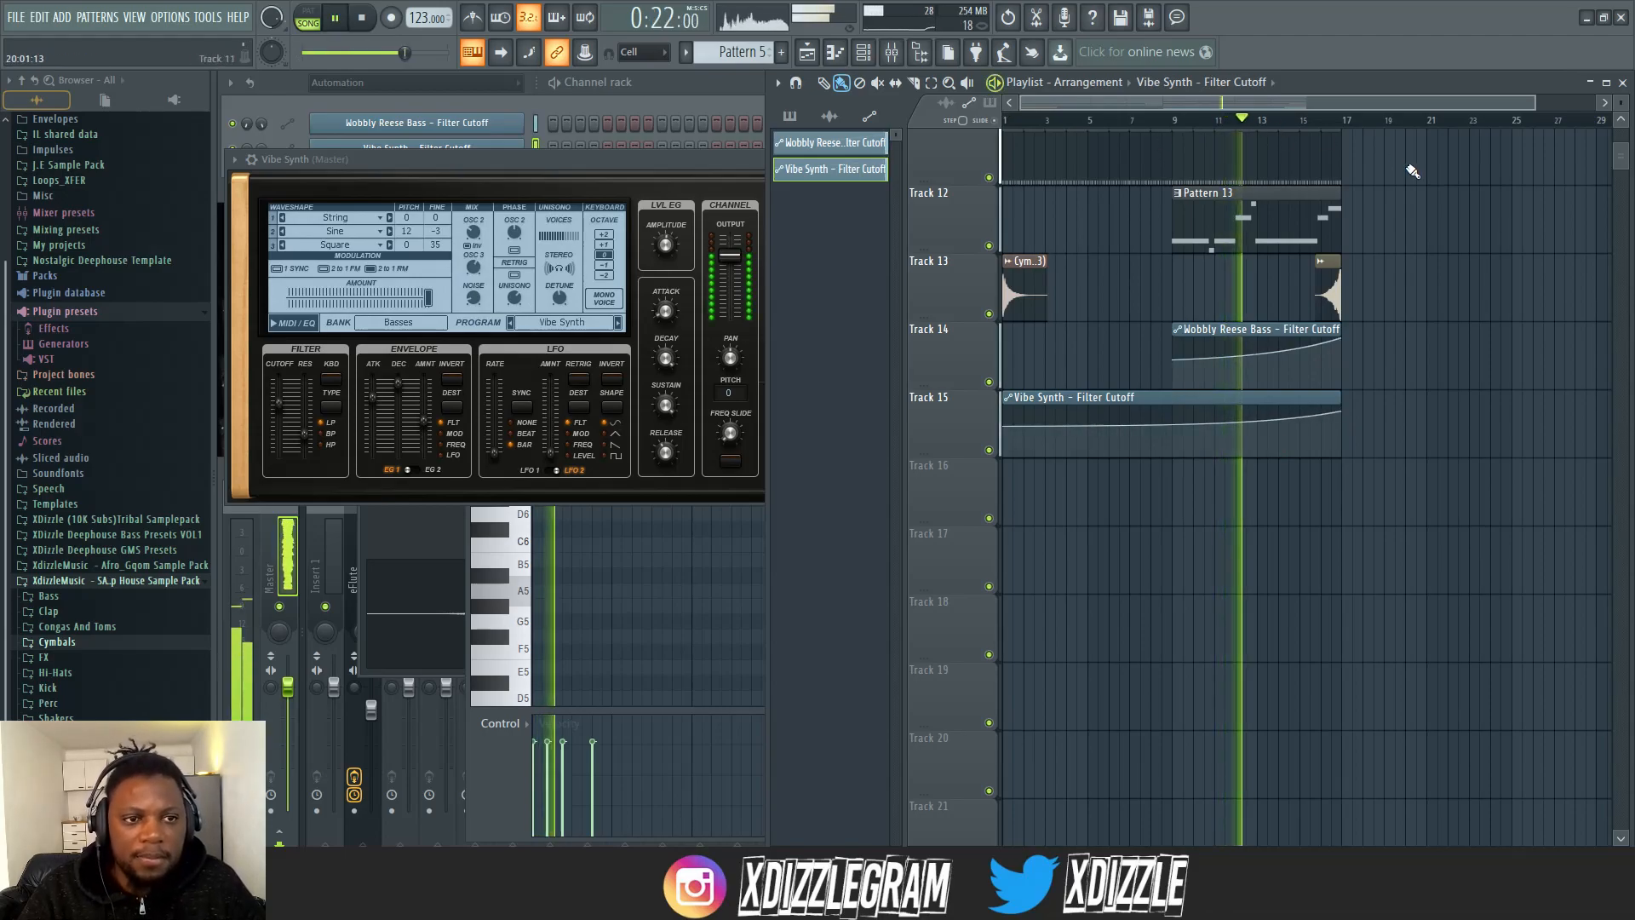
- Show all channels in the channel rack and raise the Big Room Synth 2 output level to 2.0 dB
{"action": "left_click", "coordinate": [659, 80]}
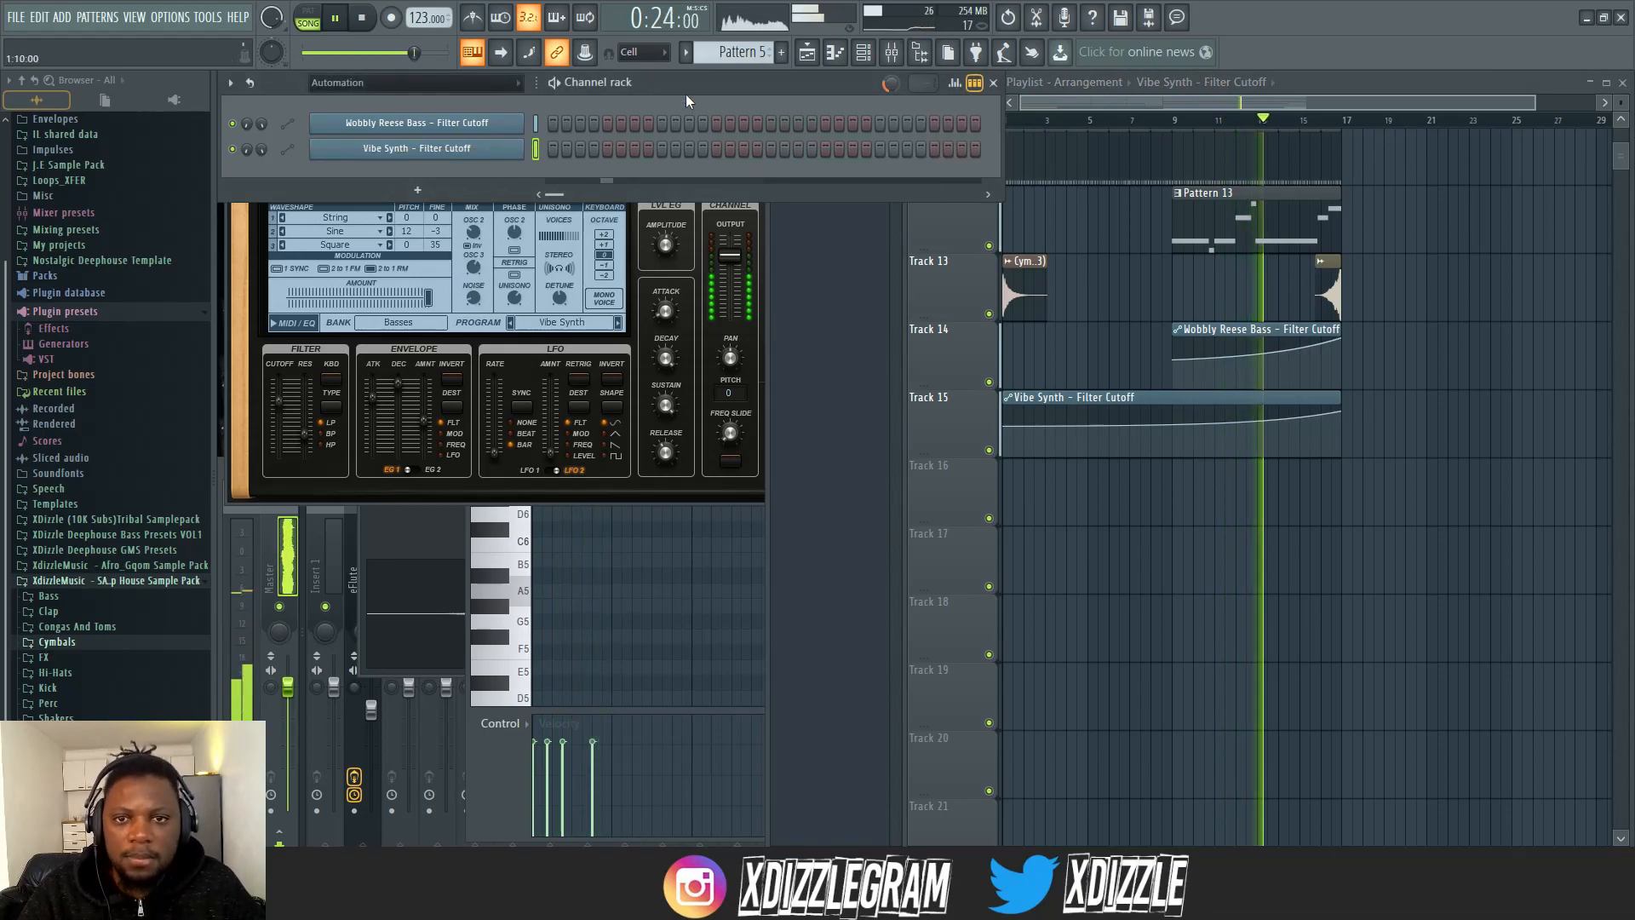
{"action": "left_click", "coordinate": [413, 82]}
{"action": "left_click", "coordinate": [424, 98]}
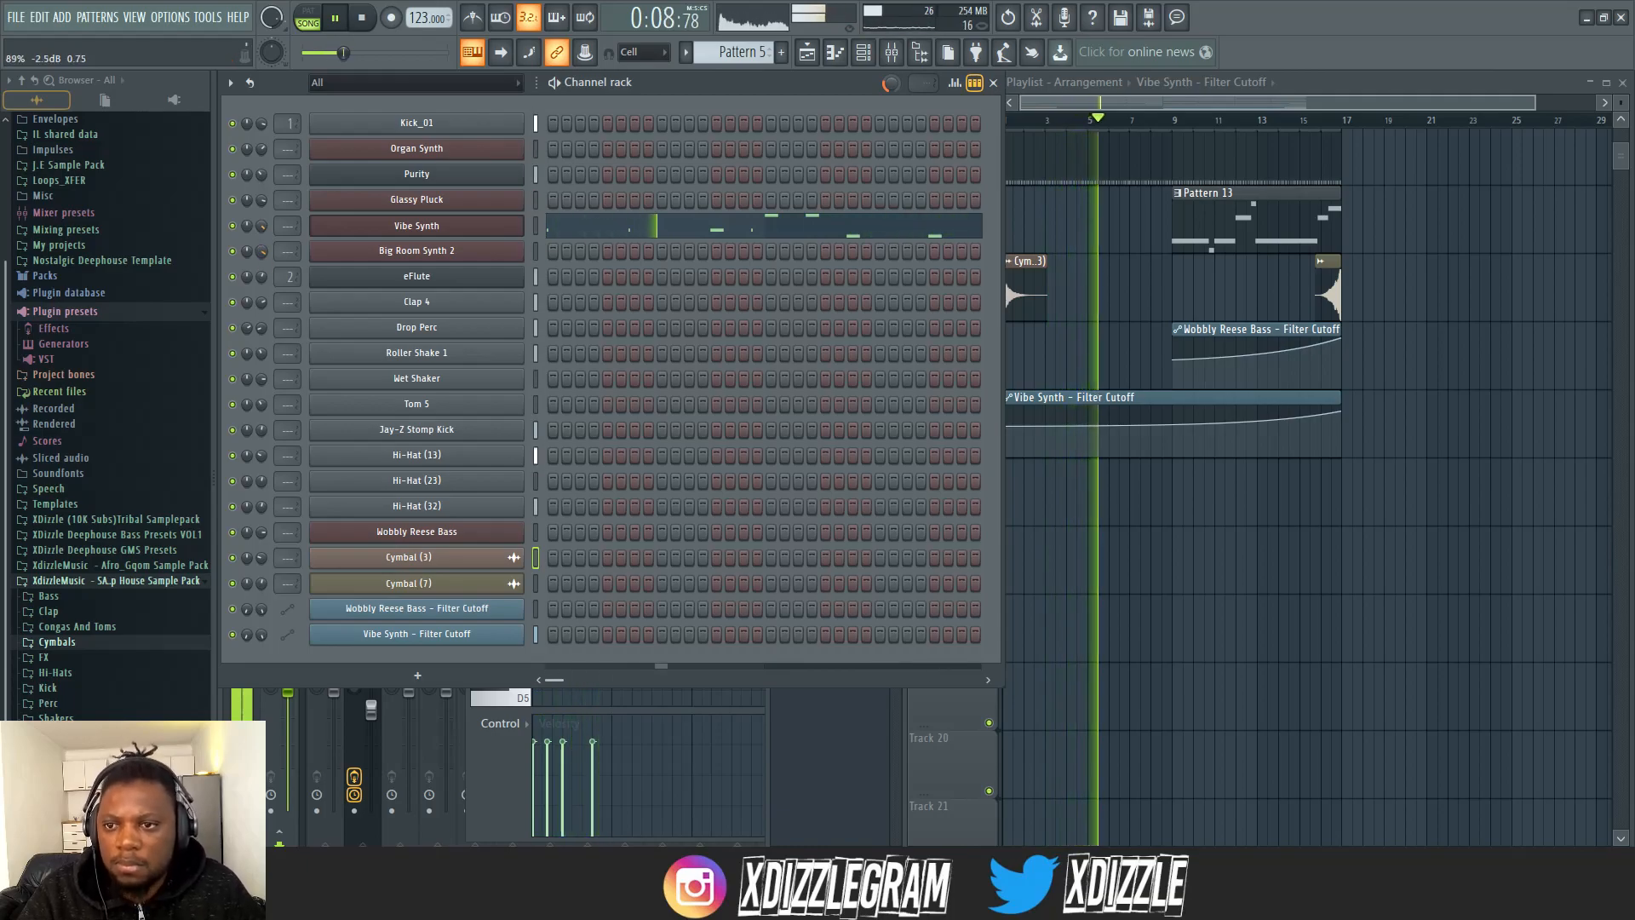
{"action": "left_click", "coordinate": [426, 254]}
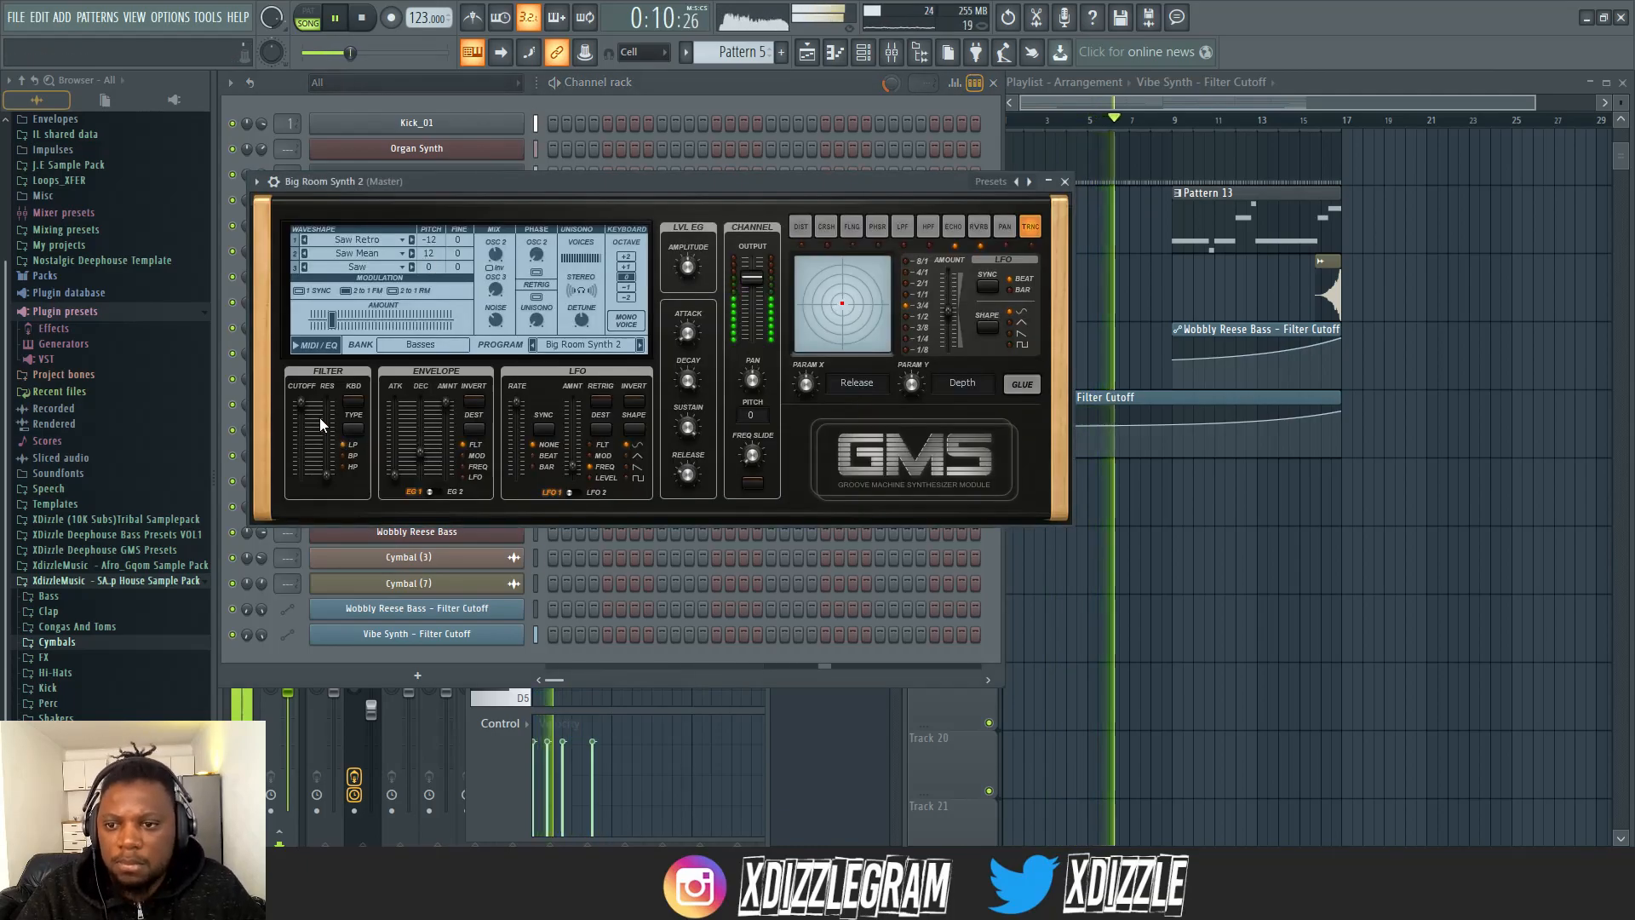
{"action": "left_click", "coordinate": [656, 100]}
{"action": "left_click", "coordinate": [1022, 207]}
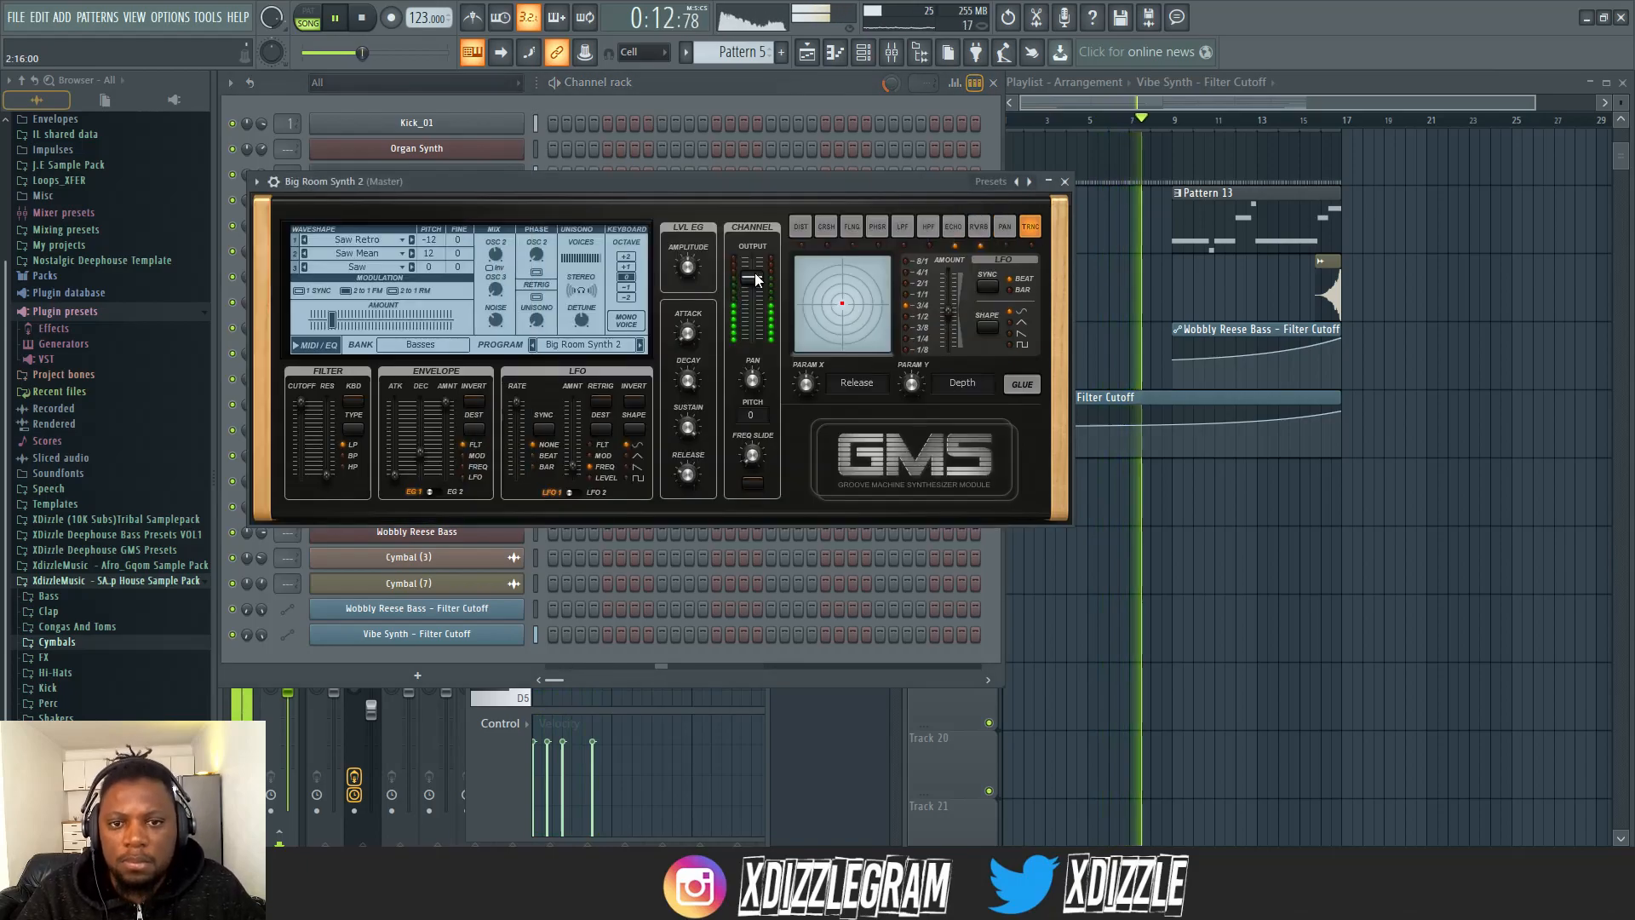
{"action": "left_click_drag", "start_coordinate": [754, 273], "coordinate": [831, 80]}
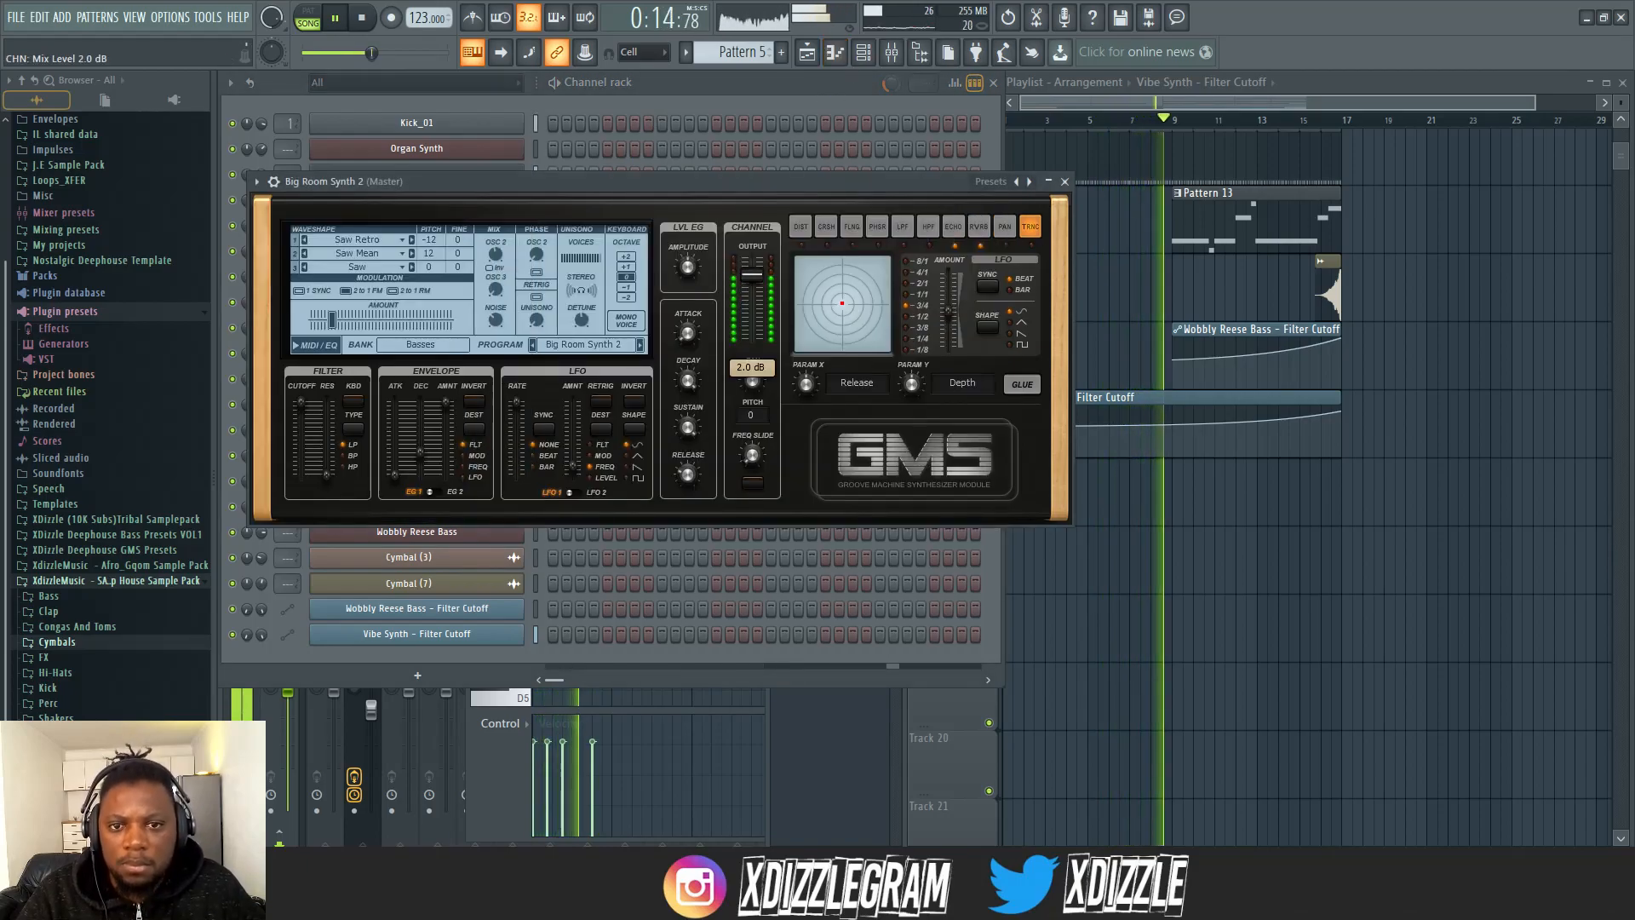
{"action": "left_click", "coordinate": [774, 81]}
- Check the Vibe Synth and Glassy Pluck instruments during playback and lower the Vibe Synth channel volume
{"action": "left_click", "coordinate": [443, 252]}
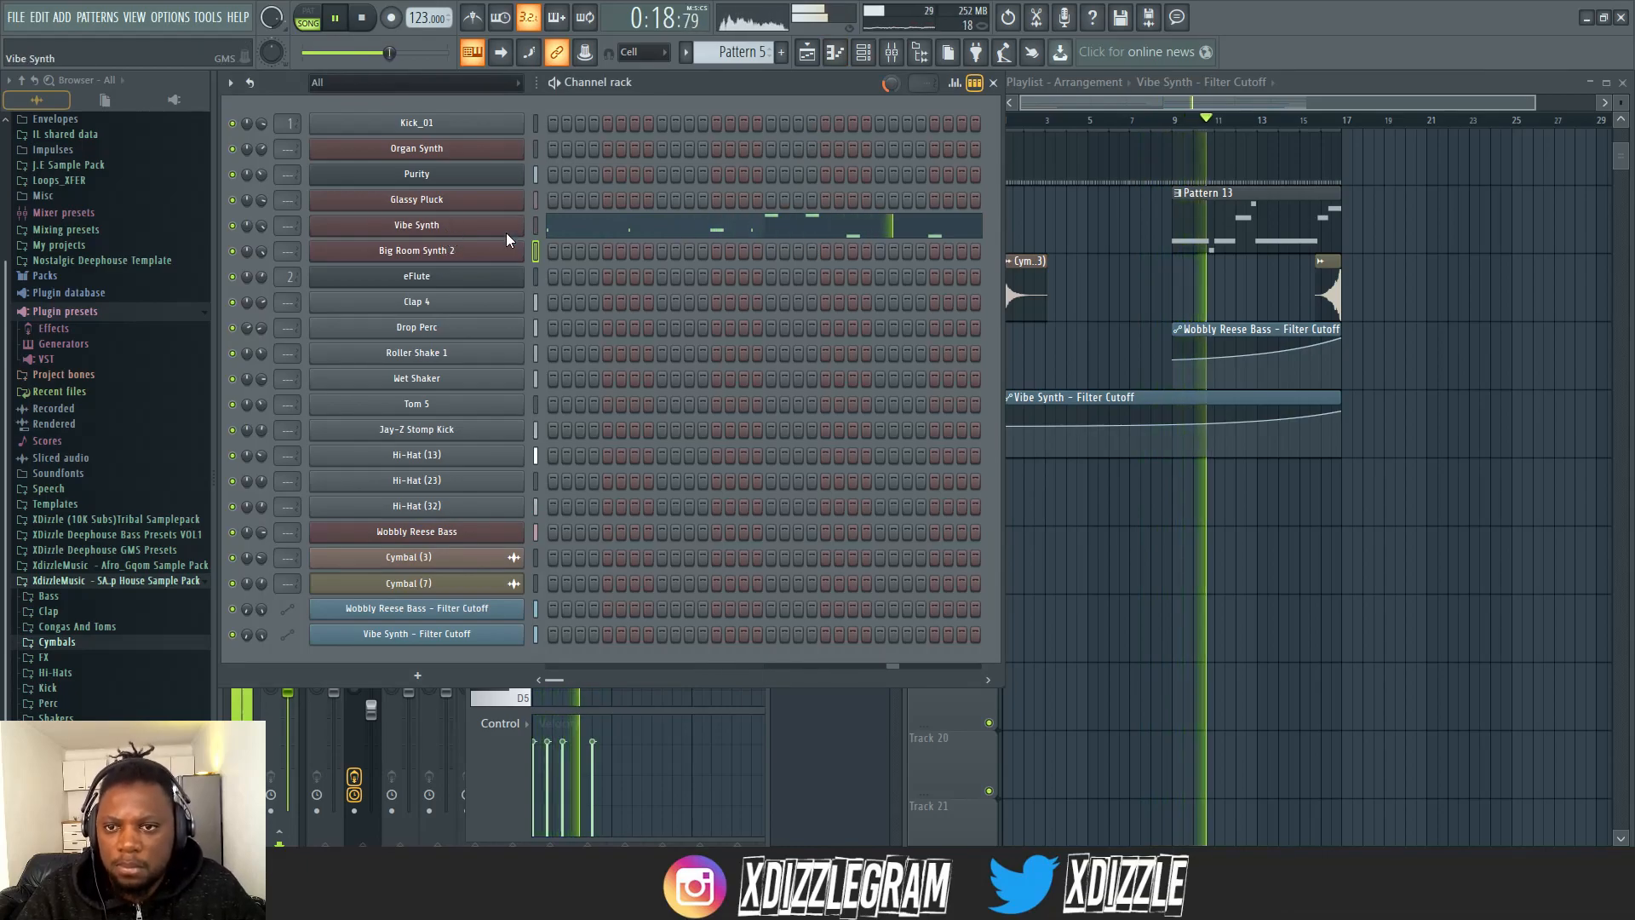
{"action": "left_click", "coordinate": [416, 225]}
{"action": "left_click", "coordinate": [805, 92]}
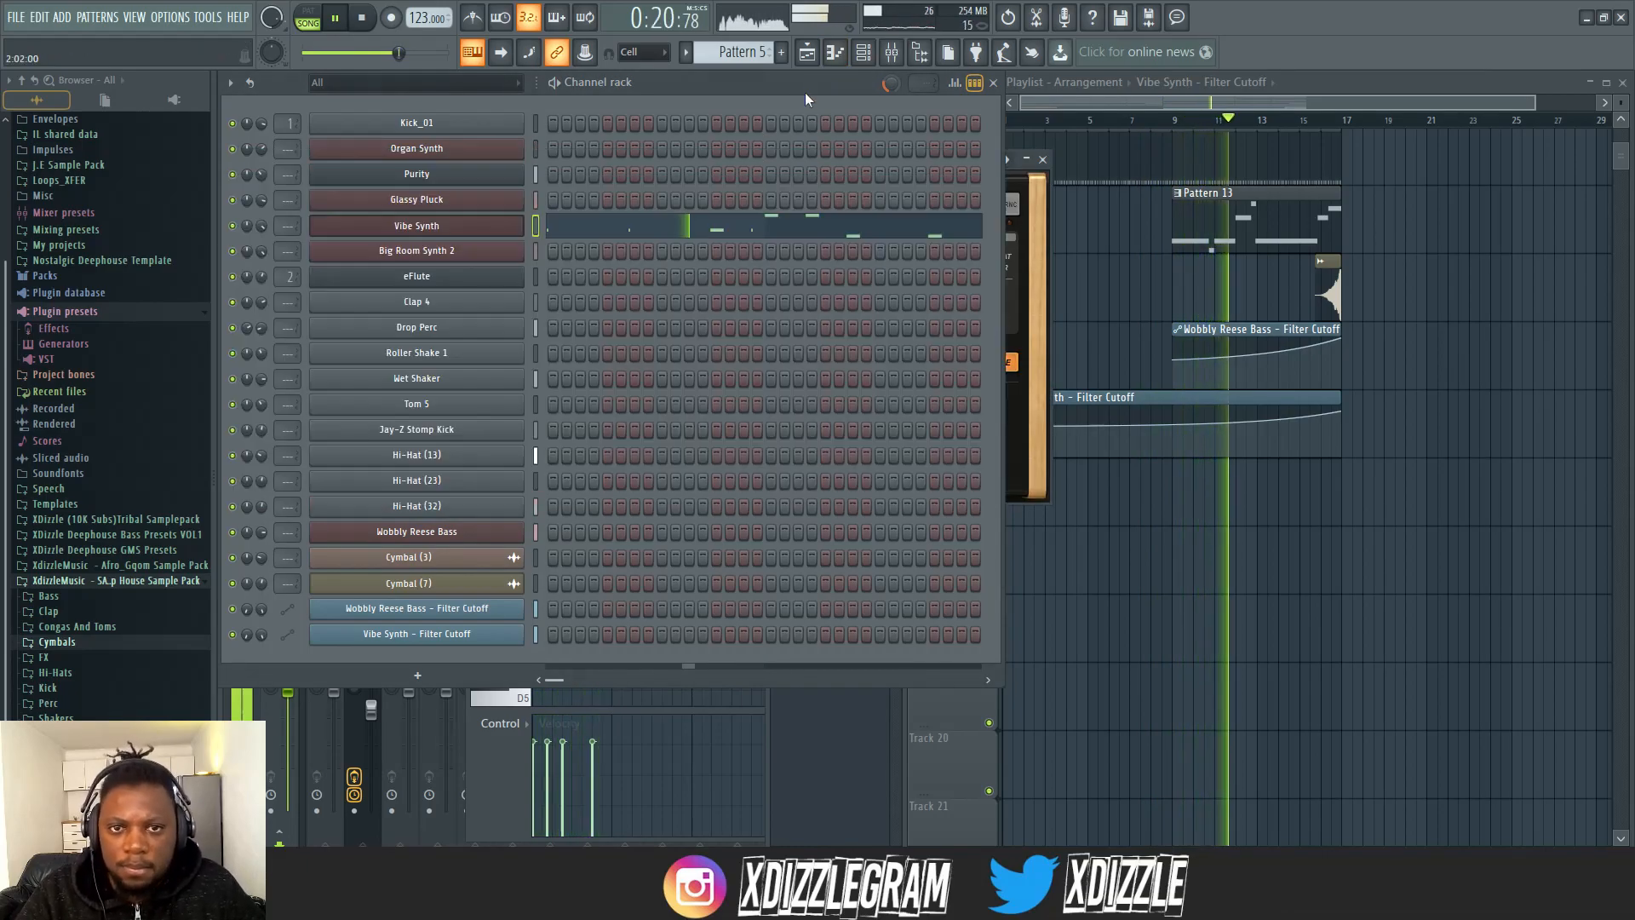
{"action": "left_click", "coordinate": [498, 199]}
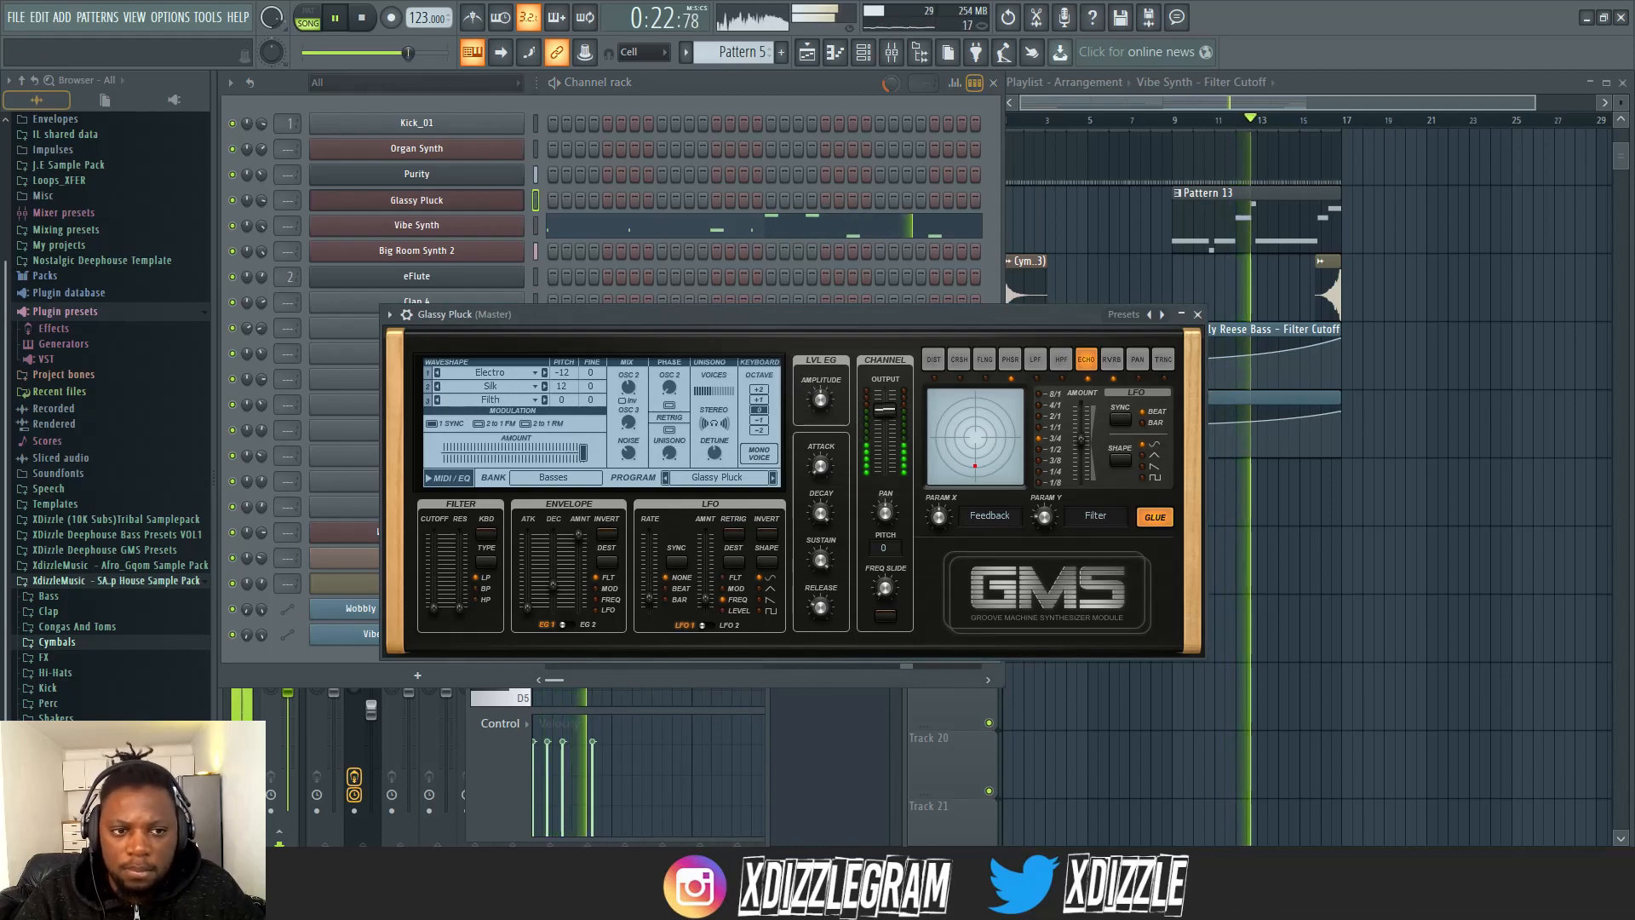
{"action": "left_click", "coordinate": [712, 89]}
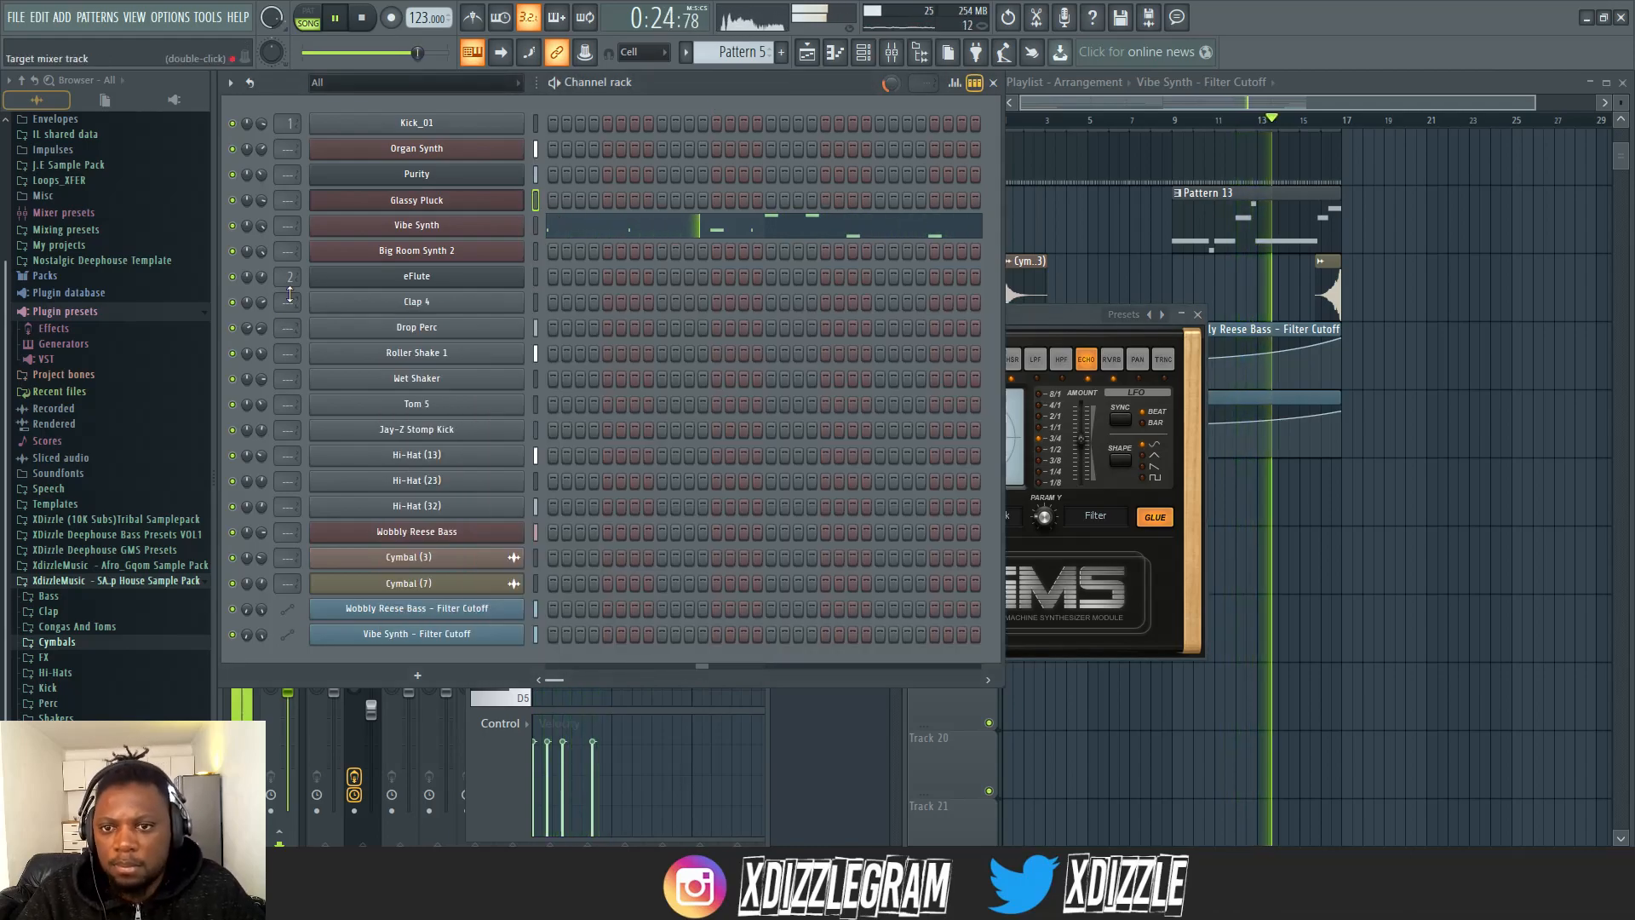
{"action": "left_click_drag", "start_coordinate": [260, 227], "coordinate": [261, 276]}
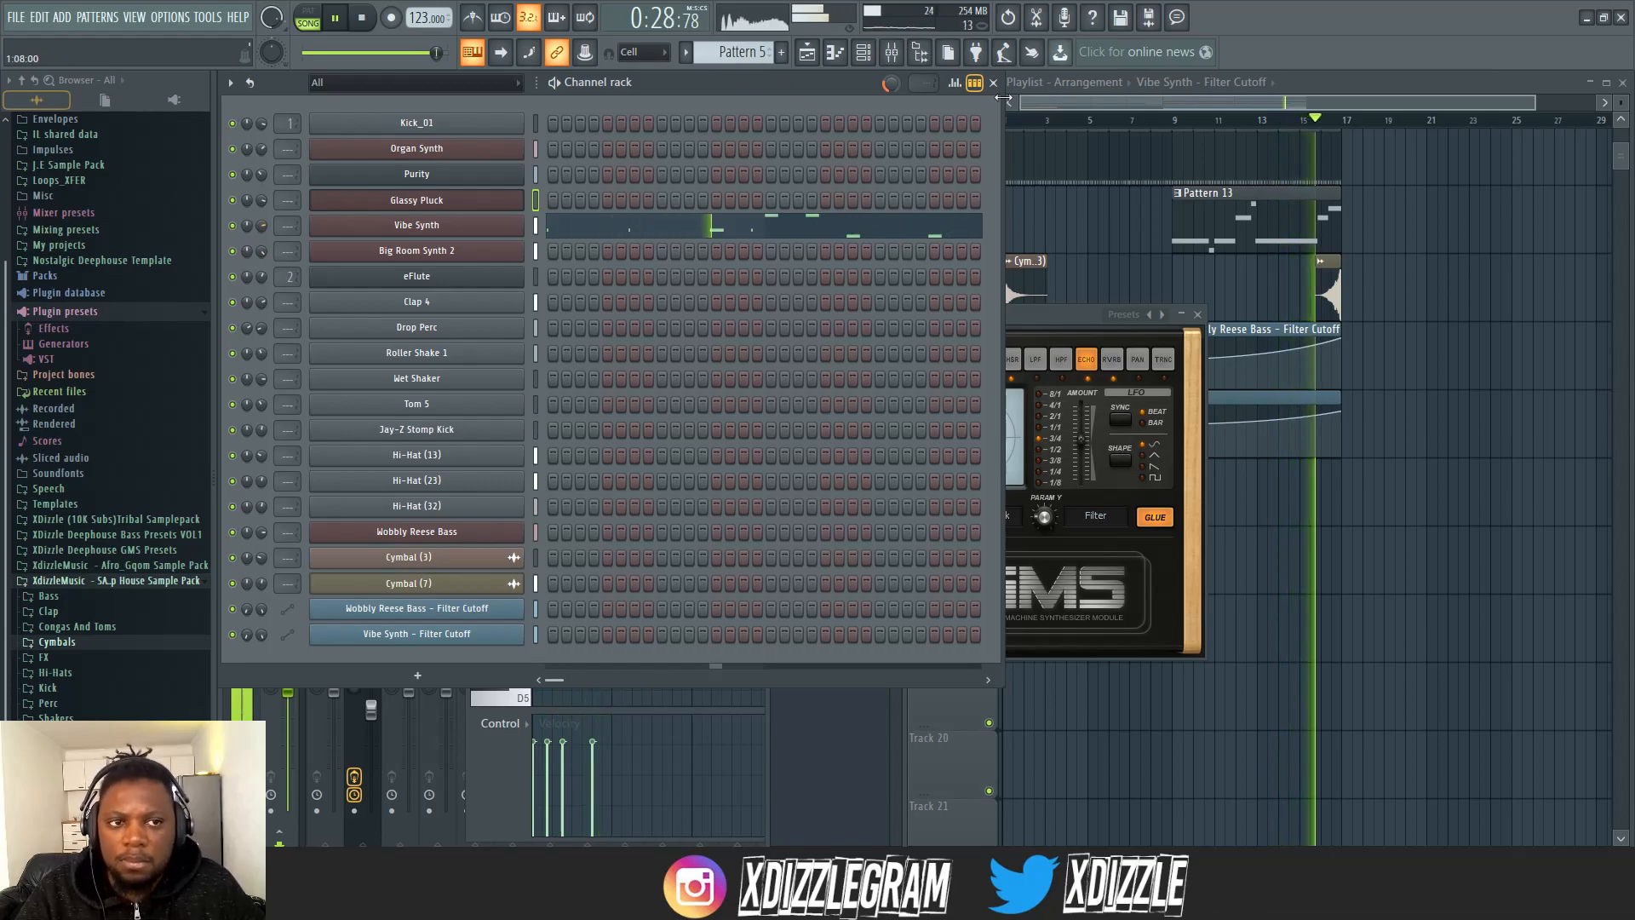
- Review the playing arrangement up to Track 3, open its Pattern 3 clip for the Organ Synth and stop playback
{"action": "left_click", "coordinate": [1378, 92]}
{"action": "left_click", "coordinate": [668, 95]}
{"action": "left_click", "coordinate": [1370, 85]}
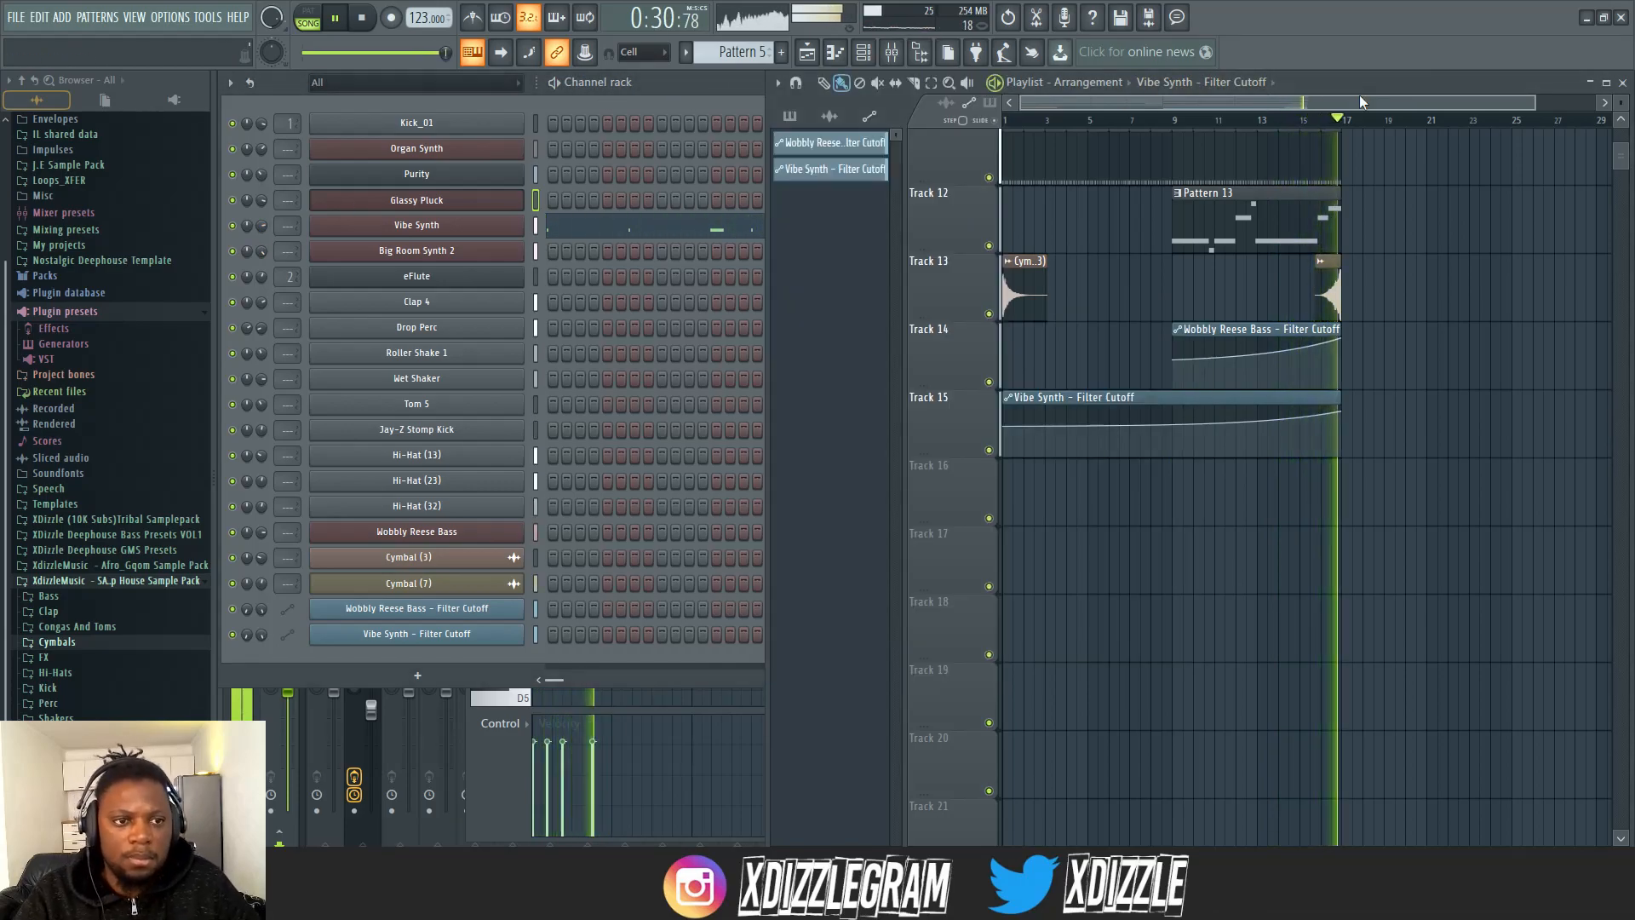
{"action": "scroll", "coordinate": [1614, 134], "scroll_direction": "up", "scroll_amount": 4}
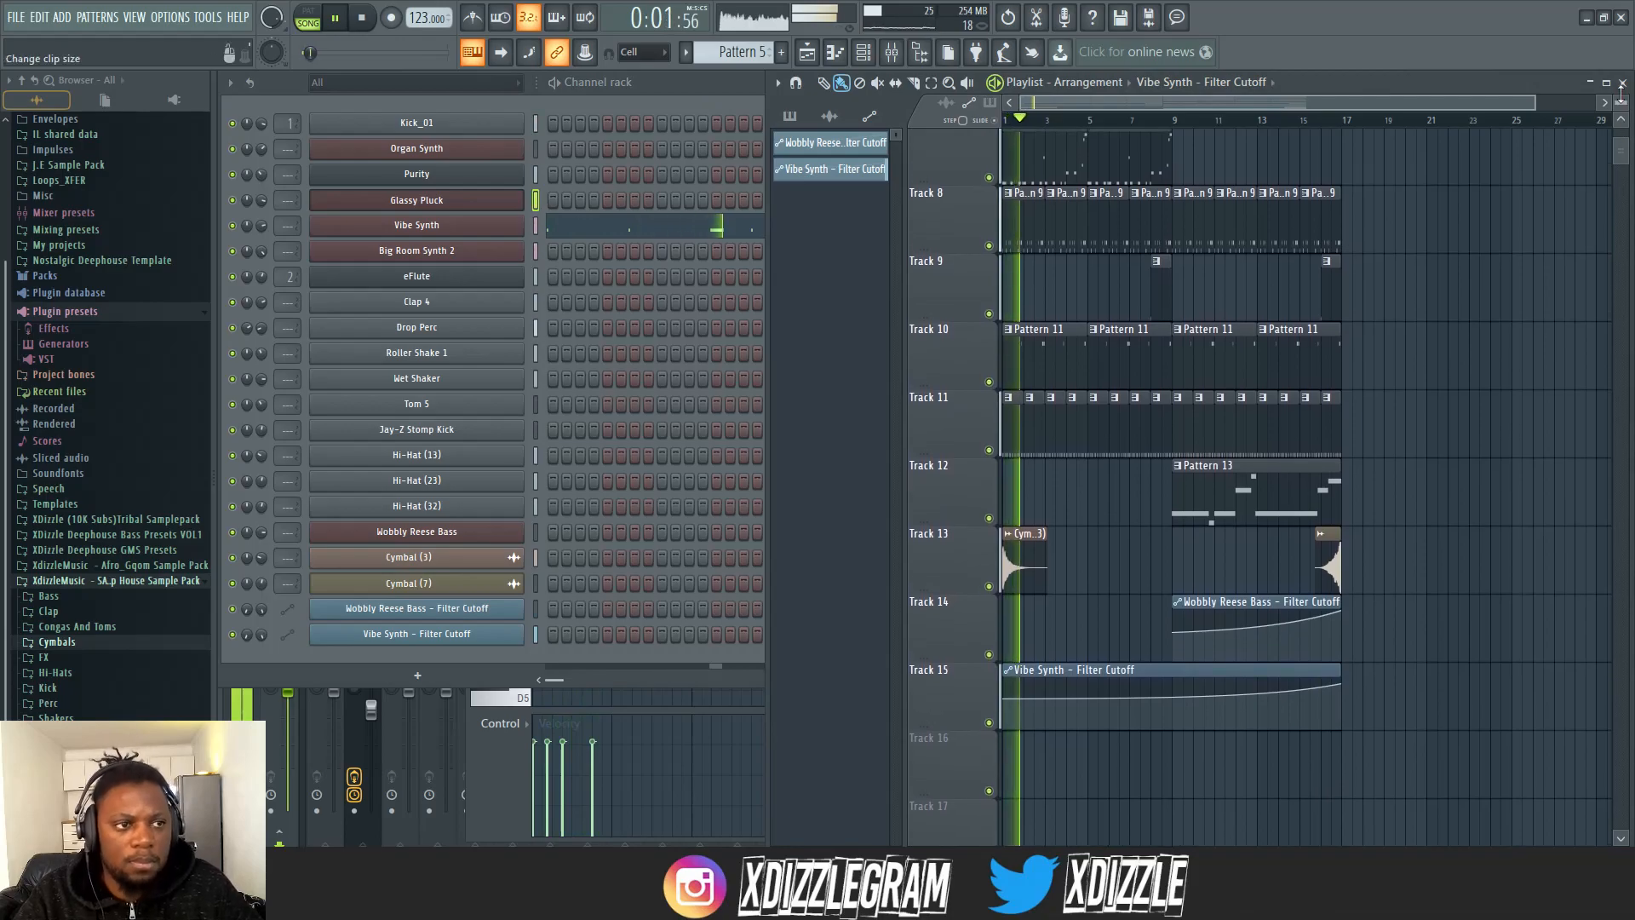
{"action": "left_click_drag", "start_coordinate": [1621, 102], "coordinate": [1621, 112]}
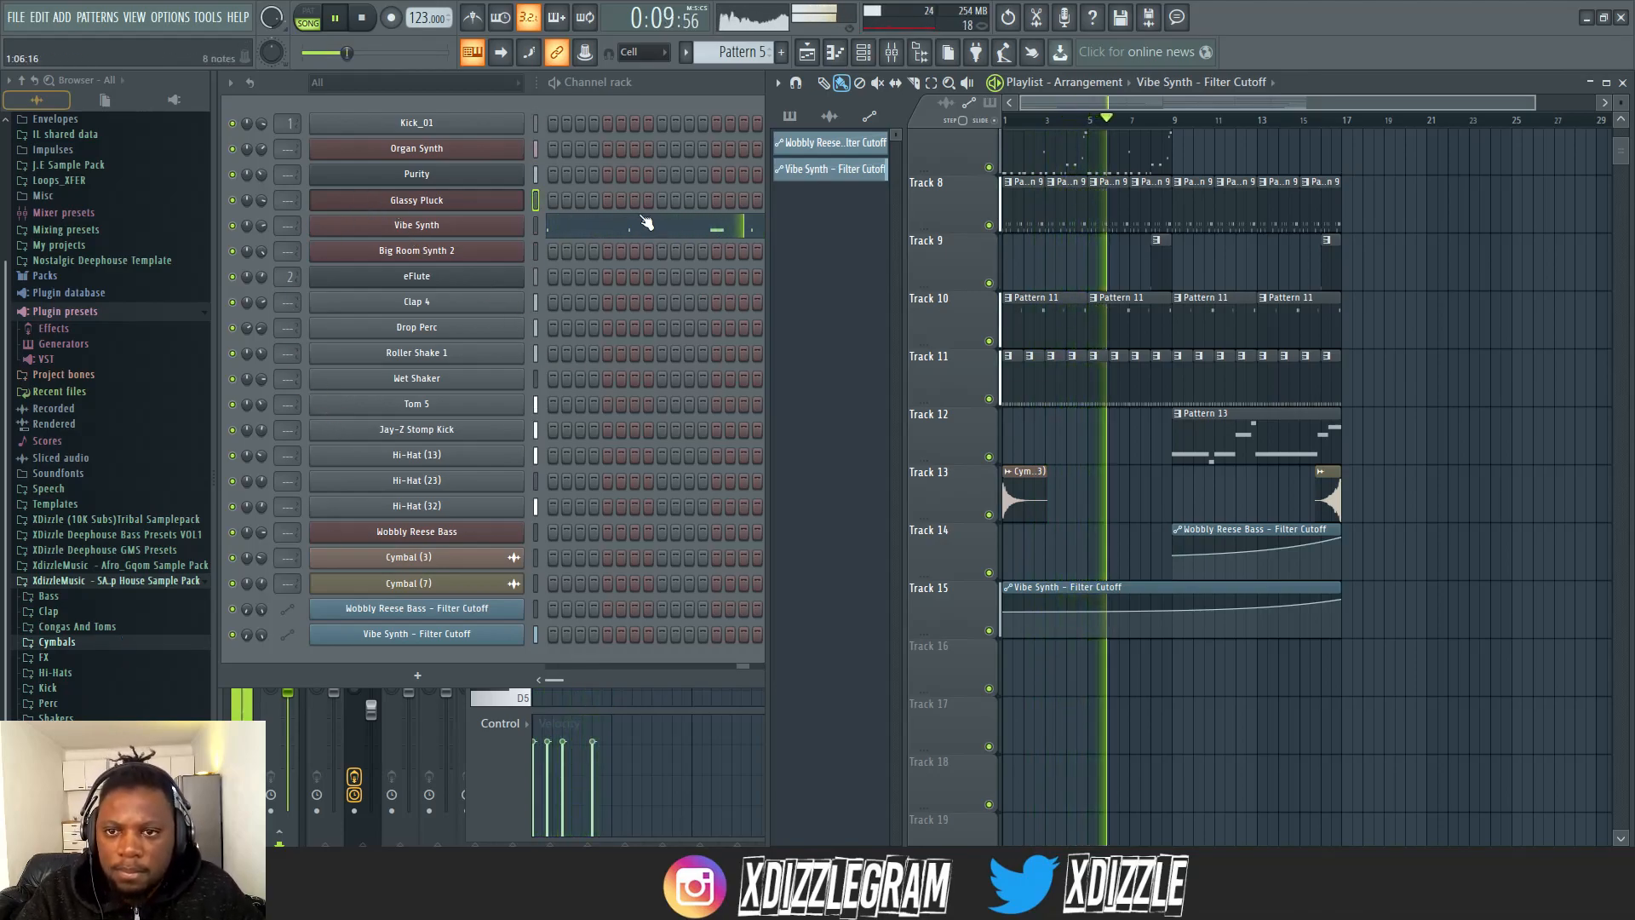
{"action": "scroll", "coordinate": [1069, 190], "scroll_direction": "up", "scroll_amount": 5}
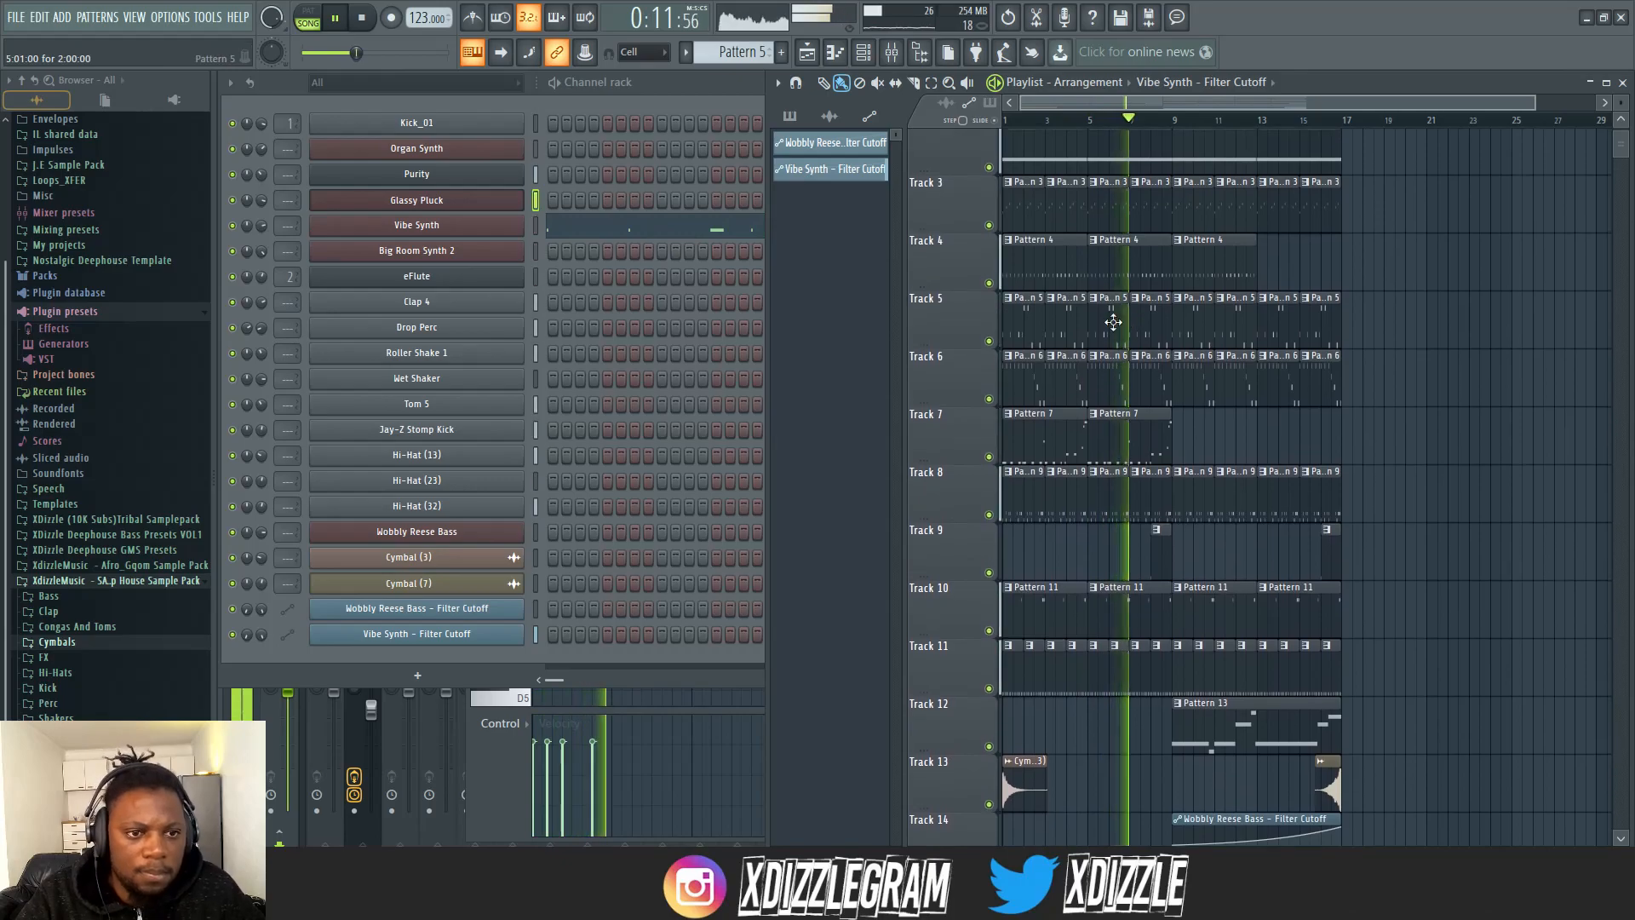
{"action": "double_click", "coordinate": [1127, 217]}
{"action": "left_click", "coordinate": [741, 92]}
{"action": "key", "text": "space"}
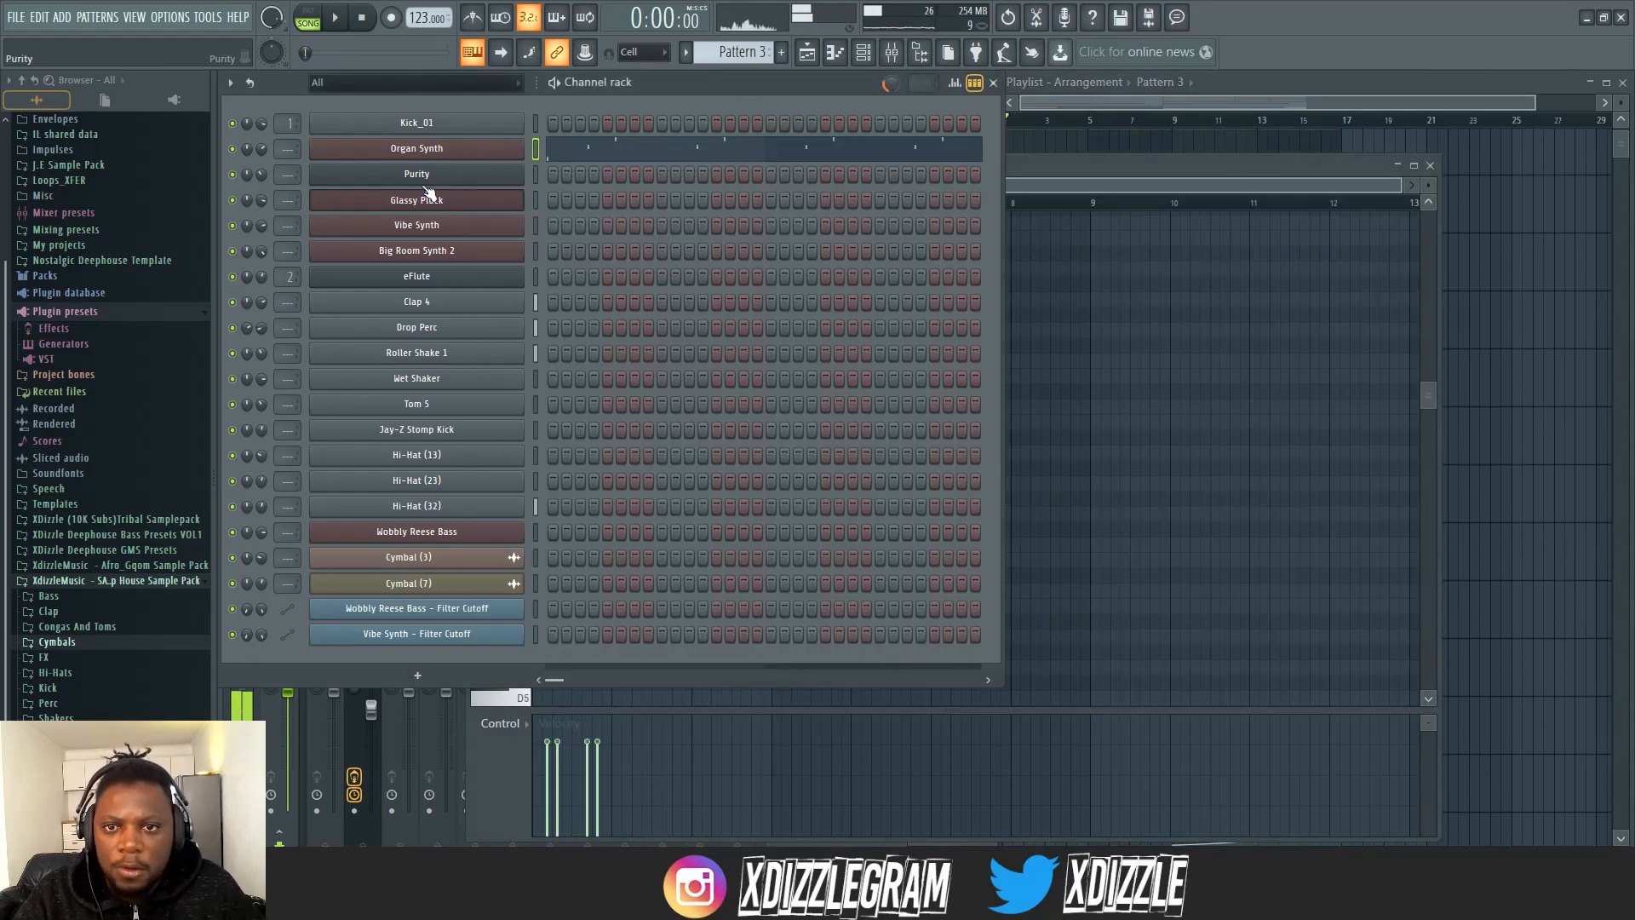
- Play the song from the start, raise the Organ Synth channel volume slightly and set its output level to 0.0 dB
{"action": "left_click", "coordinate": [1298, 80]}
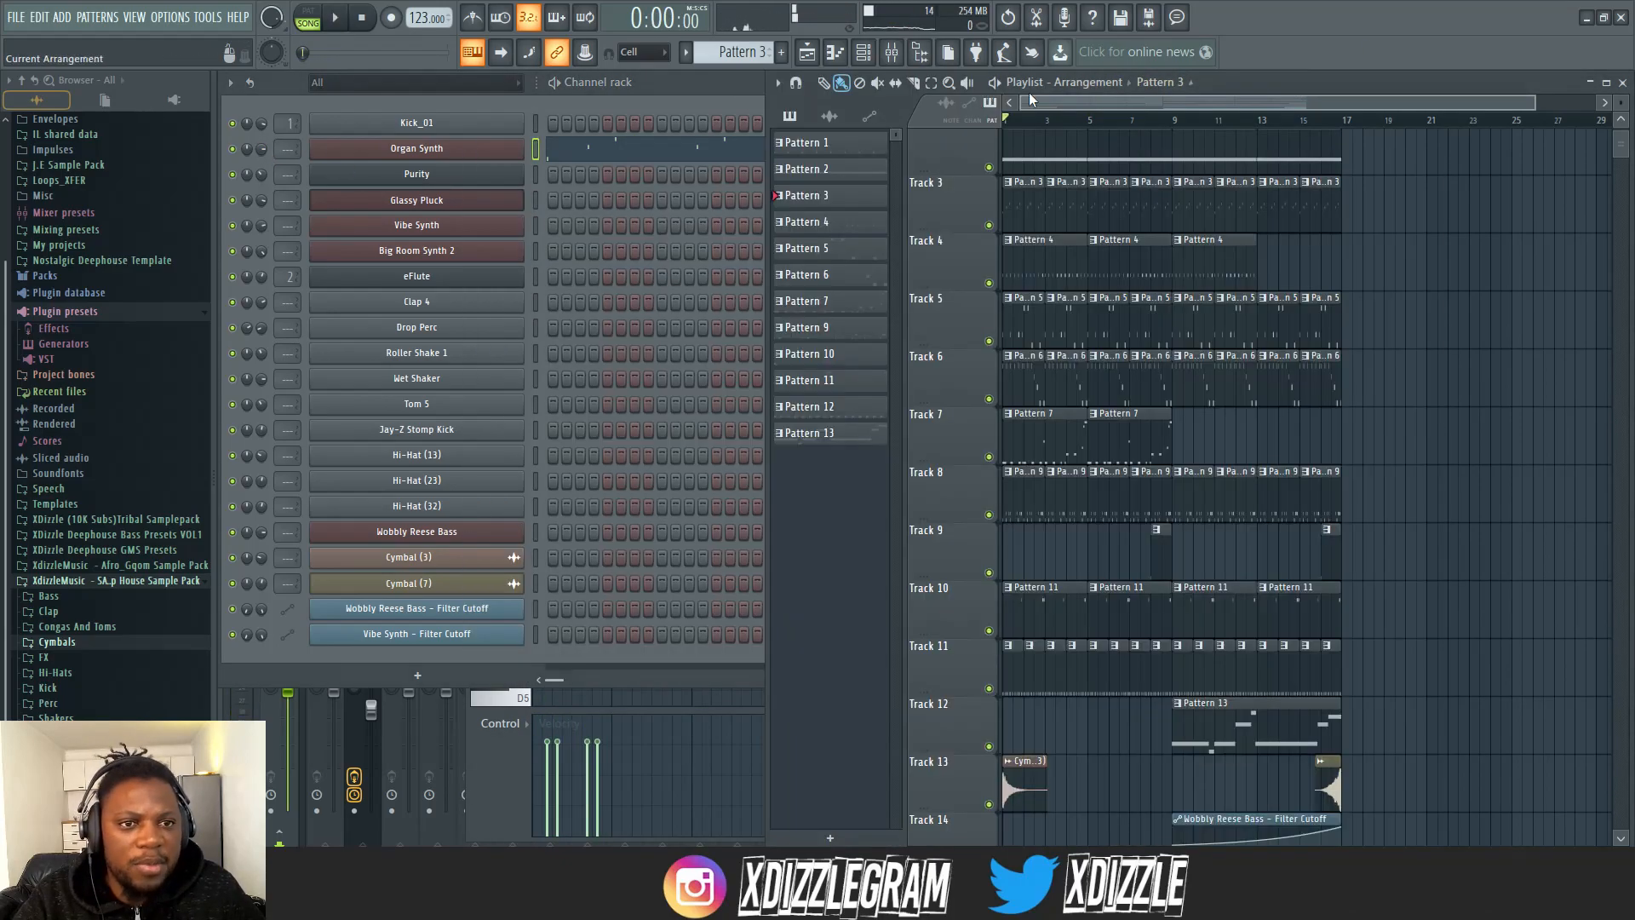
{"action": "key", "text": "space"}
{"action": "left_click_drag", "start_coordinate": [260, 151], "coordinate": [261, 136]}
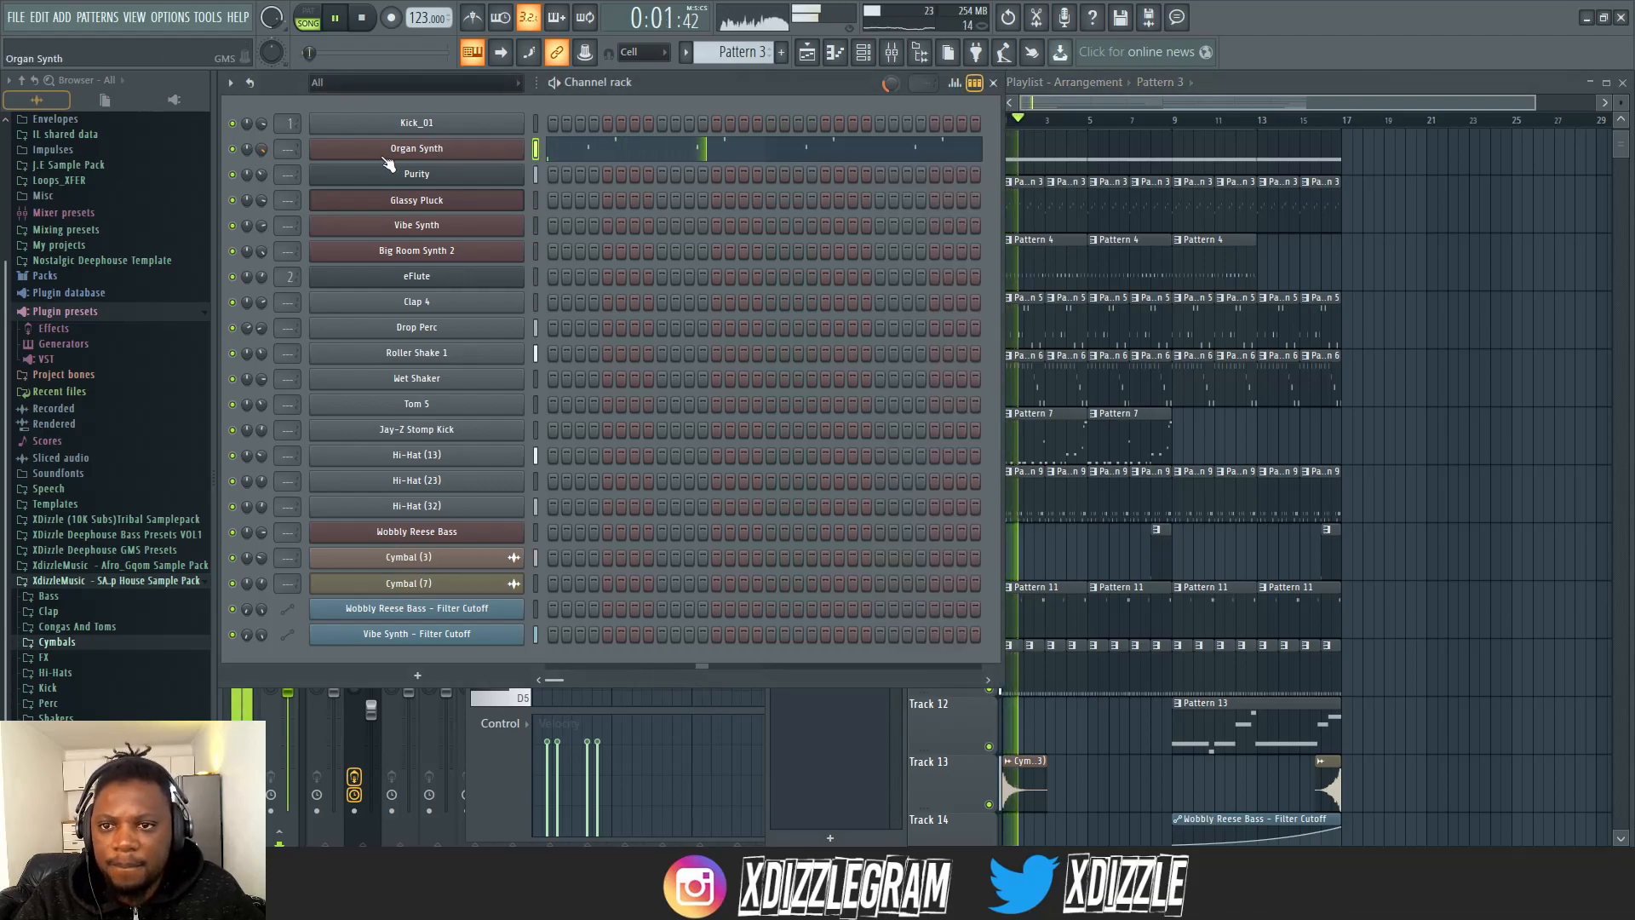
{"action": "left_click", "coordinate": [416, 149]}
{"action": "left_click_drag", "start_coordinate": [846, 366], "coordinate": [846, 374]}
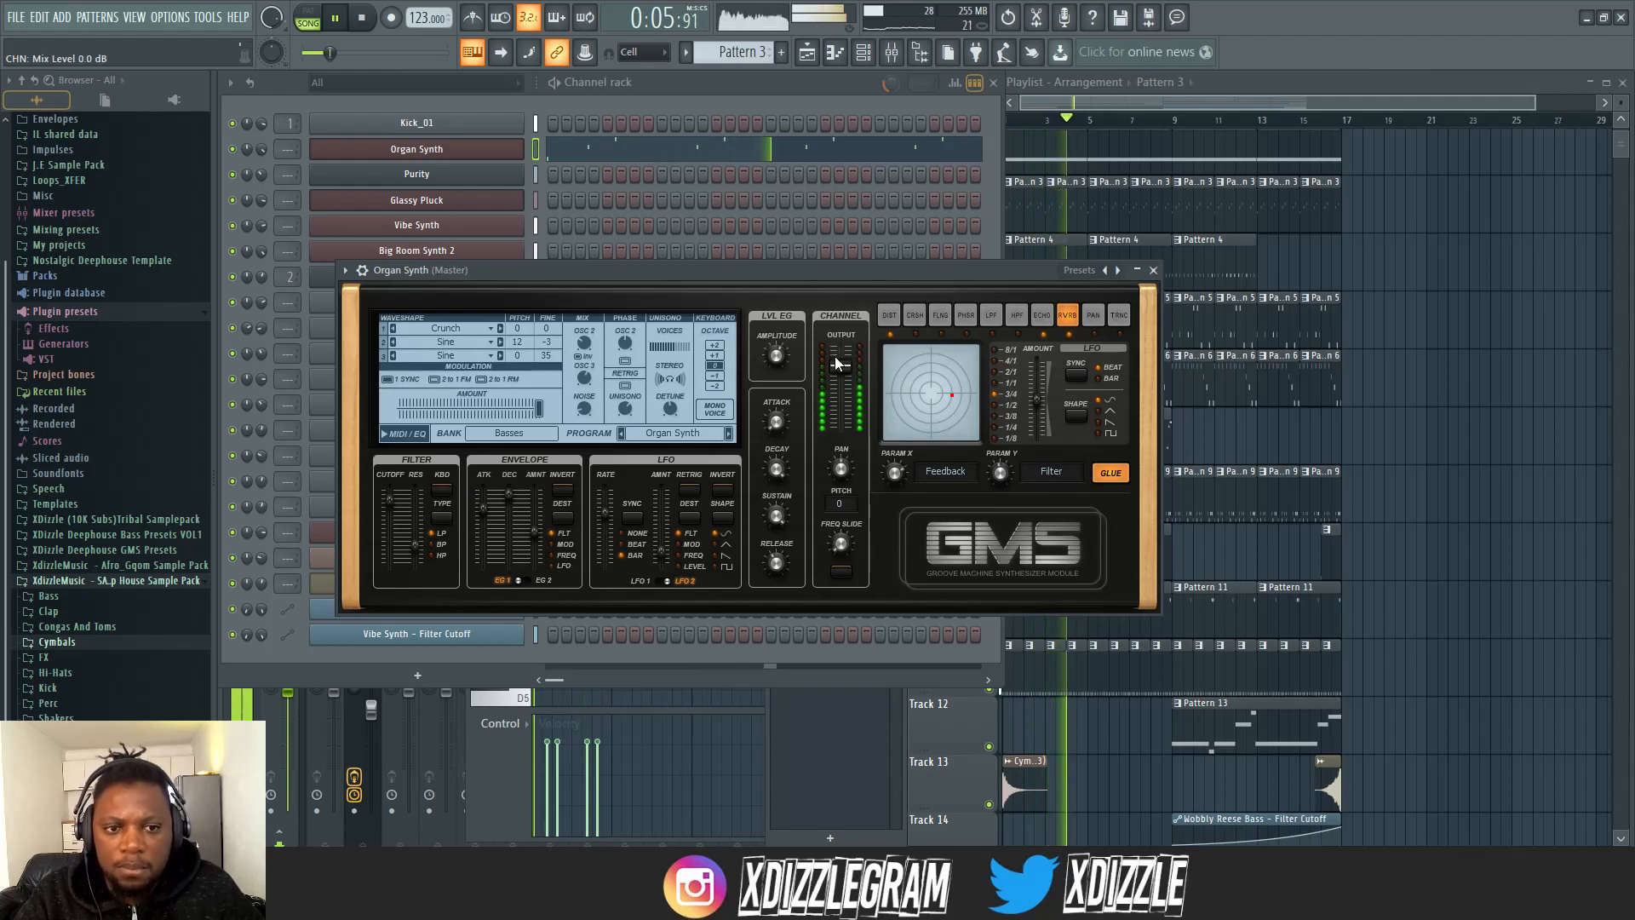
{"action": "left_click", "coordinate": [765, 89]}
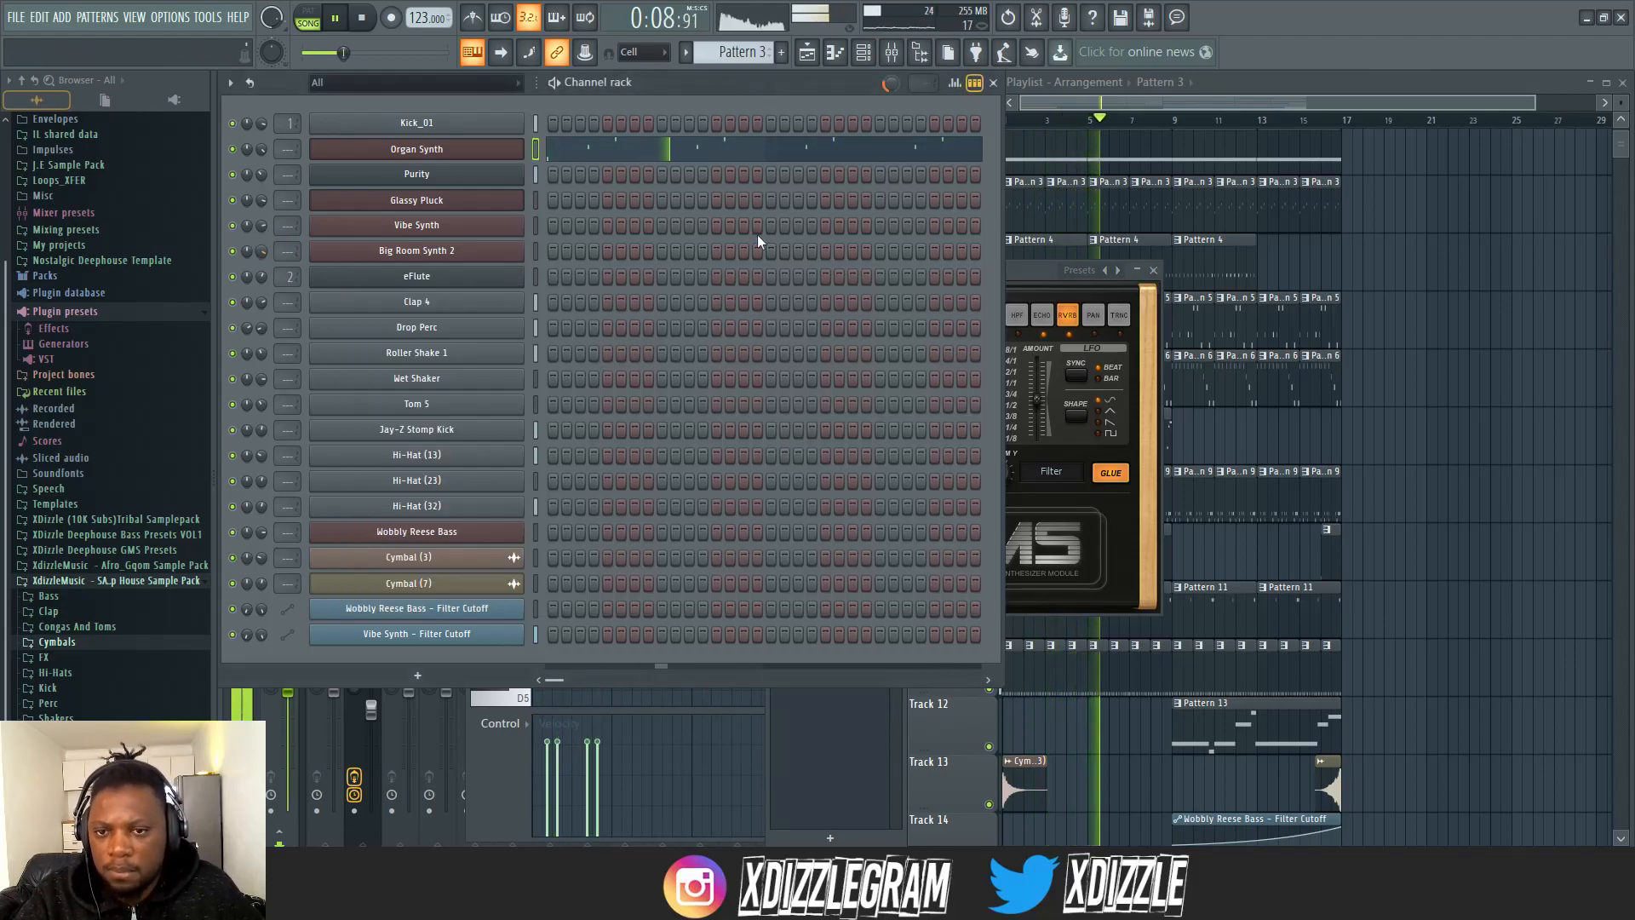
{"action": "left_click", "coordinate": [1284, 92]}
{"action": "scroll", "coordinate": [1071, 125], "scroll_direction": "up", "scroll_amount": 1}
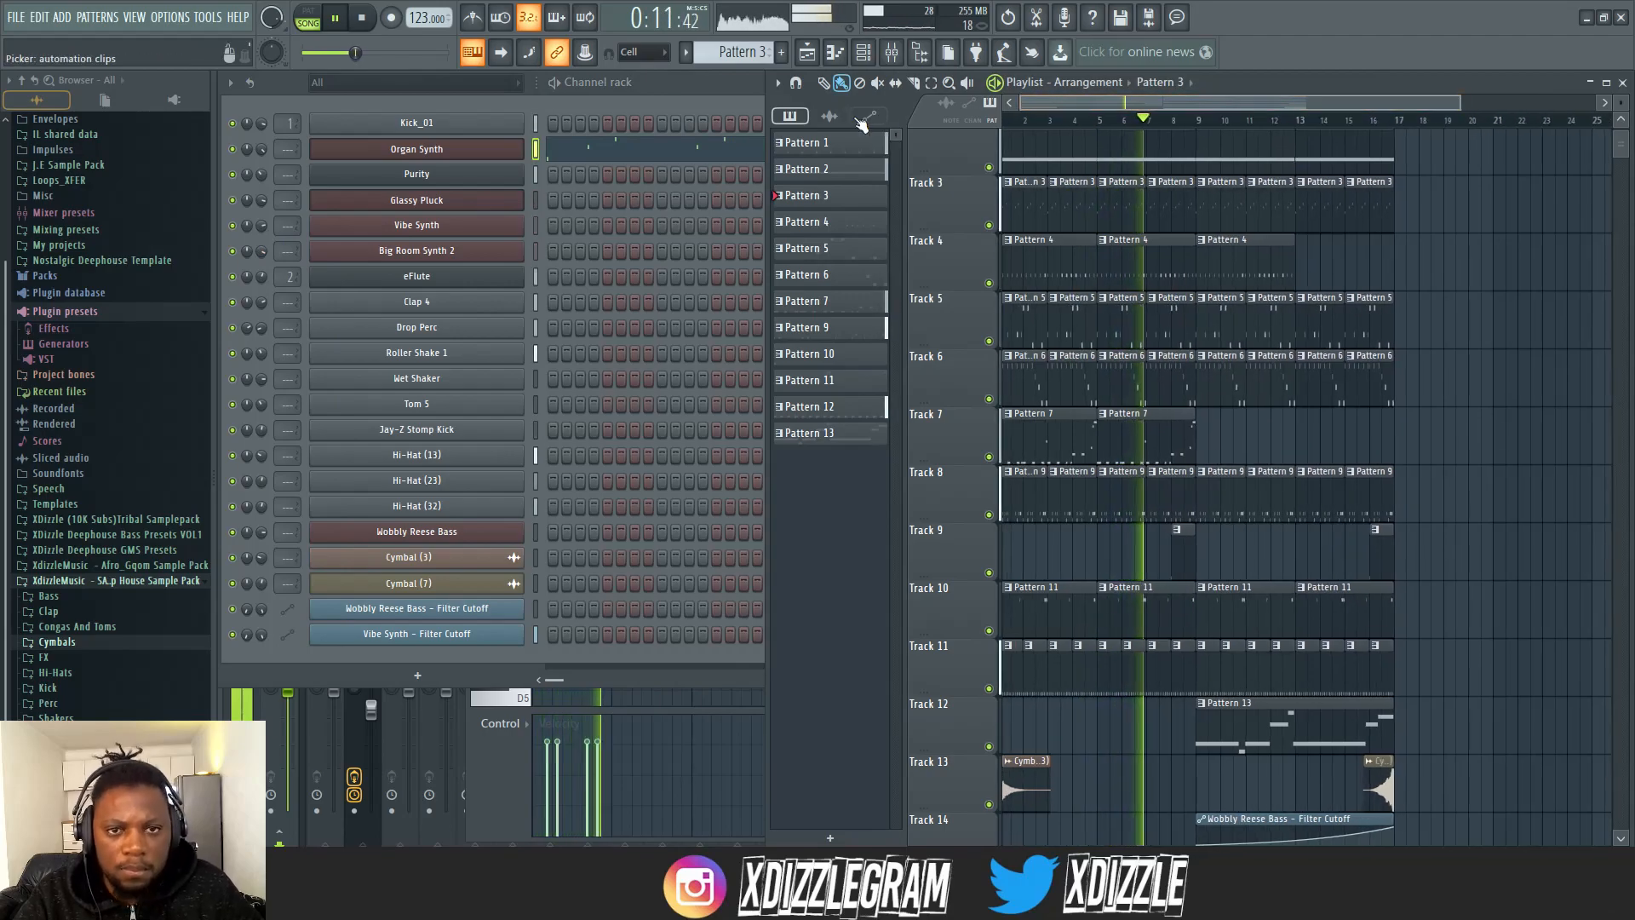
{"action": "left_click", "coordinate": [666, 89]}
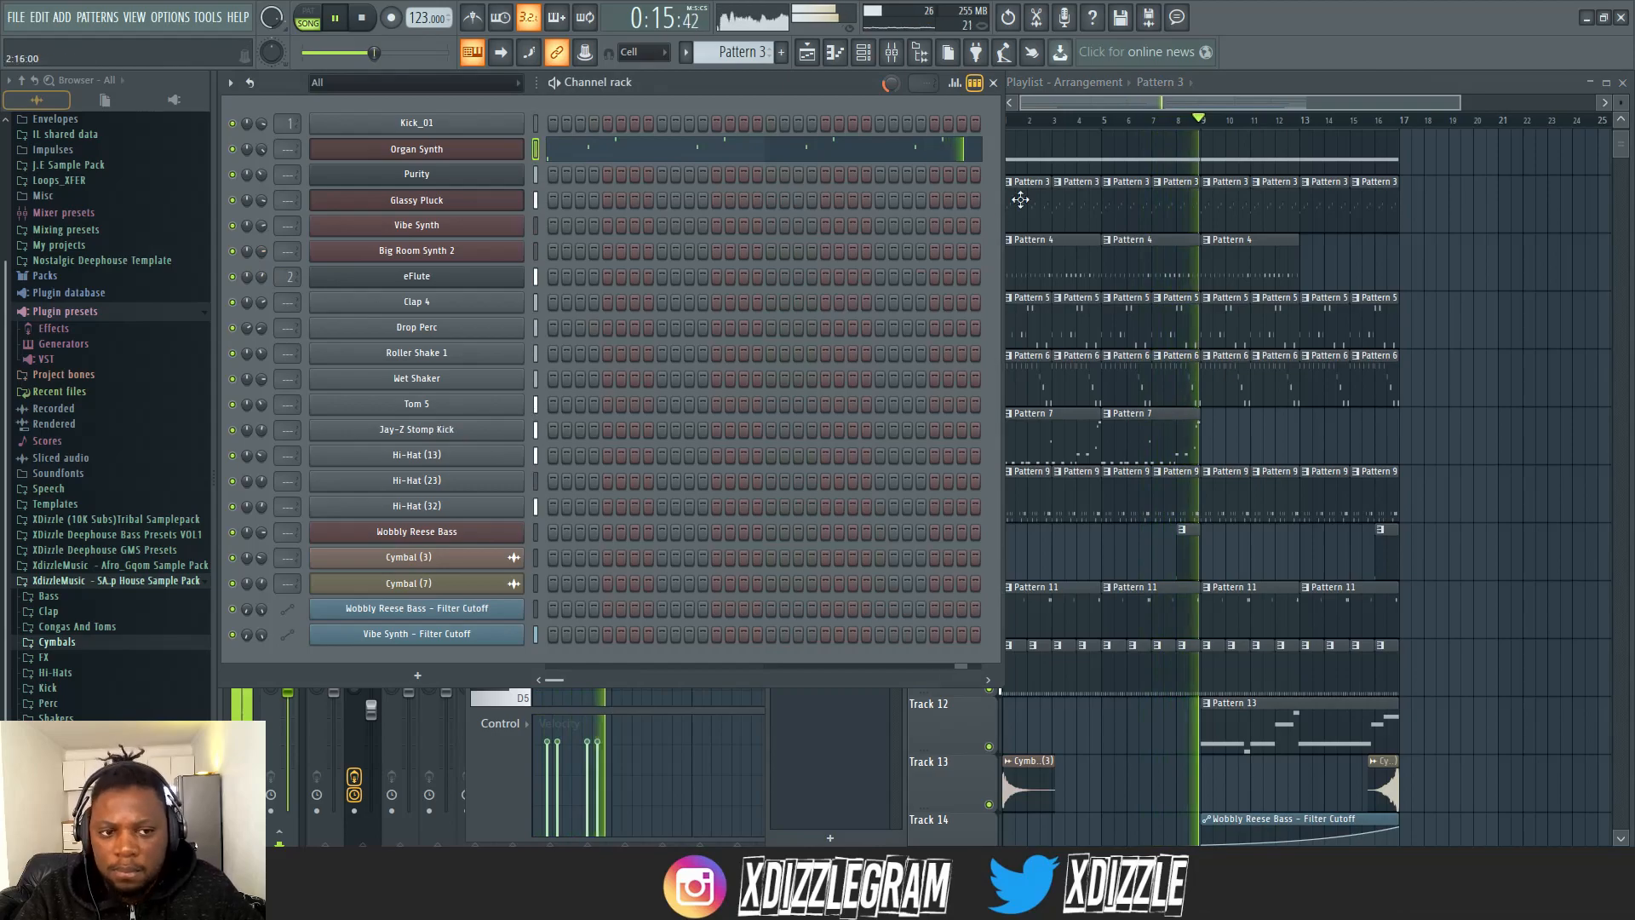
{"action": "left_click", "coordinate": [1418, 82]}
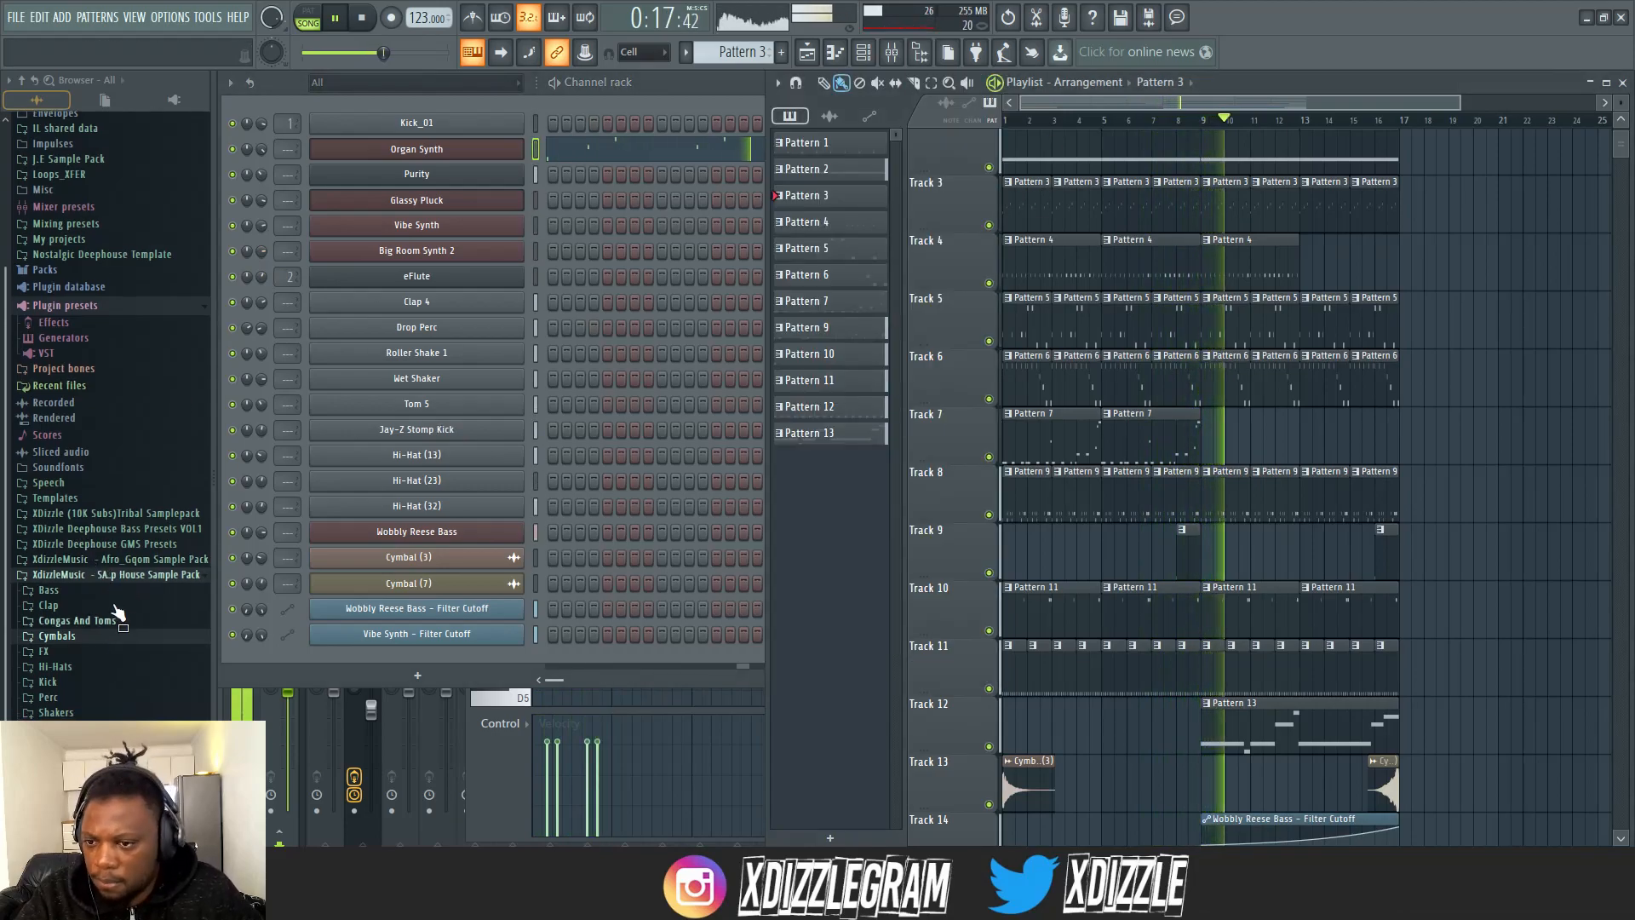
- Stop playback and browse the Stomps and Shakers and Such folders of the Tribal Samplepack, previewing Flutter 1 and Rainstick
{"action": "left_click", "coordinate": [128, 521]}
{"action": "key", "text": "space"}
{"action": "left_click", "coordinate": [95, 489]}
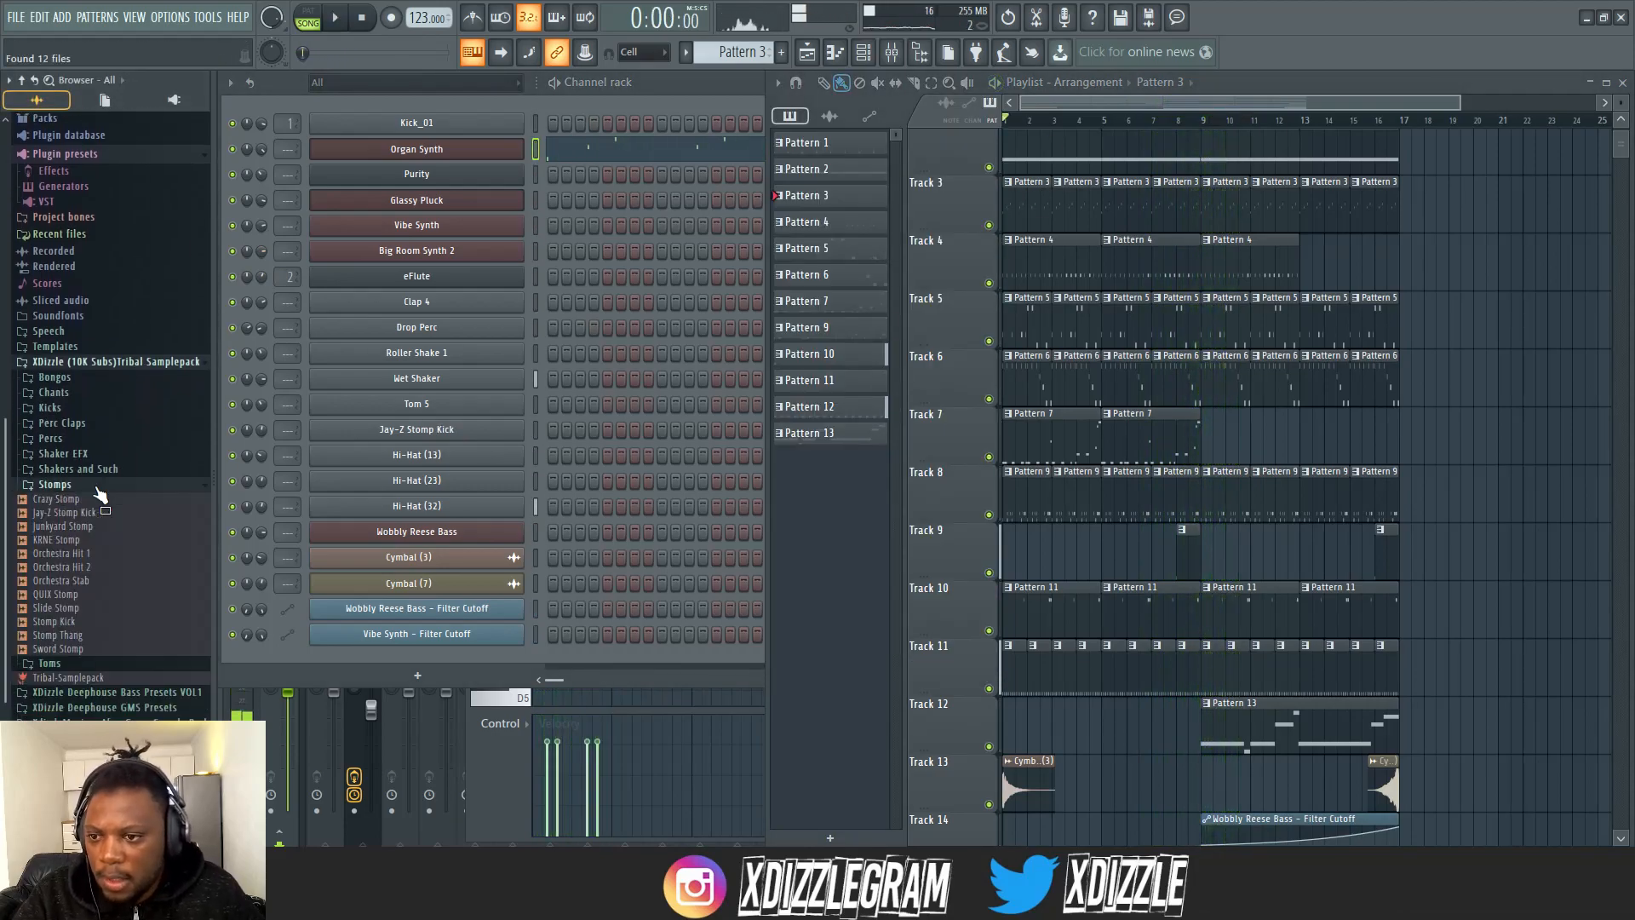
{"action": "left_click", "coordinate": [62, 487]}
{"action": "left_click", "coordinate": [86, 473]}
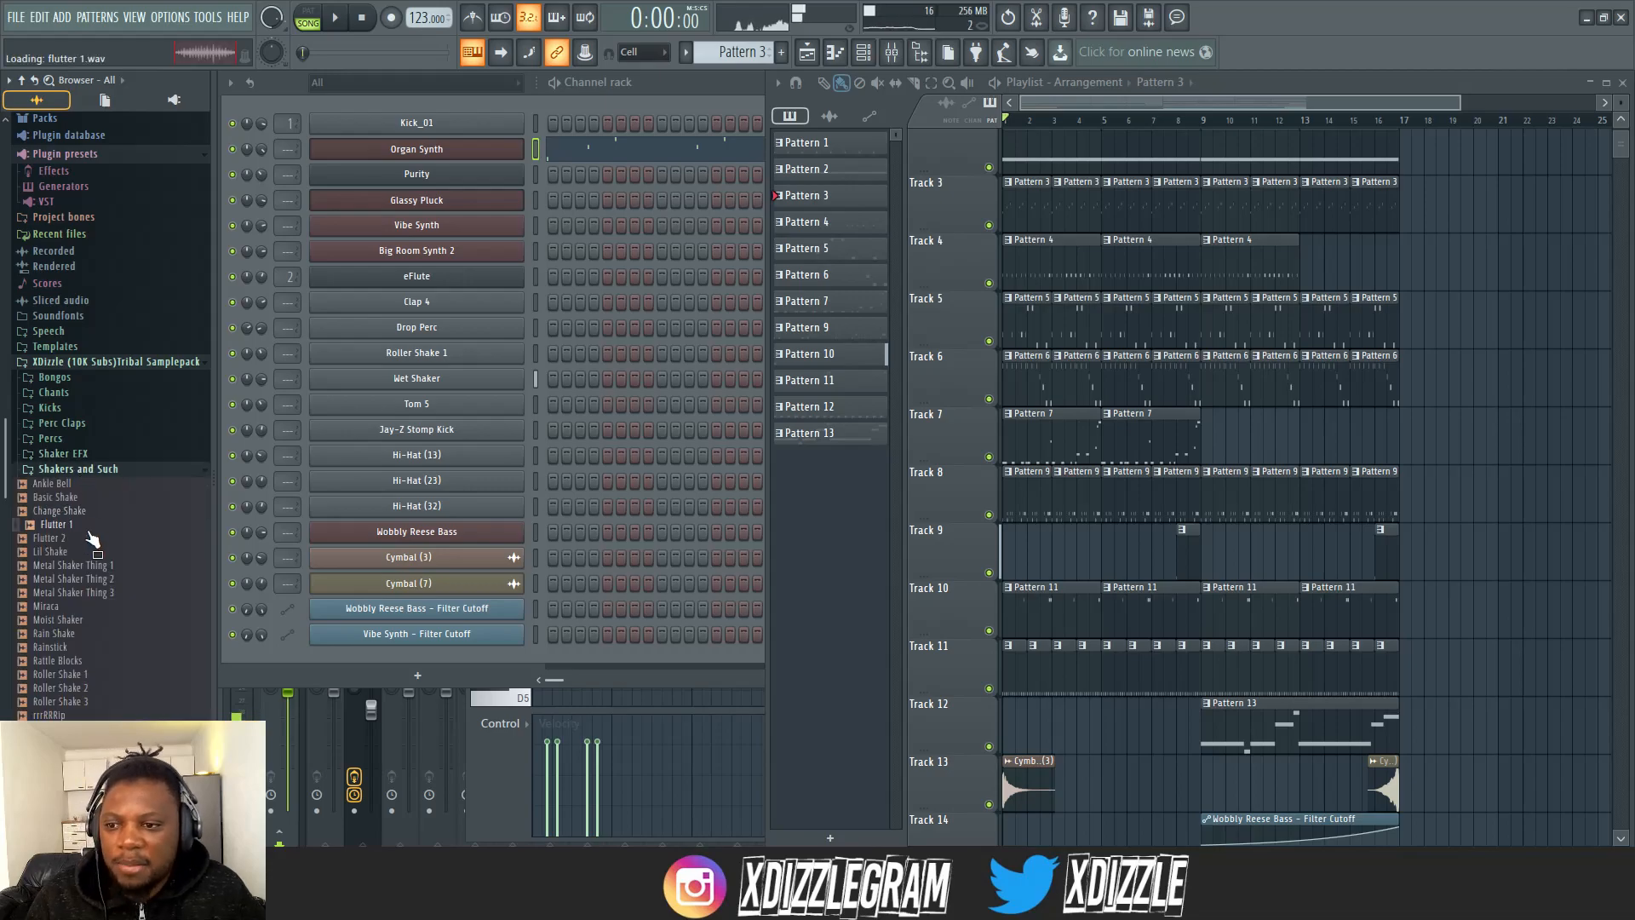
{"action": "left_click", "coordinate": [102, 648]}
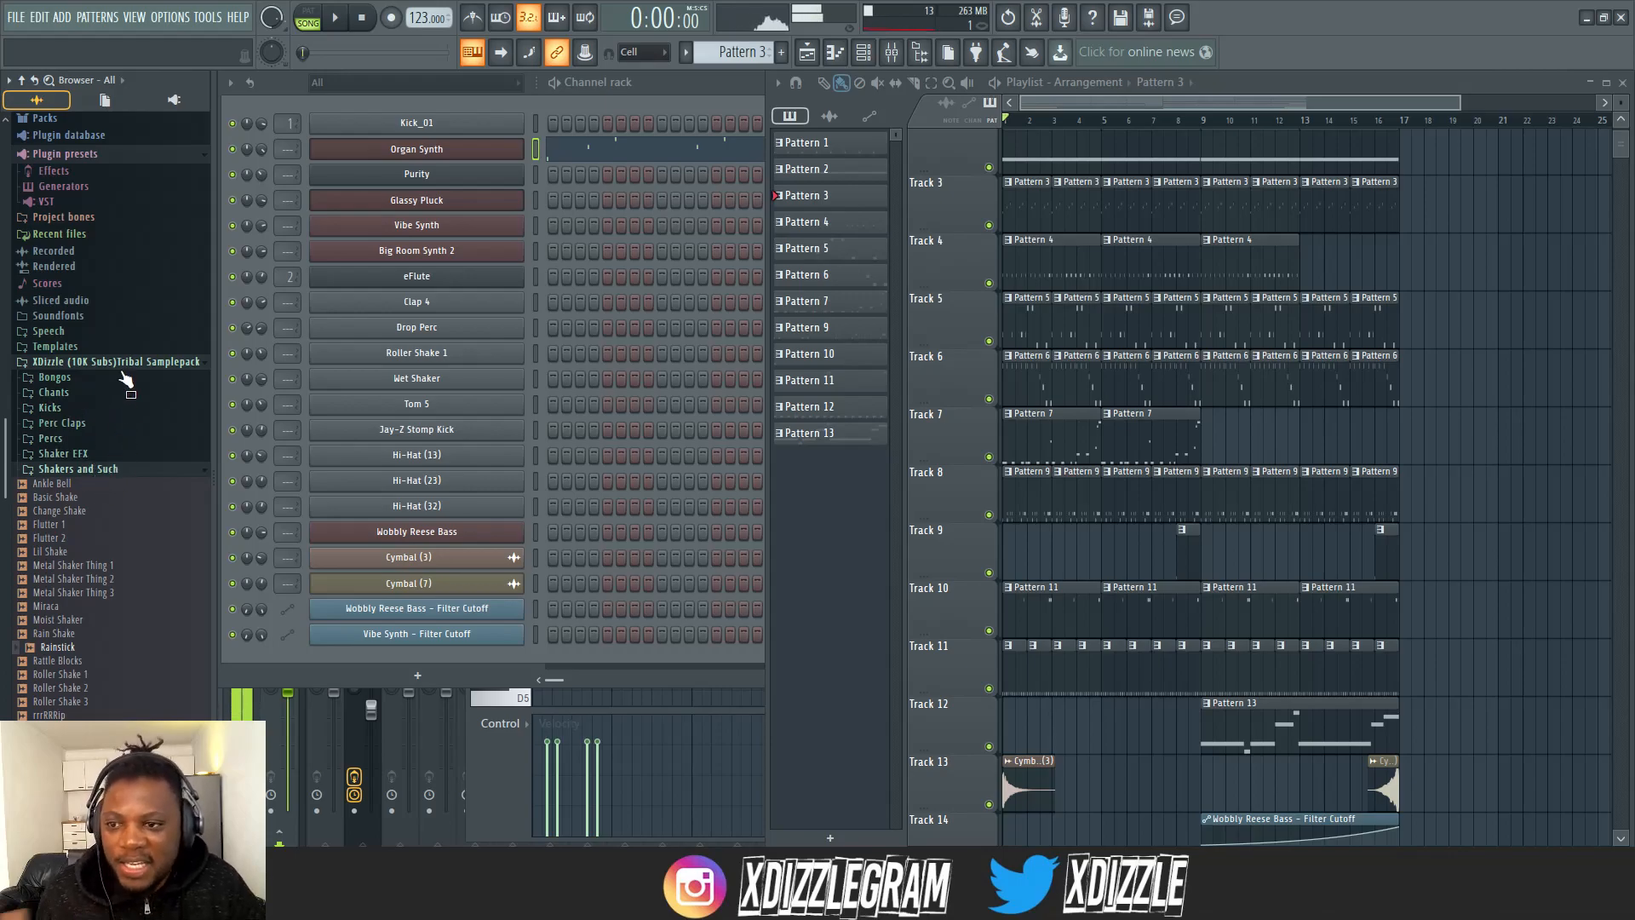
{"action": "left_click", "coordinate": [120, 361]}
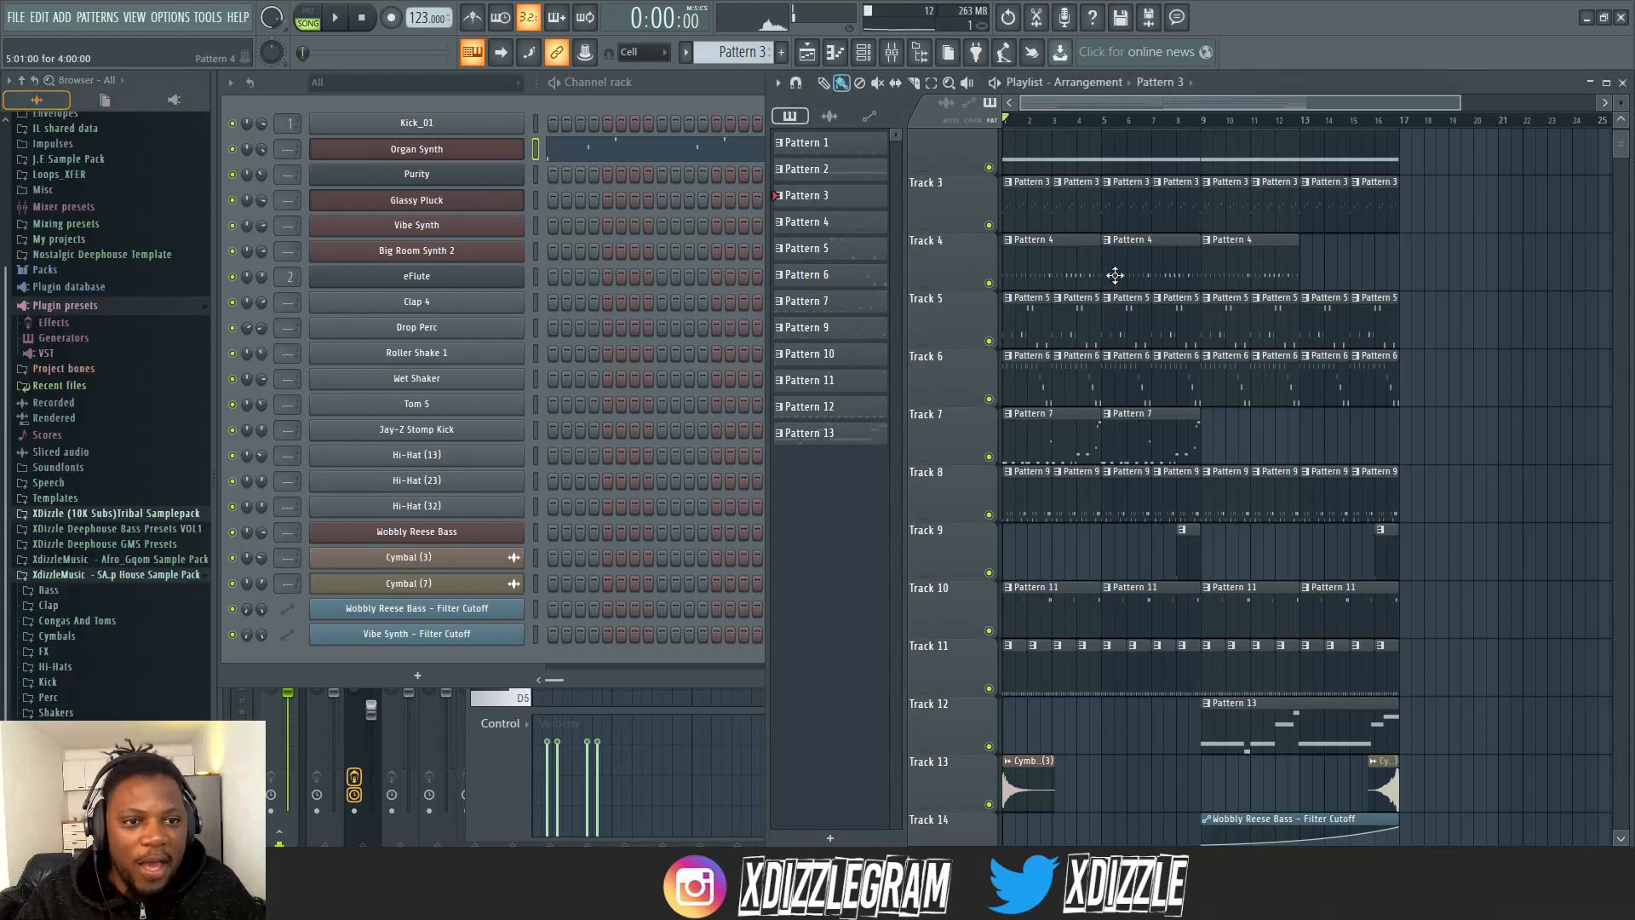
- Review the arrangement from Track 3 to Track 15 in the enlarged playlist and restore the playlist to its previous size
{"action": "left_click_drag", "start_coordinate": [1622, 102], "coordinate": [1382, 107]}
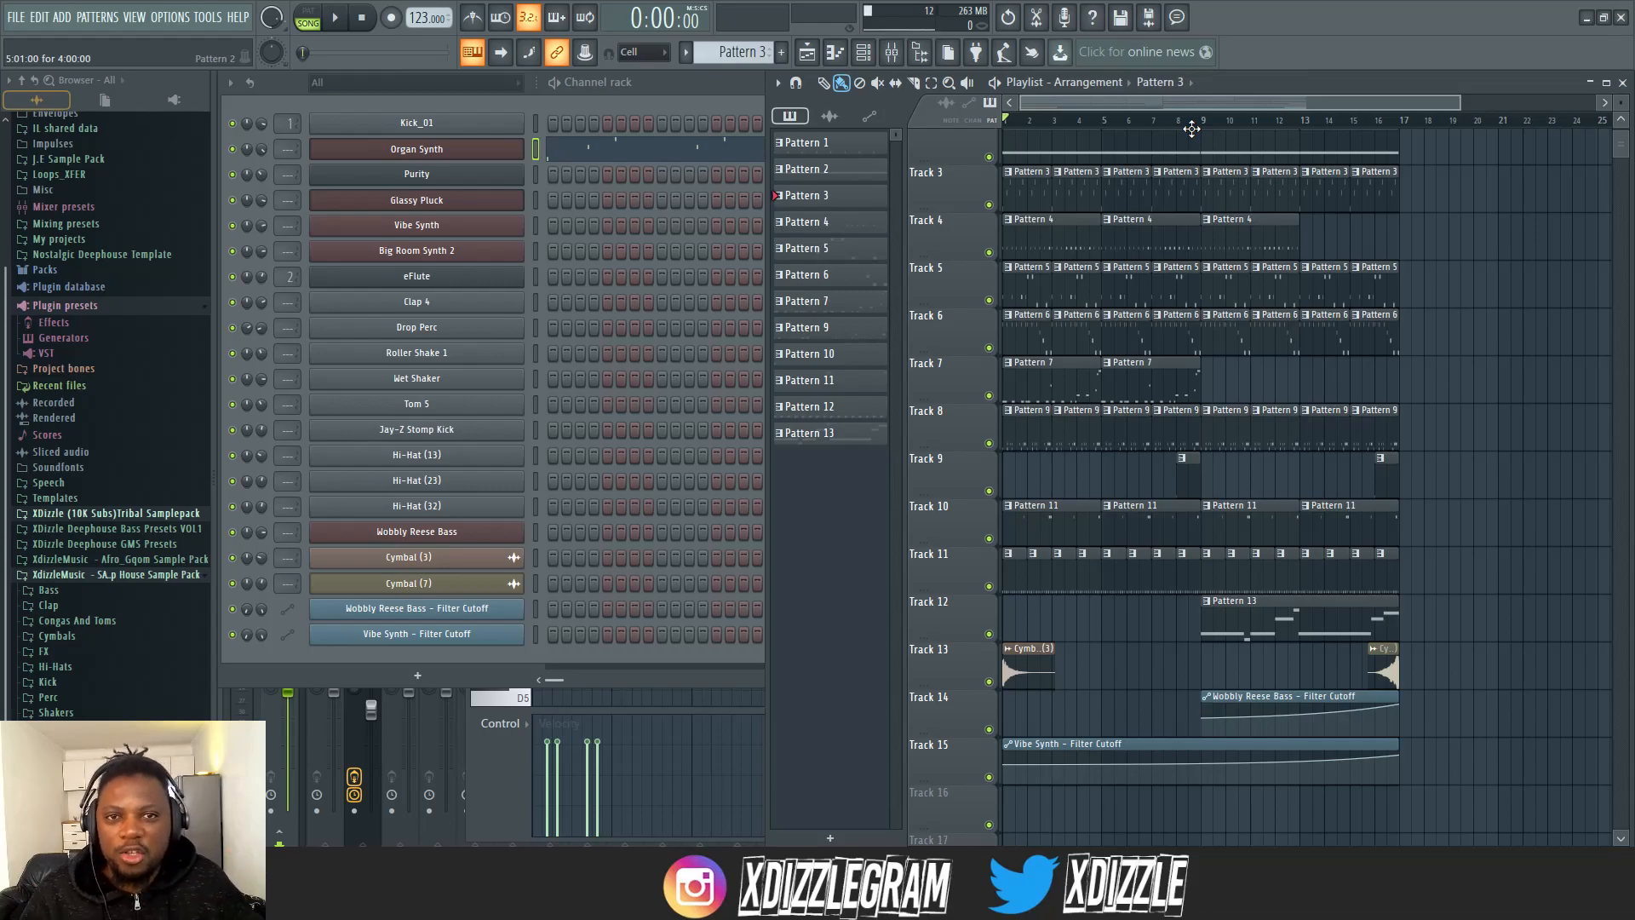
{"action": "double_click", "coordinate": [1266, 82]}
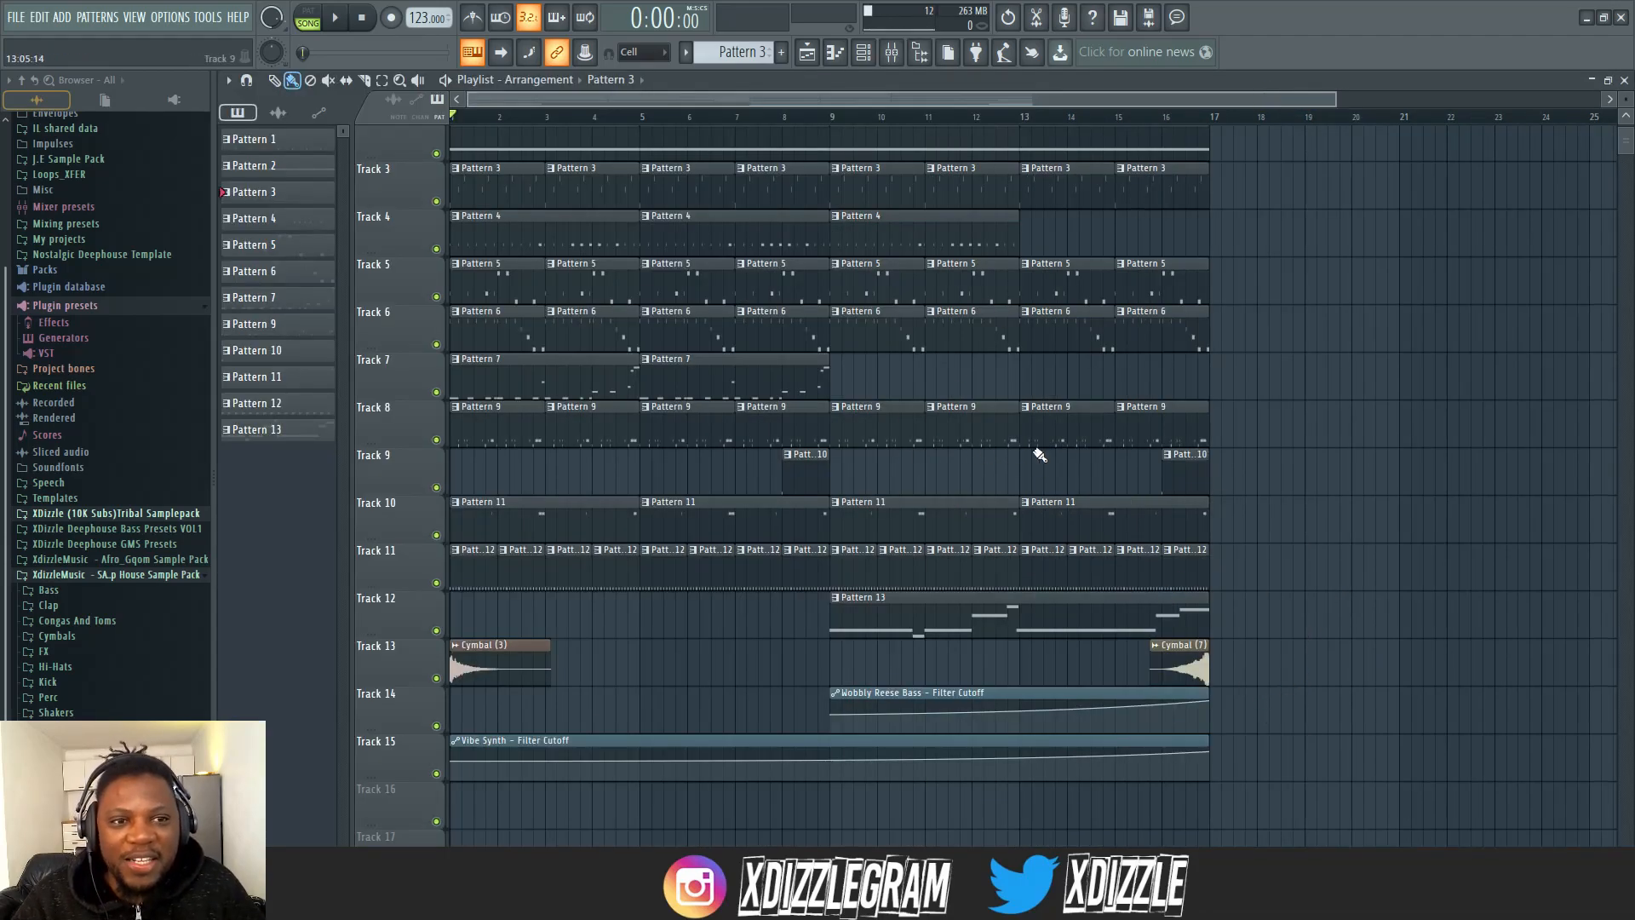
{"action": "double_click", "coordinate": [1096, 80]}
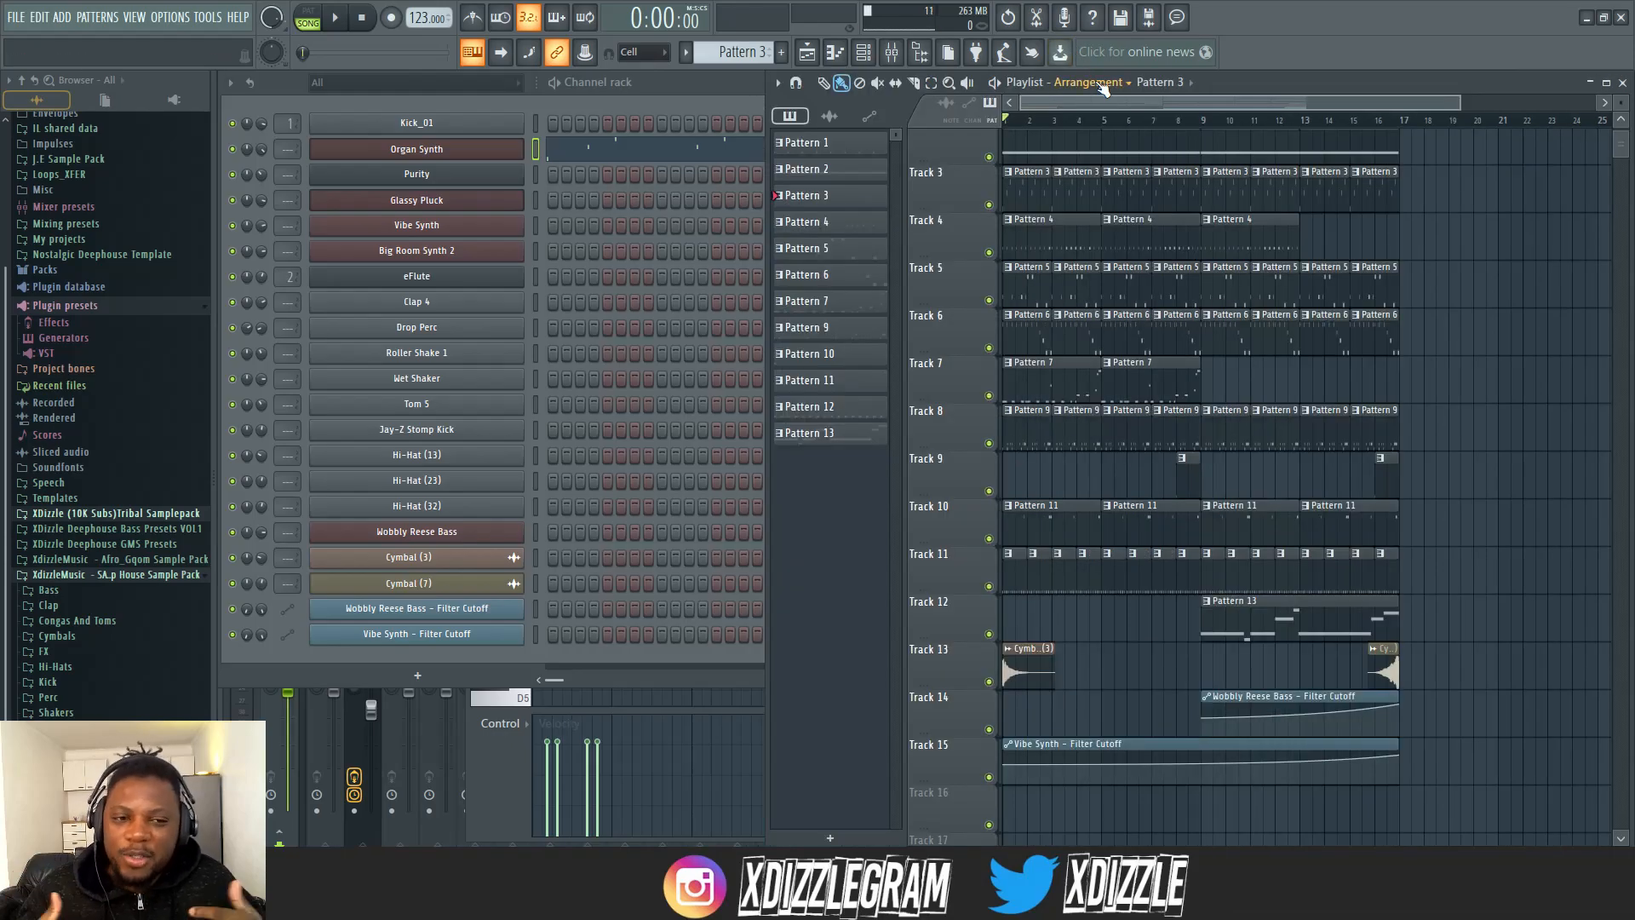